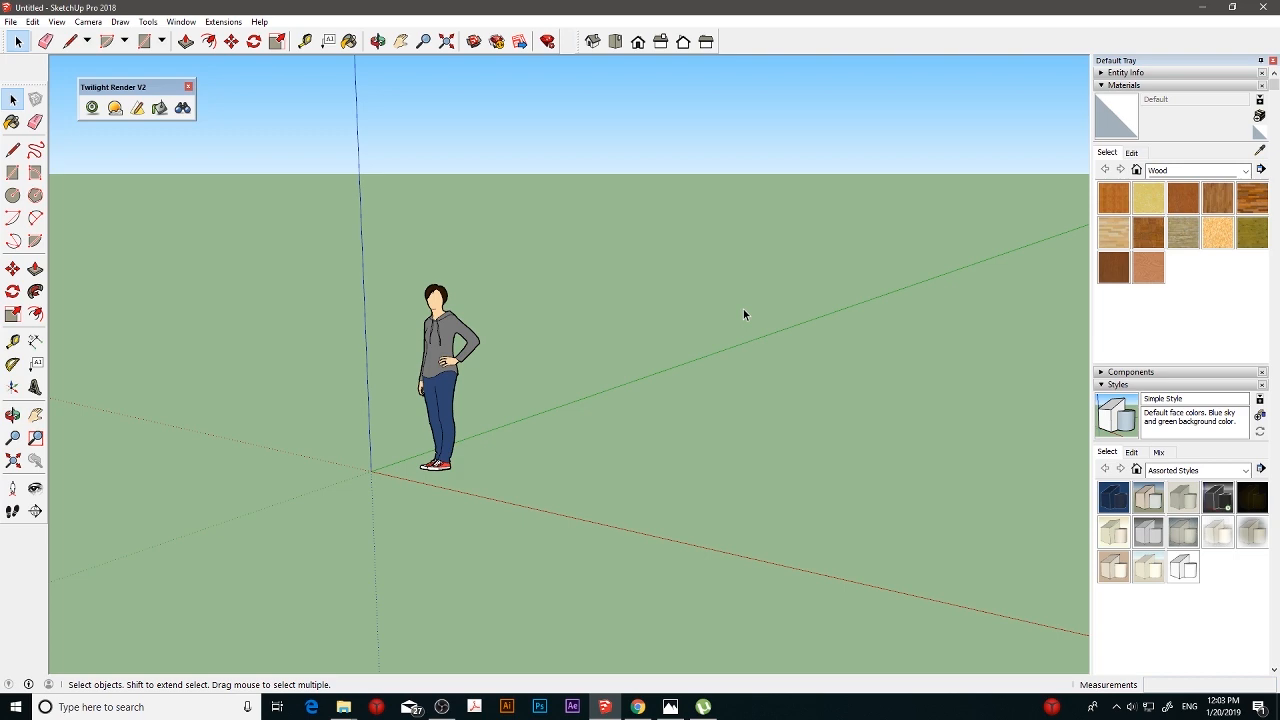
{"action": "left_click", "coordinate": [704, 707]}
{"action": "left_click", "coordinate": [709, 710]}
{"action": "left_click", "coordinate": [704, 707]}
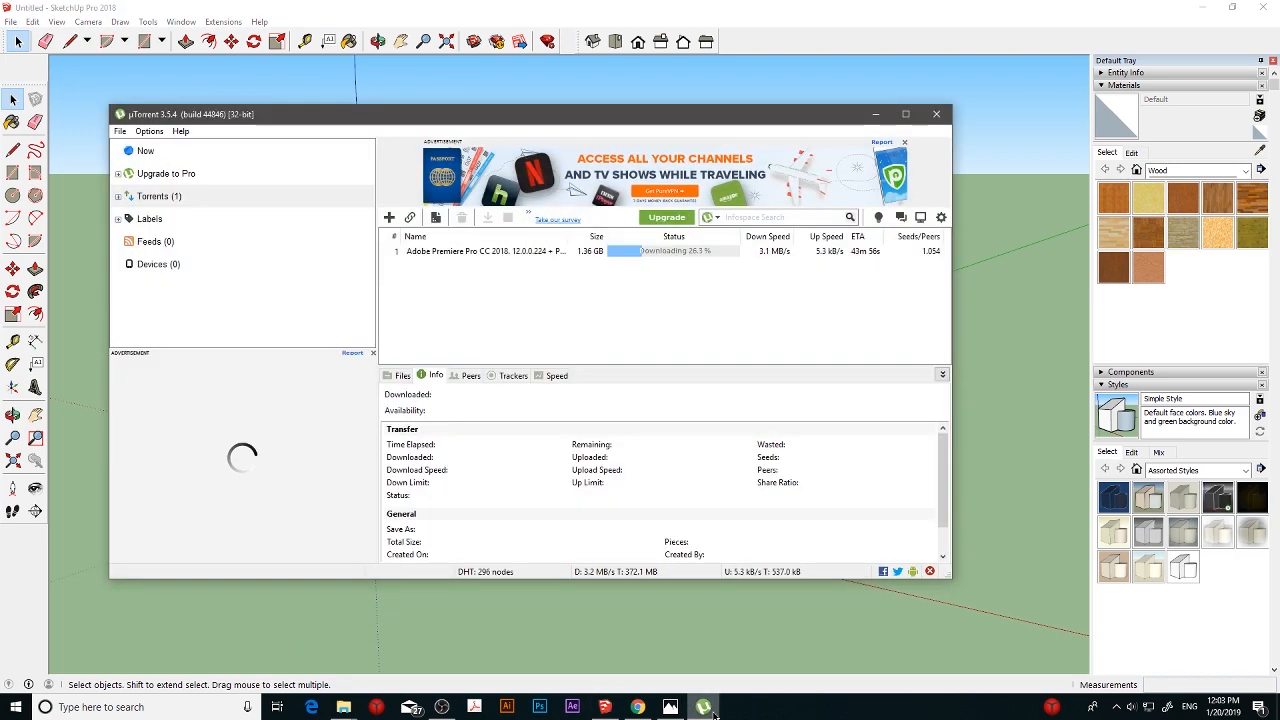
{"action": "left_click", "coordinate": [704, 707]}
{"action": "left_click", "coordinate": [704, 707]}
{"action": "left_click", "coordinate": [704, 707]}
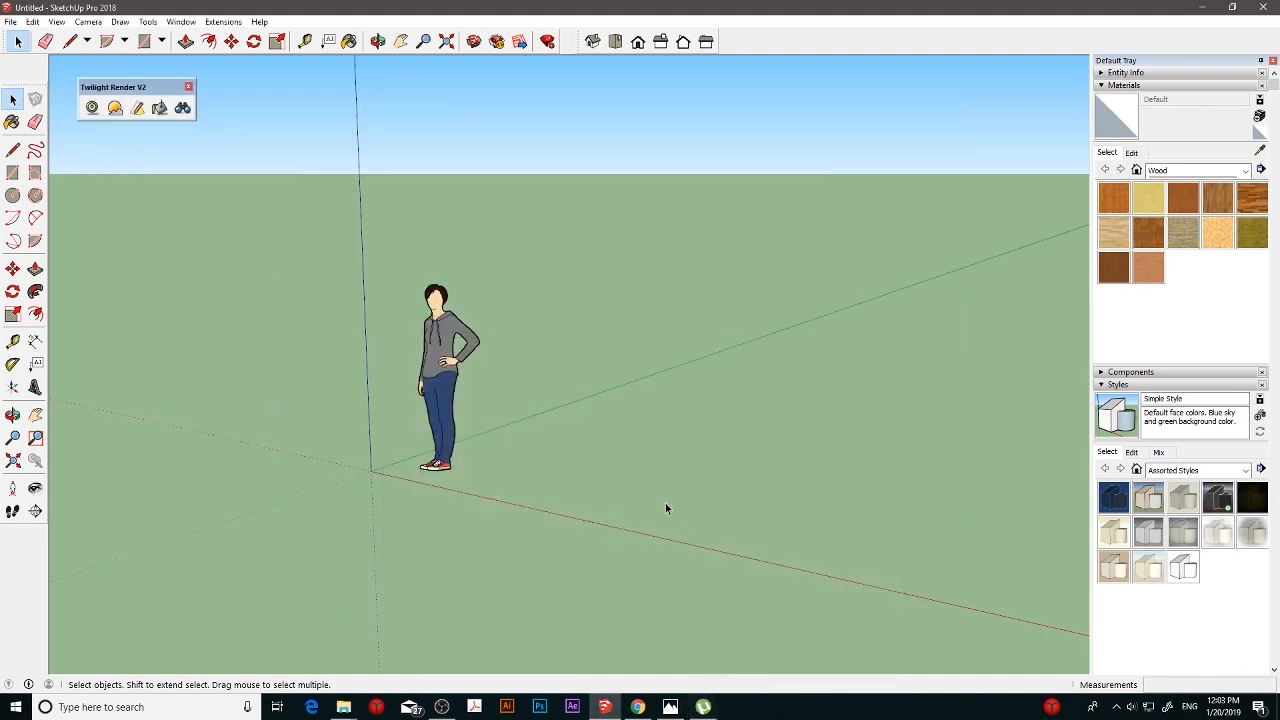
- Delete the default standing figure and switch the model to the top view
{"action": "left_click", "coordinate": [461, 389]}
{"action": "key", "text": "Delete"}
{"action": "scroll", "coordinate": [615, 387], "scroll_direction": "up", "scroll_amount": 2}
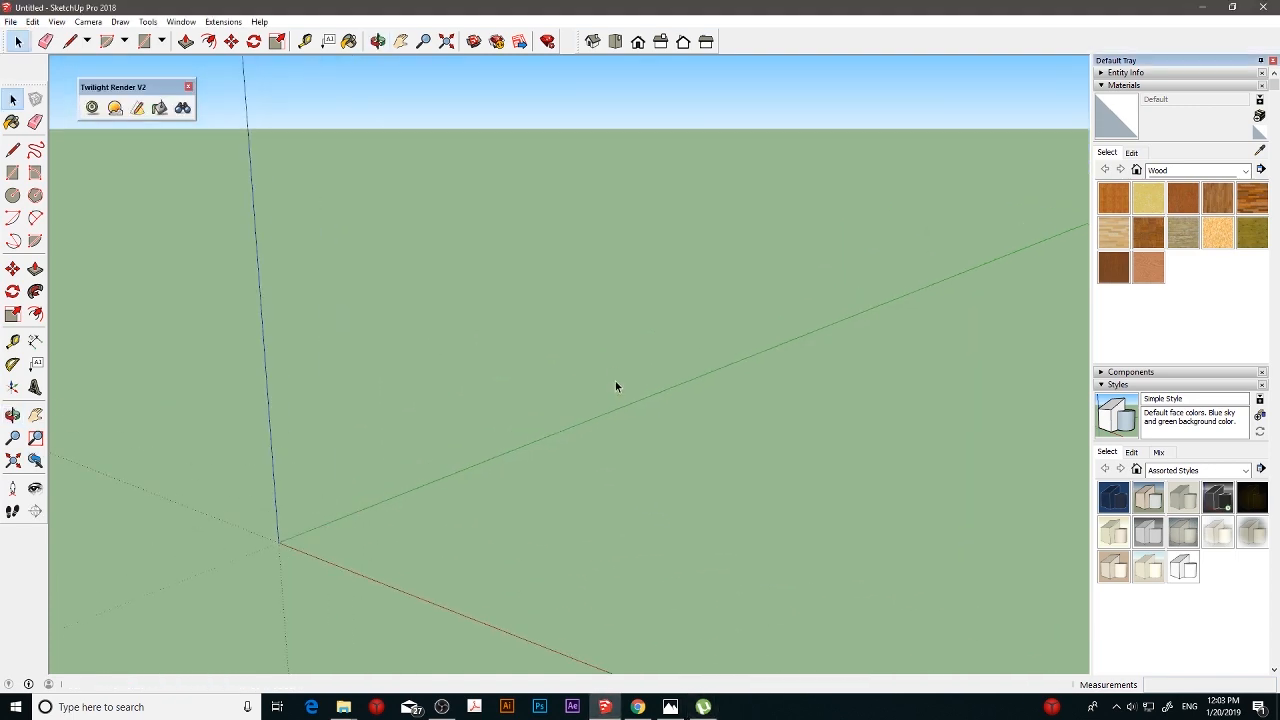
{"action": "key", "text": "h"}
{"action": "left_click", "coordinate": [615, 41]}
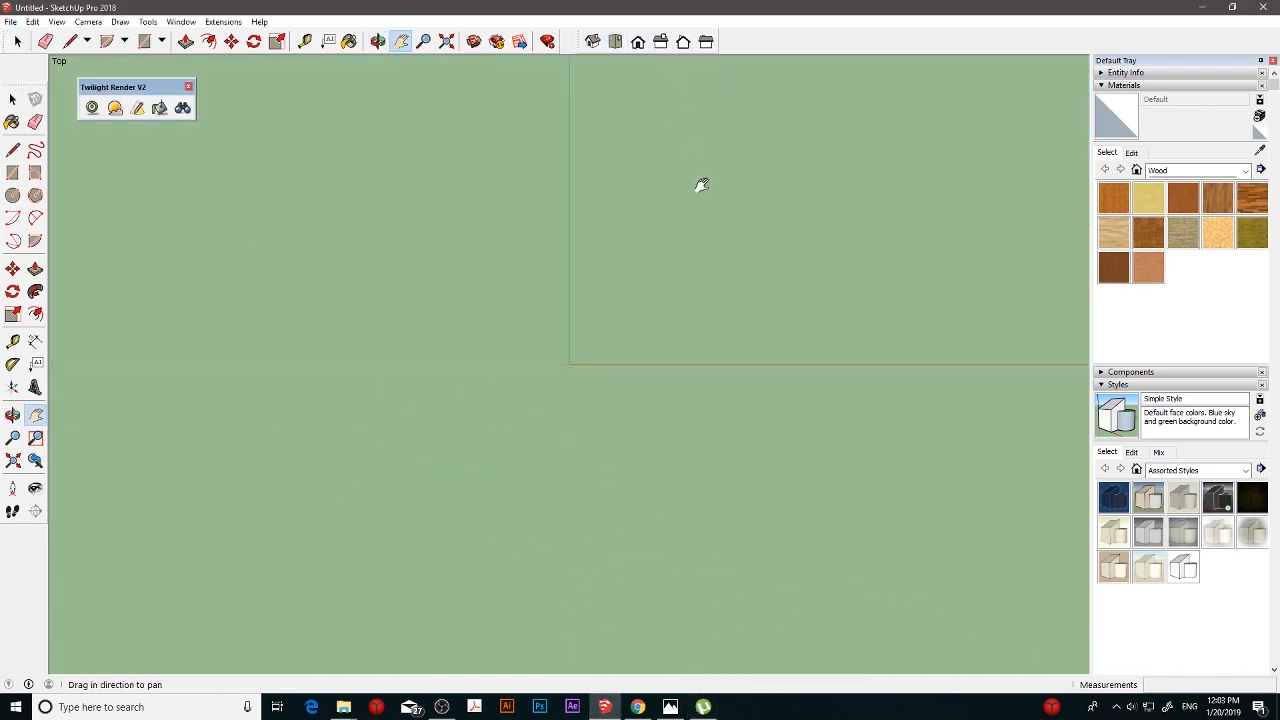
{"action": "left_click_drag", "start_coordinate": [706, 183], "coordinate": [511, 331]}
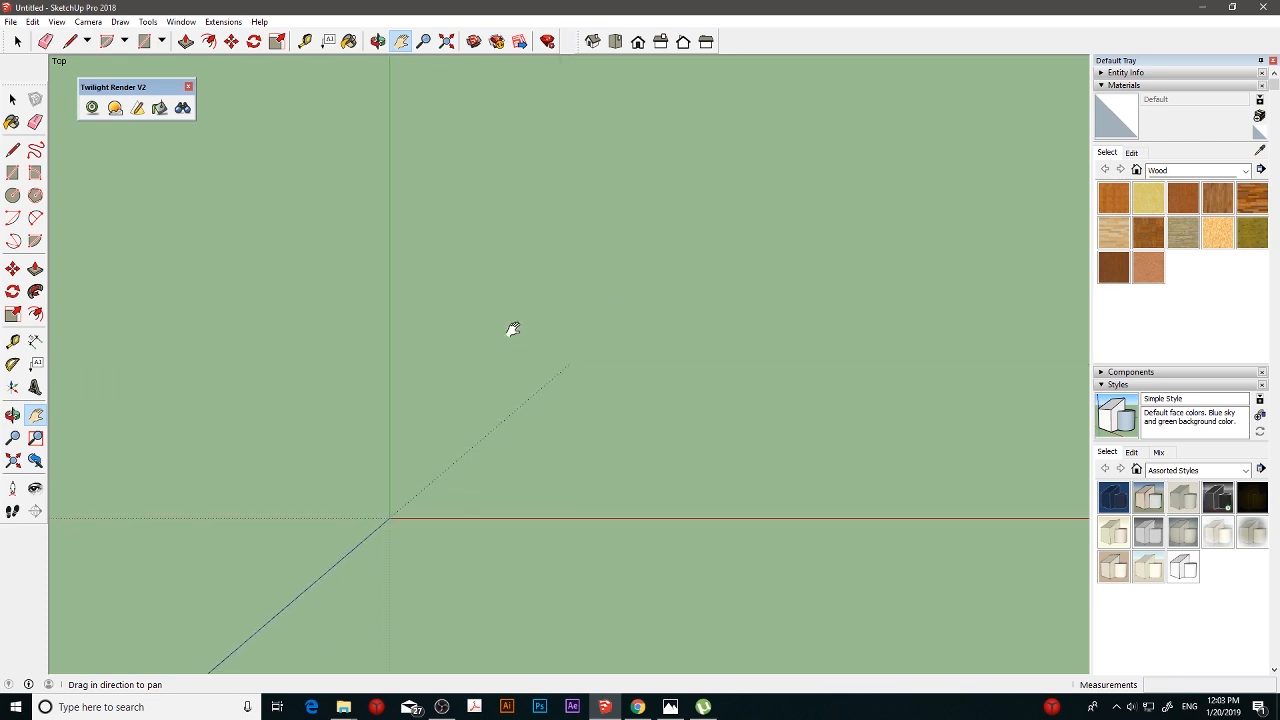
- Configure the model's length units to decimal centimetres with 0.0cm precision
{"action": "left_click", "coordinate": [183, 22]}
{"action": "left_click", "coordinate": [215, 87]}
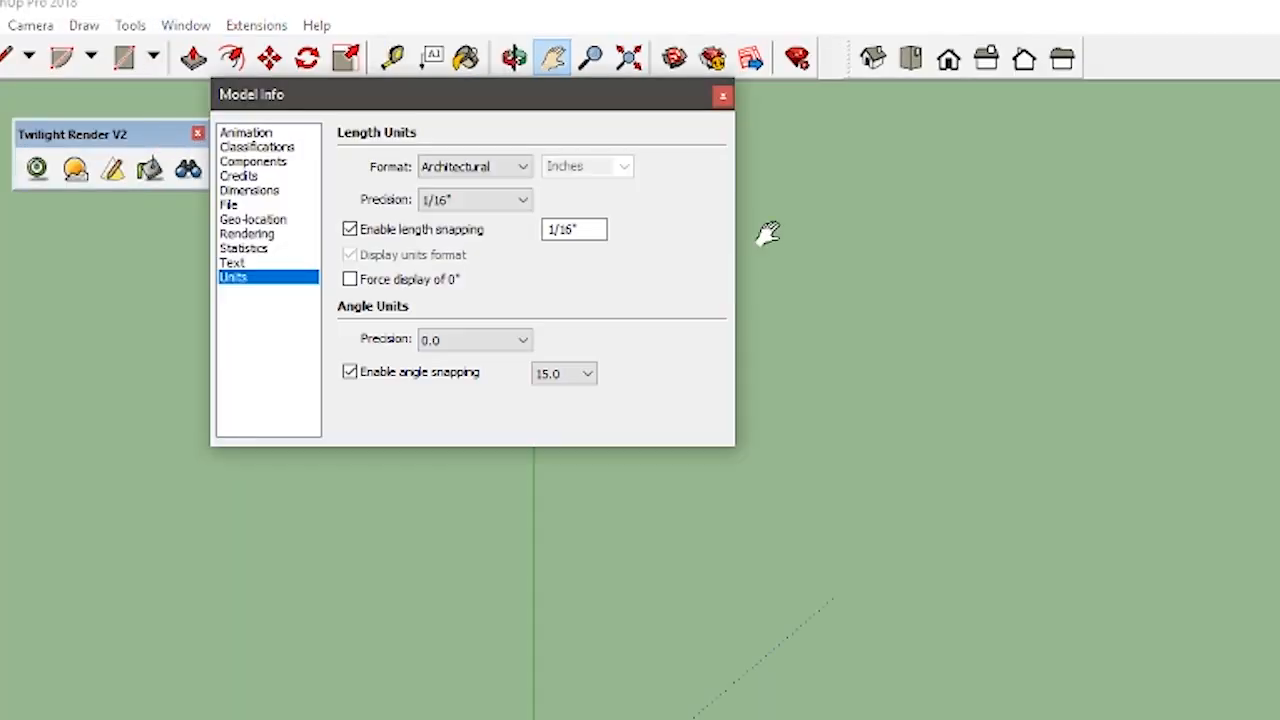
{"action": "left_click", "coordinate": [510, 167]}
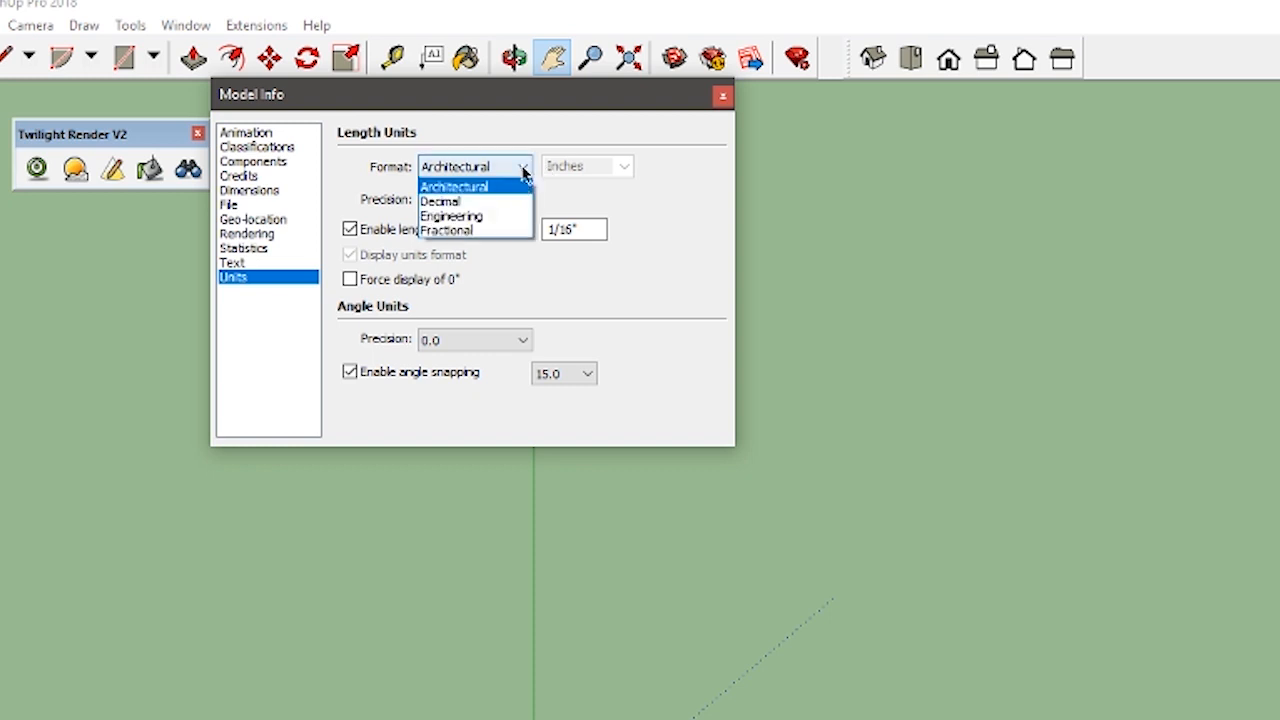
{"action": "left_click", "coordinate": [475, 198]}
{"action": "left_click", "coordinate": [606, 165]}
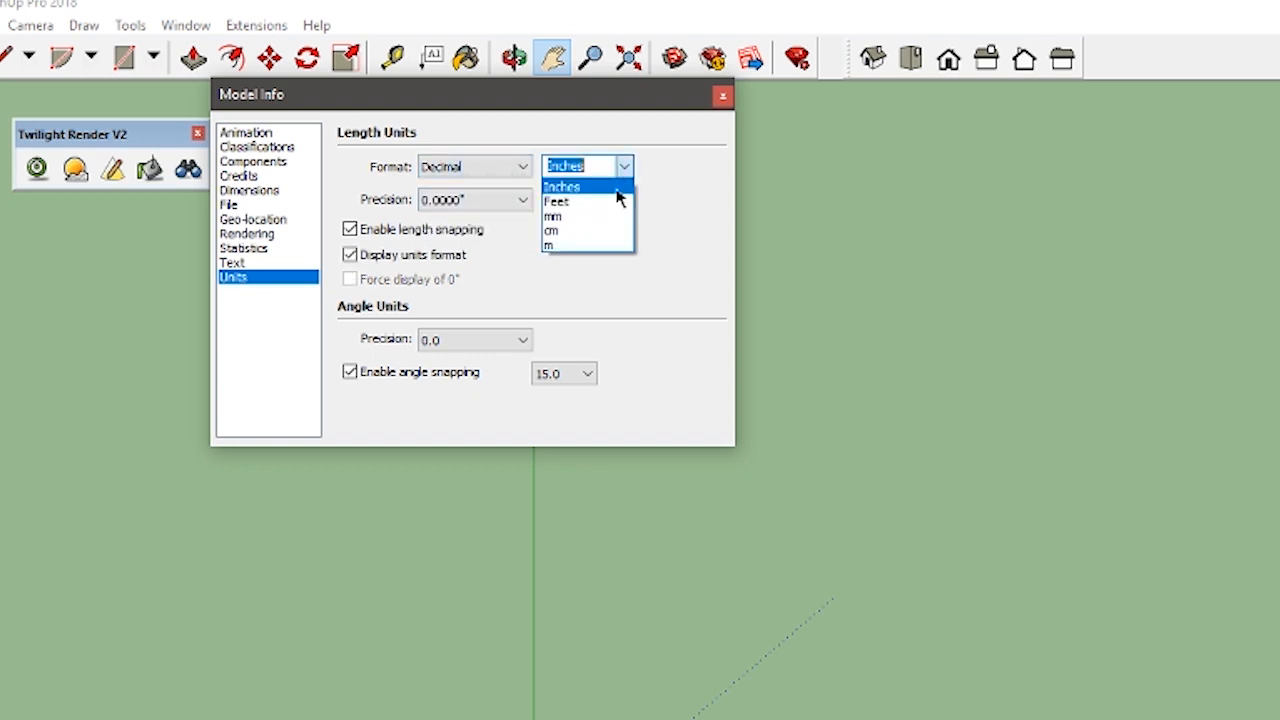
{"action": "left_click", "coordinate": [586, 229]}
{"action": "left_click", "coordinate": [490, 203]}
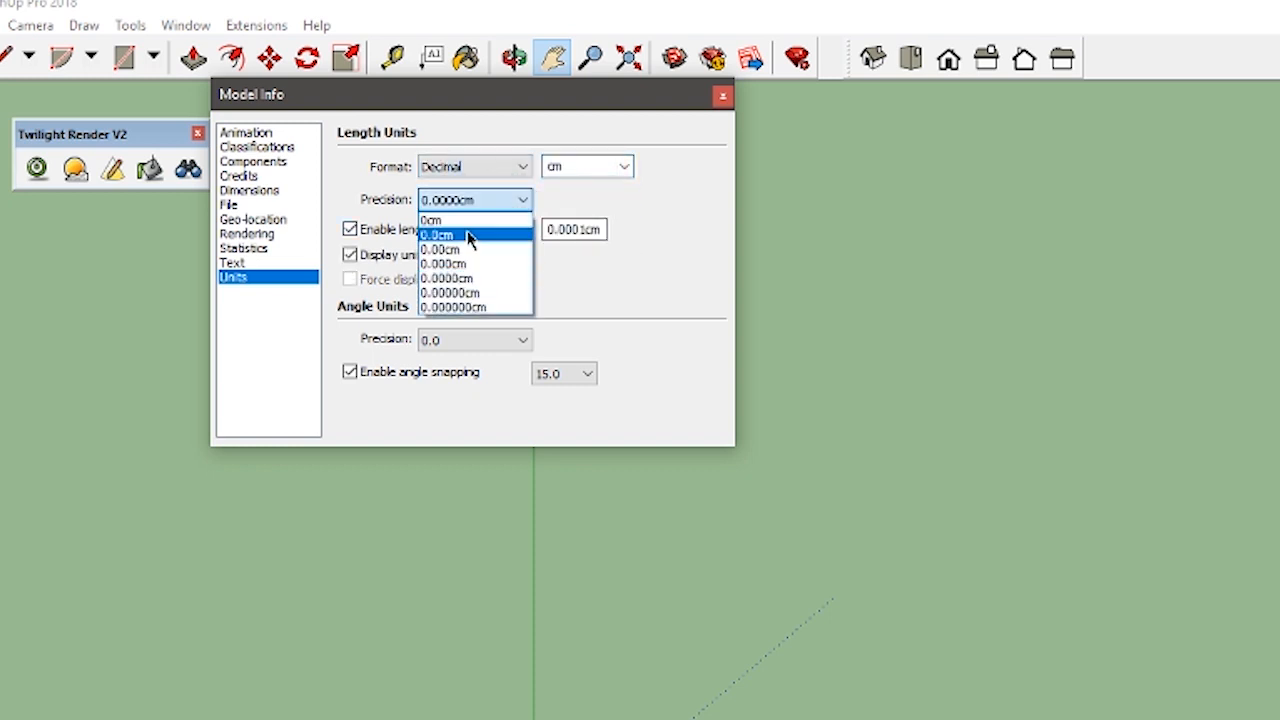
{"action": "left_click", "coordinate": [467, 236]}
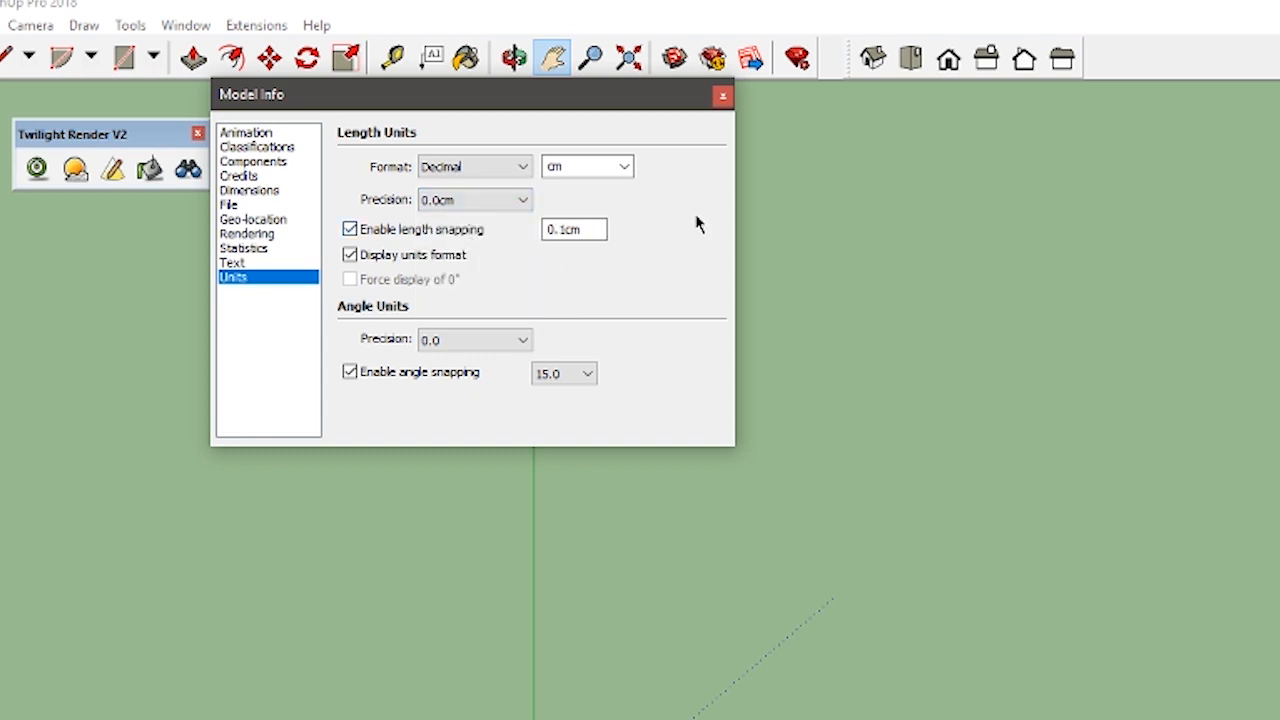
{"action": "left_click", "coordinate": [723, 97]}
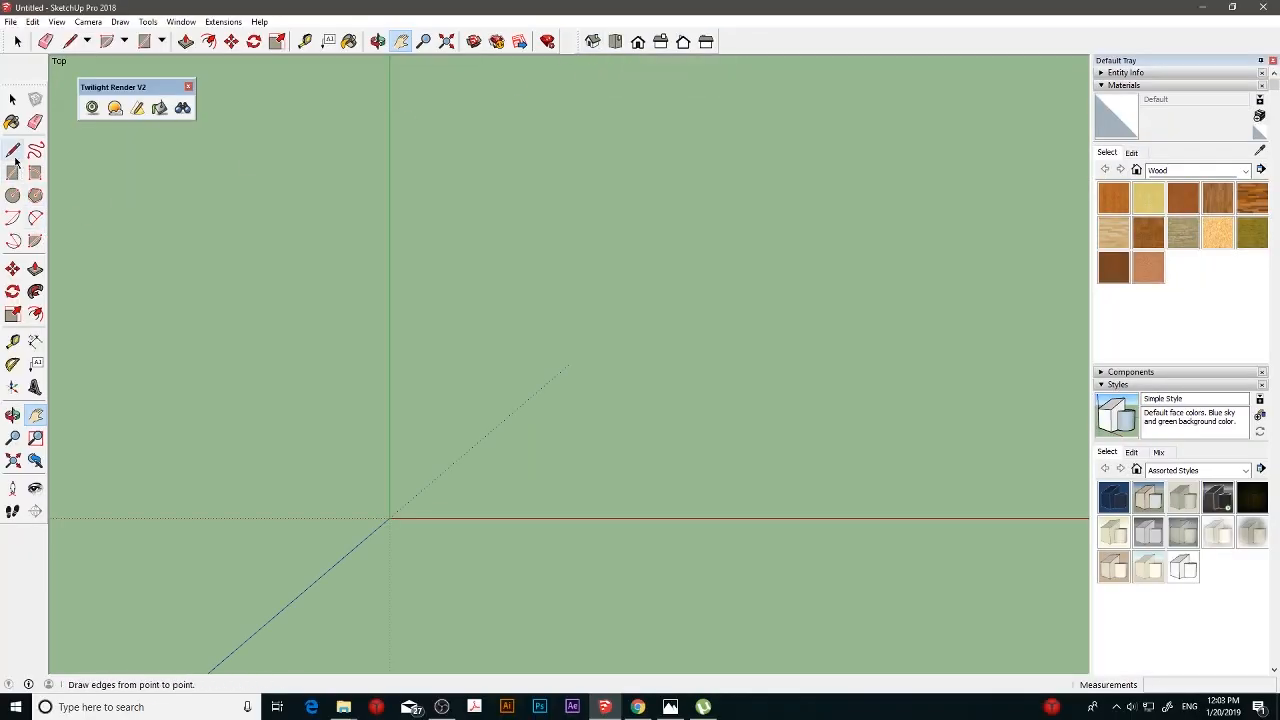
- Draw a 300 by 200 cm rectangle on the ground plane beside the origin
{"action": "left_click", "coordinate": [12, 172]}
{"action": "left_click", "coordinate": [451, 216]}
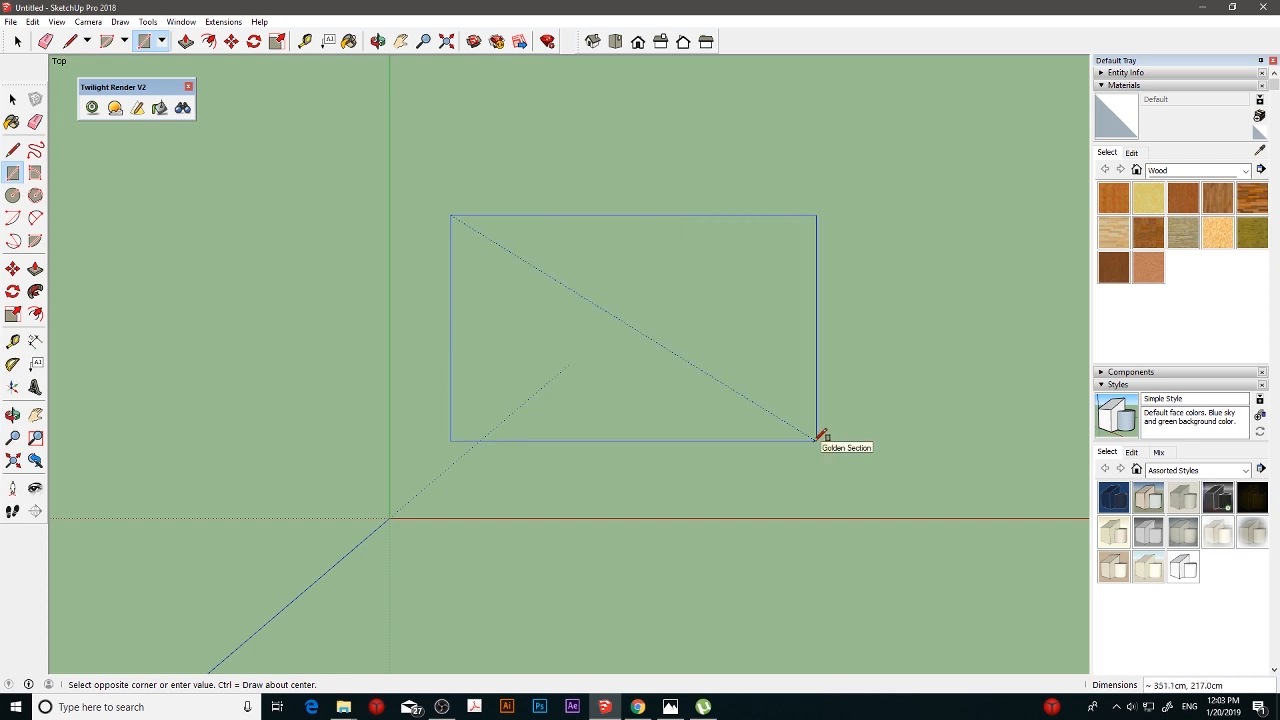
{"action": "left_click", "coordinate": [816, 439]}
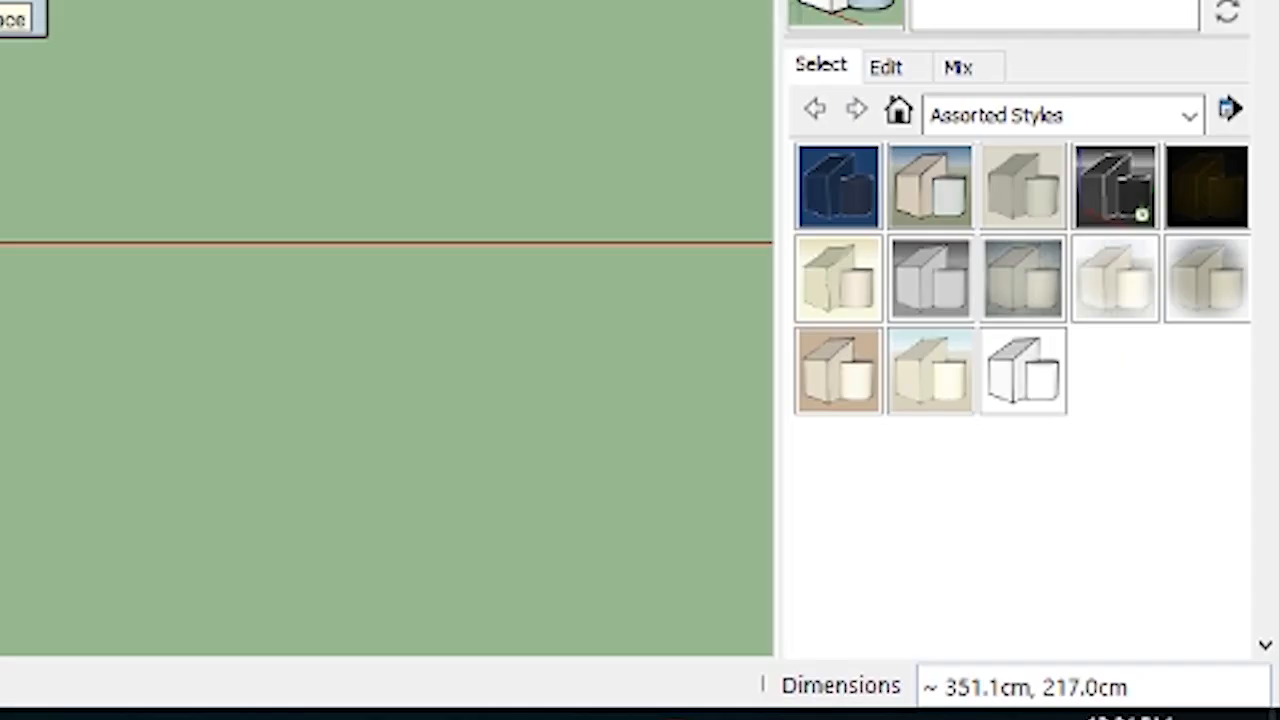
{"action": "type", "text": "300,200"}
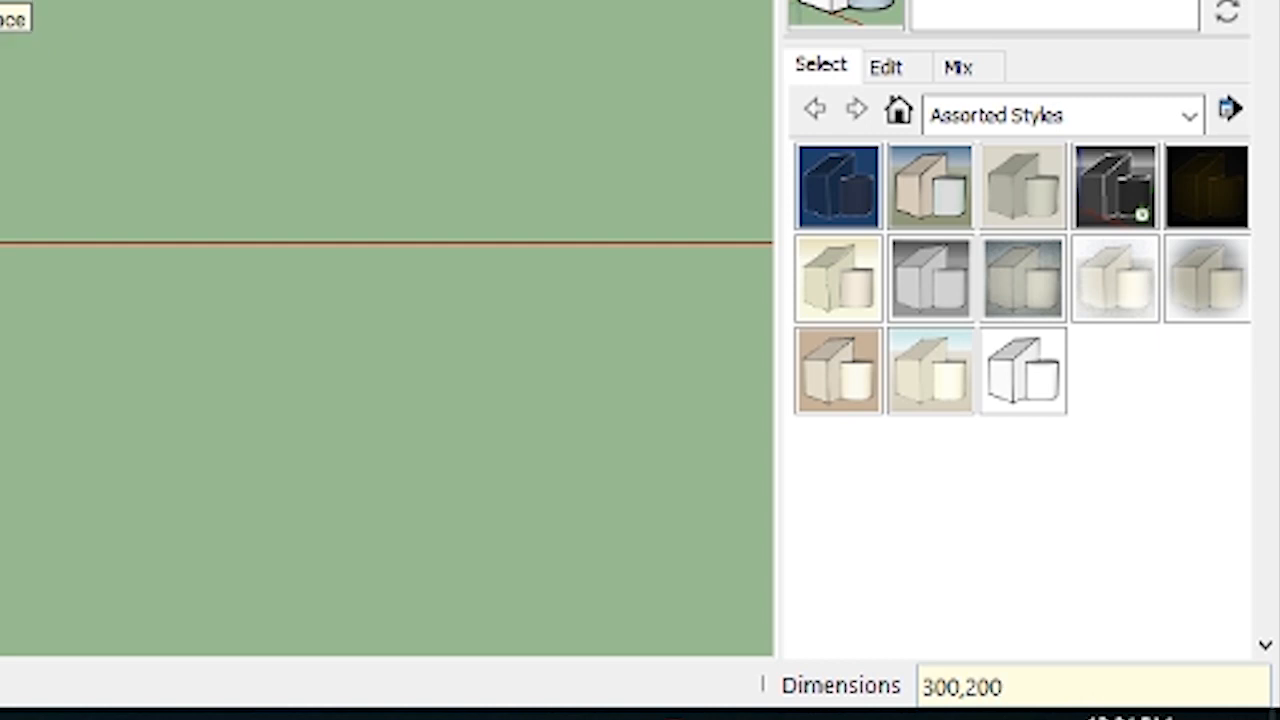
{"action": "key", "text": "Return"}
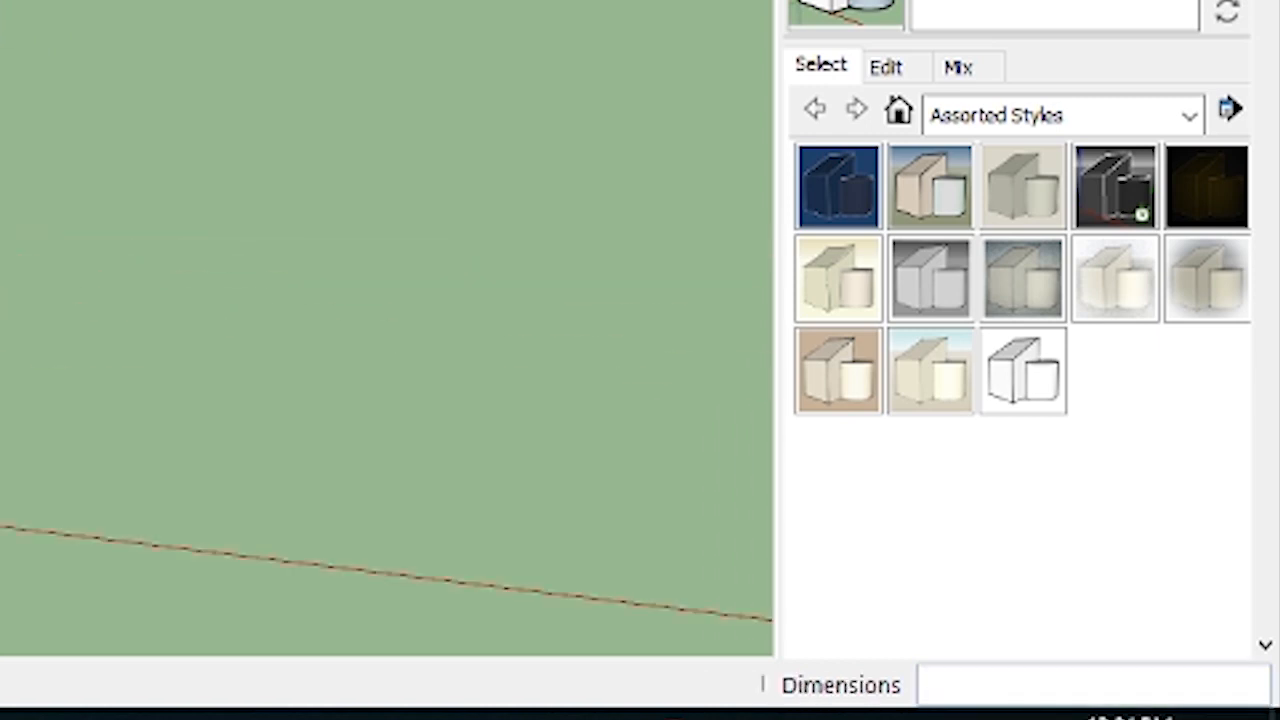
- Try extruding the rectangle 50 cm upward with Push/Pull and undo the extrusion
{"action": "middle_click_drag", "start_coordinate": [387, 420], "coordinate": [387, 300]}
{"action": "scroll", "coordinate": [387, 328], "scroll_direction": "up", "scroll_amount": 1}
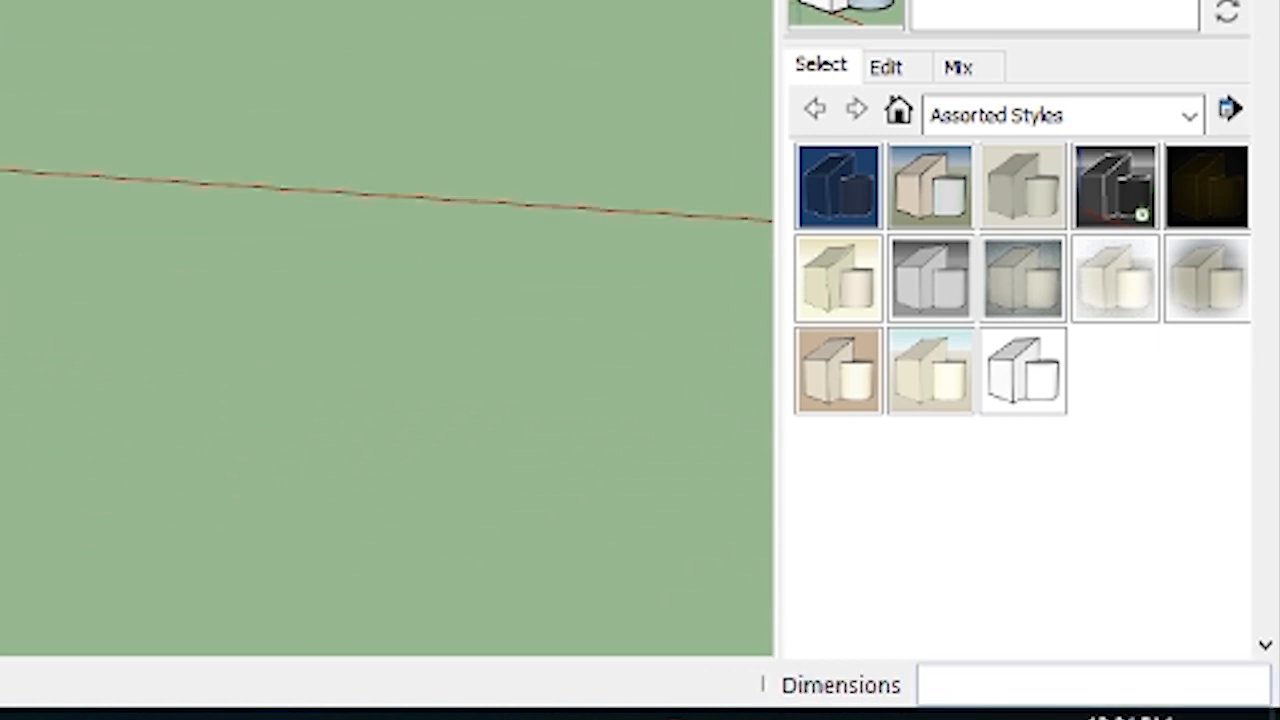
{"action": "middle_click_drag", "start_coordinate": [387, 400], "coordinate": [387, 300]}
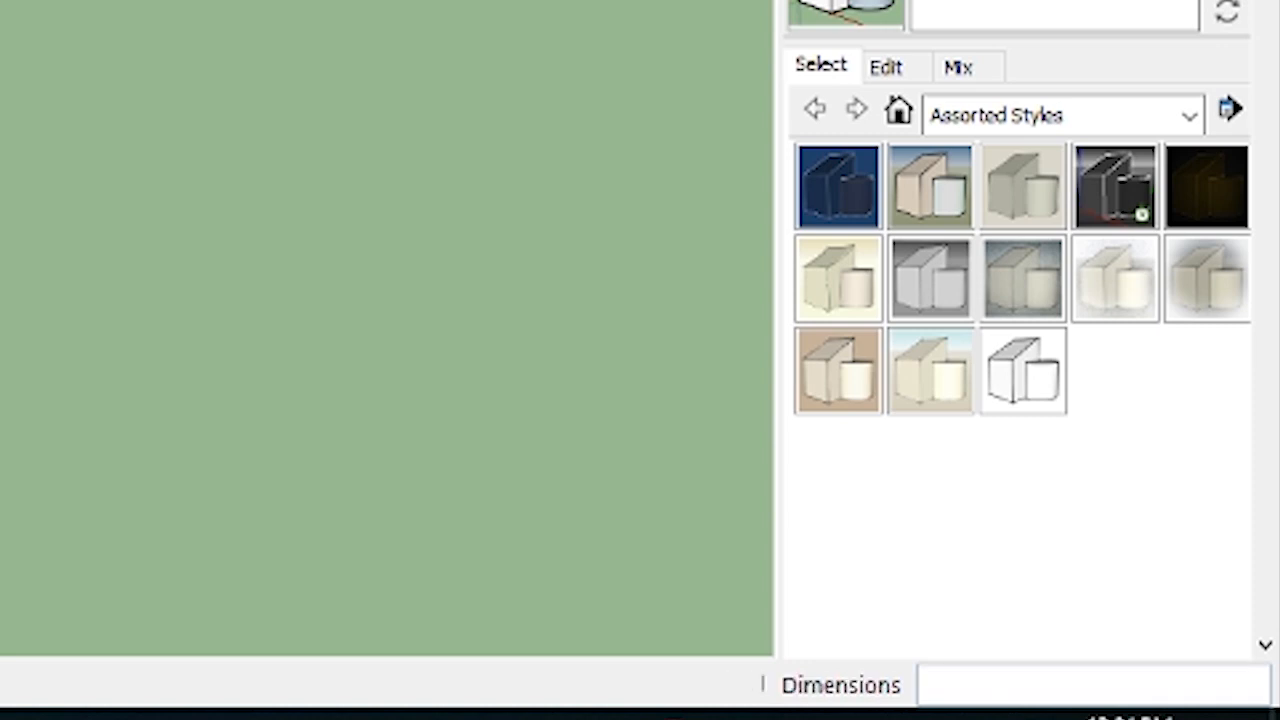
{"action": "key", "text": "p"}
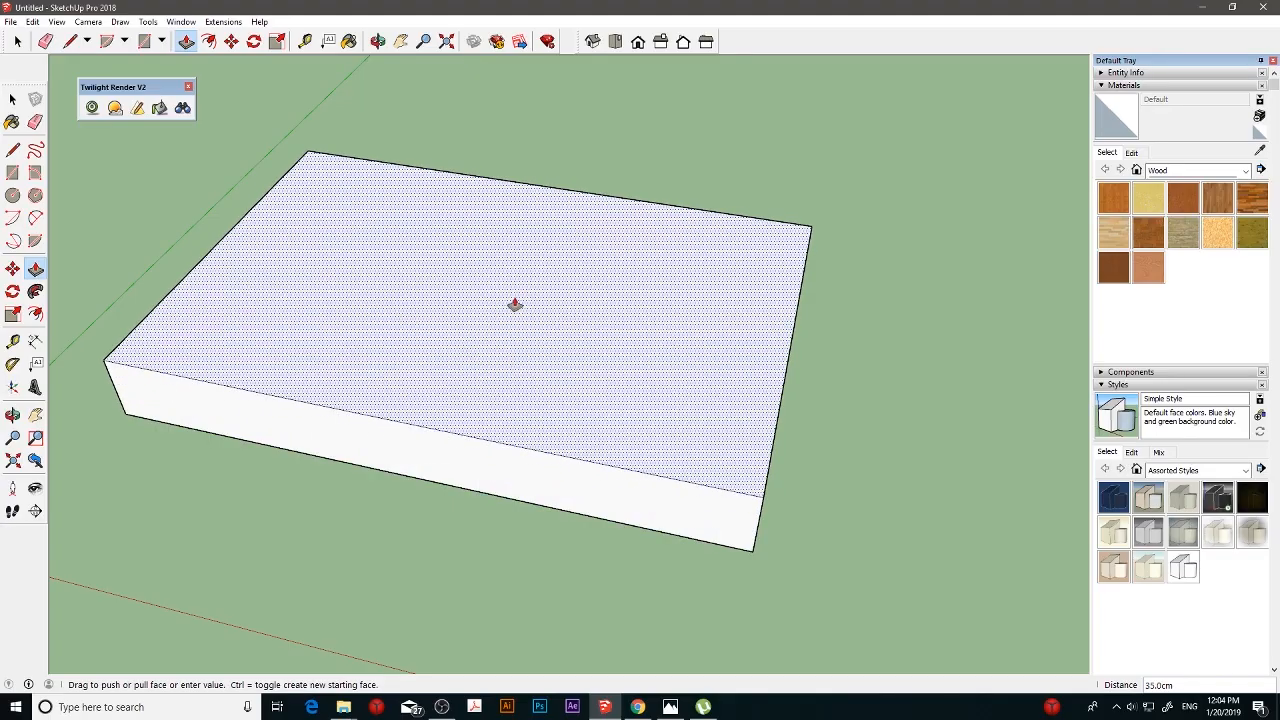
{"action": "left_click_drag", "start_coordinate": [514, 303], "coordinate": [519, 277]}
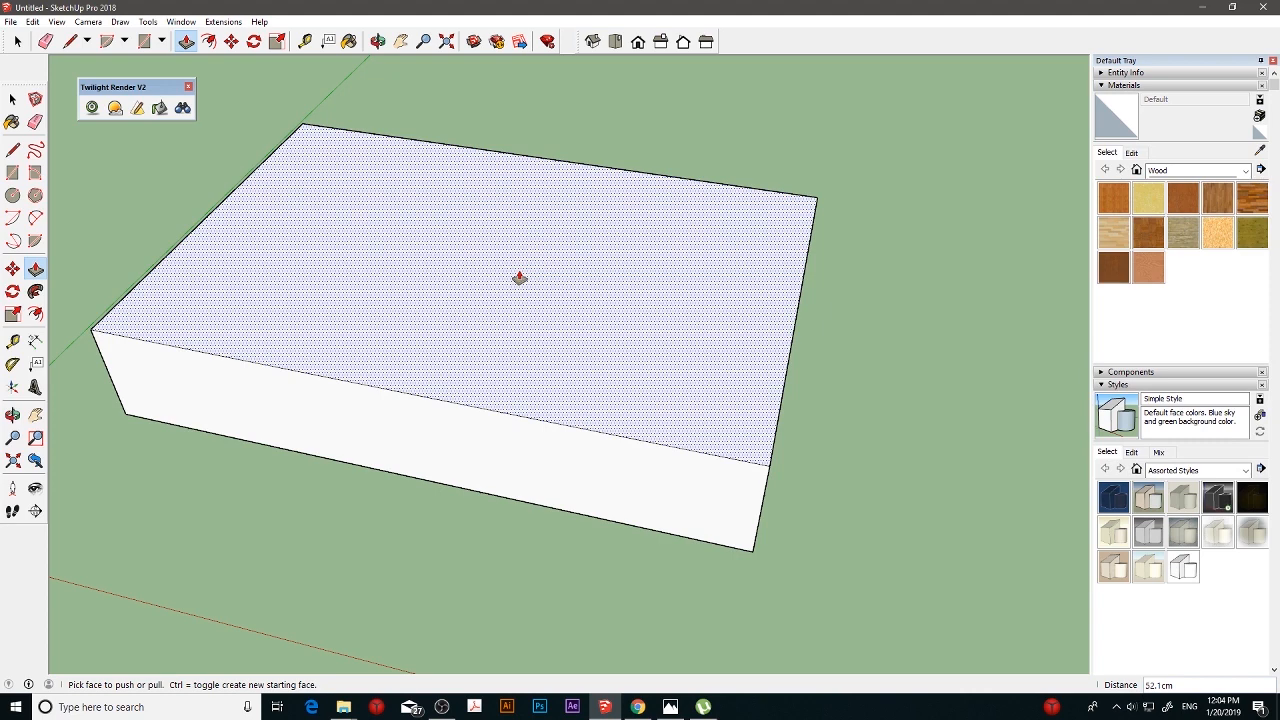
{"action": "key", "text": "Return"}
{"action": "middle_click_drag", "start_coordinate": [534, 277], "coordinate": [597, 337]}
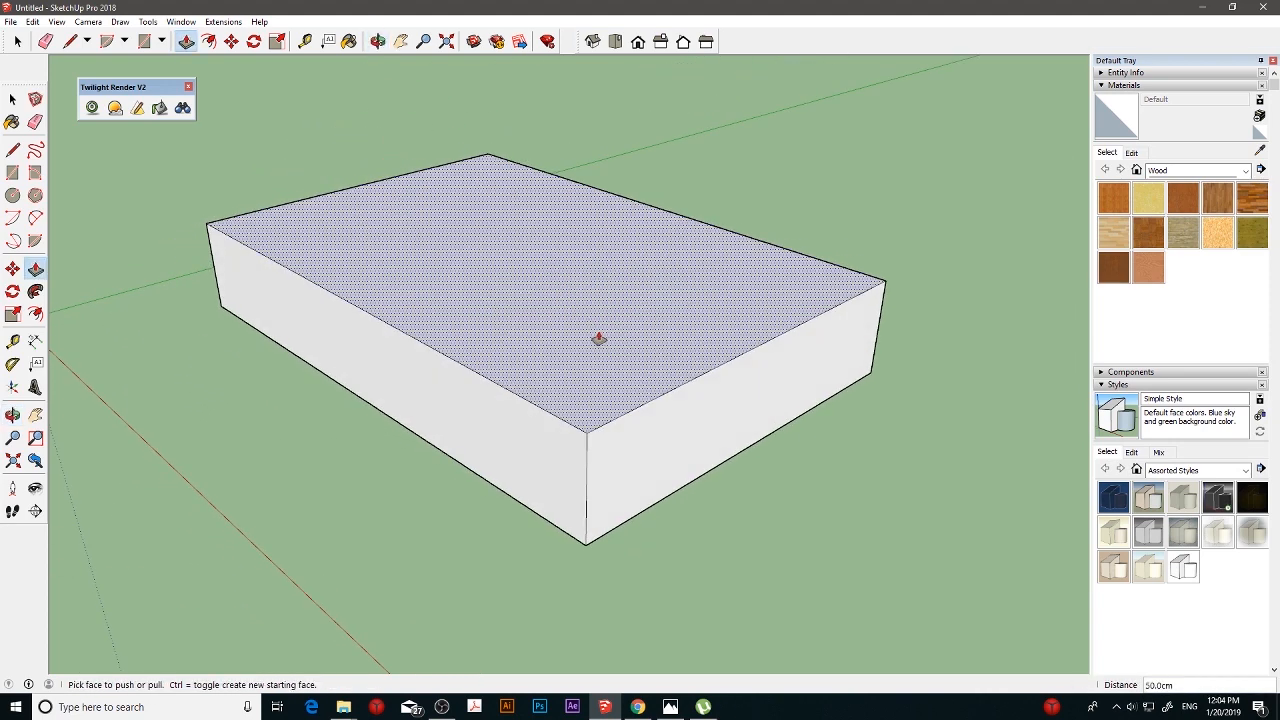
{"action": "key", "text": "ctrl+z"}
- Extrude the rectangle 30 cm upward with Push/Pull
{"action": "left_click_drag", "start_coordinate": [594, 418], "coordinate": [594, 386]}
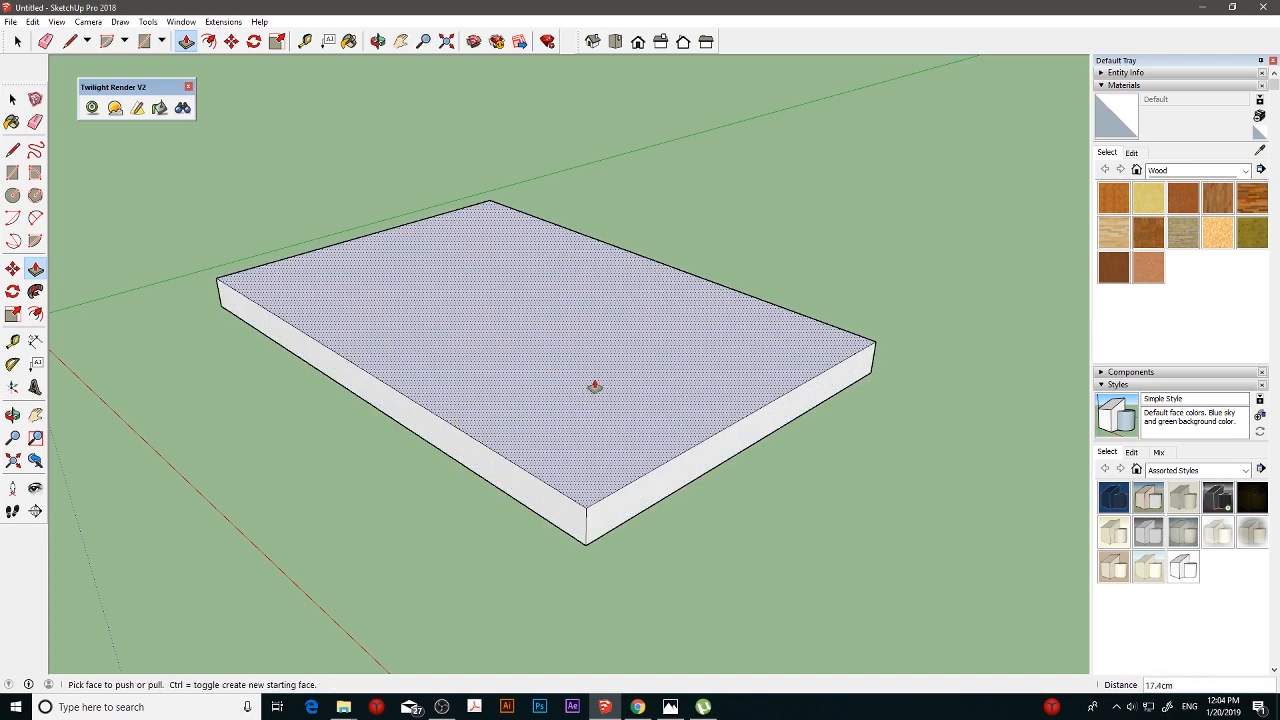
{"action": "key", "text": "Return"}
{"action": "mouse_move", "coordinate": [595, 387]}
{"action": "middle_mouse_down"}
{"action": "mouse_move", "coordinate": [703, 426]}
{"action": "mouse_move", "coordinate": [717, 329]}
{"action": "mouse_move", "coordinate": [751, 414]}
{"action": "mouse_move", "coordinate": [626, 397]}
{"action": "mouse_move", "coordinate": [614, 354]}
{"action": "mouse_move", "coordinate": [614, 377]}
{"action": "middle_mouse_up"}
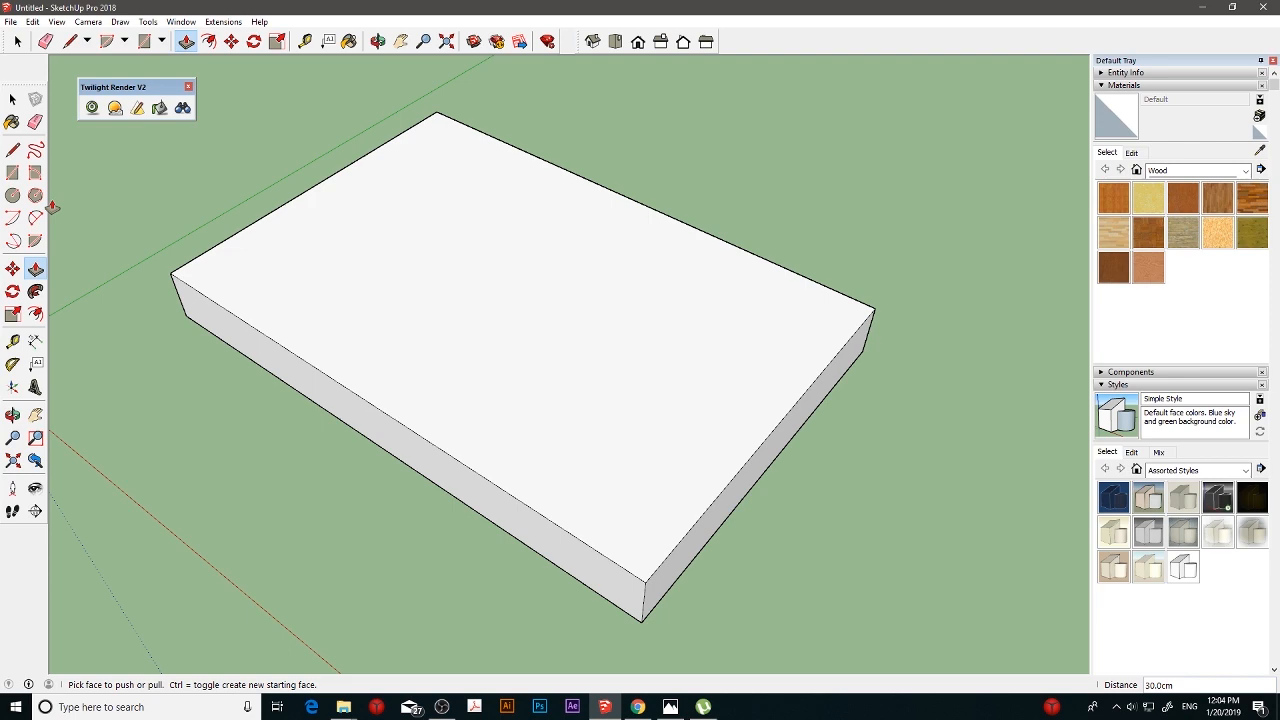
- Offset the outline of the slab's upper face inward by 8 cm
{"action": "left_click", "coordinate": [35, 313]}
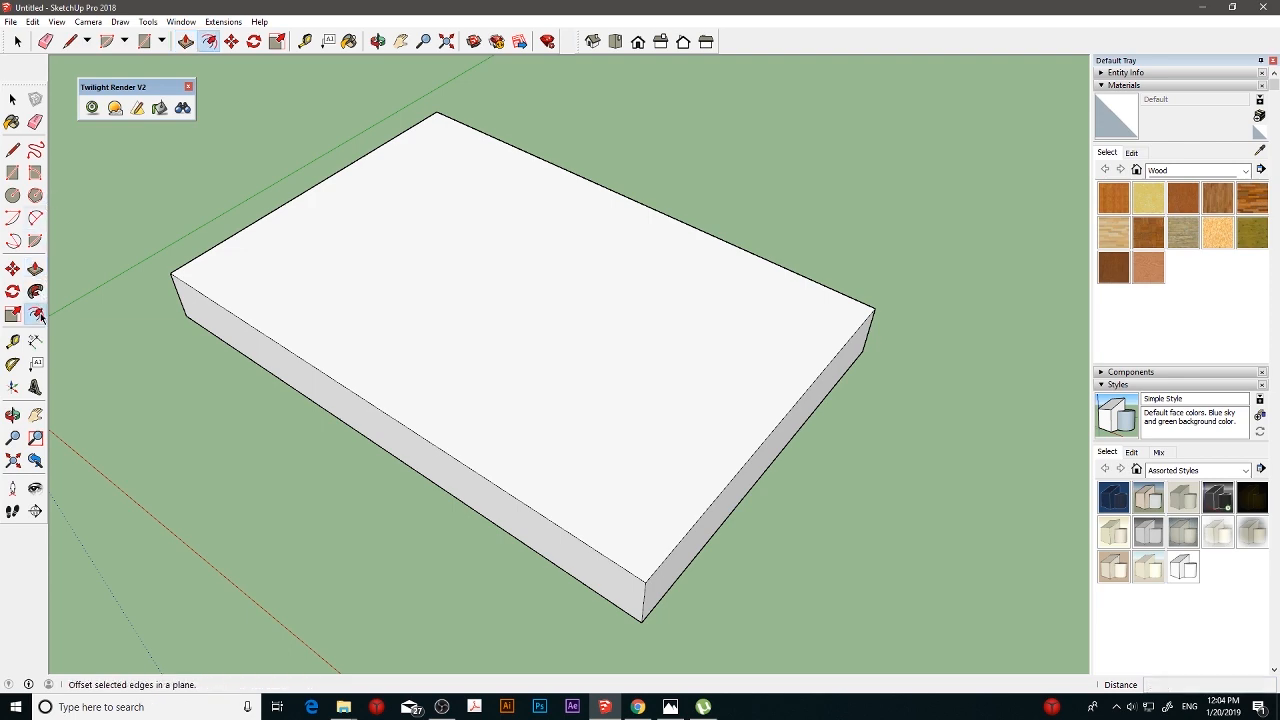
{"action": "left_click", "coordinate": [340, 290]}
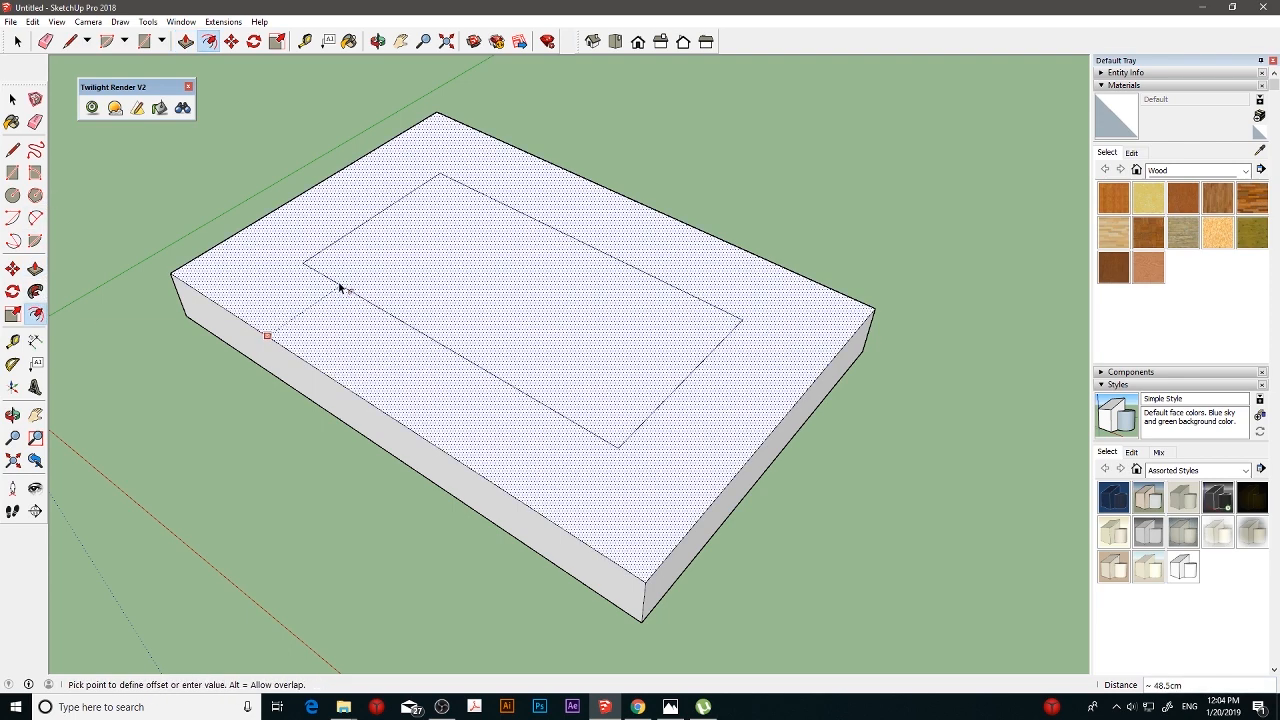
{"action": "left_click", "coordinate": [267, 315]}
{"action": "type", "text": "8"}
{"action": "key", "text": "Return"}
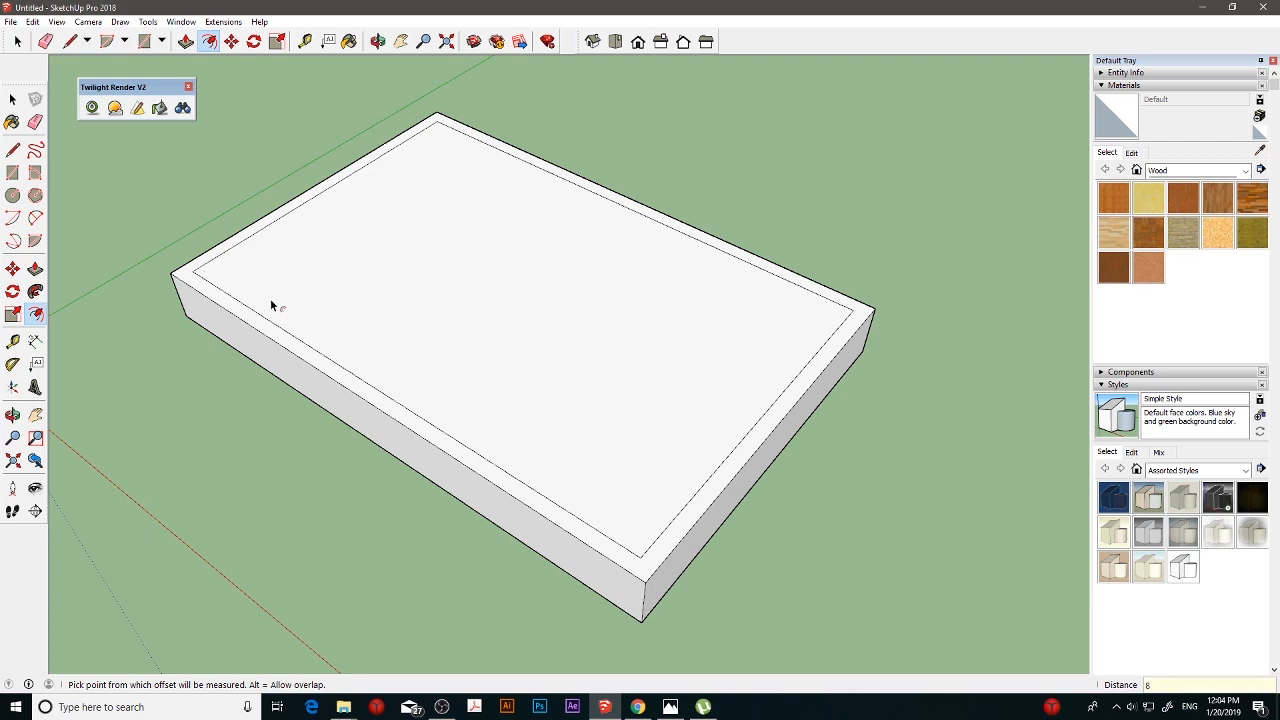
- Move one short edge of the inner rectangle 50 cm further inward along the slab's length
{"action": "left_click", "coordinate": [13, 268]}
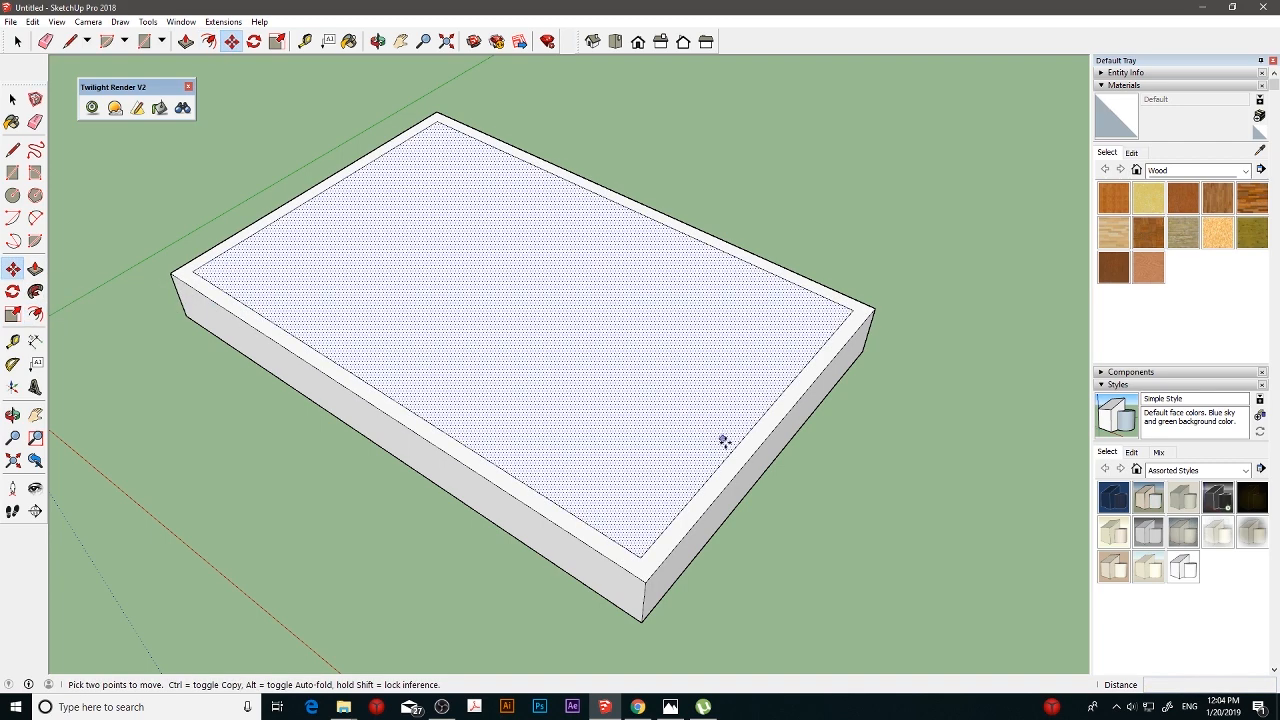
{"action": "left_click", "coordinate": [732, 451]}
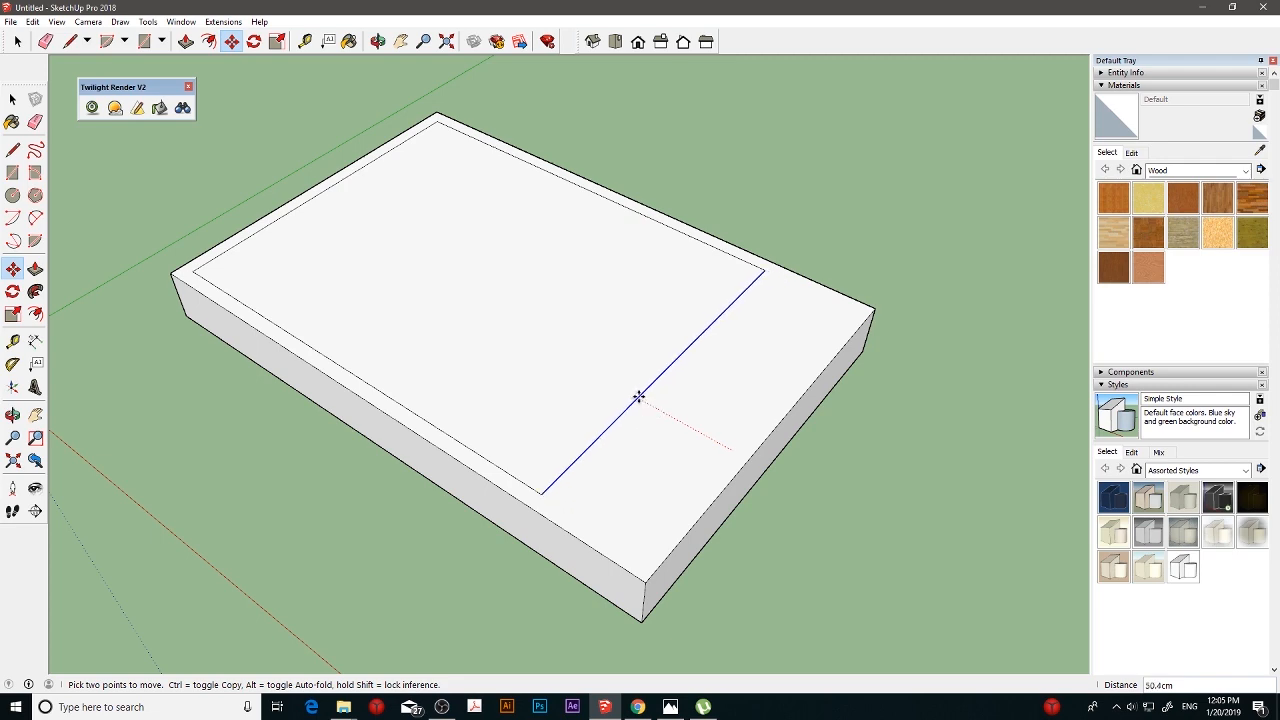
{"action": "left_click", "coordinate": [638, 398]}
{"action": "key", "text": "Return"}
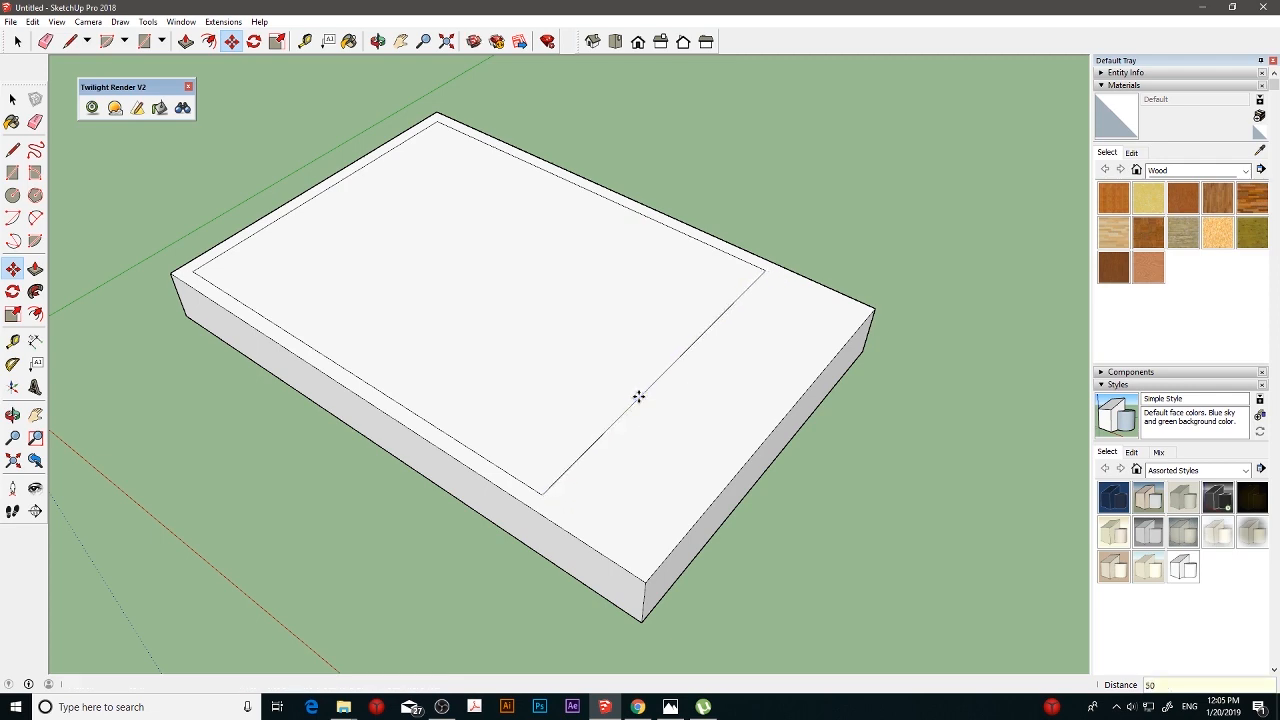
- Extend the moved inner edge at both ends with short lines to the slab's outer long edges, dividing the upper face
{"action": "left_click", "coordinate": [12, 149]}
{"action": "left_click", "coordinate": [541, 494]}
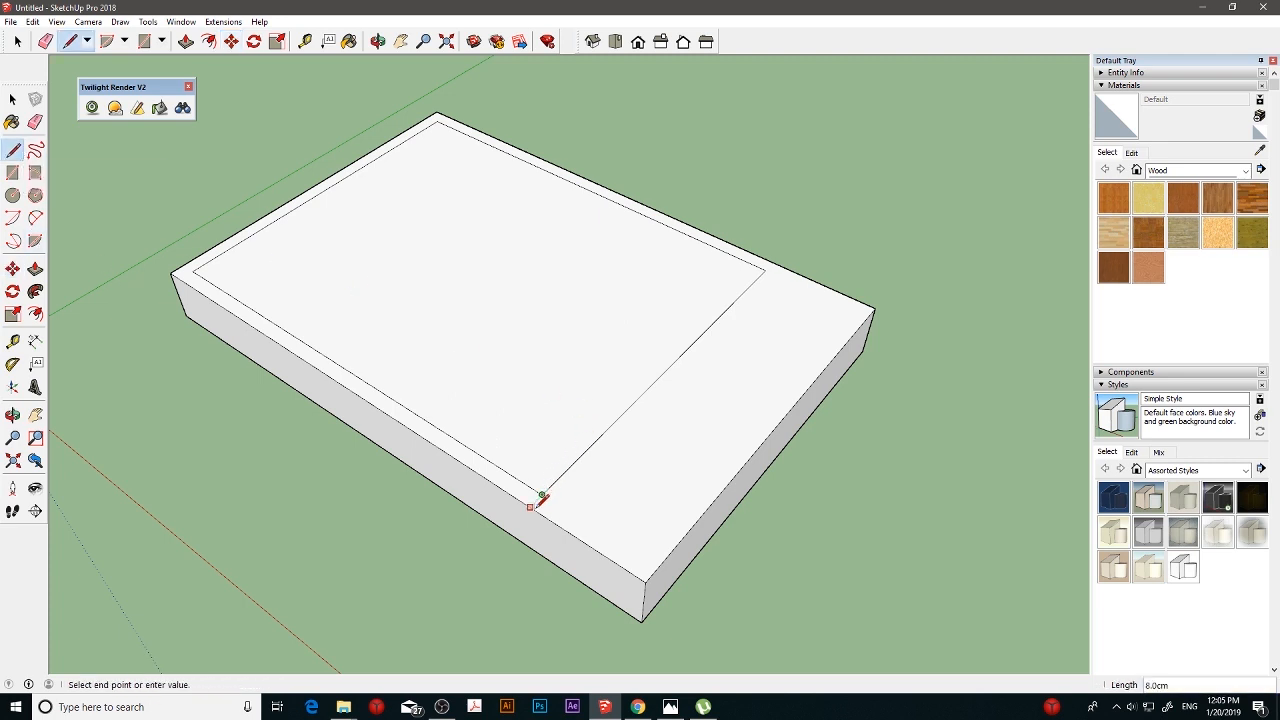
{"action": "left_click", "coordinate": [530, 507]}
{"action": "left_click", "coordinate": [765, 270]}
{"action": "left_click", "coordinate": [773, 262]}
{"action": "left_click", "coordinate": [35, 268]}
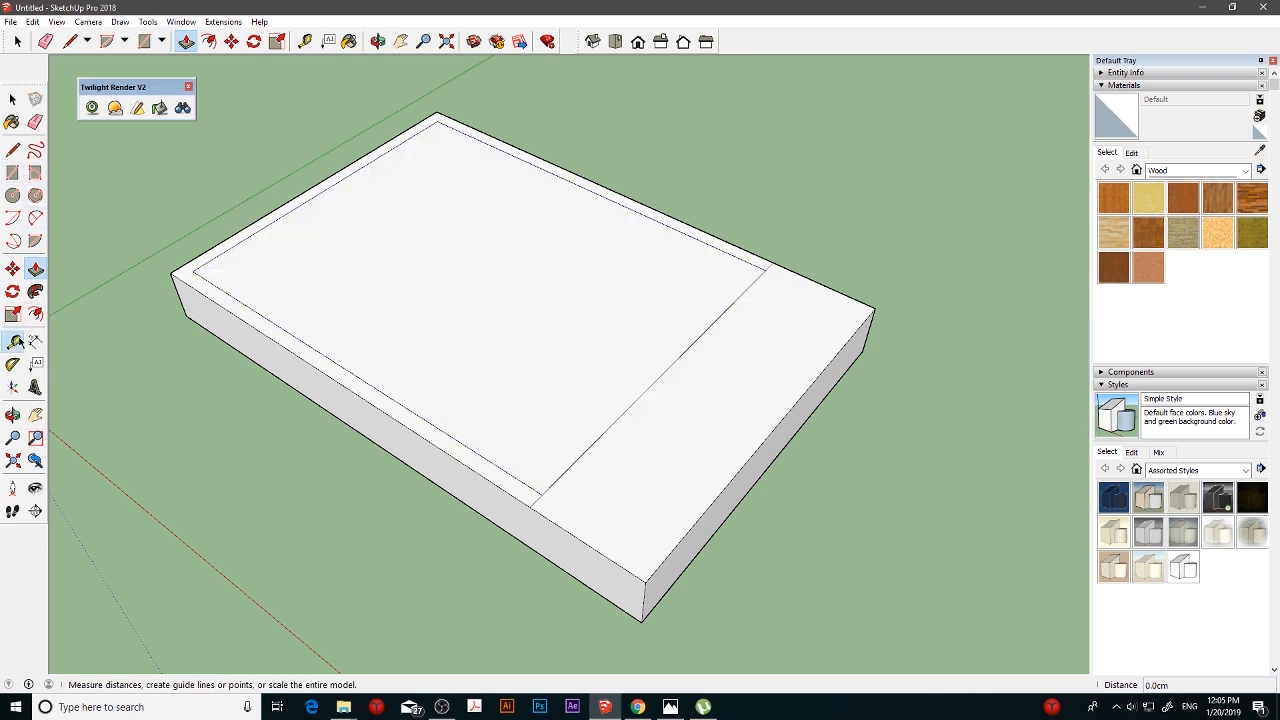
- Place a guide parallel to the moved inner edge, just inside the inner rectangle, and draw a line along it between the rectangle's long sides
{"action": "left_click", "coordinate": [13, 341]}
{"action": "left_click", "coordinate": [646, 389]}
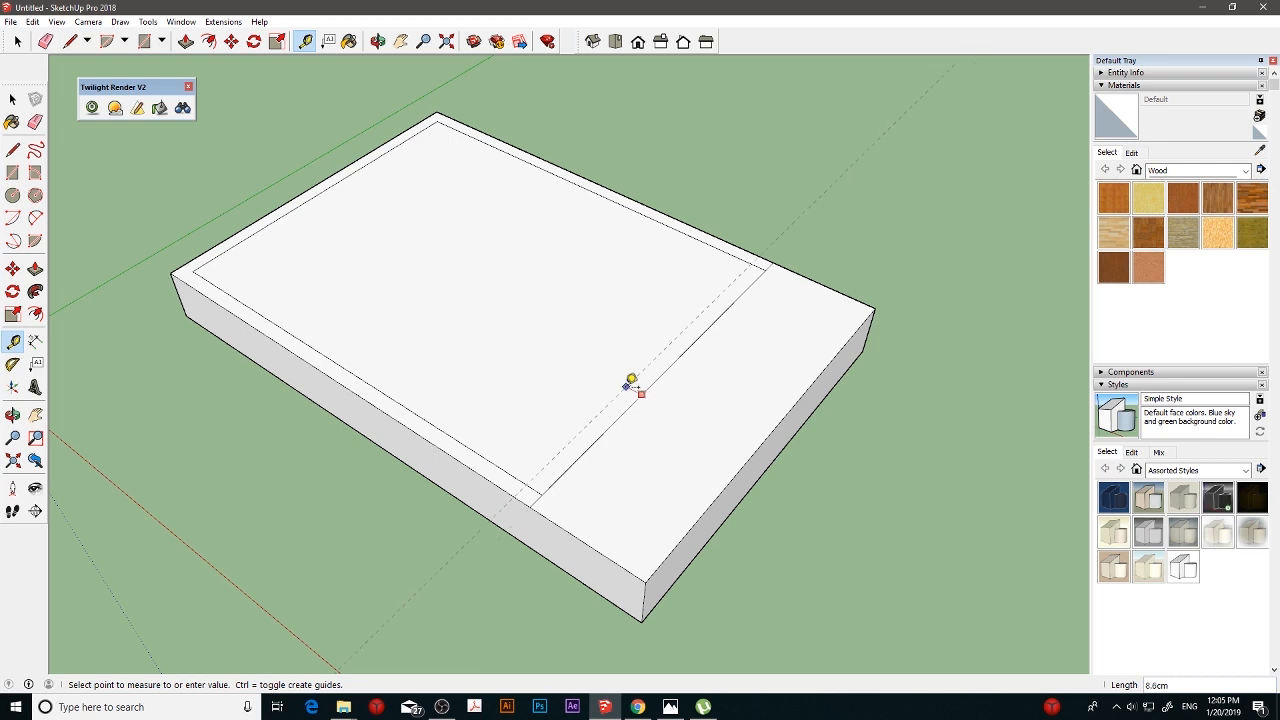
{"action": "left_click", "coordinate": [627, 385]}
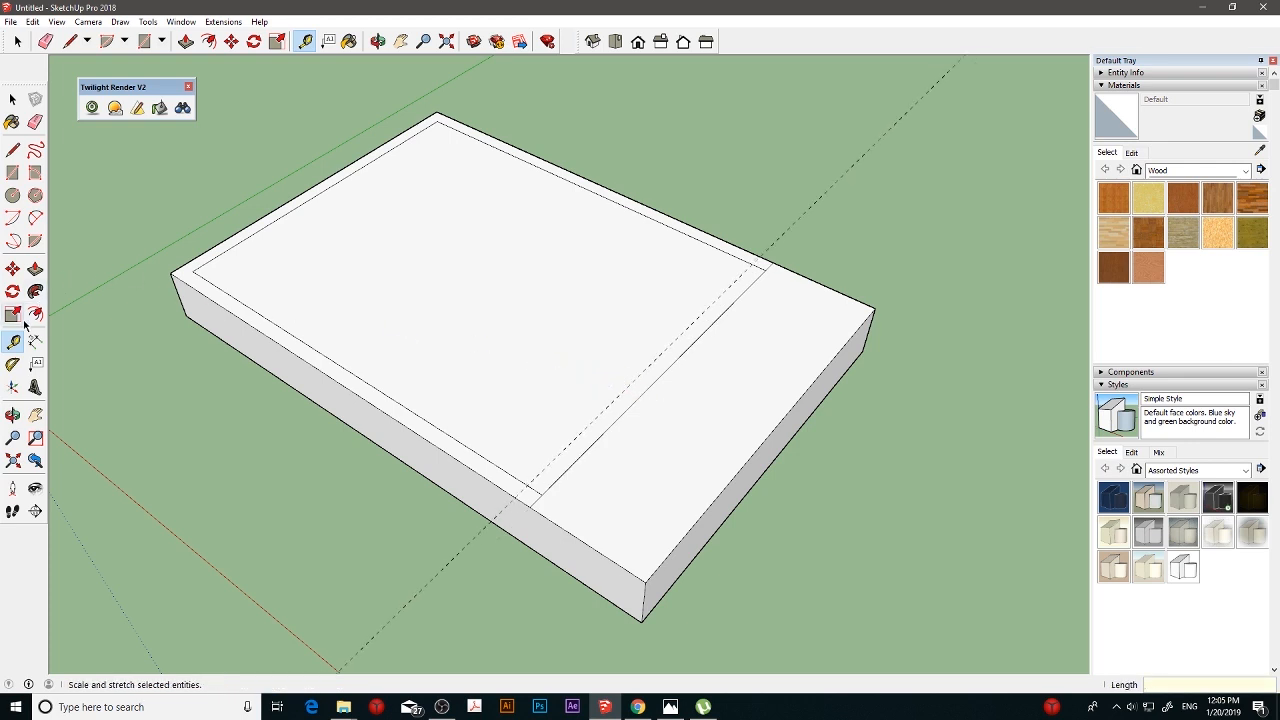
{"action": "key", "text": "l"}
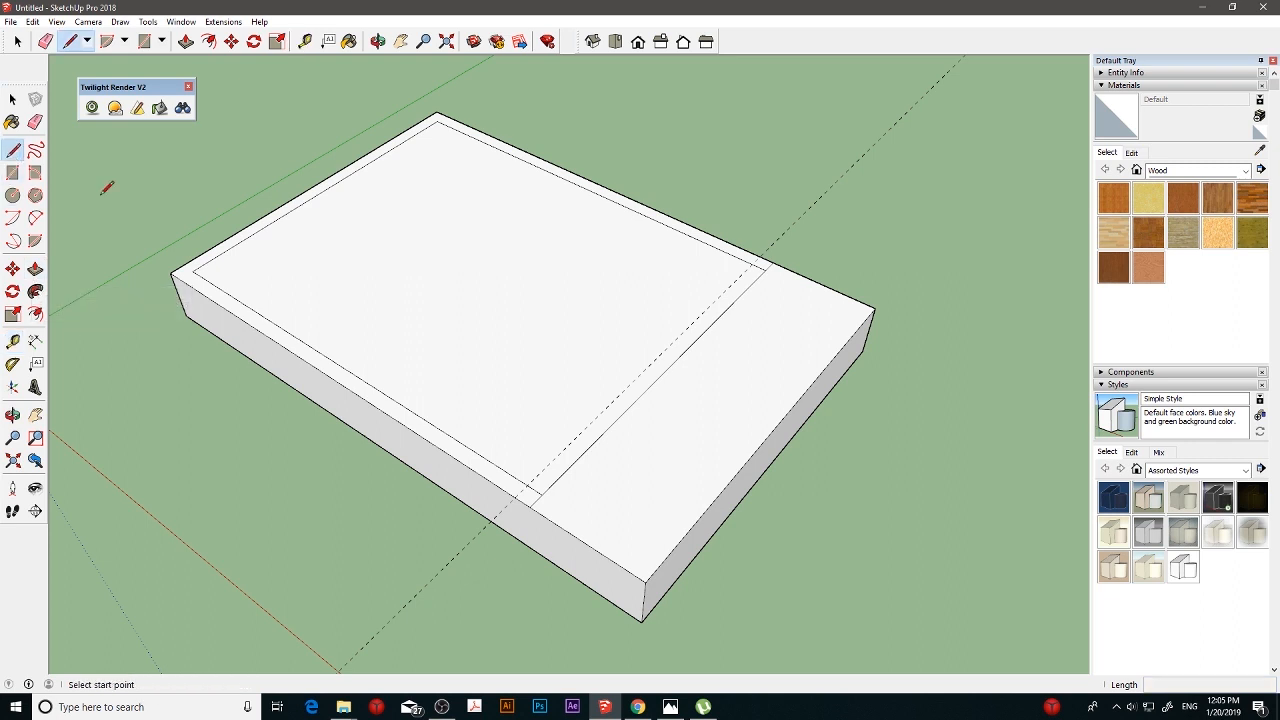
{"action": "left_click", "coordinate": [528, 486]}
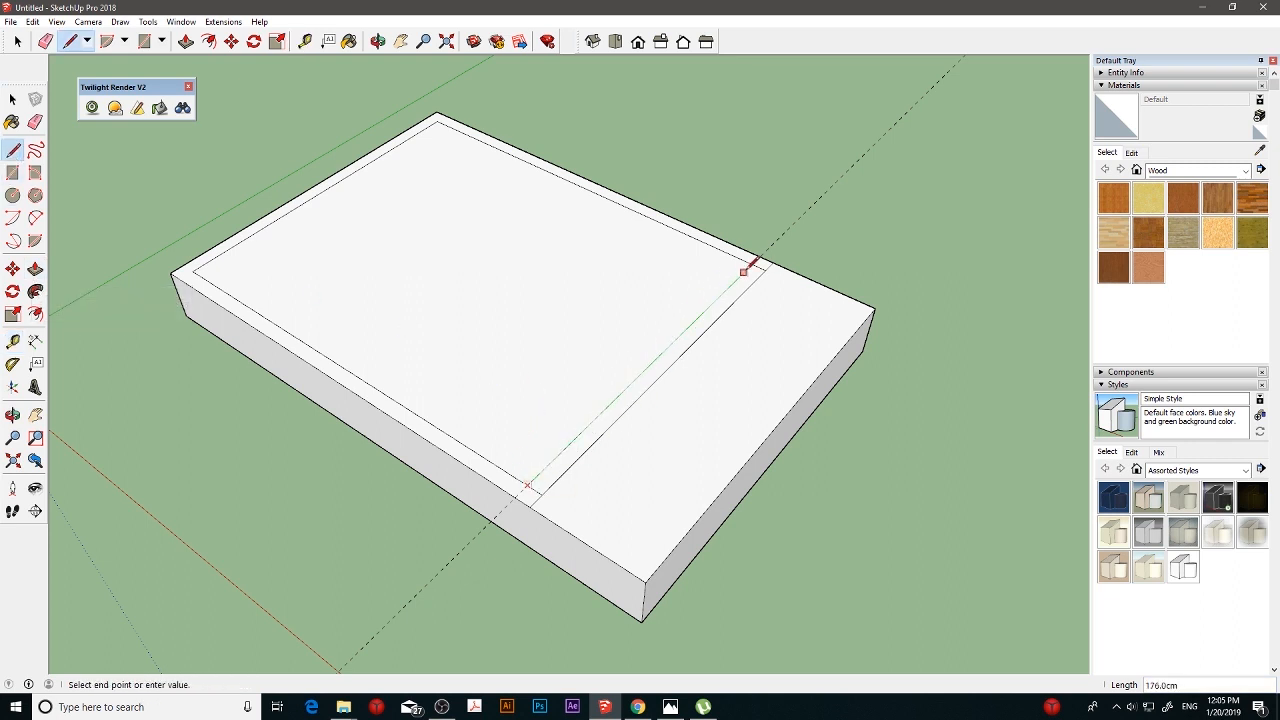
{"action": "left_click", "coordinate": [757, 265]}
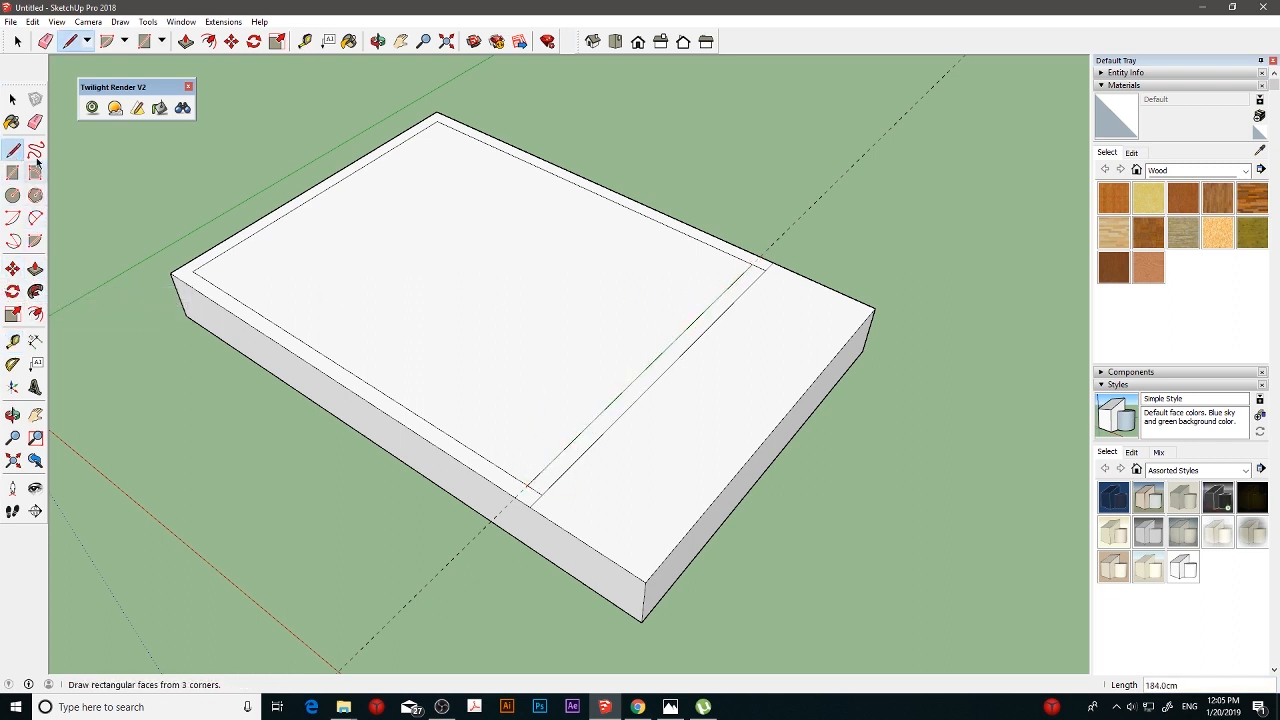
- Erase the guide and leftover edges beside the inner rectangle, and pull the border face up 100 cm to form walls
{"action": "left_click", "coordinate": [35, 121]}
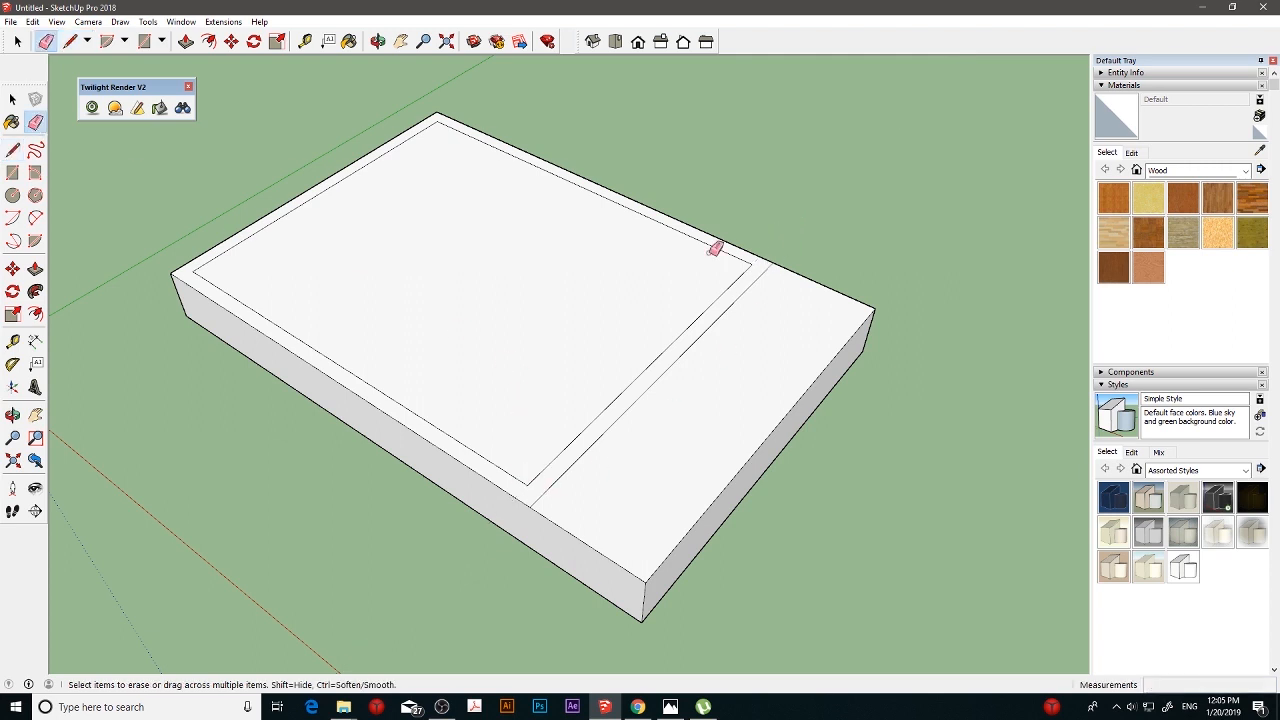
{"action": "left_click", "coordinate": [35, 269]}
{"action": "left_click_drag", "start_coordinate": [403, 420], "coordinate": [405, 343]}
{"action": "left_click", "coordinate": [407, 341]}
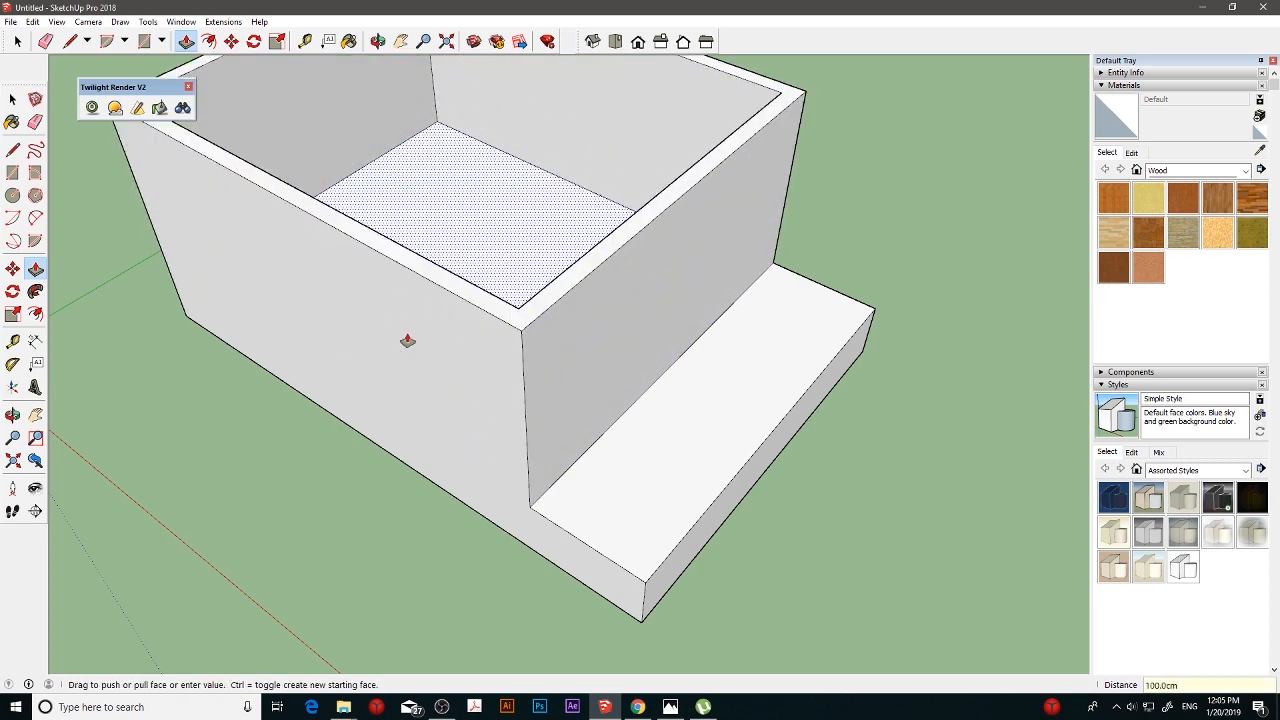
- Draw a 242 cm line across the long outer side at slab height, from the wall's base corner to the far vertical edge
{"action": "middle_click_drag", "start_coordinate": [407, 341], "coordinate": [591, 228]}
{"action": "middle_click_drag", "start_coordinate": [619, 347], "coordinate": [720, 266]}
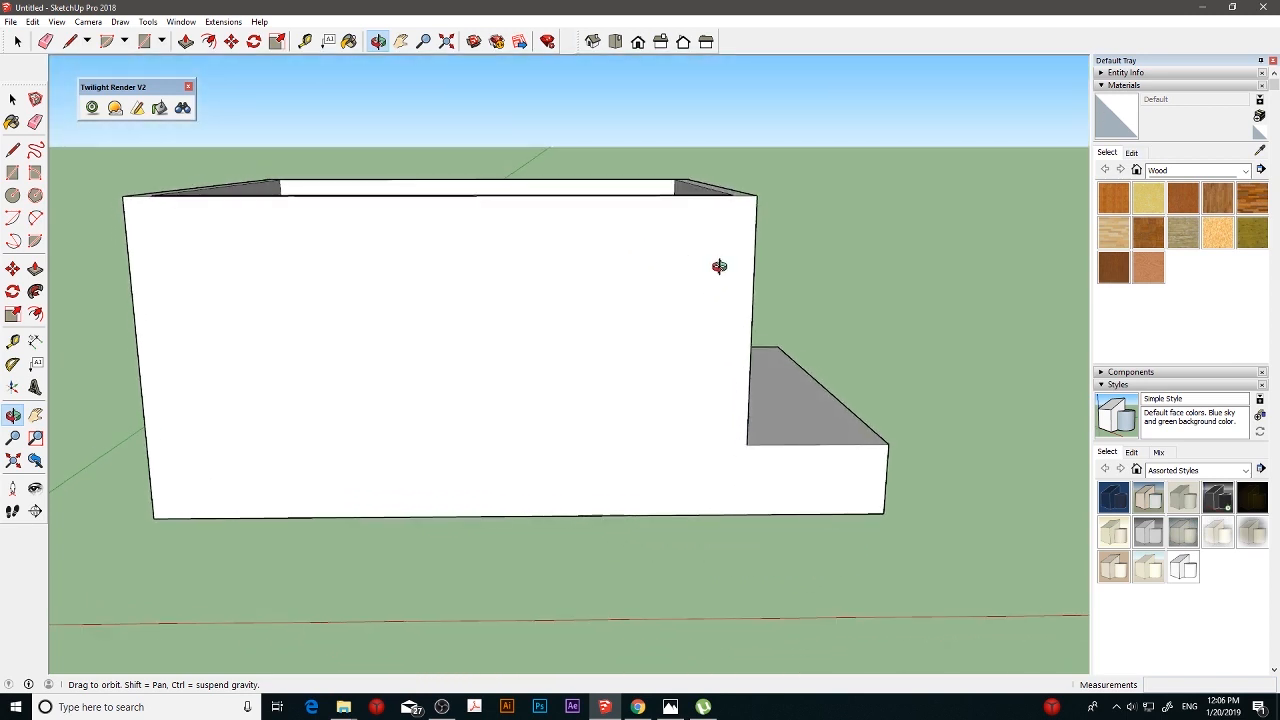
{"action": "key", "text": "h"}
{"action": "left_click", "coordinate": [12, 149]}
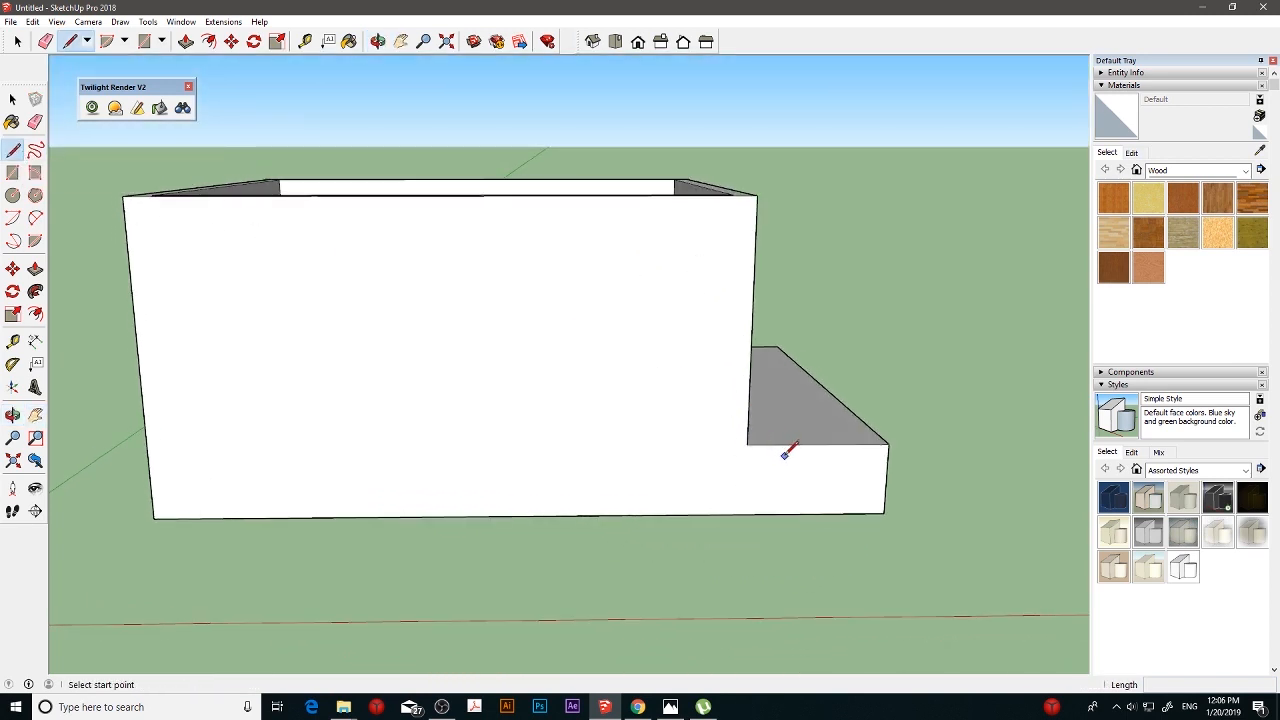
{"action": "left_click", "coordinate": [747, 443]}
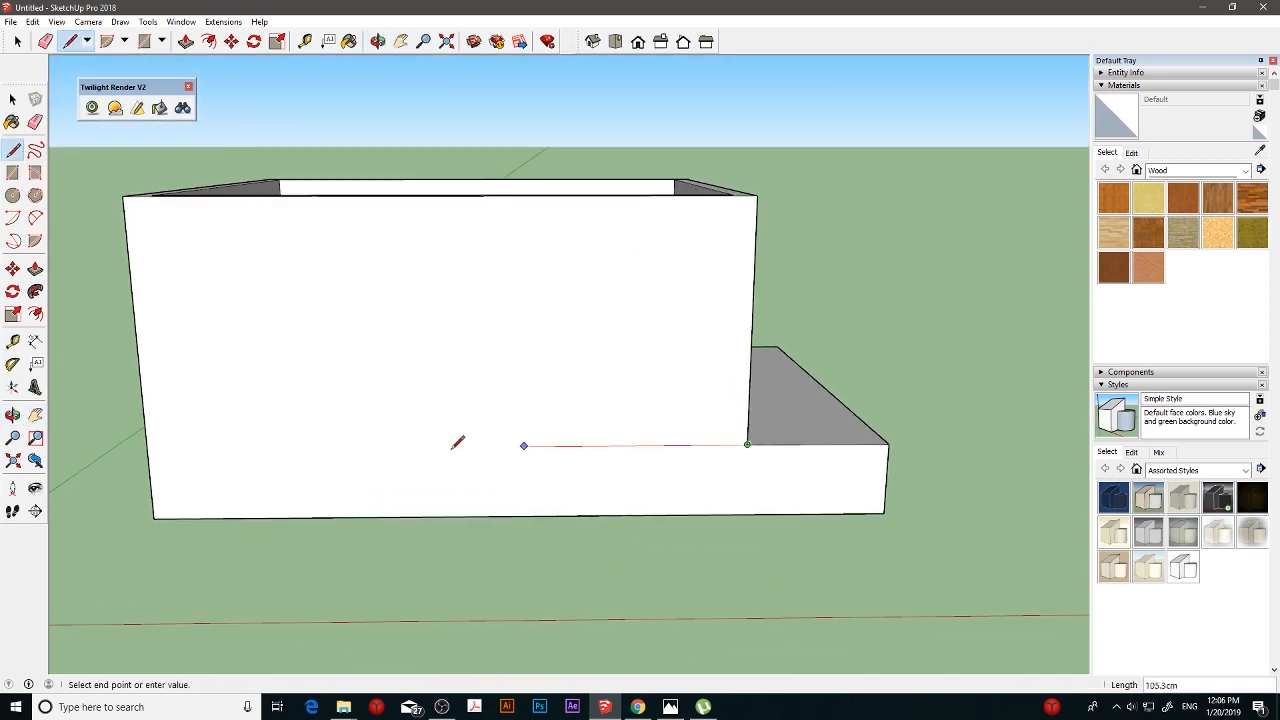
{"action": "left_click", "coordinate": [148, 447]}
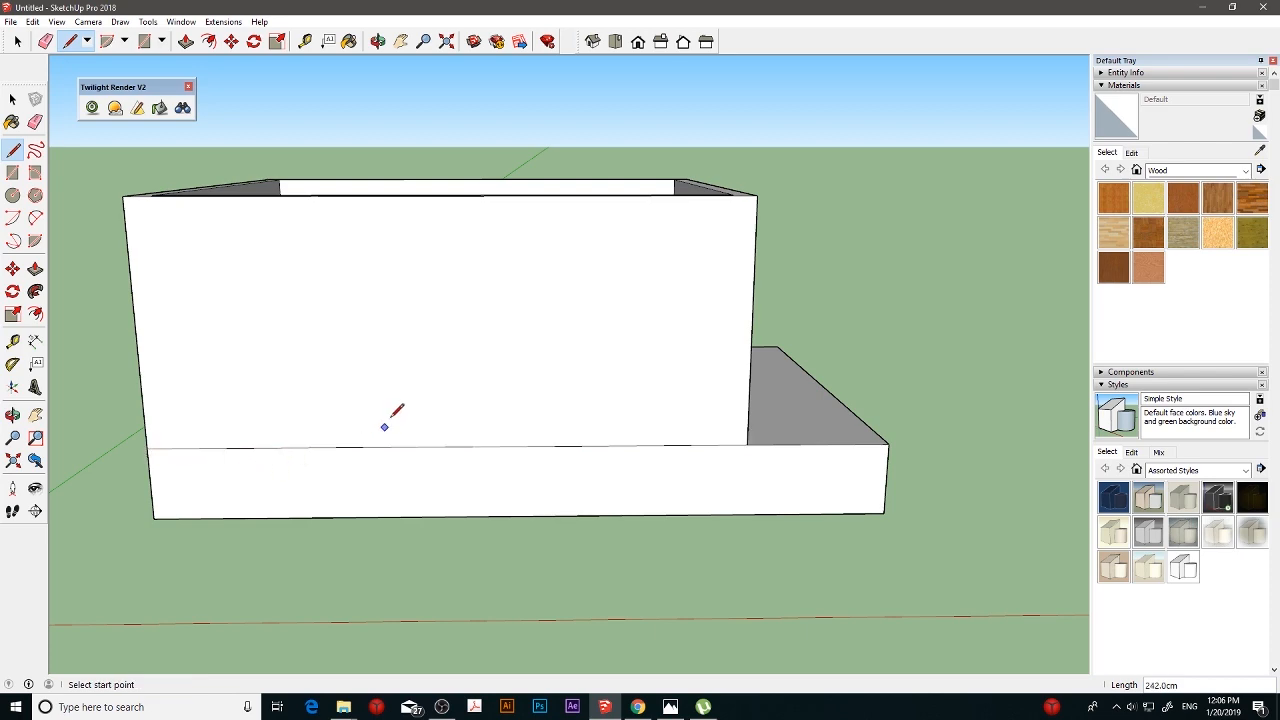
- Continue the slab-height line across the full-height short end face with a 200 cm line
{"action": "mouse_move", "coordinate": [205, 342]}
{"action": "middle_mouse_down"}
{"action": "mouse_move", "coordinate": [469, 314]}
{"action": "mouse_move", "coordinate": [481, 368]}
{"action": "mouse_move", "coordinate": [520, 390]}
{"action": "middle_mouse_up"}
{"action": "left_click", "coordinate": [622, 481]}
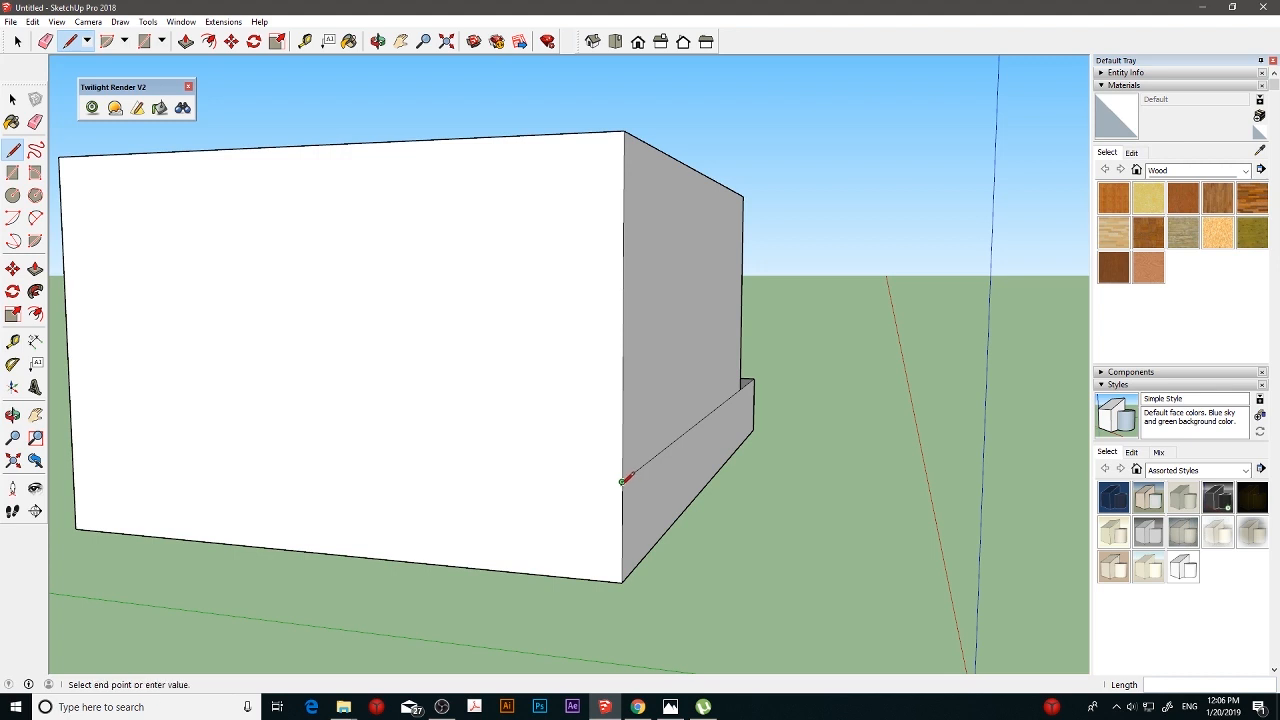
{"action": "middle_click_drag", "start_coordinate": [418, 468], "coordinate": [580, 460]}
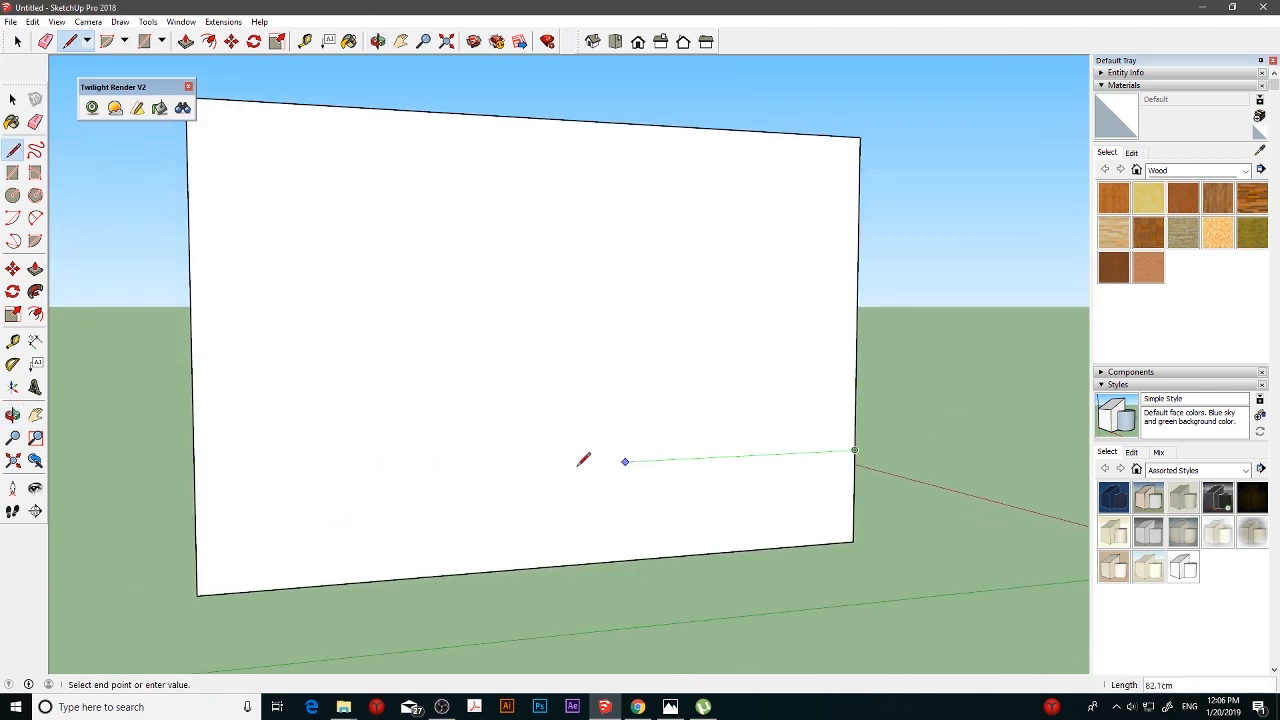
{"action": "left_click", "coordinate": [197, 482]}
- Continue the slab-height line 242 cm along the opposite long side to the wall's base corner at the low step
{"action": "middle_click_drag", "start_coordinate": [197, 482], "coordinate": [531, 473]}
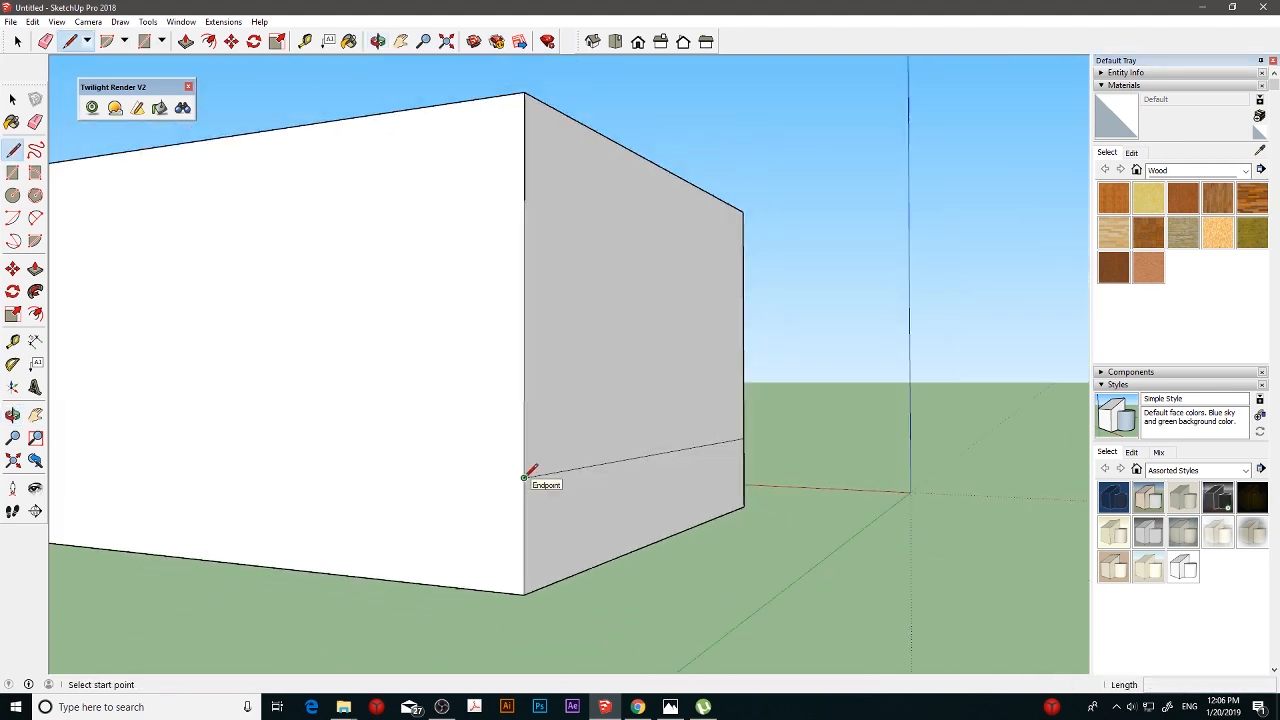
{"action": "scroll", "coordinate": [524, 478], "scroll_direction": "down", "scroll_amount": 2}
{"action": "left_click", "coordinate": [524, 478]}
{"action": "middle_click_drag", "start_coordinate": [382, 466], "coordinate": [605, 460]}
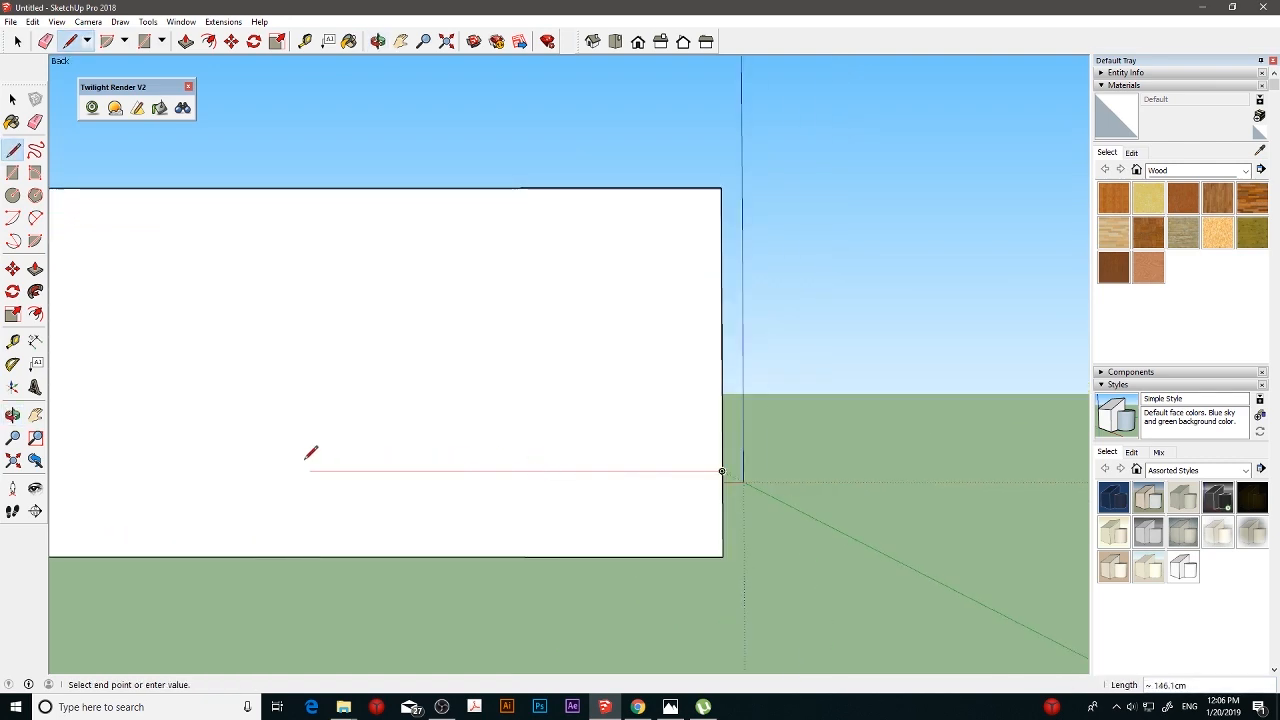
{"action": "scroll", "coordinate": [306, 459], "scroll_direction": "down", "scroll_amount": 2}
{"action": "left_click", "coordinate": [101, 466]}
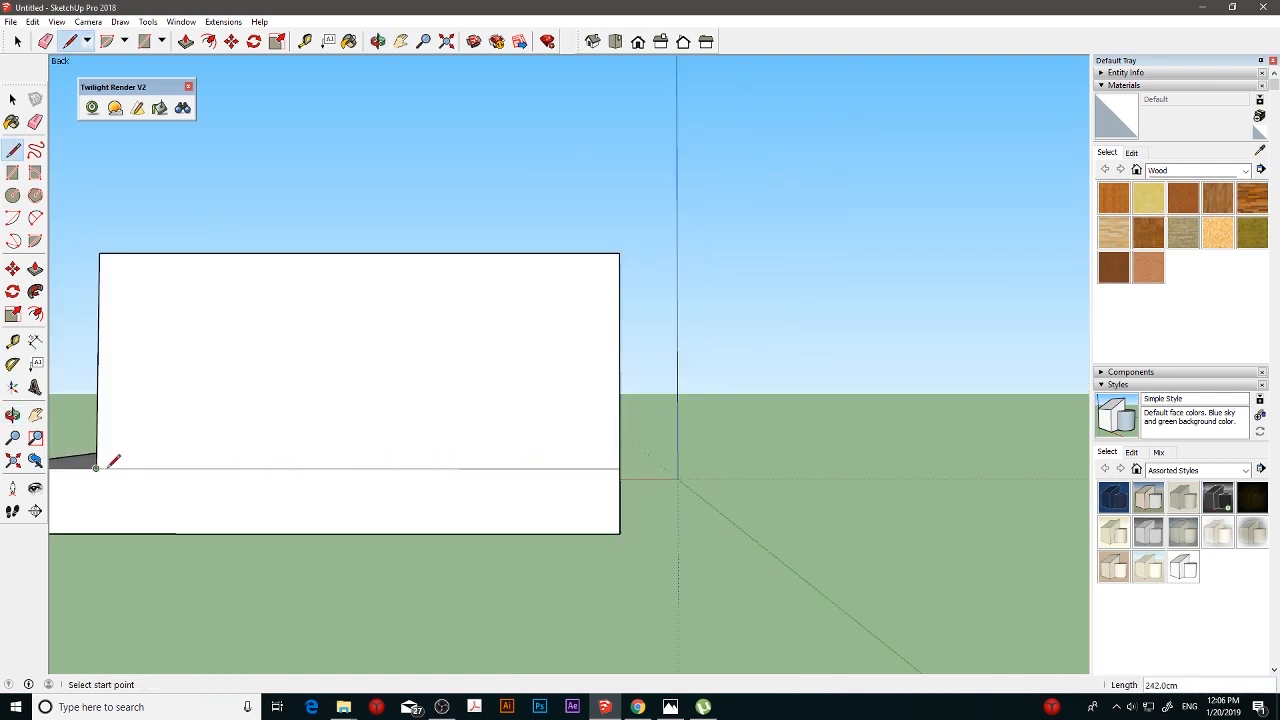
- Place a vertical guide through the middle of the long wall face, parallel to its vertical edge beside the low step
{"action": "middle_click_drag", "start_coordinate": [397, 374], "coordinate": [543, 403]}
{"action": "scroll", "coordinate": [474, 363], "scroll_direction": "up", "scroll_amount": 5}
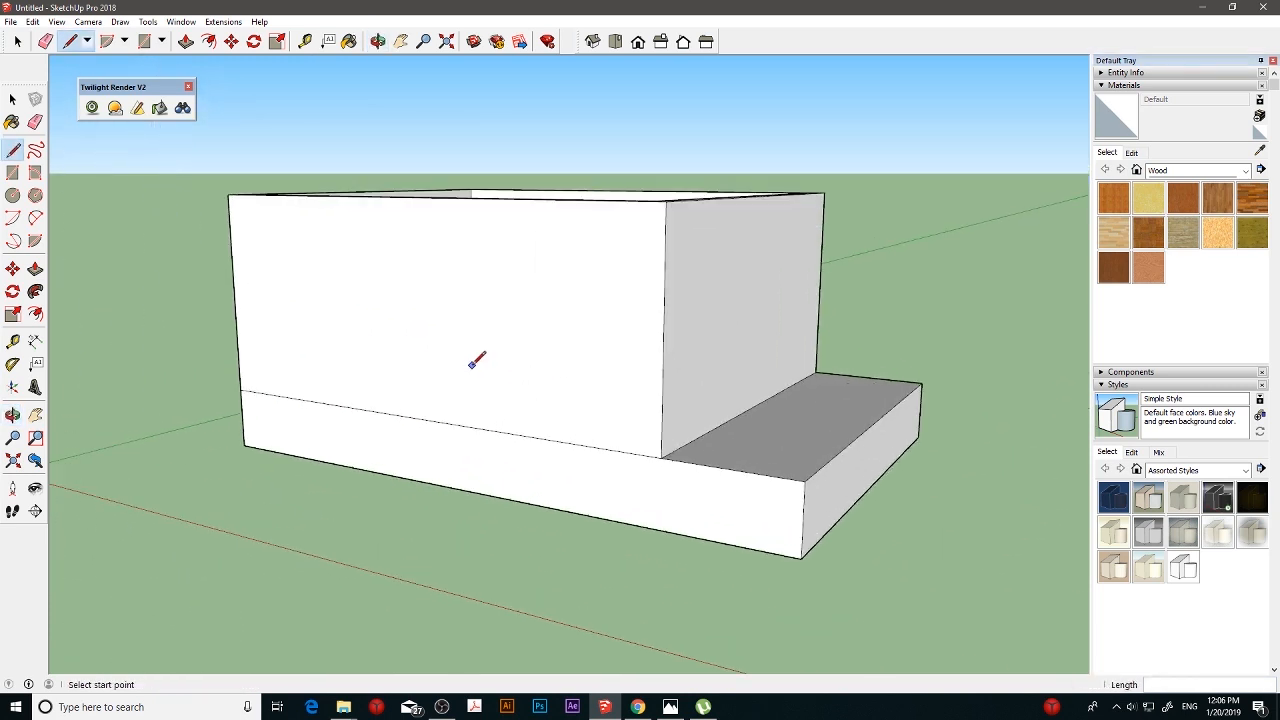
{"action": "scroll", "coordinate": [474, 363], "scroll_direction": "up", "scroll_amount": 1}
{"action": "mouse_move", "coordinate": [495, 333]}
{"action": "middle_mouse_down", "text": "shift"}
{"action": "mouse_move", "coordinate": [483, 355]}
{"action": "mouse_move", "coordinate": [470, 336]}
{"action": "middle_mouse_up", "text": "shift"}
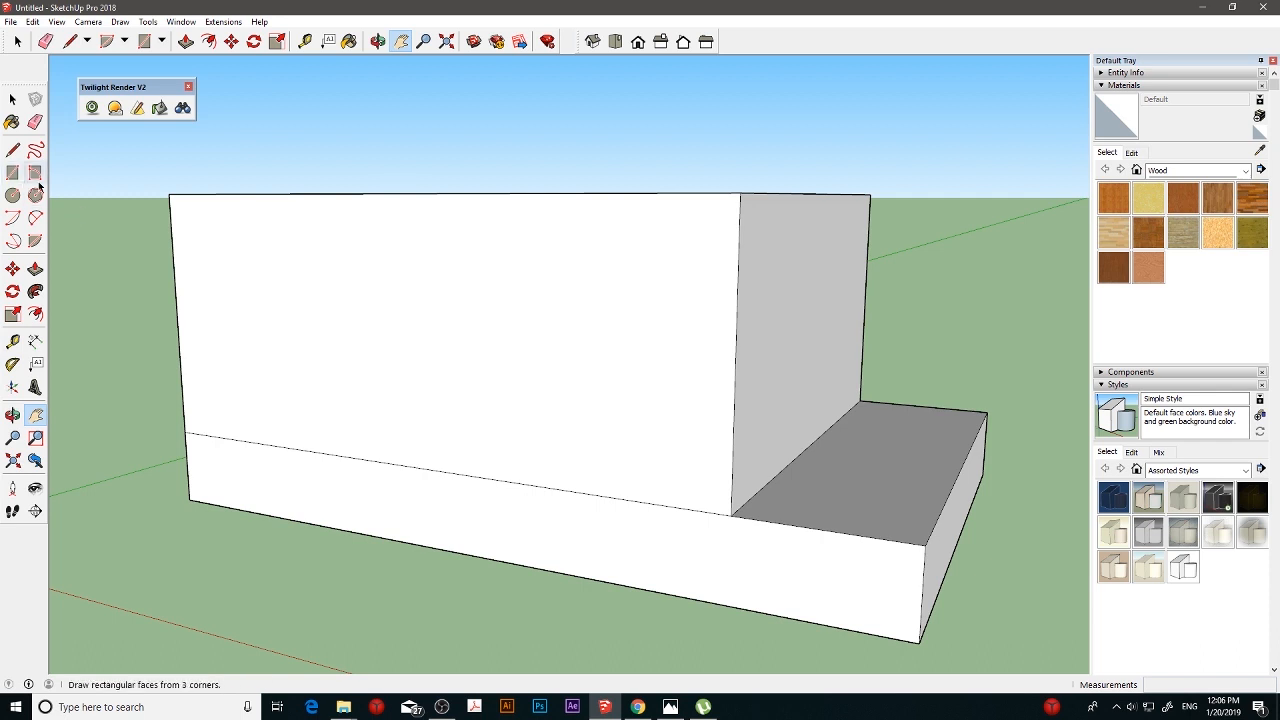
{"action": "middle_click_drag", "start_coordinate": [380, 300], "coordinate": [417, 277]}
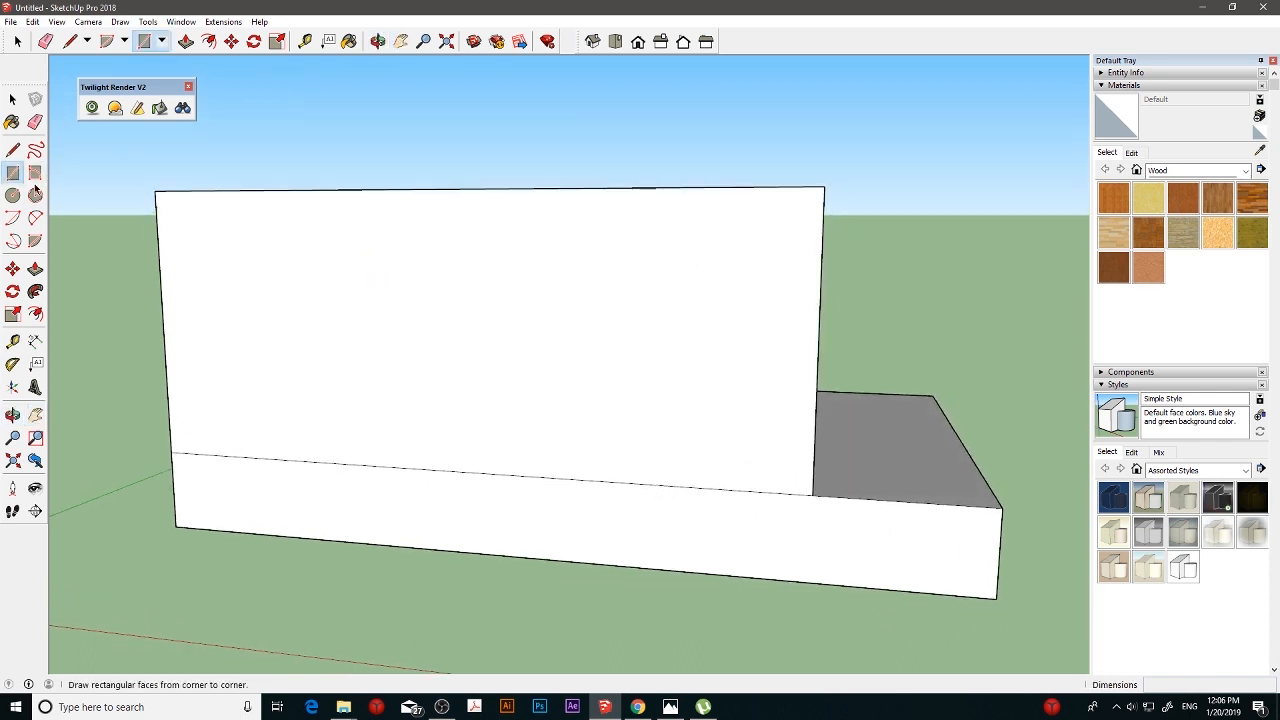
{"action": "left_click", "coordinate": [12, 172]}
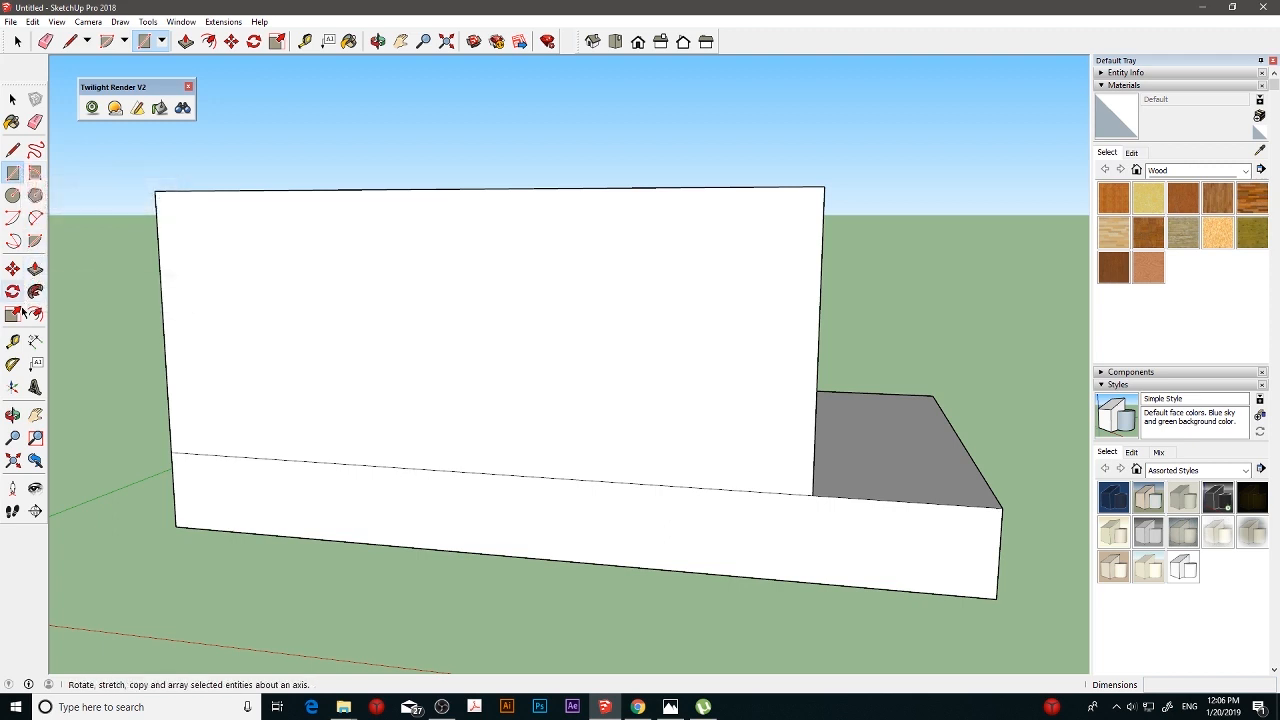
{"action": "left_click", "coordinate": [12, 341]}
{"action": "left_click", "coordinate": [818, 344]}
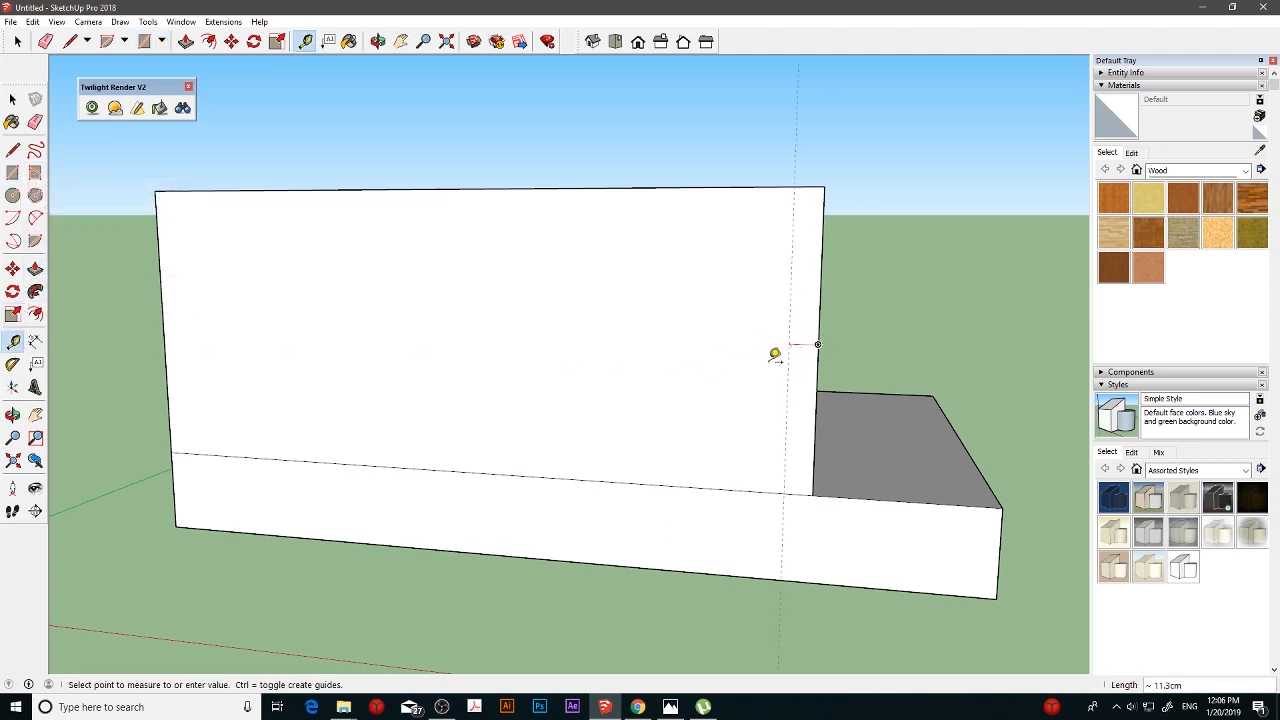
{"action": "left_click", "coordinate": [469, 467]}
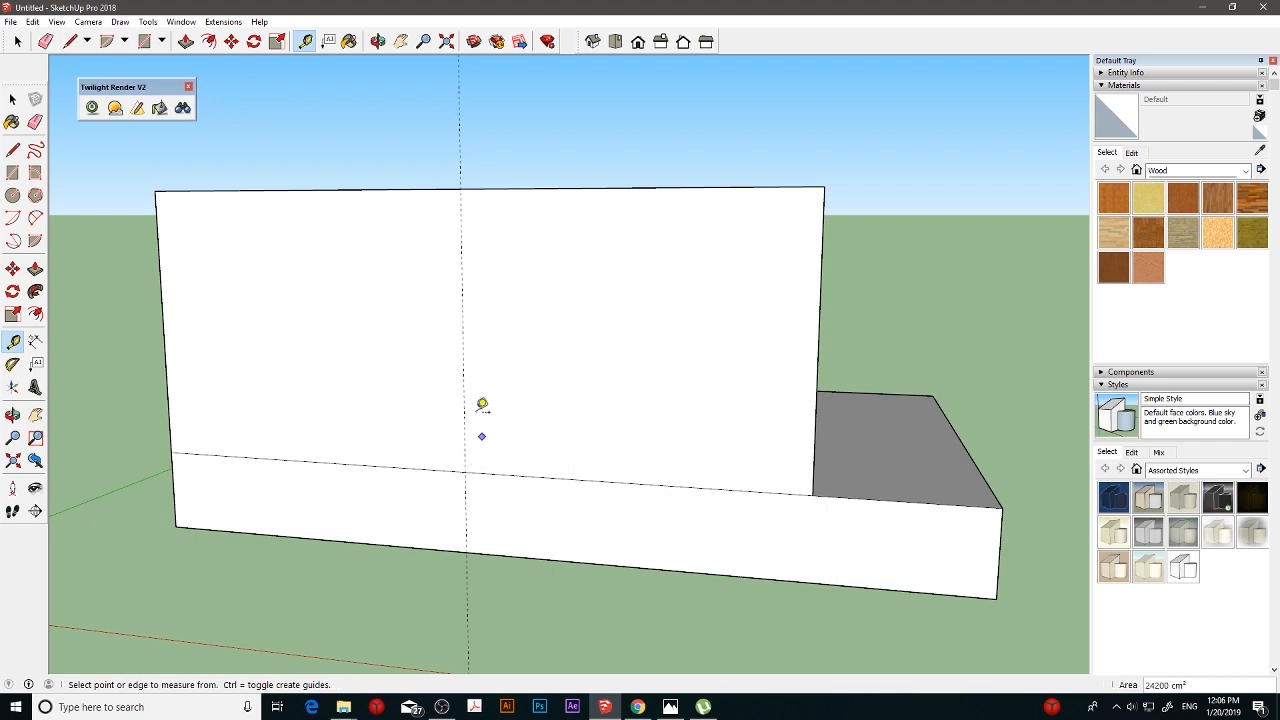
- Add parallel guides 3 cm to each side of the wall's central vertical guide
{"action": "left_click", "coordinate": [465, 357]}
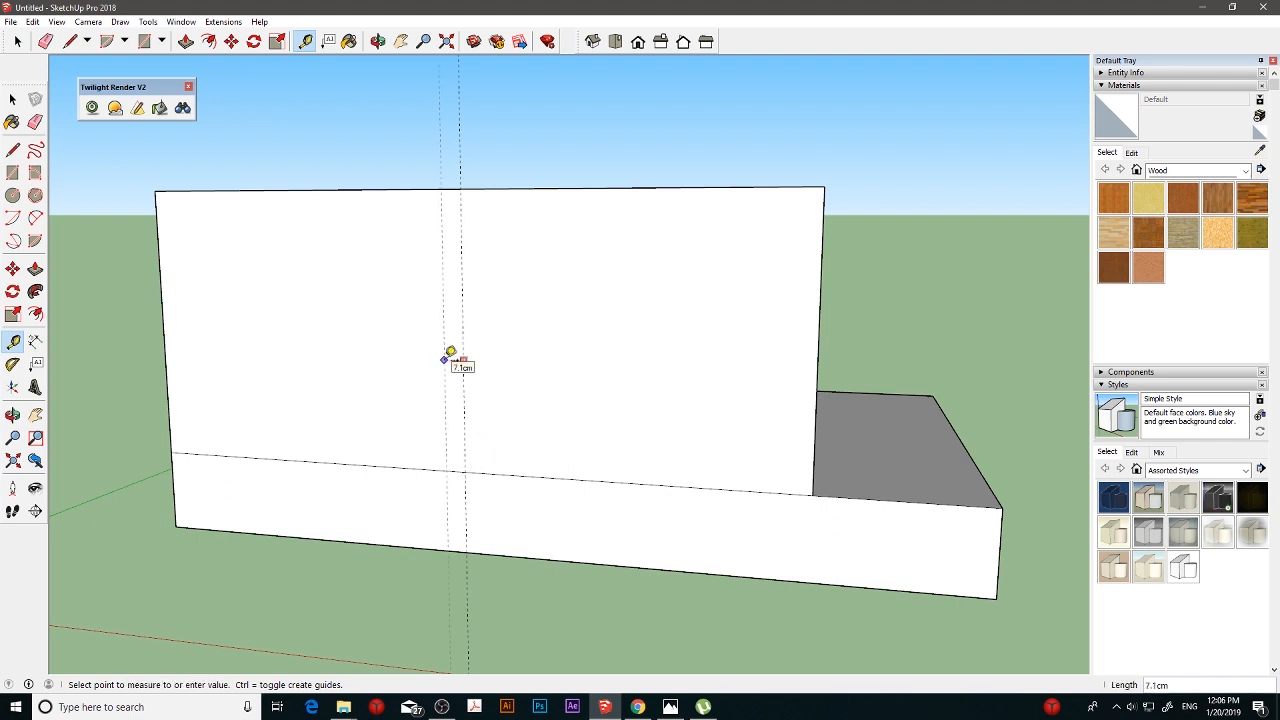
{"action": "type", "text": "3"}
{"action": "key", "text": "Return"}
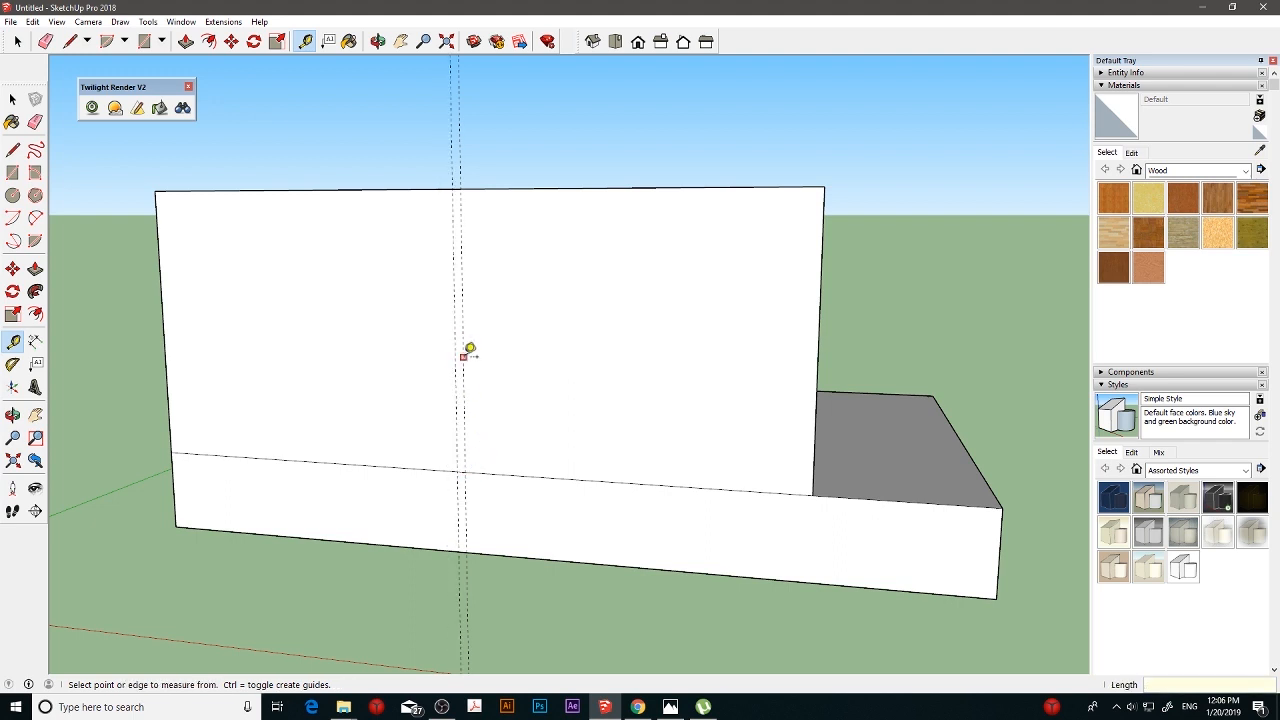
{"action": "left_click", "coordinate": [463, 356]}
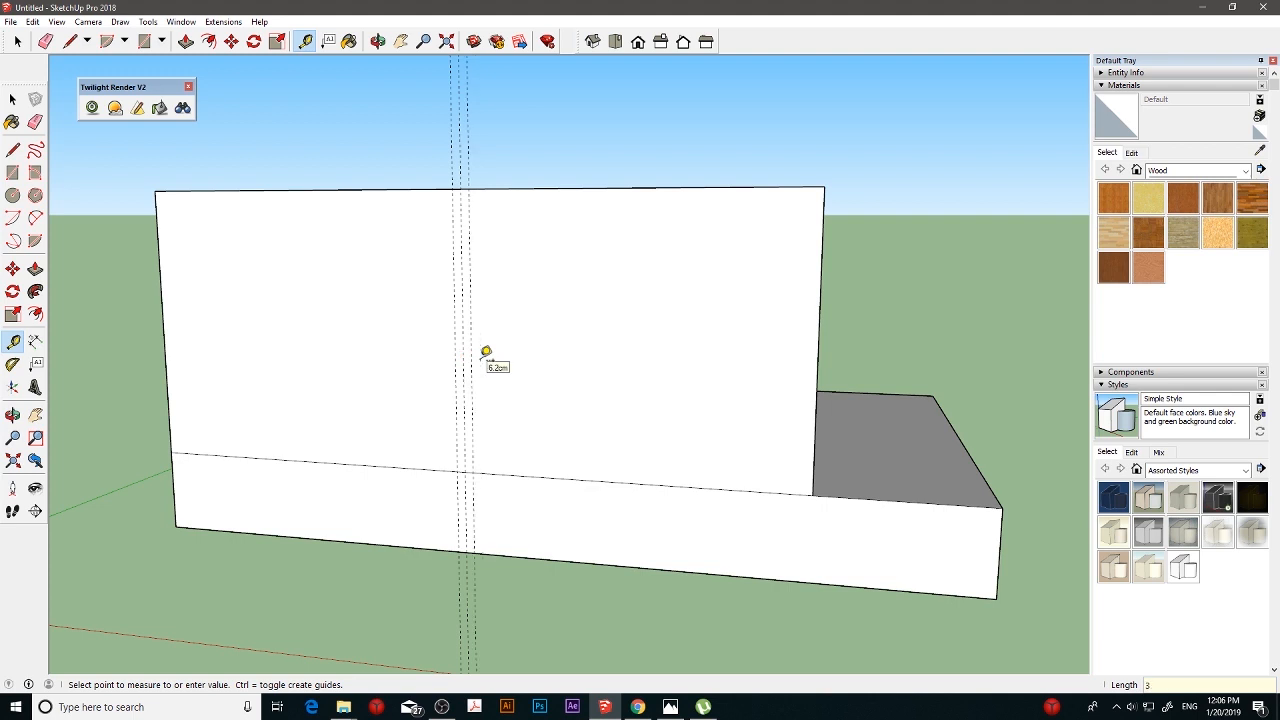
{"action": "key", "text": "Escape"}
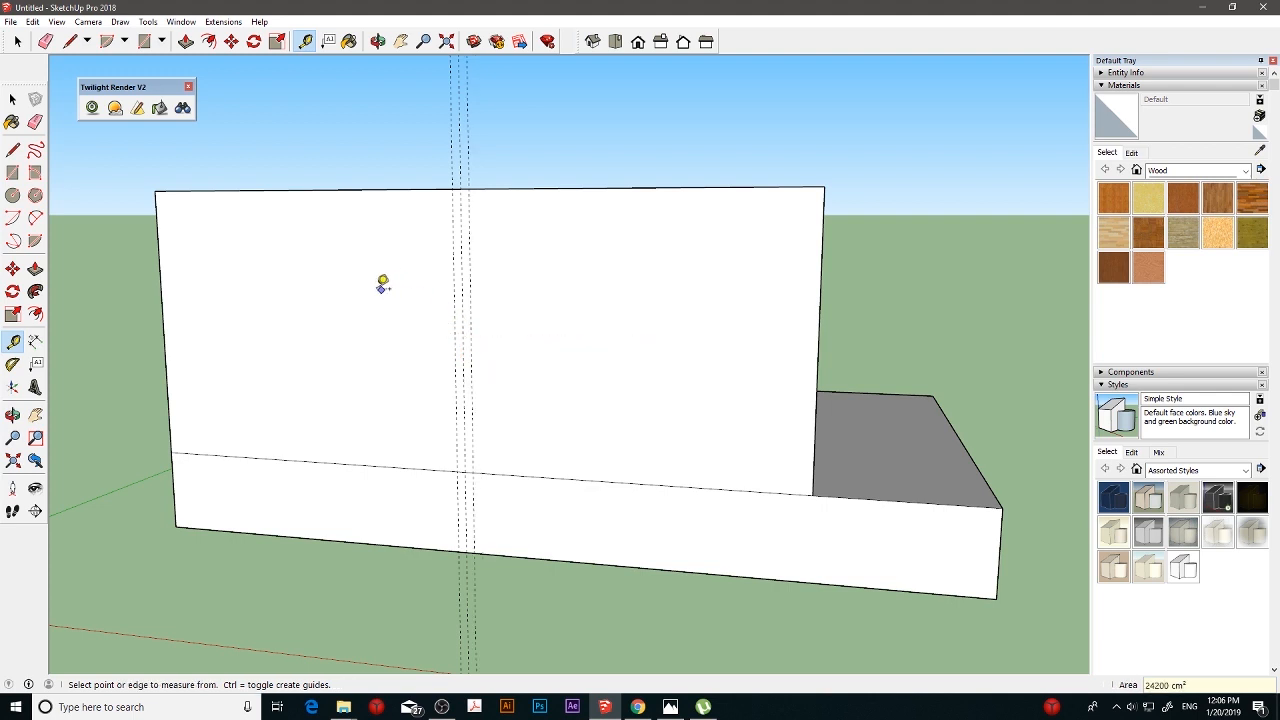
- Place vertical guides 6 cm inward from both end edges of the long wall face
{"action": "left_click", "coordinate": [164, 324]}
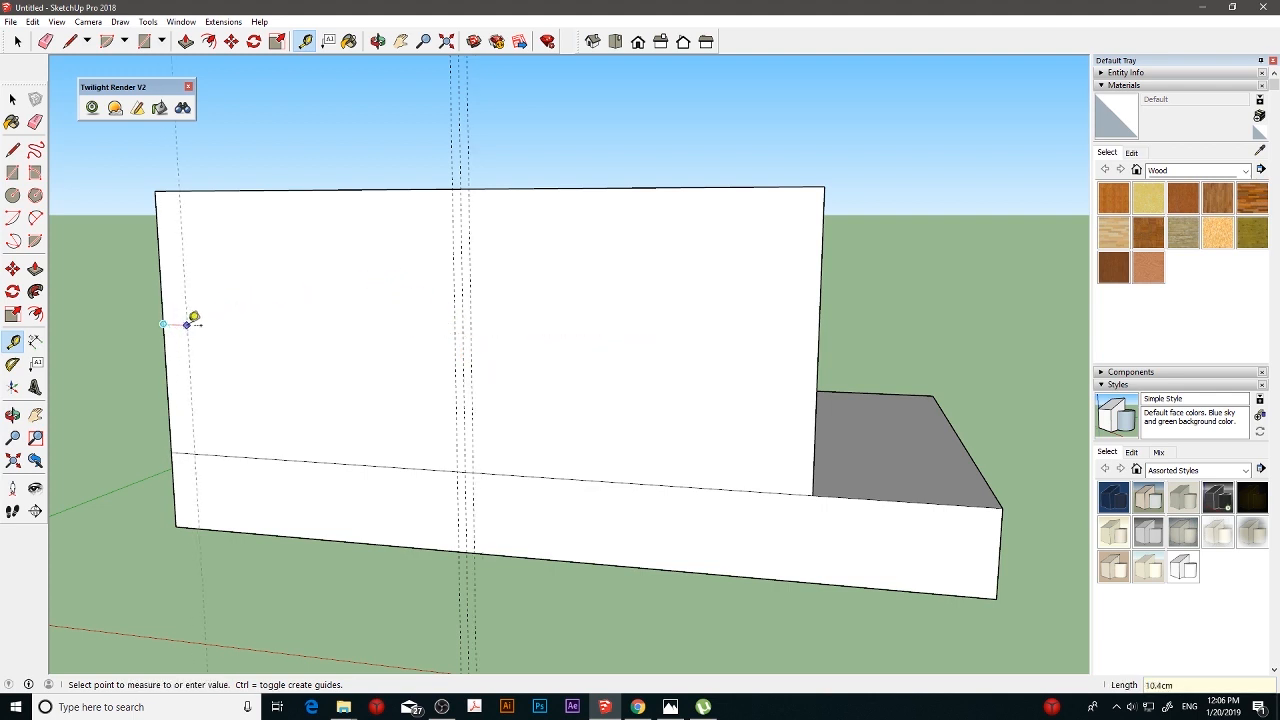
{"action": "type", "text": "6"}
{"action": "key", "text": "Return"}
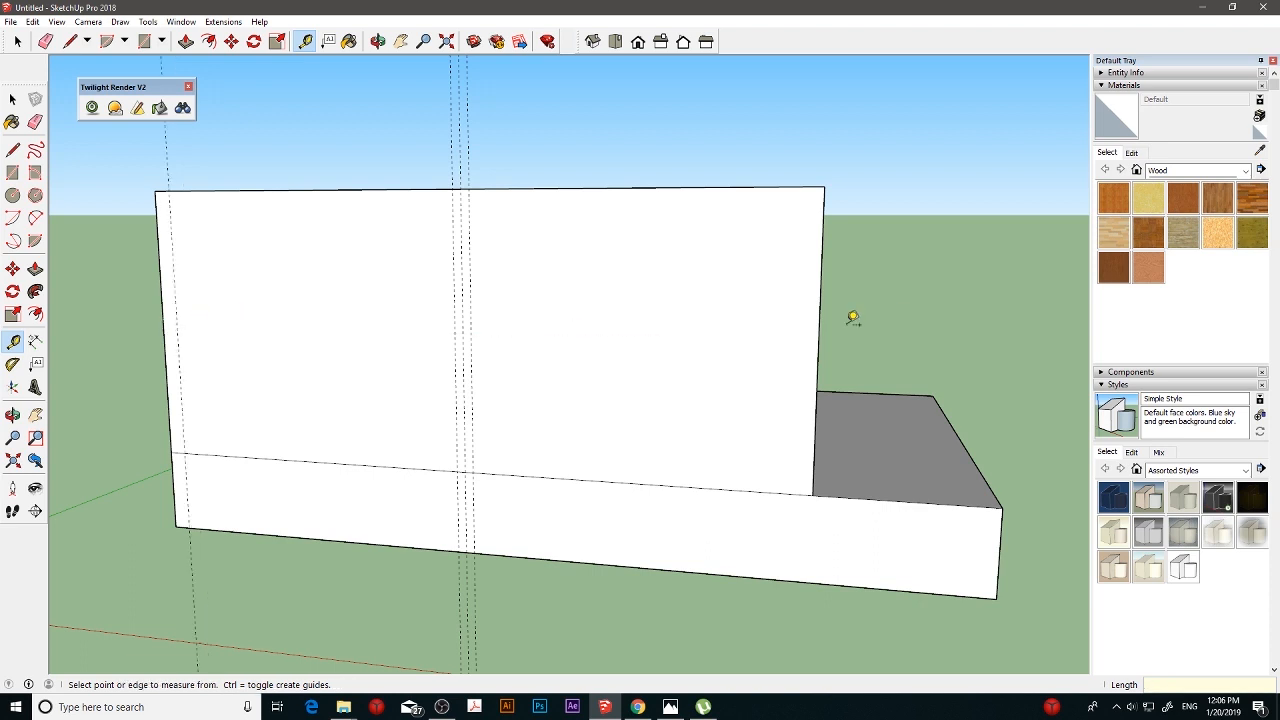
{"action": "left_click", "coordinate": [819, 327]}
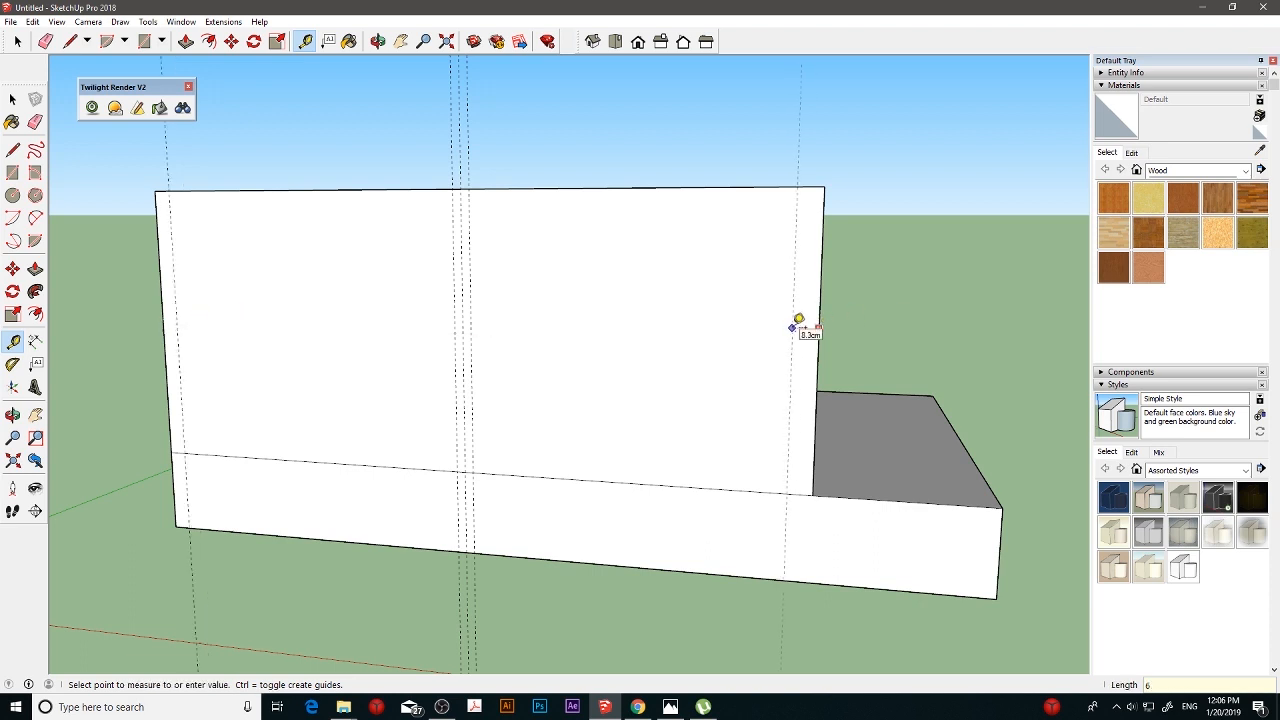
{"action": "key", "text": "Return"}
- Draw a 6 by 100 cm rectangle between the two outer central guides, from the wall's upper edge to the slab-height line
{"action": "left_click", "coordinate": [12, 172]}
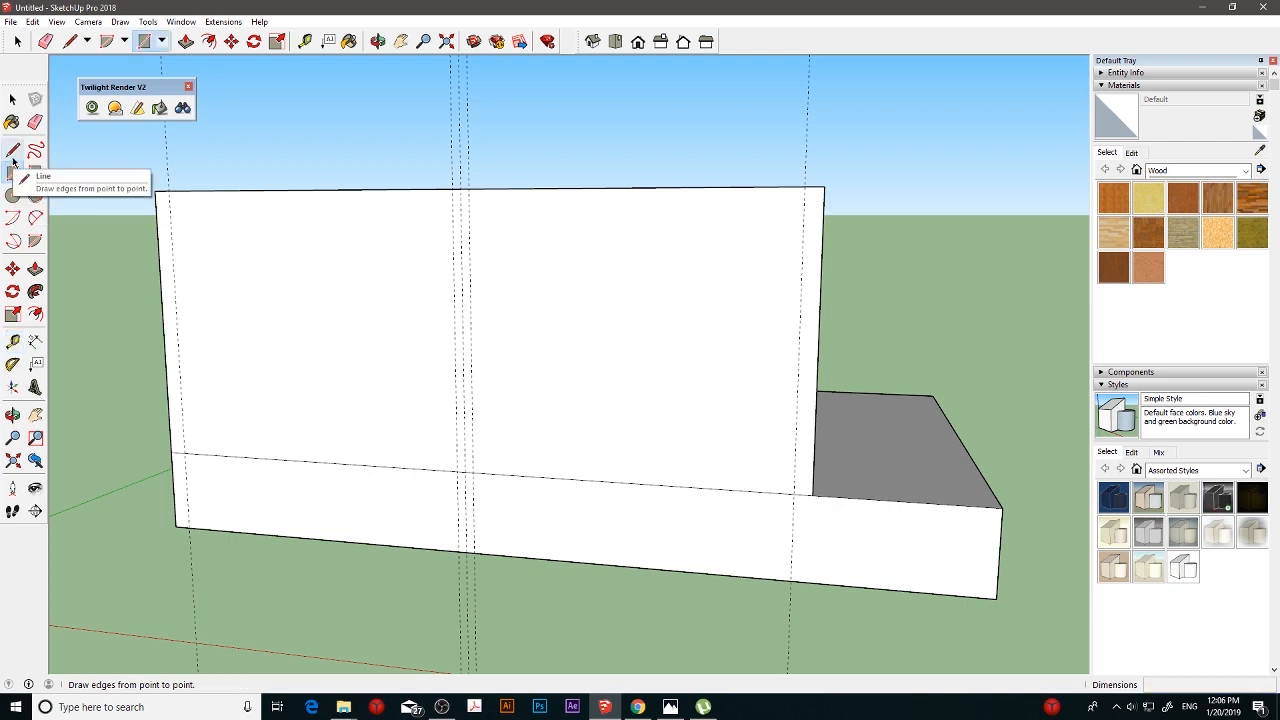
{"action": "left_click", "coordinate": [13, 155]}
{"action": "left_click", "coordinate": [12, 172]}
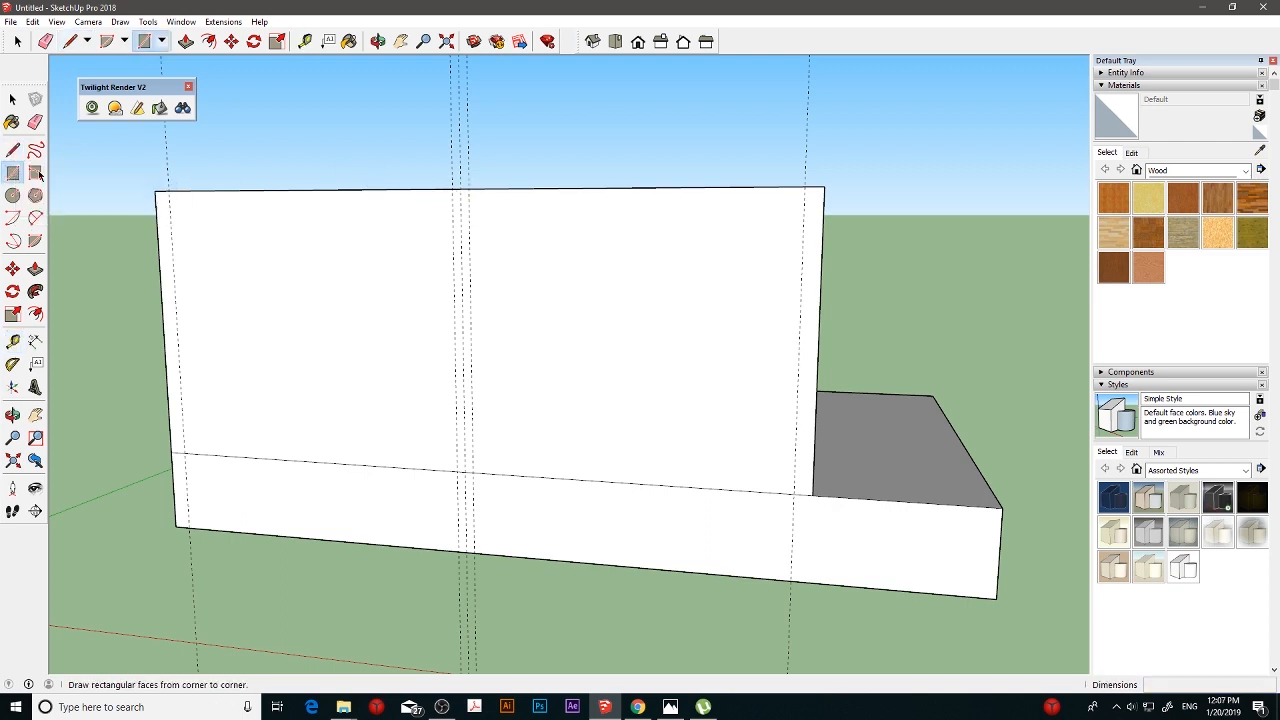
{"action": "left_click", "coordinate": [459, 187]}
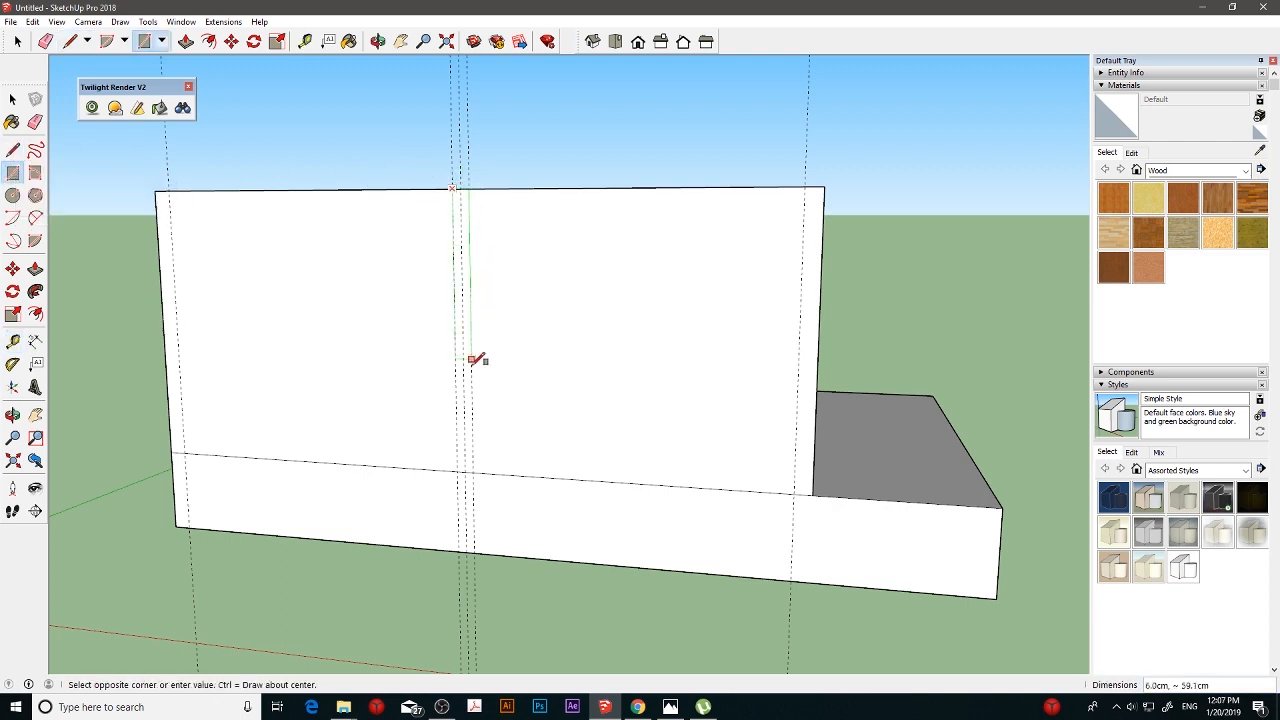
{"action": "left_click", "coordinate": [472, 471]}
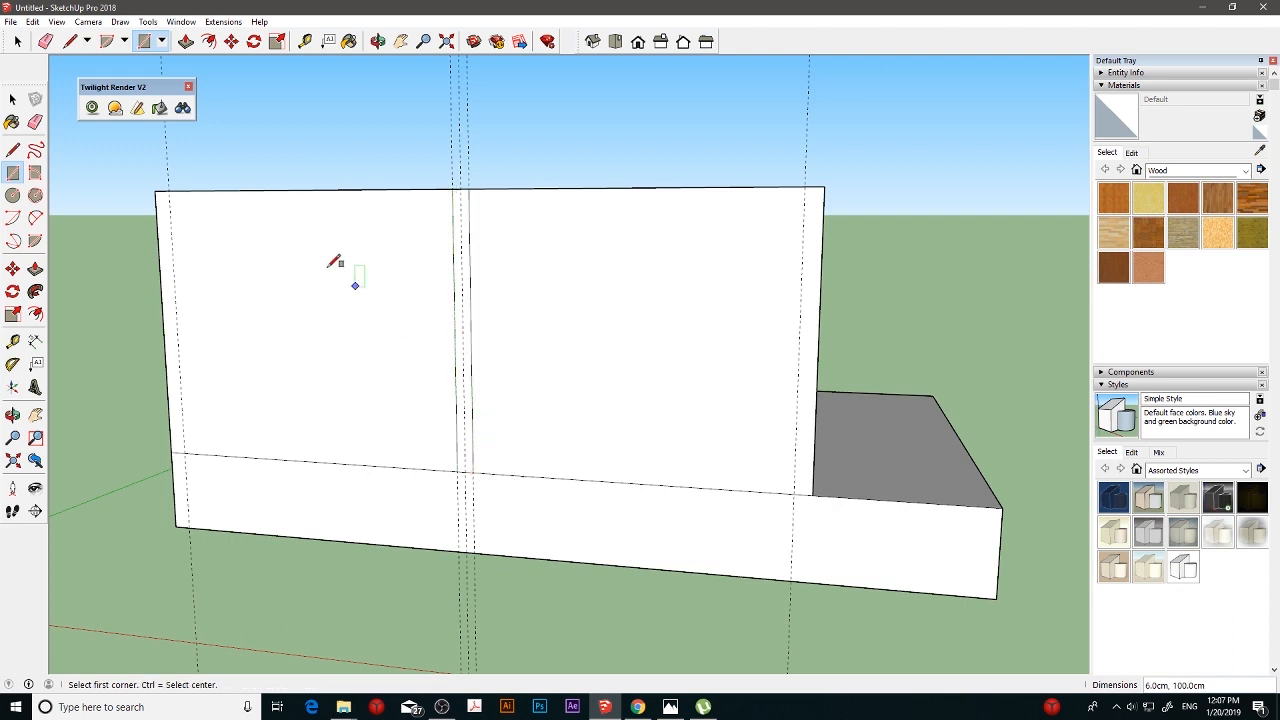
- Draw a 6 by 100 cm rectangle at each end of the long wall face, between its end edge and the nearby guide
{"action": "left_click", "coordinate": [156, 190]}
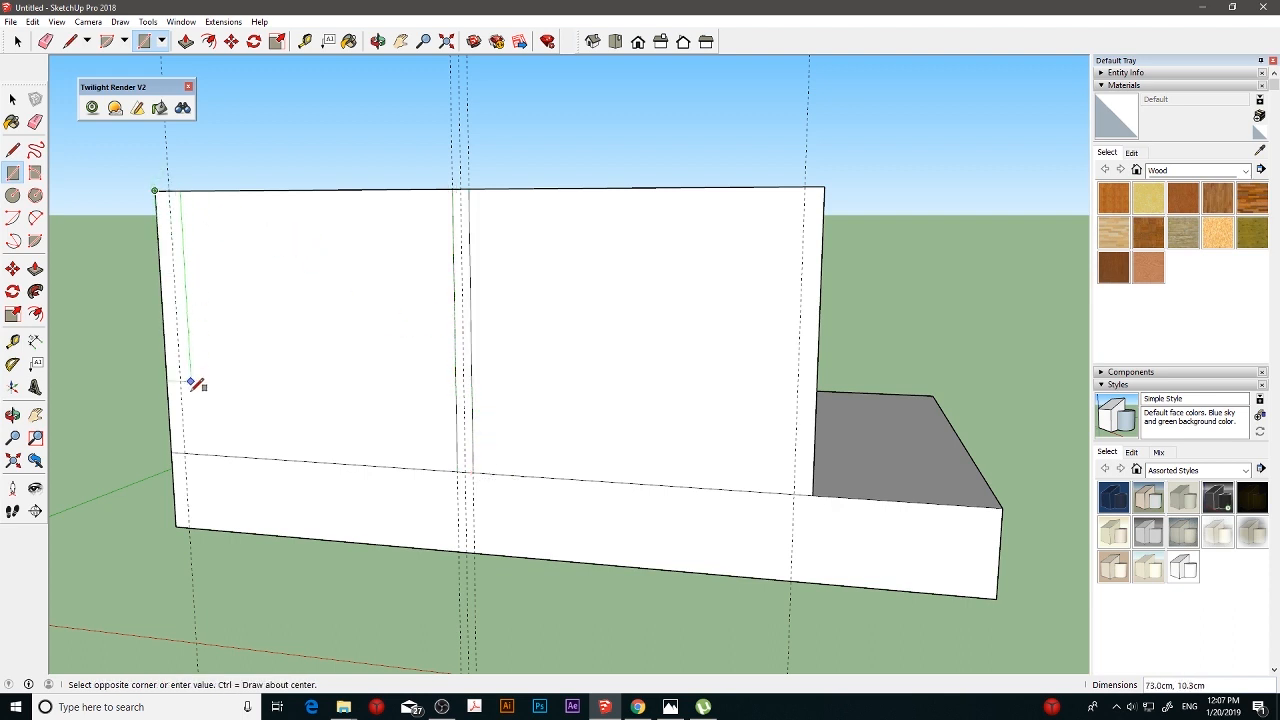
{"action": "left_click", "coordinate": [185, 452]}
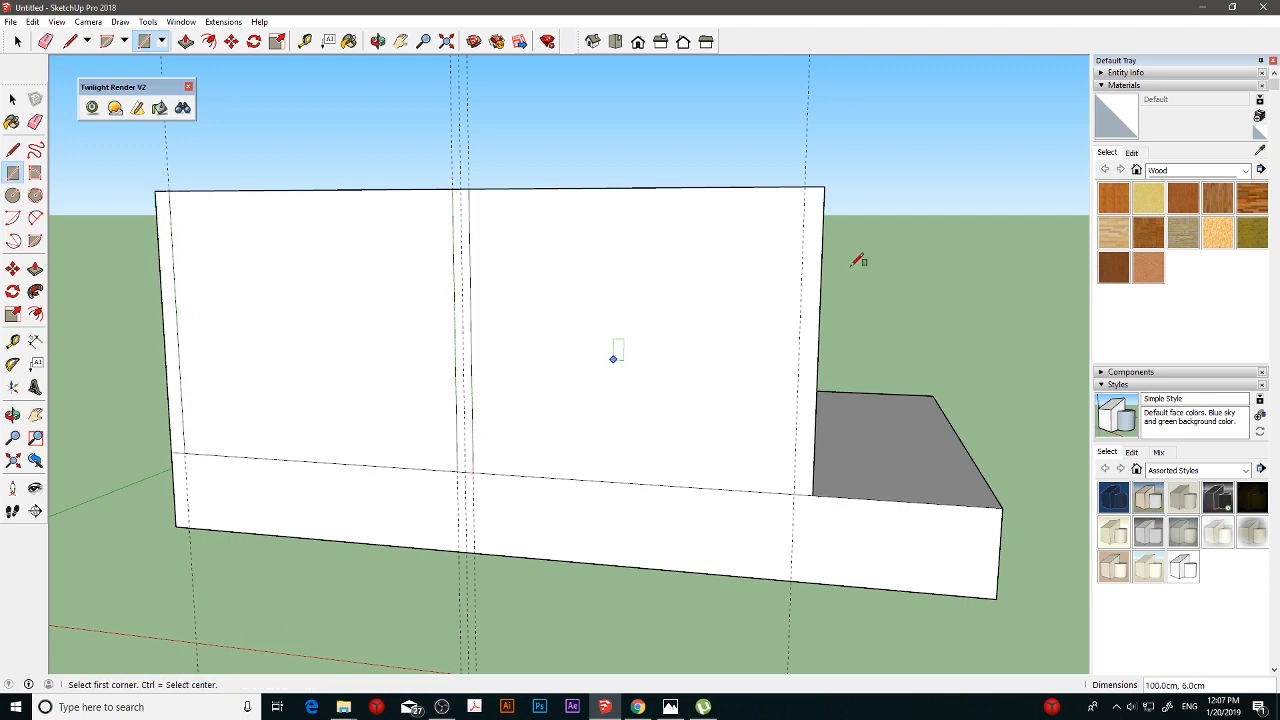
{"action": "left_click", "coordinate": [824, 185]}
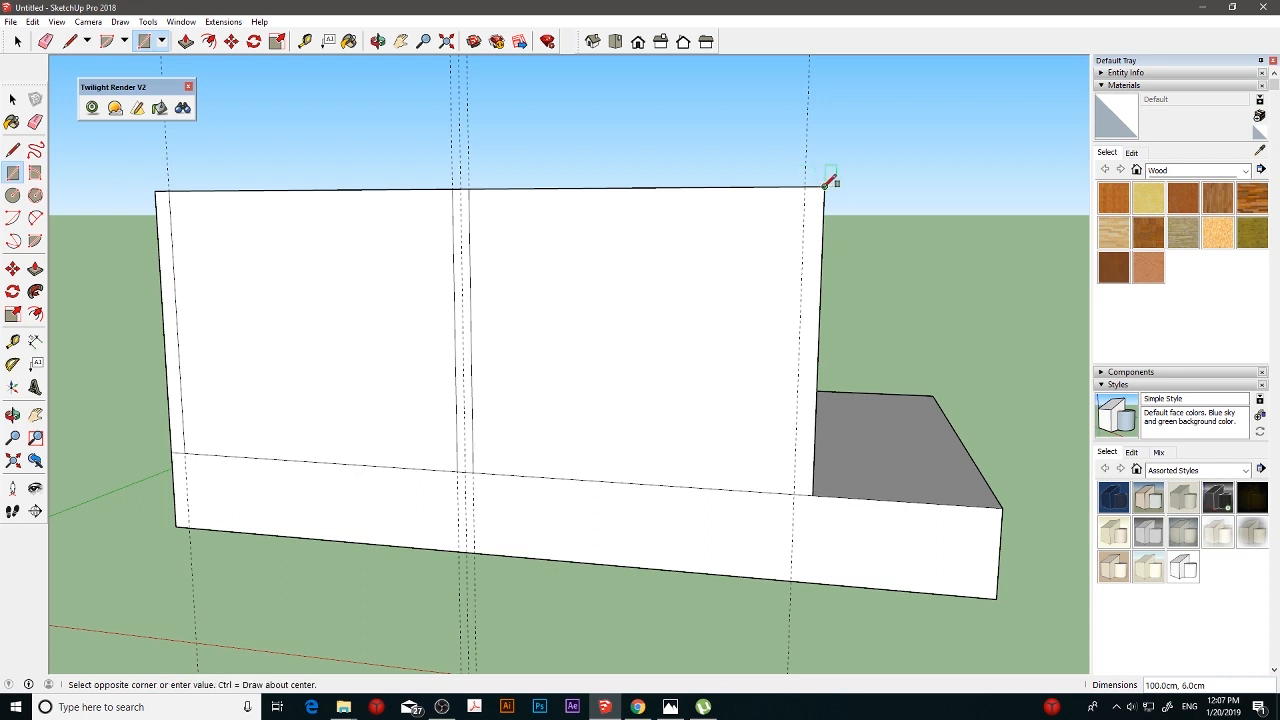
{"action": "left_click", "coordinate": [796, 494]}
- Extrude the central strip and the end strip farthest from the exposed slab outward 5 cm
{"action": "key", "text": "p"}
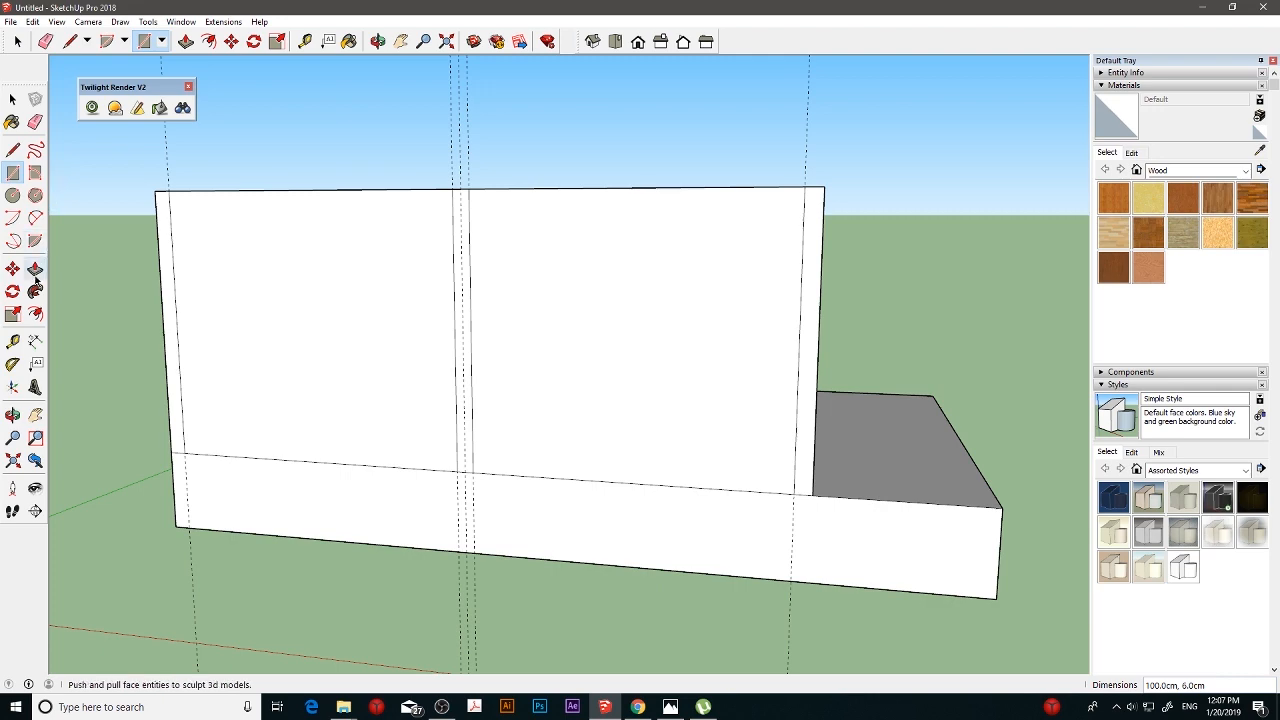
{"action": "left_click", "coordinate": [166, 305]}
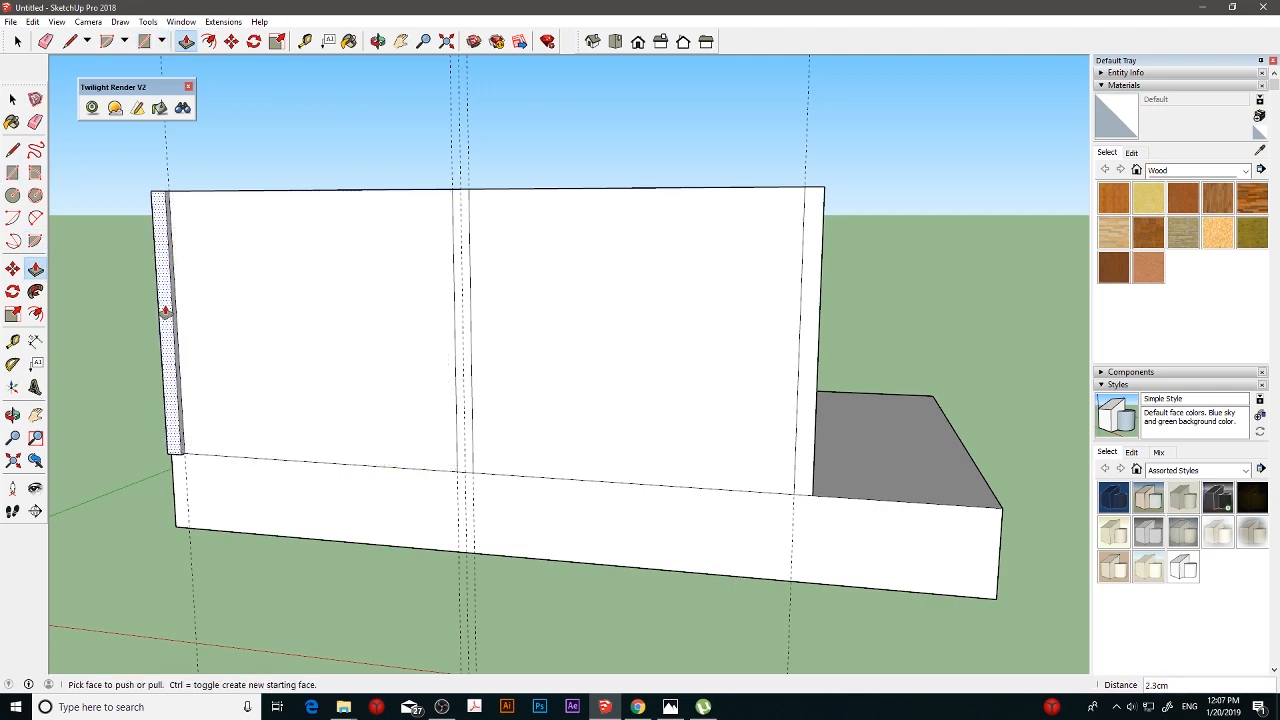
{"action": "type", "text": "5"}
{"action": "key", "text": "Return"}
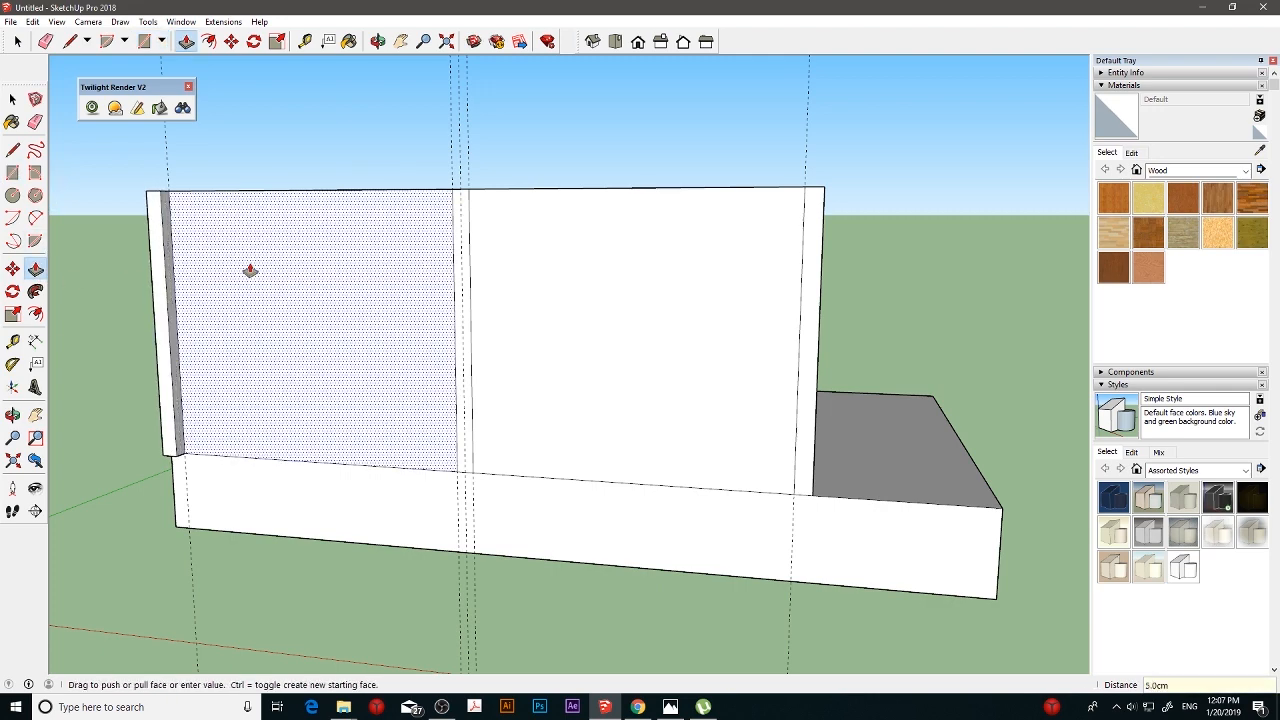
{"action": "left_click", "coordinate": [451, 290]}
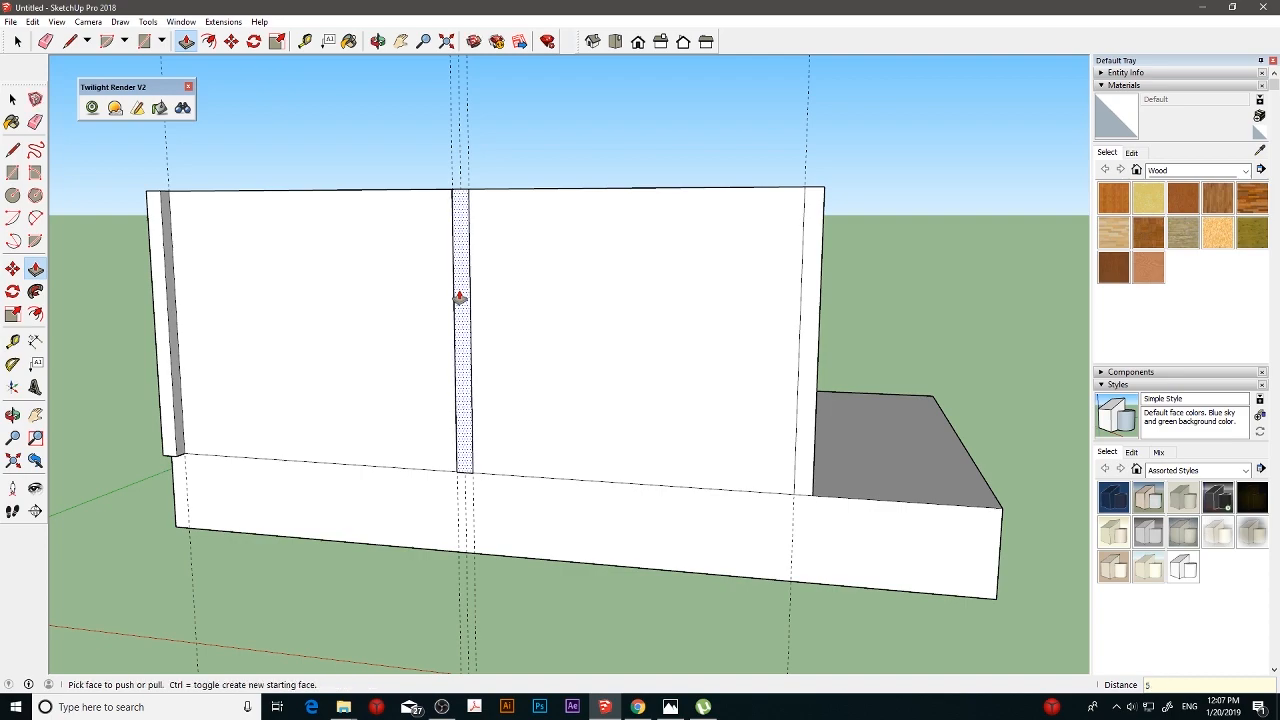
{"action": "left_click", "coordinate": [459, 297]}
- Try to extrude the strip at the exposed-slab end of the long wall outward 5 cm
{"action": "middle_click_drag", "start_coordinate": [477, 297], "coordinate": [755, 379]}
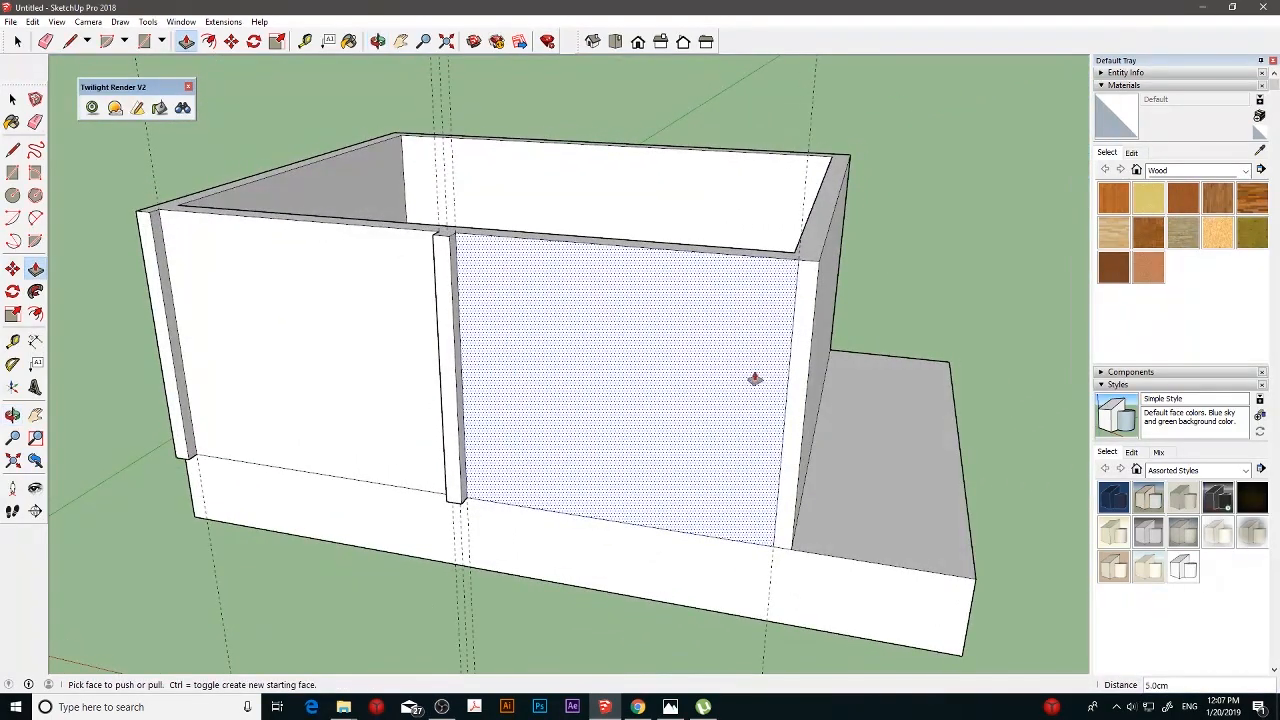
{"action": "left_click", "coordinate": [796, 364]}
{"action": "left_click", "coordinate": [797, 364]}
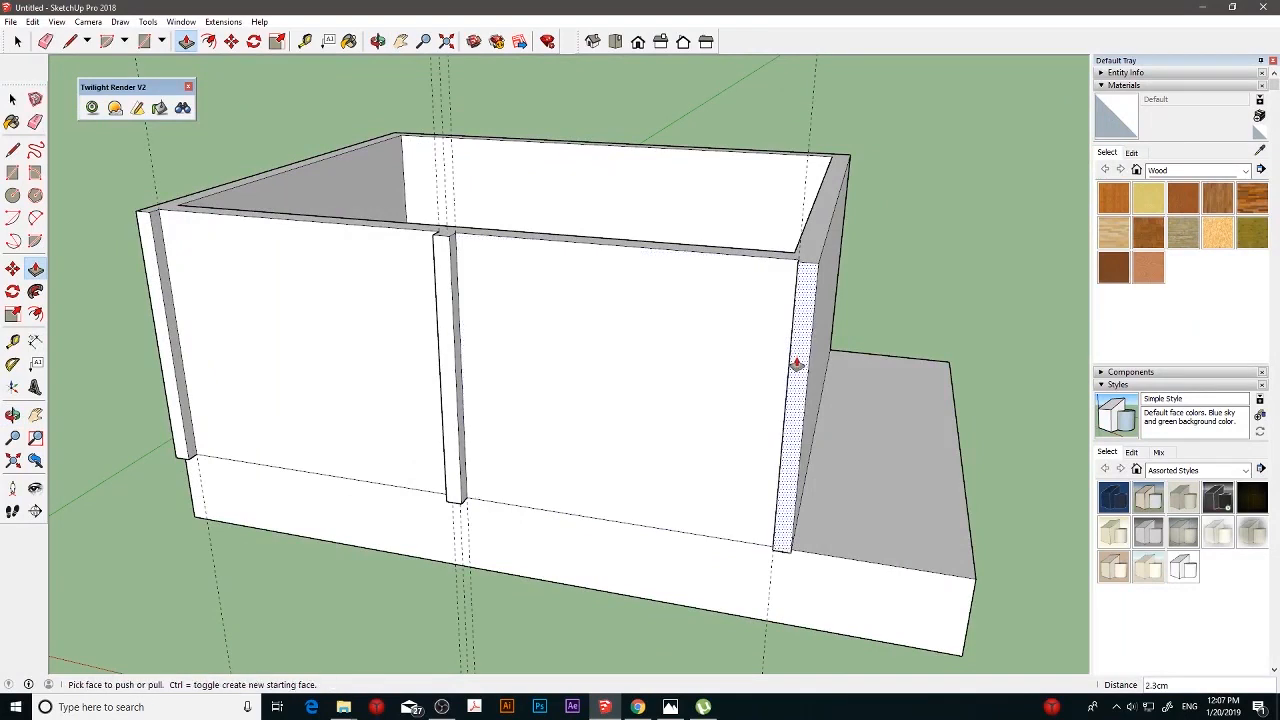
{"action": "left_click", "coordinate": [796, 364]}
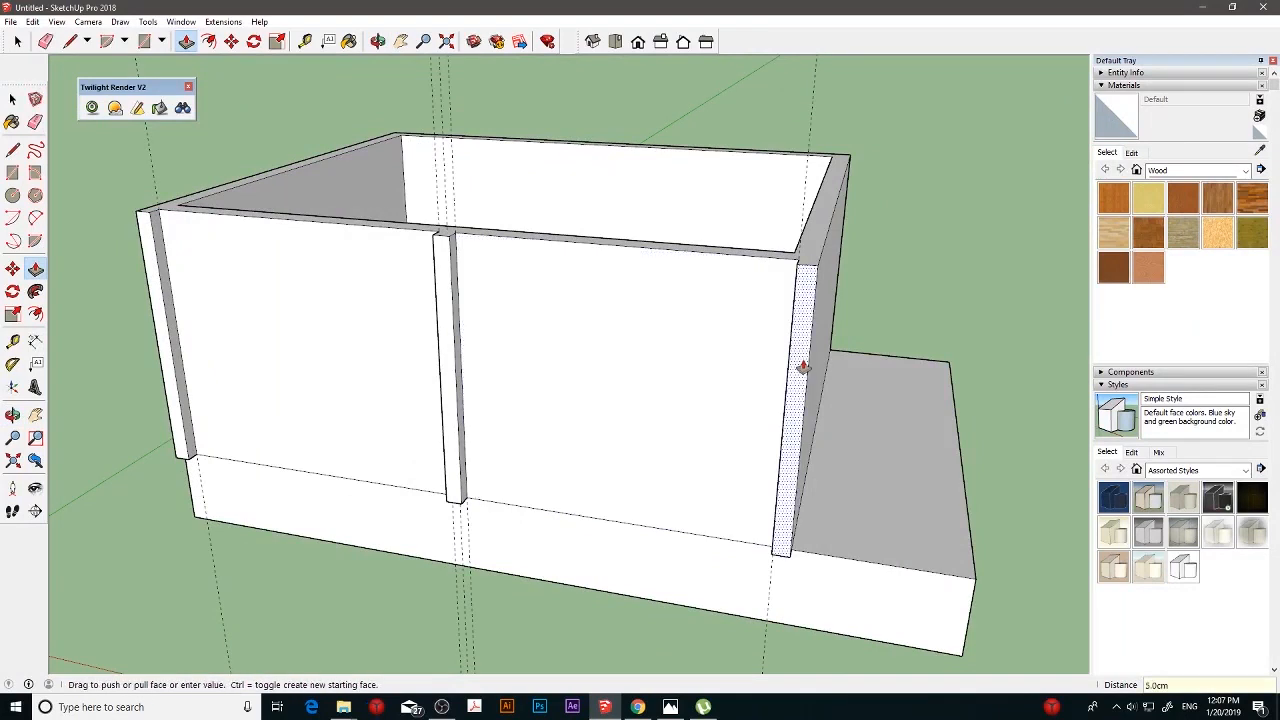
{"action": "left_click", "coordinate": [803, 366]}
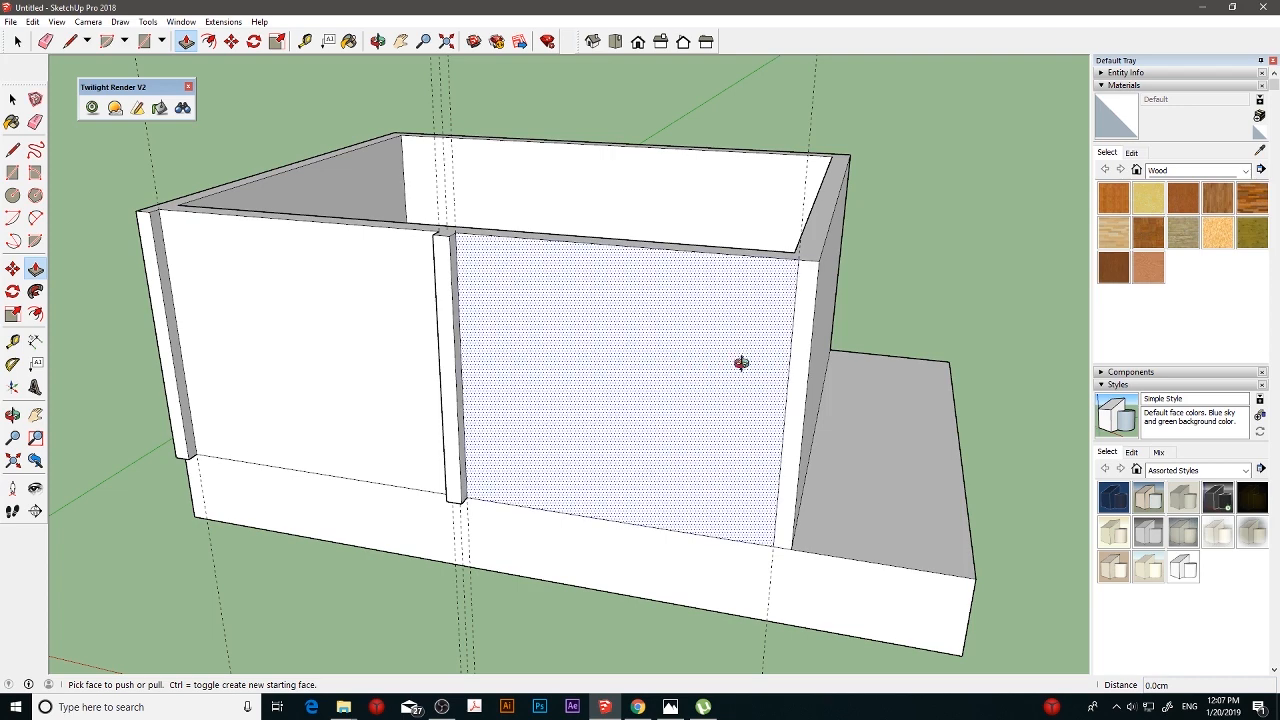
- Erase the inner edge of the flush strip at the exposed-slab end, and undo the erasure
{"action": "middle_click_drag", "start_coordinate": [737, 363], "coordinate": [346, 259]}
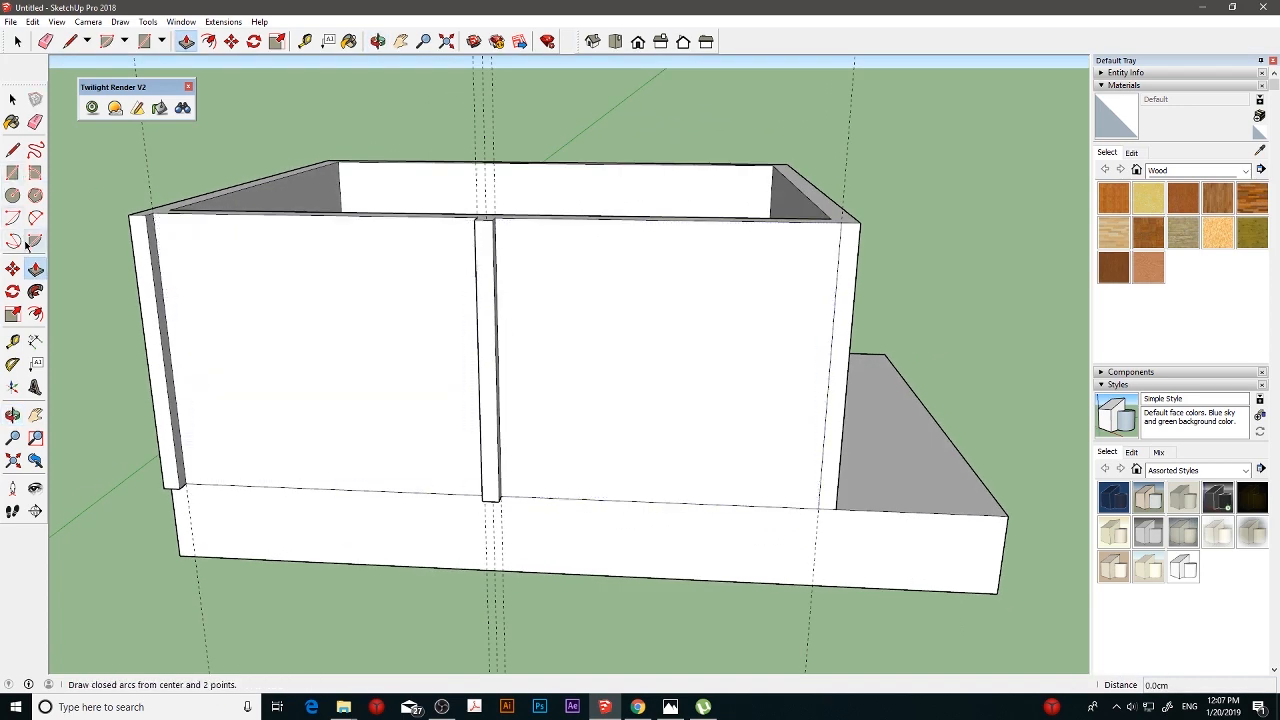
{"action": "left_click", "coordinate": [35, 121]}
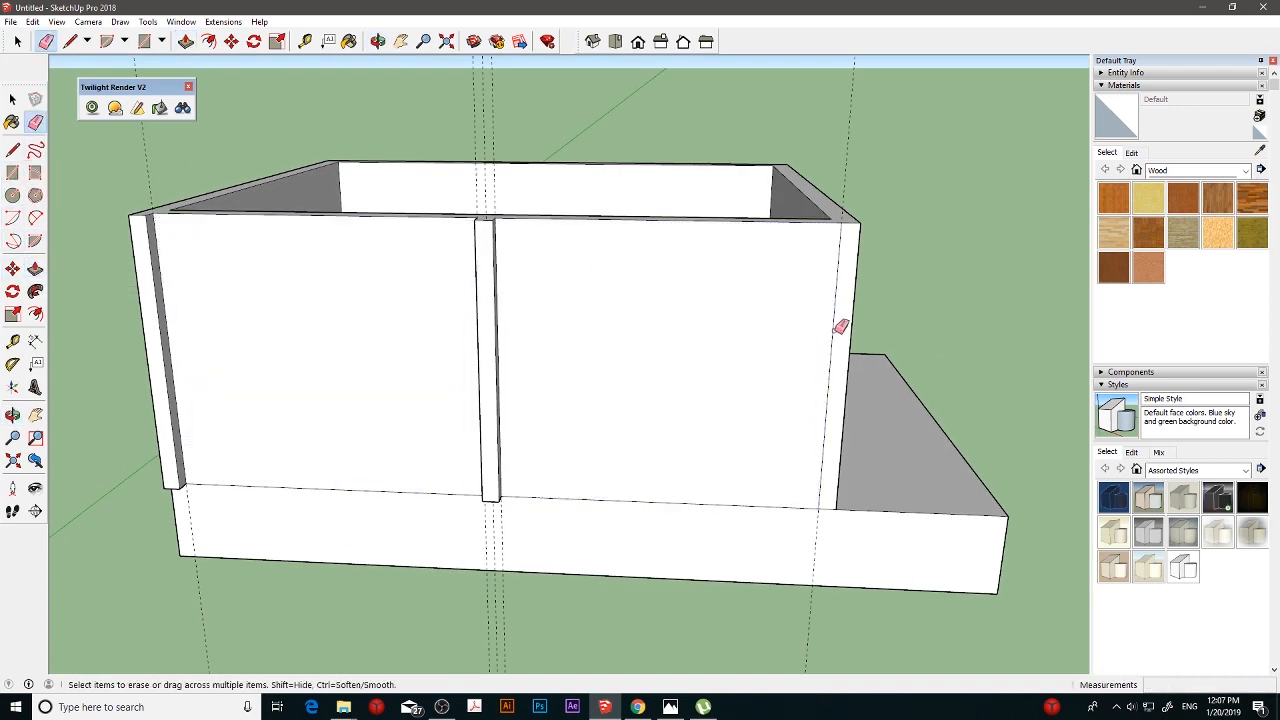
{"action": "left_click", "coordinate": [838, 328]}
{"action": "key", "text": "ctrl+z"}
- Place horizontal guides on the long wall, one 35 cm above the slab-height line and another 42 cm above the first
{"action": "mouse_move", "coordinate": [794, 330]}
{"action": "middle_mouse_down"}
{"action": "mouse_move", "coordinate": [609, 325]}
{"action": "mouse_move", "coordinate": [529, 346]}
{"action": "mouse_move", "coordinate": [651, 311]}
{"action": "mouse_move", "coordinate": [723, 309]}
{"action": "mouse_move", "coordinate": [643, 314]}
{"action": "mouse_move", "coordinate": [605, 292]}
{"action": "mouse_move", "coordinate": [654, 295]}
{"action": "mouse_move", "coordinate": [631, 314]}
{"action": "mouse_move", "coordinate": [626, 286]}
{"action": "mouse_move", "coordinate": [794, 294]}
{"action": "mouse_move", "coordinate": [623, 303]}
{"action": "mouse_move", "coordinate": [654, 309]}
{"action": "middle_mouse_up"}
{"action": "scroll", "coordinate": [646, 291], "scroll_direction": "up", "scroll_amount": 5}
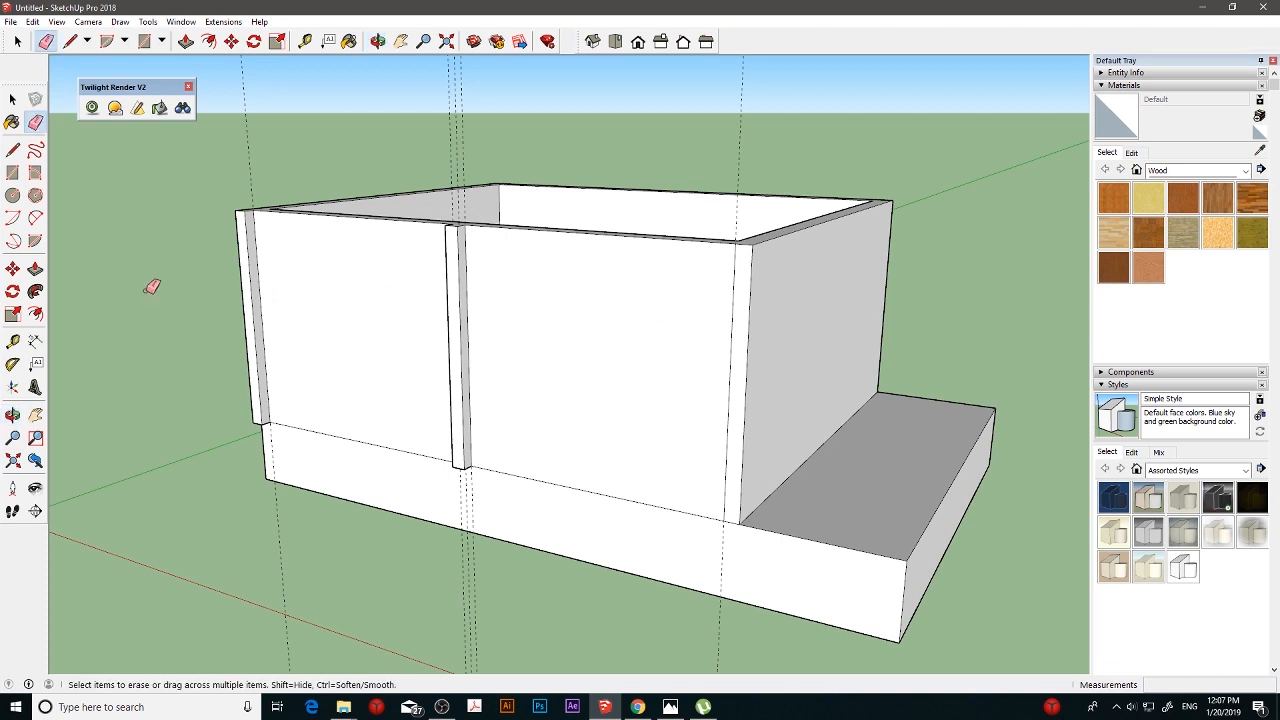
{"action": "left_click", "coordinate": [12, 341]}
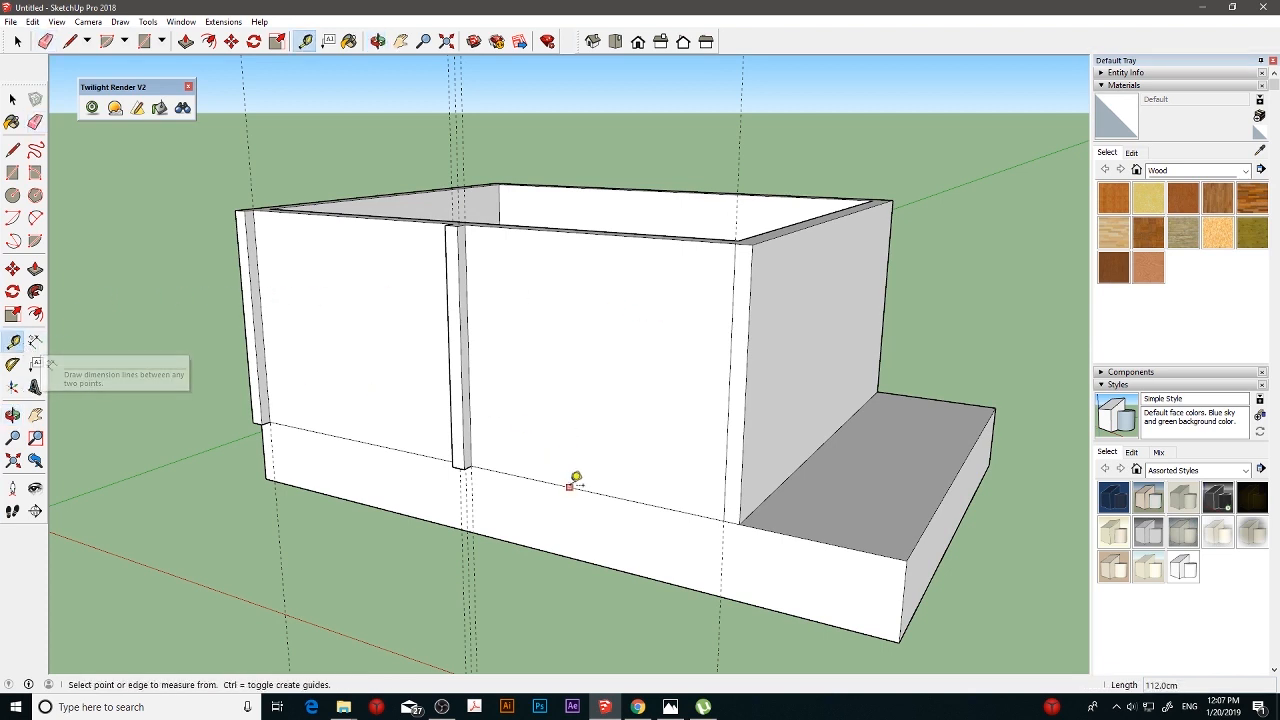
{"action": "left_click", "coordinate": [569, 487]}
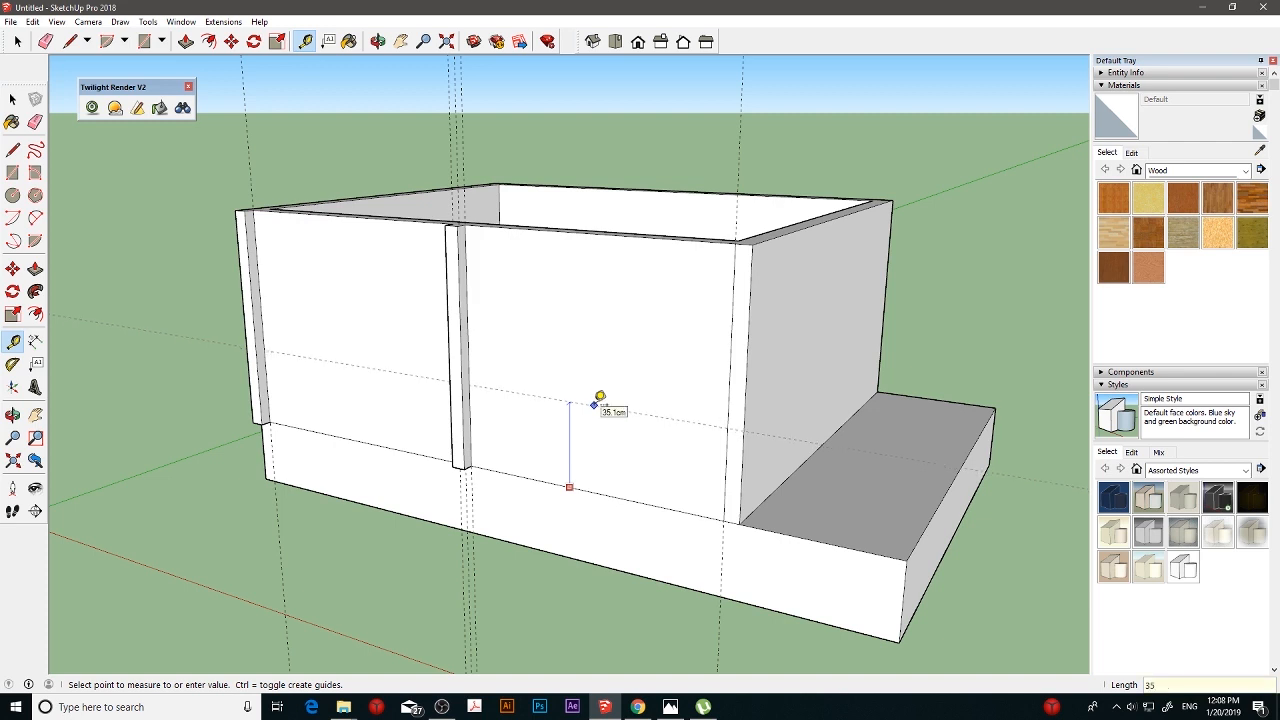
{"action": "key", "text": "Return"}
{"action": "left_click", "coordinate": [595, 405]}
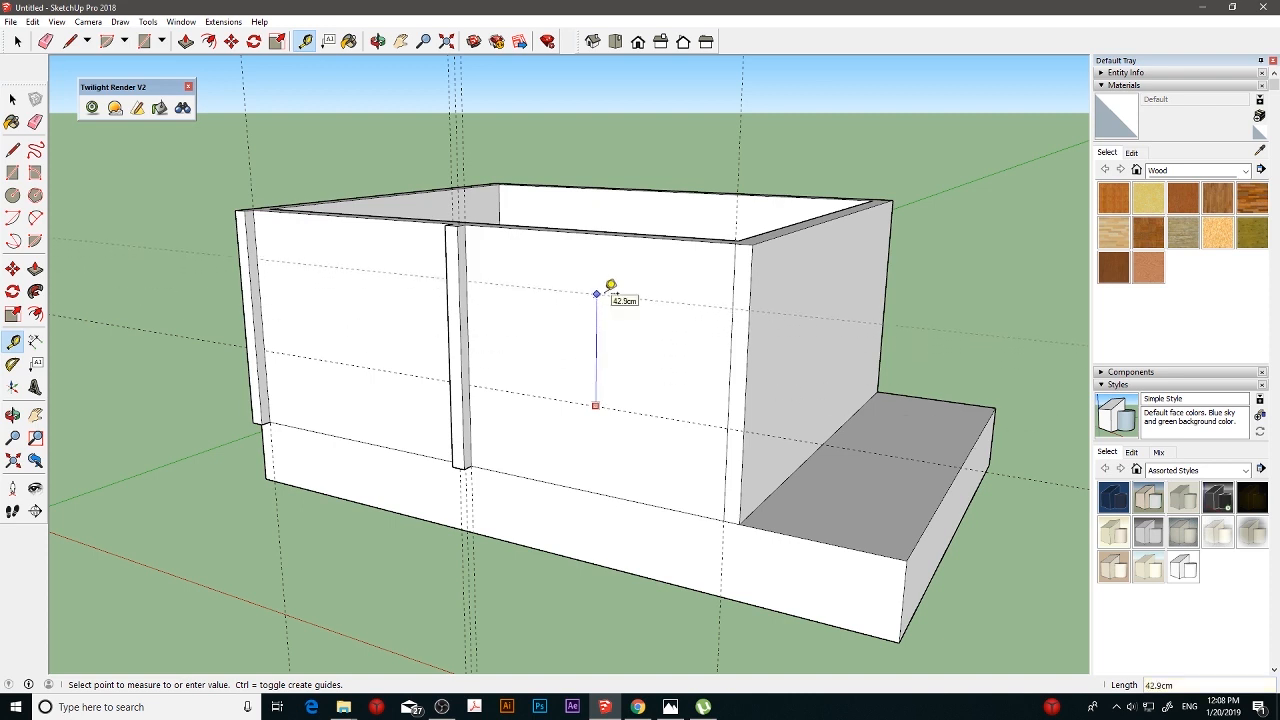
{"action": "type", "text": "42"}
{"action": "key", "text": "Return"}
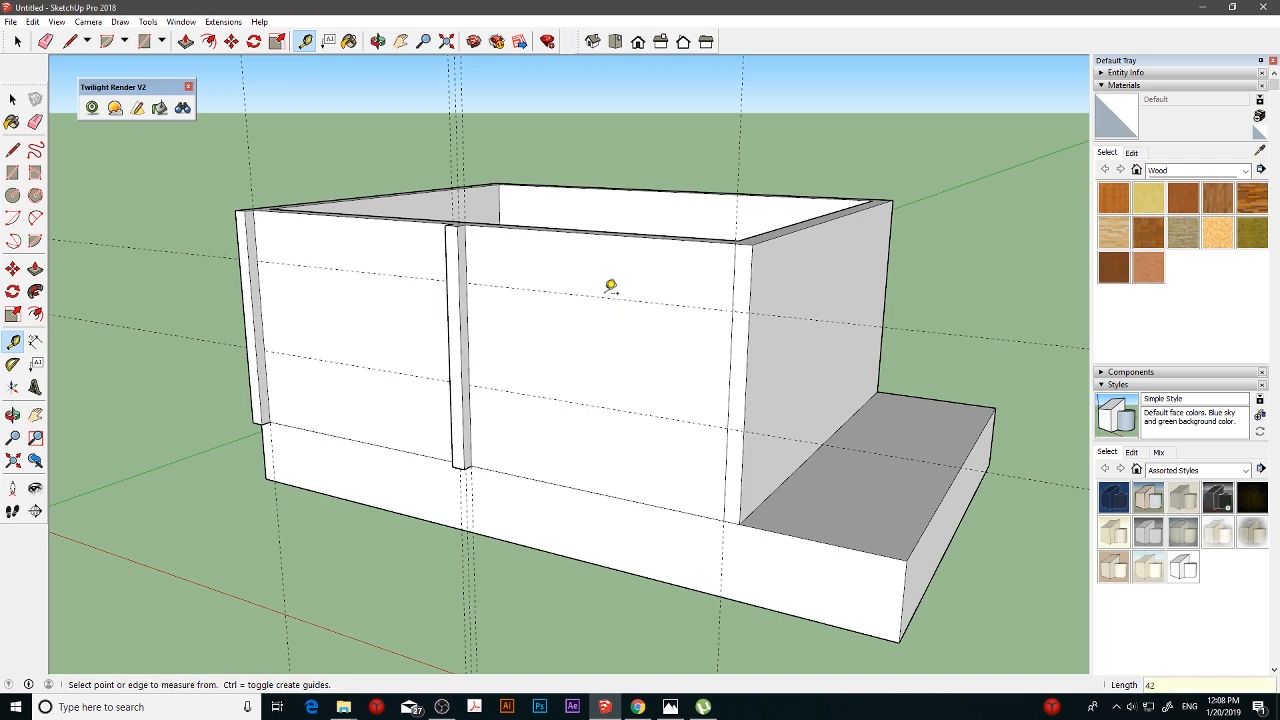
- In the bay nearer the exposed slab, place a vertical guide 20 cm from the central strip and another 70 cm beyond it
{"action": "left_click", "coordinate": [467, 338]}
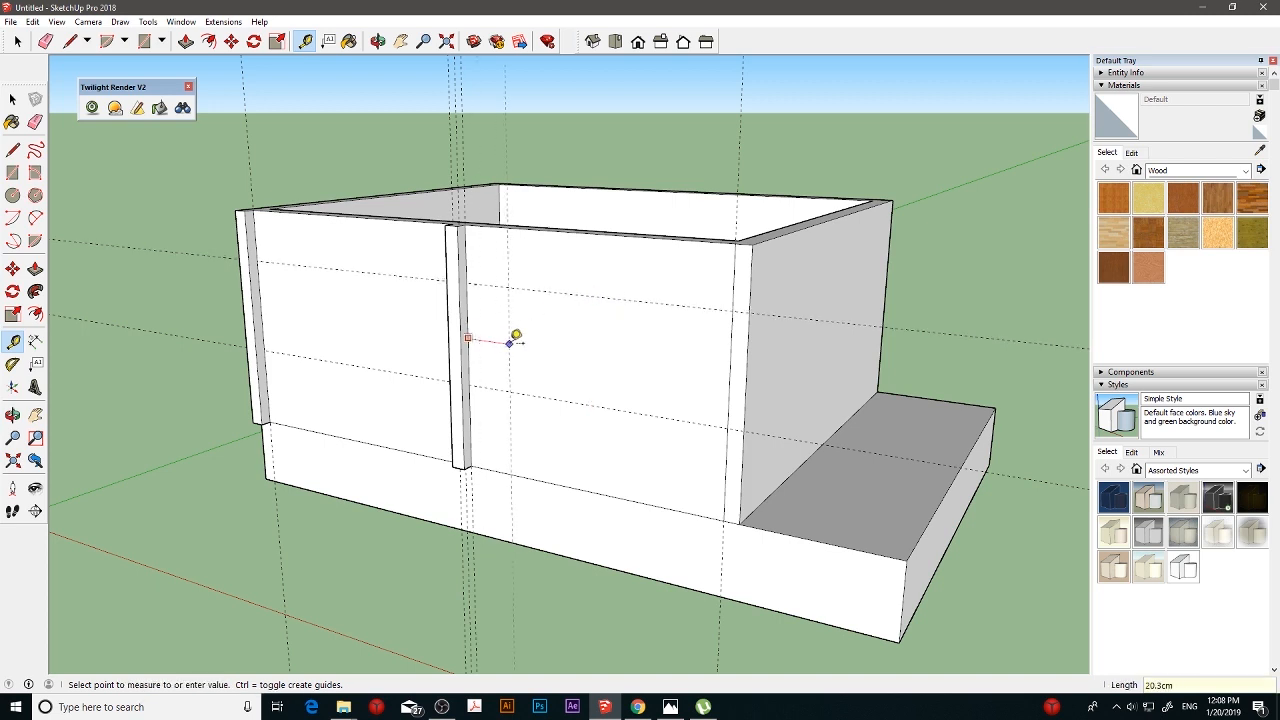
{"action": "type", "text": "20"}
{"action": "key", "text": "Return"}
{"action": "left_click", "coordinate": [509, 344]}
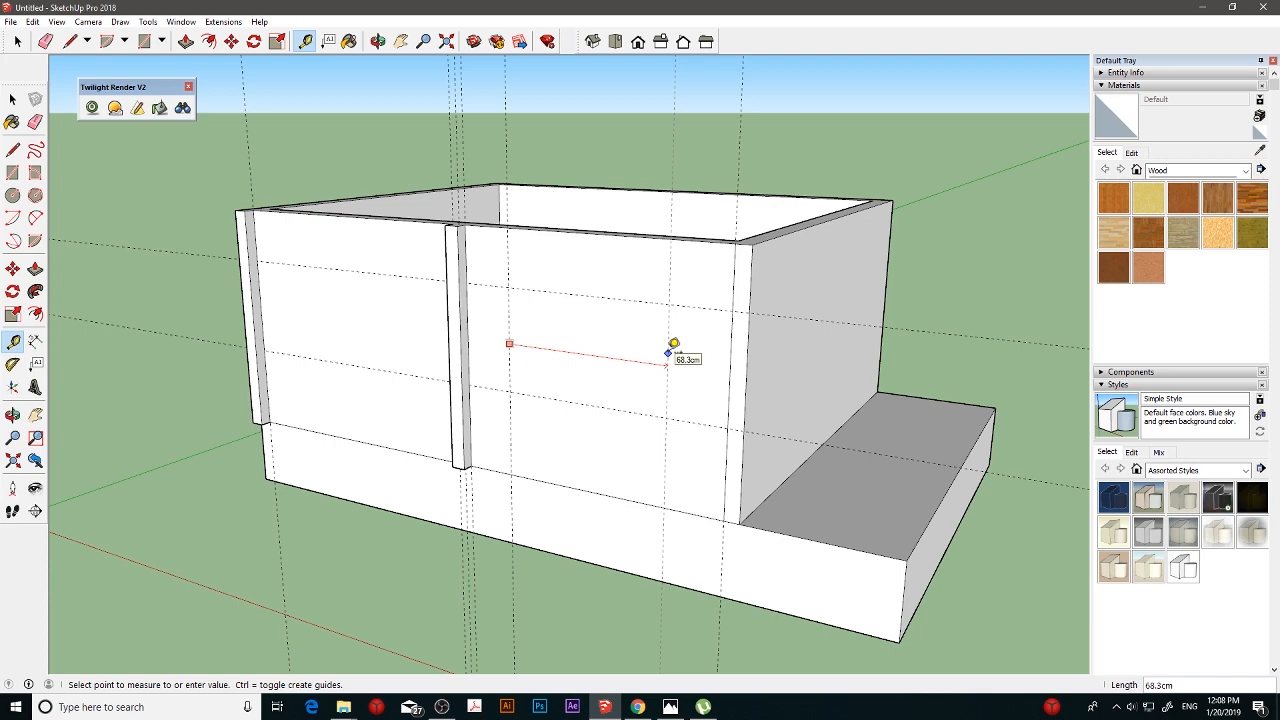
{"action": "key", "text": "Return"}
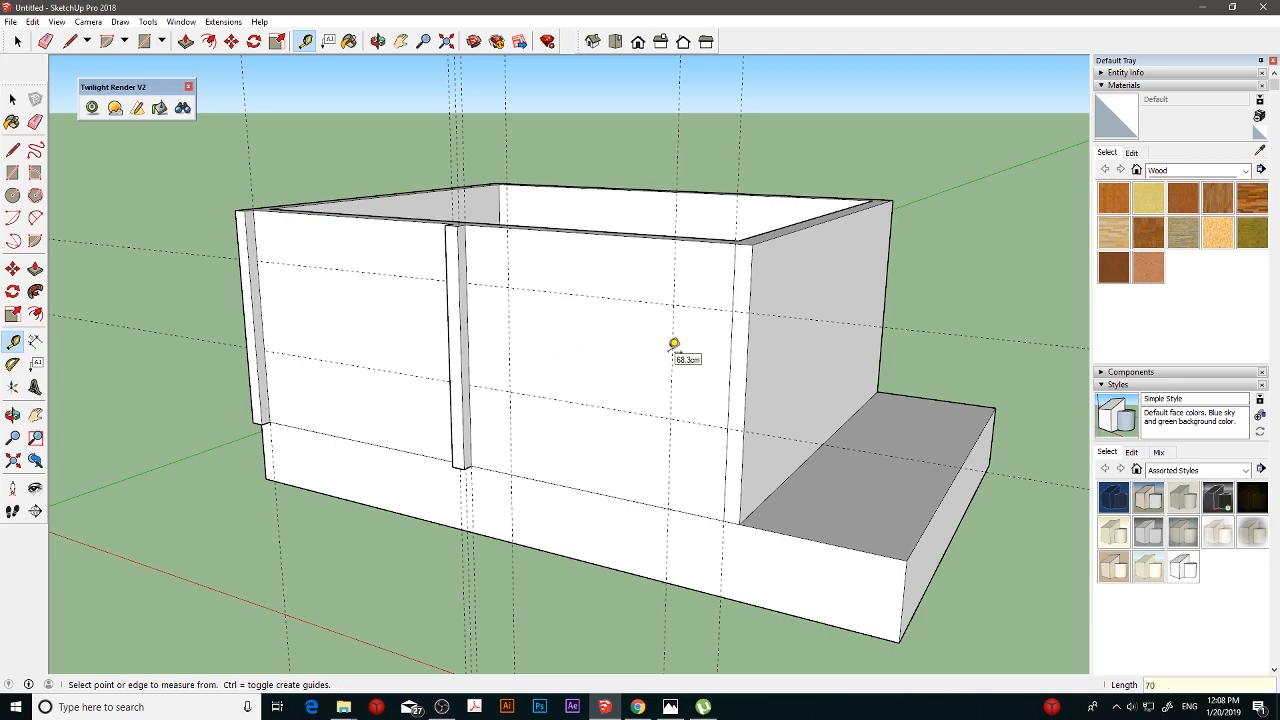
- In the other bay, place a vertical guide inward from the raised end strip and another 70 cm beyond it
{"action": "middle_click_drag", "start_coordinate": [674, 344], "coordinate": [806, 331]}
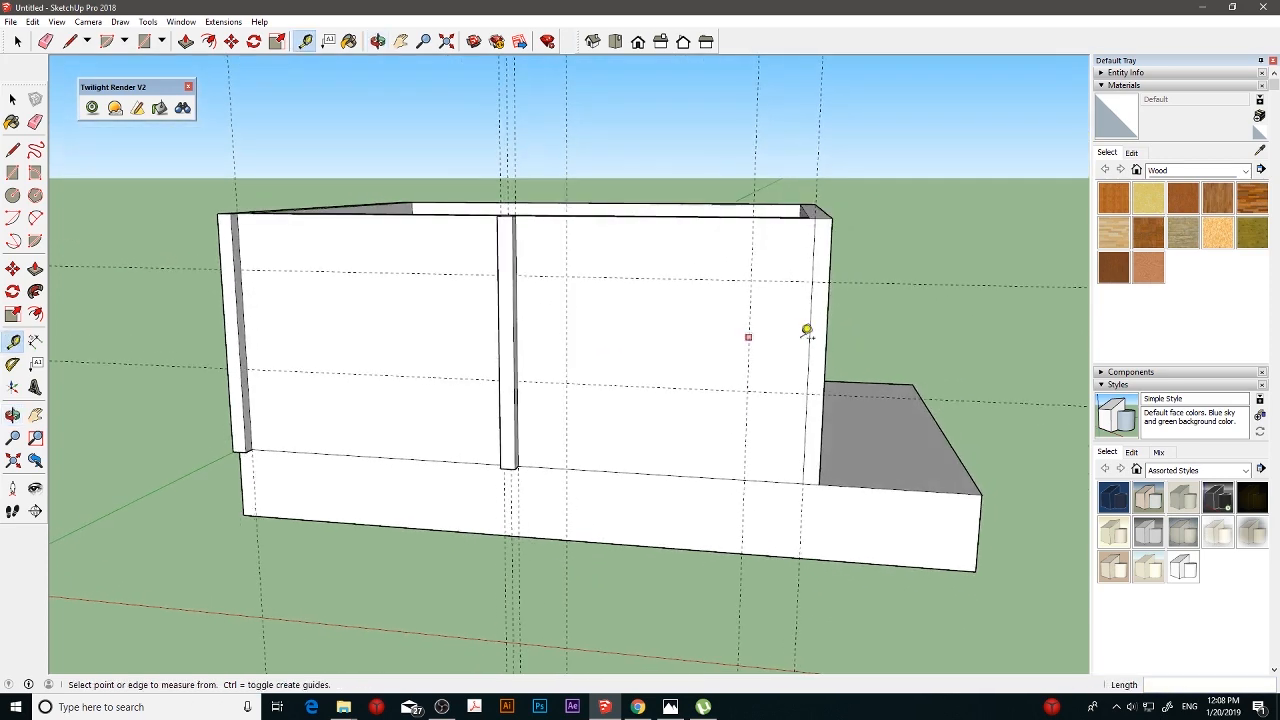
{"action": "middle_click_drag", "start_coordinate": [563, 318], "coordinate": [637, 320]}
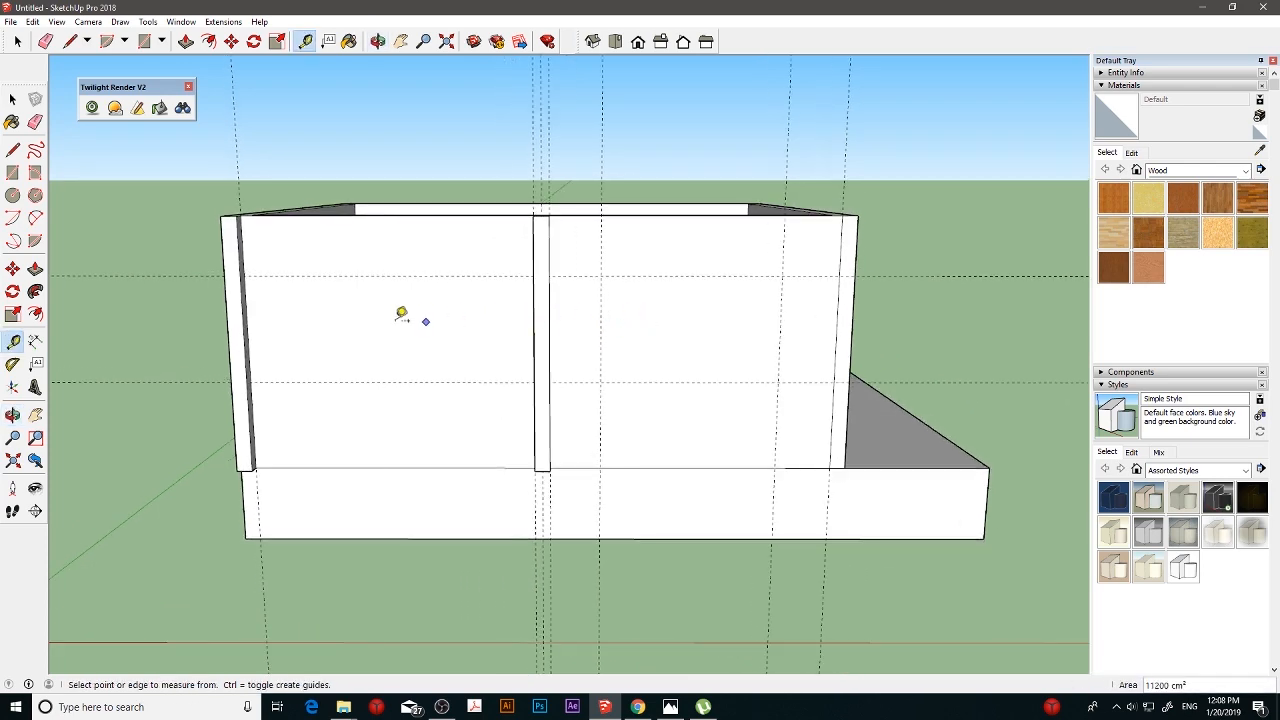
{"action": "left_click", "coordinate": [248, 327]}
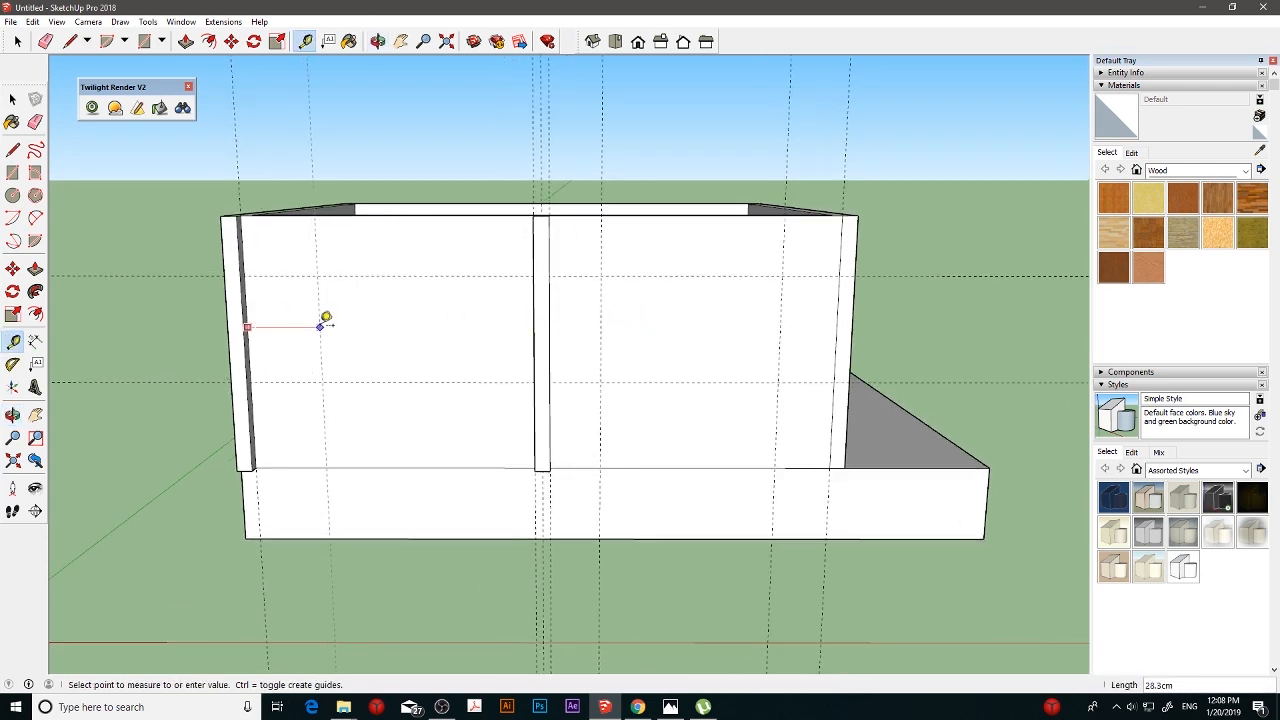
{"action": "key", "text": "Return"}
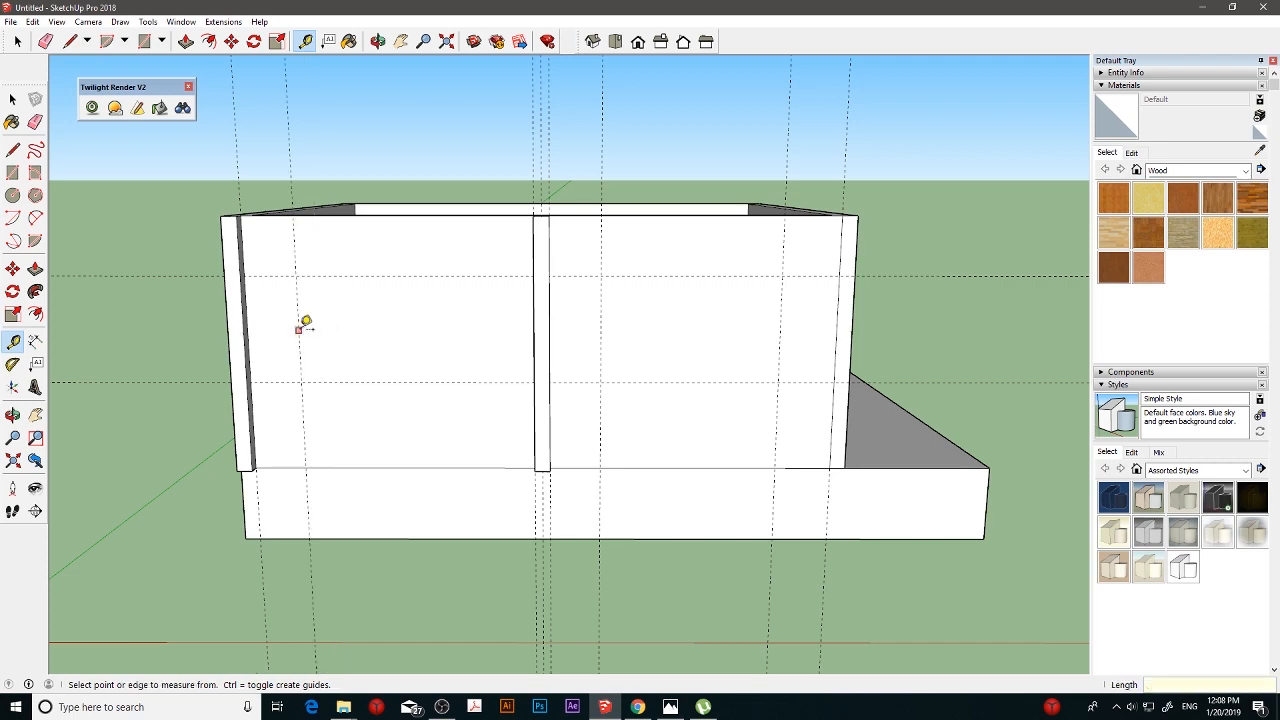
{"action": "left_click", "coordinate": [298, 330]}
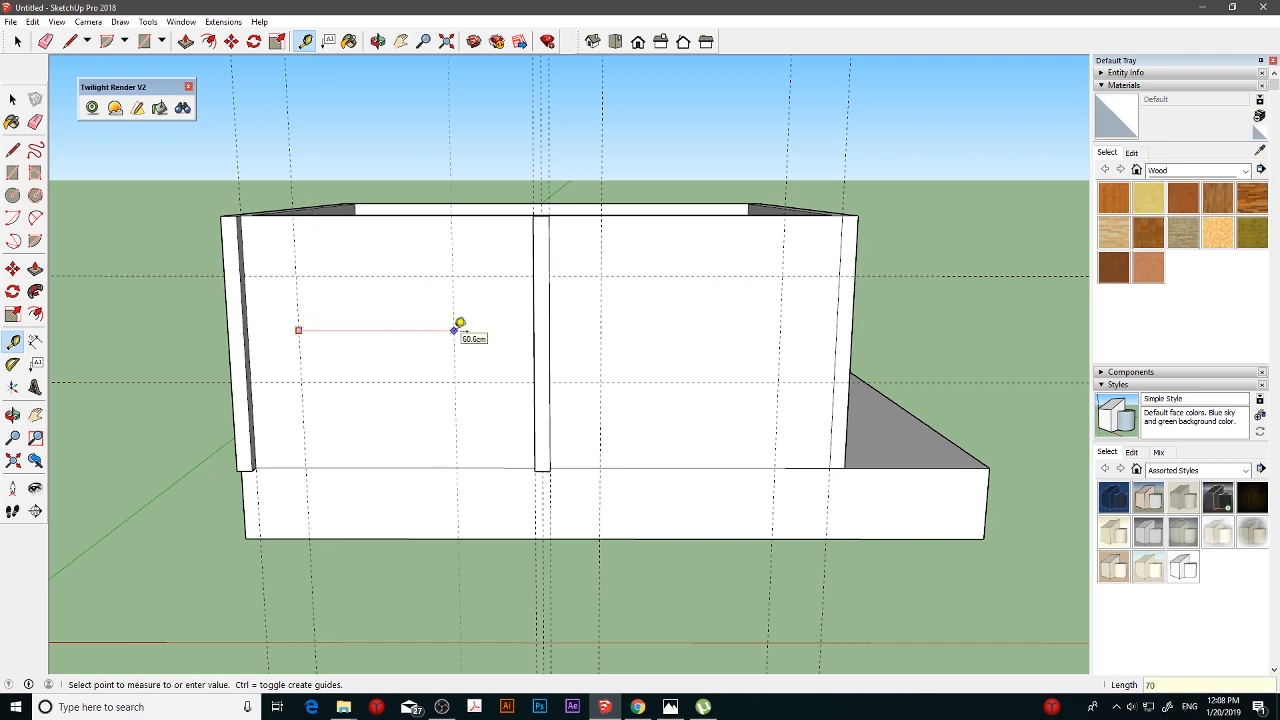
{"action": "key", "text": "Return"}
- Draw a line along the long wall's inner upper edge, corner to corner, to close the box opening with a face
{"action": "middle_click_drag", "start_coordinate": [459, 329], "coordinate": [470, 363]}
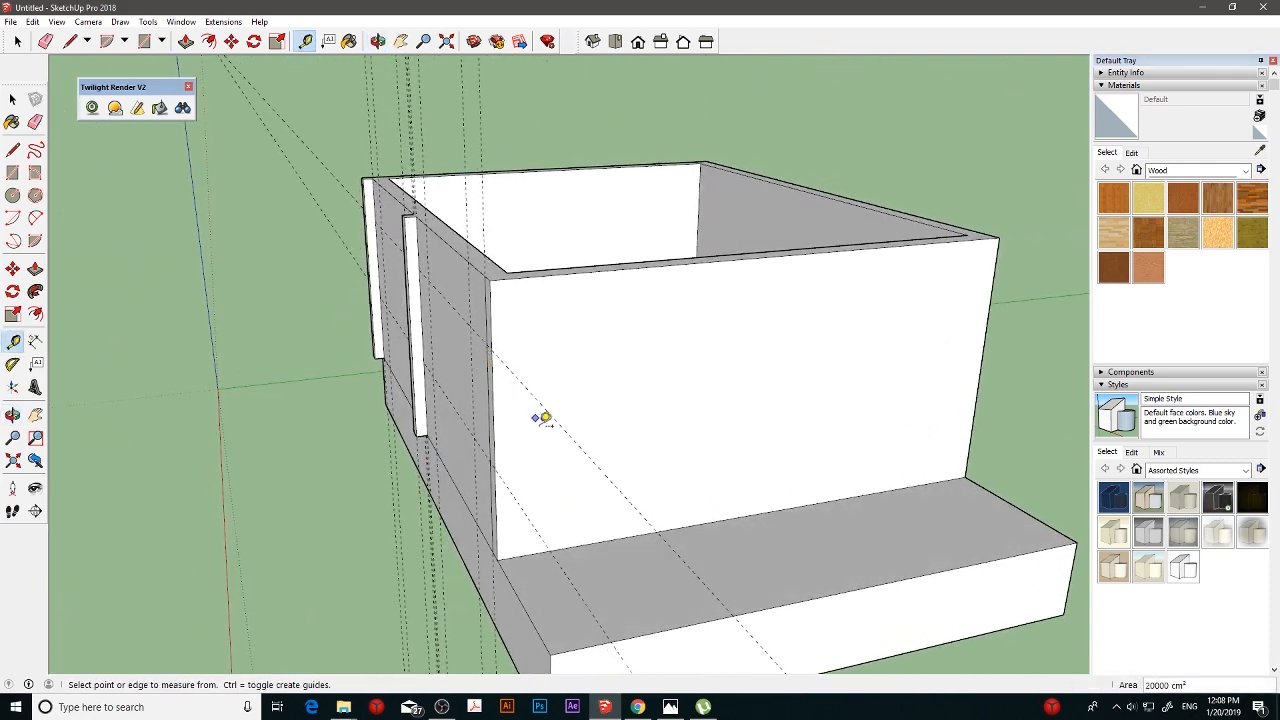
{"action": "middle_click_drag", "start_coordinate": [549, 435], "coordinate": [573, 424], "text": "shift"}
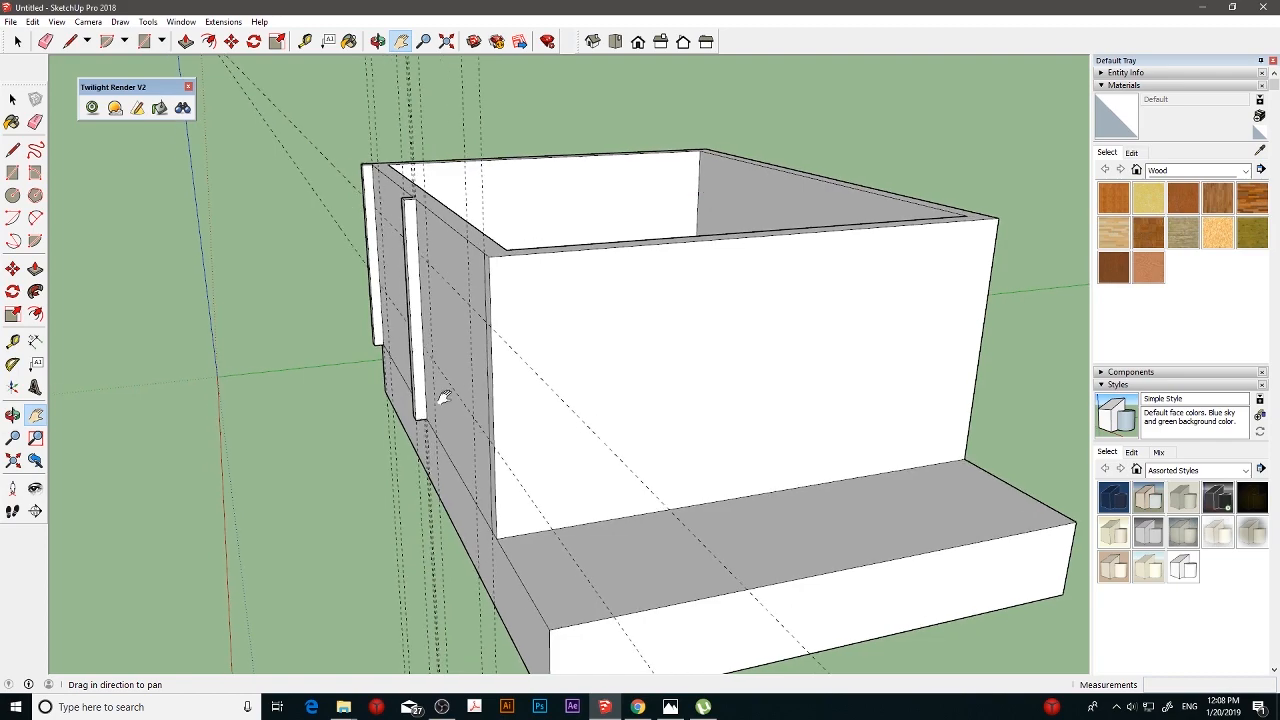
{"action": "mouse_move", "coordinate": [443, 396]}
{"action": "middle_mouse_down"}
{"action": "mouse_move", "coordinate": [597, 389]}
{"action": "mouse_move", "coordinate": [511, 371]}
{"action": "mouse_move", "coordinate": [600, 377]}
{"action": "mouse_move", "coordinate": [587, 355]}
{"action": "mouse_move", "coordinate": [606, 334]}
{"action": "mouse_move", "coordinate": [520, 363]}
{"action": "mouse_move", "coordinate": [543, 354]}
{"action": "mouse_move", "coordinate": [508, 351]}
{"action": "mouse_move", "coordinate": [523, 351]}
{"action": "middle_mouse_up"}
{"action": "scroll", "coordinate": [509, 370], "scroll_direction": "up", "scroll_amount": 2}
{"action": "scroll", "coordinate": [587, 355], "scroll_direction": "down", "scroll_amount": 3}
{"action": "left_click", "coordinate": [12, 150]}
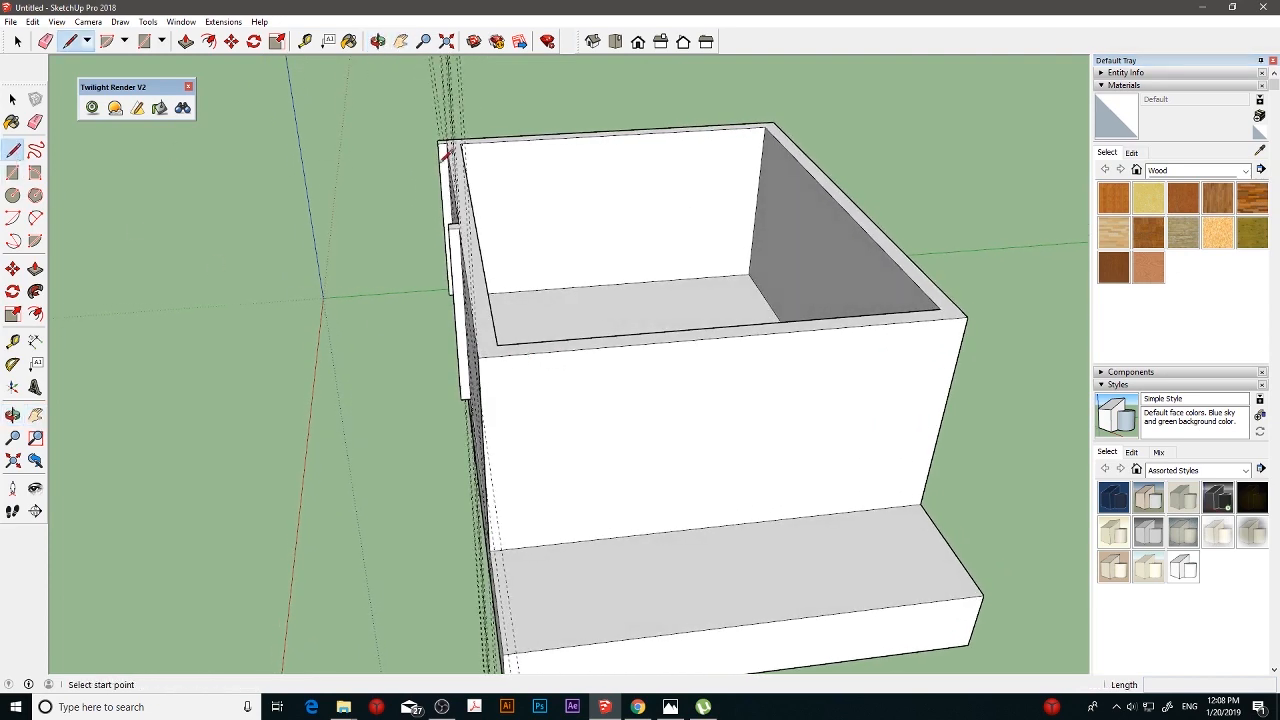
{"action": "middle_click_drag", "start_coordinate": [484, 150], "coordinate": [457, 186]}
{"action": "left_click", "coordinate": [486, 131]}
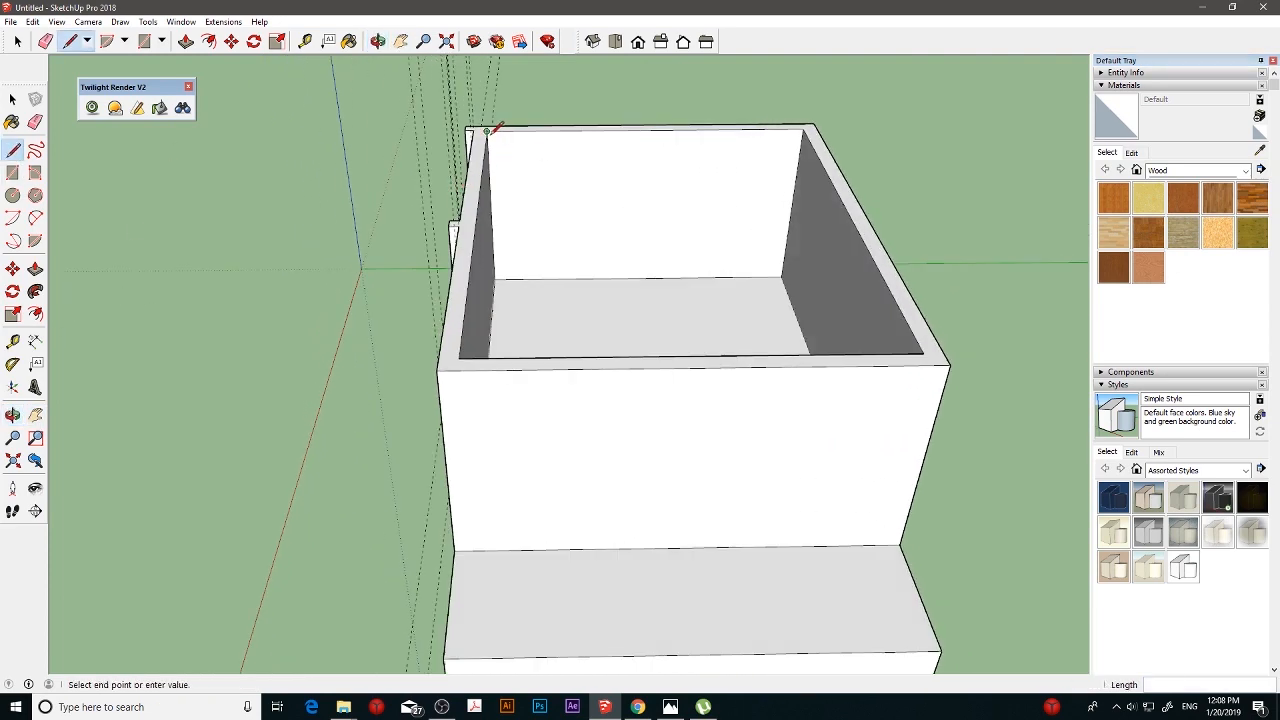
{"action": "left_click", "coordinate": [461, 356]}
{"action": "middle_click_drag", "start_coordinate": [466, 351], "coordinate": [593, 312]}
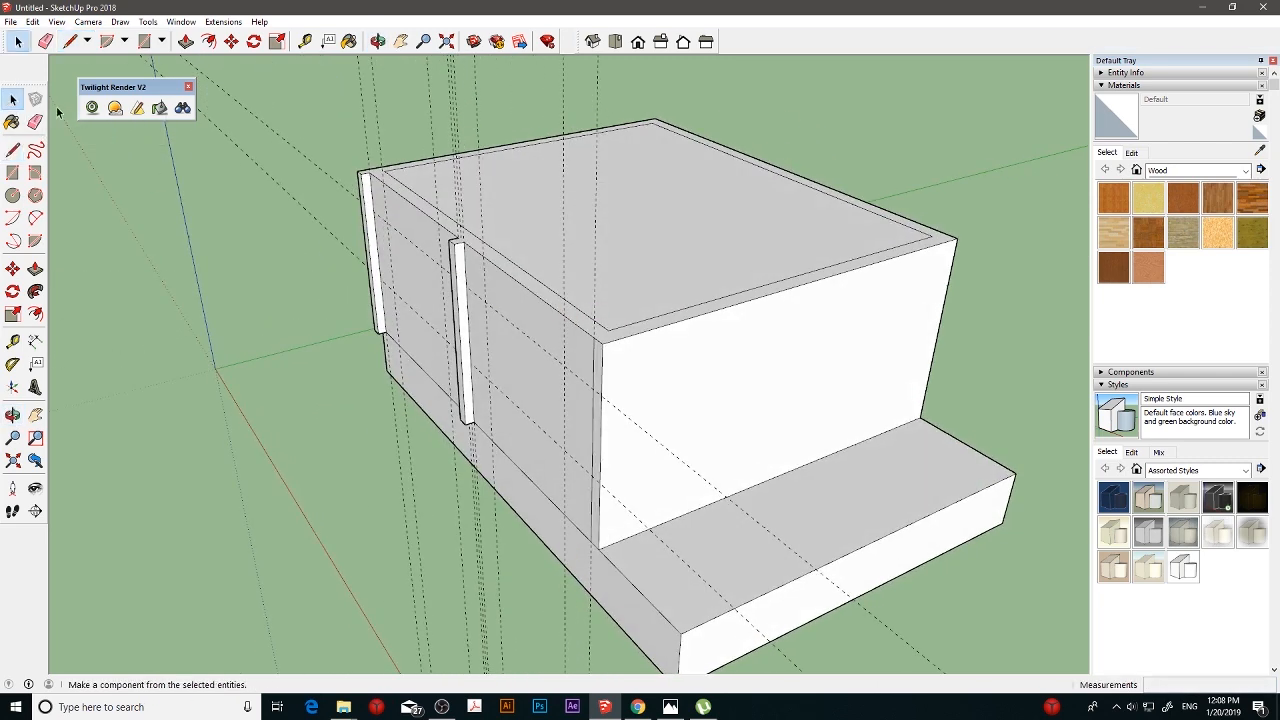
{"action": "left_click", "coordinate": [12, 99]}
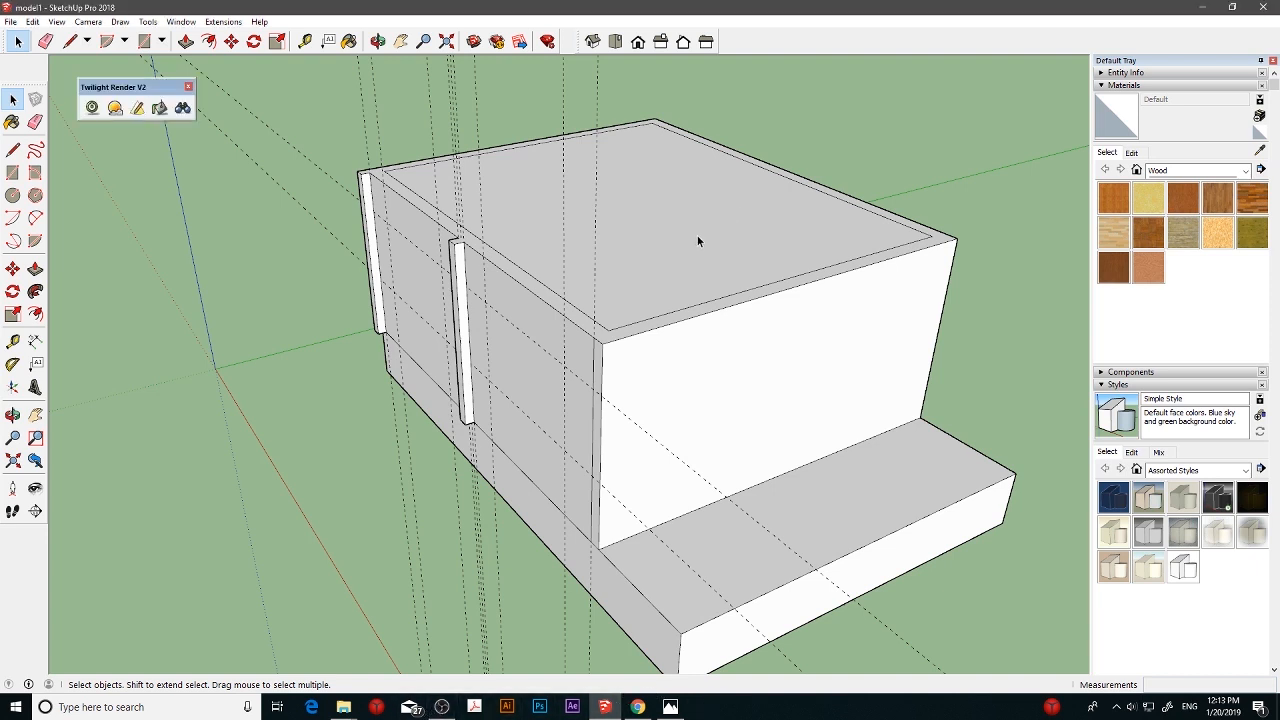
- Draw a 70 by 42 cm rectangle between the guide intersections in each bay of the long wall
{"action": "middle_click_drag", "start_coordinate": [697, 235], "coordinate": [620, 274]}
{"action": "scroll", "coordinate": [620, 274], "scroll_direction": "up", "scroll_amount": 1}
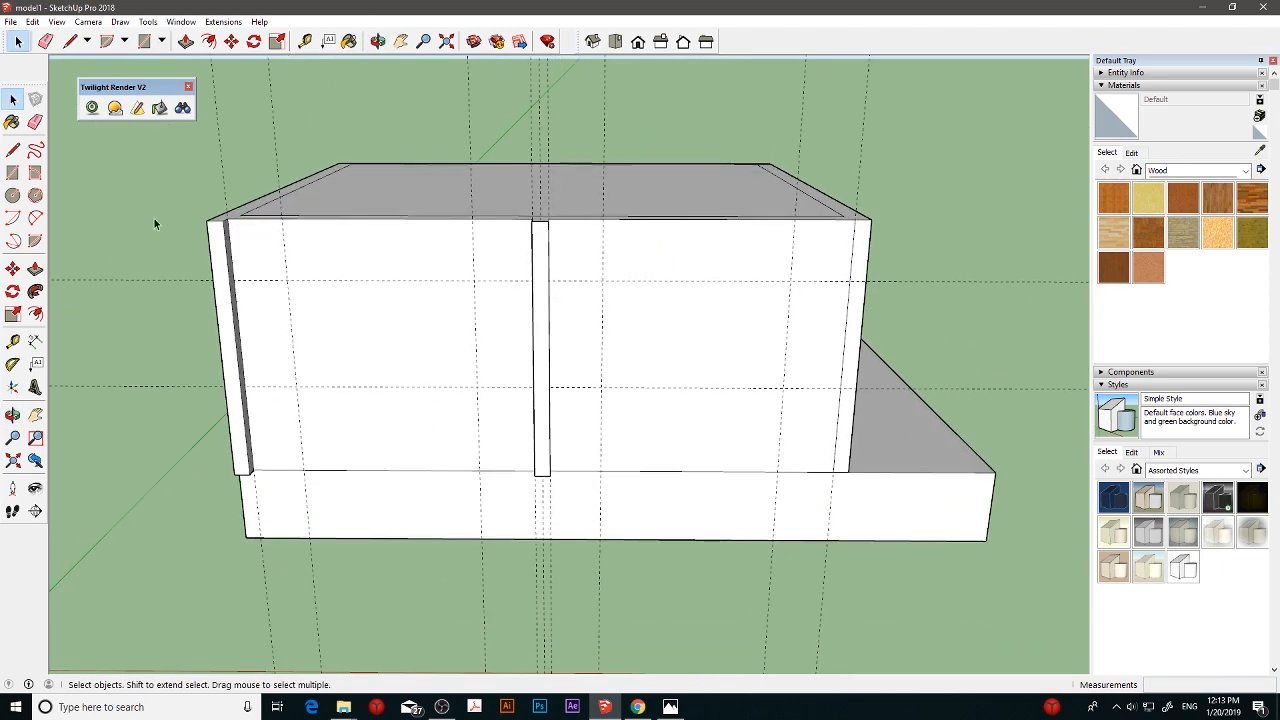
{"action": "left_click", "coordinate": [12, 172]}
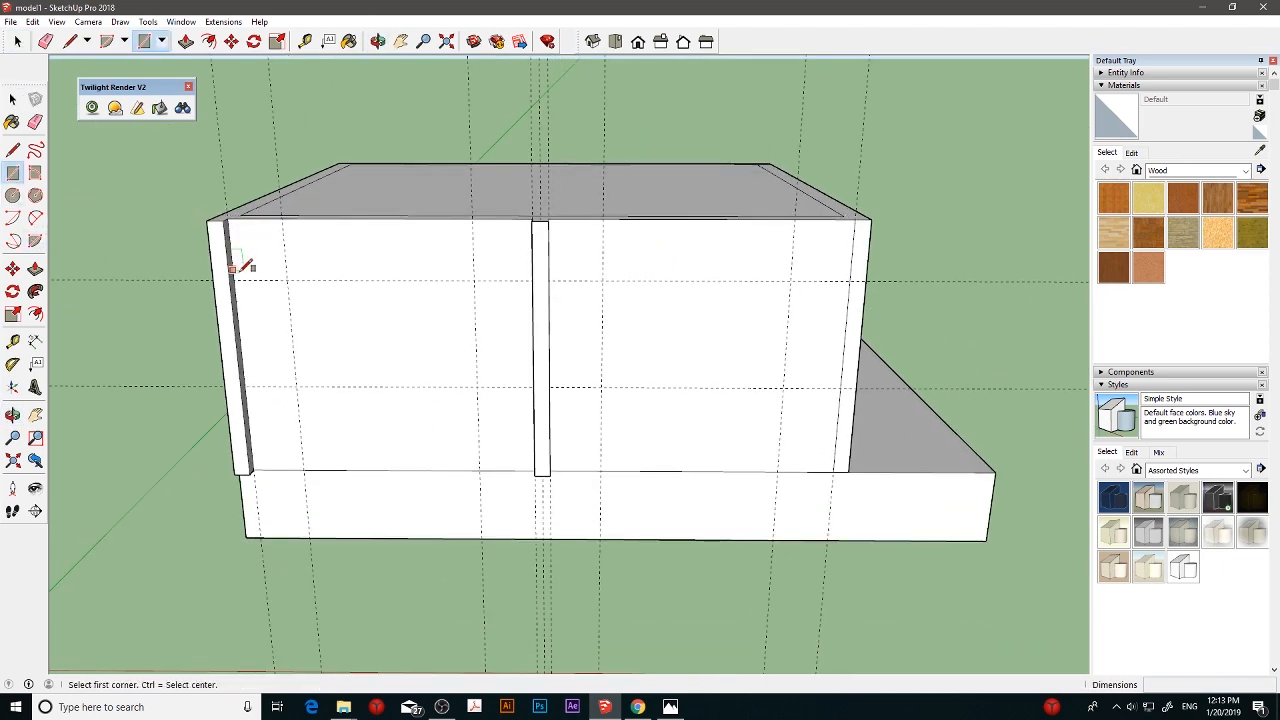
{"action": "left_click", "coordinate": [289, 280]}
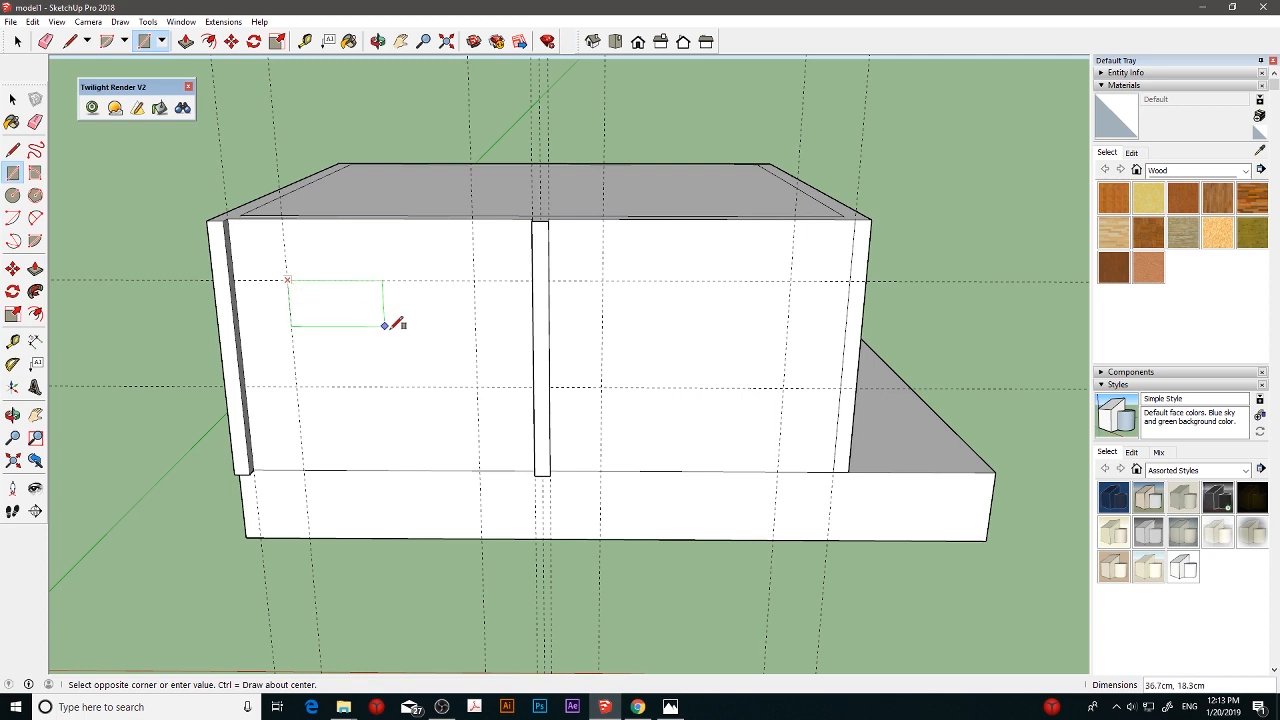
{"action": "left_click", "coordinate": [476, 387]}
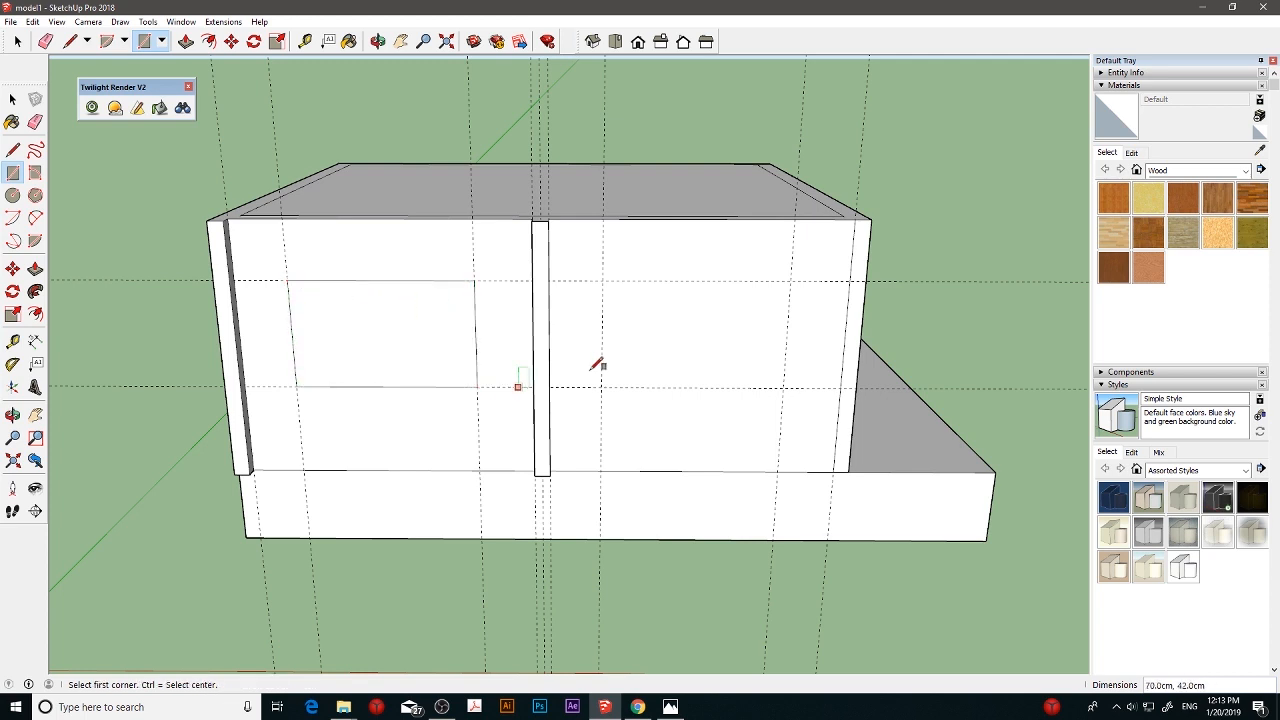
{"action": "left_click", "coordinate": [603, 280]}
{"action": "left_click", "coordinate": [790, 387]}
- Copy the 70 by 42 cm rectangle nearest the exposed slab about 187.5 cm along the red axis, clear of the box
{"action": "left_click", "coordinate": [13, 268]}
{"action": "left_click_drag", "start_coordinate": [230, 311], "coordinate": [535, 307]}
{"action": "left_click_drag", "start_coordinate": [682, 322], "coordinate": [364, 324]}
{"action": "left_click_drag", "start_coordinate": [599, 340], "coordinate": [379, 340]}
{"action": "left_click", "coordinate": [13, 268]}
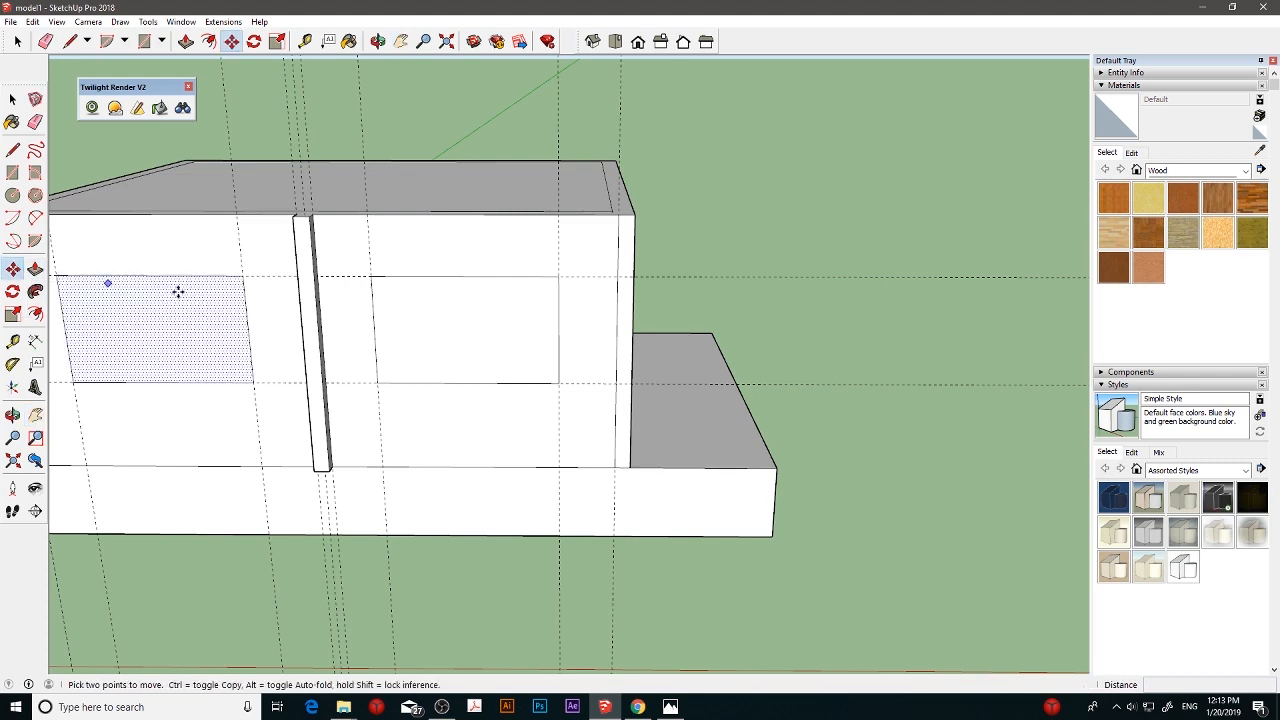
{"action": "left_click", "coordinate": [477, 340]}
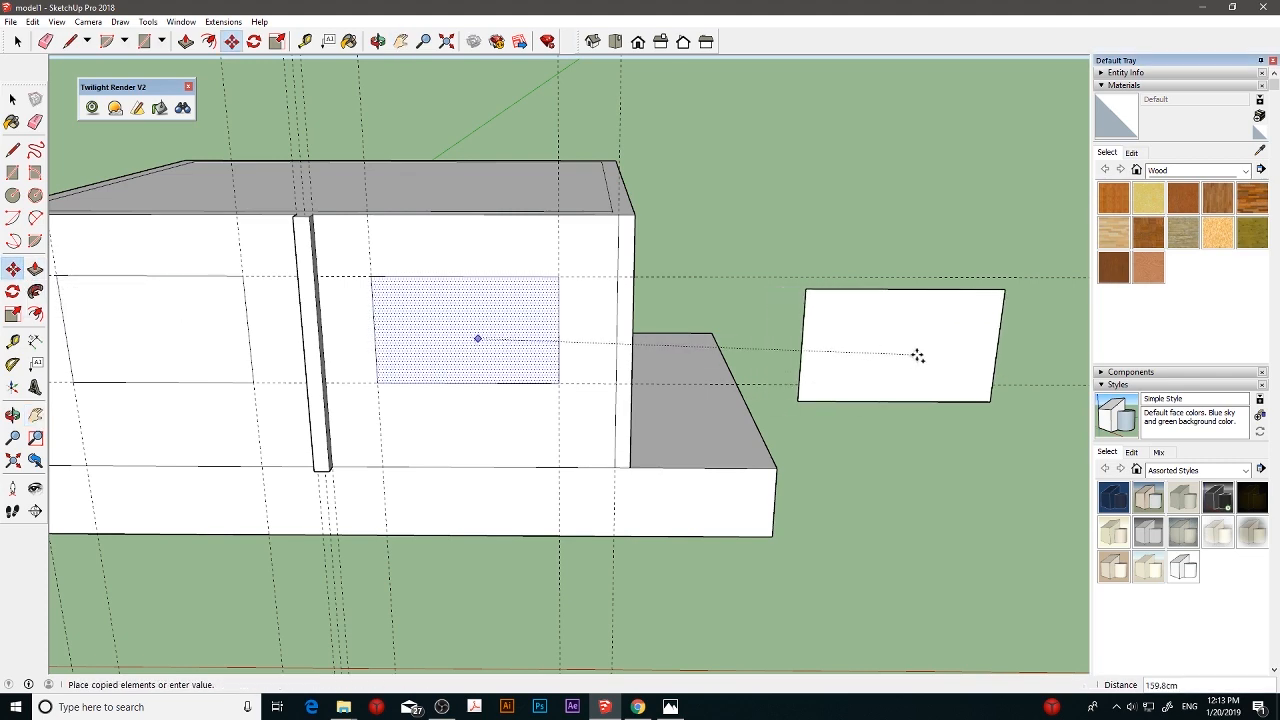
{"action": "left_click", "coordinate": [974, 334]}
{"action": "key", "text": "h"}
- Extrude the copied rectangle into a panel 8 cm thick
{"action": "left_click_drag", "start_coordinate": [794, 355], "coordinate": [588, 359]}
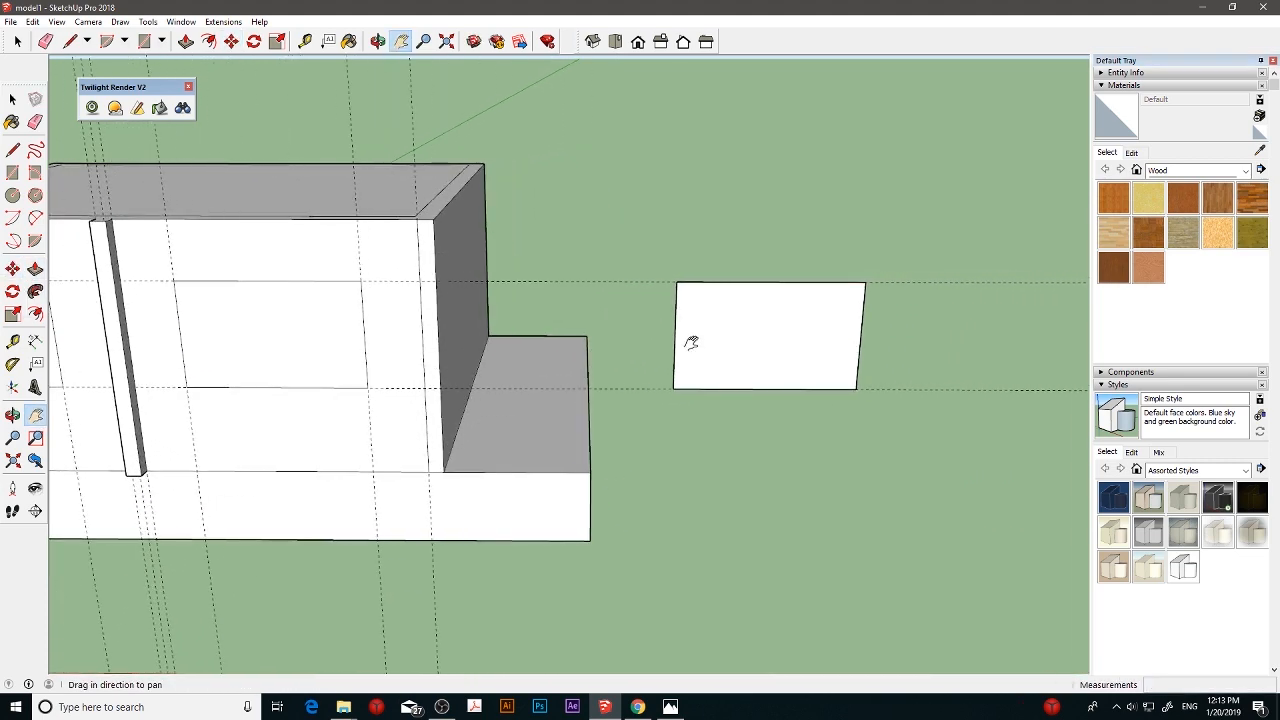
{"action": "scroll", "coordinate": [702, 343], "scroll_direction": "up", "scroll_amount": 3}
{"action": "middle_click_drag", "start_coordinate": [878, 348], "coordinate": [671, 343]}
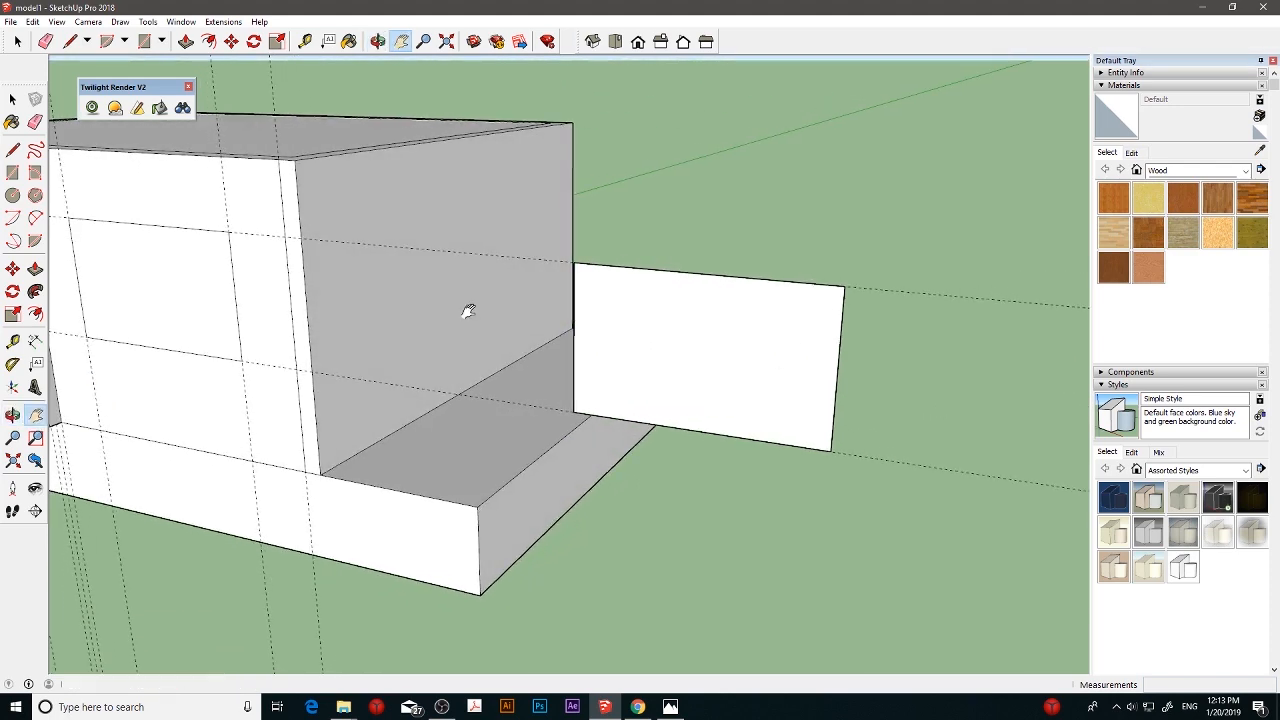
{"action": "left_click", "coordinate": [35, 268]}
{"action": "double_click", "coordinate": [605, 347]}
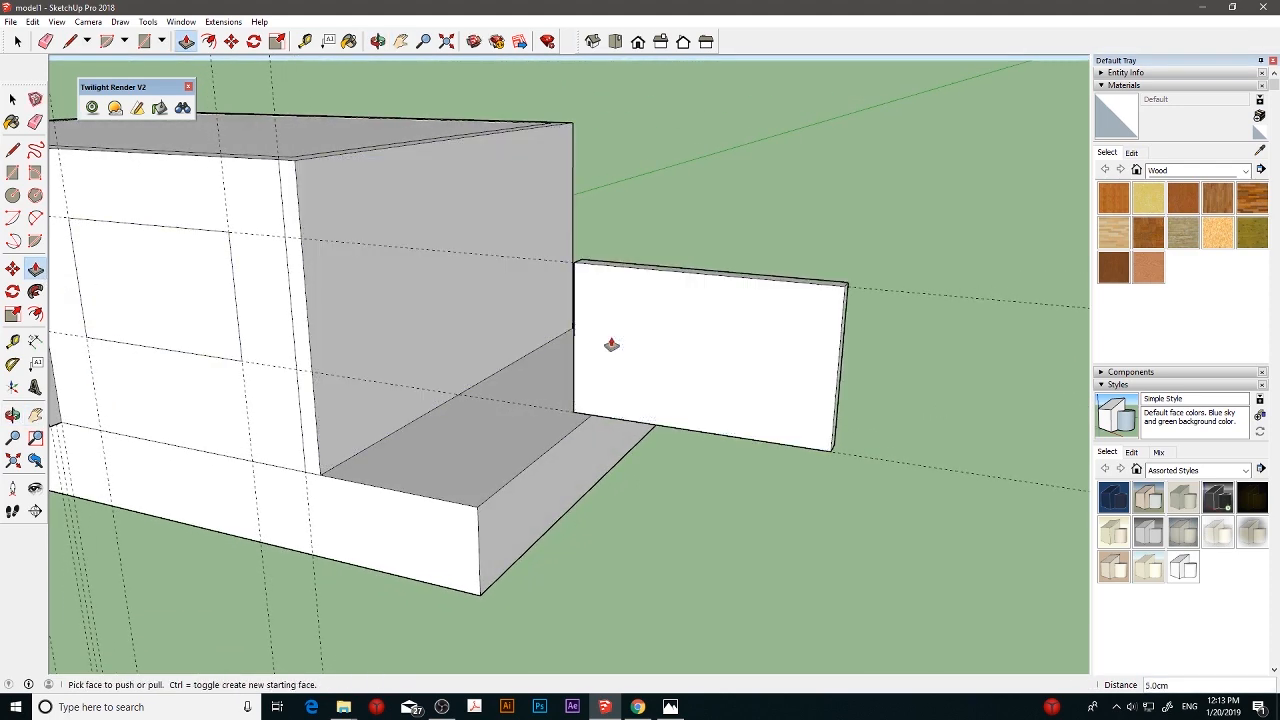
{"action": "key", "text": "Return"}
{"action": "middle_click_drag", "start_coordinate": [847, 280], "coordinate": [695, 356]}
{"action": "scroll", "coordinate": [695, 356], "scroll_direction": "up", "scroll_amount": 3}
- Offset the outline of the panel's front face about 2 cm inward
{"action": "middle_click_drag", "start_coordinate": [637, 390], "coordinate": [640, 350]}
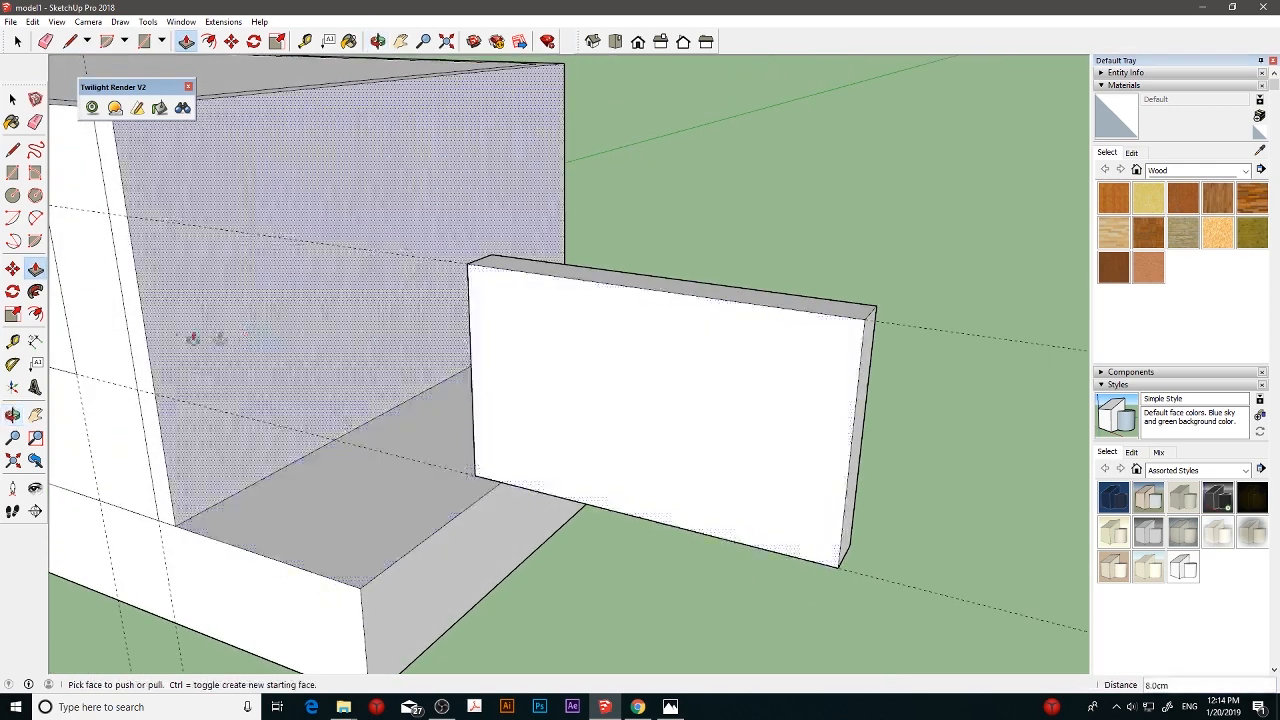
{"action": "left_click", "coordinate": [35, 313]}
{"action": "left_click", "coordinate": [541, 319]}
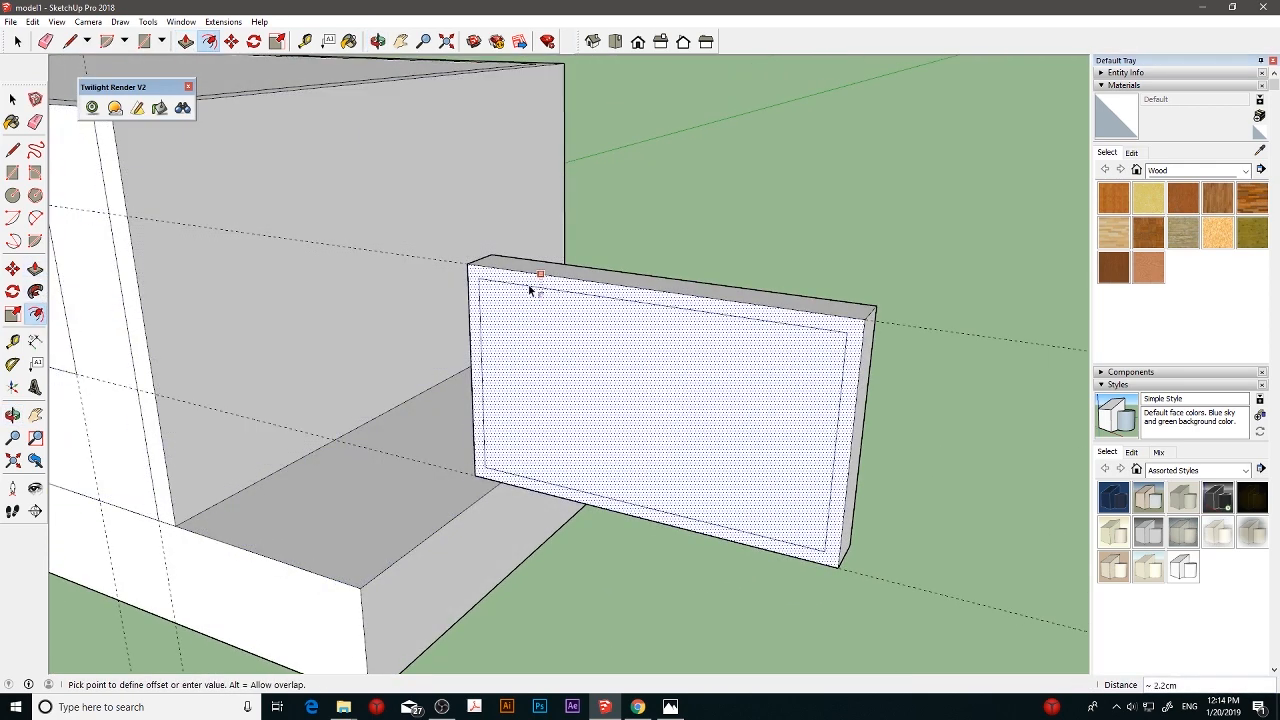
{"action": "left_click", "coordinate": [529, 286]}
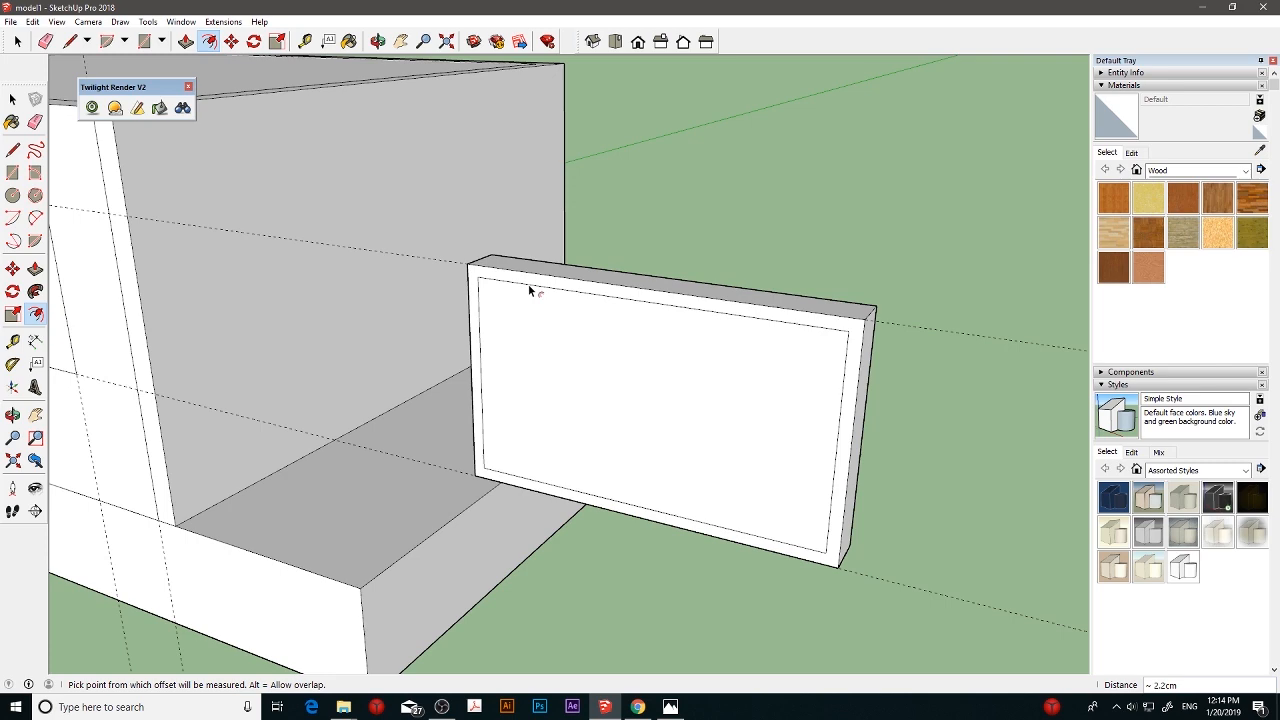
{"action": "middle_click_drag", "start_coordinate": [574, 314], "coordinate": [612, 274]}
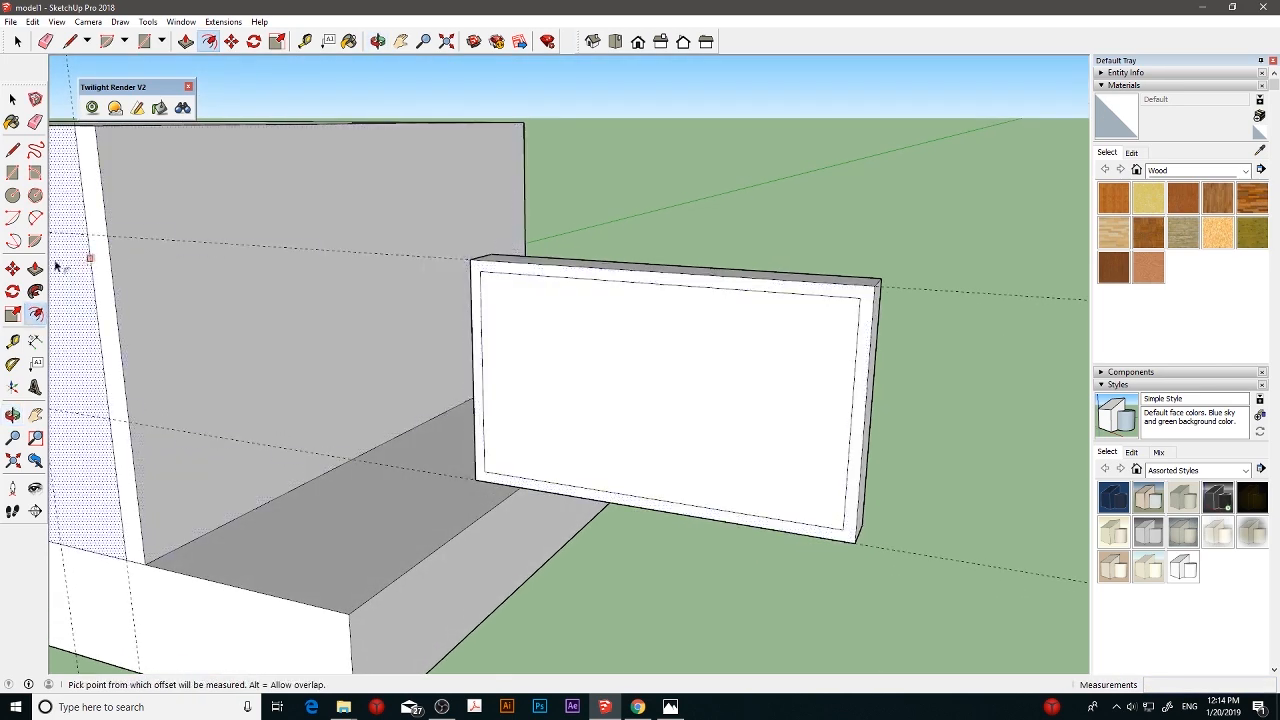
- Pull the border around the panel's front face outward 2 cm to form a raised frame
{"action": "left_click", "coordinate": [35, 268]}
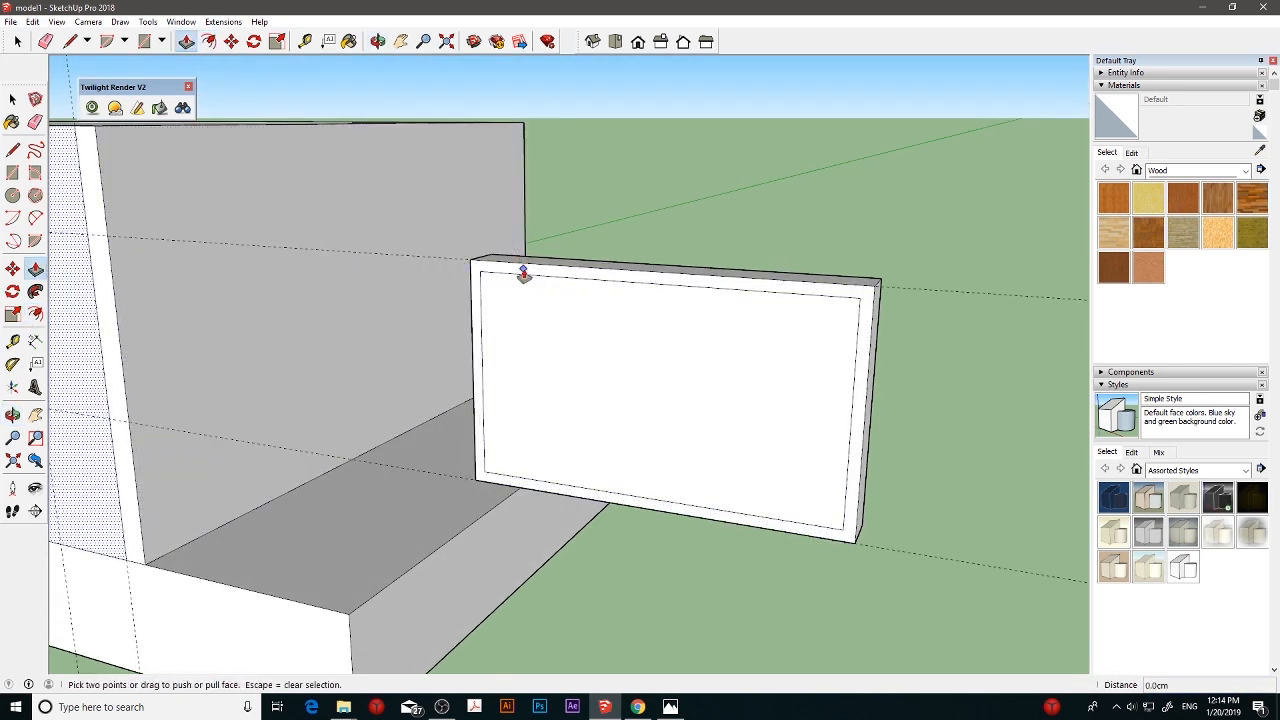
{"action": "left_click", "coordinate": [12, 99]}
{"action": "left_click", "coordinate": [35, 268]}
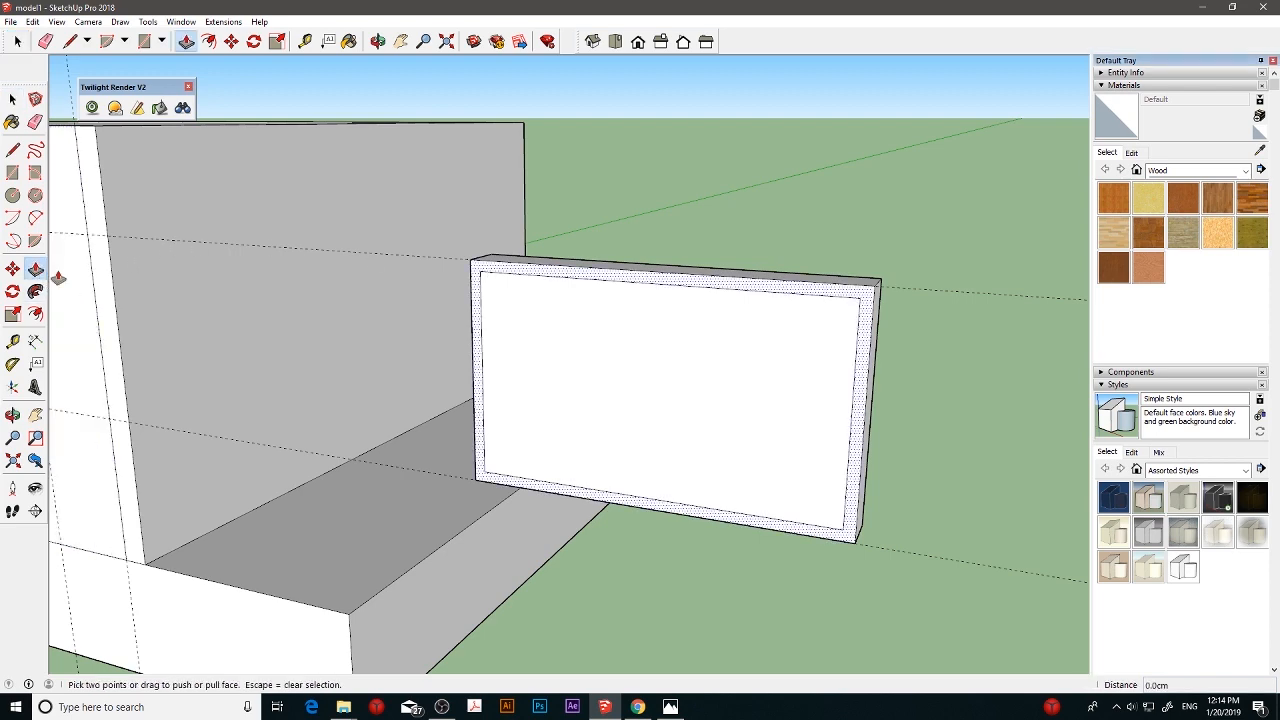
{"action": "left_click_drag", "start_coordinate": [539, 274], "coordinate": [487, 304]}
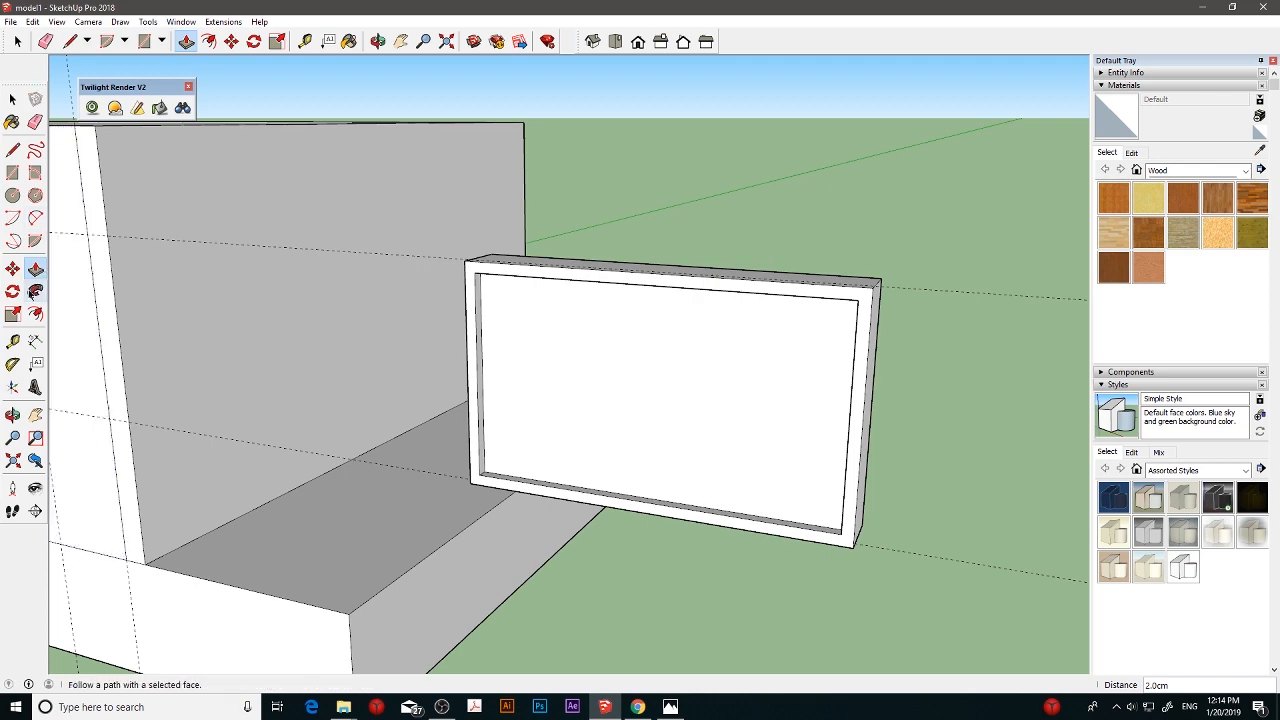
- Place a vertical guide through the midpoint of the recessed face inside the frame
{"action": "left_click", "coordinate": [13, 342]}
{"action": "scroll", "coordinate": [594, 329], "scroll_direction": "up", "scroll_amount": 2}
{"action": "middle_click_drag", "start_coordinate": [594, 329], "coordinate": [643, 229]}
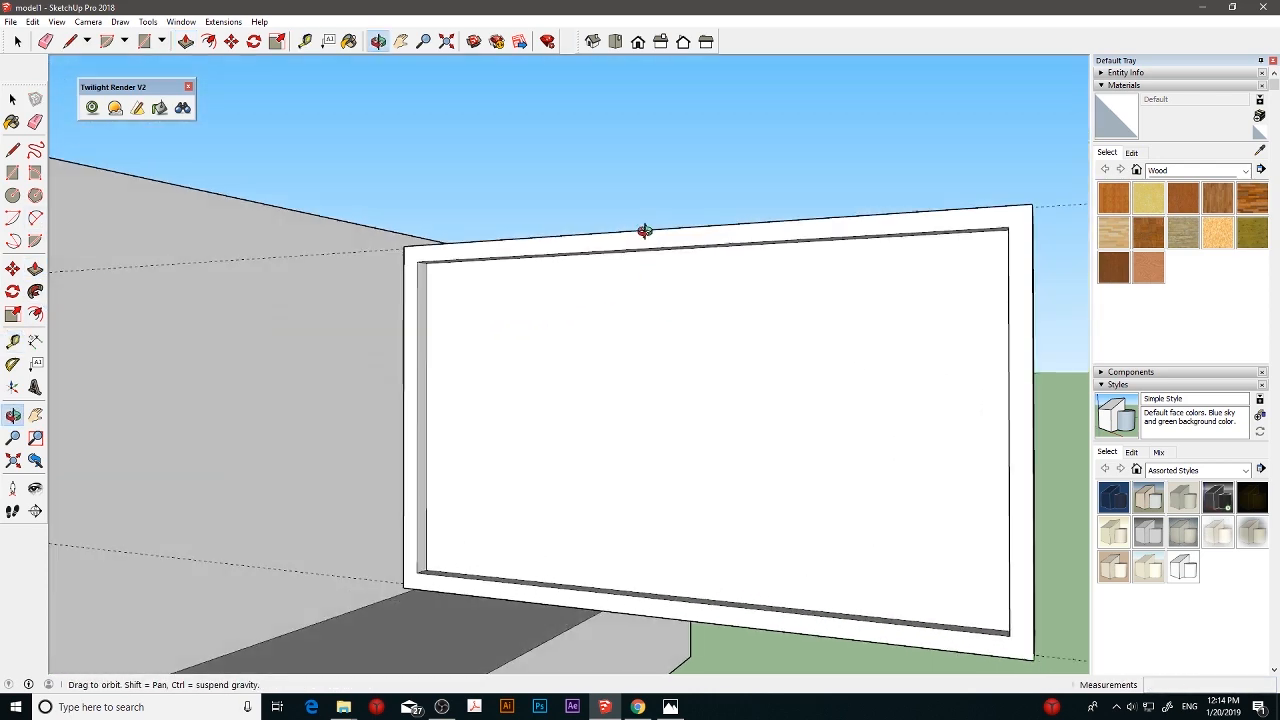
{"action": "middle_click_drag", "start_coordinate": [712, 302], "coordinate": [715, 228]}
{"action": "left_click", "coordinate": [688, 245]}
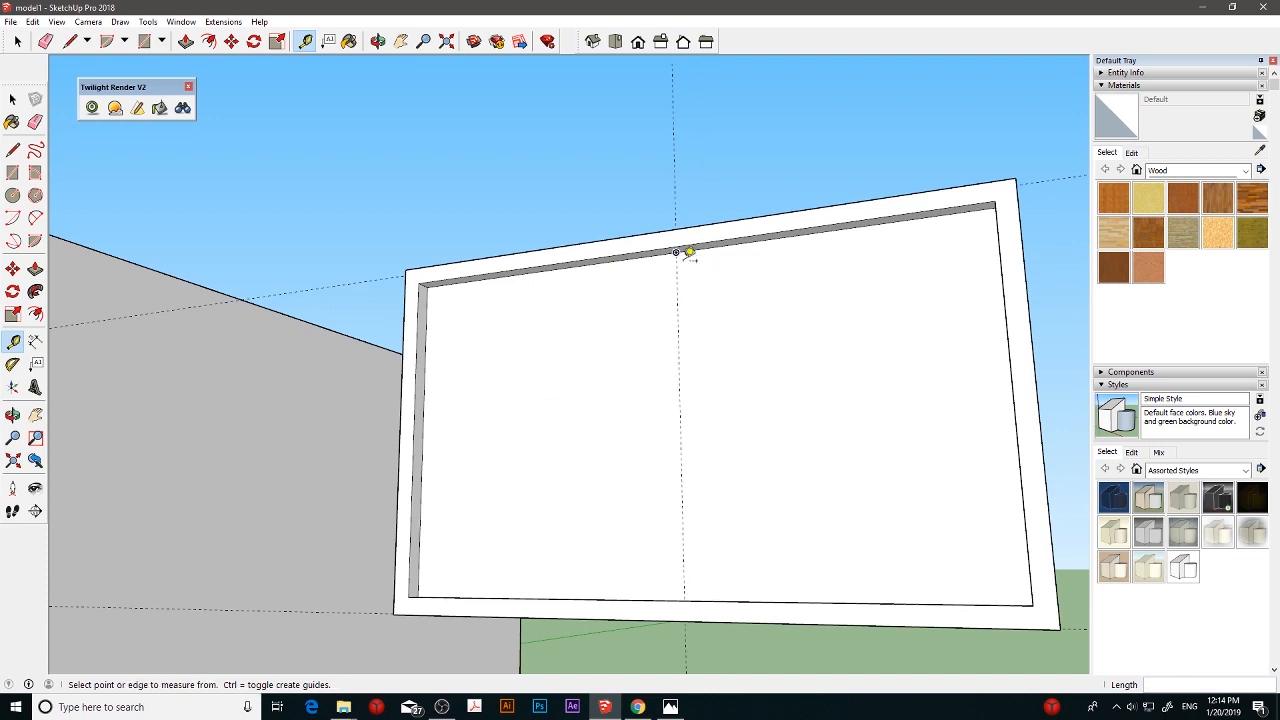
{"action": "left_click", "coordinate": [680, 340]}
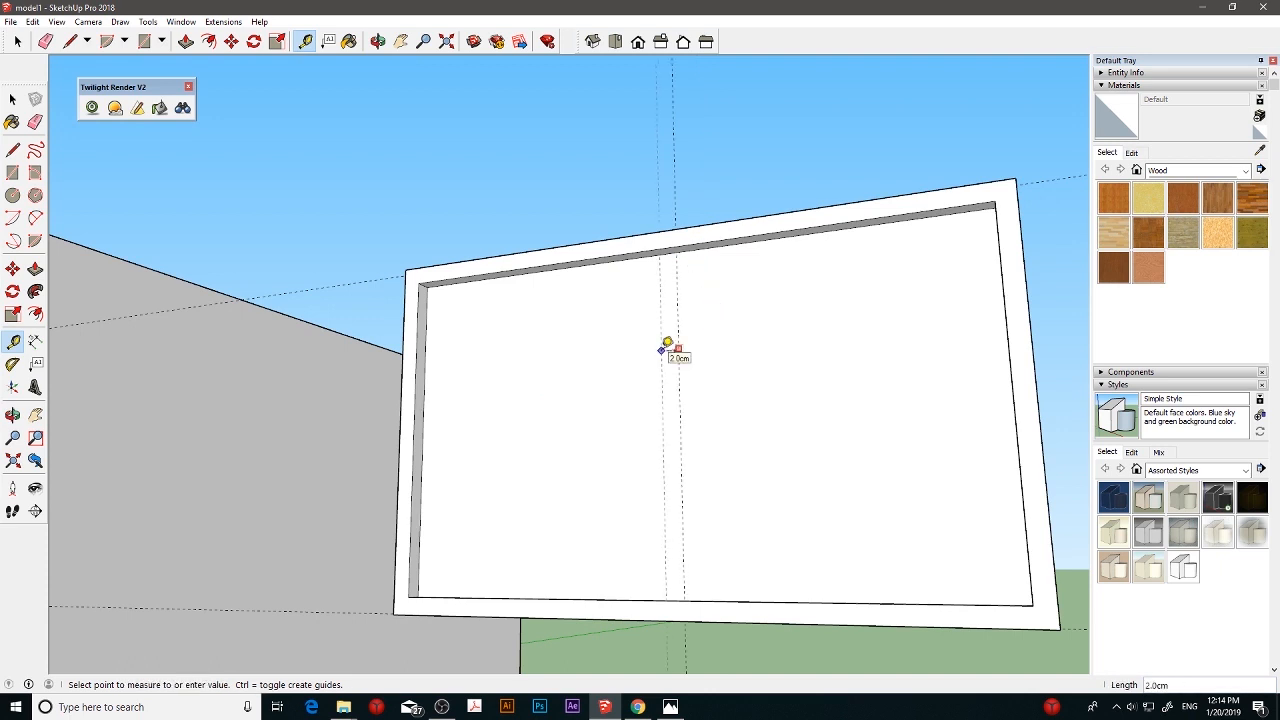
{"action": "key", "text": "Return"}
{"action": "middle_click_drag", "start_coordinate": [689, 358], "coordinate": [838, 399]}
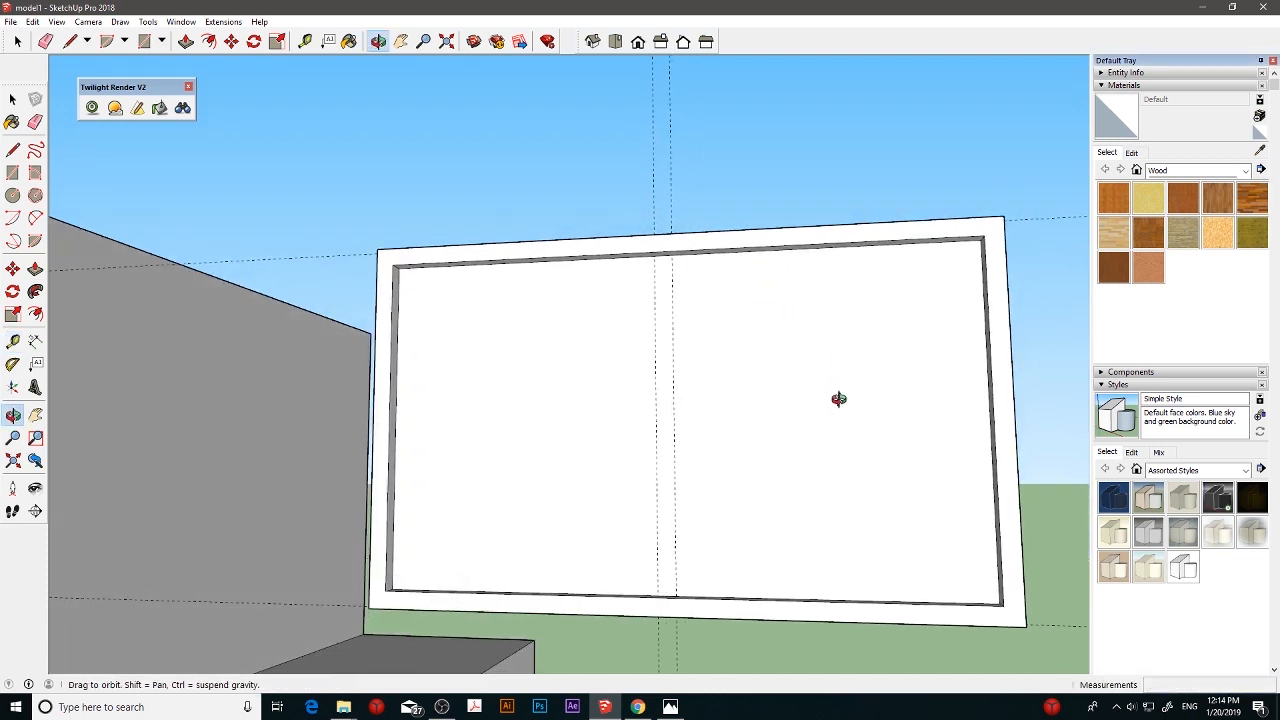
{"action": "scroll", "coordinate": [838, 399], "scroll_direction": "up", "scroll_amount": 1}
{"action": "key", "text": "ctrl+z"}
- Place a vertical guide 1 cm to each side of the recessed face's central guide
{"action": "left_click", "coordinate": [658, 362]}
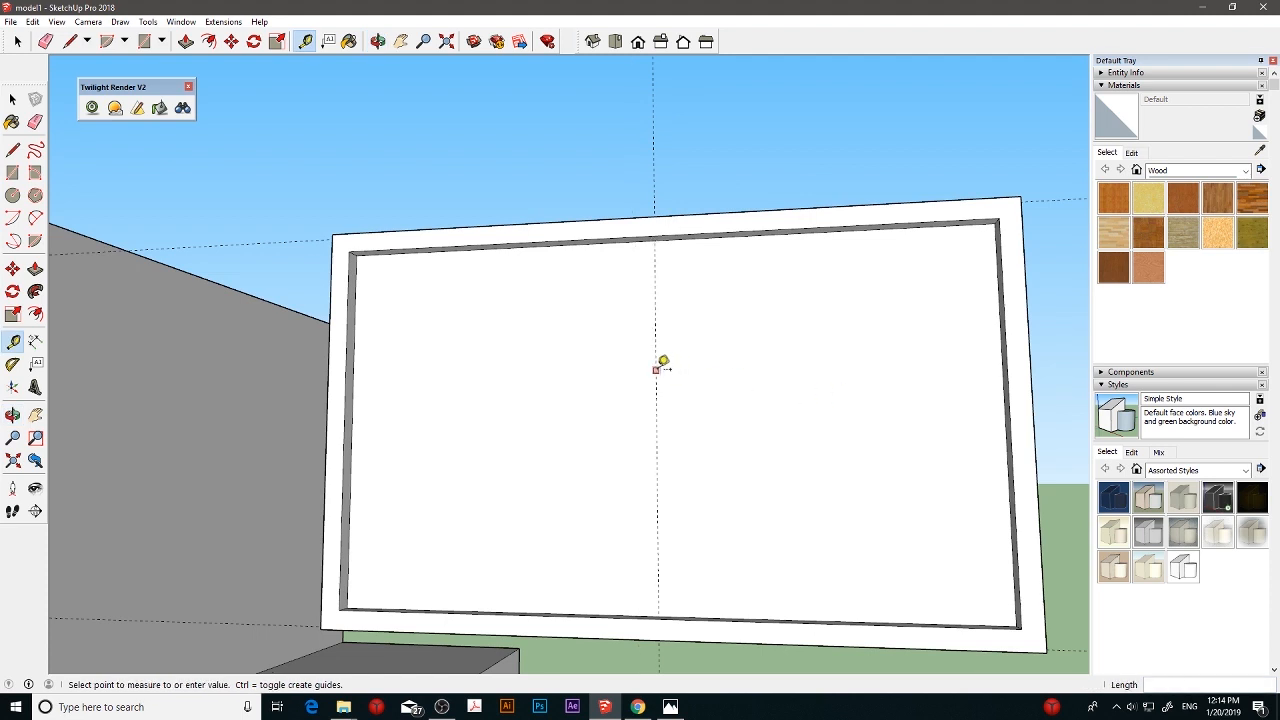
{"action": "type", "text": "1"}
{"action": "key", "text": "Return"}
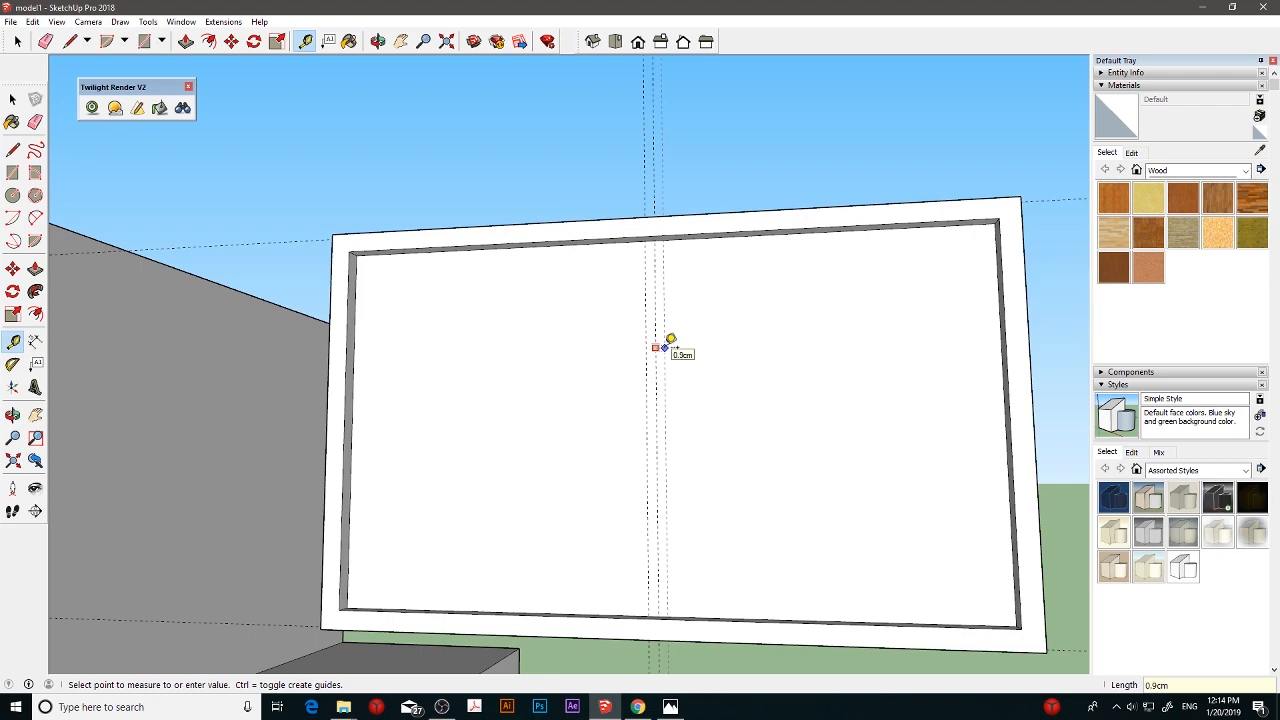
{"action": "key", "text": "Return"}
- Place a horizontal guide at the recessed face's mid-height and another 1 cm above and below it
{"action": "middle_click_drag", "start_coordinate": [960, 343], "coordinate": [1002, 306]}
{"action": "middle_click_drag", "start_coordinate": [960, 237], "coordinate": [901, 278]}
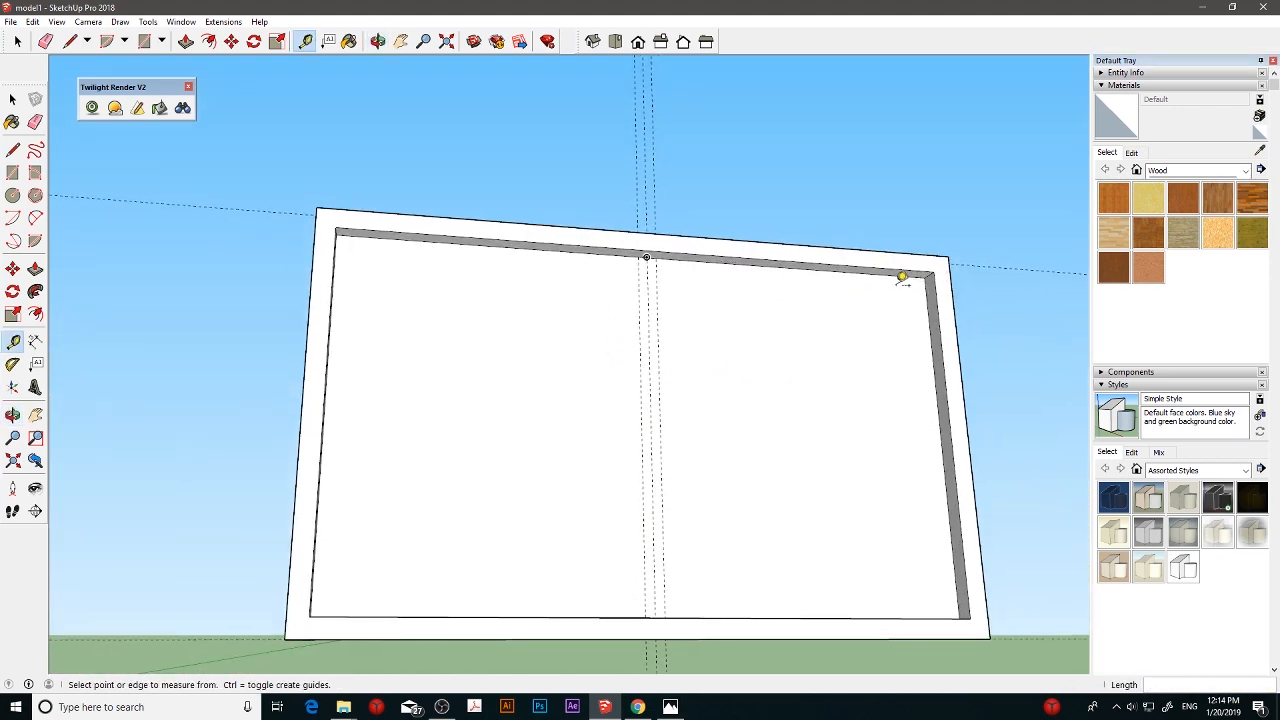
{"action": "left_click", "coordinate": [891, 274]}
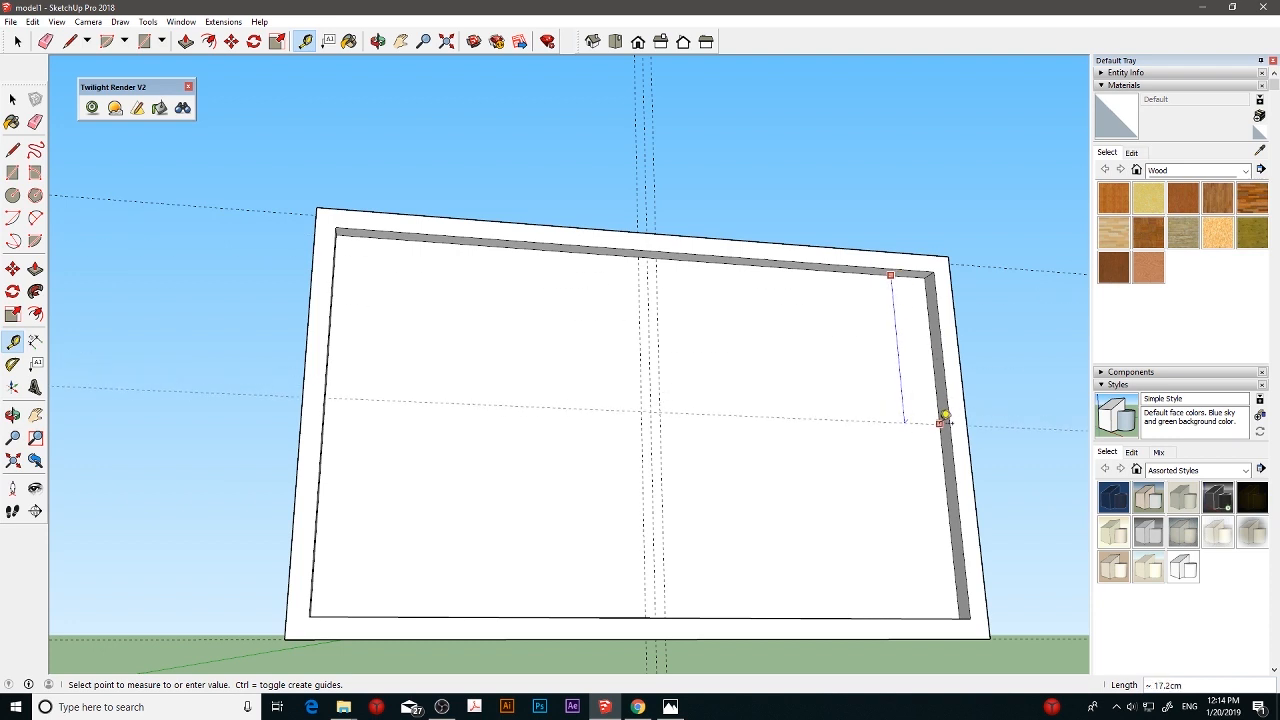
{"action": "left_click", "coordinate": [943, 438]}
{"action": "middle_click_drag", "start_coordinate": [743, 449], "coordinate": [706, 446]}
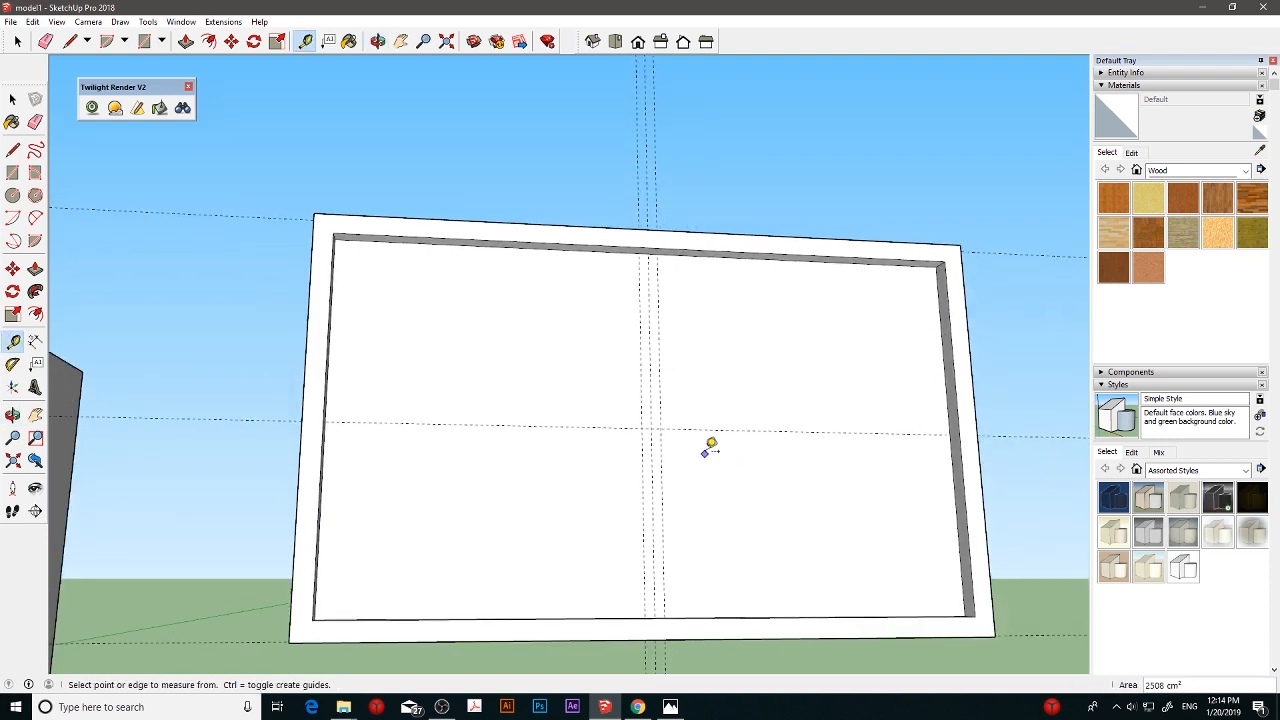
{"action": "left_click", "coordinate": [709, 428]}
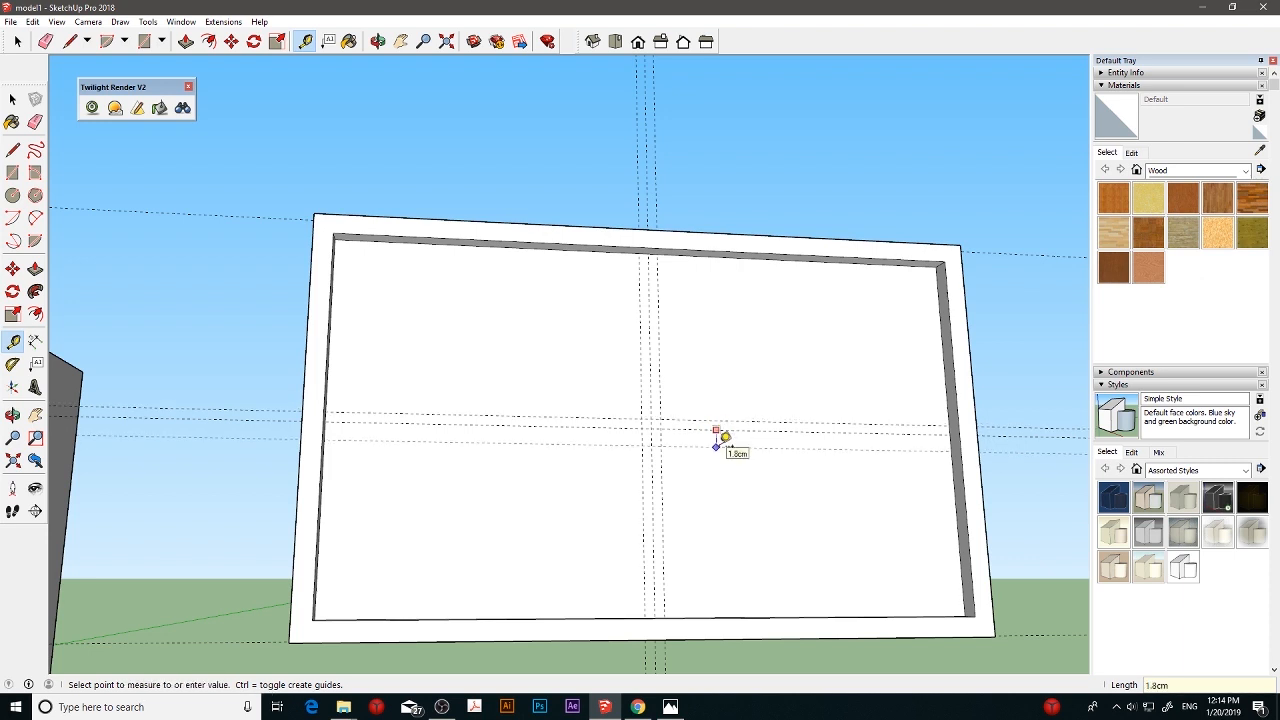
{"action": "left_click", "coordinate": [716, 442]}
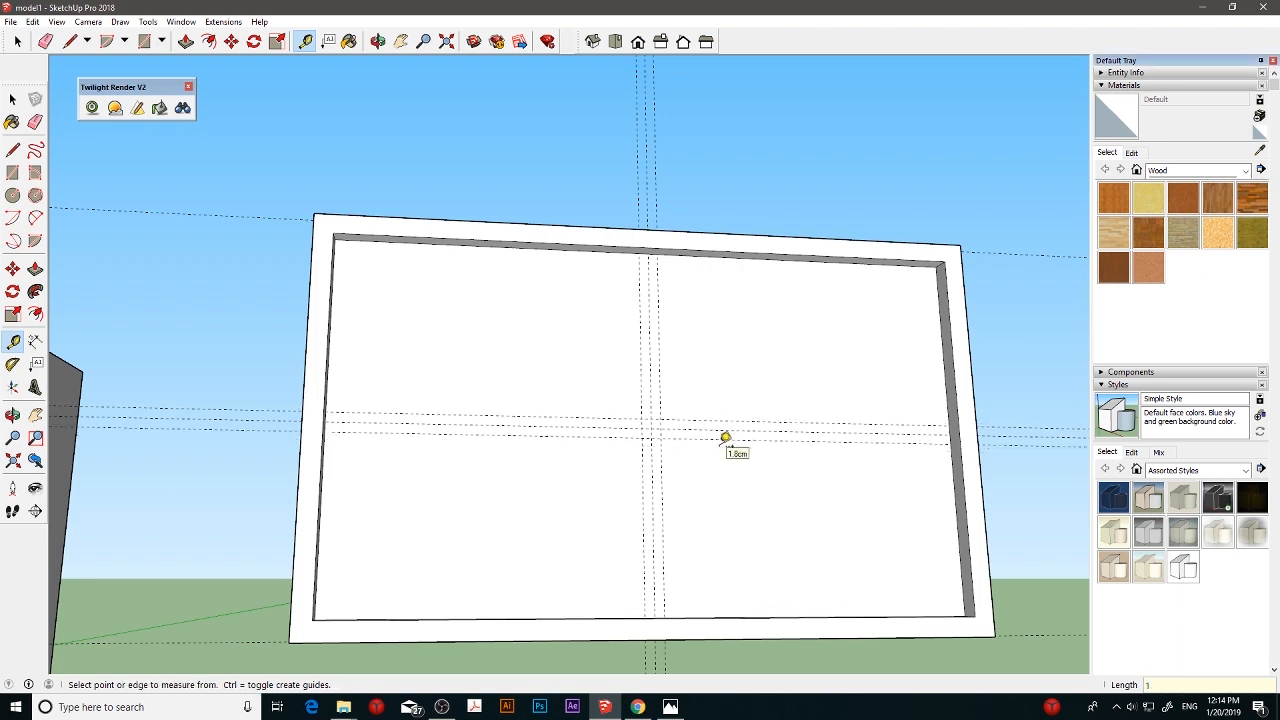
- Draw a 38 by 2 cm vertical rectangle and a 2 cm high horizontal one across the recessed face between the outer guides
{"action": "left_click", "coordinate": [12, 172]}
{"action": "left_click", "coordinate": [647, 253]}
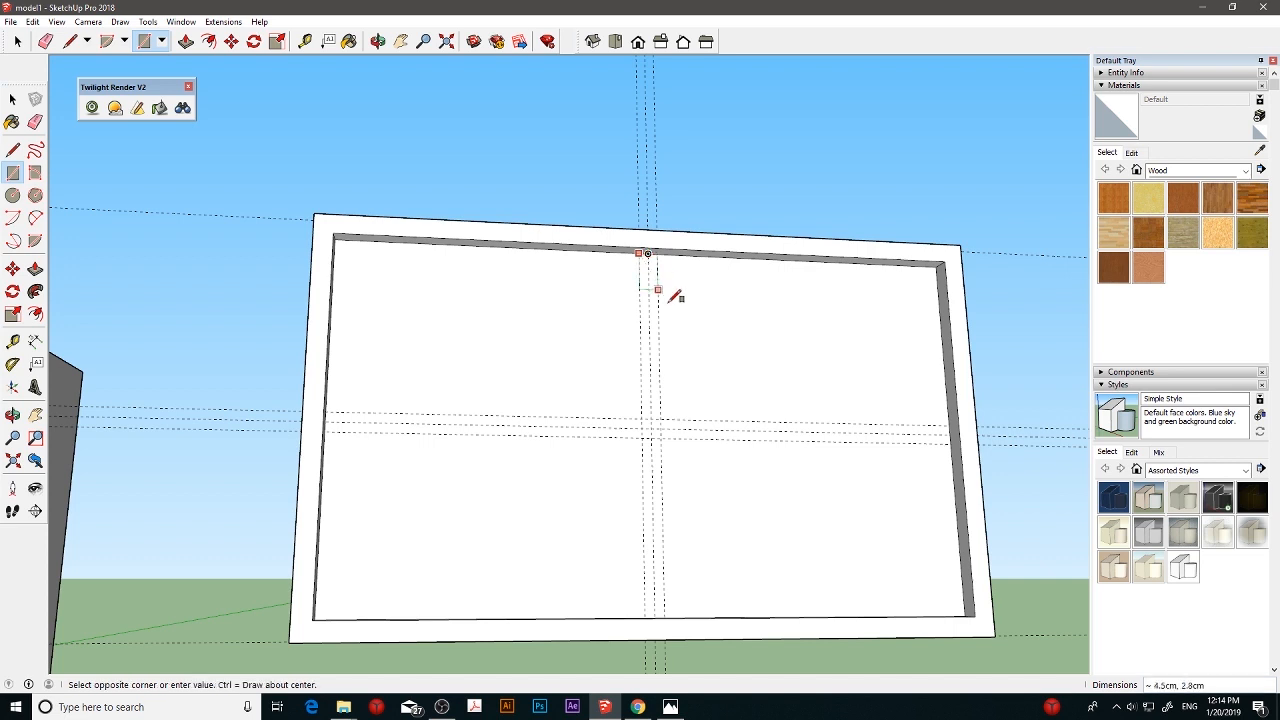
{"action": "left_click", "coordinate": [665, 615]}
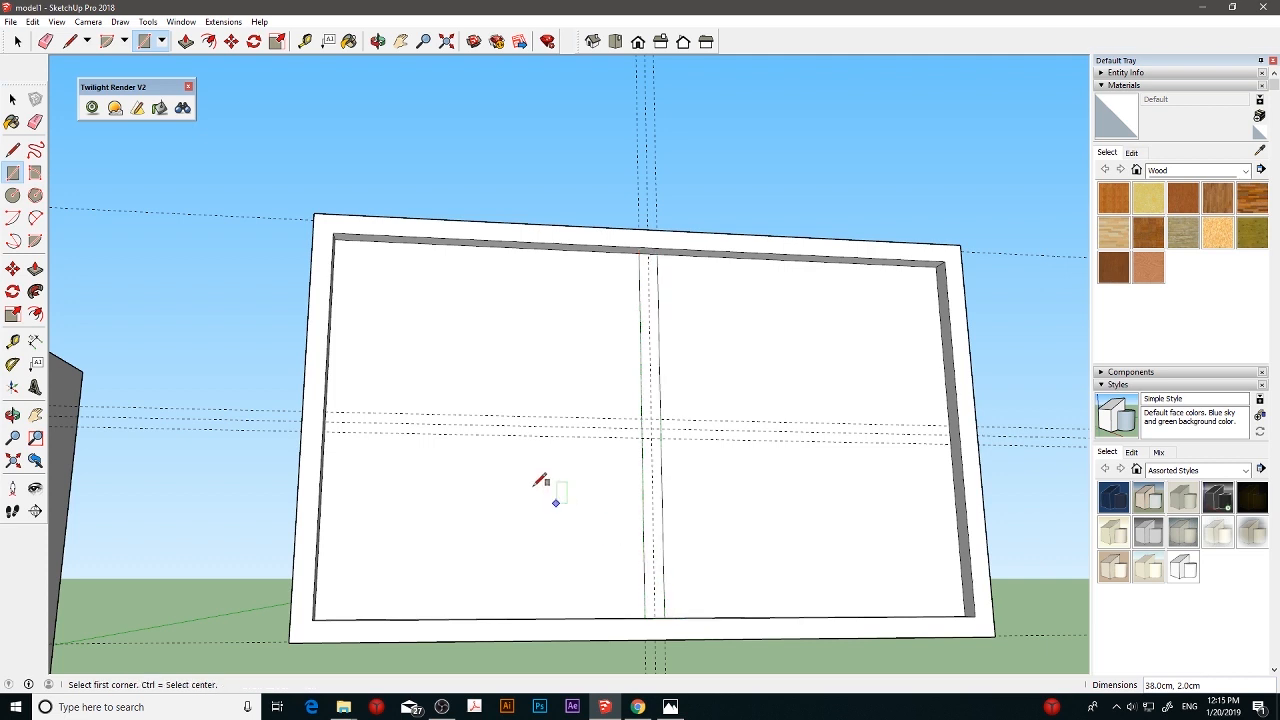
{"action": "left_click", "coordinate": [325, 410]}
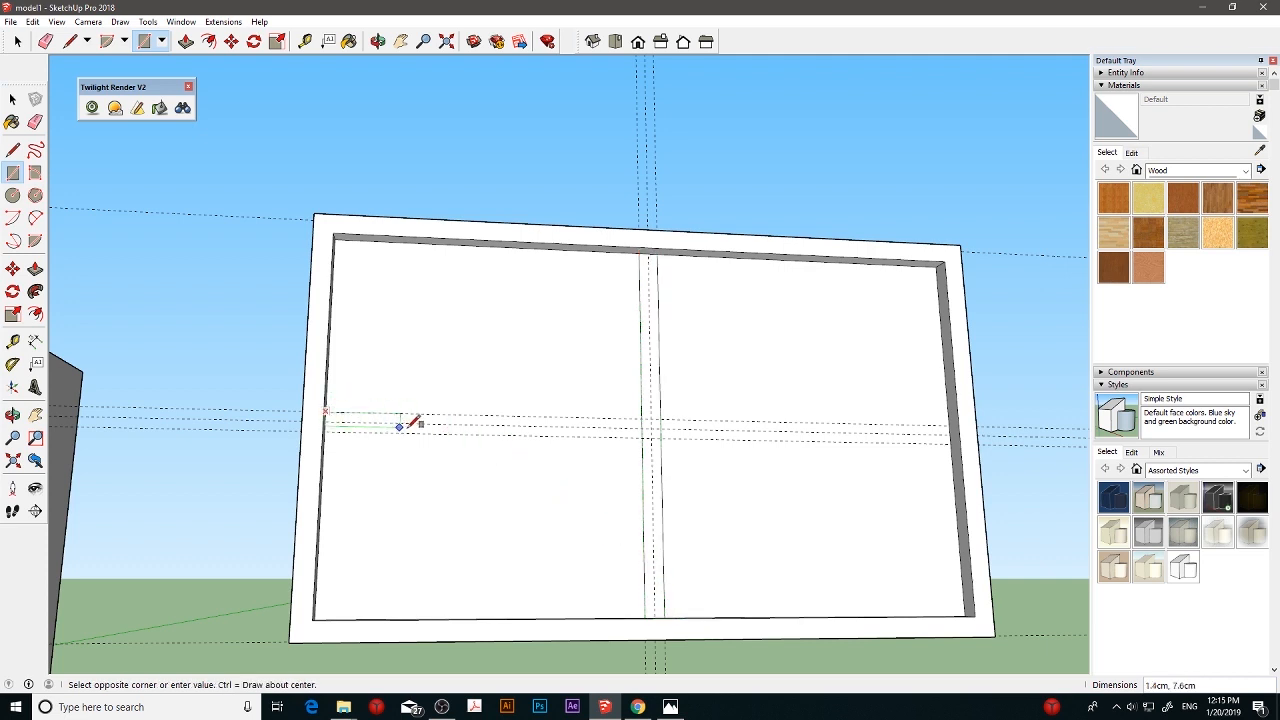
{"action": "left_click", "coordinate": [951, 437]}
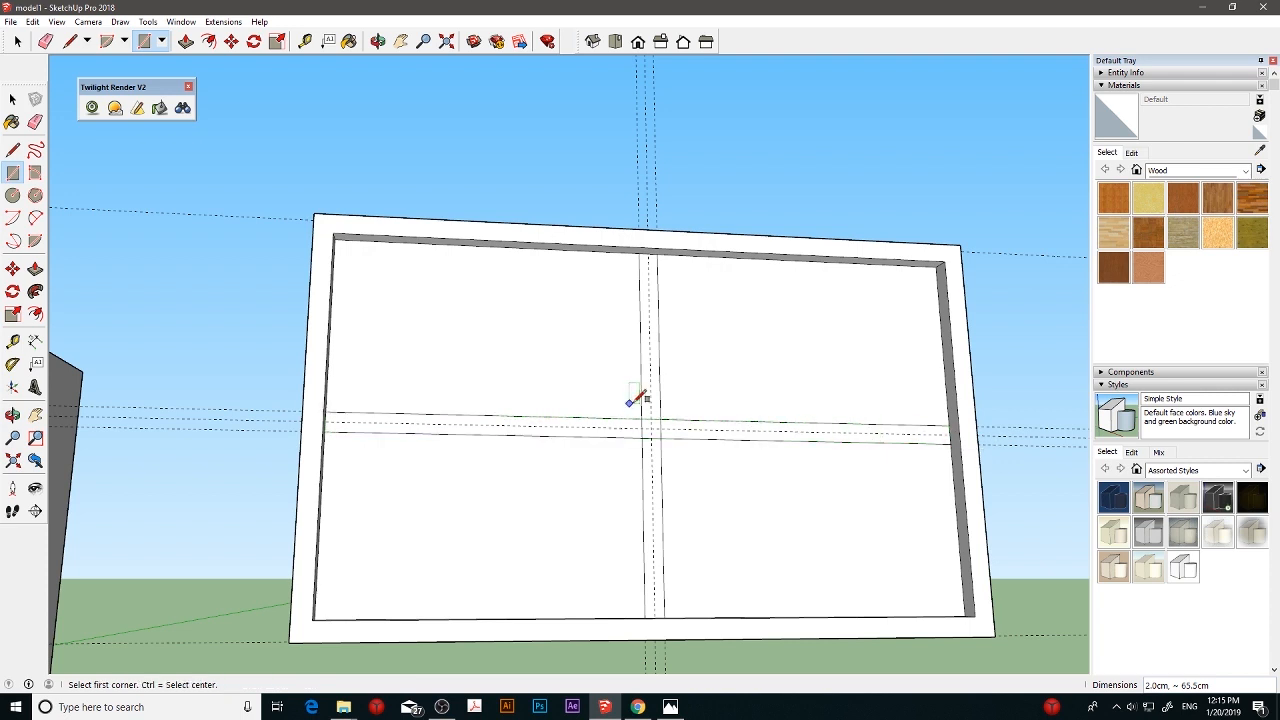
{"action": "left_click", "coordinate": [35, 268]}
{"action": "left_click", "coordinate": [647, 369]}
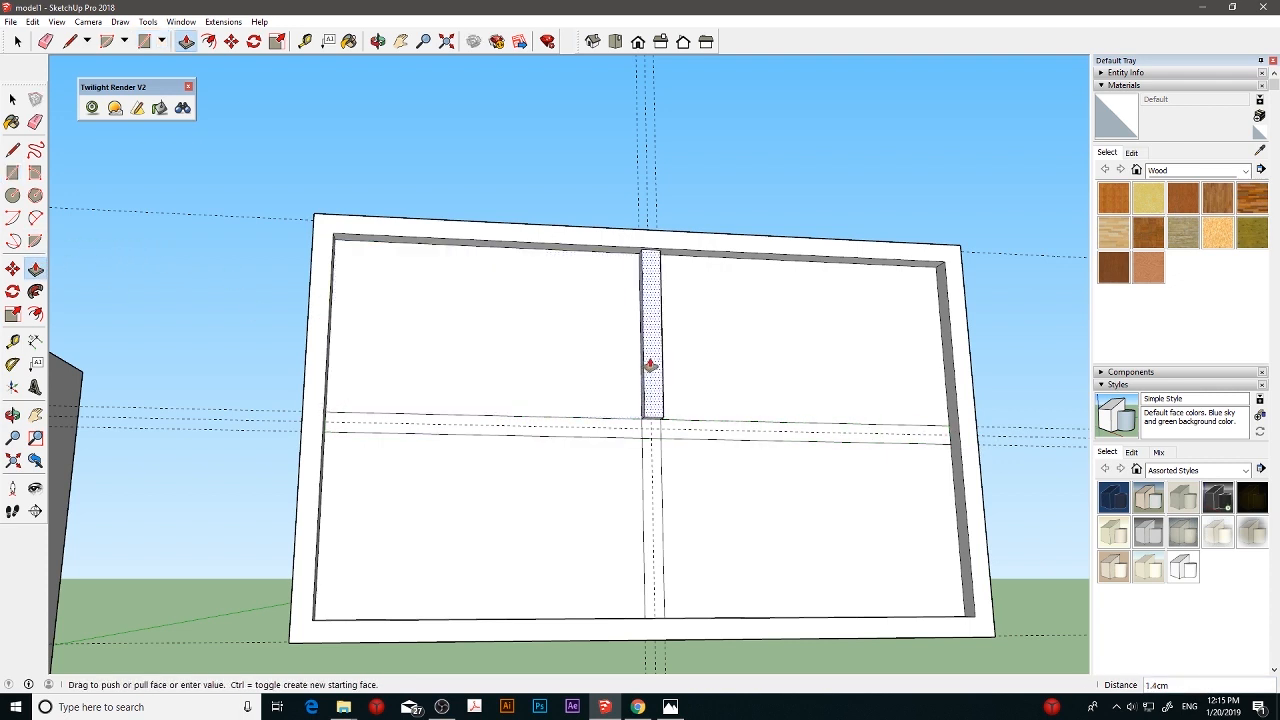
{"action": "left_click", "coordinate": [650, 365]}
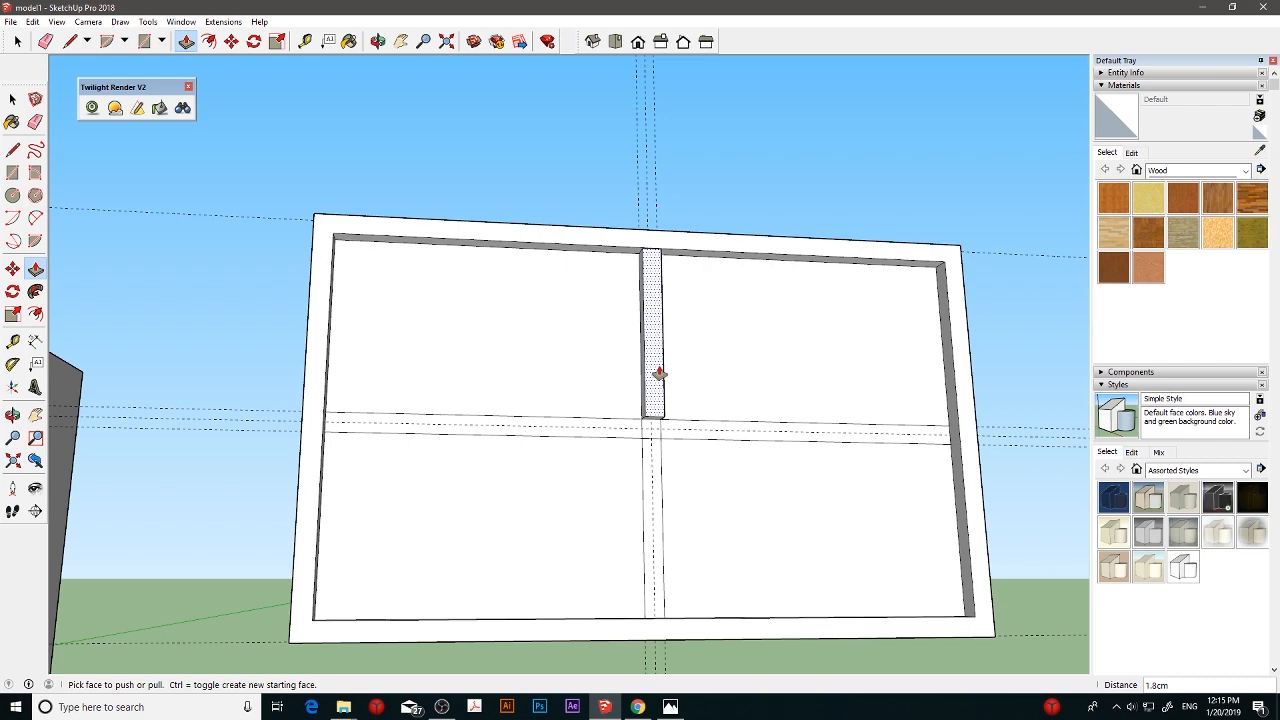
{"action": "key", "text": "super+x"}
{"action": "left_click", "coordinate": [731, 715]}
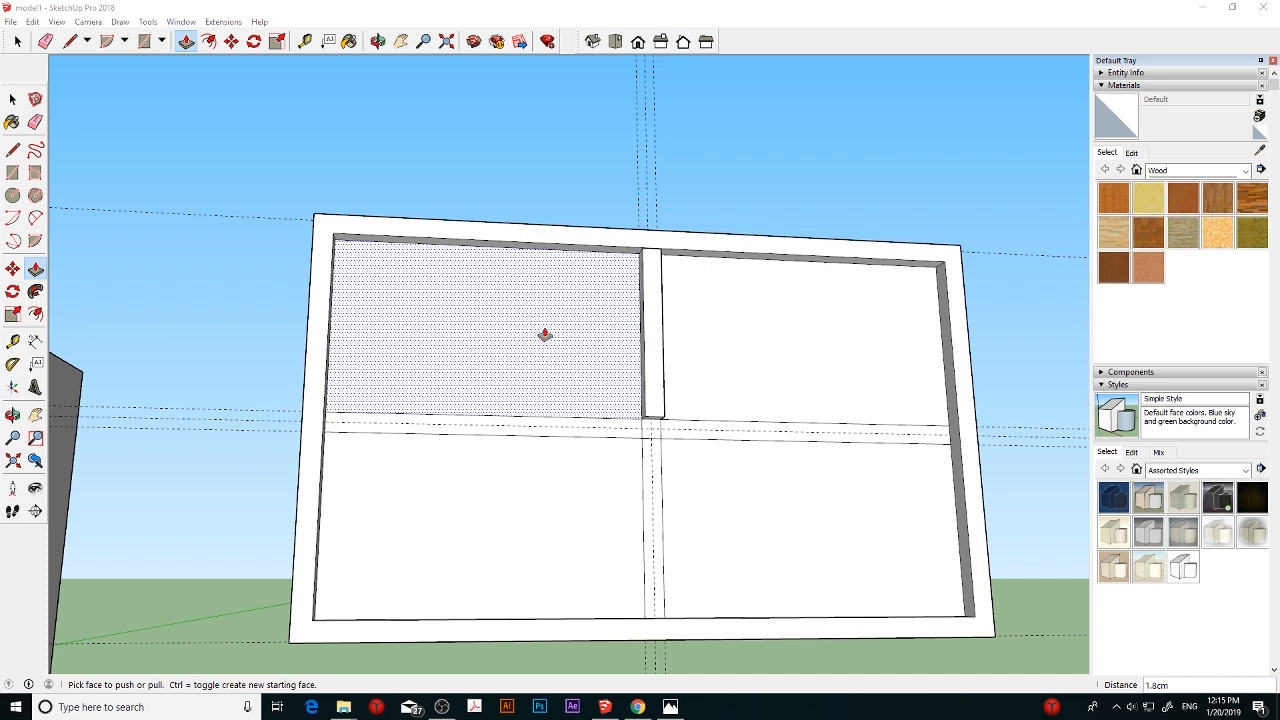
{"action": "left_click", "coordinate": [657, 349]}
{"action": "left_click", "coordinate": [659, 347]}
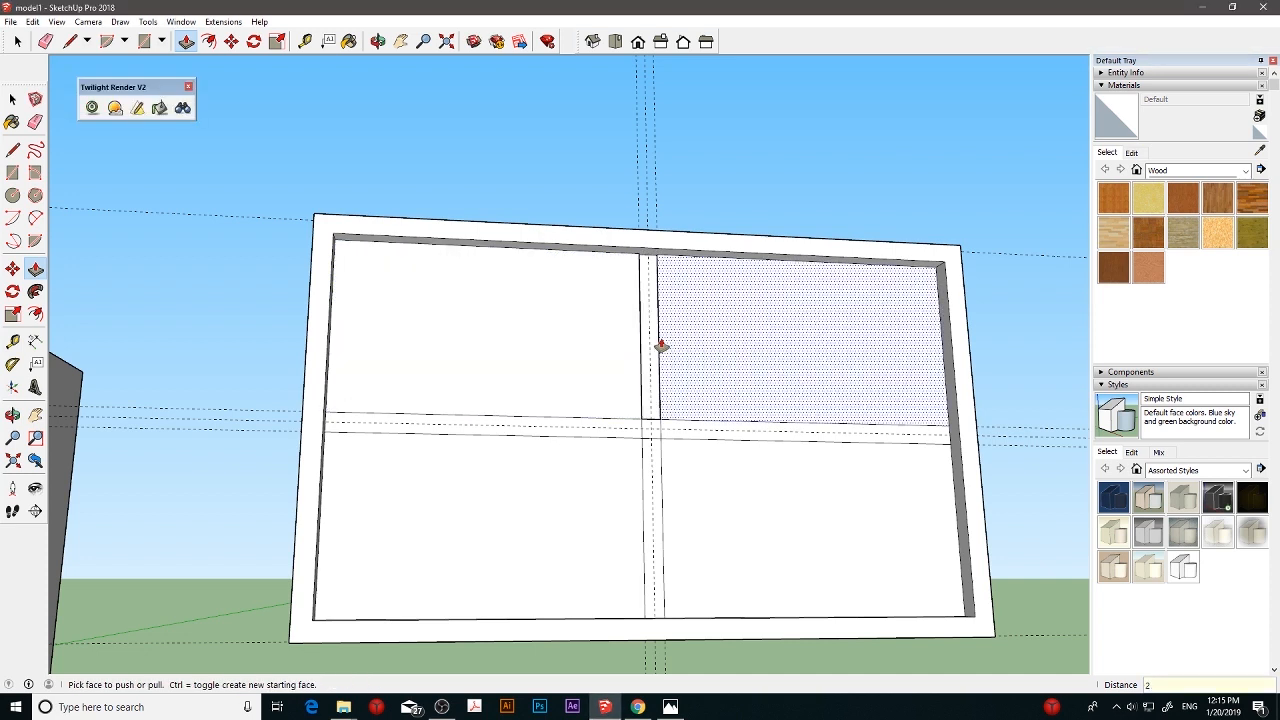
{"action": "left_click", "coordinate": [660, 346]}
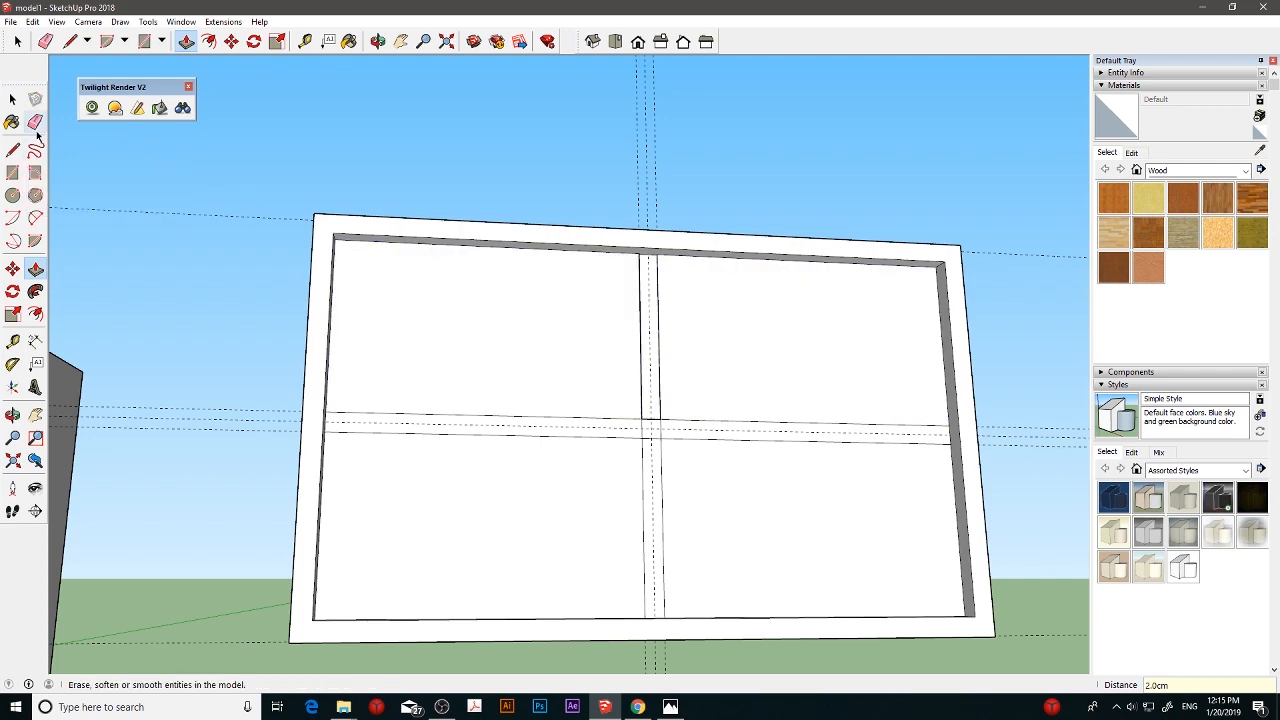
- Erase the outer guides and the lines inside the bars' crossing, and pull the merged cross out 2 cm to the frame
{"action": "left_click", "coordinate": [35, 123]}
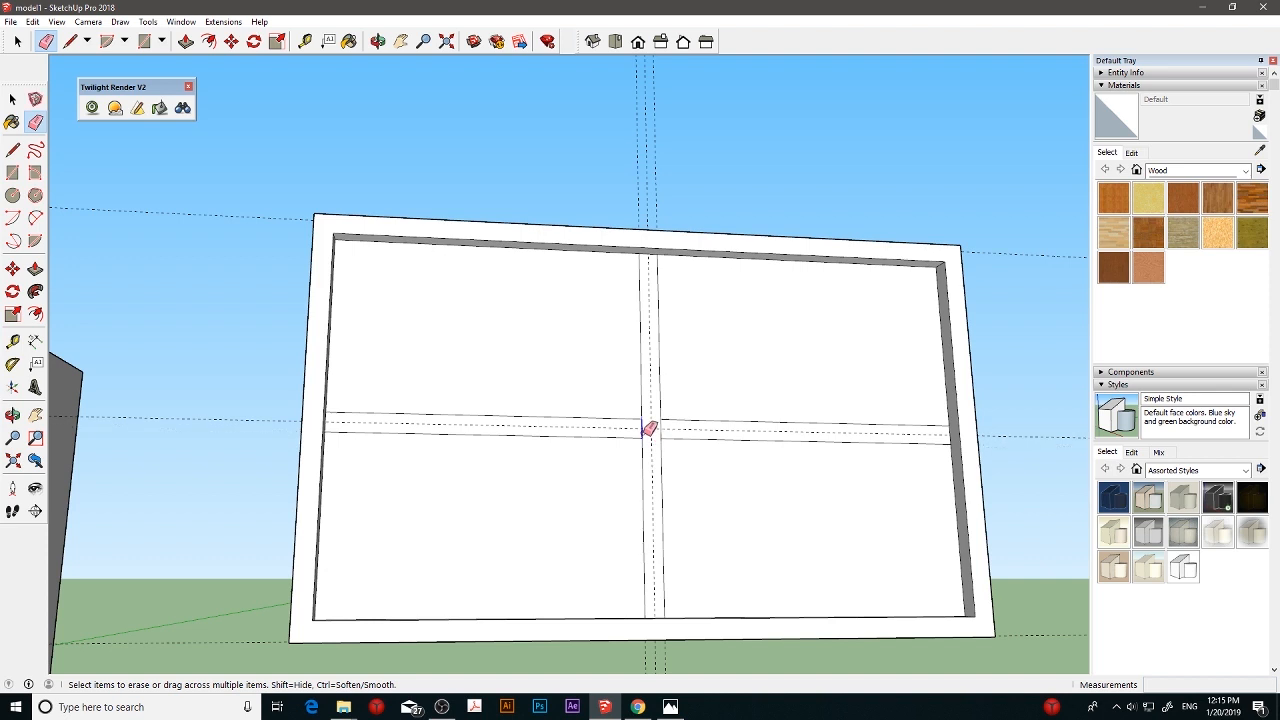
{"action": "mouse_move", "coordinate": [650, 428]}
{"action": "left_mouse_down"}
{"action": "mouse_move", "coordinate": [669, 428]}
{"action": "mouse_move", "coordinate": [604, 428]}
{"action": "left_mouse_up"}
{"action": "left_click", "coordinate": [35, 269]}
{"action": "left_click", "coordinate": [657, 399]}
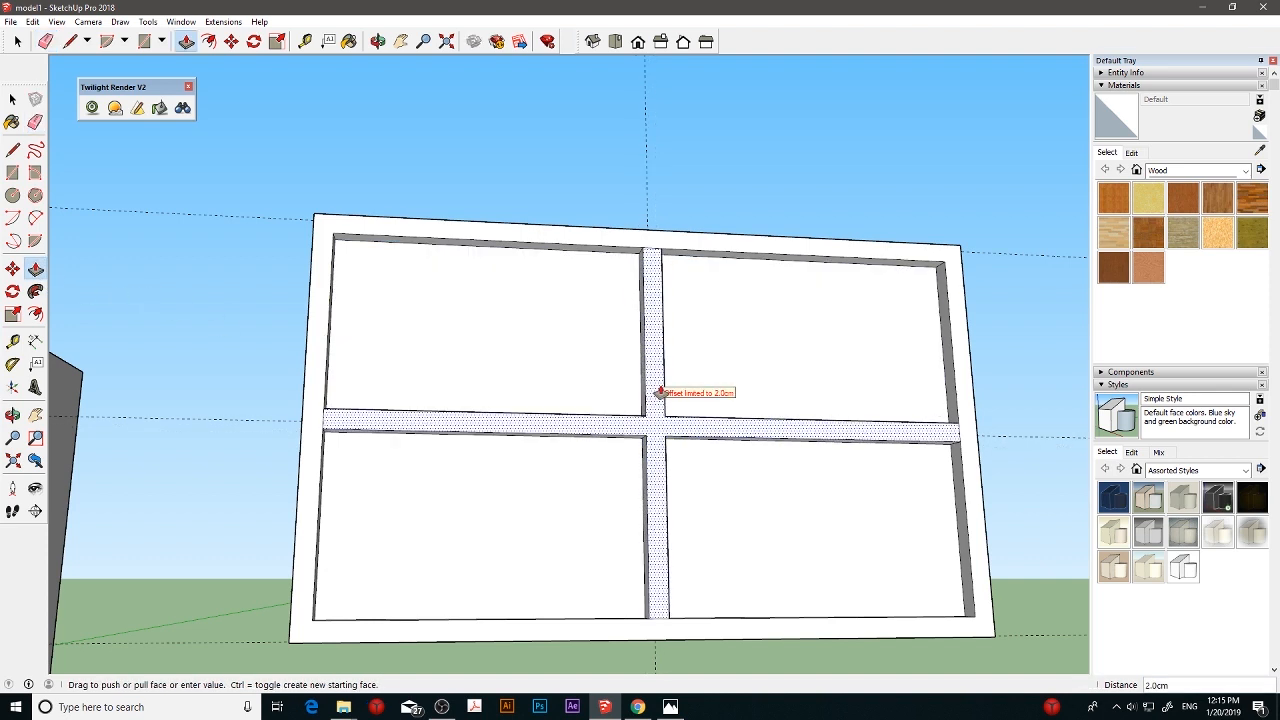
{"action": "left_click", "coordinate": [658, 392]}
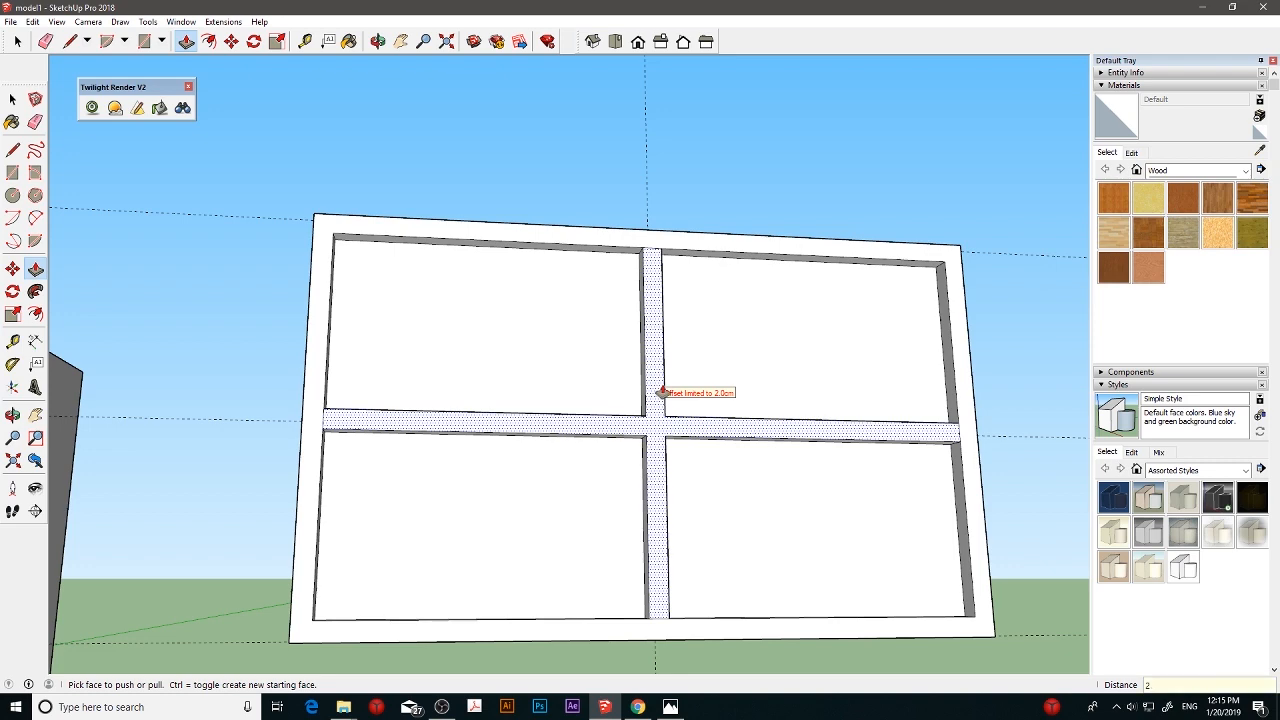
{"action": "left_click", "coordinate": [661, 392]}
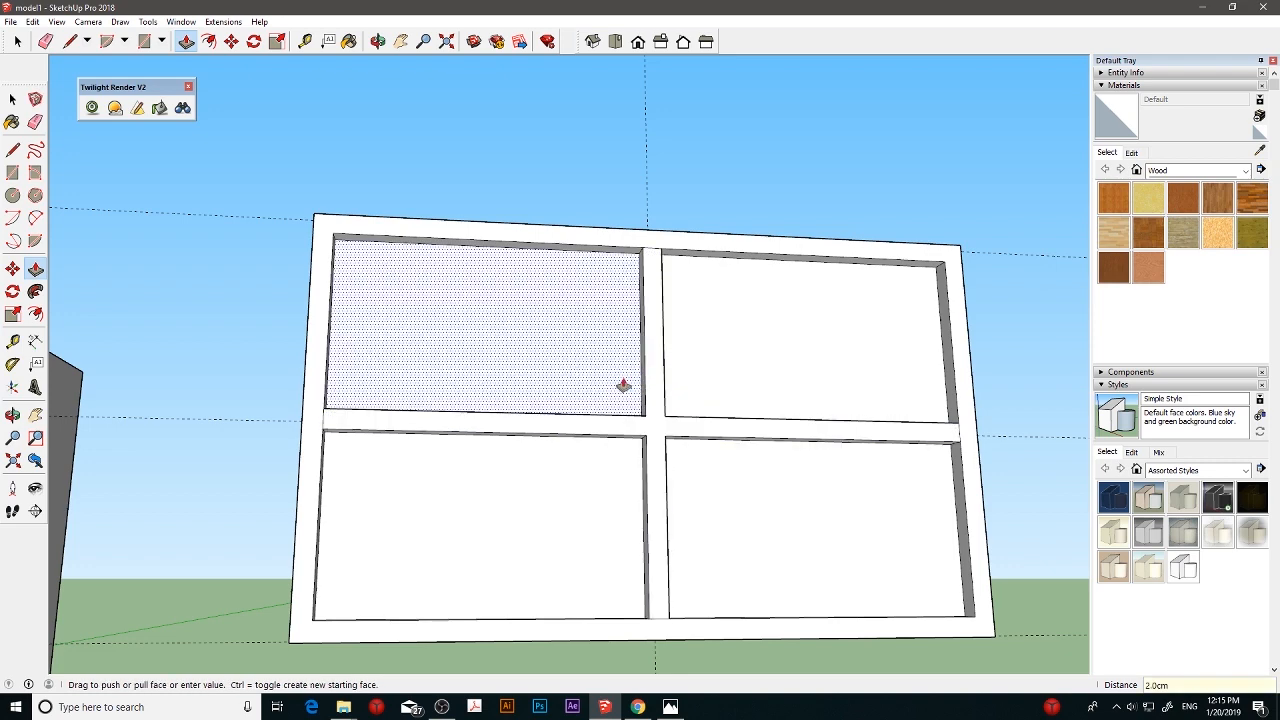
{"action": "middle_click_drag", "start_coordinate": [451, 323], "coordinate": [422, 378]}
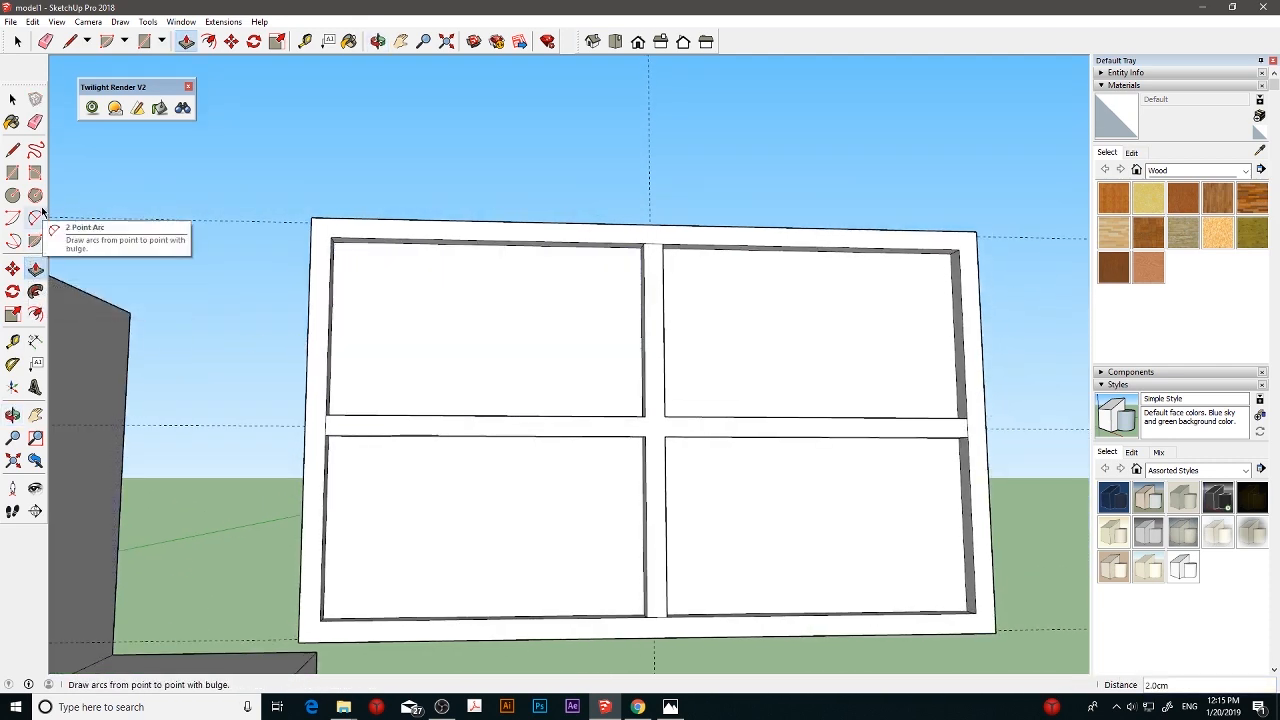
{"action": "left_click", "coordinate": [467, 347]}
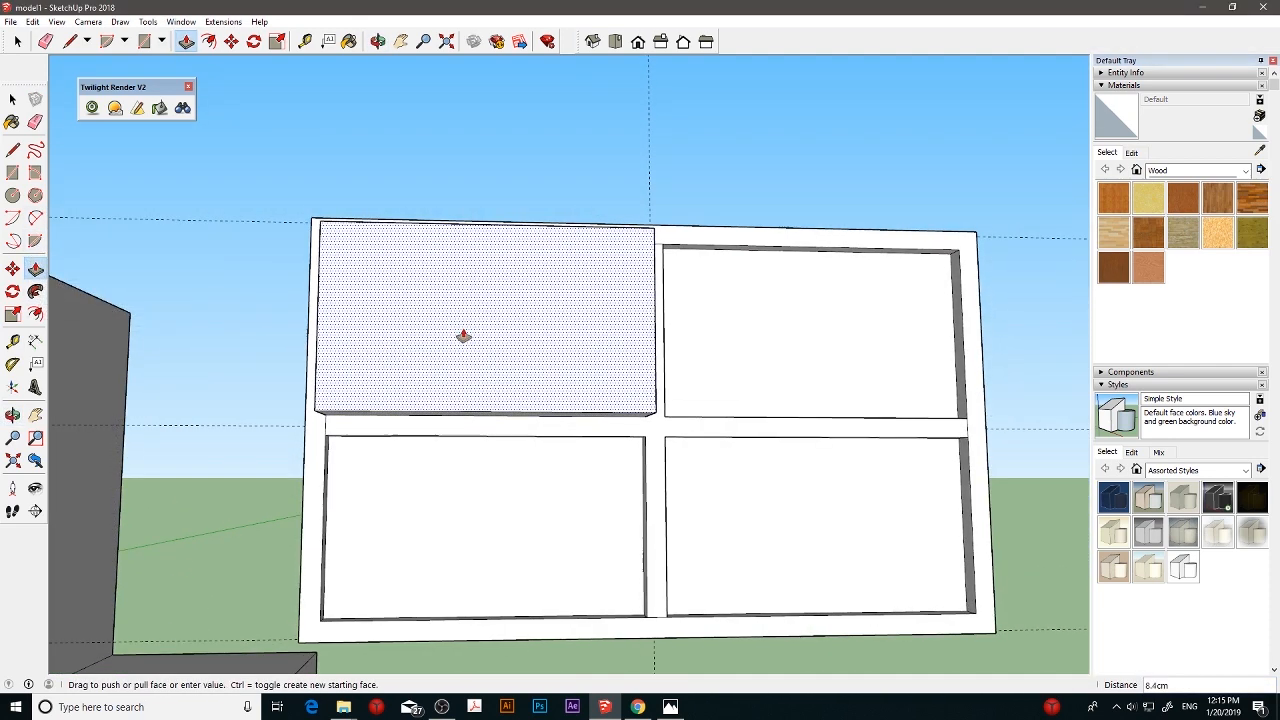
{"action": "left_click", "coordinate": [464, 336]}
{"action": "key", "text": "ctrl+z"}
- Offset the outlines of the upper-left and lower-left window panes 1 cm inward
{"action": "key", "text": "f"}
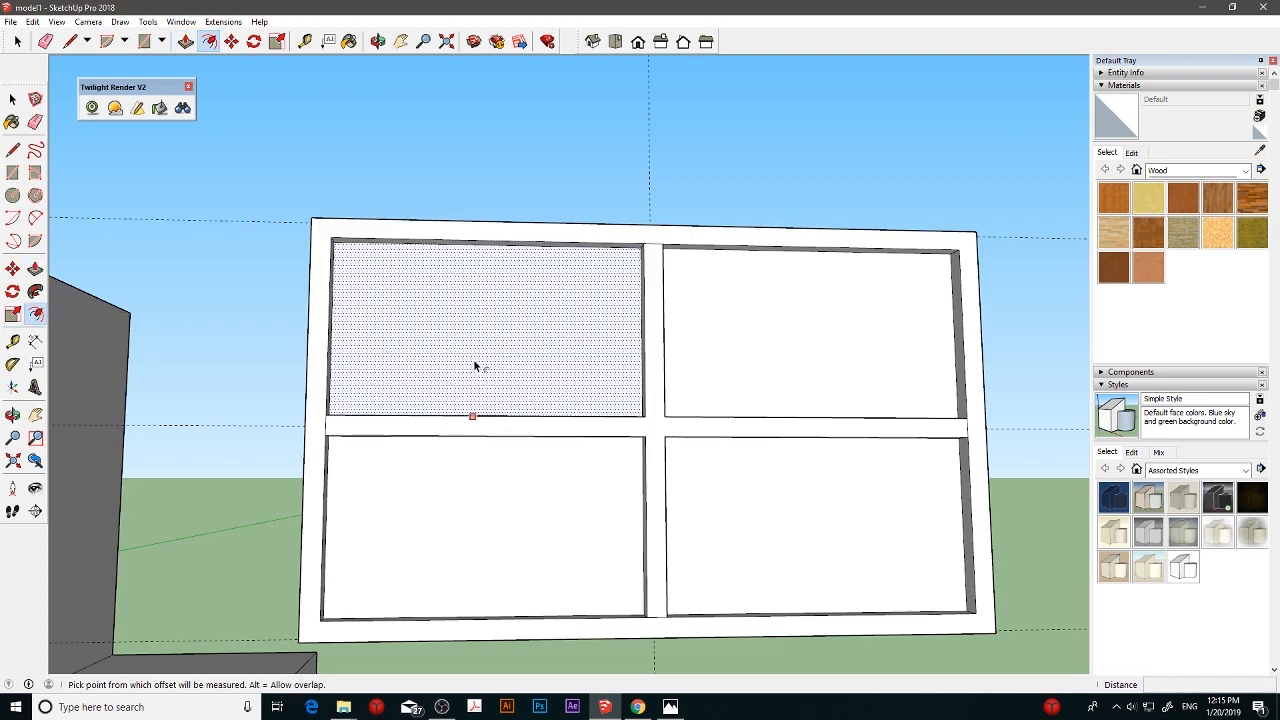
{"action": "left_click", "coordinate": [473, 359]}
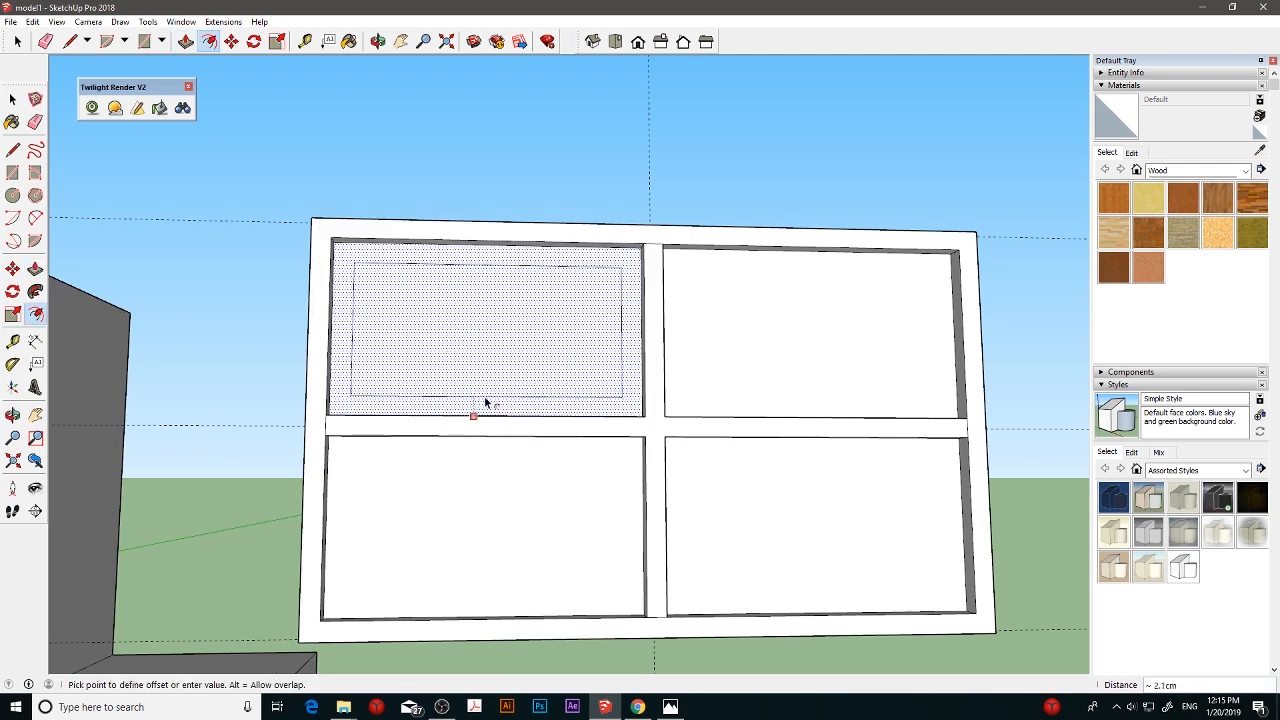
{"action": "left_click", "coordinate": [490, 397]}
{"action": "key", "text": "Return"}
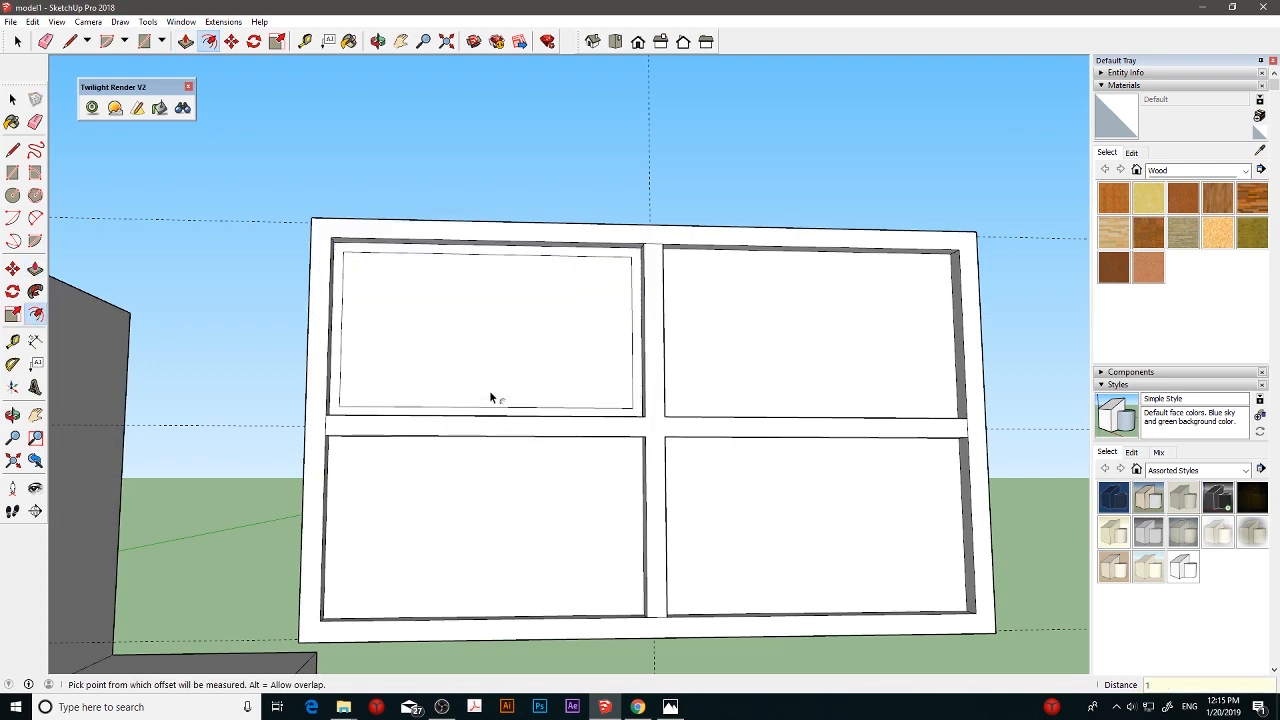
{"action": "left_click", "coordinate": [502, 437]}
{"action": "left_click", "coordinate": [504, 487]}
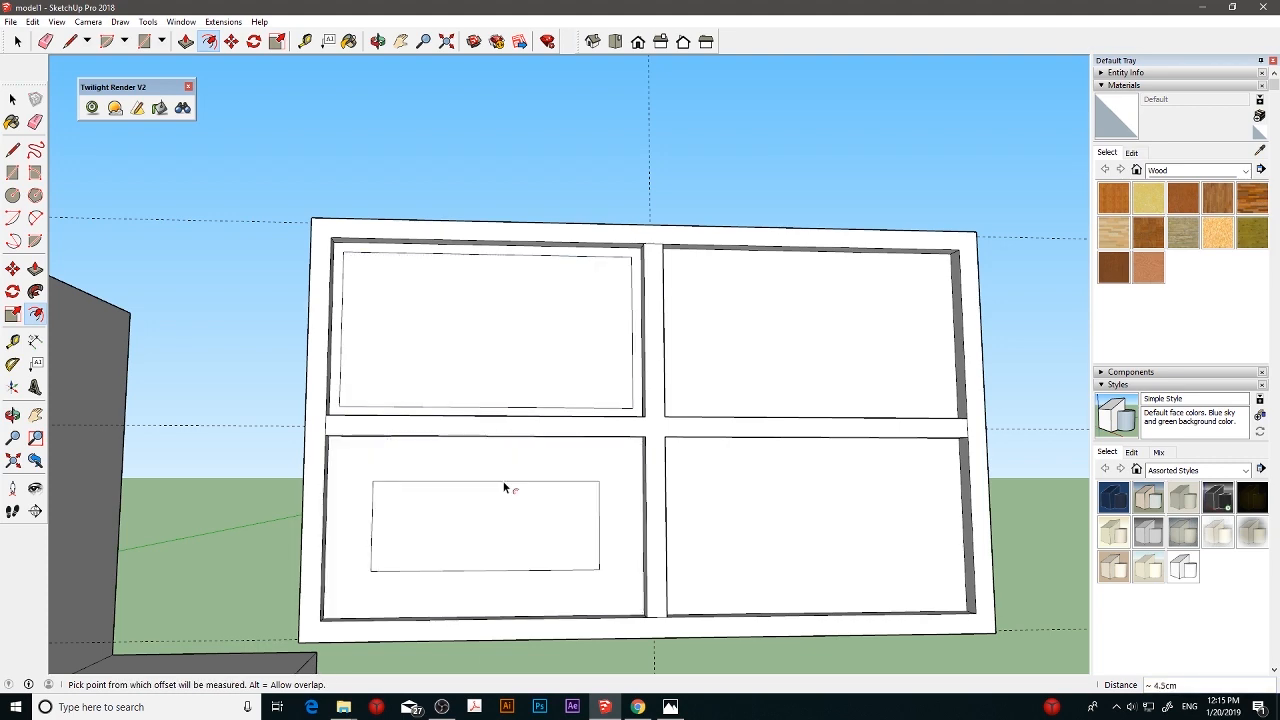
{"action": "type", "text": "1"}
{"action": "key", "text": "Return"}
- Offset the outlines of the upper-right and lower-right window panes 1 cm inward
{"action": "left_click", "coordinate": [702, 341]}
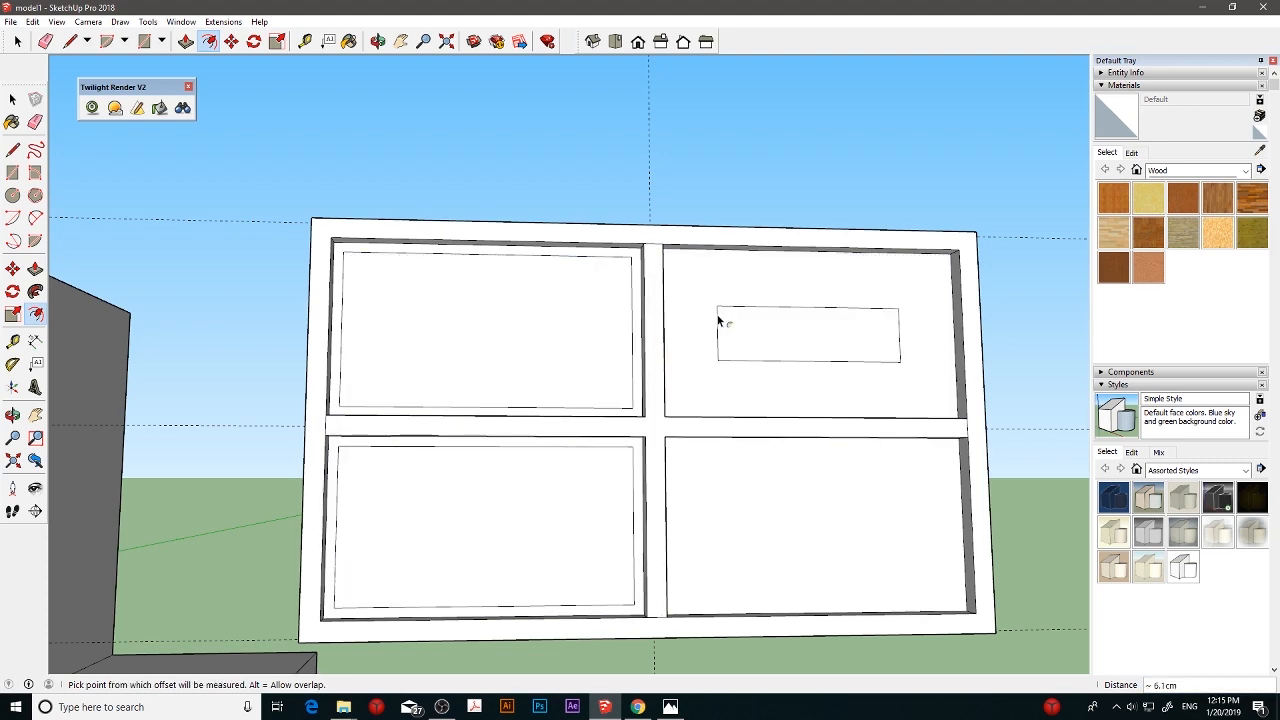
{"action": "key", "text": "Return"}
{"action": "left_click", "coordinate": [722, 474]}
{"action": "left_click", "coordinate": [718, 474]}
{"action": "type", "text": "1"}
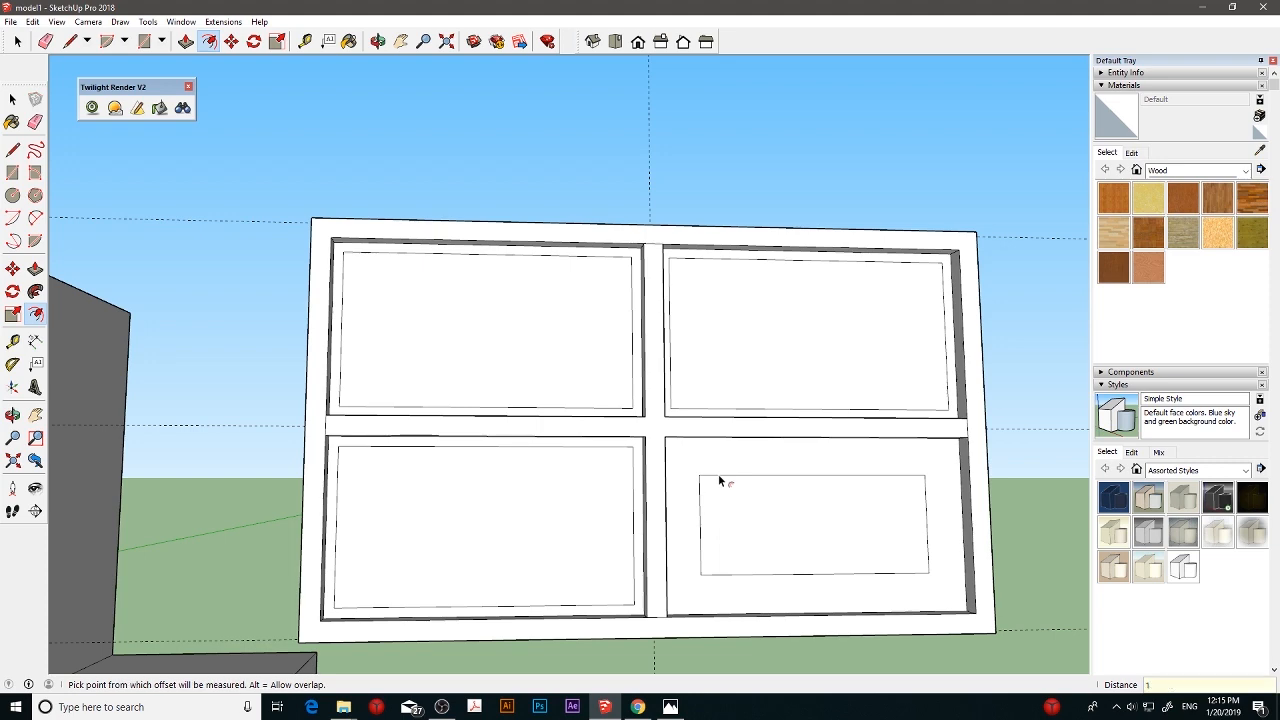
{"action": "key", "text": "Return"}
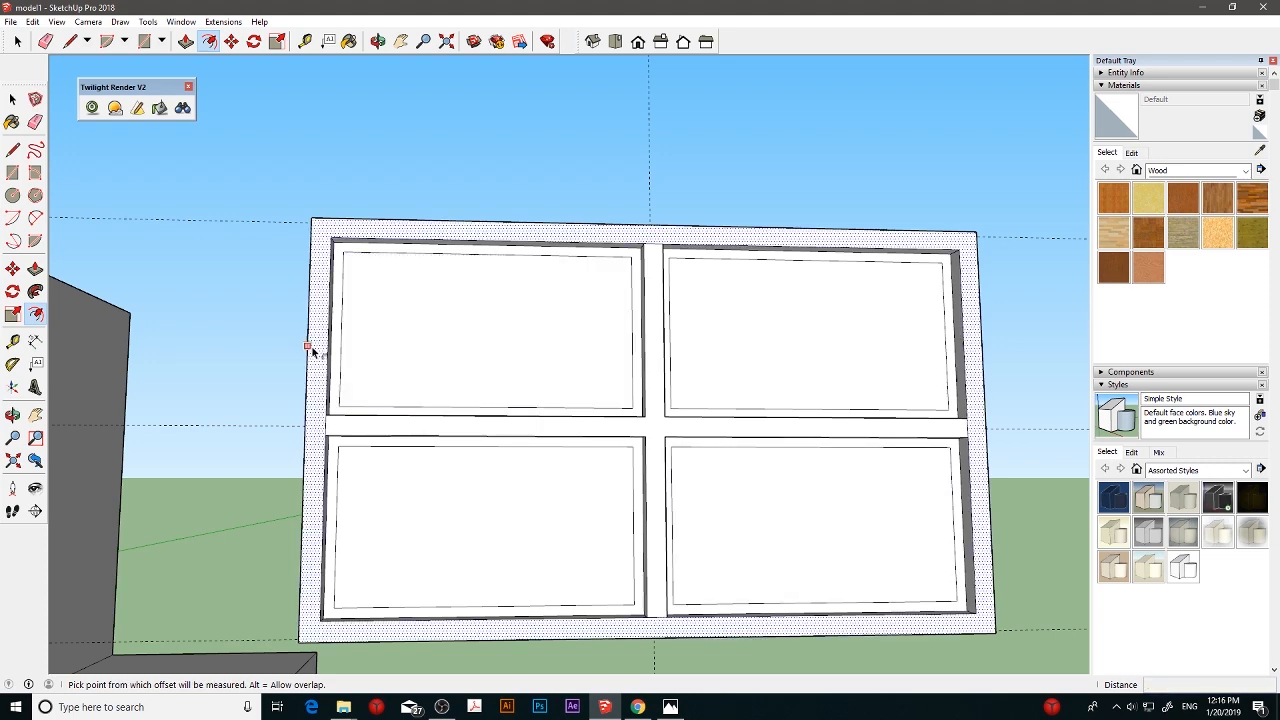
- Erase the seams where the cross bars meet the frame, and pull the two left panes' narrow borders out 1 cm
{"action": "left_click", "coordinate": [35, 121]}
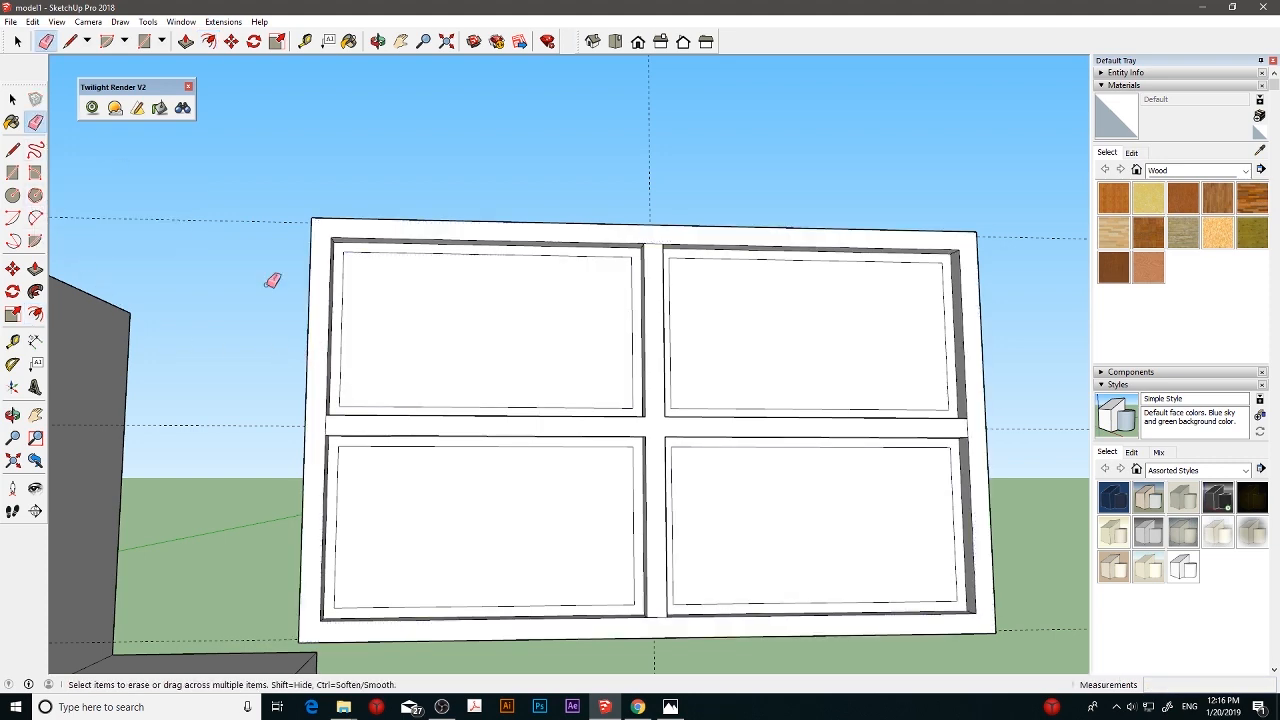
{"action": "left_click", "coordinate": [969, 427]}
{"action": "left_click", "coordinate": [35, 268]}
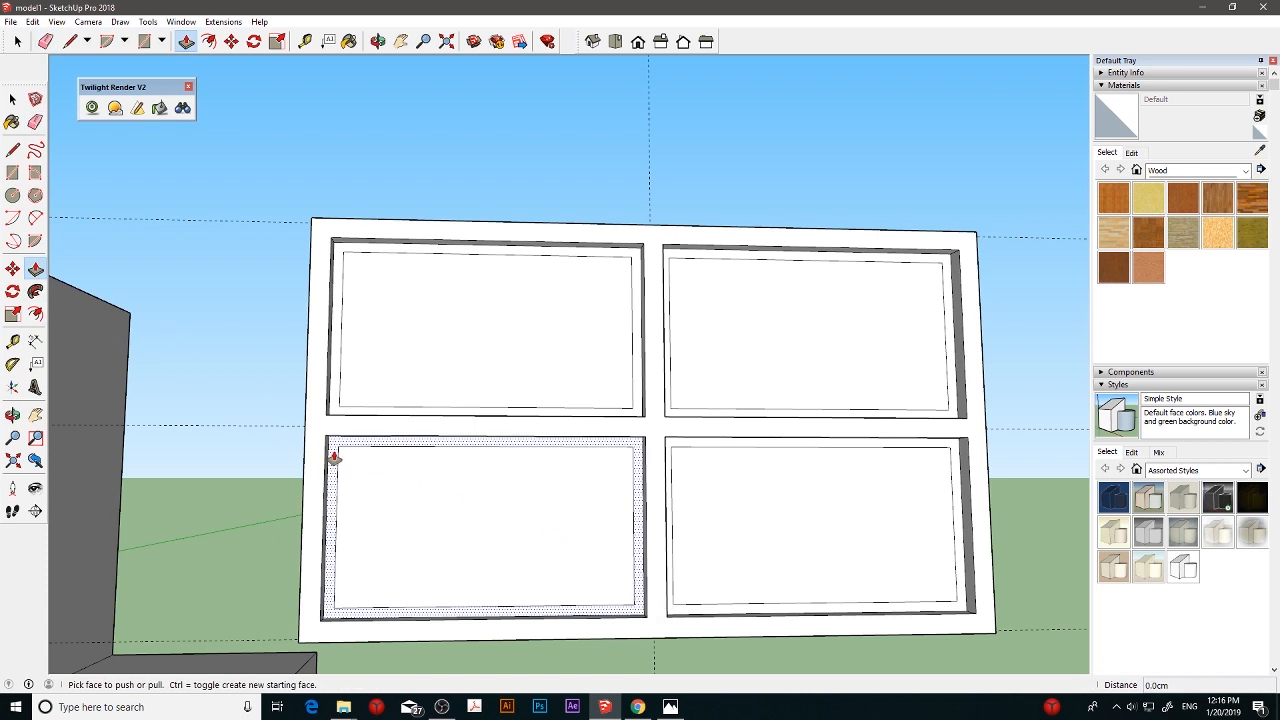
{"action": "left_click", "coordinate": [333, 457]}
{"action": "left_click", "coordinate": [333, 457]}
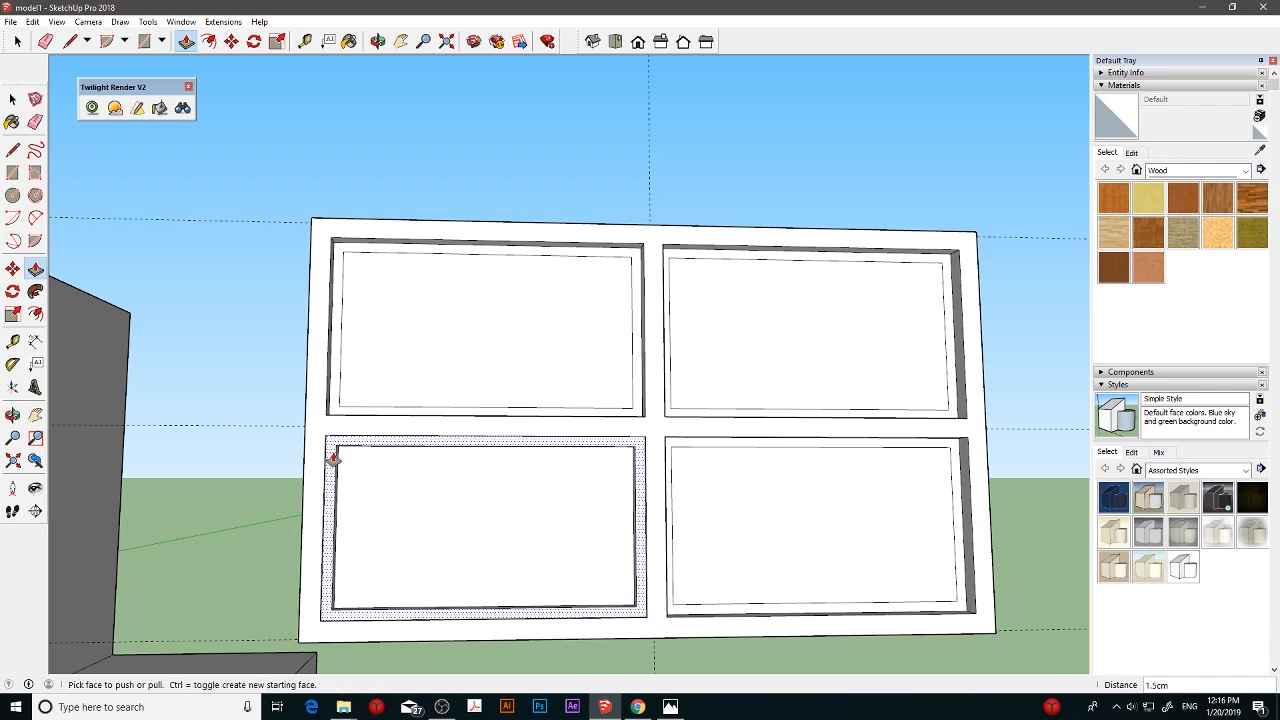
{"action": "type", "text": "0.8"}
{"action": "key", "text": "Return"}
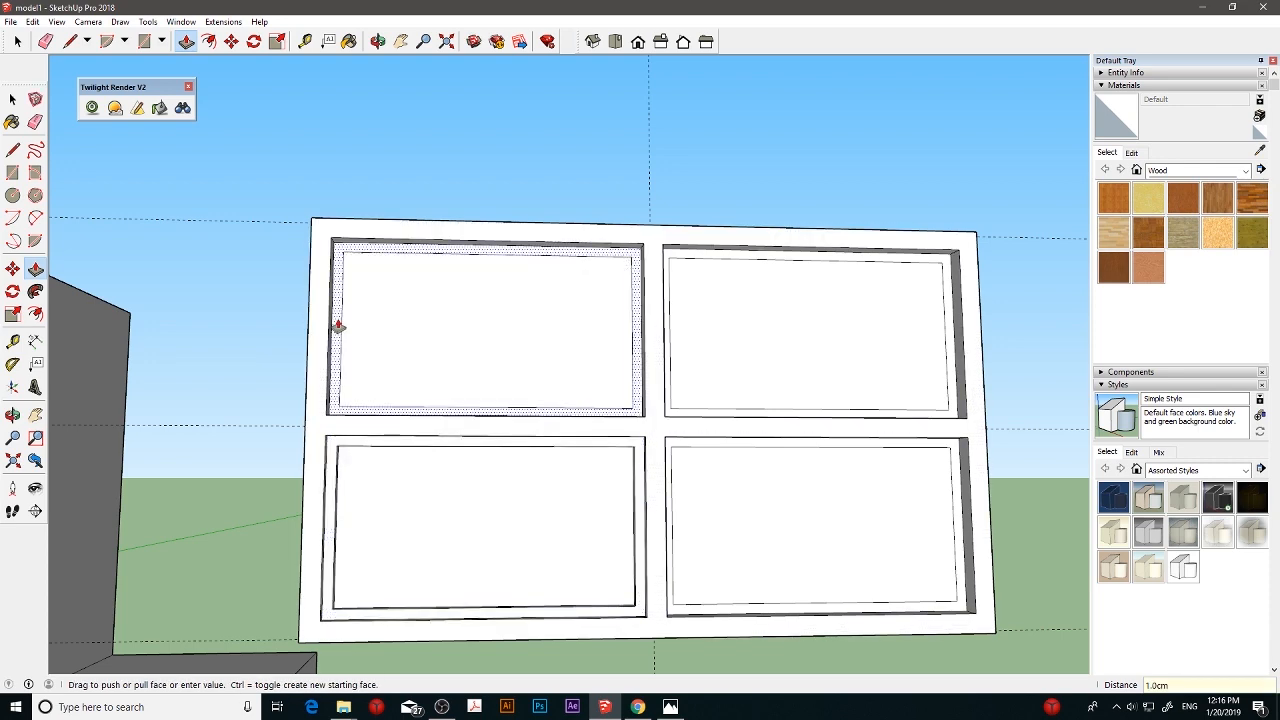
{"action": "double_click", "coordinate": [335, 326]}
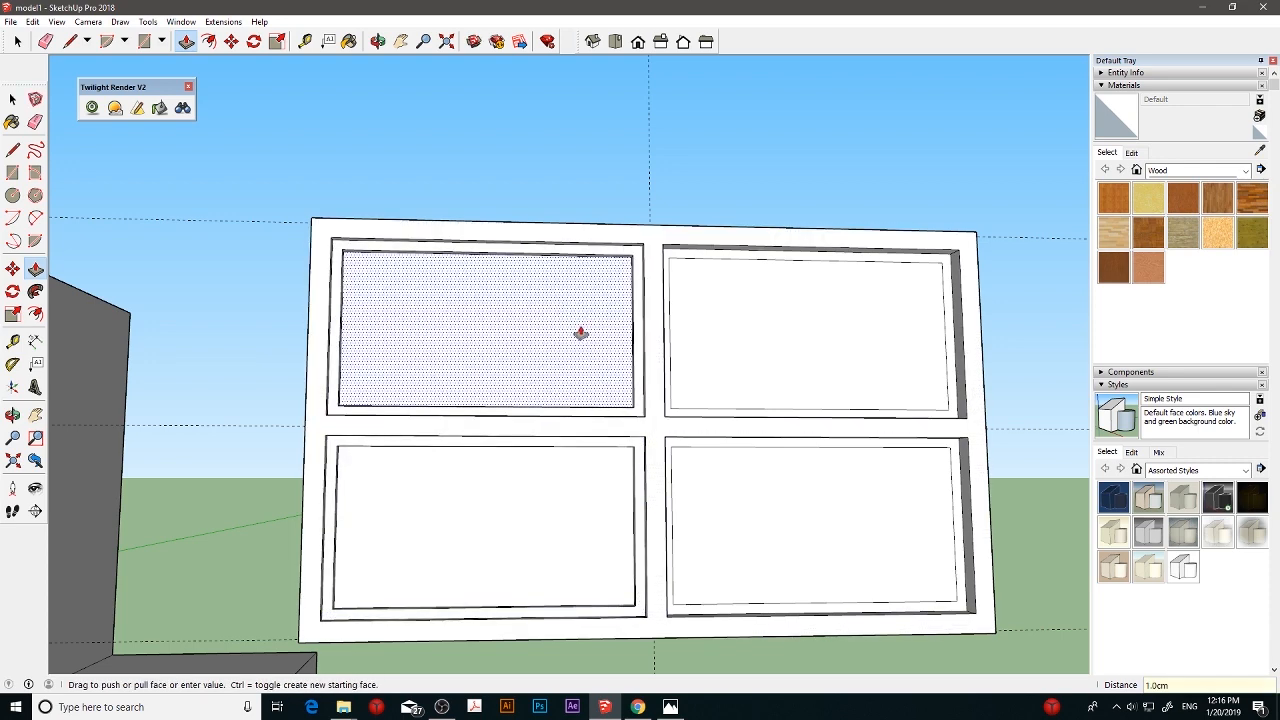
- Pull the narrow borders of the two right window panes out 1 cm
{"action": "middle_click_drag", "start_coordinate": [674, 340], "coordinate": [641, 382]}
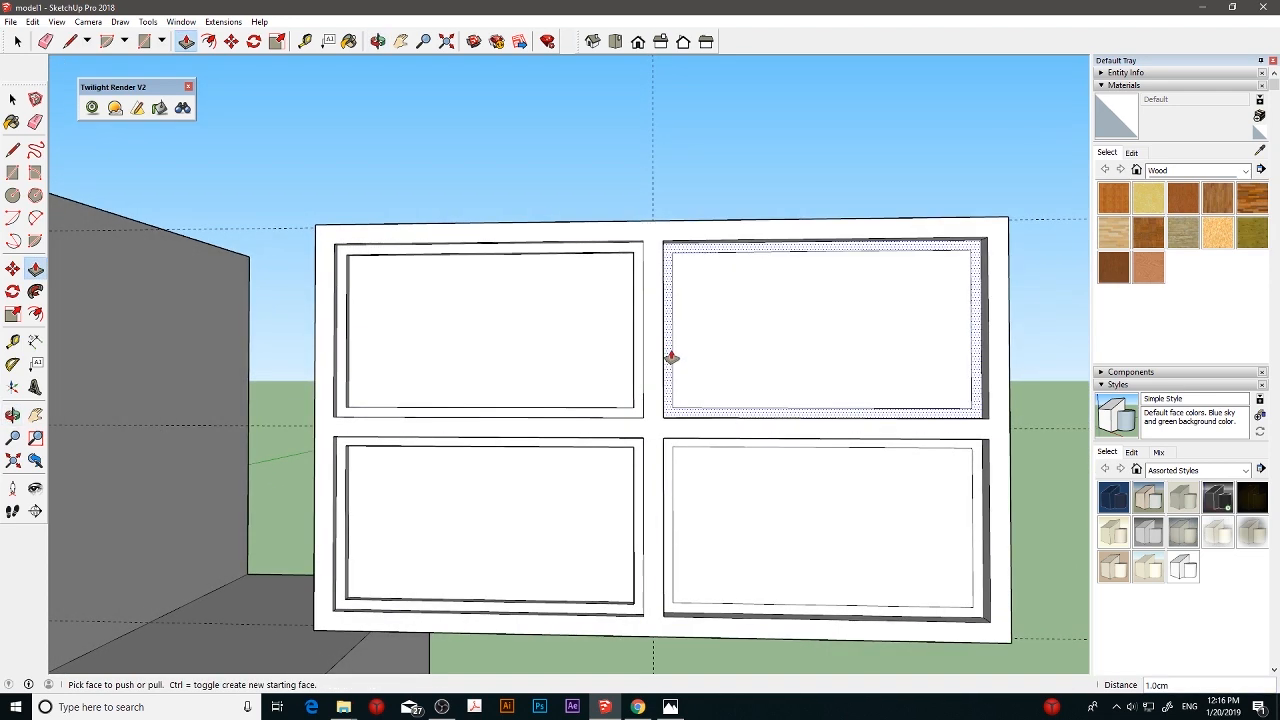
{"action": "left_click", "coordinate": [671, 359]}
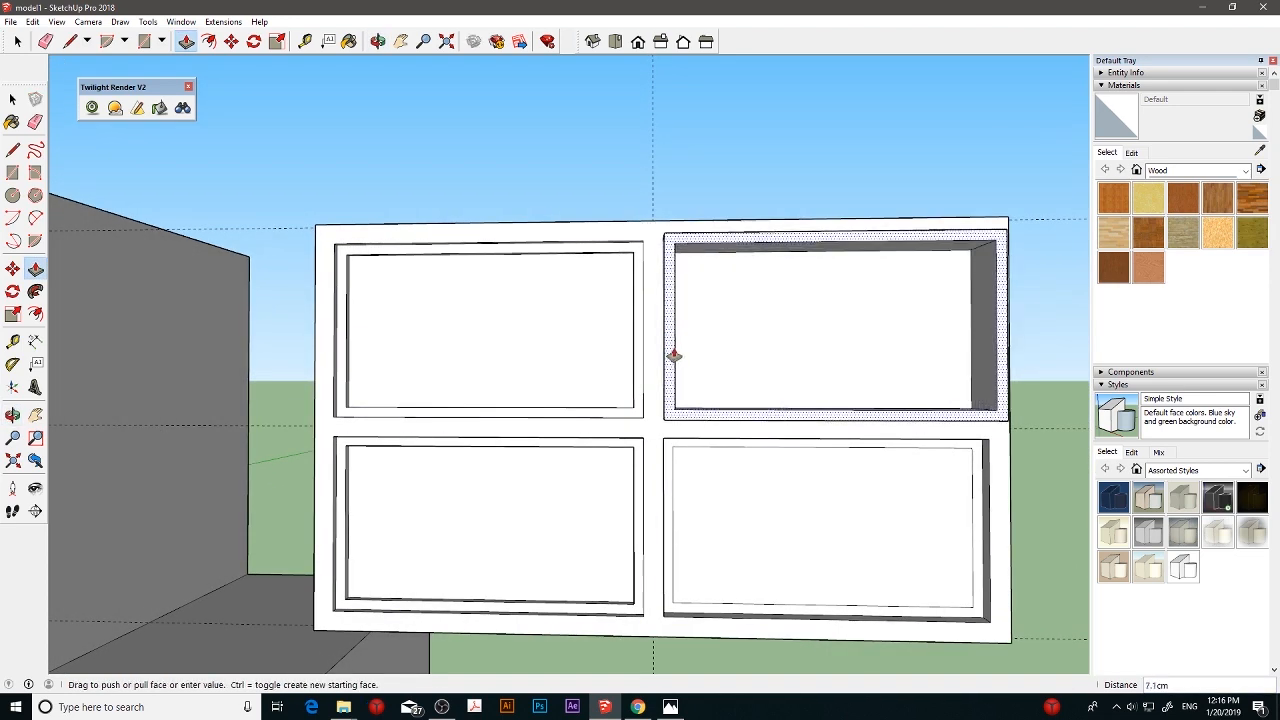
{"action": "left_click", "coordinate": [674, 358]}
{"action": "type", "text": "1"}
{"action": "key", "text": "Return"}
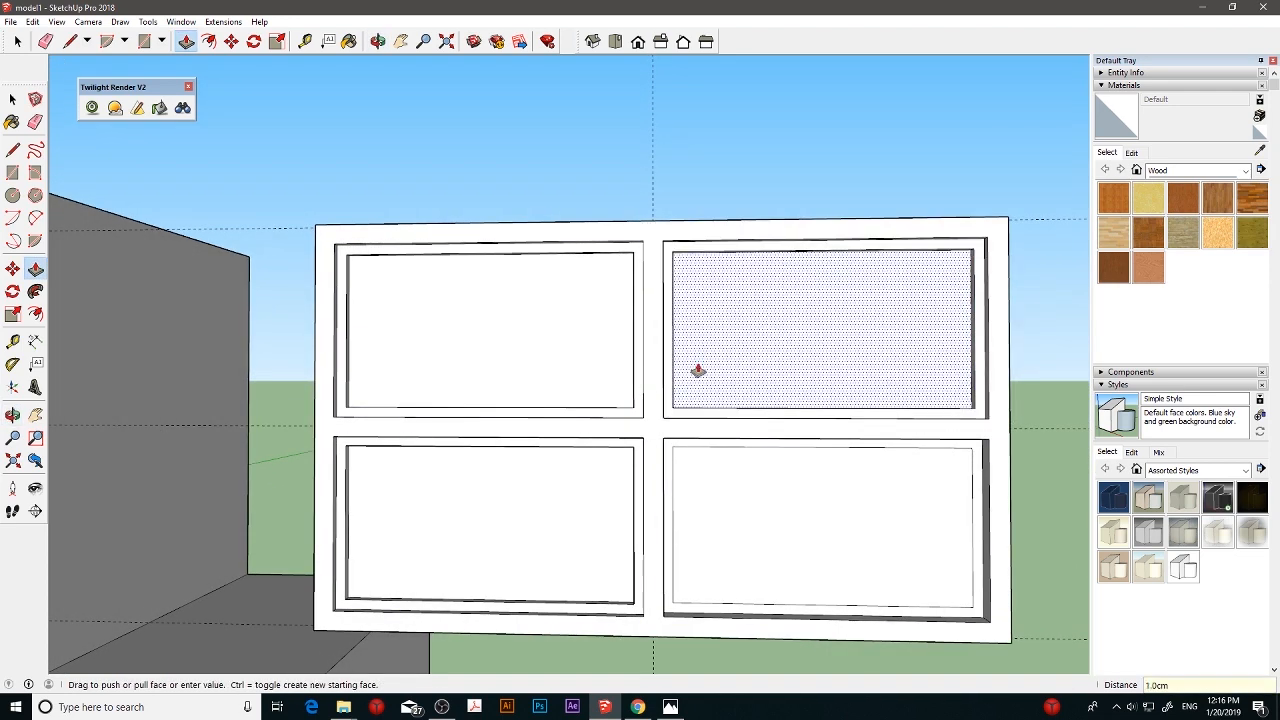
{"action": "double_click", "coordinate": [674, 461]}
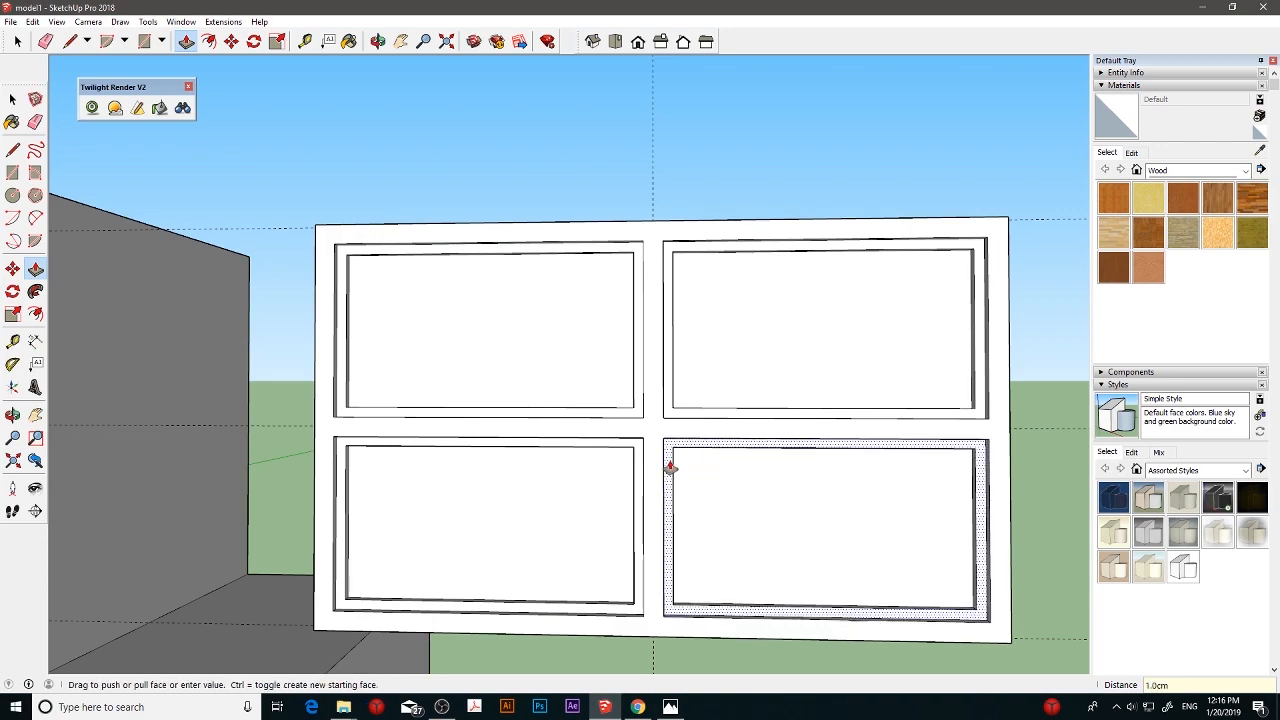
{"action": "middle_click_drag", "start_coordinate": [534, 477], "coordinate": [640, 452]}
{"action": "scroll", "coordinate": [524, 360], "scroll_direction": "up", "scroll_amount": 1}
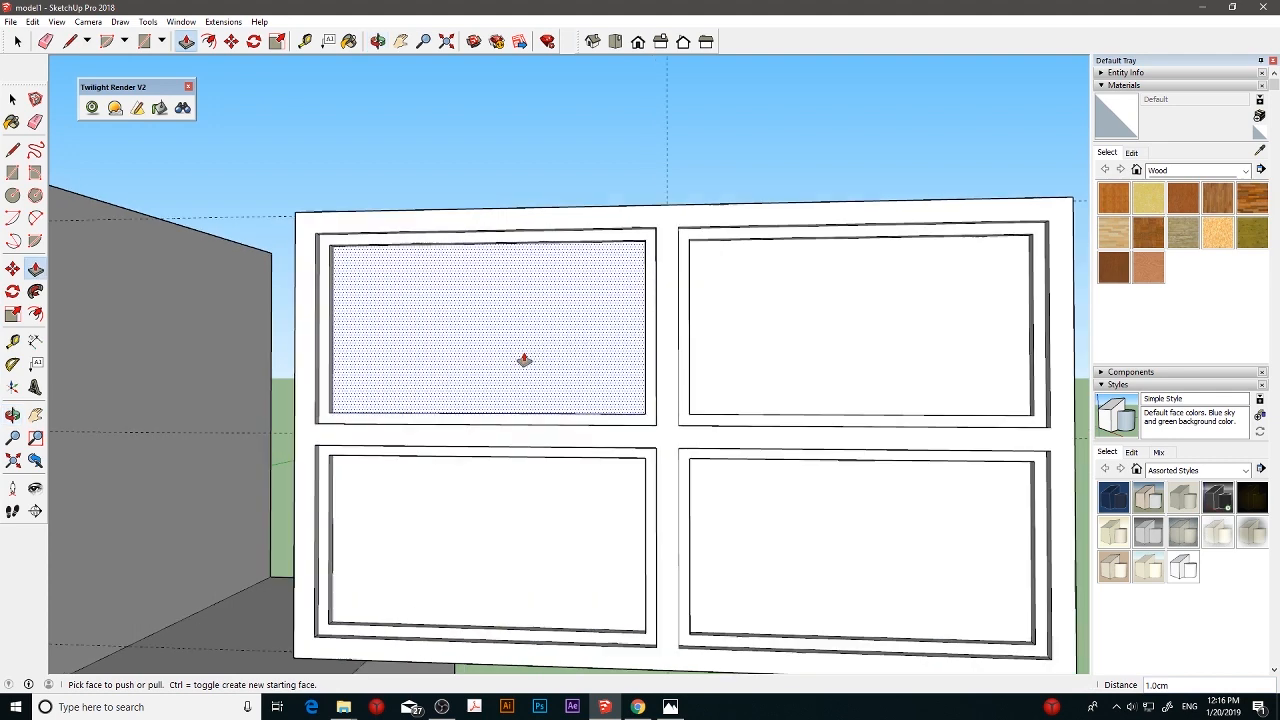
{"action": "middle_click_drag", "start_coordinate": [523, 351], "coordinate": [485, 337]}
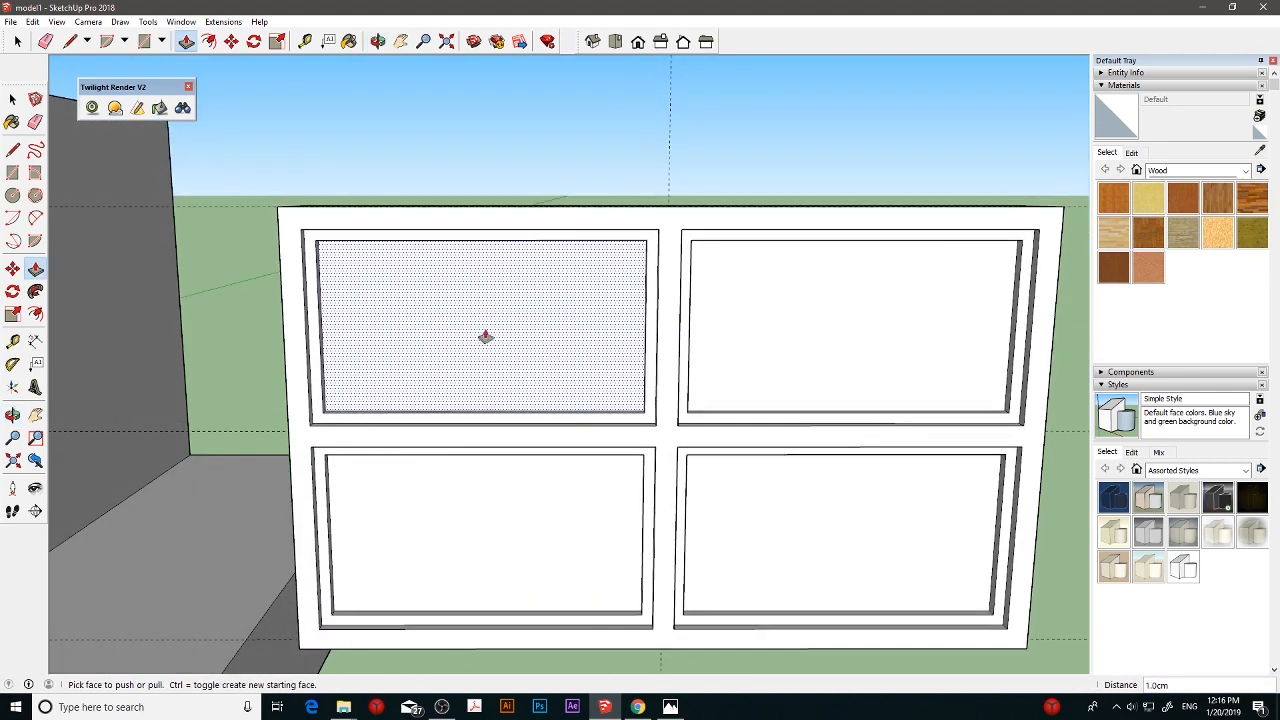
{"action": "left_click", "coordinate": [493, 335]}
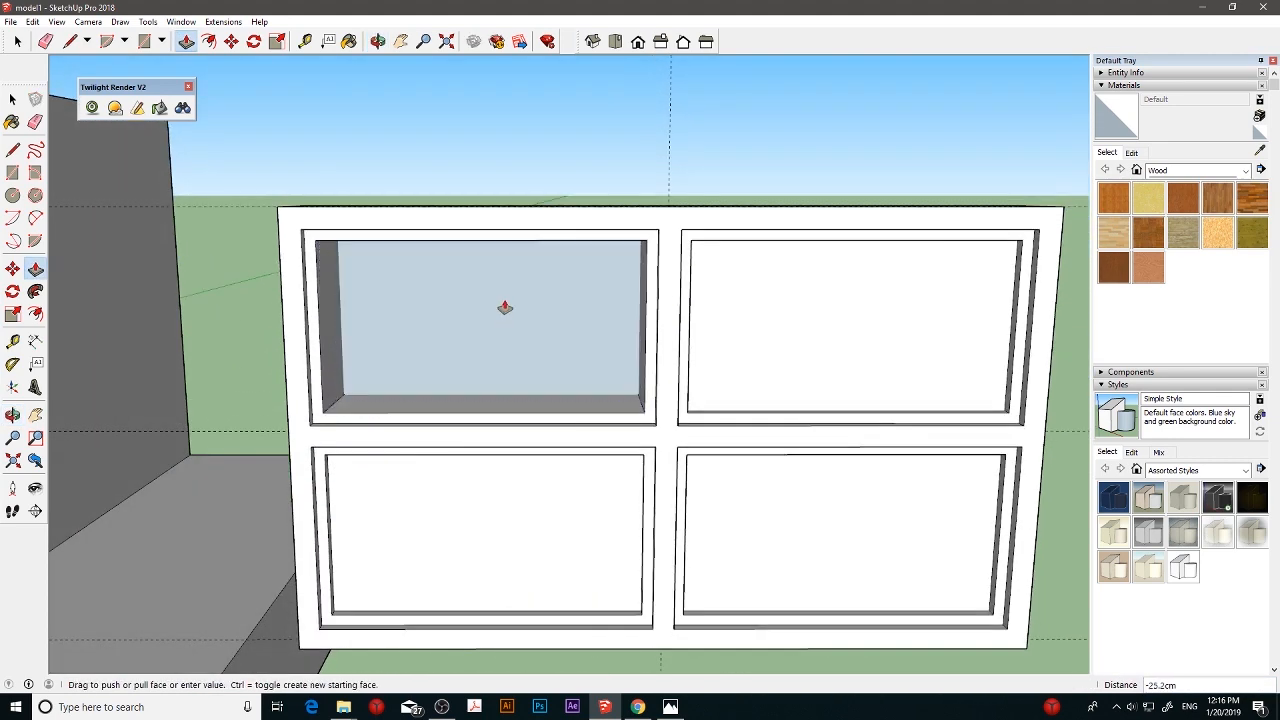
{"action": "left_click", "coordinate": [514, 285]}
{"action": "left_click", "coordinate": [790, 333]}
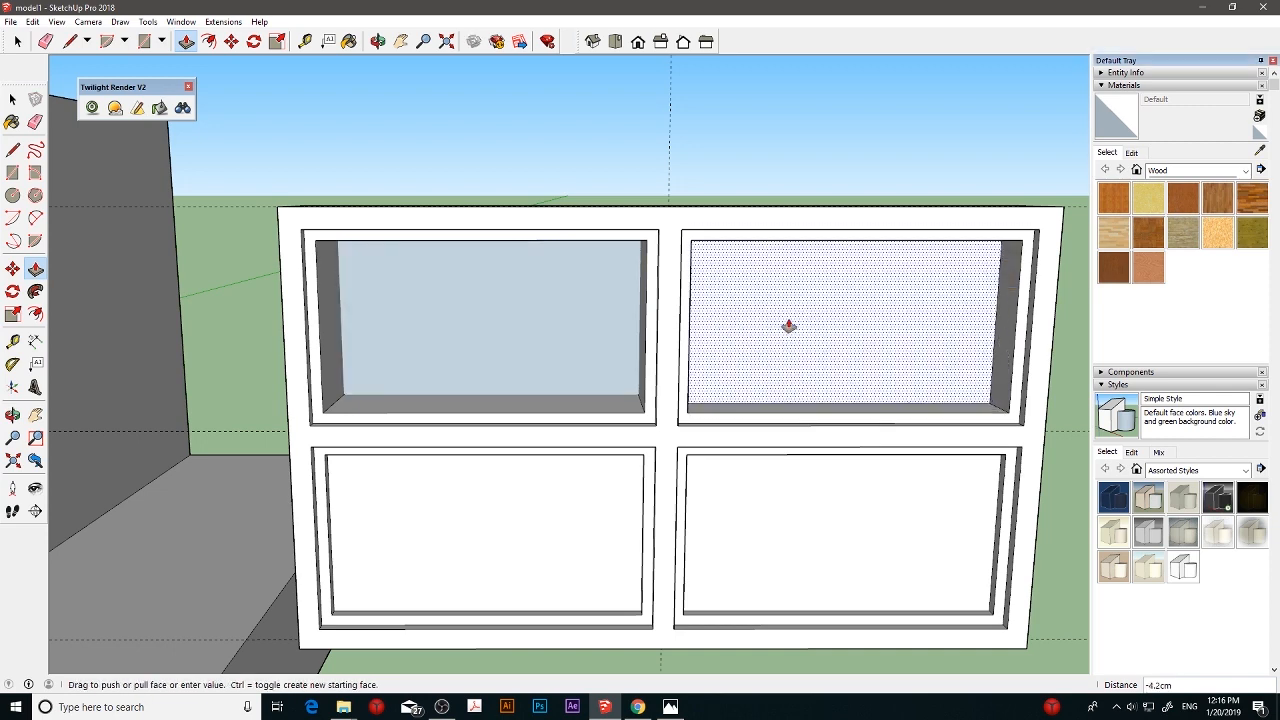
{"action": "left_click", "coordinate": [798, 290]}
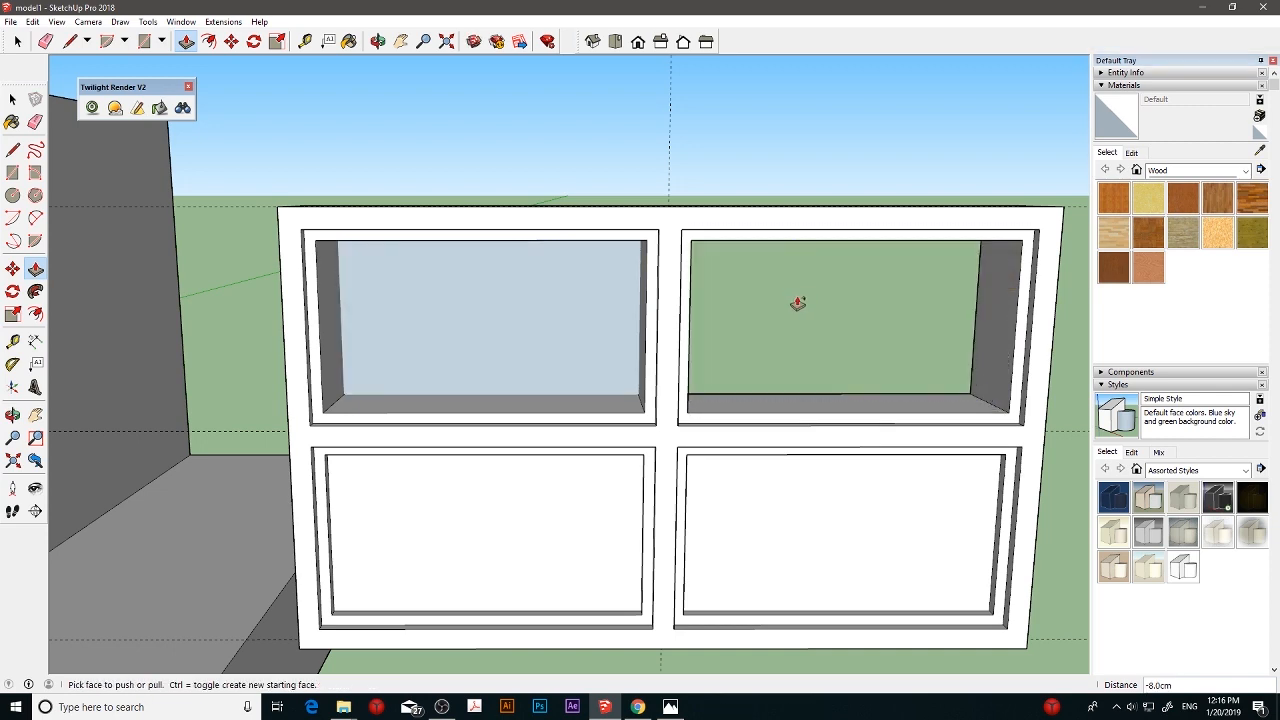
{"action": "left_click", "coordinate": [529, 334]}
{"action": "left_click", "coordinate": [560, 313]}
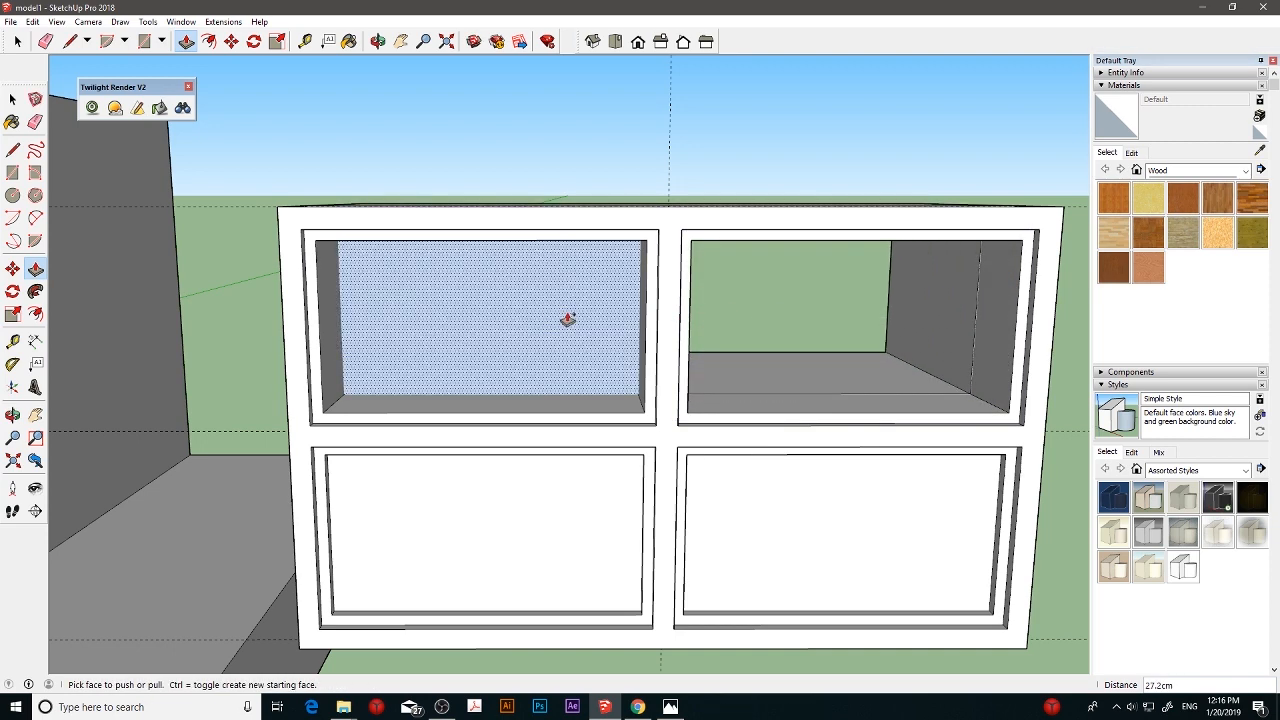
{"action": "left_click", "coordinate": [505, 330]}
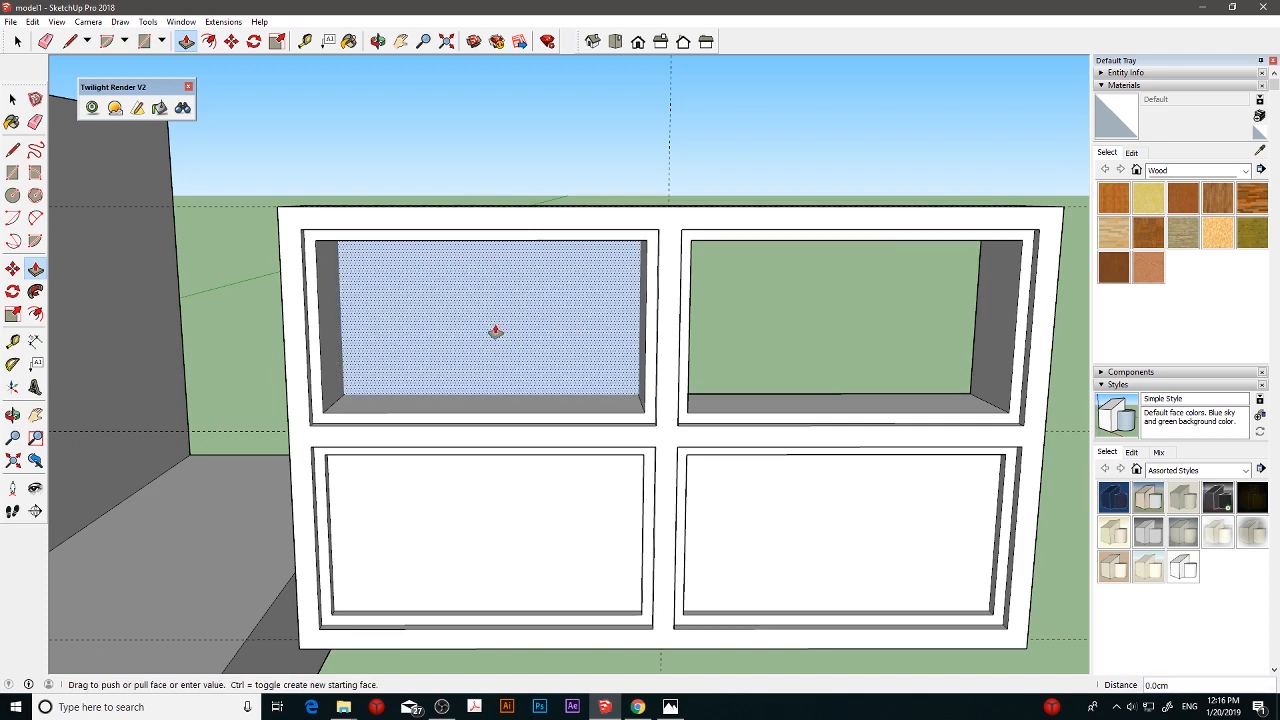
{"action": "key", "text": "Escape"}
{"action": "key", "text": "ctrl+z"}
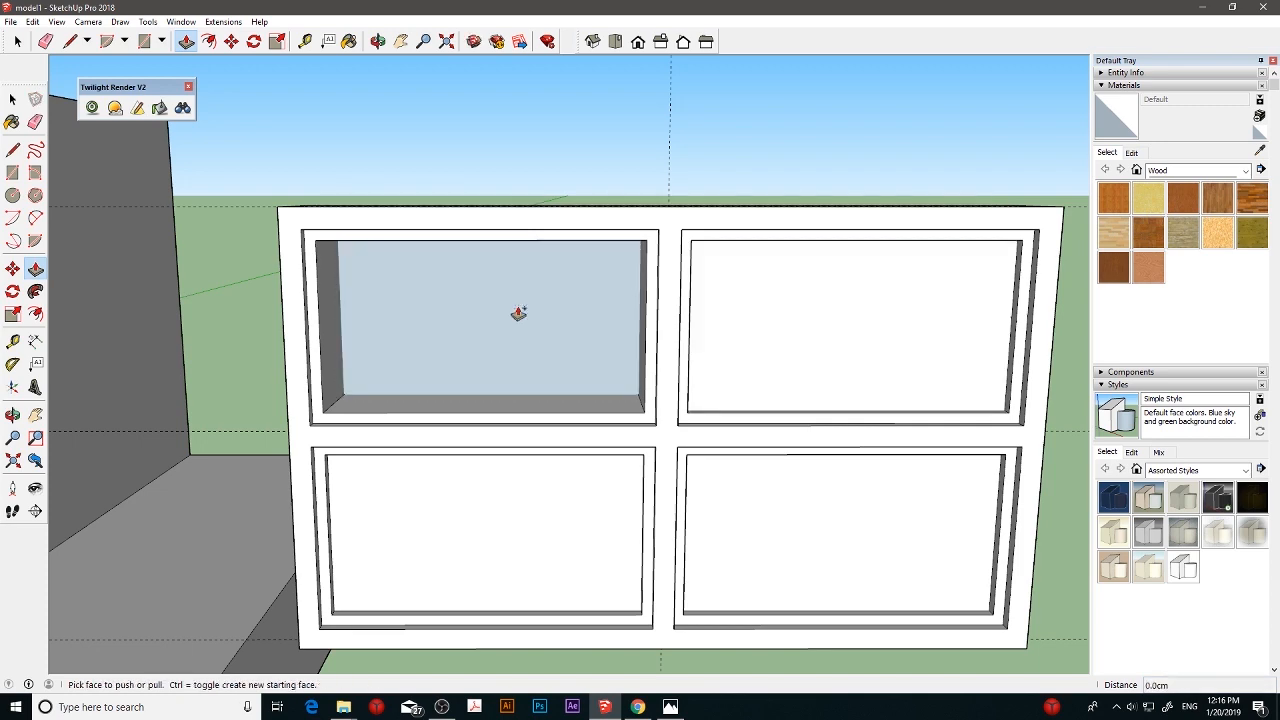
- Push all four inner pane faces back 8 cm through the panel to cut open window holes
{"action": "left_click", "coordinate": [515, 330]}
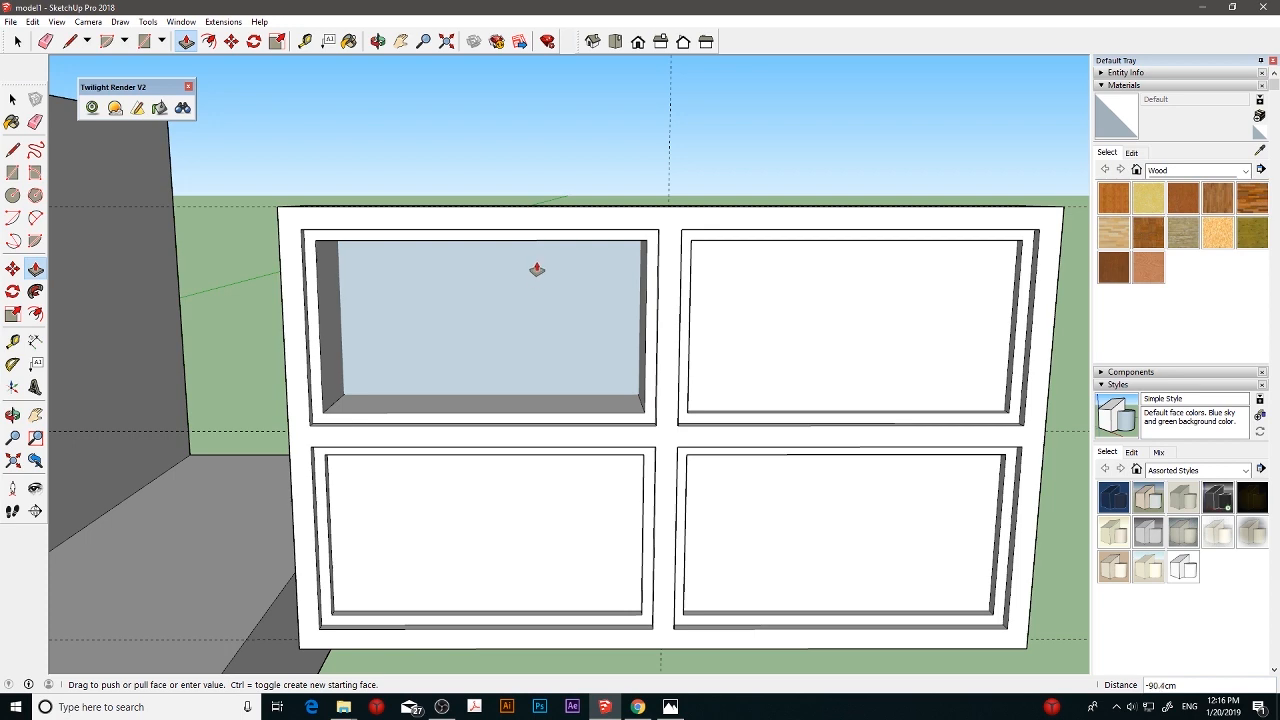
{"action": "left_click", "coordinate": [600, 256]}
{"action": "left_click", "coordinate": [755, 360]}
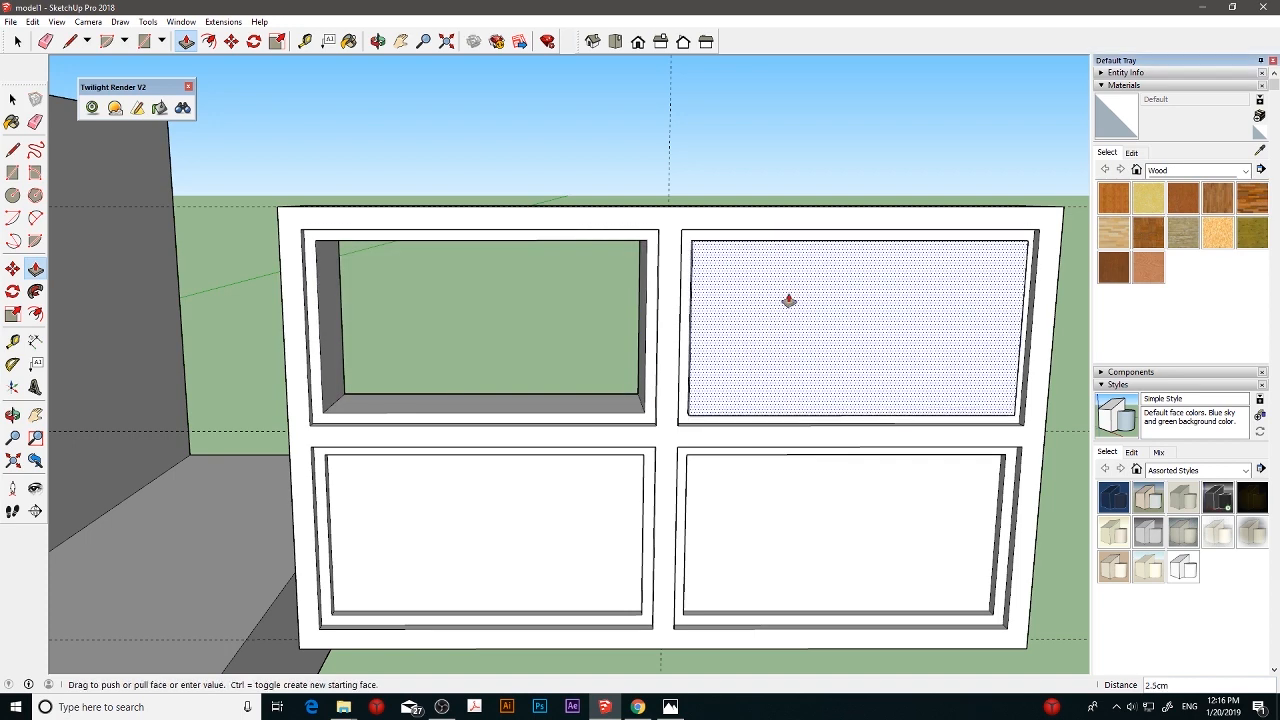
{"action": "left_click", "coordinate": [729, 297]}
{"action": "left_click", "coordinate": [540, 550]}
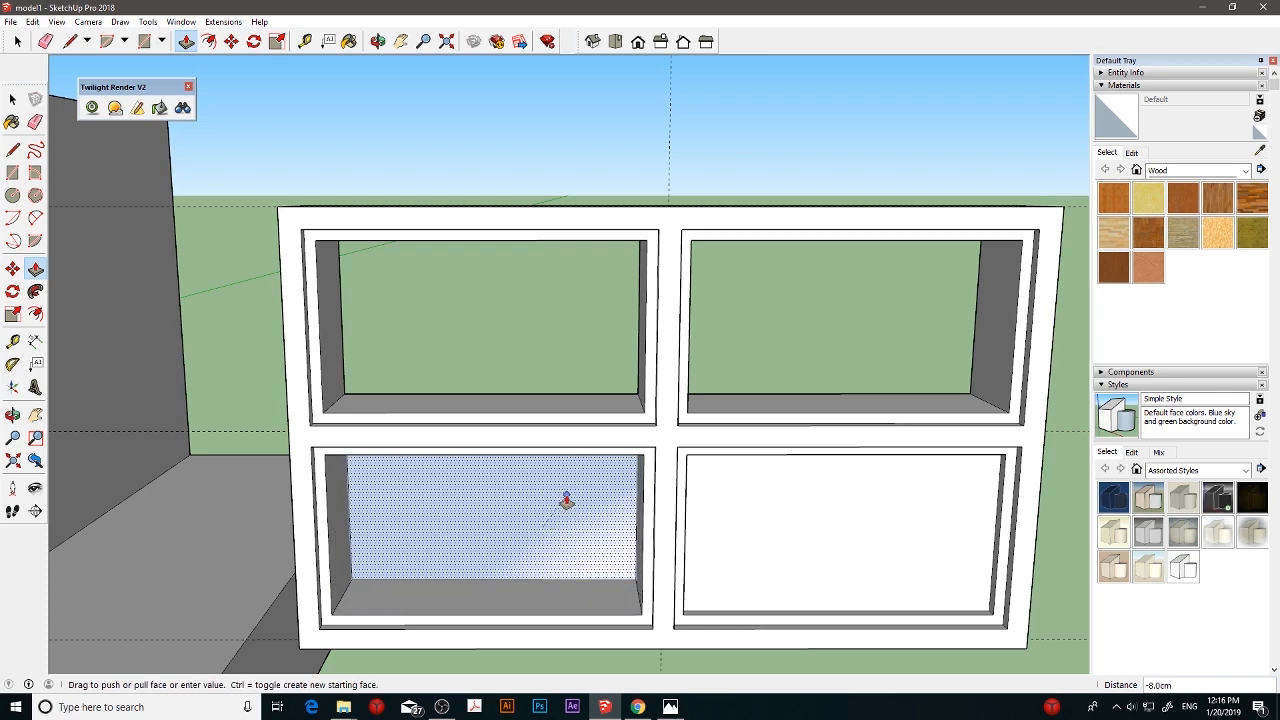
{"action": "left_click", "coordinate": [600, 508]}
{"action": "left_click", "coordinate": [766, 541]}
{"action": "left_click", "coordinate": [771, 480]}
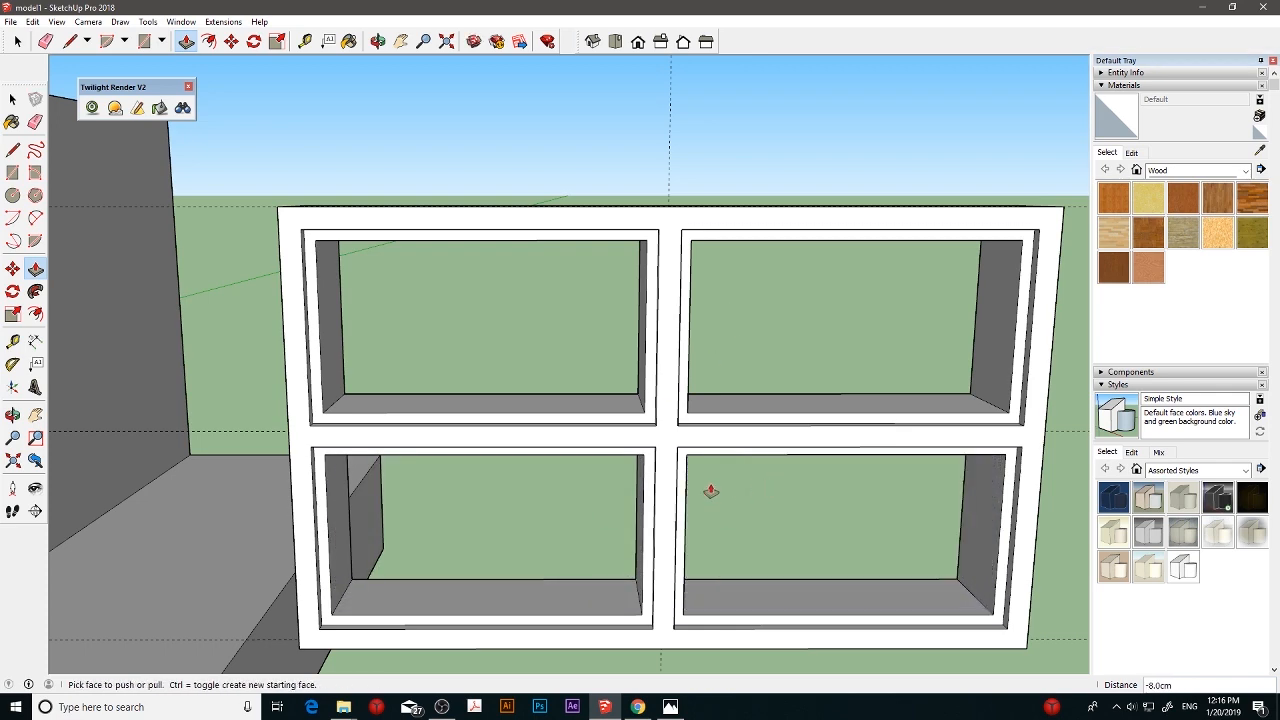
- Trace a 16 cm line down the front inner left edge of each upper opening to close it with a face
{"action": "scroll", "coordinate": [646, 524], "scroll_direction": "down", "scroll_amount": 2}
{"action": "middle_click_drag", "start_coordinate": [605, 428], "coordinate": [608, 374]}
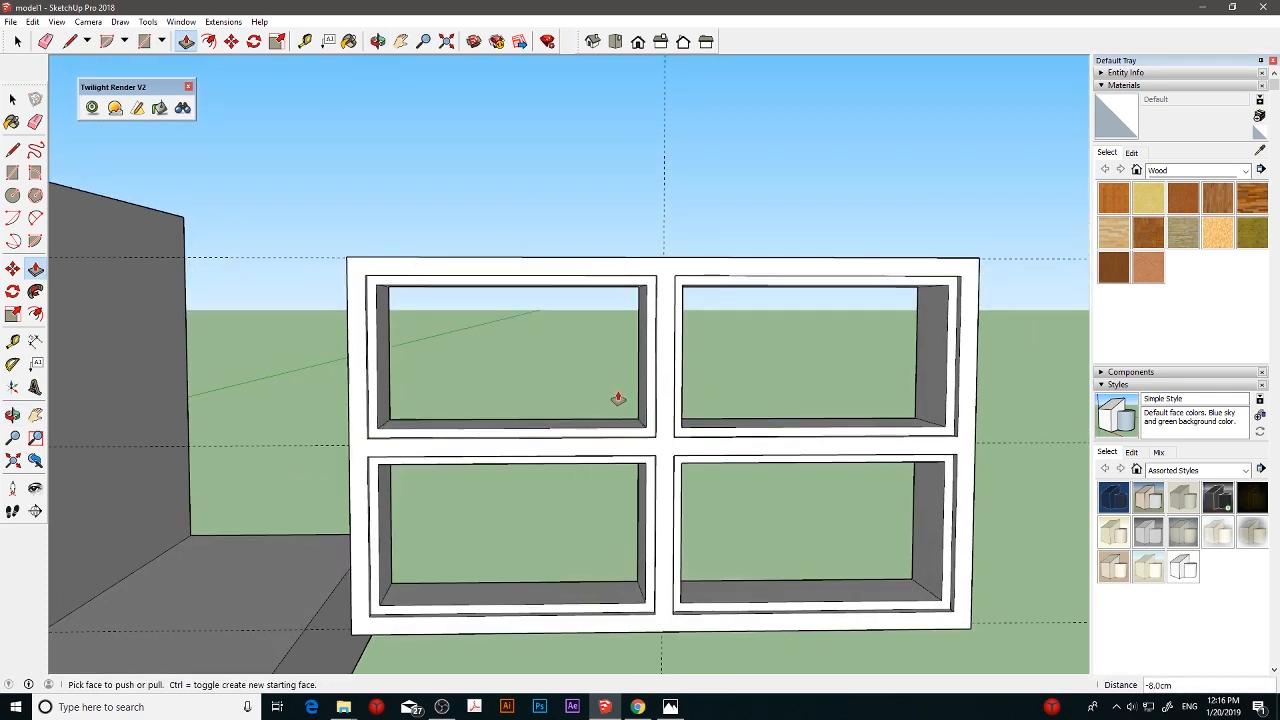
{"action": "scroll", "coordinate": [597, 413], "scroll_direction": "down", "scroll_amount": 2}
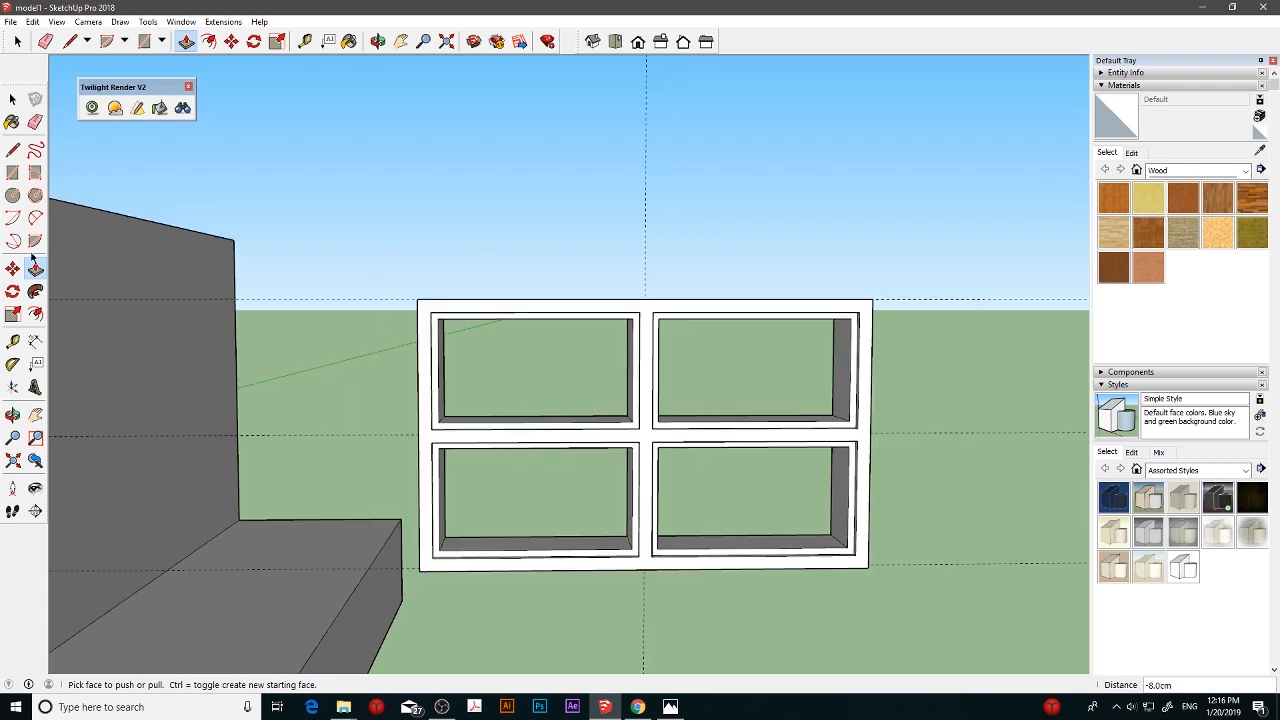
{"action": "left_click", "coordinate": [12, 150]}
{"action": "left_click", "coordinate": [438, 318]}
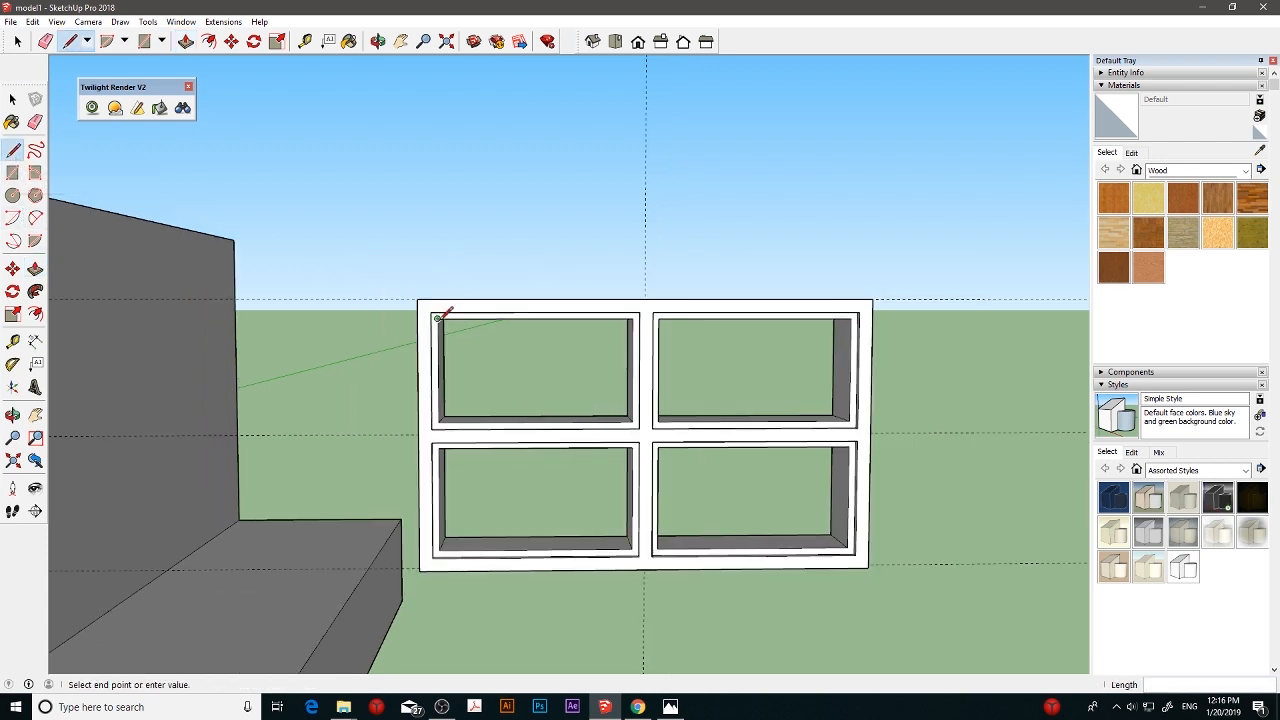
{"action": "left_click", "coordinate": [439, 422]}
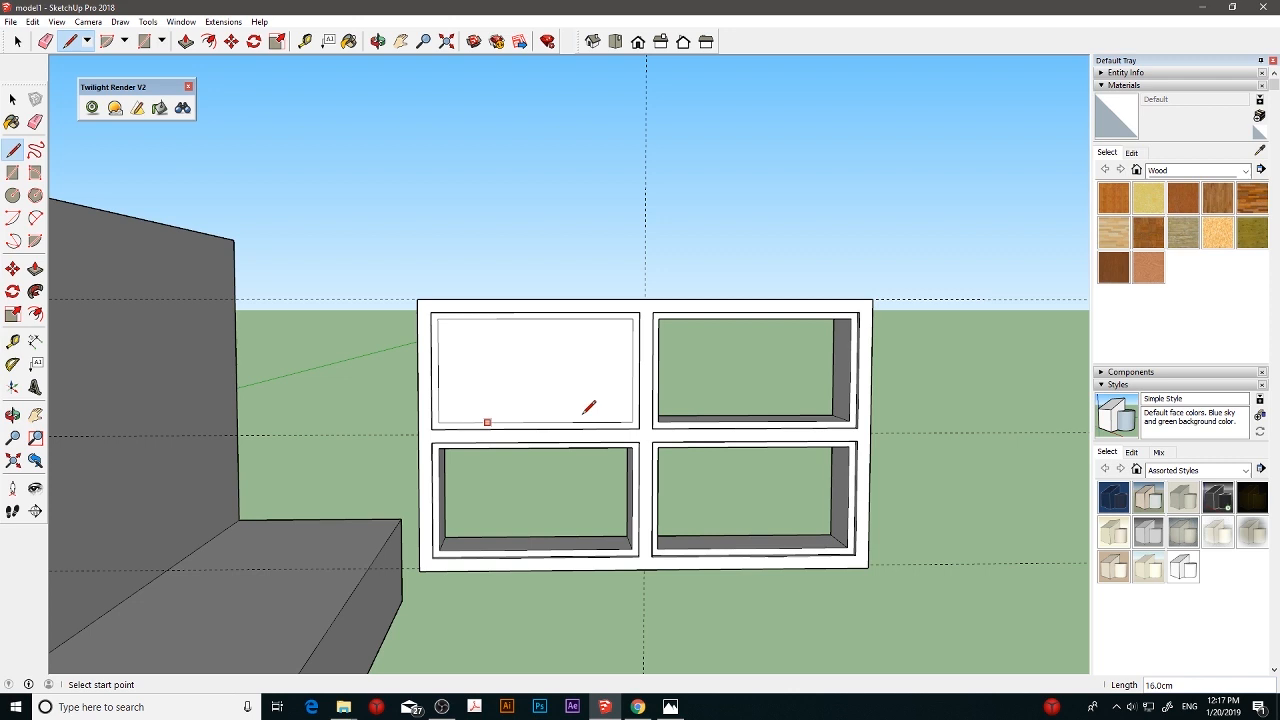
{"action": "left_click", "coordinate": [658, 318]}
{"action": "left_click", "coordinate": [659, 422]}
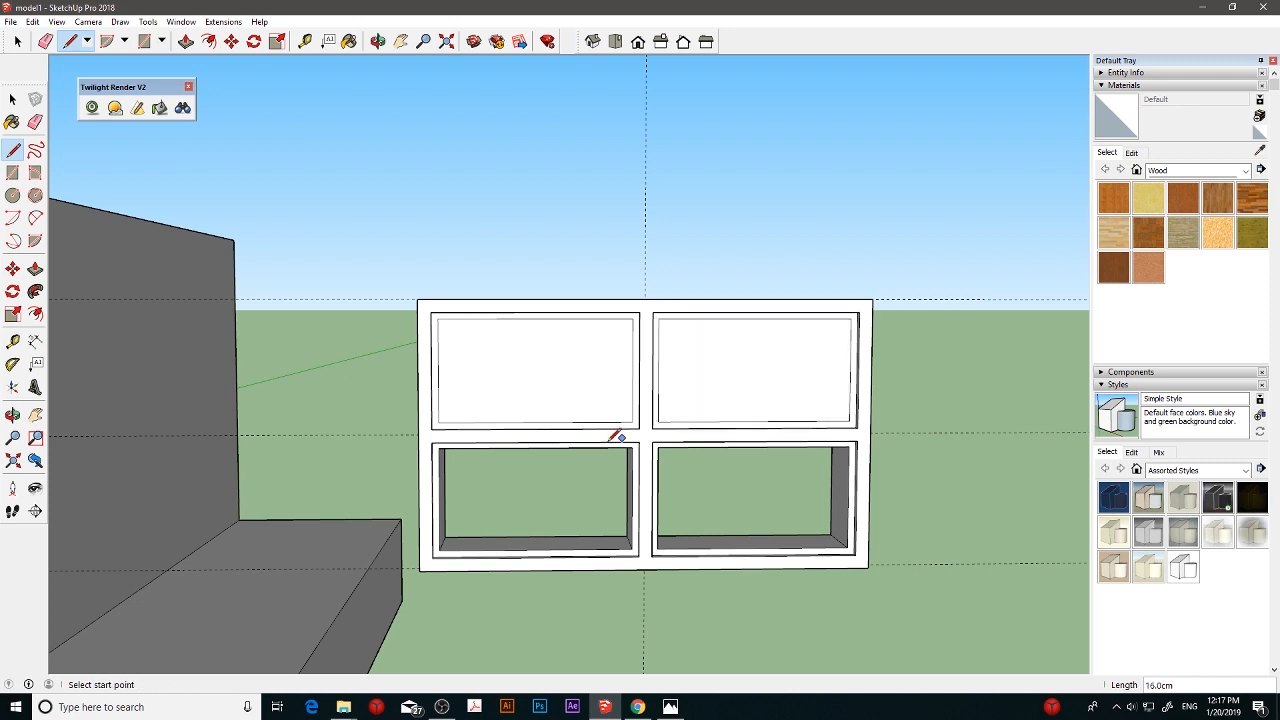
- Trace a 16 cm line down the front inner left edge of each lower opening to close it with a face
{"action": "left_click", "coordinate": [443, 450]}
{"action": "left_click", "coordinate": [442, 548]}
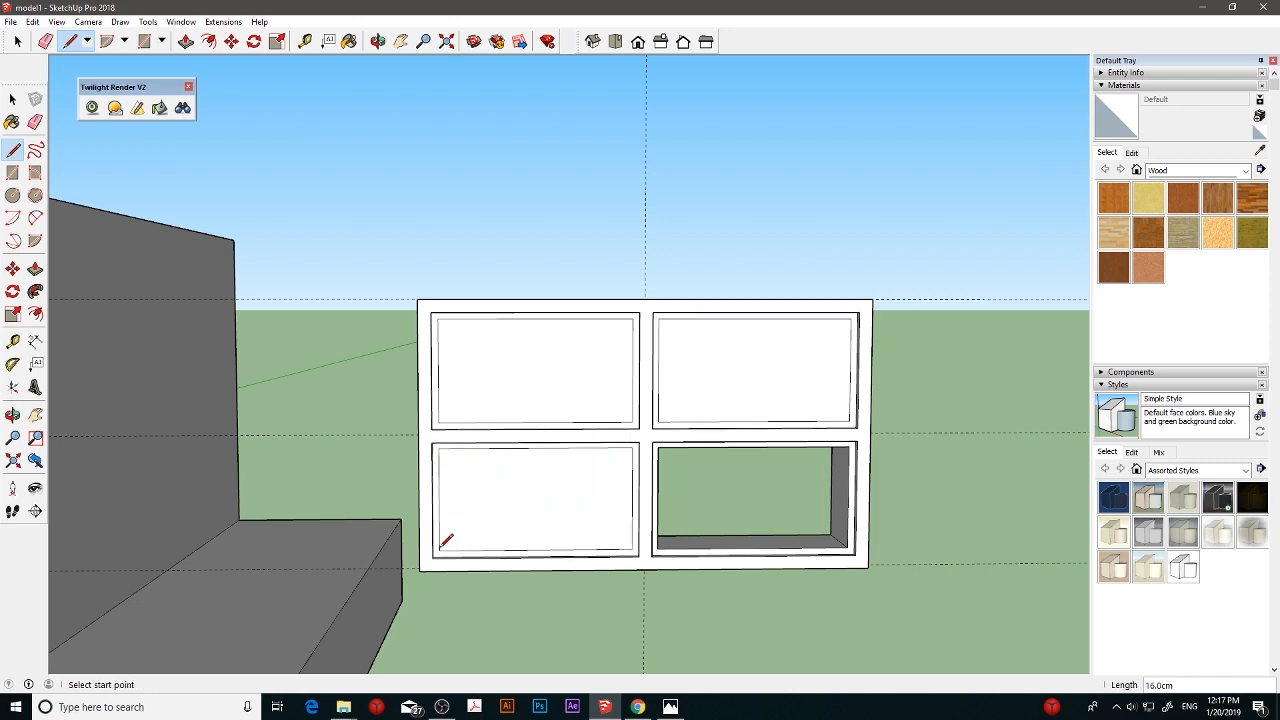
{"action": "left_click", "coordinate": [658, 447]}
{"action": "left_click", "coordinate": [659, 545]}
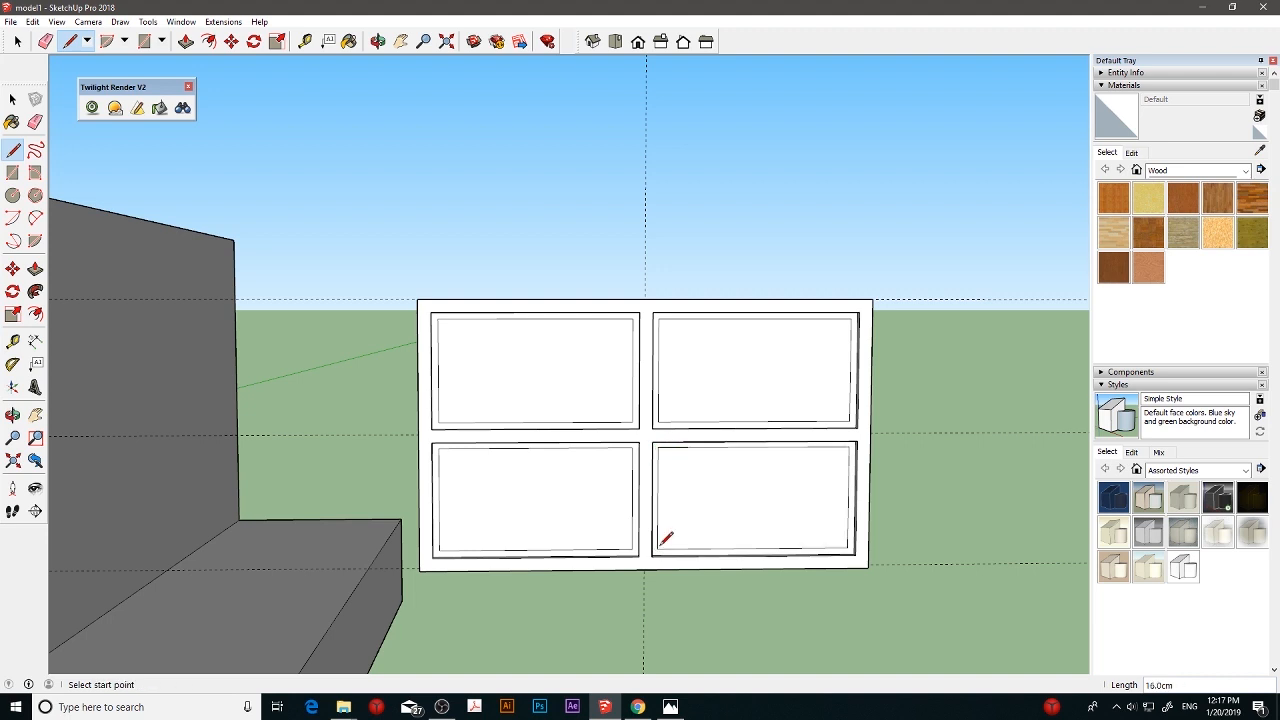
- Push the four inner pane faces back 2 cm behind their borders
{"action": "left_click", "coordinate": [35, 268]}
{"action": "left_click", "coordinate": [498, 373]}
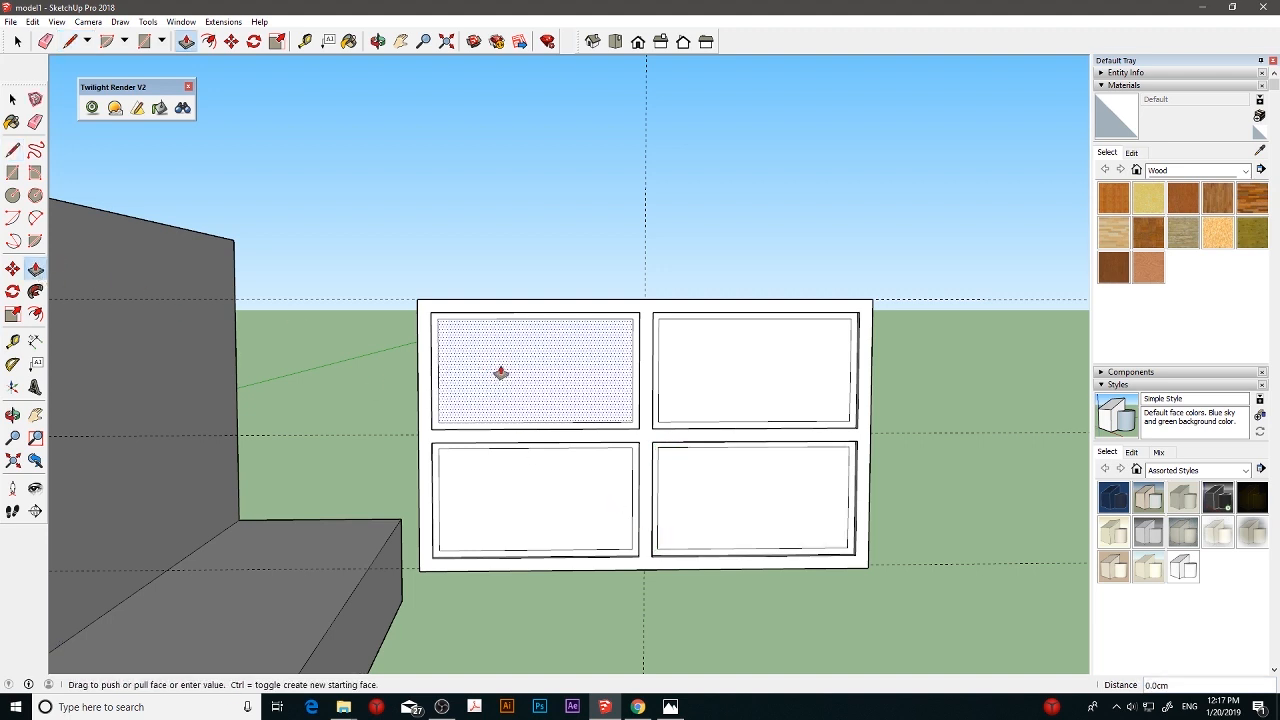
{"action": "left_click", "coordinate": [501, 373]}
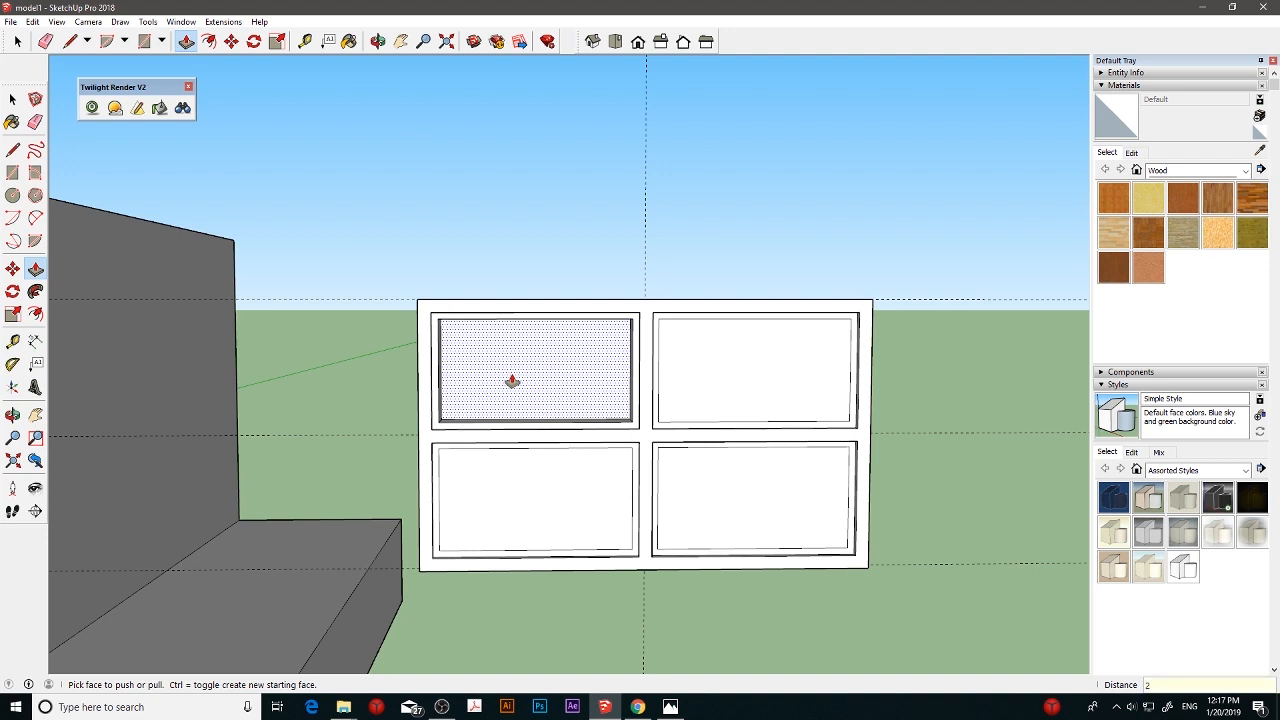
{"action": "left_click", "coordinate": [674, 405]}
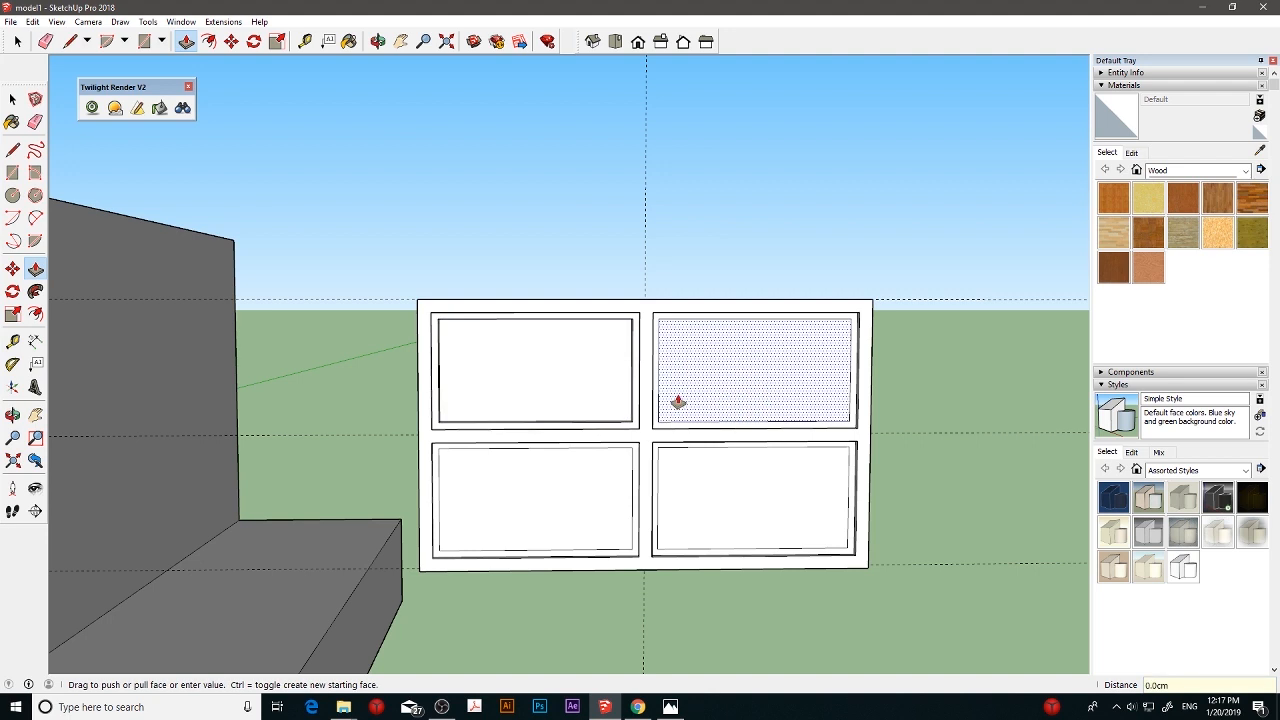
{"action": "left_click", "coordinate": [677, 398]}
{"action": "left_click", "coordinate": [693, 458]}
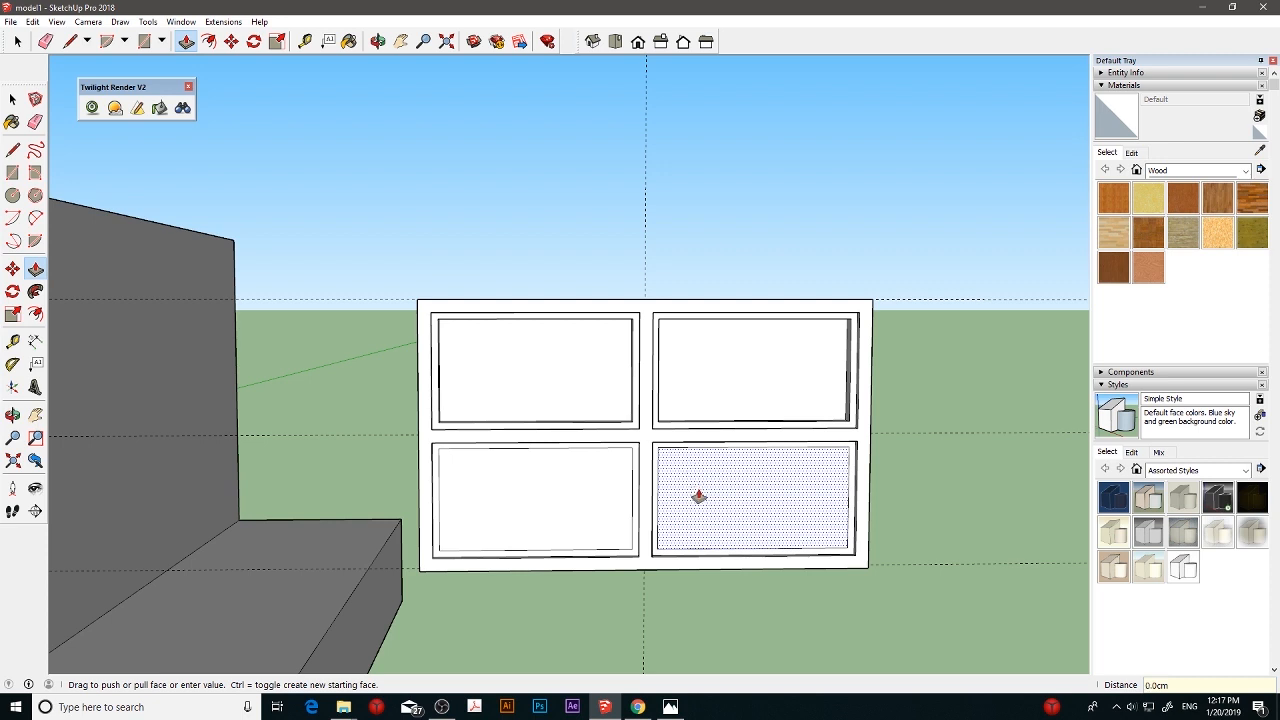
{"action": "left_click", "coordinate": [699, 494]}
{"action": "left_click", "coordinate": [621, 492]}
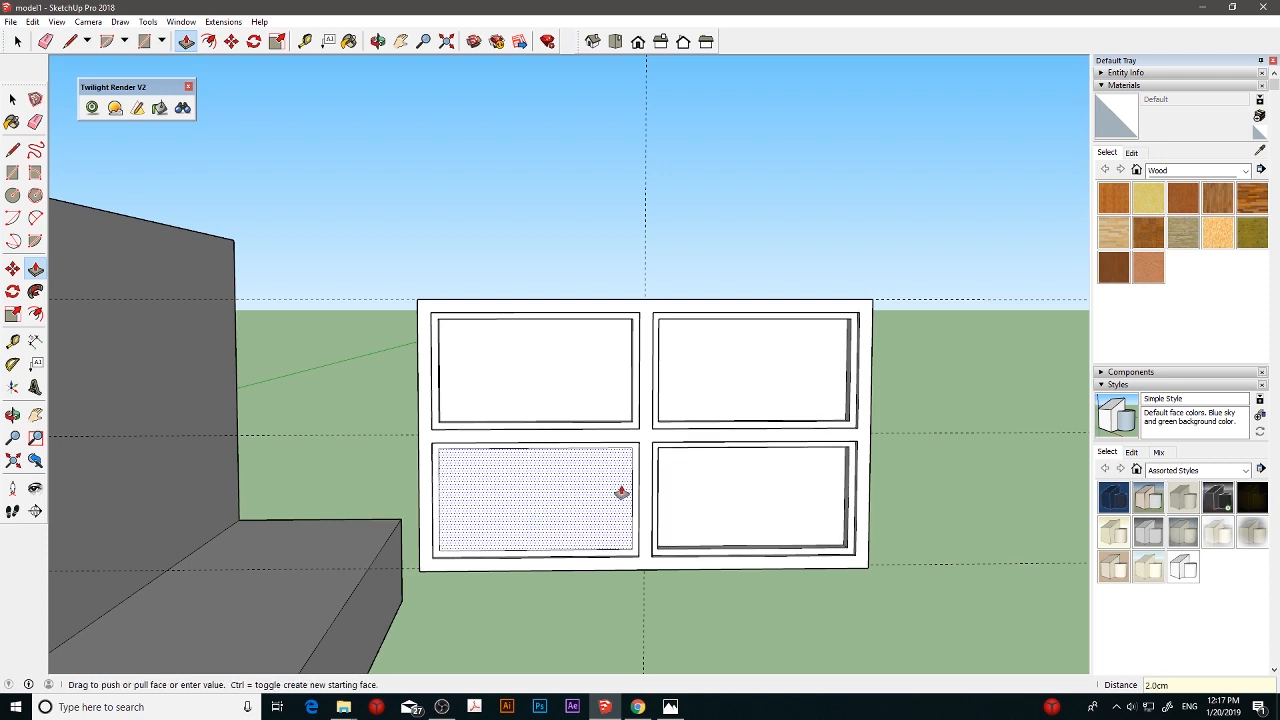
{"action": "left_click", "coordinate": [561, 500]}
{"action": "key", "text": "Return"}
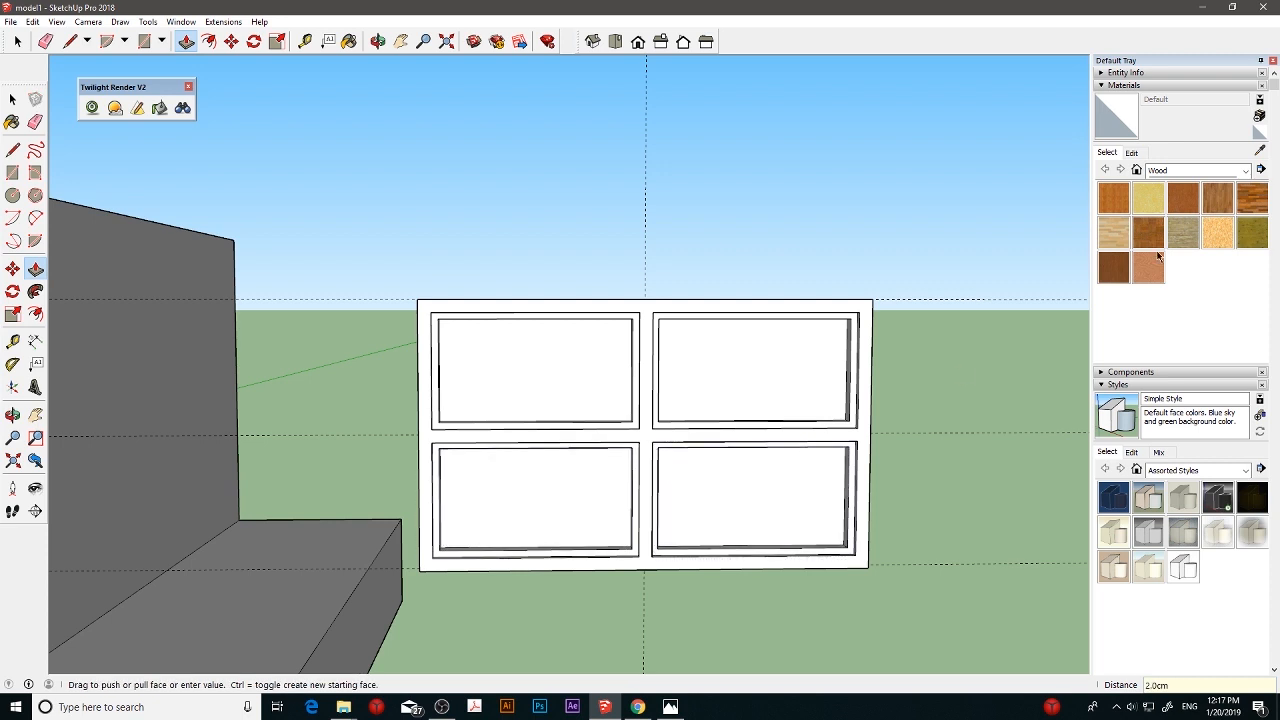
- Paint the four recessed window panes with the Translucent Glass Tinted material from Glass and Mirrors
{"action": "left_click", "coordinate": [1184, 175]}
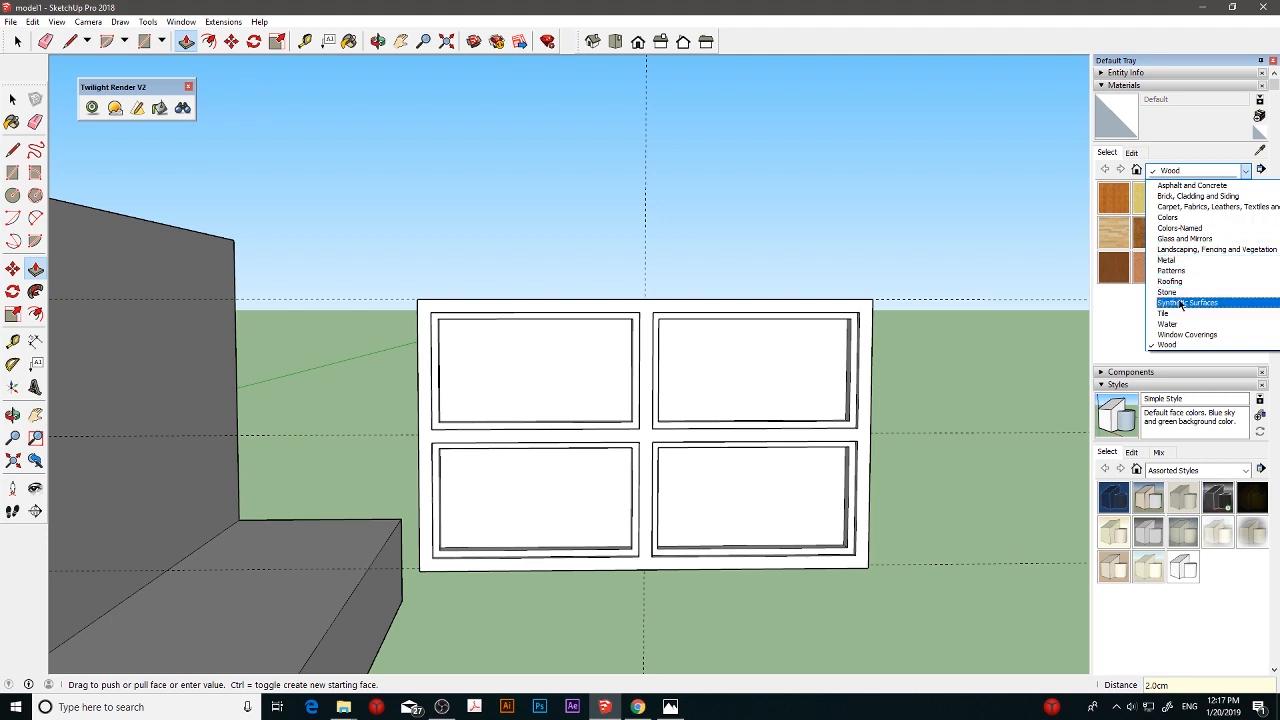
{"action": "left_click", "coordinate": [1185, 238]}
{"action": "left_click", "coordinate": [1114, 267]}
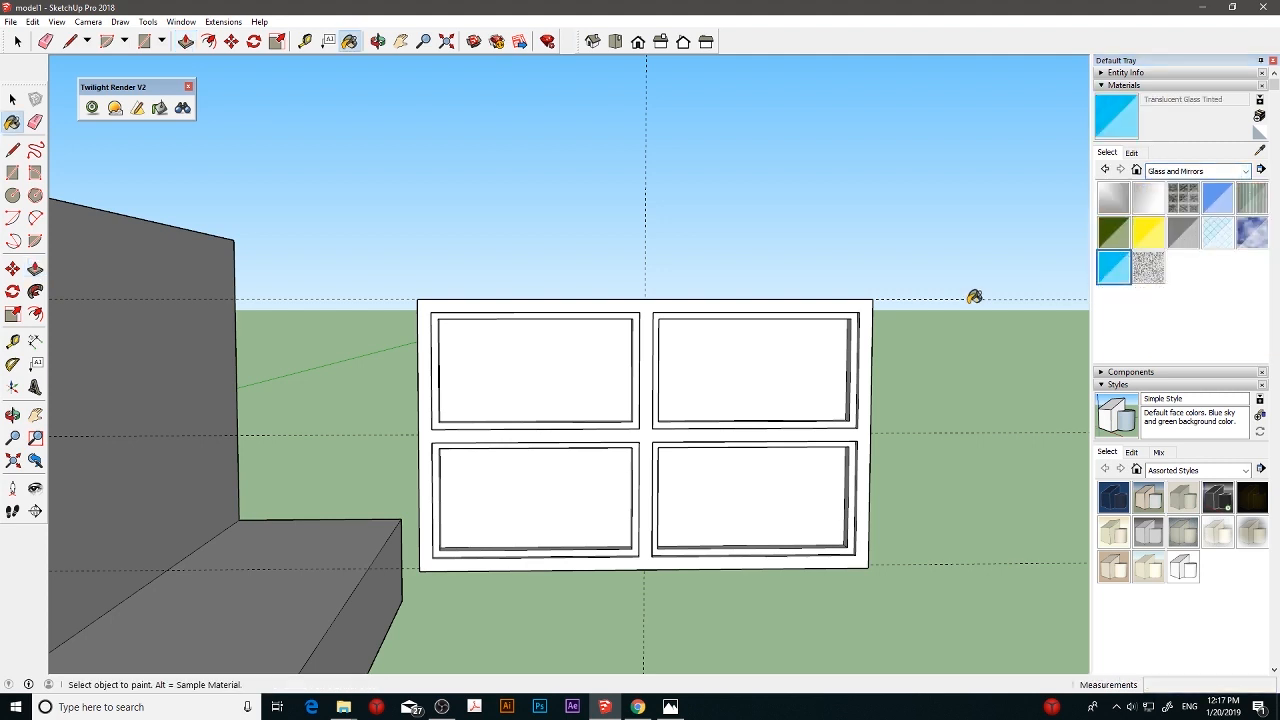
{"action": "left_click", "coordinate": [594, 366]}
{"action": "left_click", "coordinate": [737, 366]}
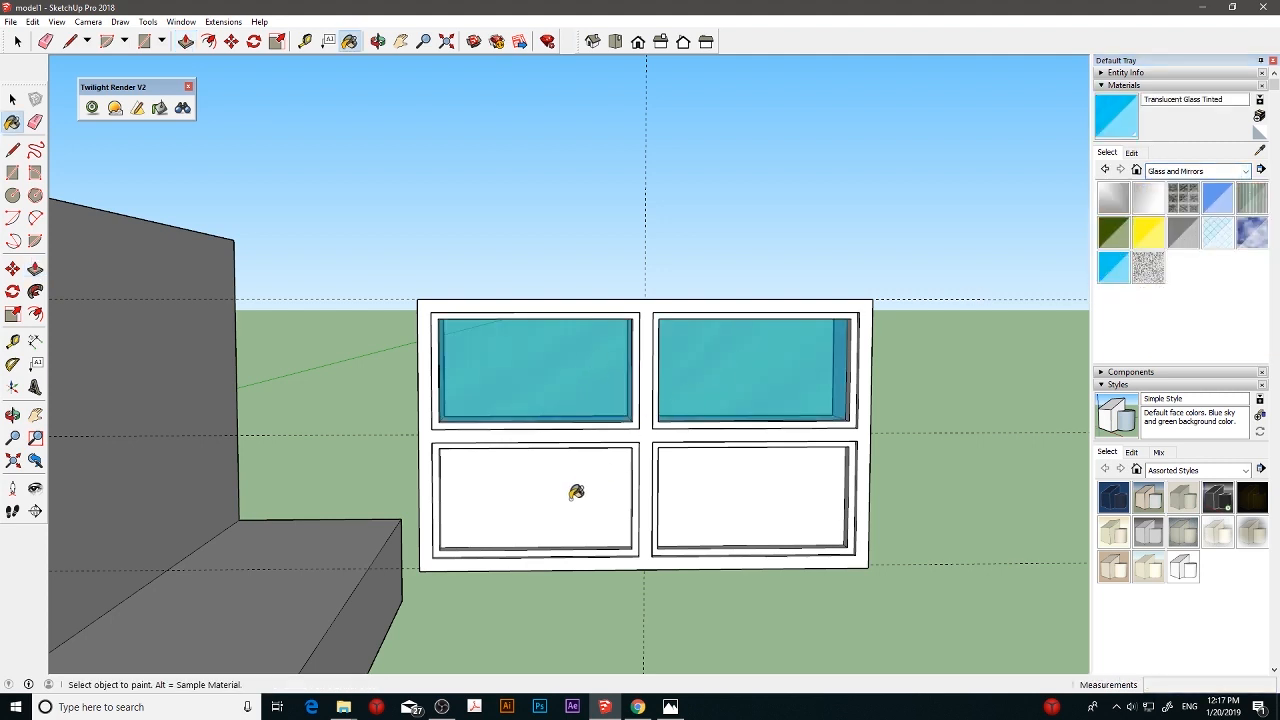
{"action": "left_click", "coordinate": [574, 491]}
{"action": "left_click", "coordinate": [690, 490]}
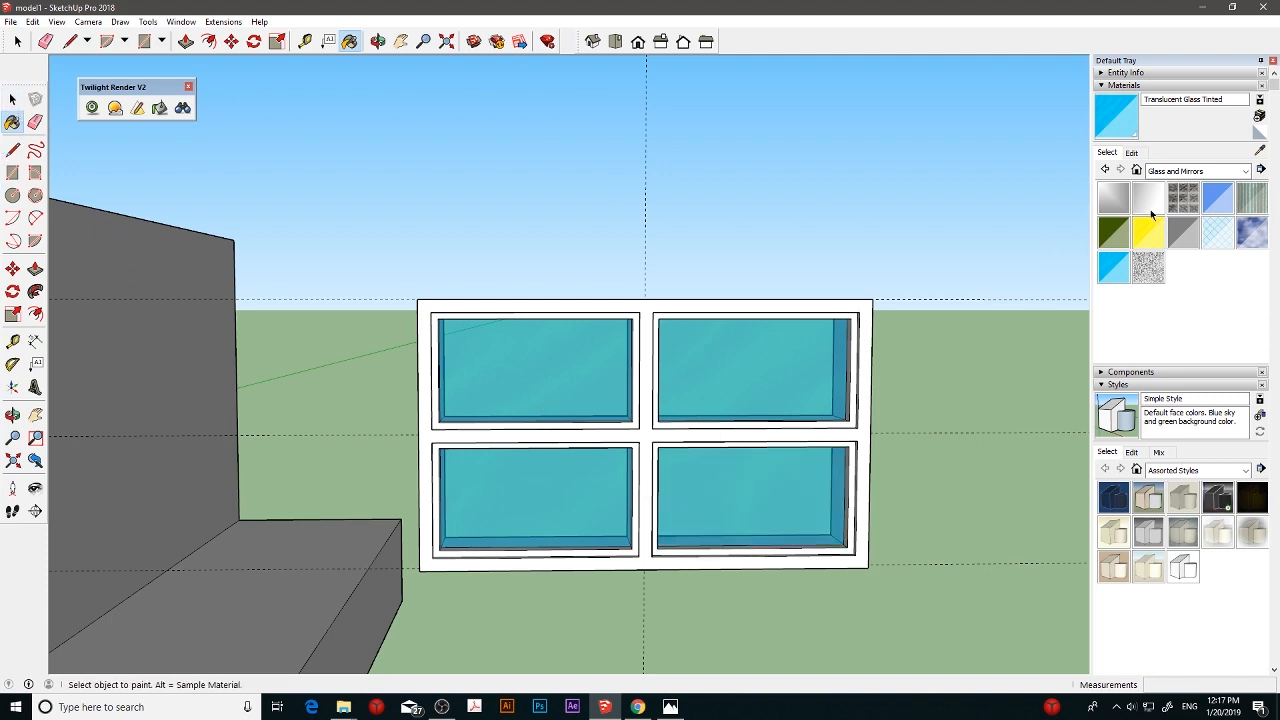
- Paint the front of the window's outer frame and cross bars with the Wood Floor Light material
{"action": "left_click", "coordinate": [1246, 172]}
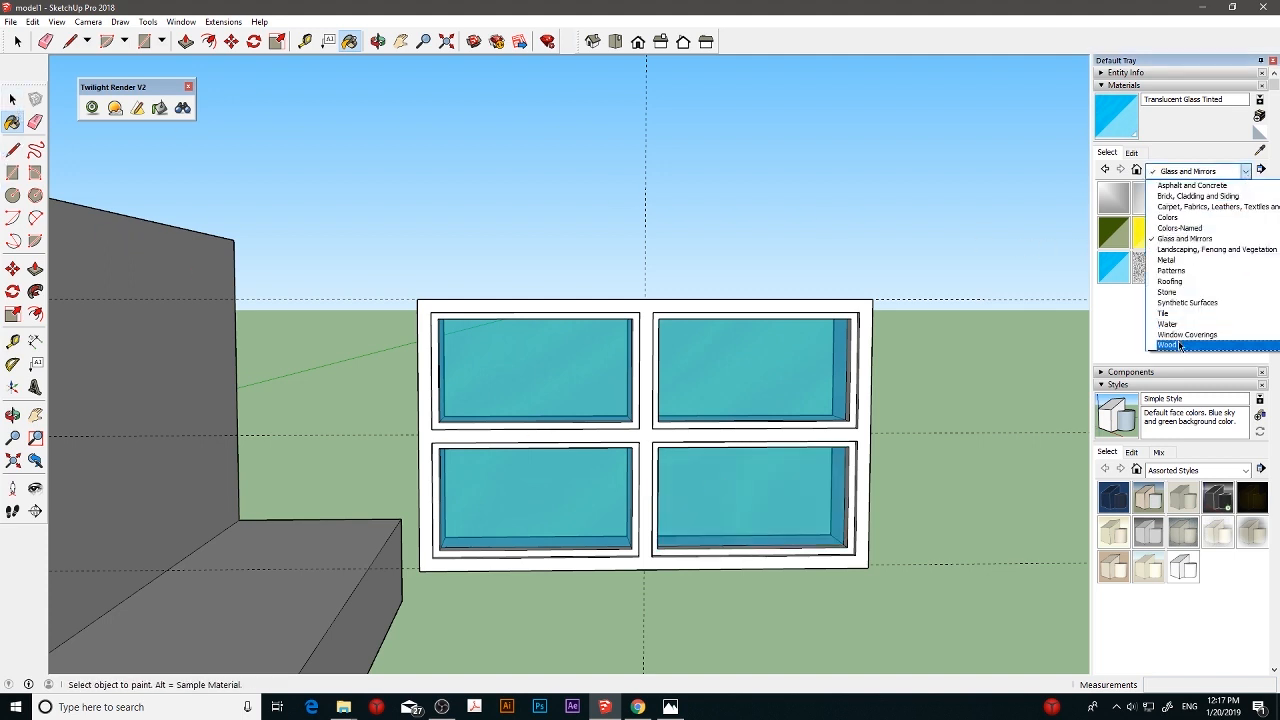
{"action": "left_click", "coordinate": [1185, 340]}
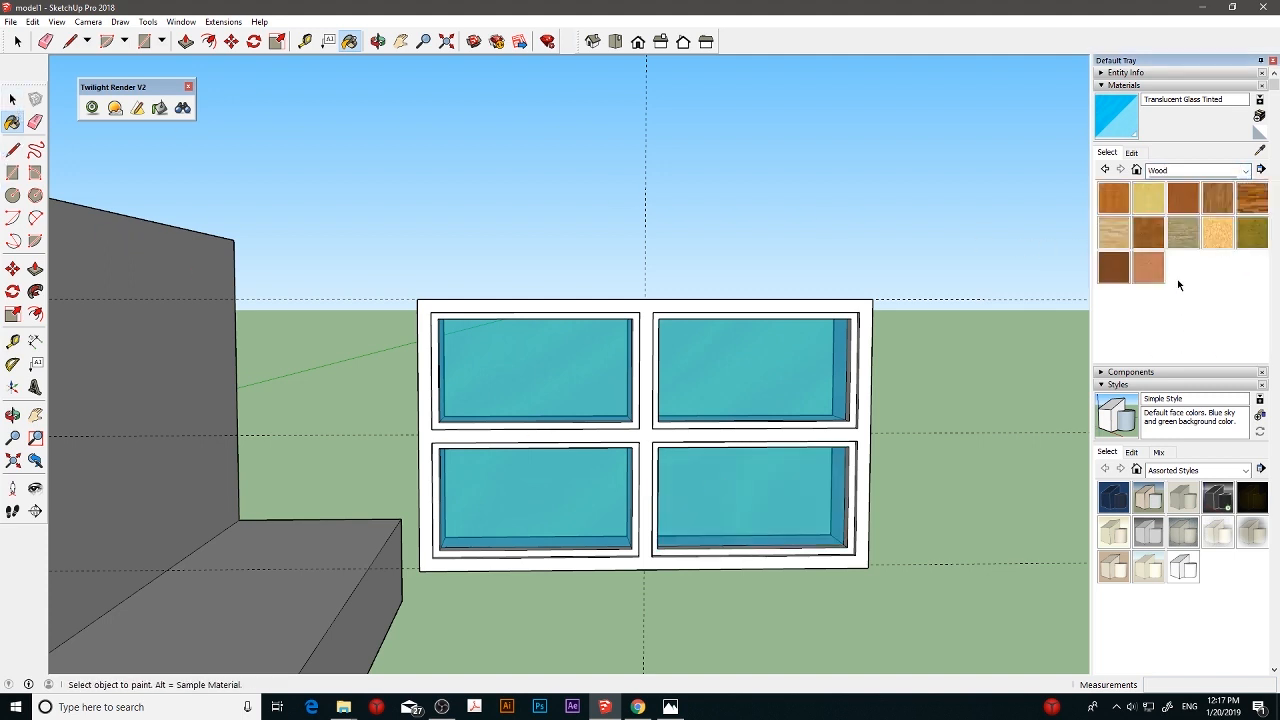
{"action": "left_click", "coordinate": [1123, 236]}
{"action": "left_click", "coordinate": [718, 300]}
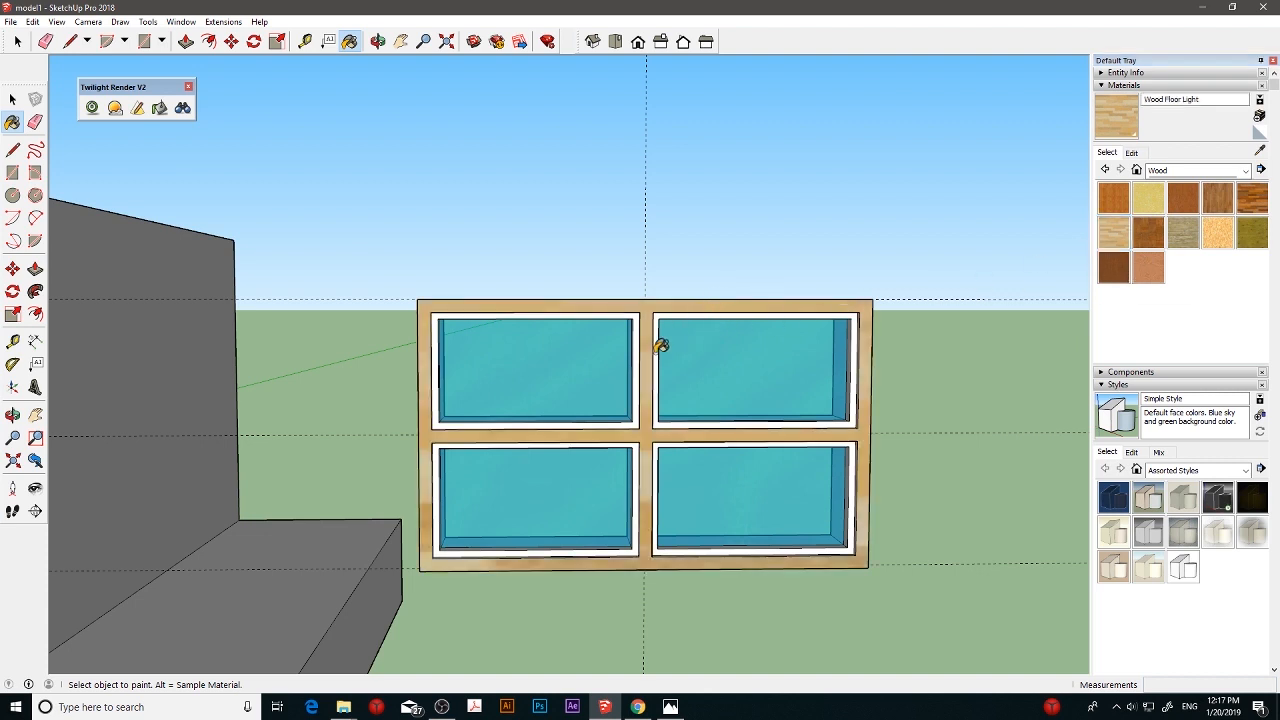
{"action": "left_click", "coordinate": [659, 346]}
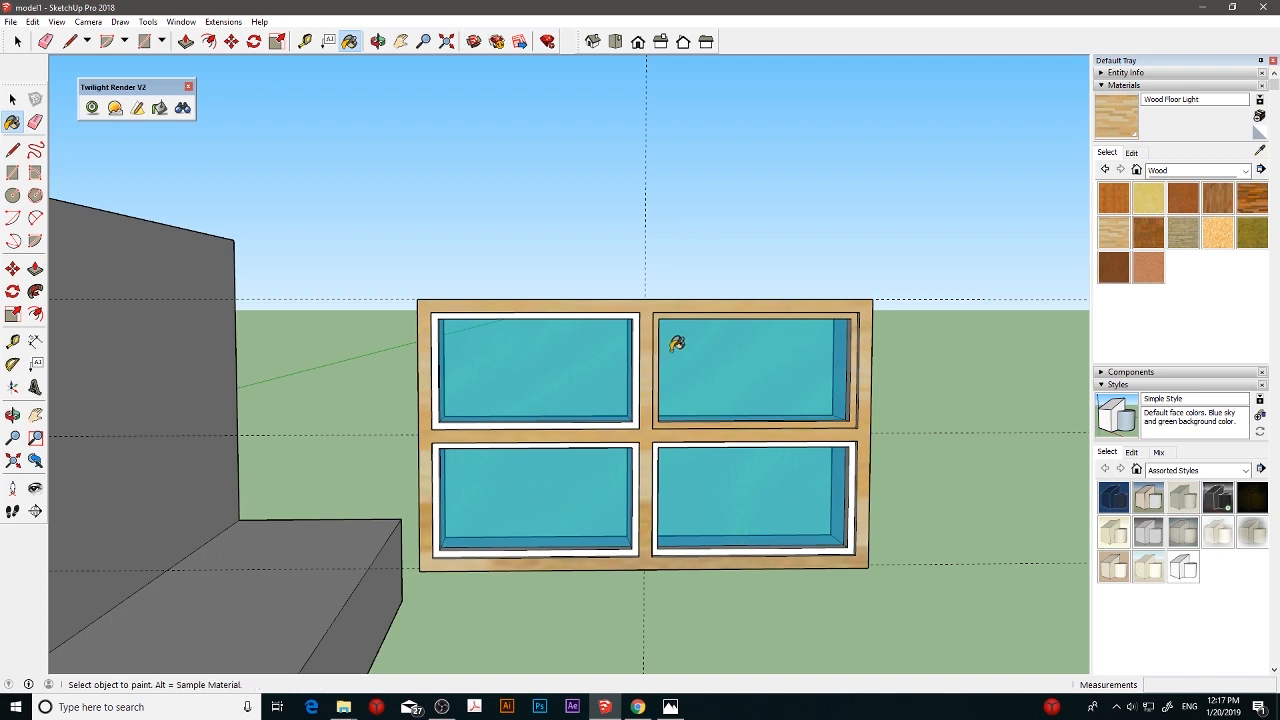
{"action": "left_click", "coordinate": [12, 99]}
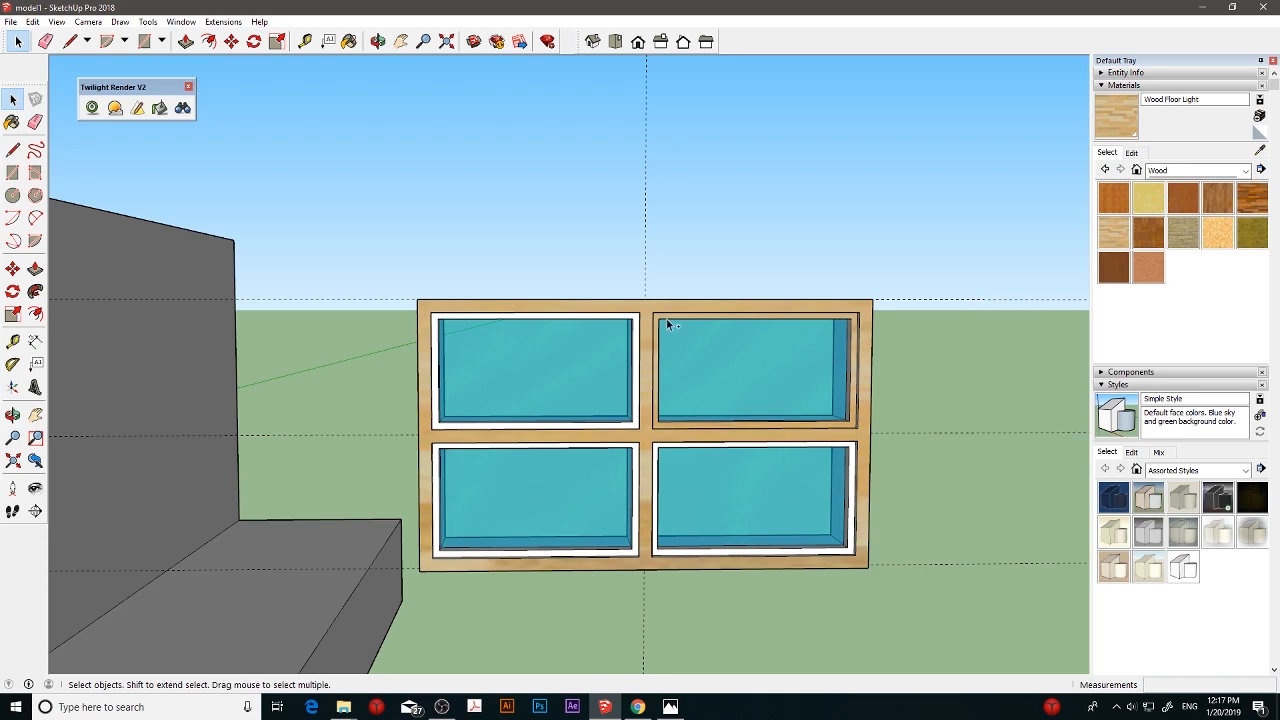
{"action": "middle_click_drag", "start_coordinate": [670, 323], "coordinate": [712, 358]}
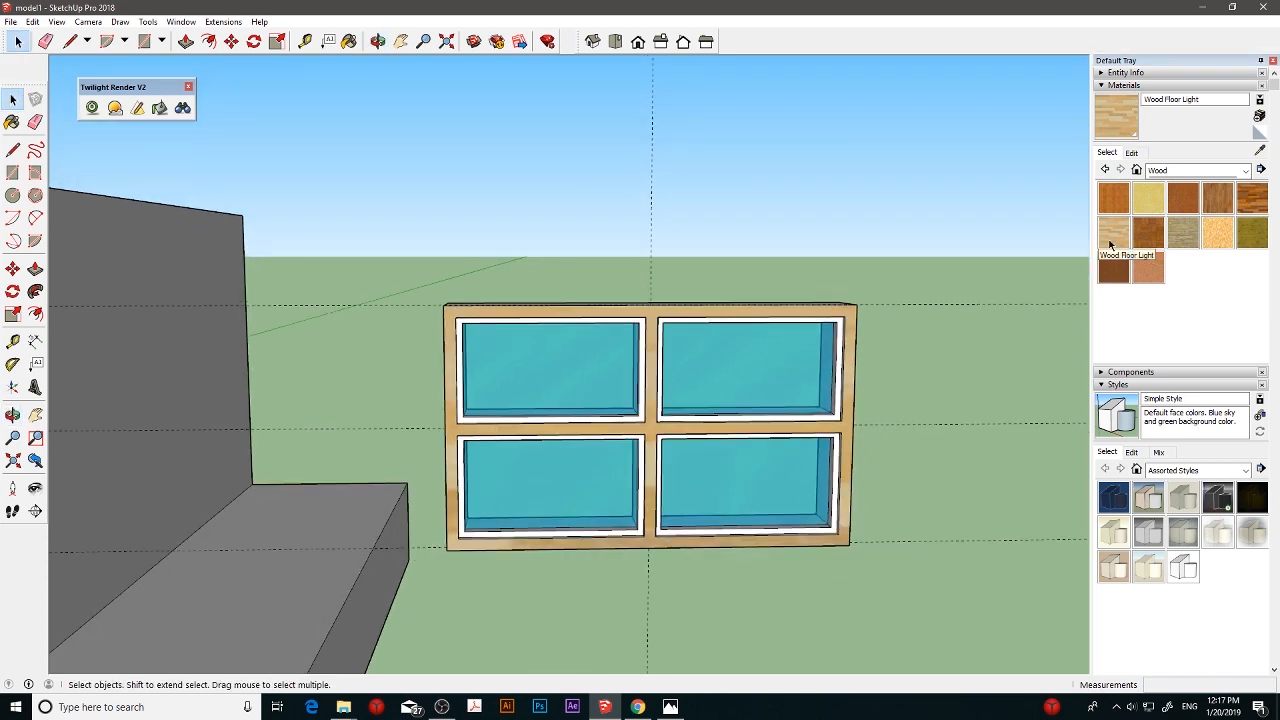
- Paint the narrow raised borders of all four window panes with Wood Floor Light
{"action": "left_click", "coordinate": [1112, 240]}
{"action": "scroll", "coordinate": [706, 331], "scroll_direction": "up", "scroll_amount": 3}
{"action": "left_click", "coordinate": [648, 347]}
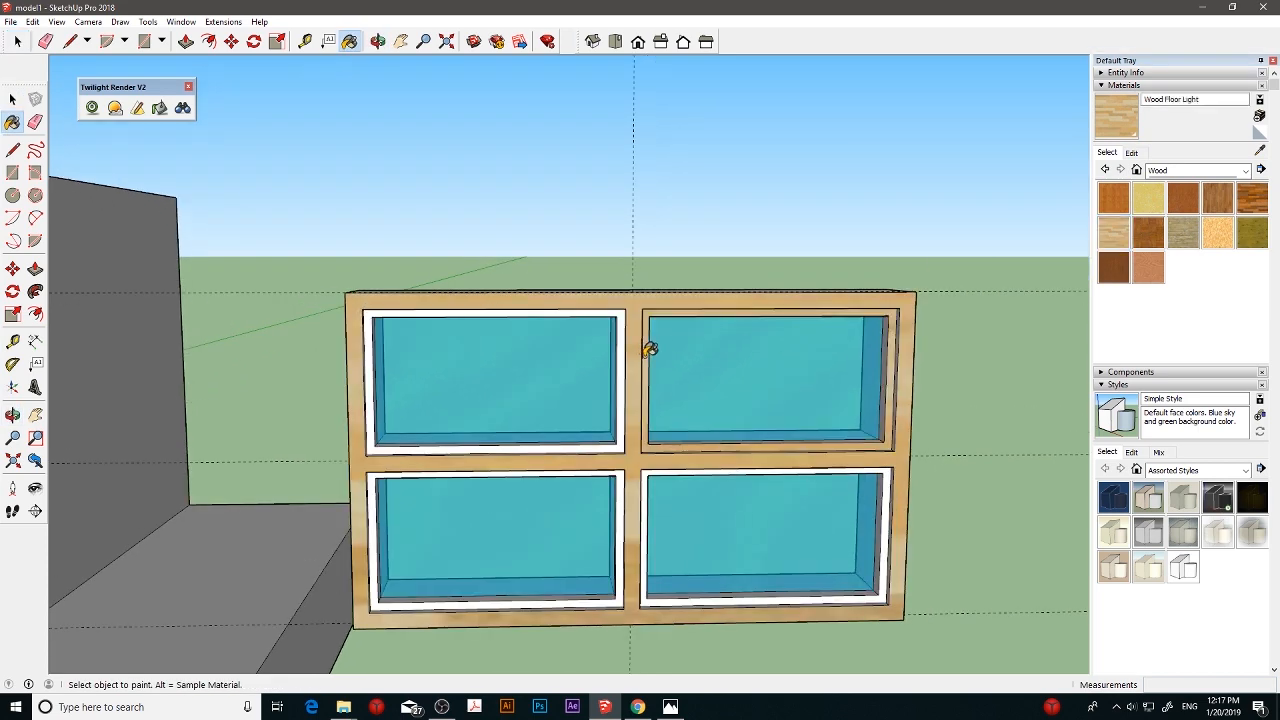
{"action": "left_click", "coordinate": [620, 354]}
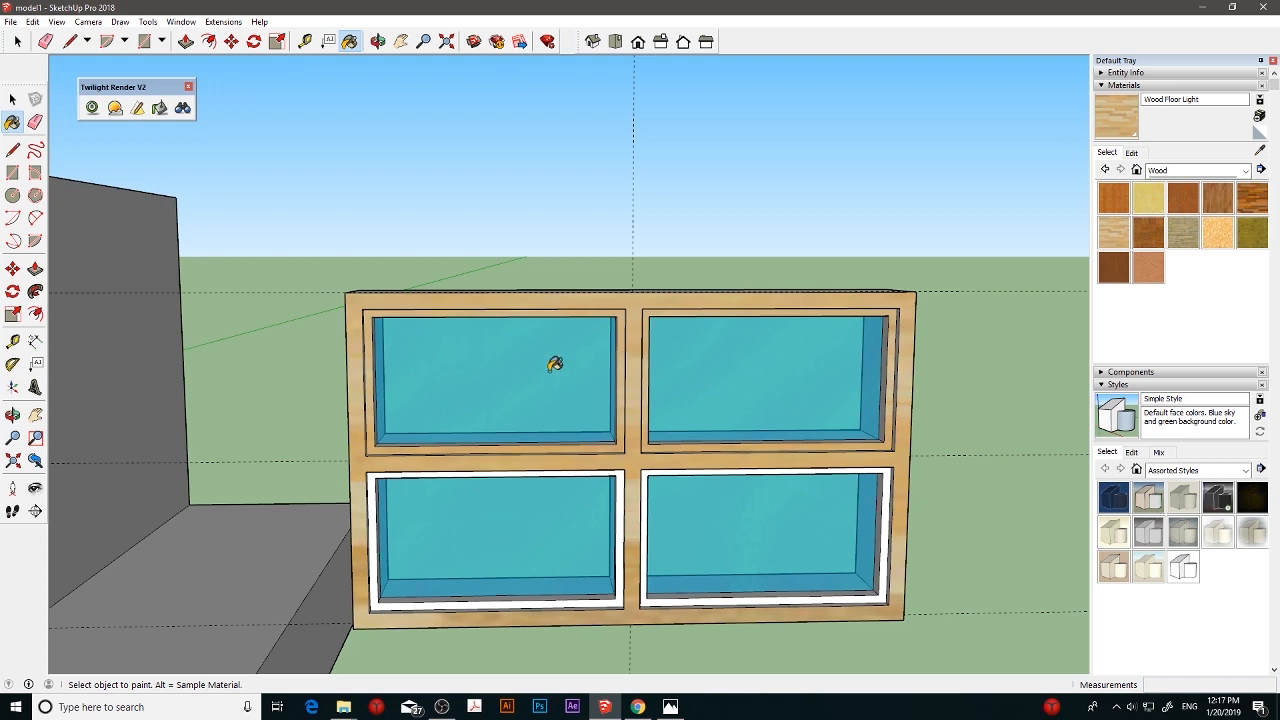
{"action": "left_click", "coordinate": [516, 467]}
{"action": "left_click", "coordinate": [648, 470]}
- Paint the window frame's outer left, right, top and bottom sides with Wood Floor Light
{"action": "mouse_move", "coordinate": [545, 430]}
{"action": "middle_mouse_down"}
{"action": "mouse_move", "coordinate": [686, 423]}
{"action": "mouse_move", "coordinate": [434, 418]}
{"action": "middle_mouse_up"}
{"action": "left_click", "coordinate": [378, 412]}
{"action": "mouse_move", "coordinate": [718, 390]}
{"action": "middle_mouse_down"}
{"action": "mouse_move", "coordinate": [726, 406]}
{"action": "mouse_move", "coordinate": [766, 406]}
{"action": "middle_mouse_up"}
{"action": "left_click", "coordinate": [878, 405]}
{"action": "middle_click_drag", "start_coordinate": [832, 356], "coordinate": [817, 448]}
{"action": "left_click", "coordinate": [755, 338]}
{"action": "mouse_move", "coordinate": [755, 419]}
{"action": "middle_mouse_down"}
{"action": "mouse_move", "coordinate": [788, 259]}
{"action": "mouse_move", "coordinate": [743, 640]}
{"action": "mouse_move", "coordinate": [737, 466]}
{"action": "mouse_move", "coordinate": [663, 446]}
{"action": "mouse_move", "coordinate": [710, 481]}
{"action": "mouse_move", "coordinate": [729, 557]}
{"action": "mouse_move", "coordinate": [689, 520]}
{"action": "middle_mouse_up"}
{"action": "left_click", "coordinate": [740, 630]}
{"action": "scroll", "coordinate": [710, 481], "scroll_direction": "down", "scroll_amount": 3}
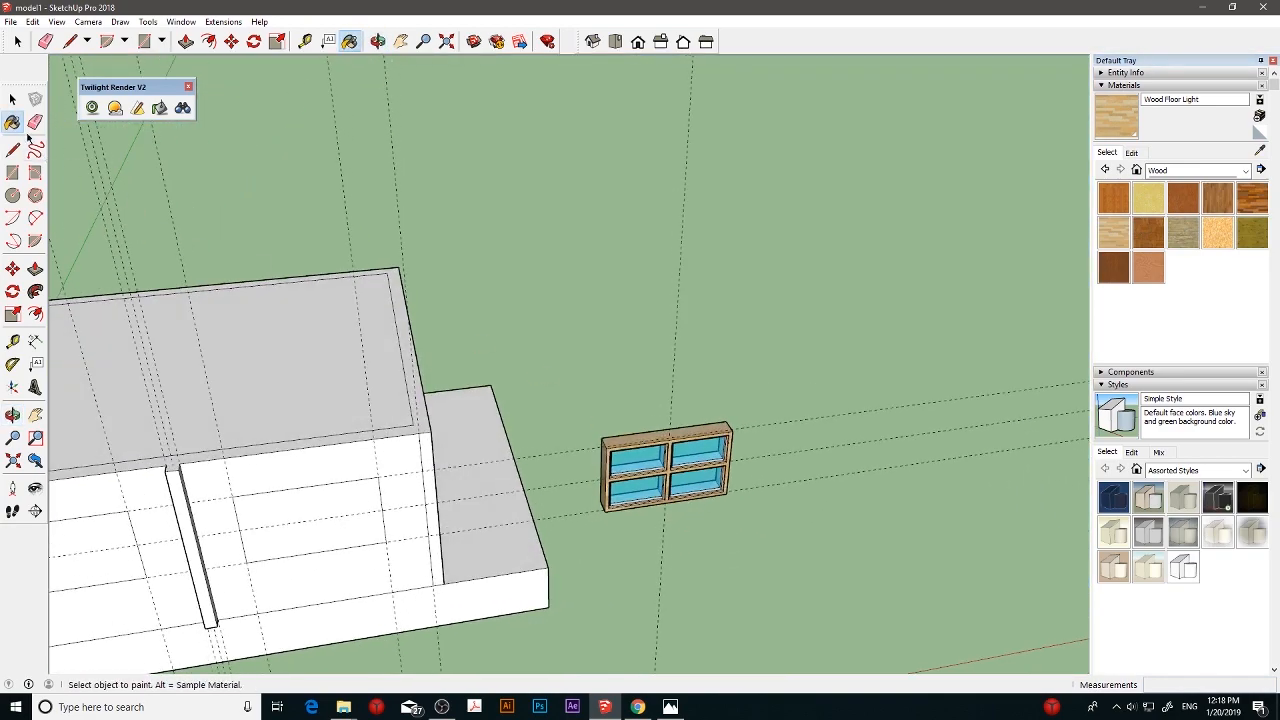
- Select the entire window and make it a group
{"action": "key", "text": "space"}
{"action": "left_click_drag", "start_coordinate": [752, 540], "coordinate": [753, 540]}
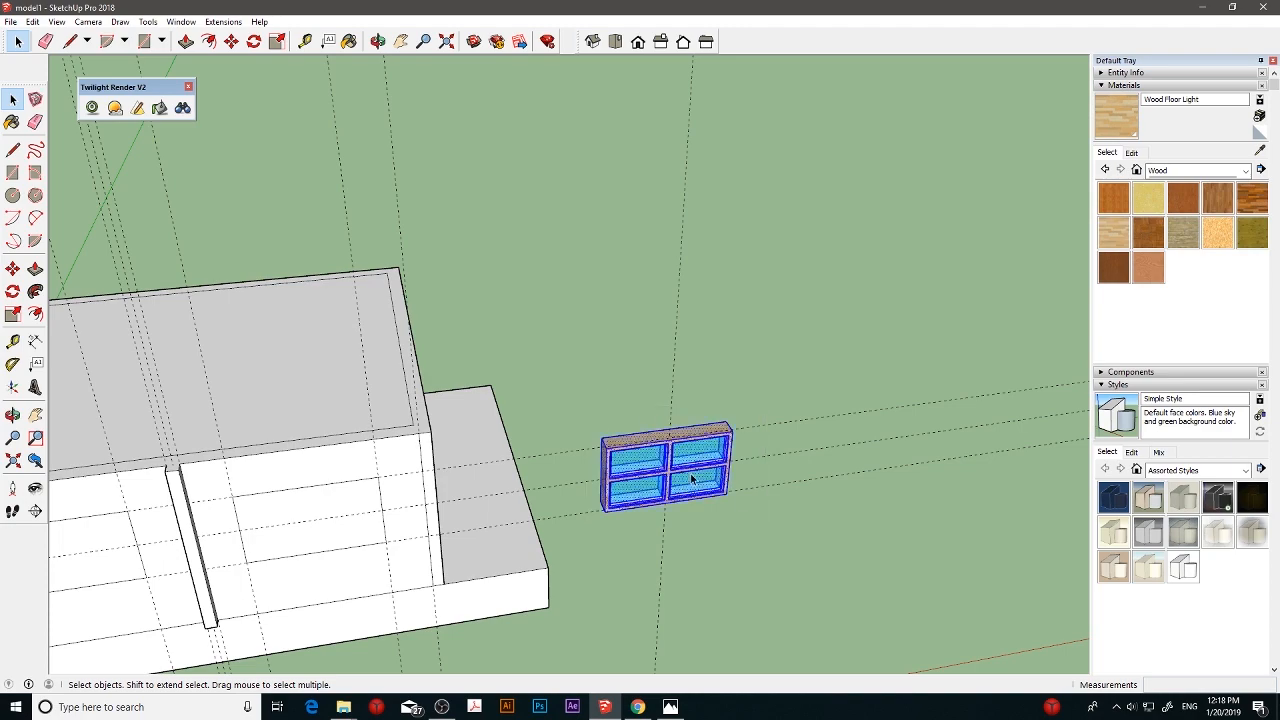
{"action": "right_click", "coordinate": [692, 475]}
{"action": "left_click", "coordinate": [755, 590]}
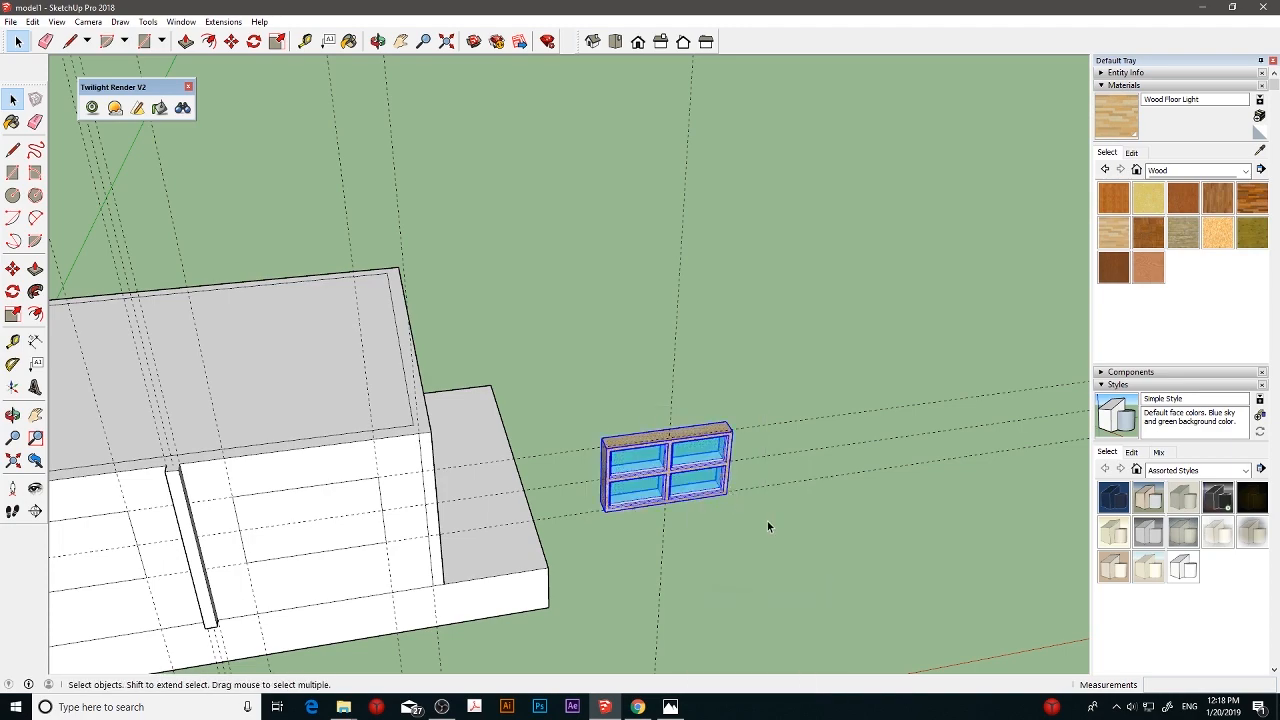
- Push both window rectangles between the raised strips on the long wall 8 cm inward to cut open holes
{"action": "middle_click_drag", "start_coordinate": [769, 526], "coordinate": [731, 460]}
{"action": "middle_click_drag", "start_coordinate": [559, 504], "coordinate": [814, 466], "text": "shift"}
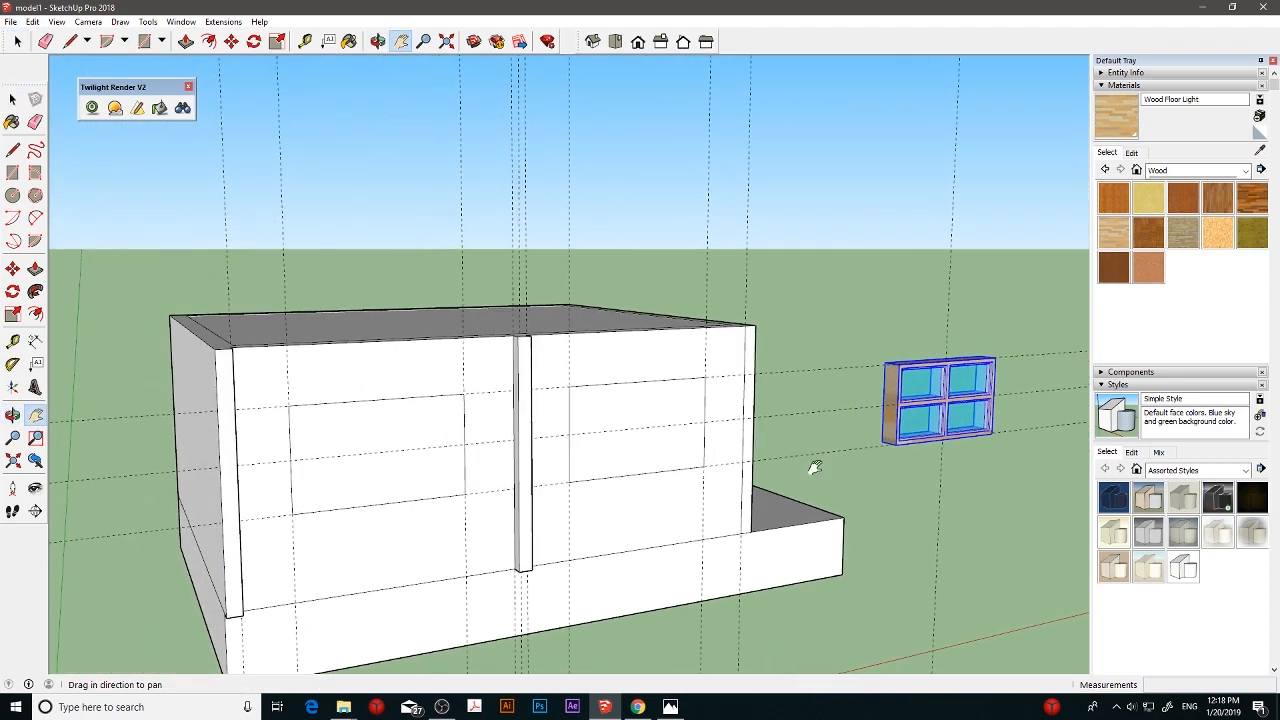
{"action": "middle_click_drag", "start_coordinate": [455, 440], "coordinate": [508, 430], "text": "shift"}
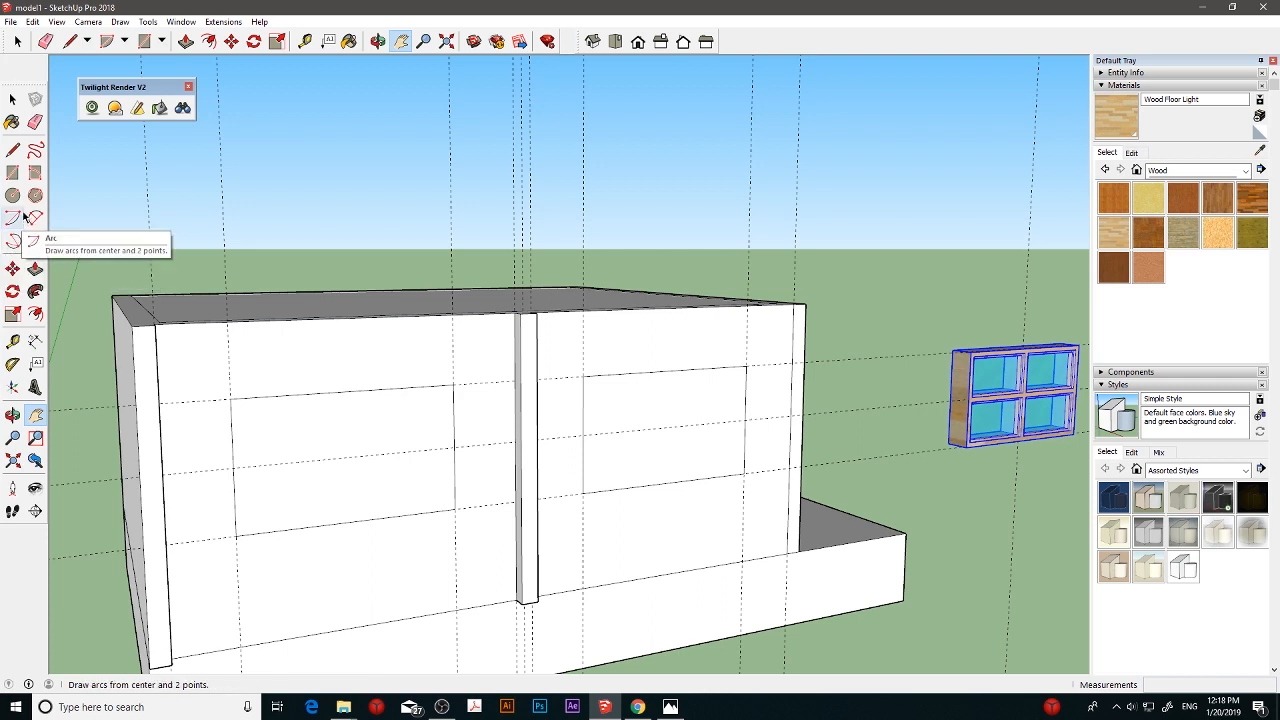
{"action": "left_click", "coordinate": [36, 269]}
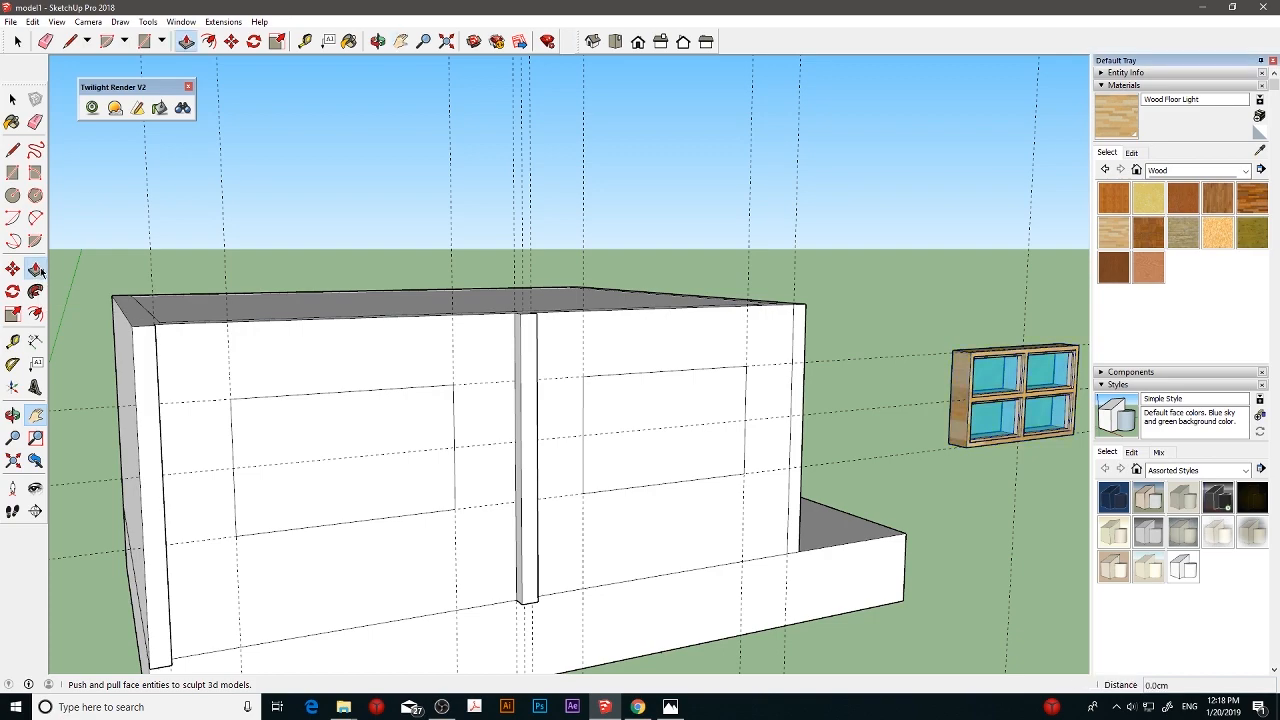
{"action": "scroll", "coordinate": [331, 487], "scroll_direction": "up", "scroll_amount": 4}
{"action": "left_click", "coordinate": [323, 454]}
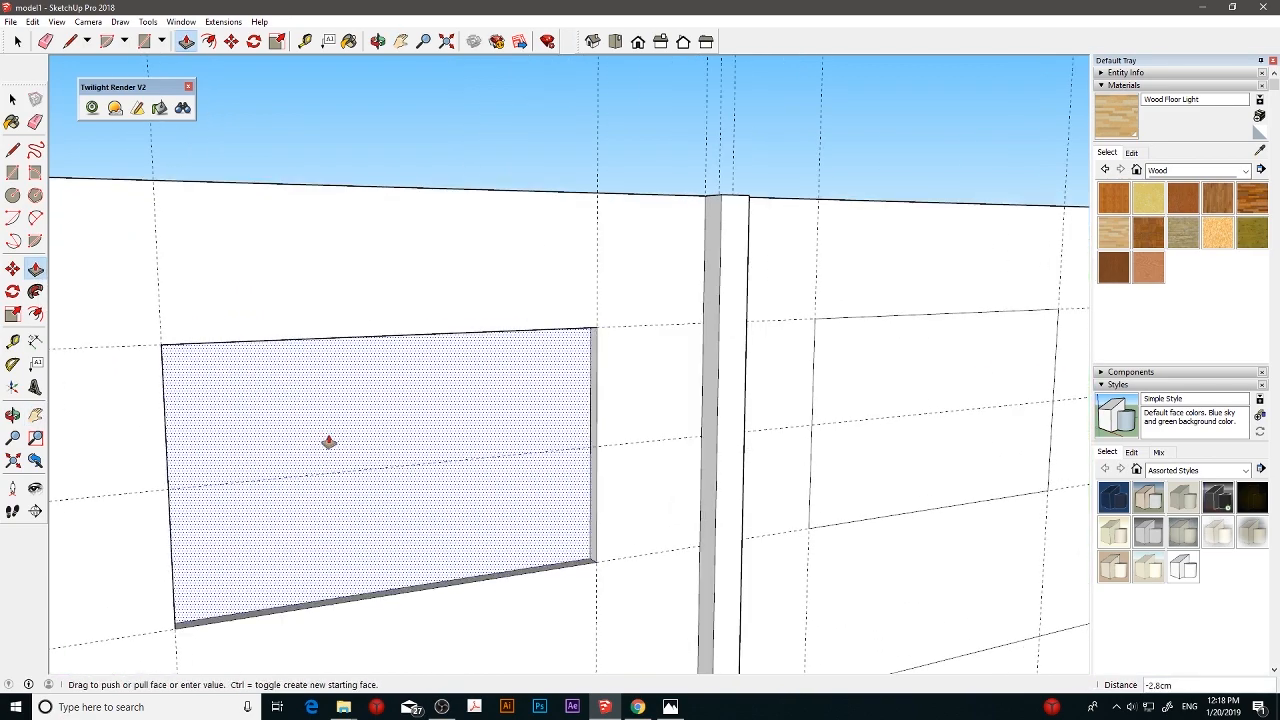
{"action": "left_click", "coordinate": [323, 415]}
{"action": "middle_click_drag", "start_coordinate": [834, 431], "coordinate": [517, 440]}
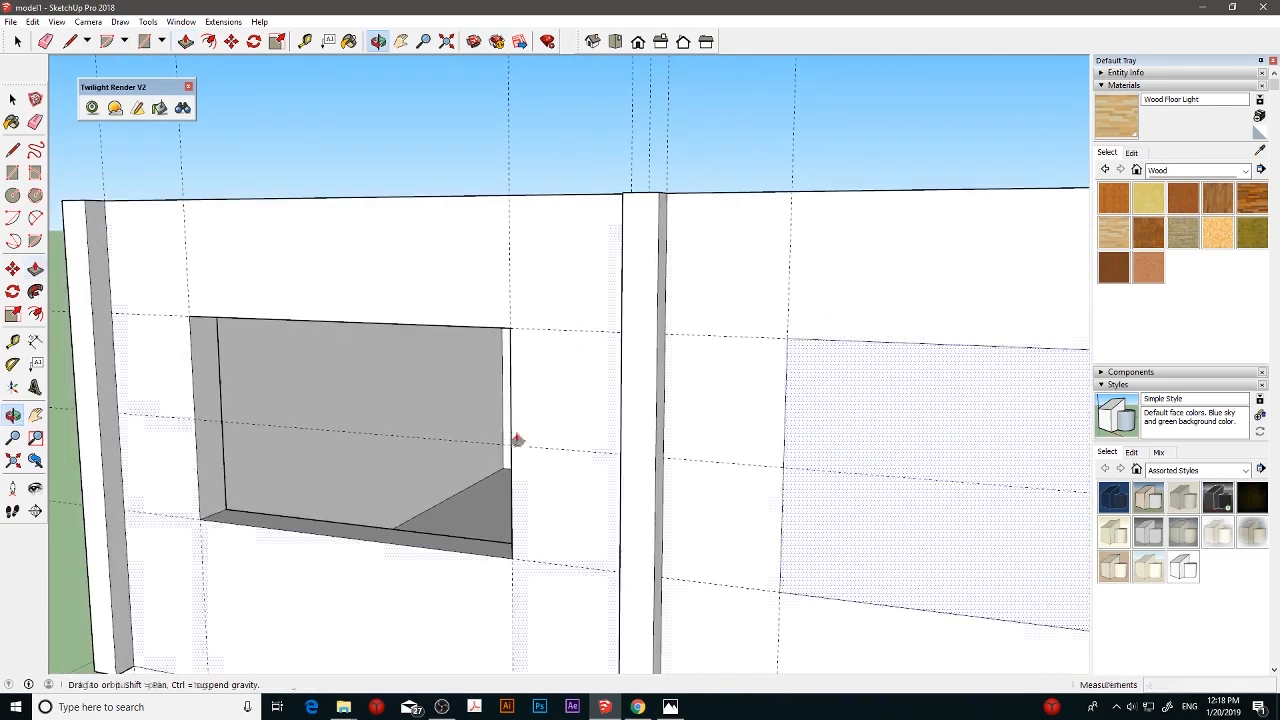
{"action": "left_click", "coordinate": [838, 451]}
{"action": "left_click", "coordinate": [861, 424]}
{"action": "scroll", "coordinate": [819, 446], "scroll_direction": "down", "scroll_amount": 4}
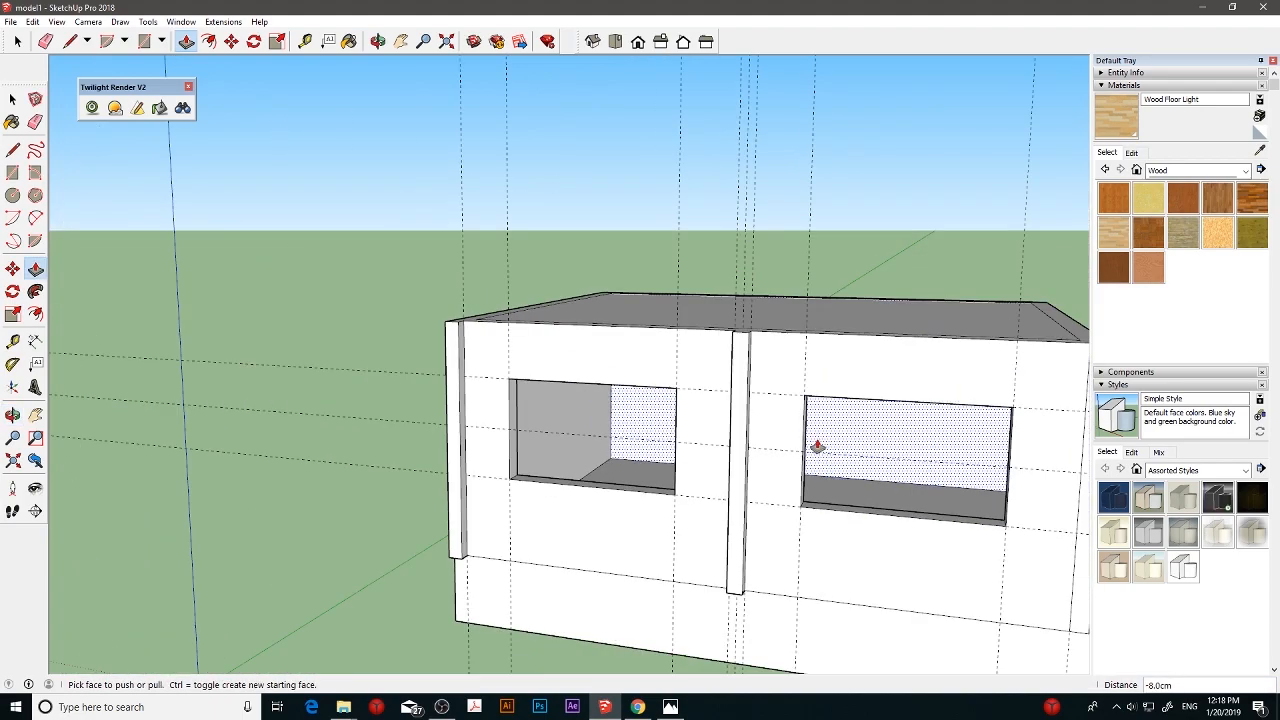
- Copy the window group by its lower left corner into the wall's right opening, and copy it from there 118 cm into the left opening
{"action": "middle_click_drag", "start_coordinate": [808, 438], "coordinate": [757, 442], "text": "shift"}
{"action": "middle_click_drag", "start_coordinate": [447, 391], "coordinate": [445, 391], "text": "shift"}
{"action": "key", "text": "m"}
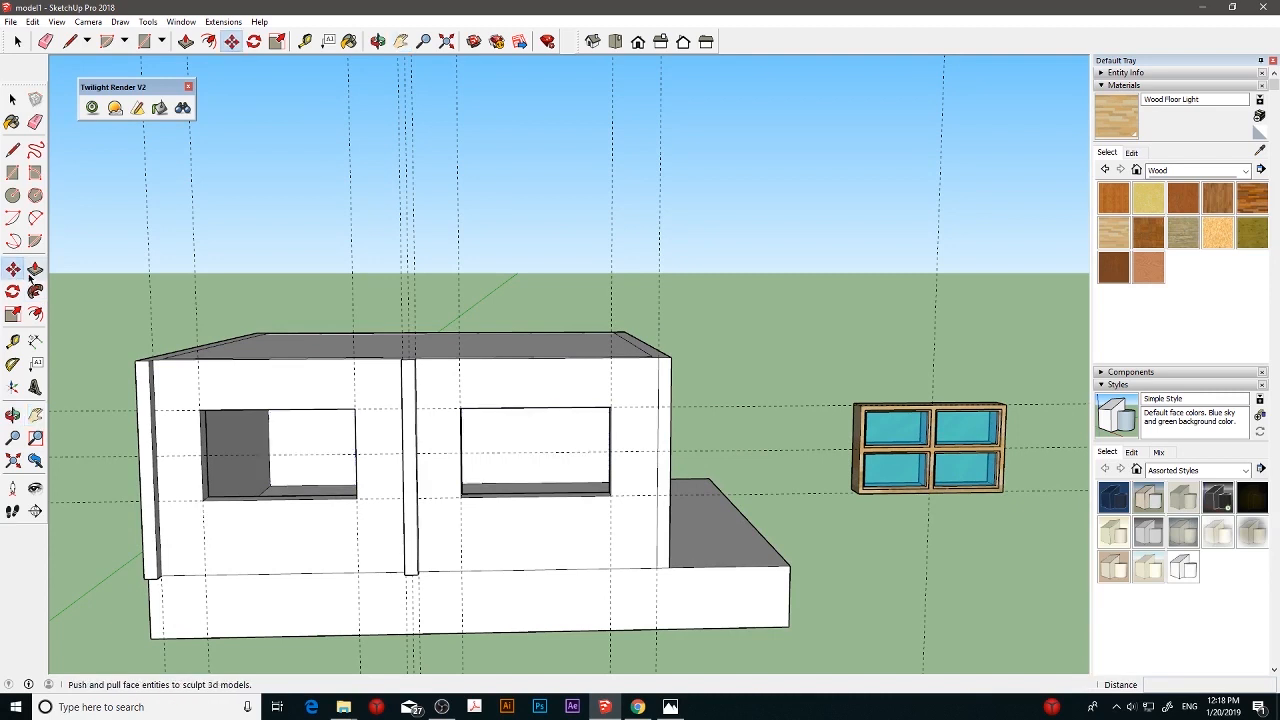
{"action": "left_click", "coordinate": [858, 493]}
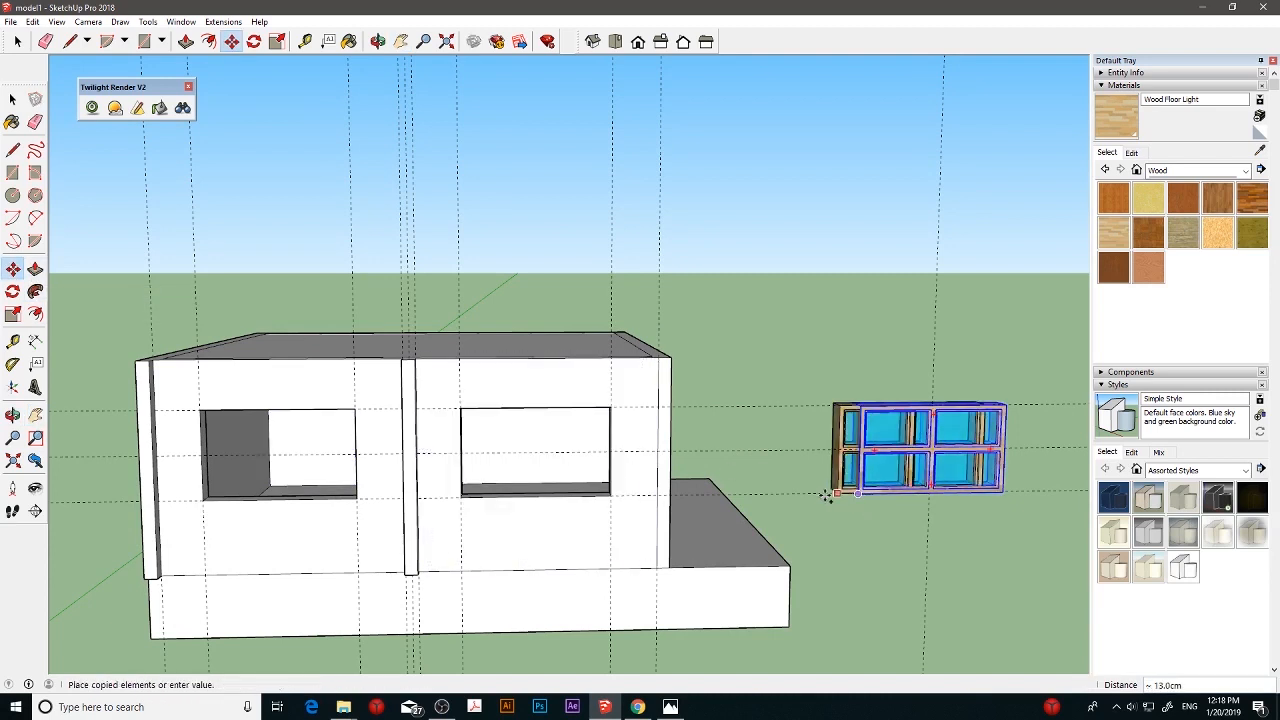
{"action": "key", "text": "ctrl"}
{"action": "left_click", "coordinate": [457, 491]}
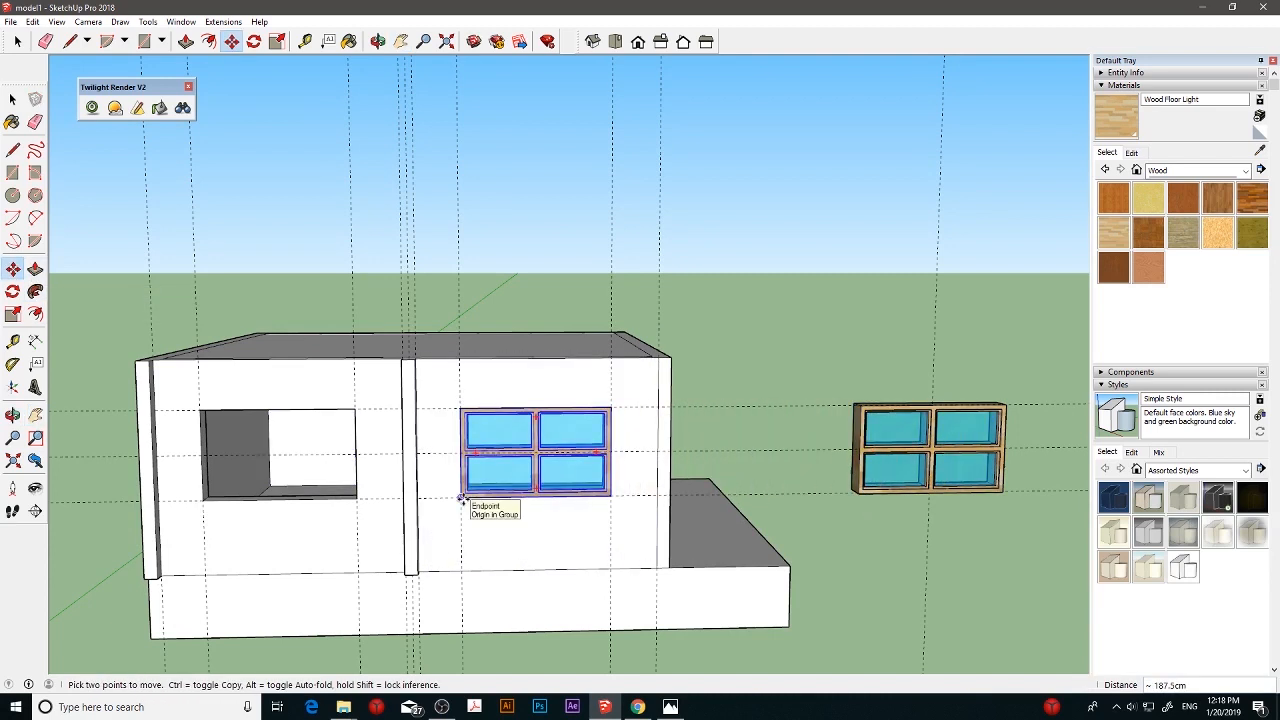
{"action": "left_click", "coordinate": [462, 497]}
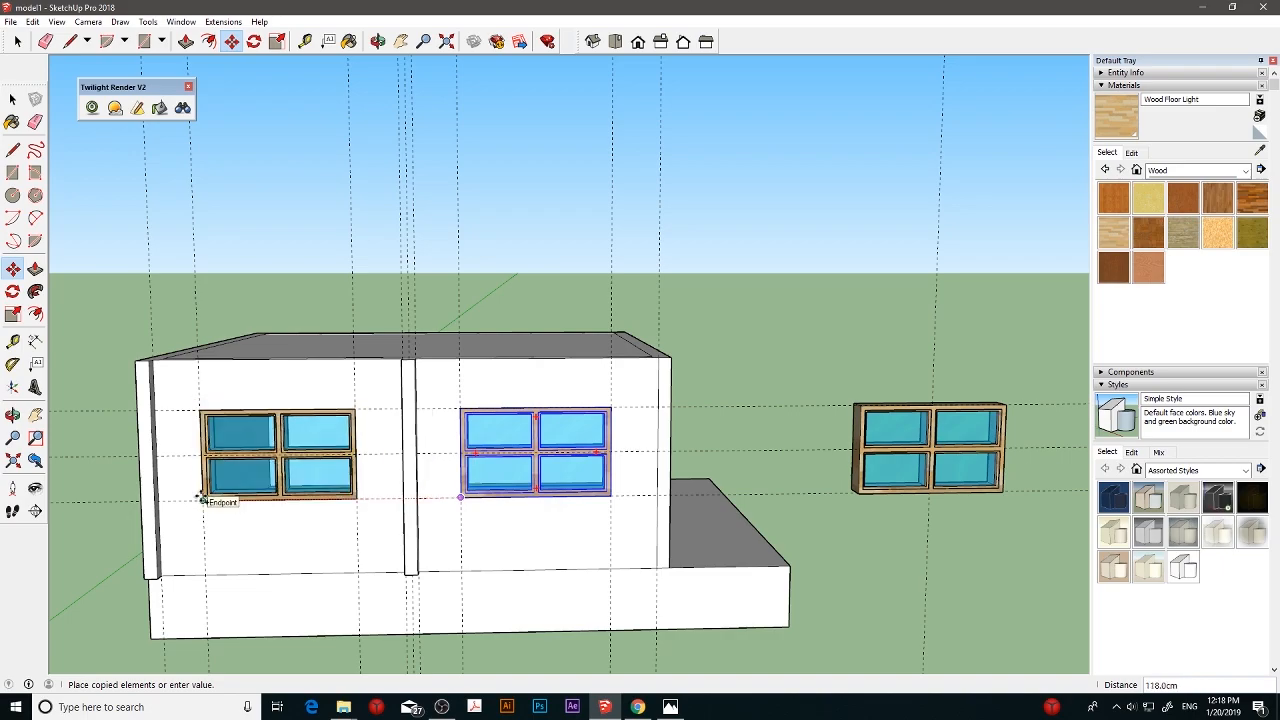
{"action": "left_click", "coordinate": [201, 500]}
- Move the left window group by its lower left corner 2 cm outward from the long wall
{"action": "scroll", "coordinate": [491, 480], "scroll_direction": "up", "scroll_amount": 5}
{"action": "middle_click_drag", "start_coordinate": [377, 486], "coordinate": [545, 452], "text": "shift"}
{"action": "scroll", "coordinate": [553, 501], "scroll_direction": "up", "scroll_amount": 3}
{"action": "left_click", "coordinate": [13, 271]}
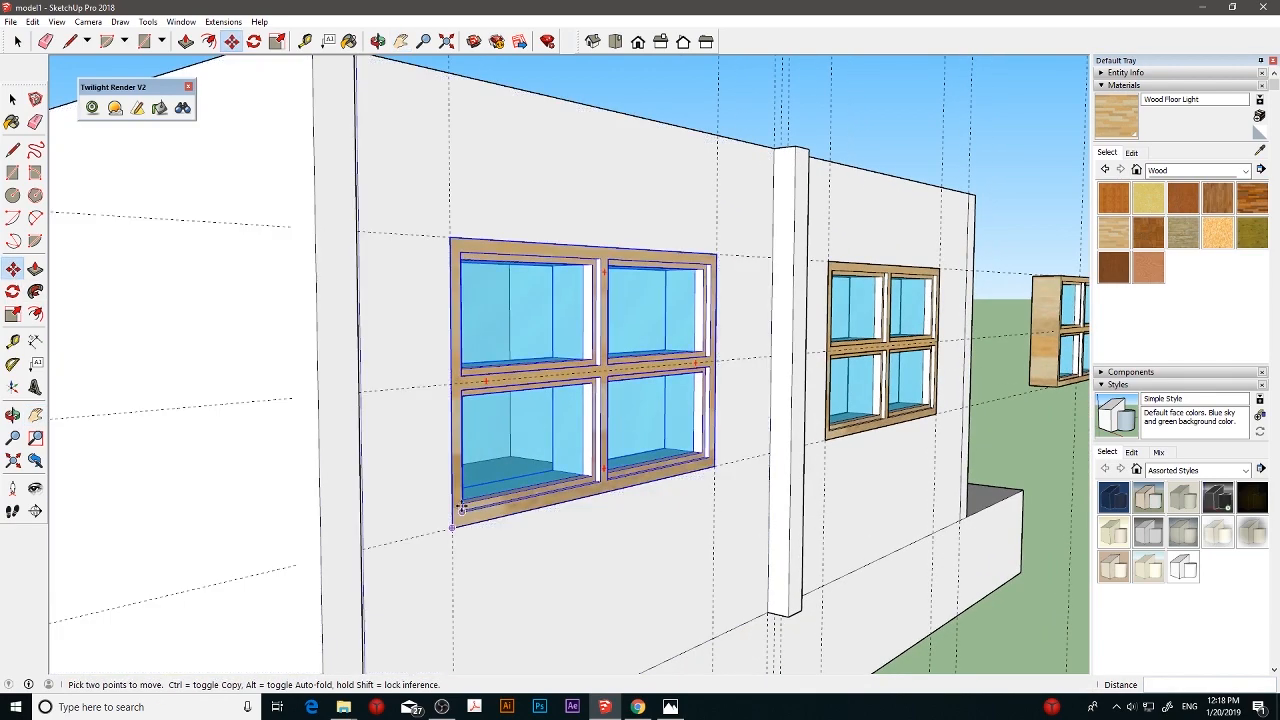
{"action": "left_click", "coordinate": [451, 530]}
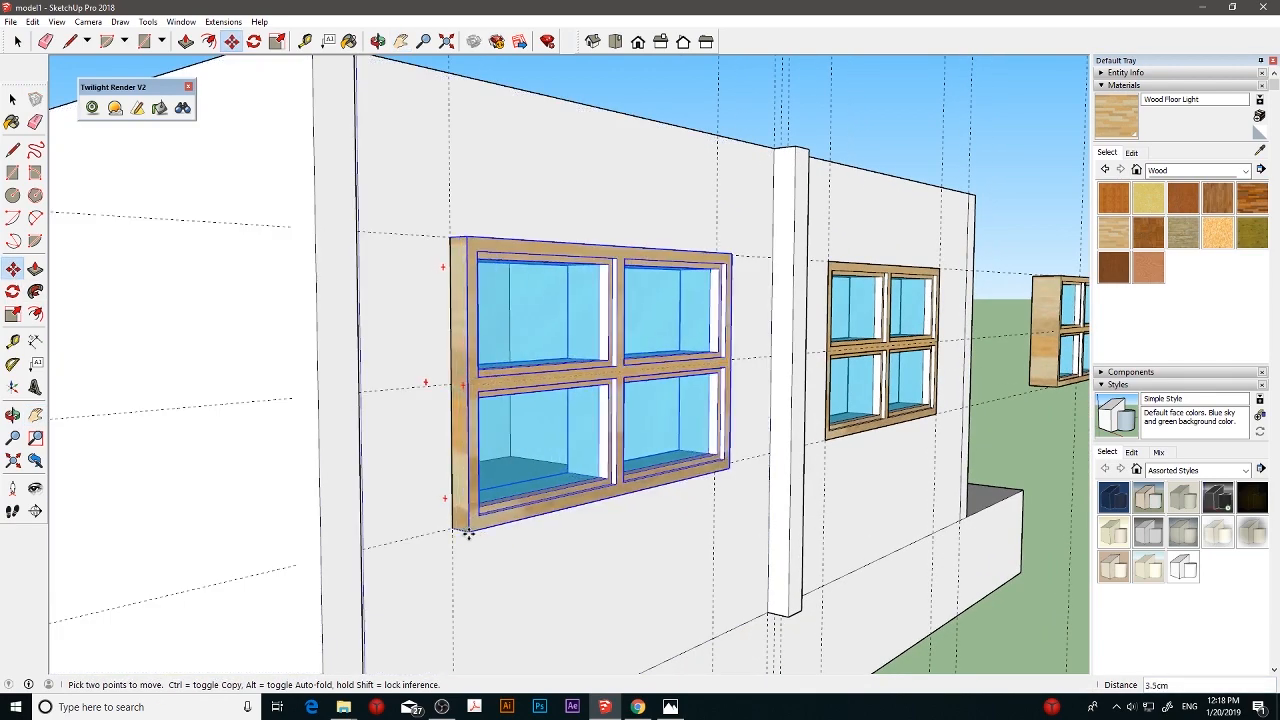
{"action": "type", "text": "2"}
{"action": "key", "text": "Return"}
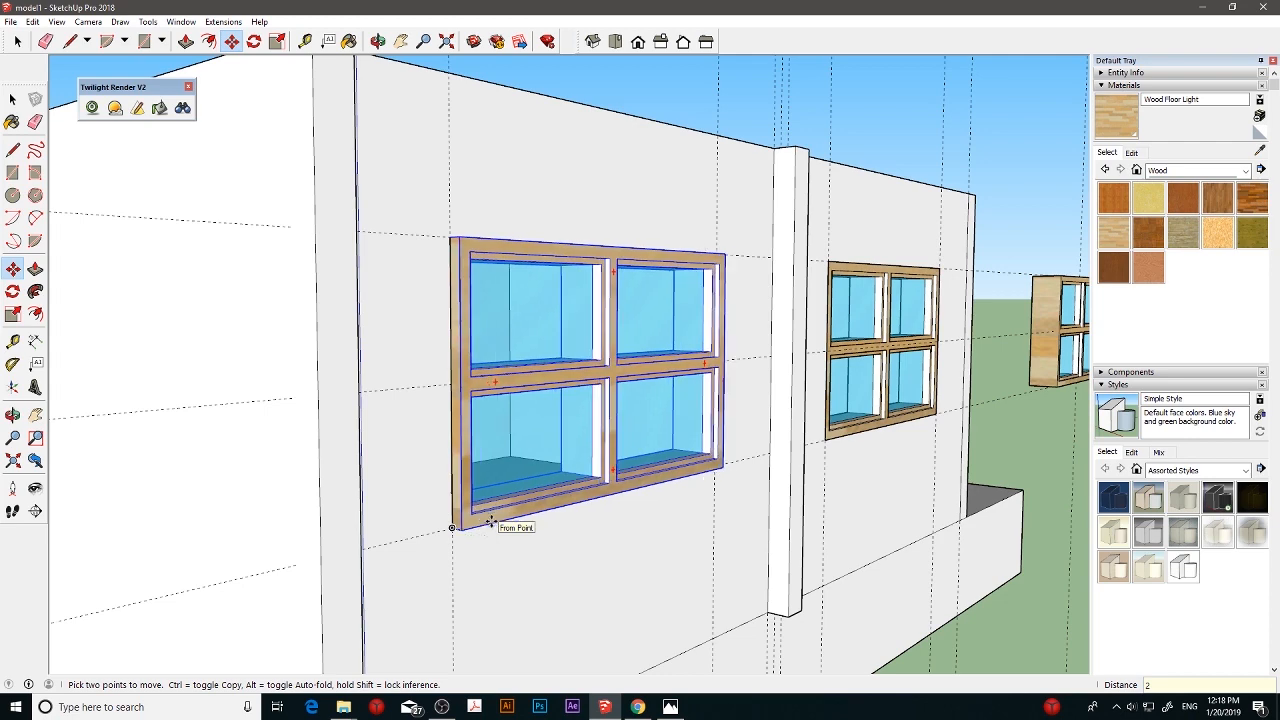
- Try to move the right window by its lower left corner 2 cm outward from the long wall
{"action": "left_click", "coordinate": [825, 437]}
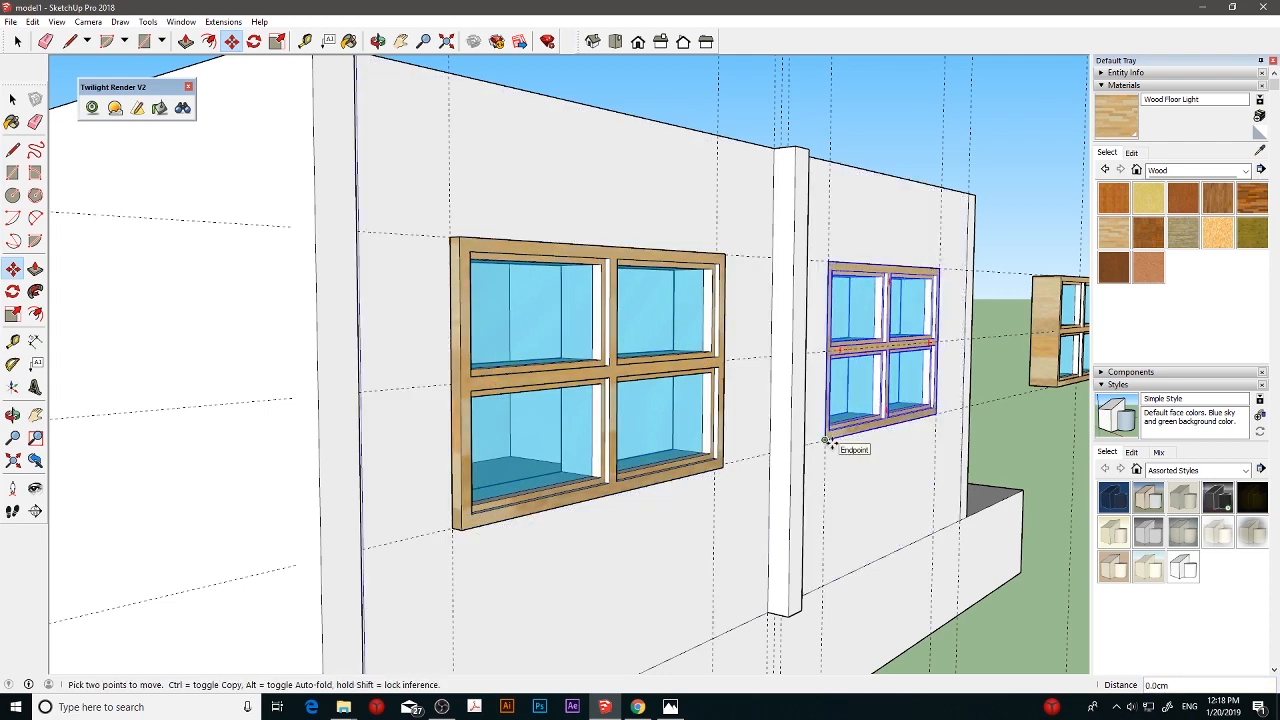
{"action": "type", "text": "2"}
{"action": "key", "text": "Return"}
{"action": "middle_click_drag", "start_coordinate": [882, 410], "coordinate": [726, 447]}
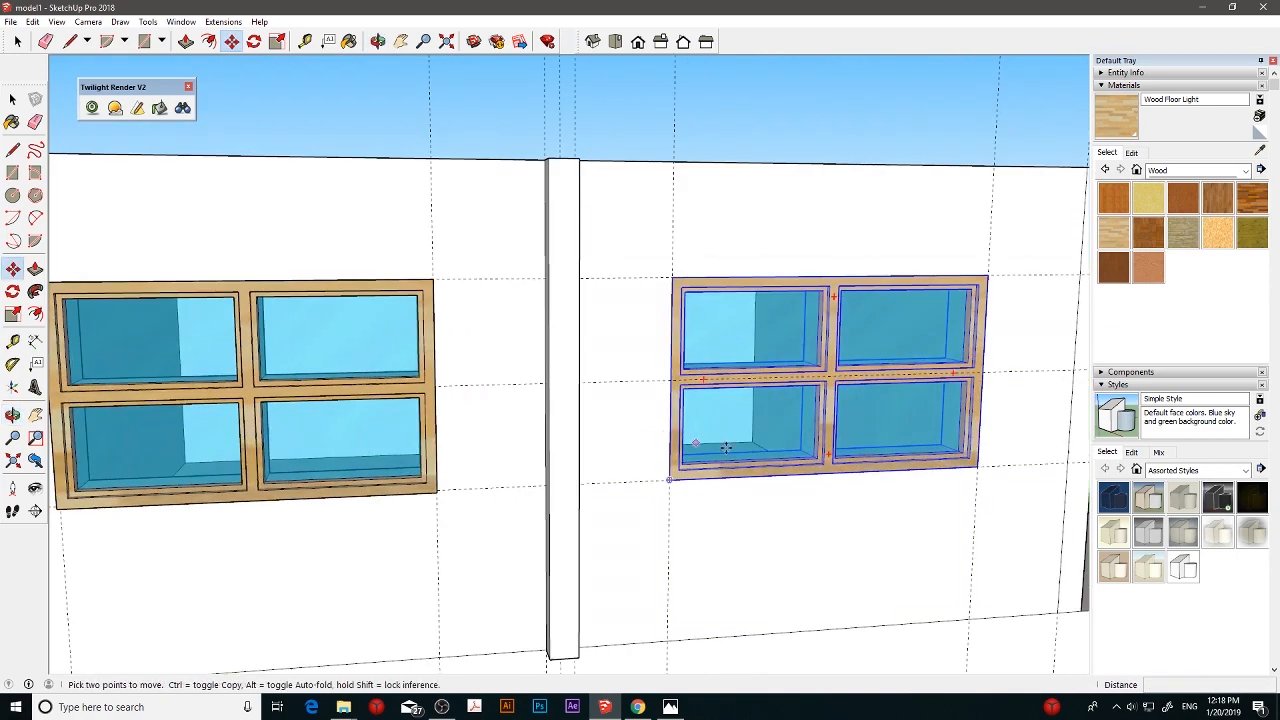
{"action": "scroll", "coordinate": [726, 447], "scroll_direction": "up", "scroll_amount": 2}
{"action": "left_click", "coordinate": [652, 490]}
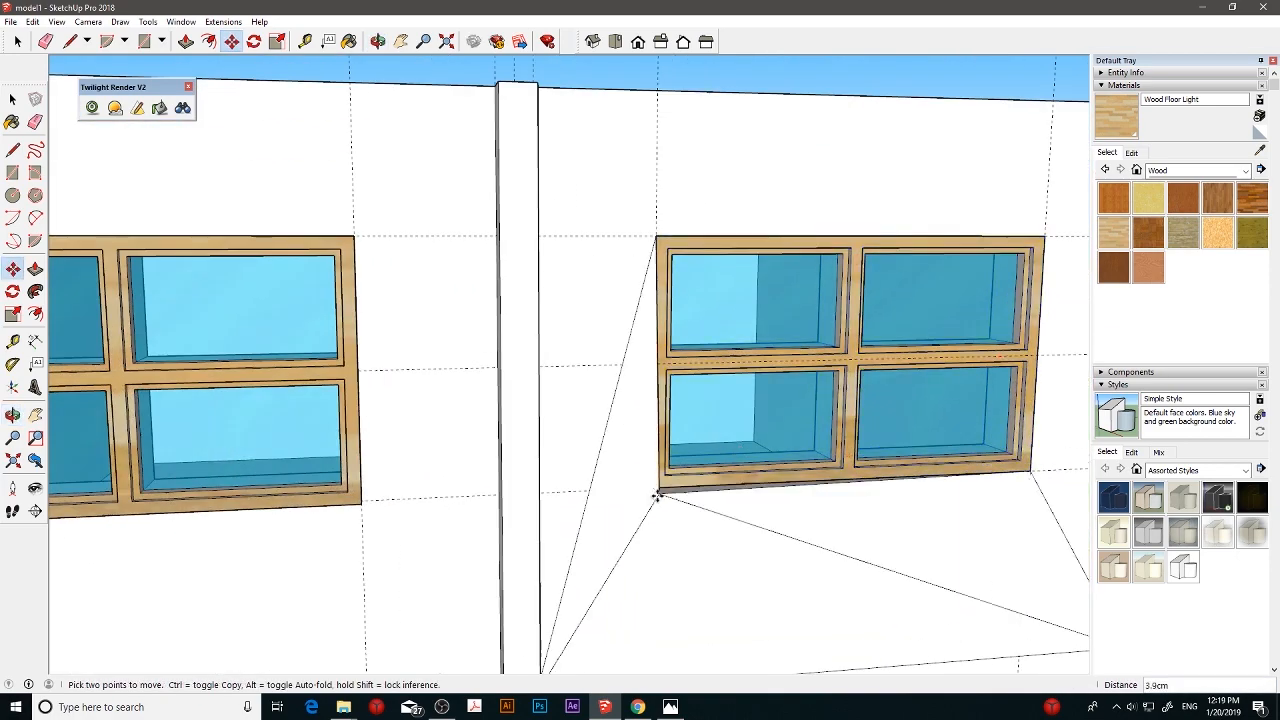
{"action": "left_click", "coordinate": [671, 491]}
{"action": "key", "text": "ctrl+z"}
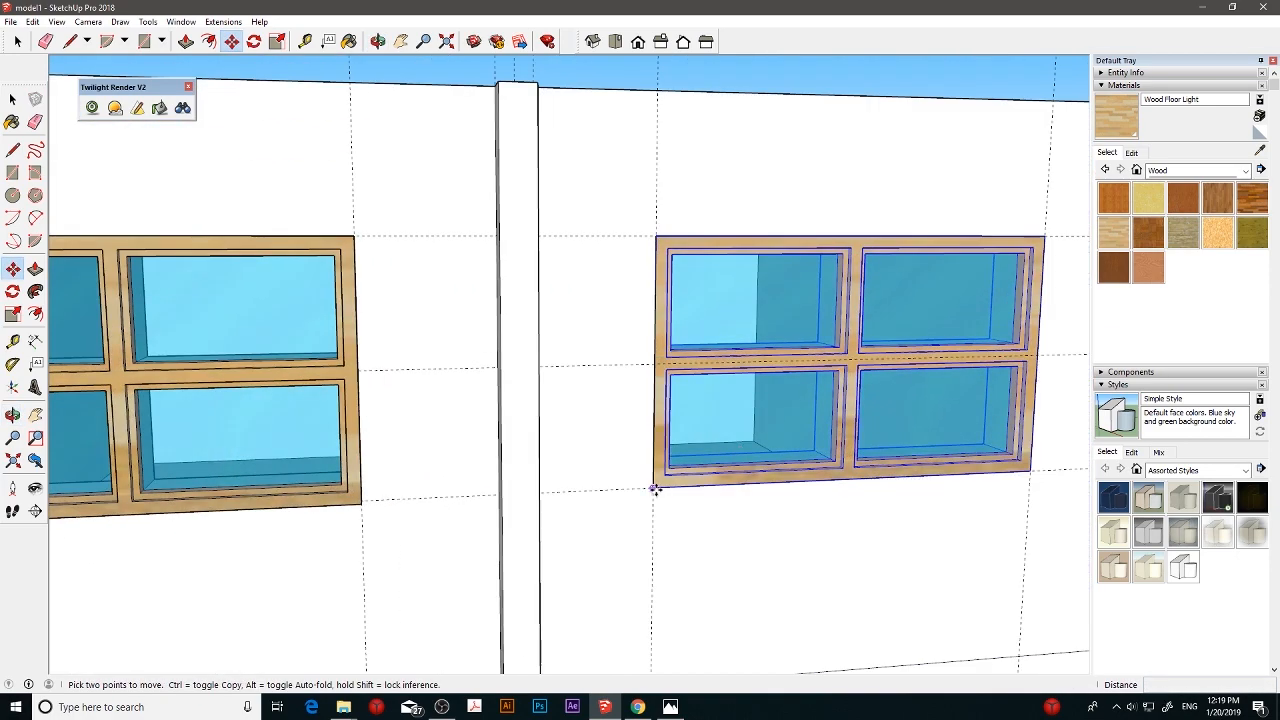
- Move the right window group 2 cm outward from the long wall
{"action": "left_click", "coordinate": [665, 491]}
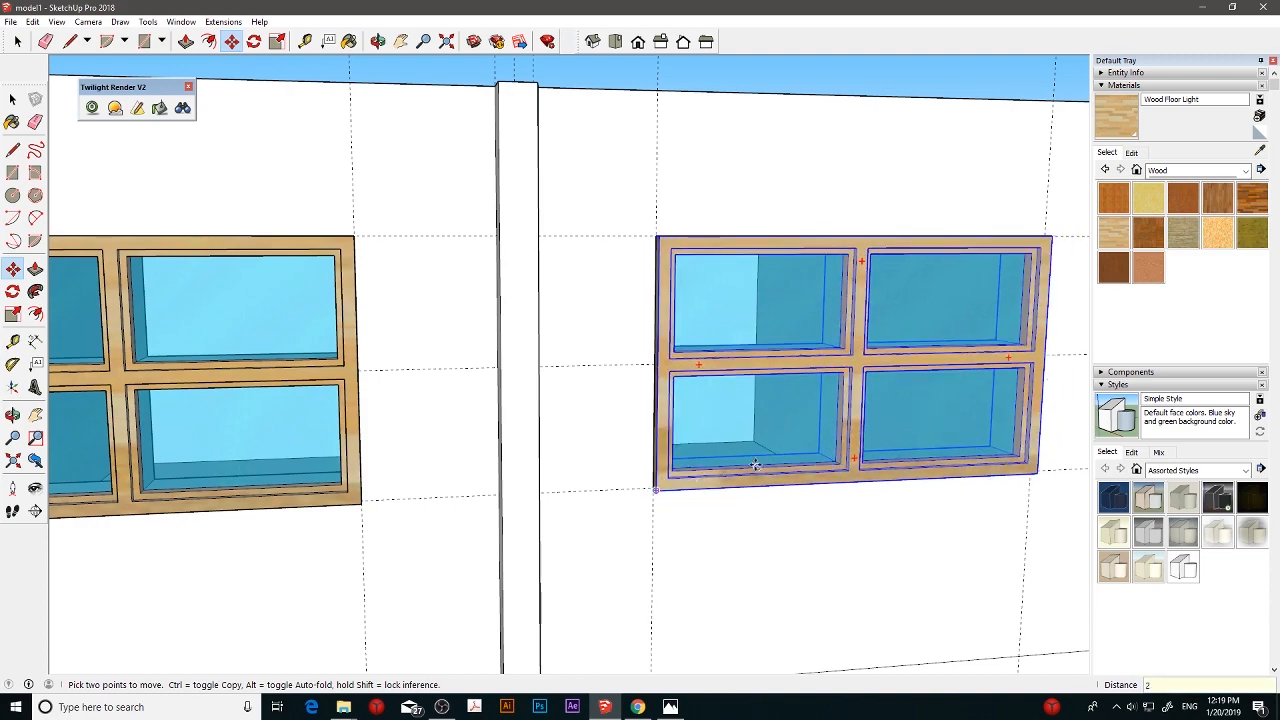
{"action": "middle_click_drag", "start_coordinate": [755, 465], "coordinate": [632, 465]}
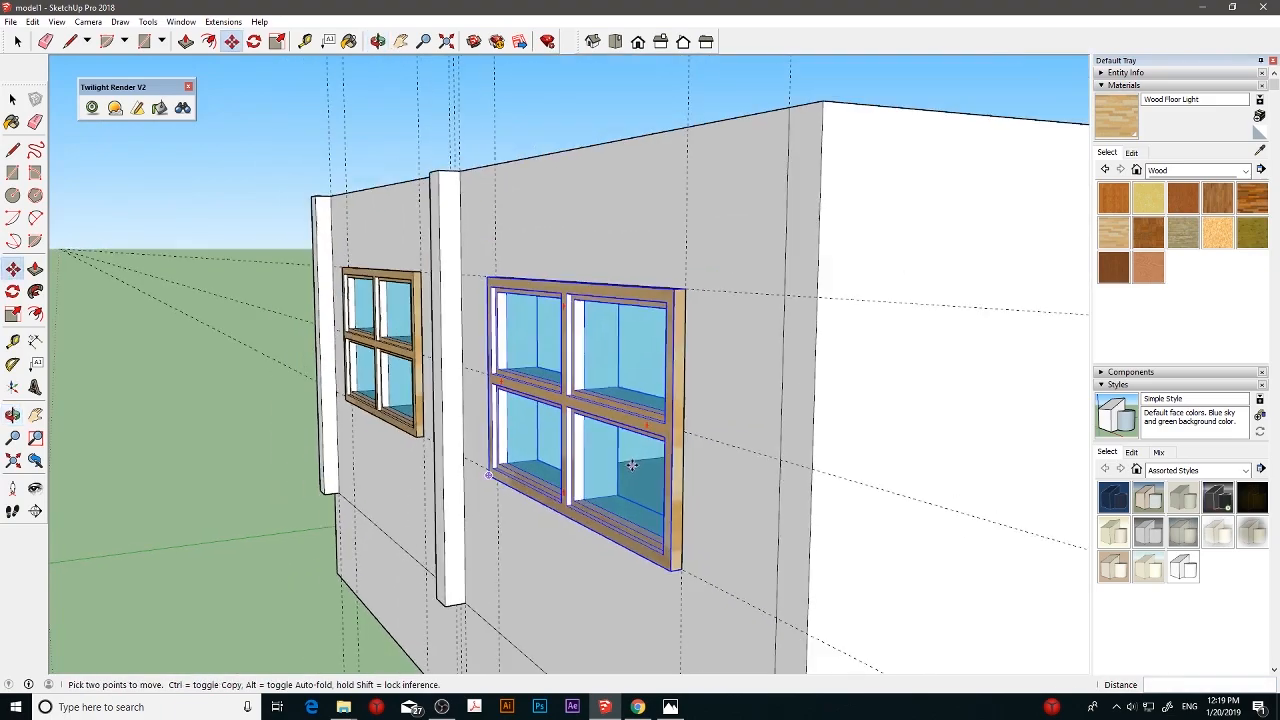
{"action": "scroll", "coordinate": [632, 465], "scroll_direction": "down", "scroll_amount": 7}
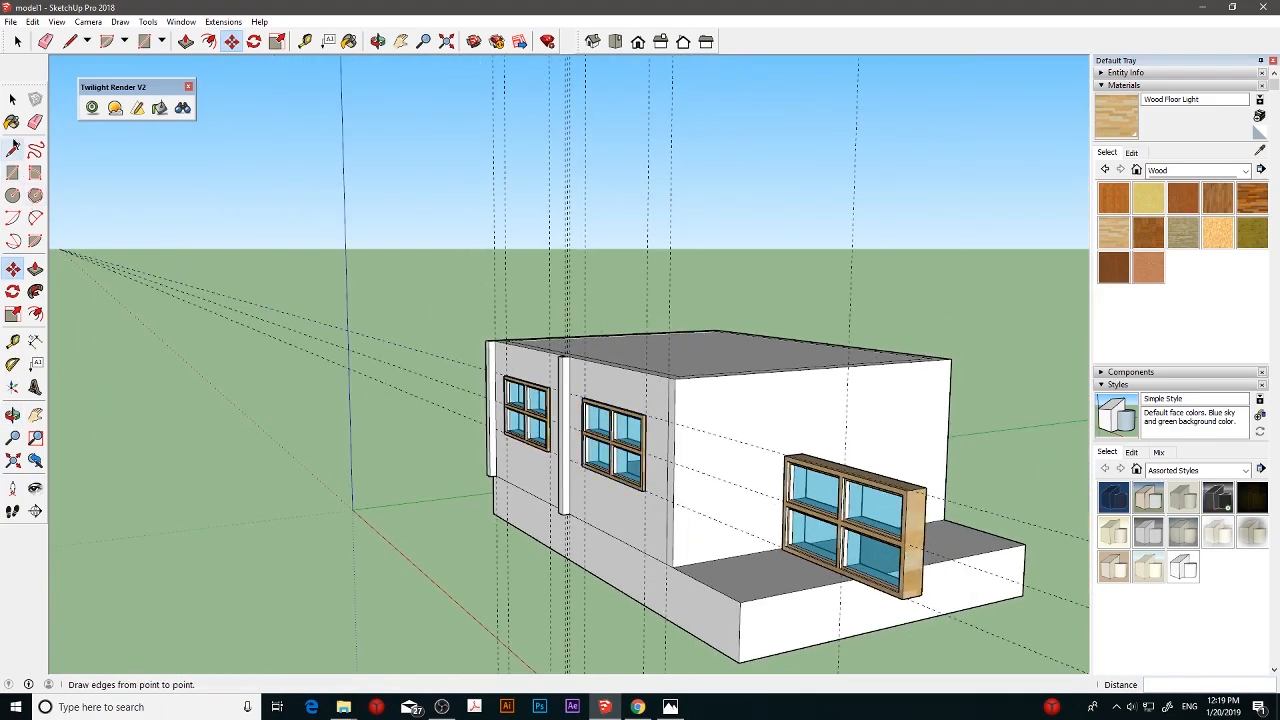
{"action": "left_click", "coordinate": [14, 100]}
{"action": "middle_click_drag", "start_coordinate": [630, 398], "coordinate": [654, 459], "text": "shift"}
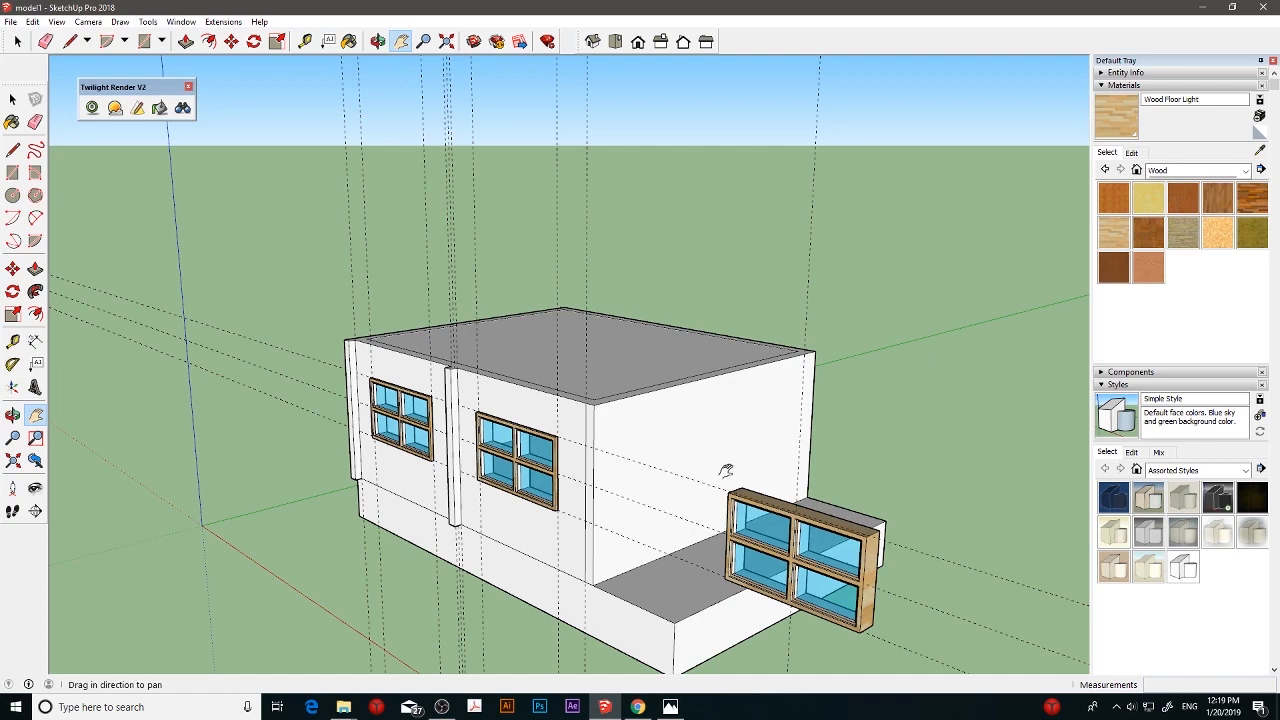
{"action": "middle_click_drag", "start_coordinate": [701, 467], "coordinate": [556, 447], "text": "shift"}
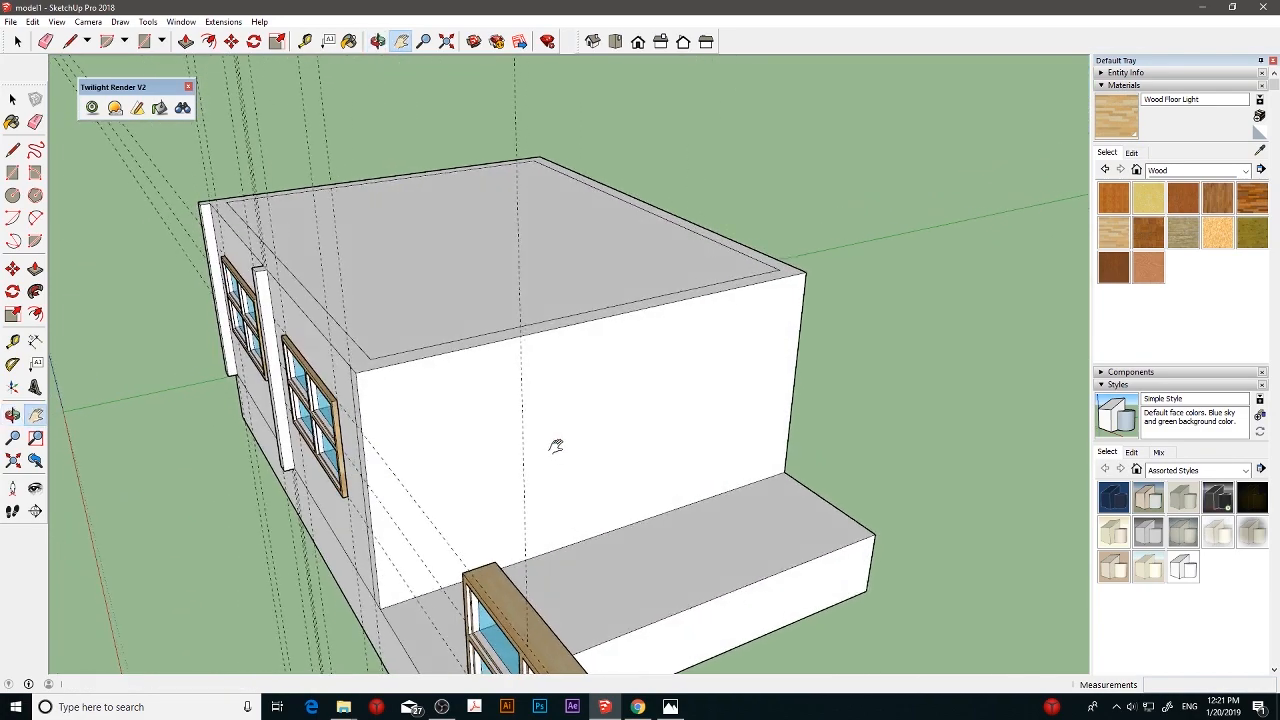
- Try to place a 30-degree Protractor guide rising from the end wall's top left corner
{"action": "left_click", "coordinate": [12, 364]}
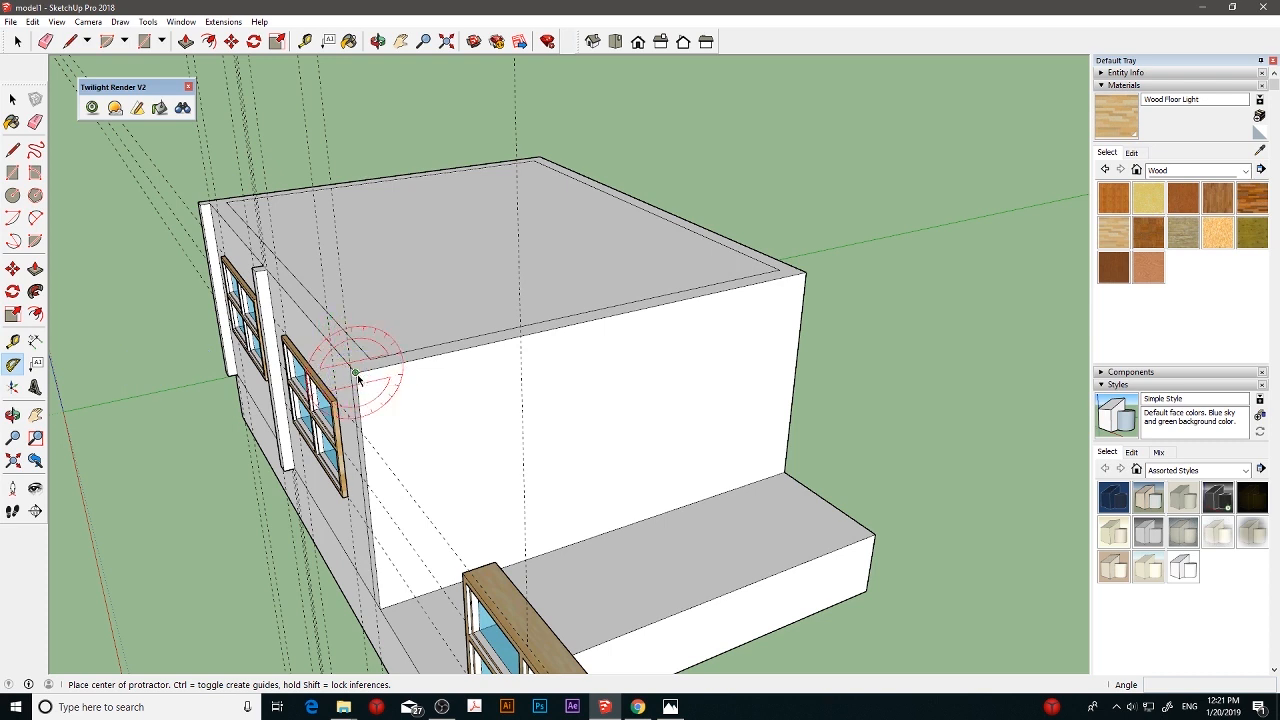
{"action": "left_click", "coordinate": [356, 374]}
{"action": "left_click", "coordinate": [496, 343]}
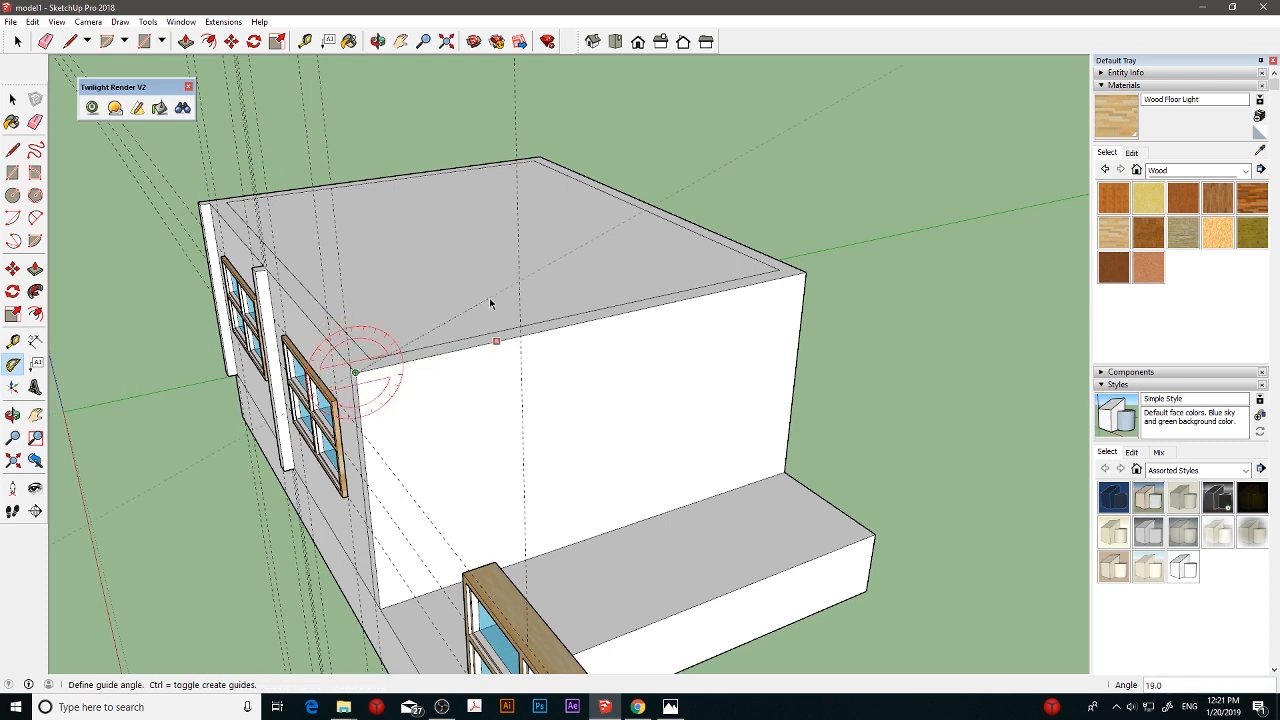
{"action": "left_click", "coordinate": [489, 303]}
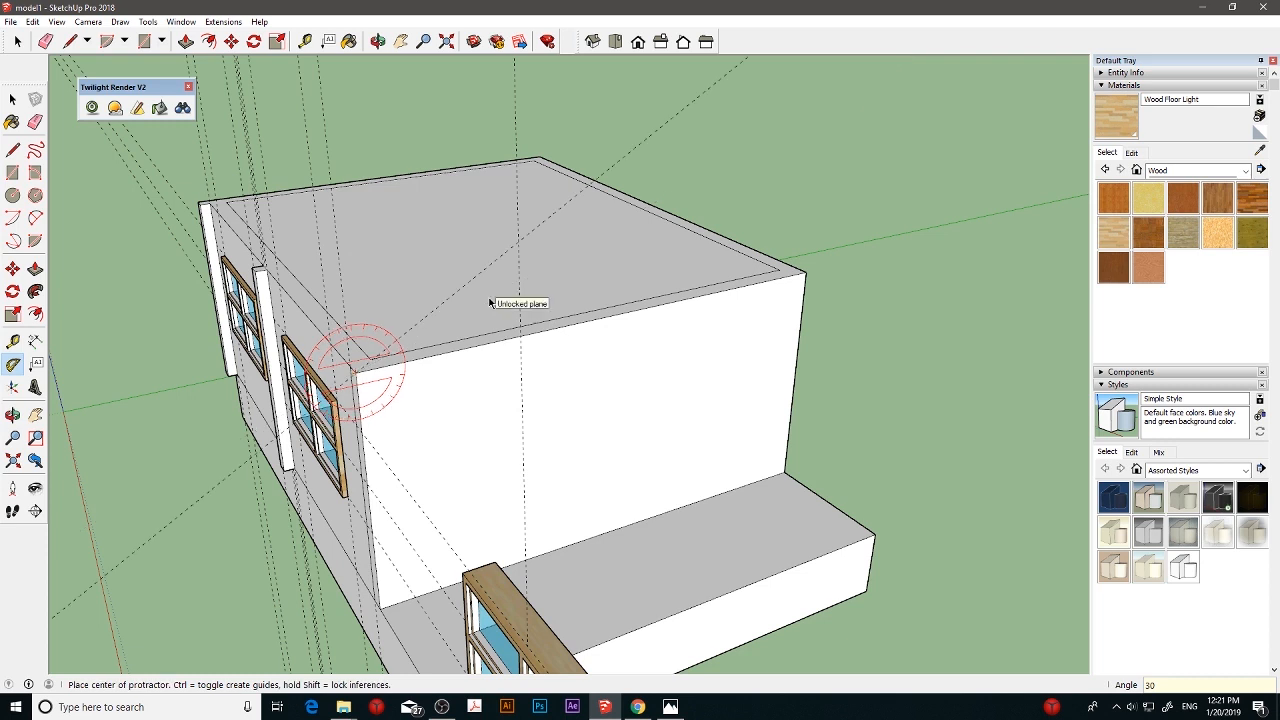
{"action": "left_click", "coordinate": [805, 275]}
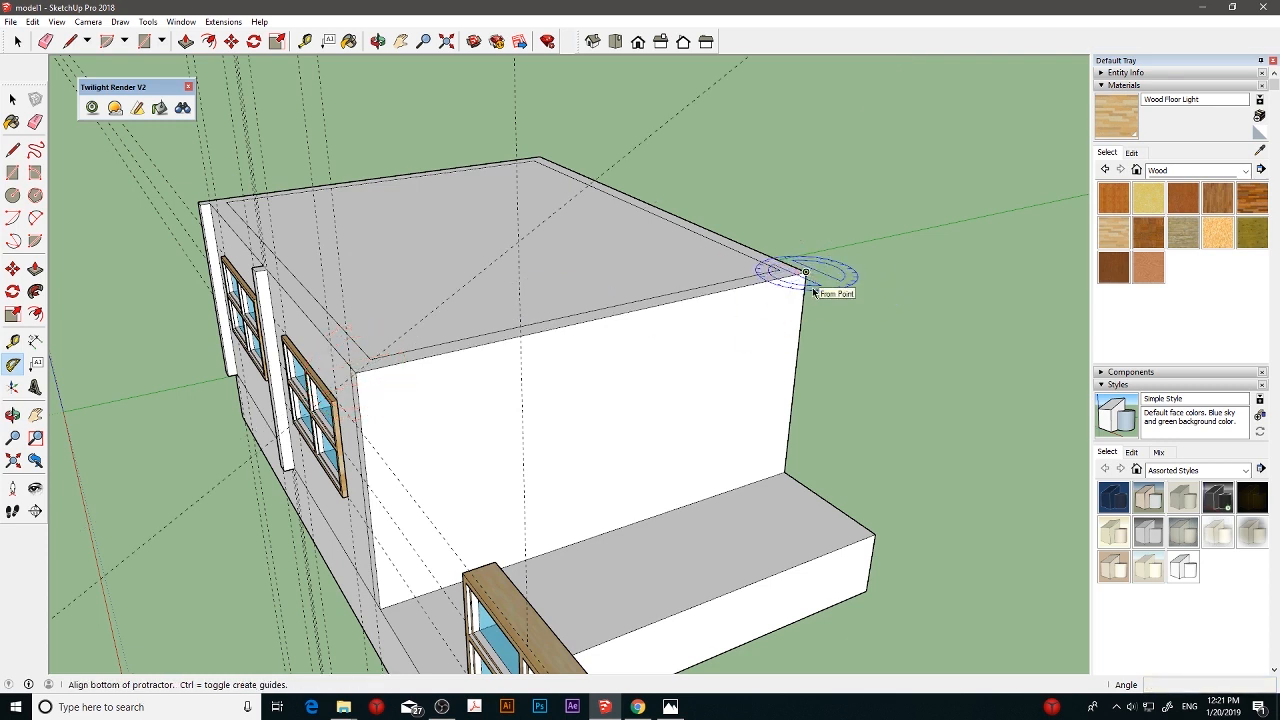
{"action": "key", "text": "Escape"}
{"action": "middle_click_drag", "start_coordinate": [386, 343], "coordinate": [366, 309]}
- Place 30-degree Protractor guides rising inward from both top corners of the end wall above the slab's step
{"action": "left_click", "coordinate": [329, 303]}
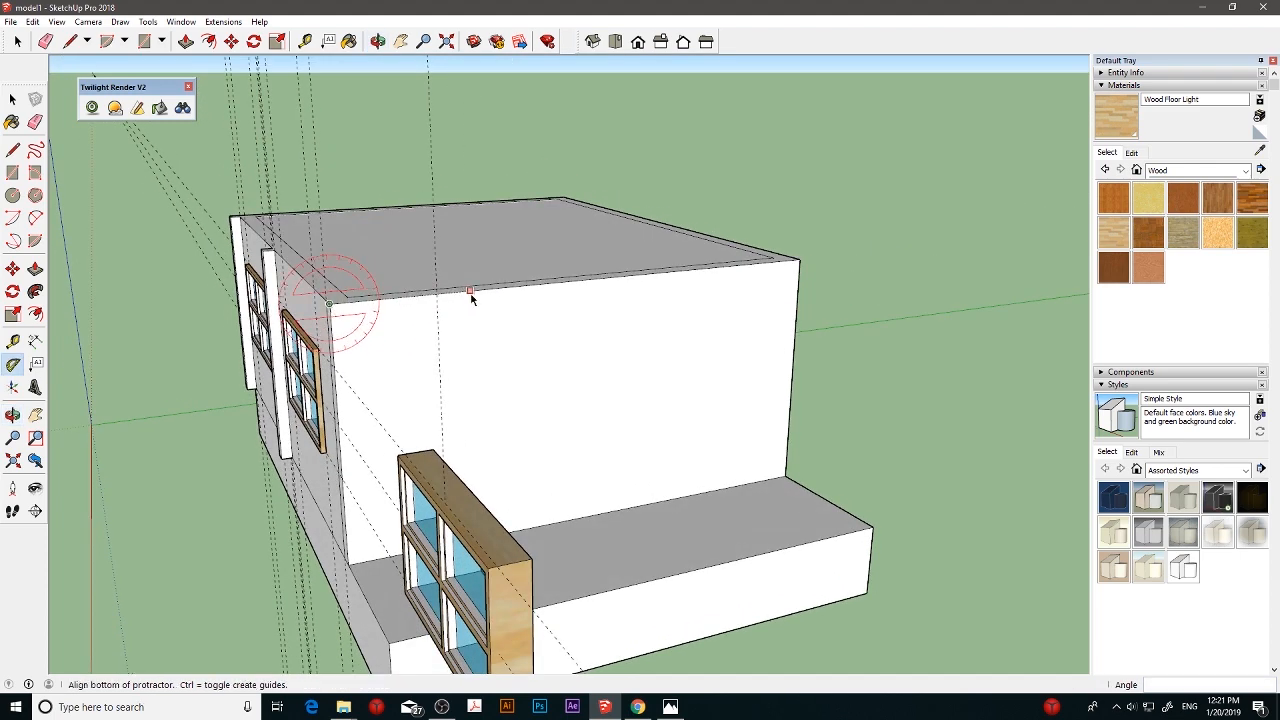
{"action": "left_click", "coordinate": [470, 291]}
{"action": "key", "text": "Return"}
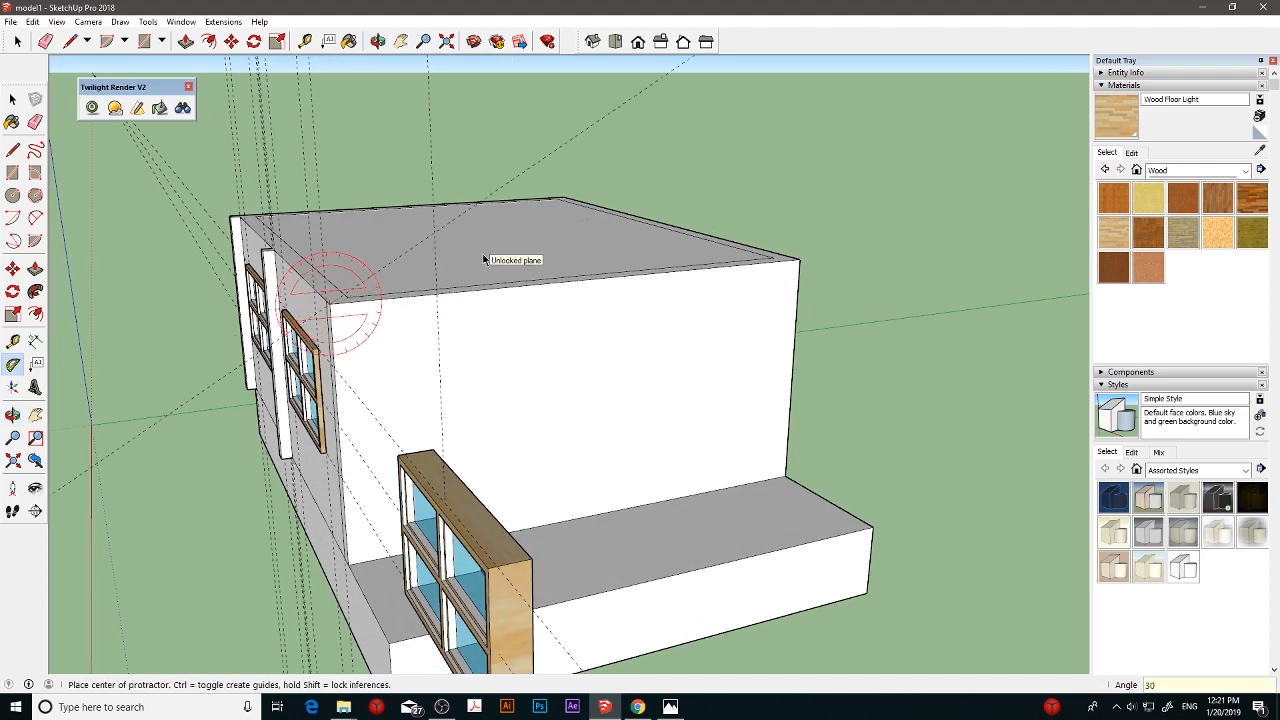
{"action": "left_click", "coordinate": [800, 261]}
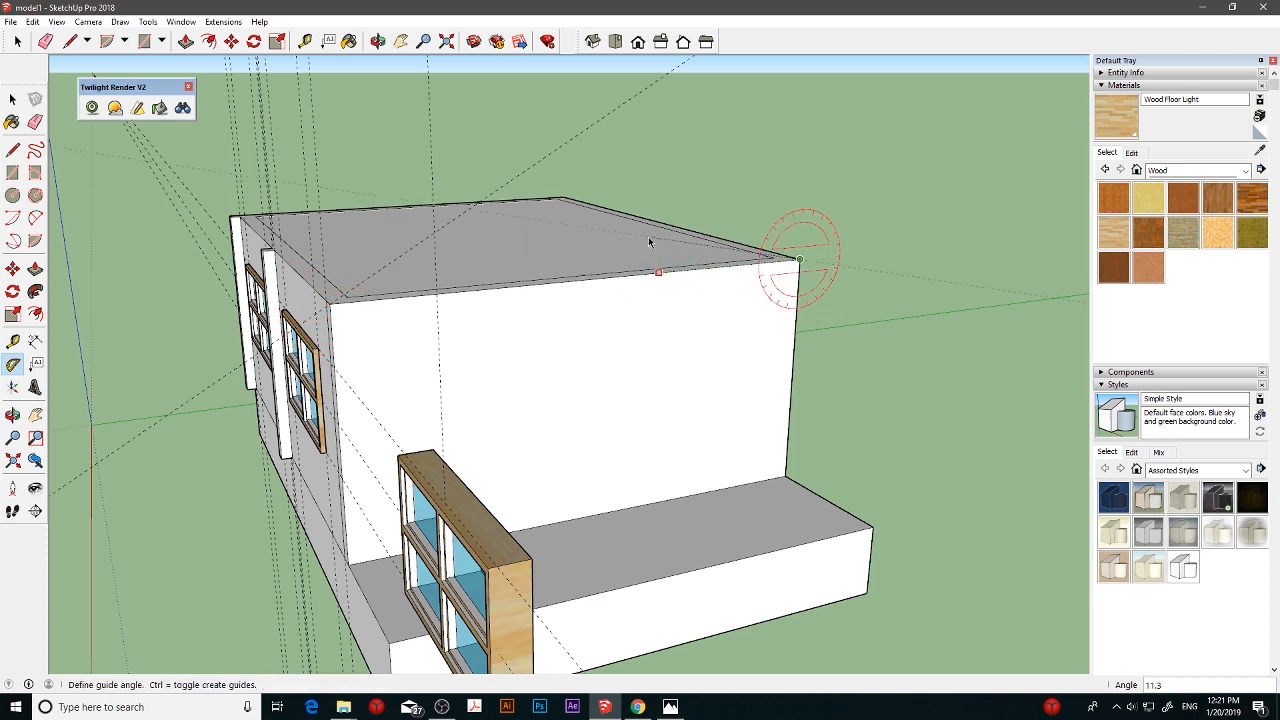
{"action": "type", "text": "30"}
{"action": "key", "text": "Return"}
- Draw lines from the end wall's top corners along the guides to their intersection, forming a triangular gable
{"action": "left_click", "coordinate": [12, 150]}
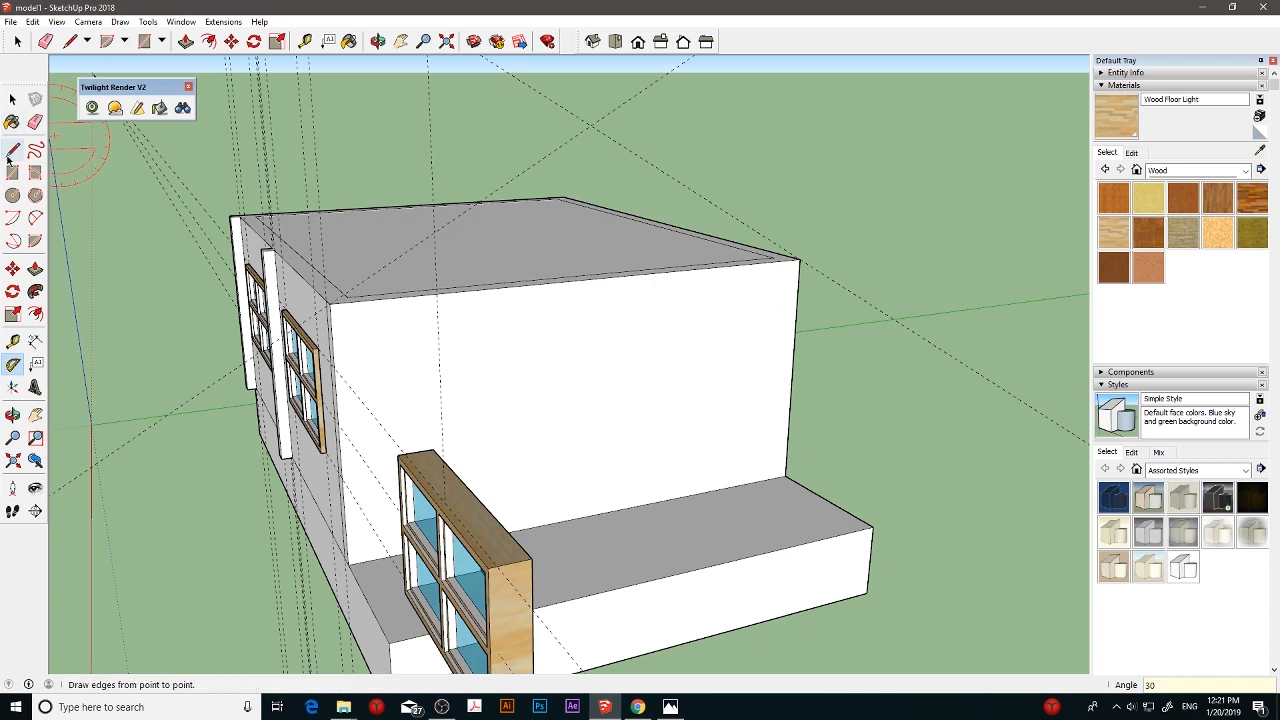
{"action": "left_click", "coordinate": [10, 152]}
{"action": "left_click", "coordinate": [590, 125]}
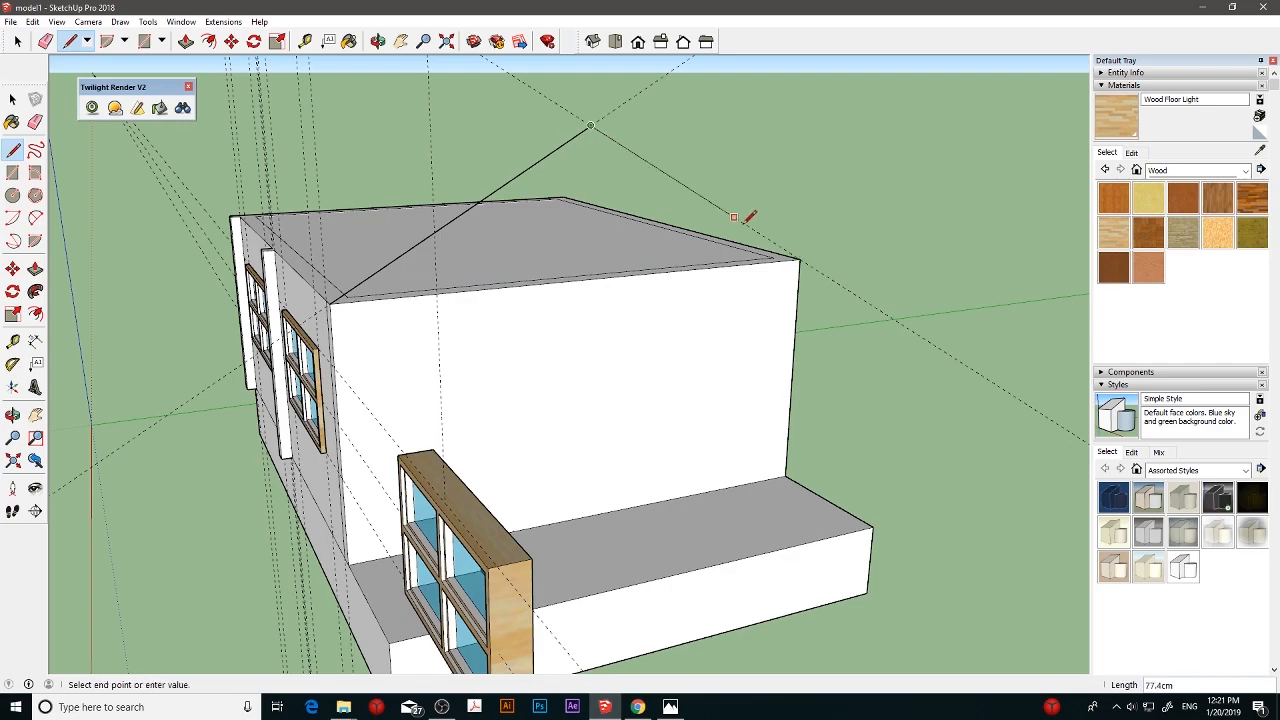
{"action": "left_click", "coordinate": [800, 258]}
- Try to extrude the gable triangle 300 cm along the length of the house
{"action": "middle_click_drag", "start_coordinate": [777, 260], "coordinate": [222, 222]}
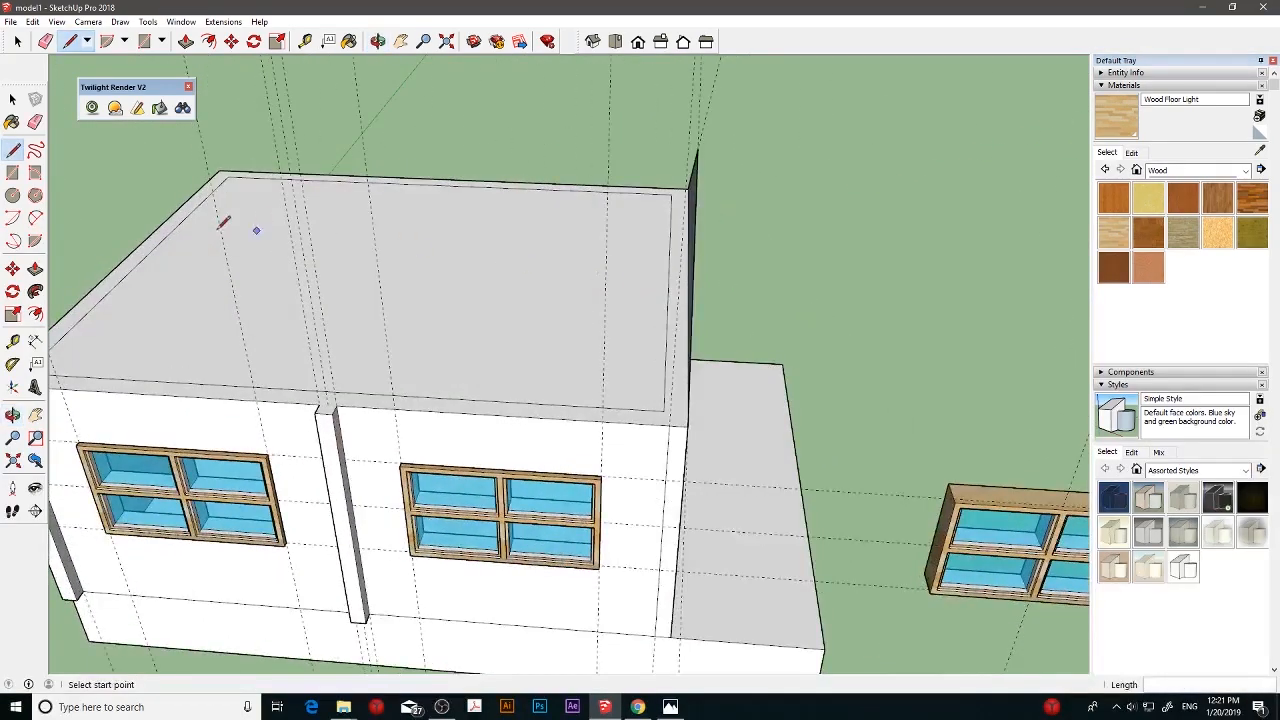
{"action": "left_click", "coordinate": [35, 268]}
{"action": "middle_click_drag", "start_coordinate": [266, 283], "coordinate": [603, 286]}
{"action": "left_click", "coordinate": [634, 254]}
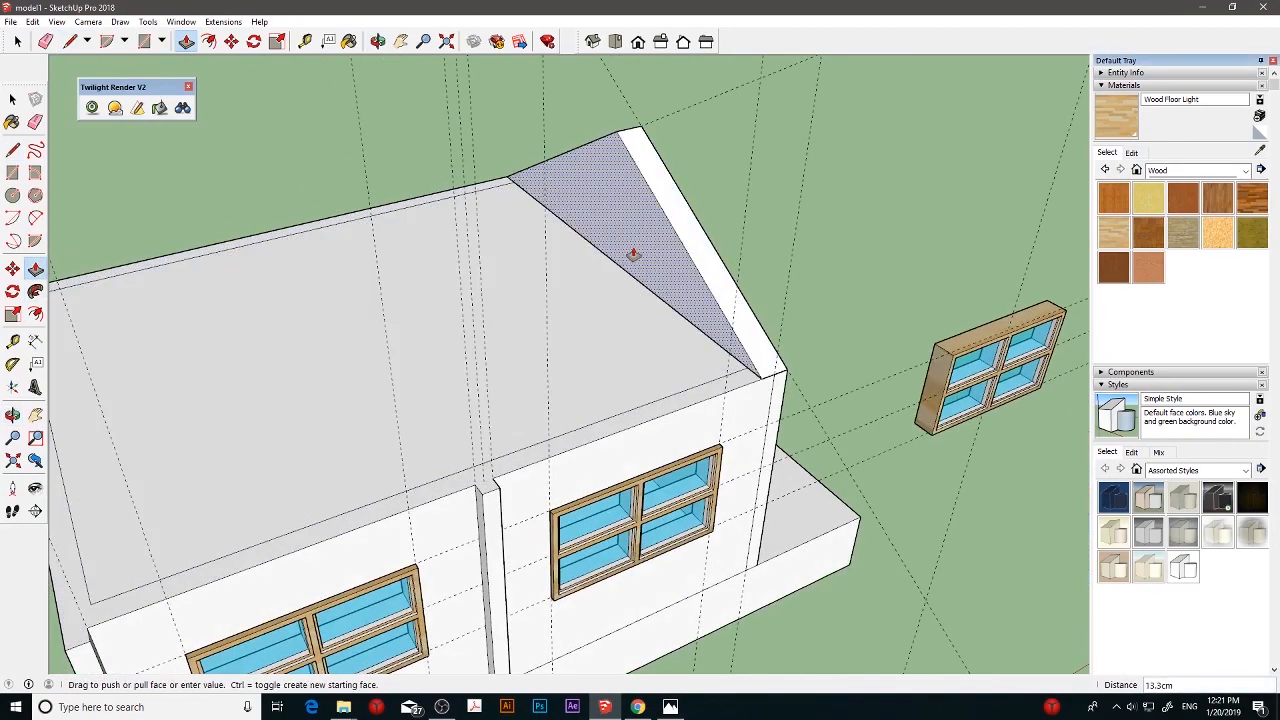
{"action": "left_click", "coordinate": [619, 259]}
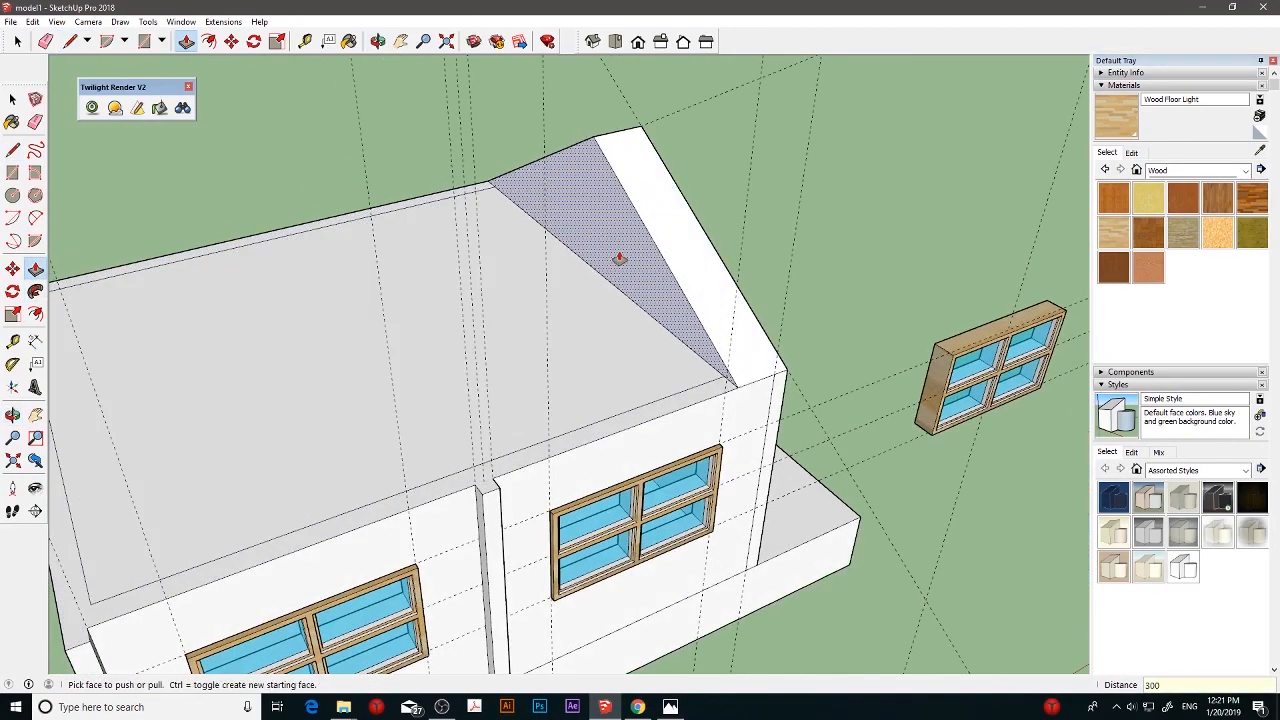
{"action": "key", "text": "Return"}
- Extrude the gable 242 cm with Push/Pull so that the pitched volume ends flush with the far end wall
{"action": "middle_click_drag", "start_coordinate": [149, 400], "coordinate": [275, 415]}
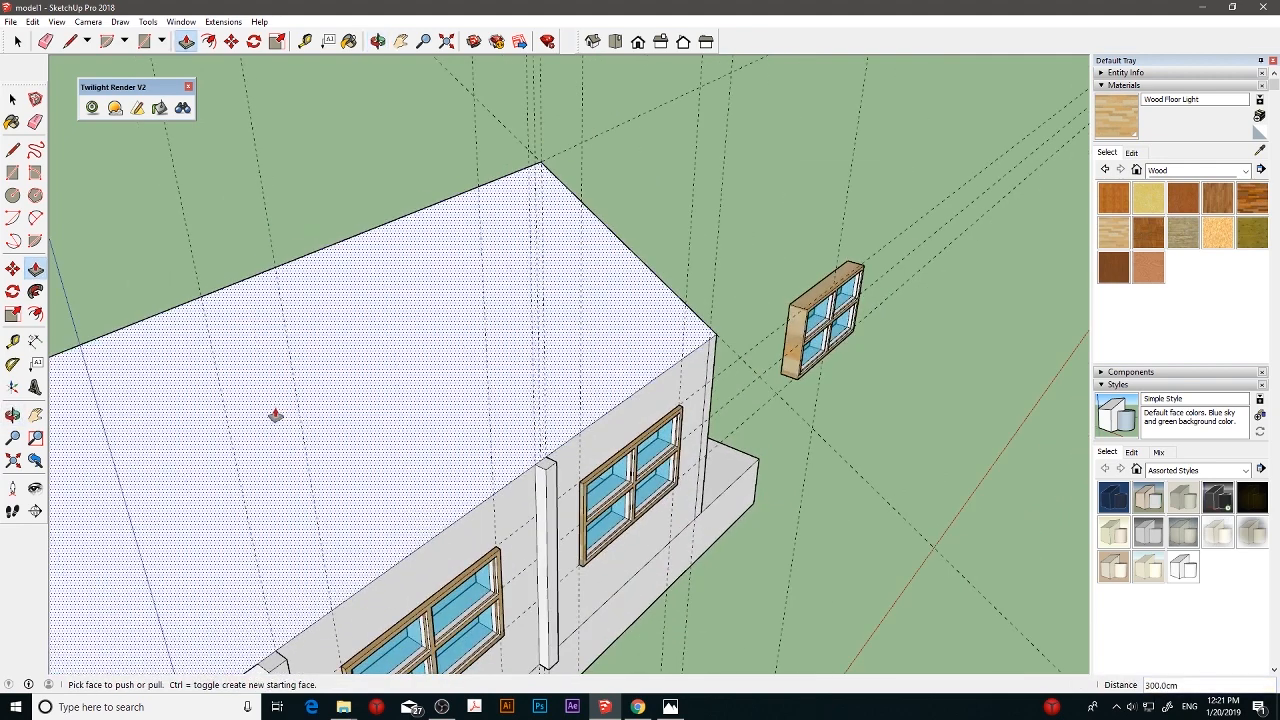
{"action": "scroll", "coordinate": [278, 413], "scroll_direction": "down", "scroll_amount": 3}
{"action": "left_click", "coordinate": [328, 407]}
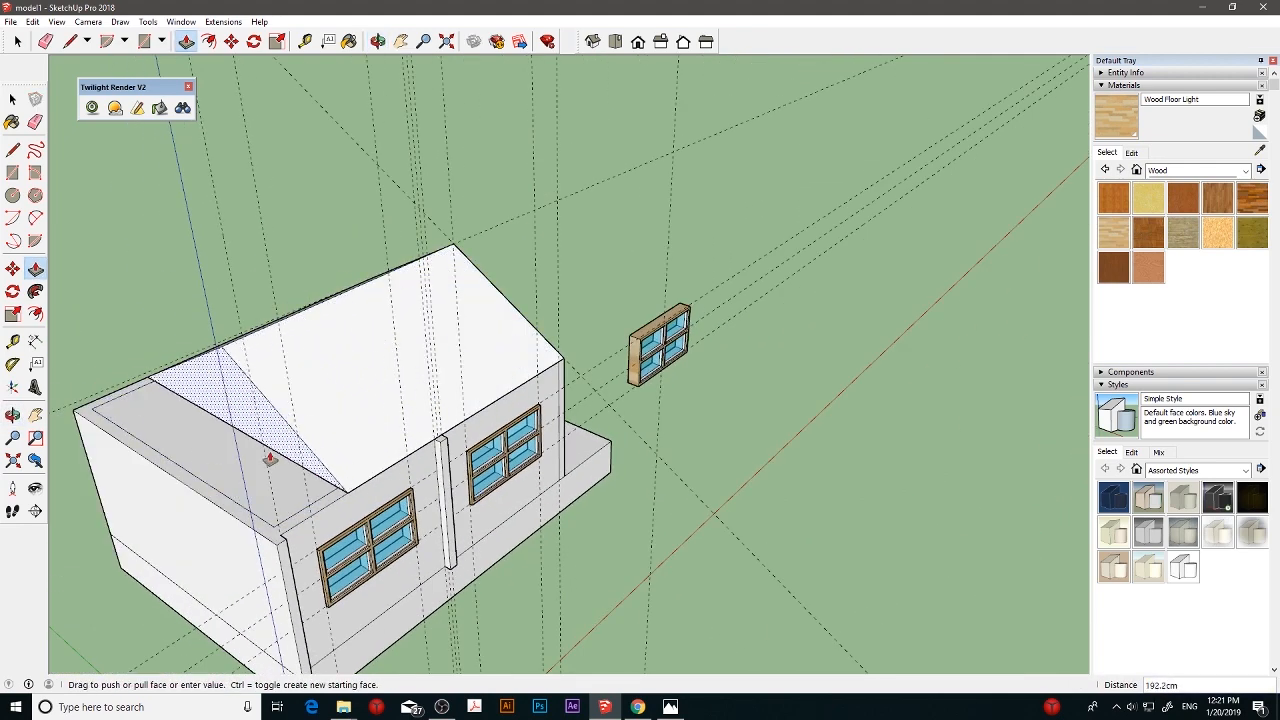
{"action": "left_click", "coordinate": [213, 509]}
- Delete all the construction guides from the model
{"action": "middle_click_drag", "start_coordinate": [343, 509], "coordinate": [97, 245]}
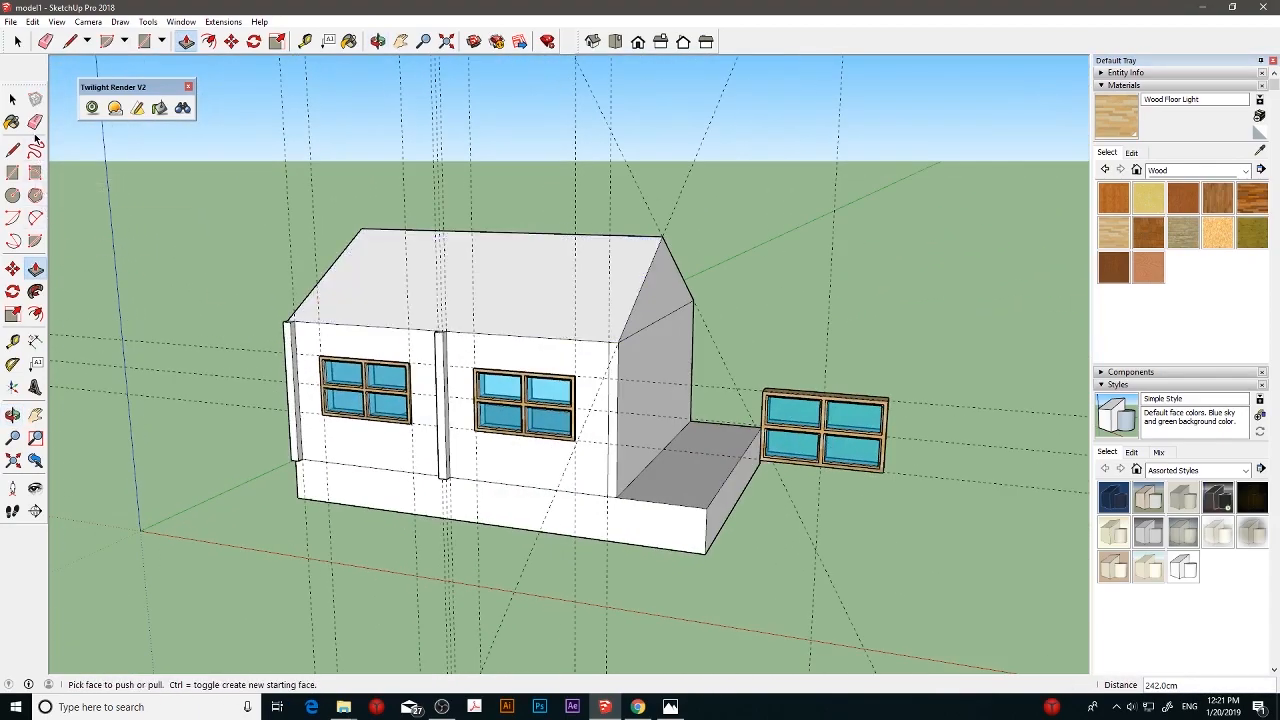
{"action": "key", "text": "e"}
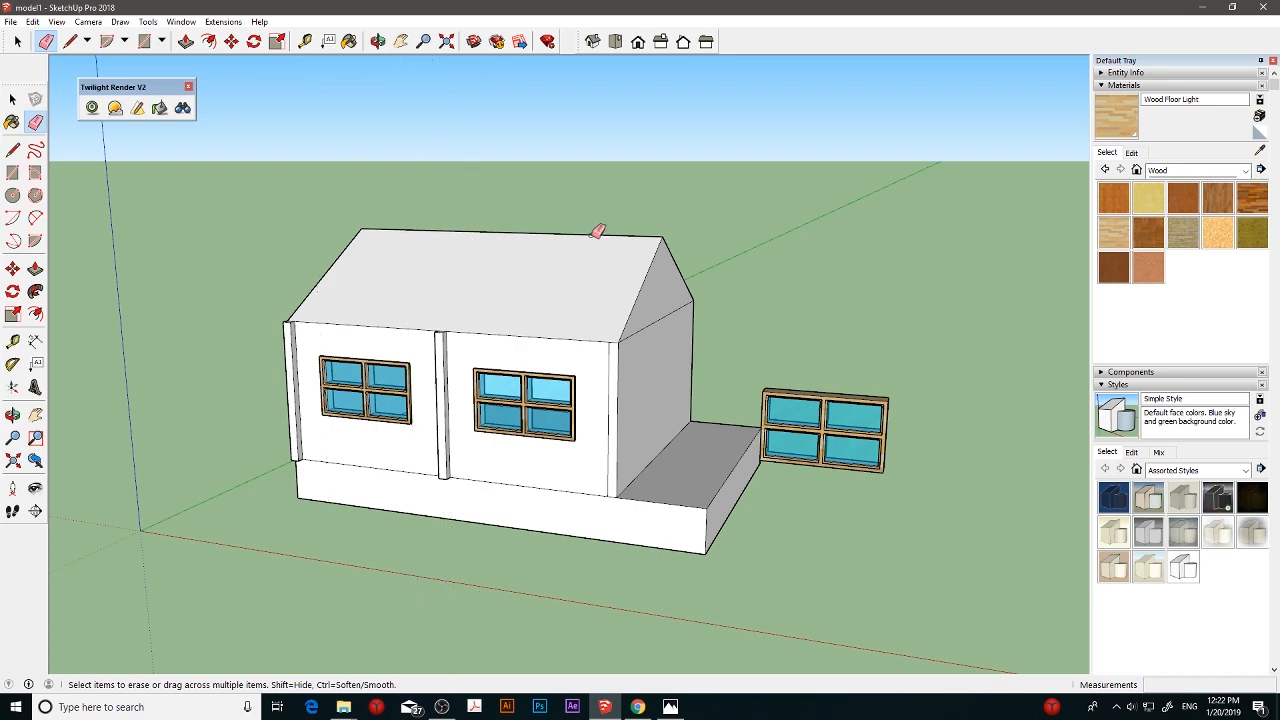
- Offset the two sloping edges of the gable end 6 cm outward
{"action": "mouse_move", "coordinate": [597, 231]}
{"action": "middle_mouse_down"}
{"action": "mouse_move", "coordinate": [546, 271]}
{"action": "mouse_move", "coordinate": [580, 286]}
{"action": "mouse_move", "coordinate": [546, 274]}
{"action": "mouse_move", "coordinate": [723, 234]}
{"action": "mouse_move", "coordinate": [715, 273]}
{"action": "mouse_move", "coordinate": [786, 266]}
{"action": "mouse_move", "coordinate": [671, 274]}
{"action": "mouse_move", "coordinate": [690, 286]}
{"action": "mouse_move", "coordinate": [554, 309]}
{"action": "mouse_move", "coordinate": [613, 307]}
{"action": "mouse_move", "coordinate": [597, 383]}
{"action": "mouse_move", "coordinate": [577, 286]}
{"action": "mouse_move", "coordinate": [526, 266]}
{"action": "middle_mouse_up"}
{"action": "scroll", "coordinate": [581, 290], "scroll_direction": "up", "scroll_amount": 3}
{"action": "scroll", "coordinate": [526, 266], "scroll_direction": "up", "scroll_amount": 2}
{"action": "left_click", "coordinate": [12, 99]}
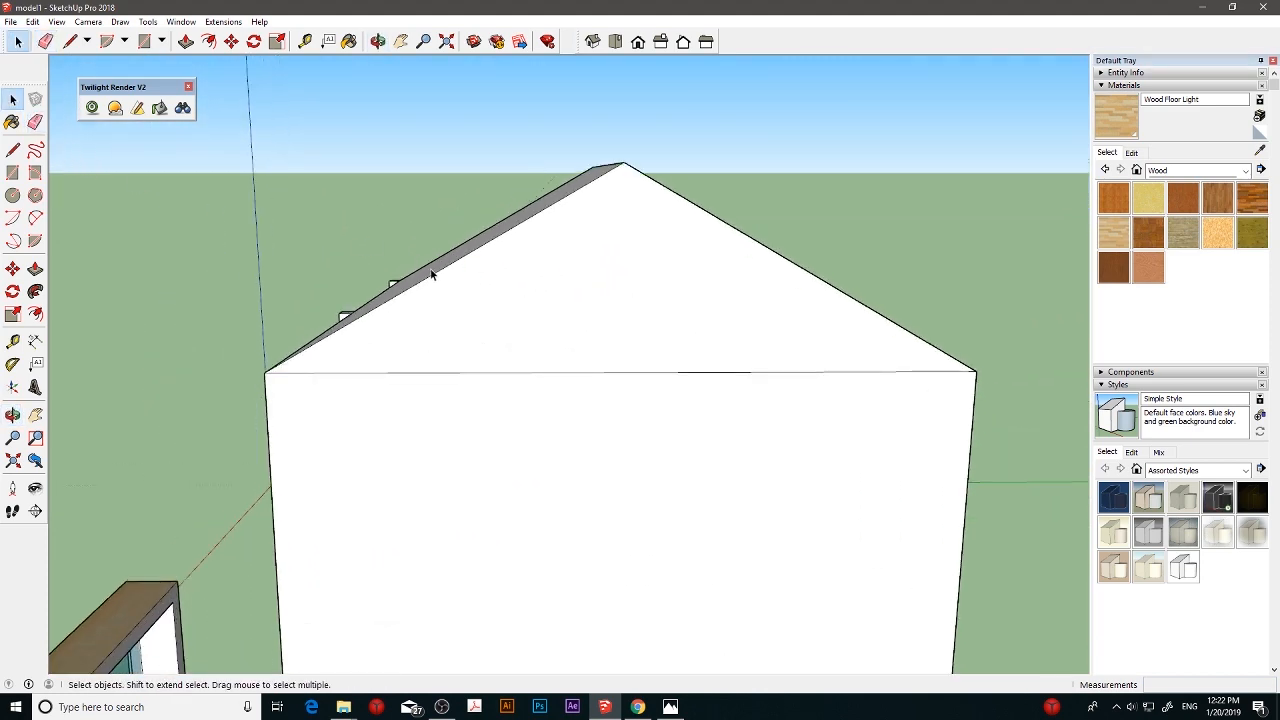
{"action": "left_click", "coordinate": [439, 271]}
{"action": "left_click", "coordinate": [35, 315]}
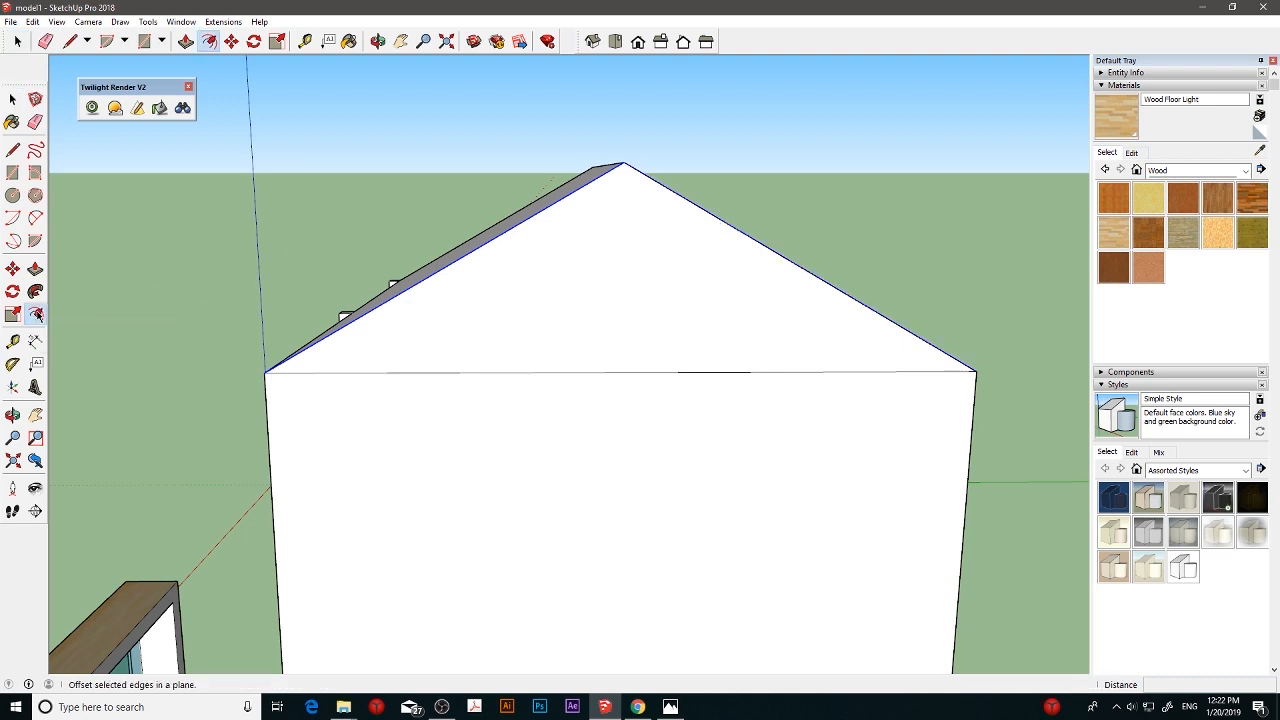
{"action": "left_click", "coordinate": [470, 251]}
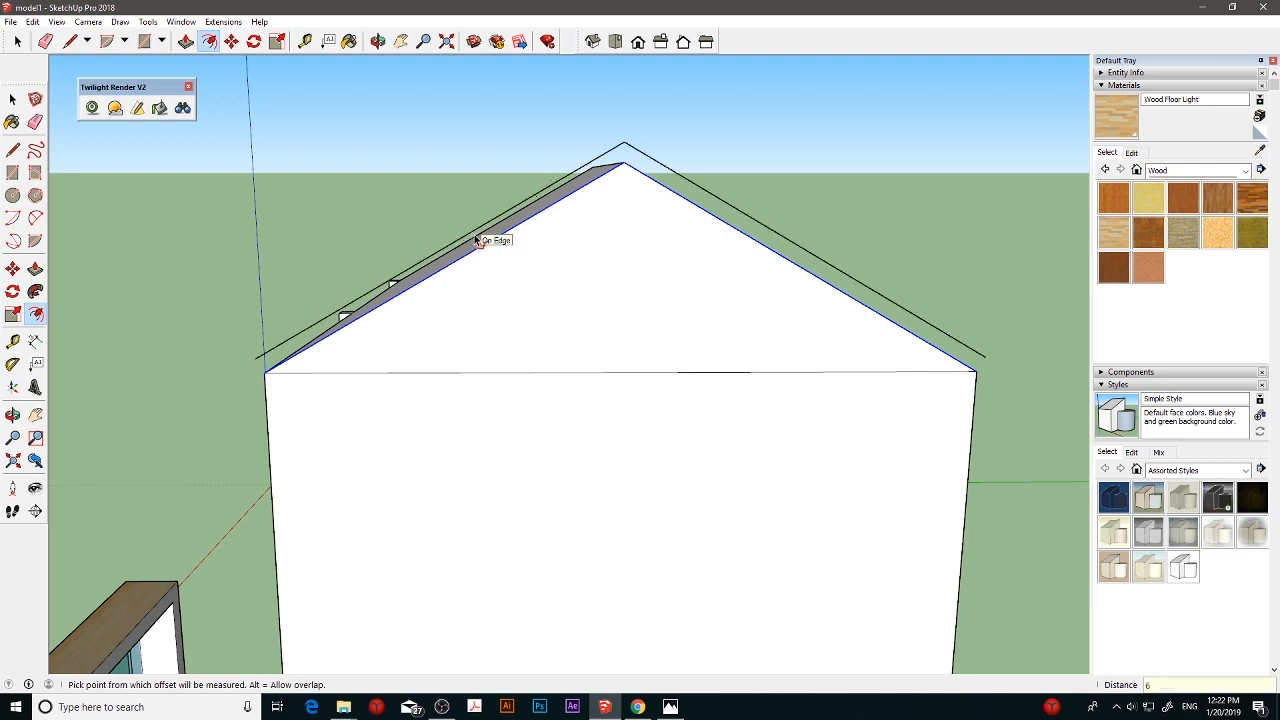
- Draw a line joining the left end of the offset roof edge to the end wall's top left corner
{"action": "middle_click_drag", "start_coordinate": [343, 229], "coordinate": [485, 268]}
{"action": "left_click", "coordinate": [13, 149]}
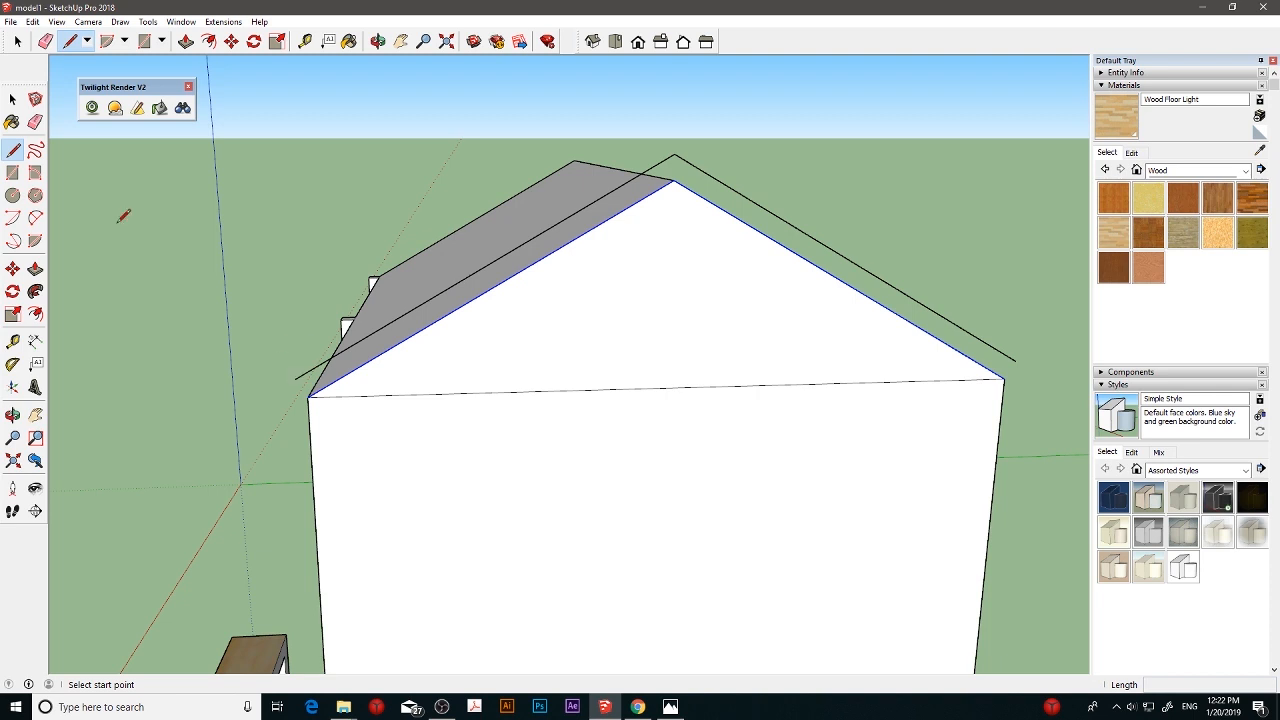
{"action": "left_click", "coordinate": [13, 99]}
{"action": "left_click", "coordinate": [150, 288]}
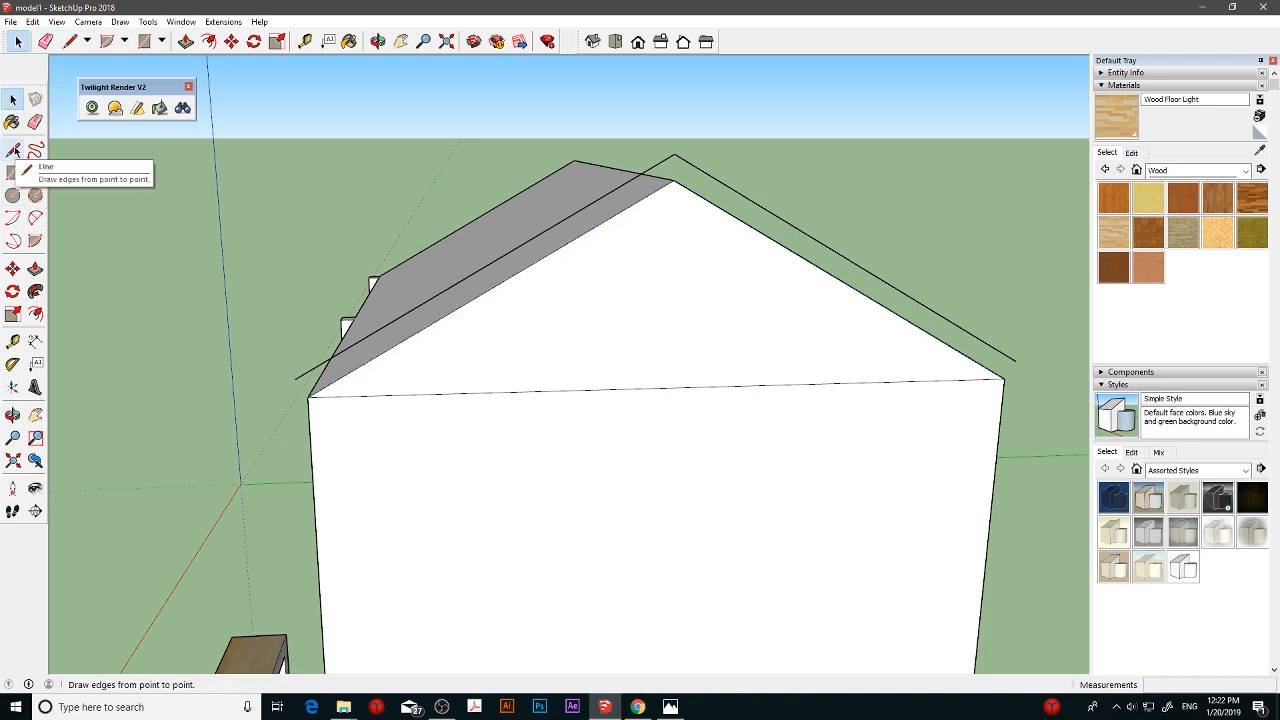
{"action": "left_click", "coordinate": [15, 151]}
{"action": "middle_click_drag", "start_coordinate": [476, 367], "coordinate": [450, 315]}
{"action": "left_click", "coordinate": [261, 245]}
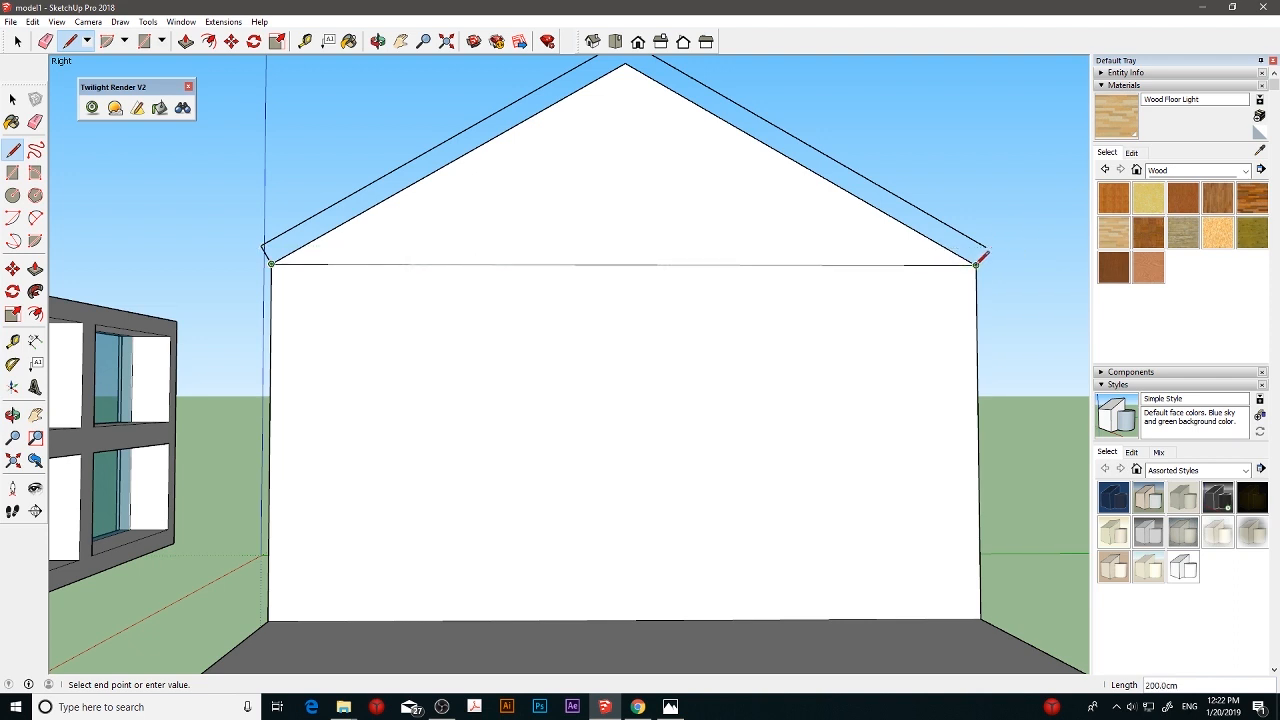
{"action": "key", "text": "Escape"}
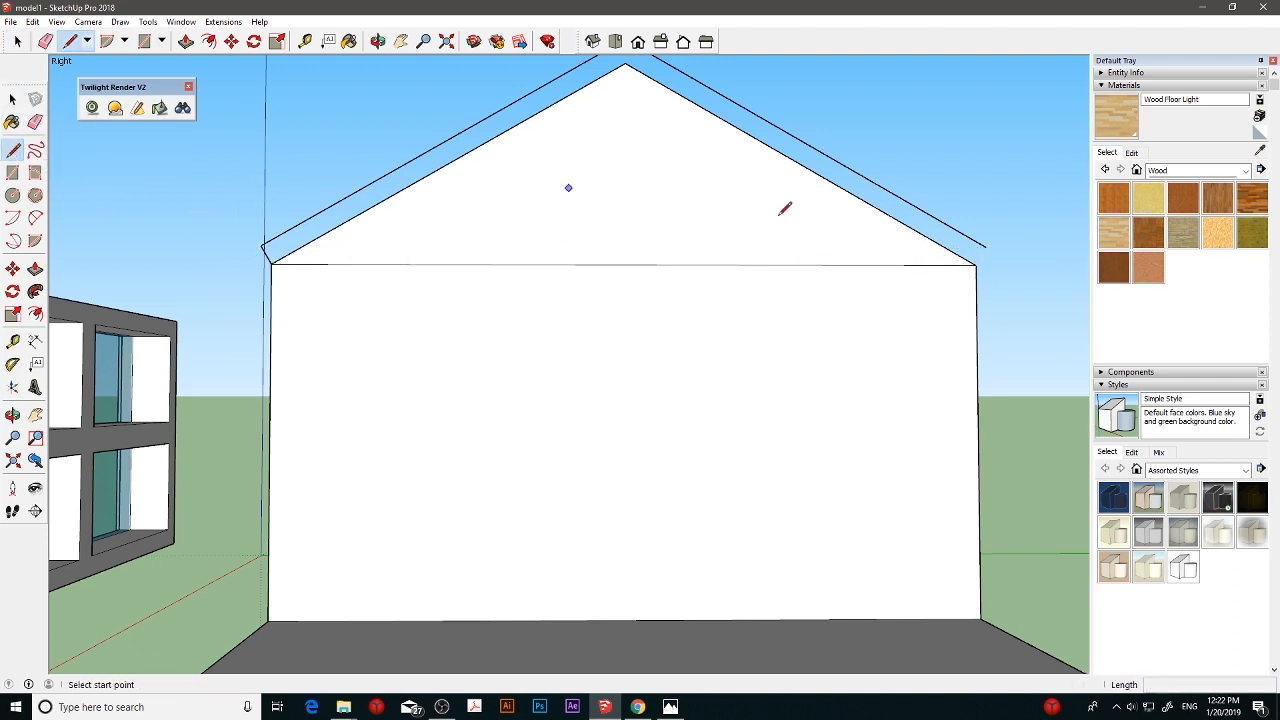
- Close the roof profile with a line from the offset edge's right end to the end wall's top right corner
{"action": "left_click", "coordinate": [986, 246]}
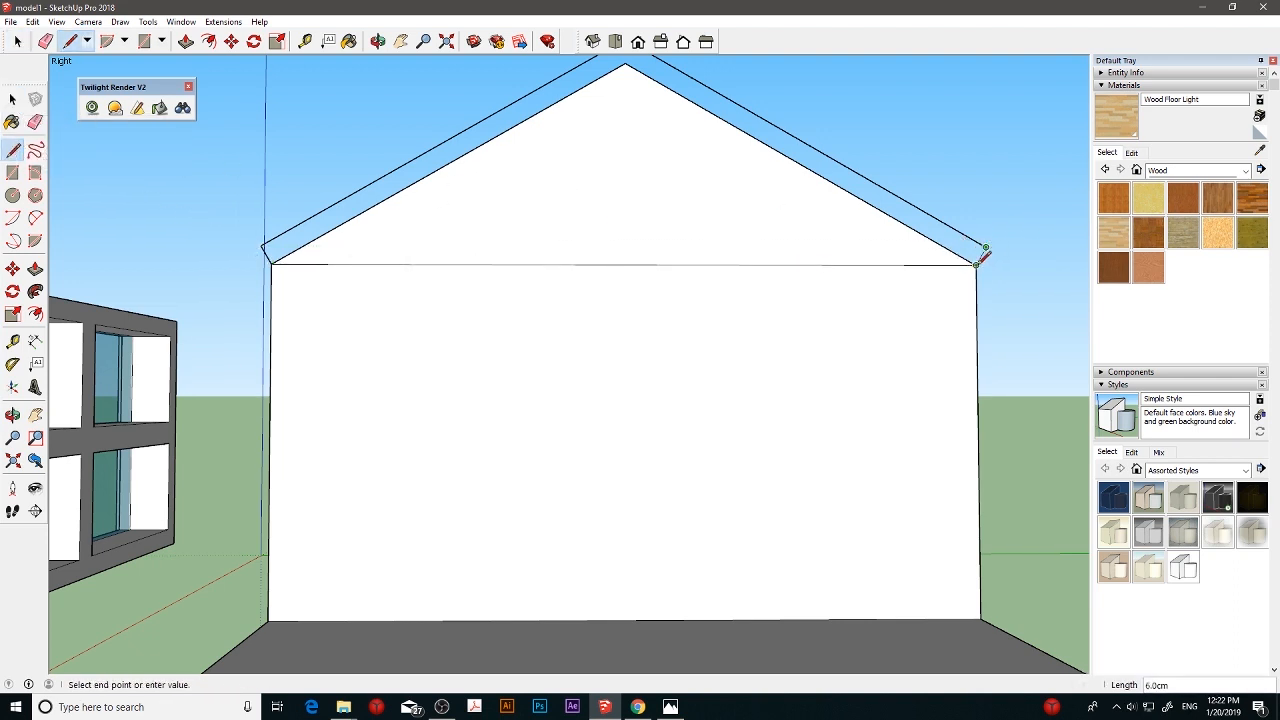
{"action": "key", "text": "Escape"}
- Try to extrude the offset roof strip 242.2 cm along the house with Push/Pull
{"action": "middle_click_drag", "start_coordinate": [846, 257], "coordinate": [744, 238]}
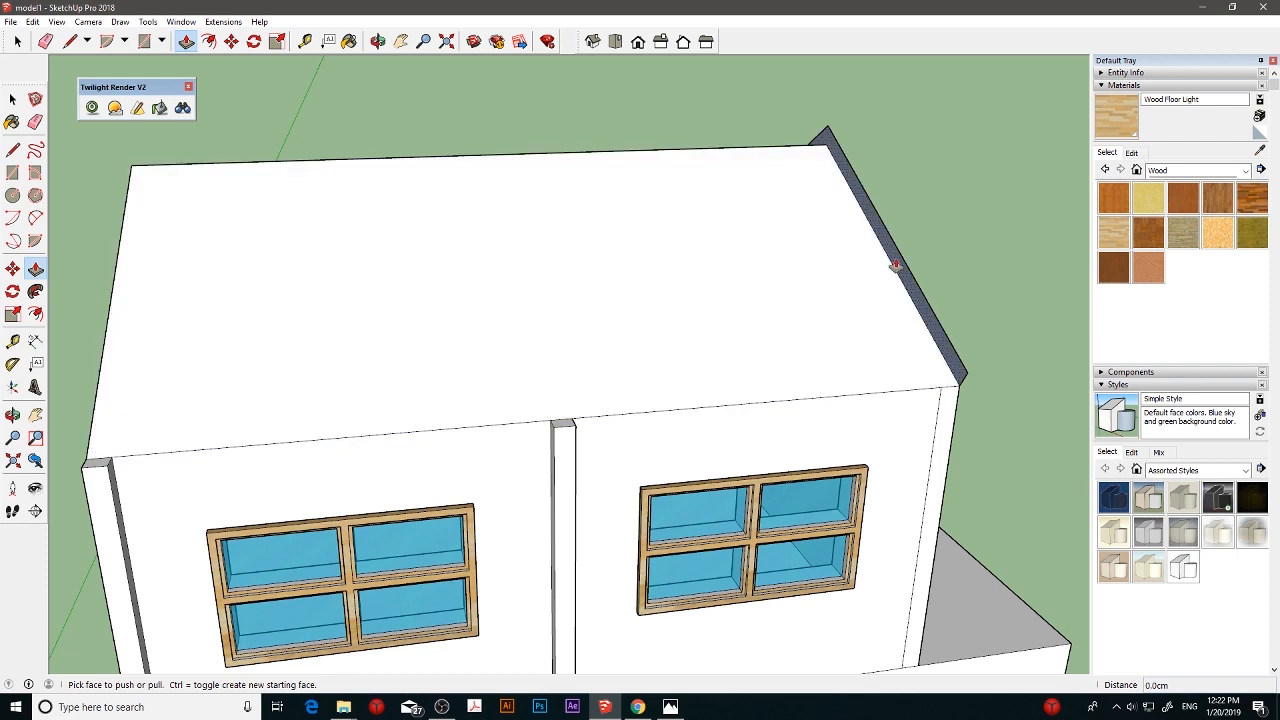
{"action": "left_click_drag", "start_coordinate": [894, 263], "coordinate": [107, 326]}
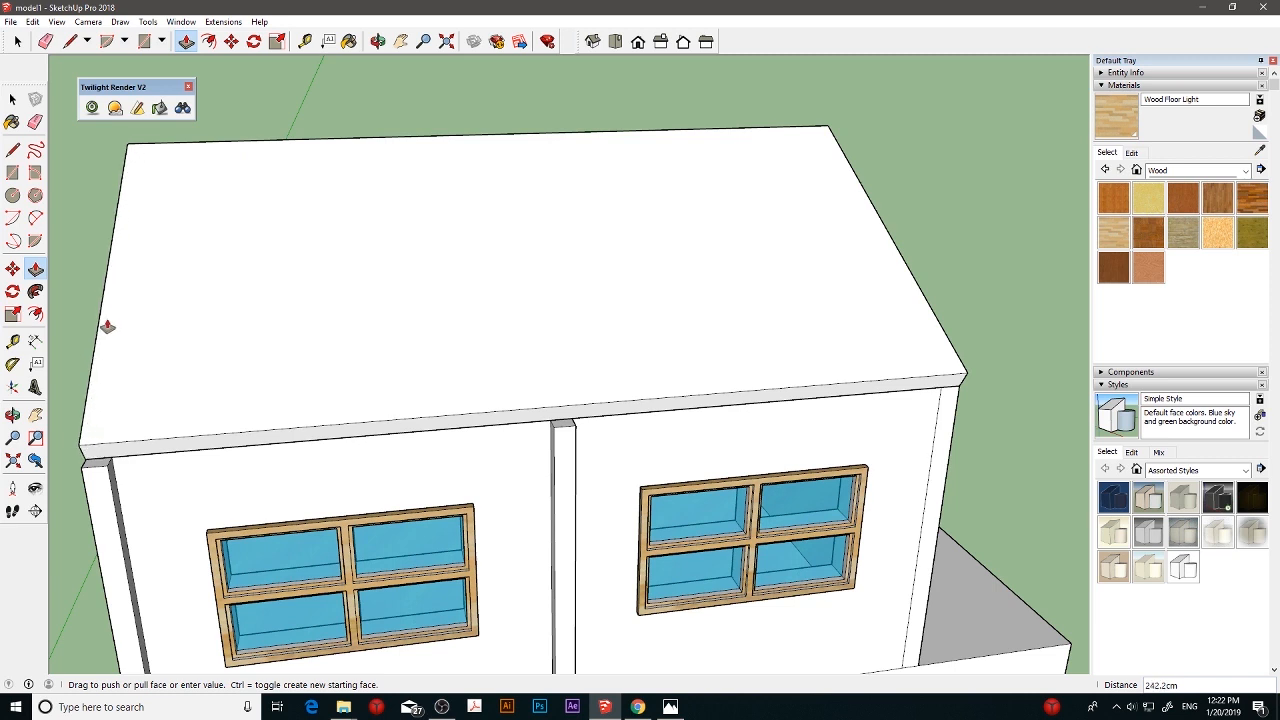
{"action": "left_click_drag", "start_coordinate": [107, 326], "coordinate": [107, 326]}
{"action": "middle_click_drag", "start_coordinate": [107, 326], "coordinate": [447, 319]}
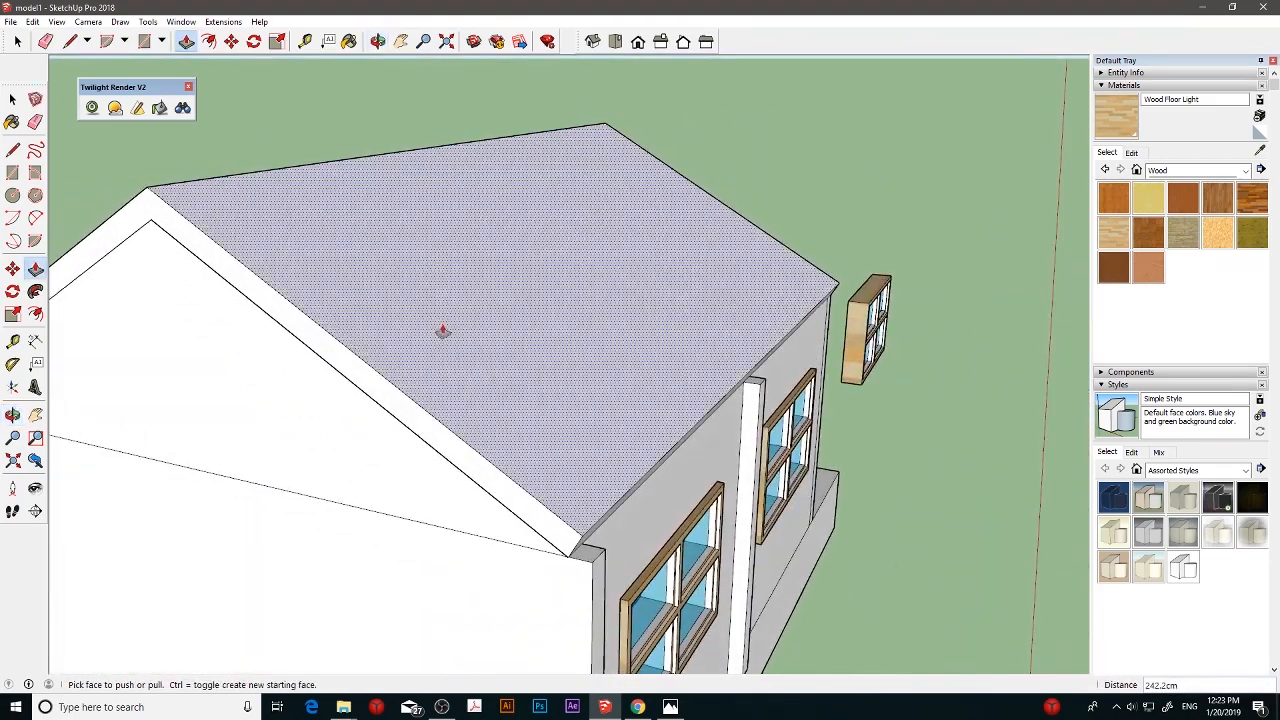
- Extrude the offset roof strip 242 cm along the house, aligning it with the opposite gable's edge
{"action": "left_click_drag", "start_coordinate": [494, 330], "coordinate": [461, 326]}
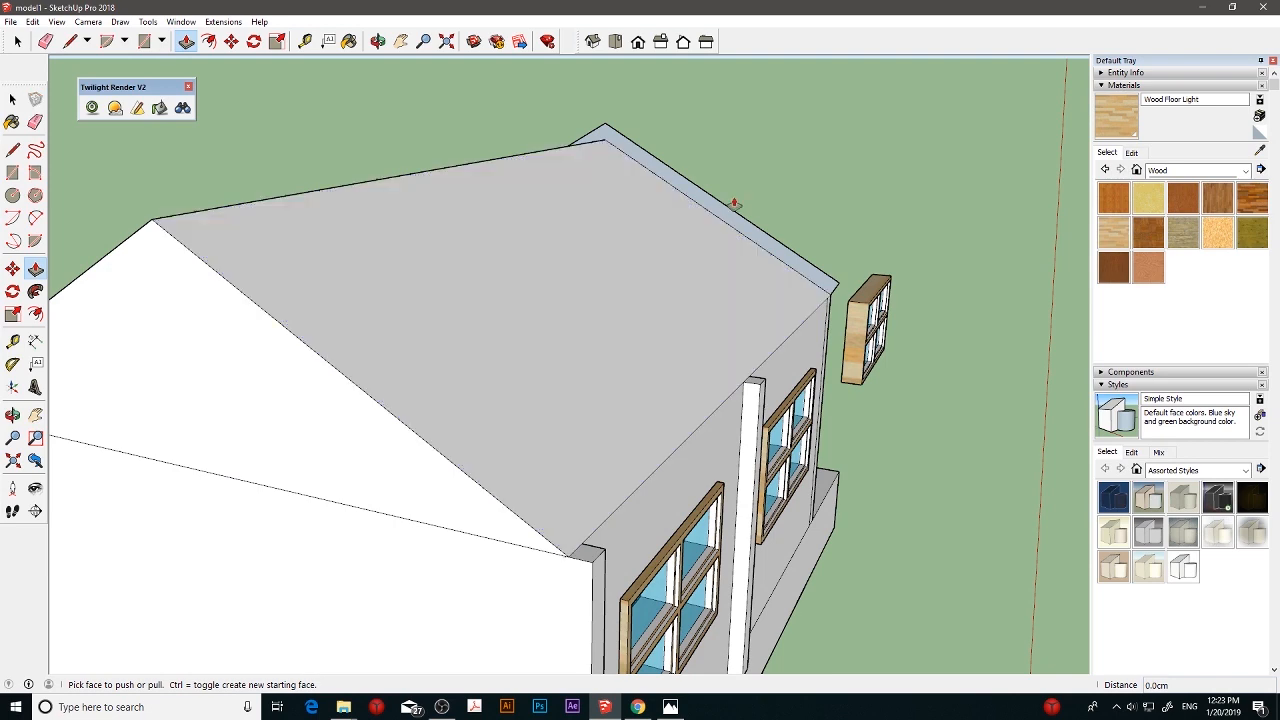
{"action": "left_click_drag", "start_coordinate": [722, 214], "coordinate": [388, 413]}
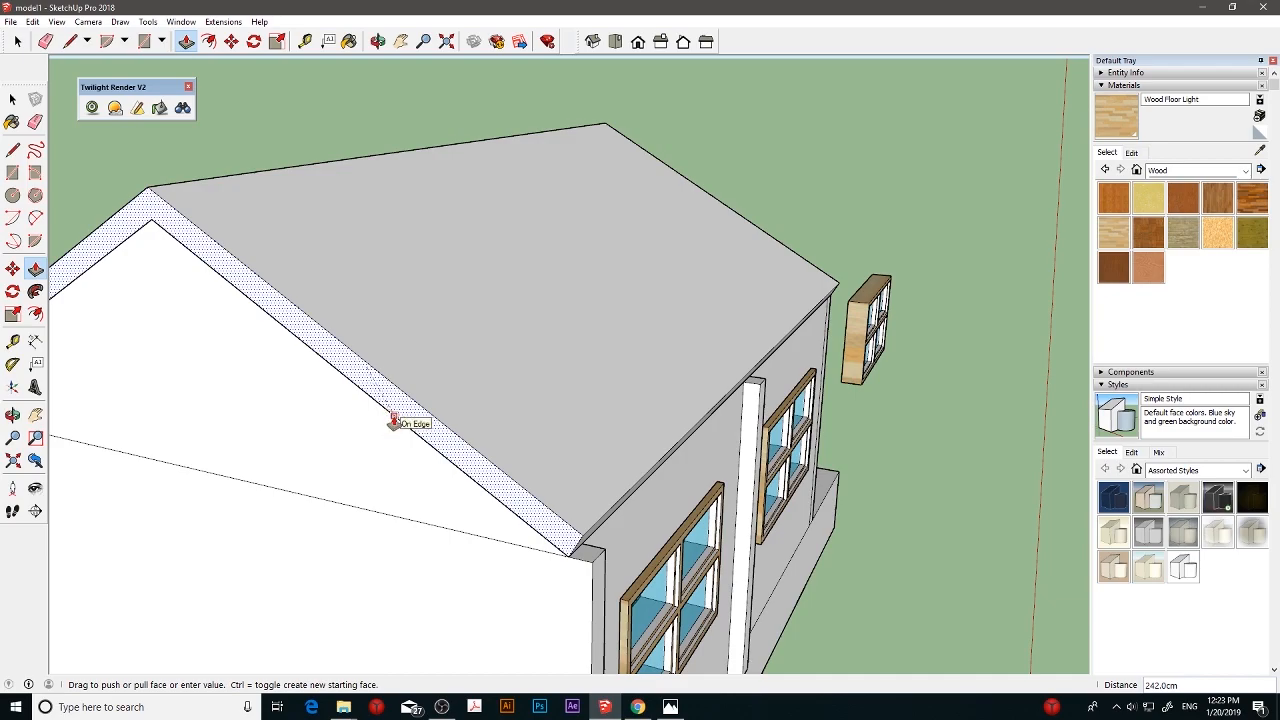
{"action": "left_click_drag", "start_coordinate": [393, 421], "coordinate": [400, 423]}
- Try to push out the eave face above the window wall by 5 cm and by 10 cm
{"action": "middle_click_drag", "start_coordinate": [549, 371], "coordinate": [694, 289]}
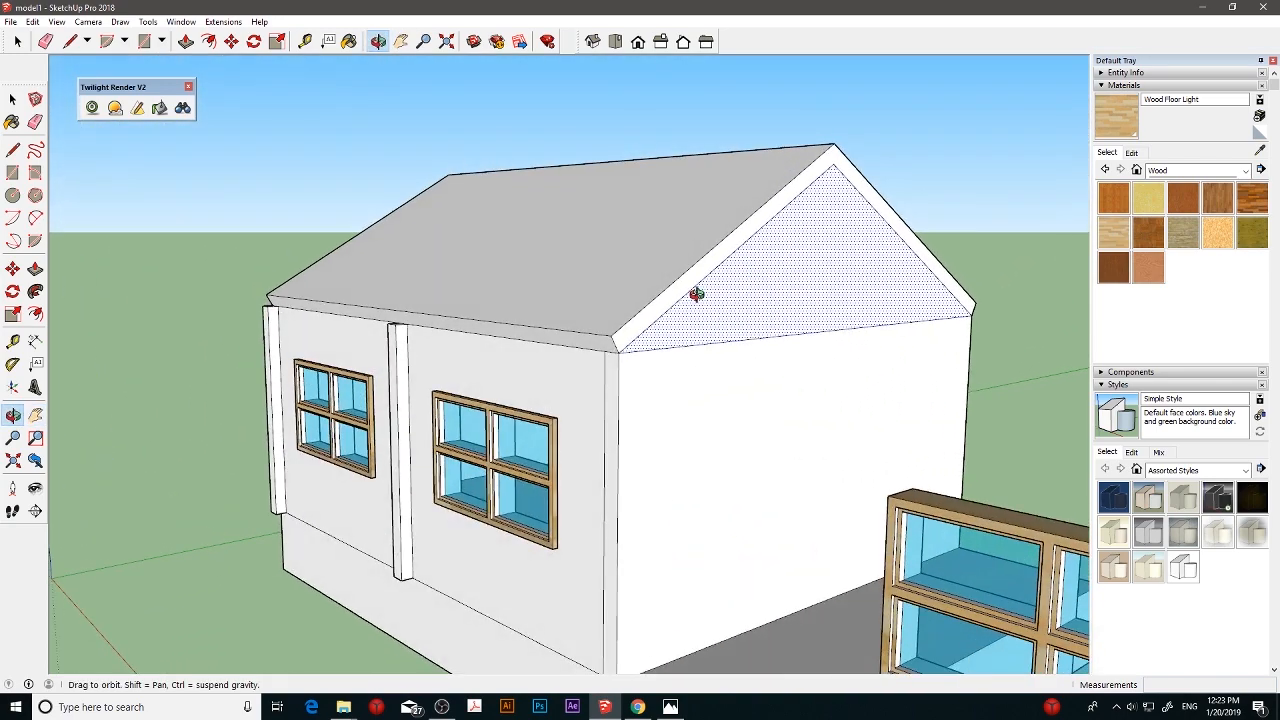
{"action": "left_click", "coordinate": [35, 268]}
{"action": "left_click", "coordinate": [465, 331]}
{"action": "left_click", "coordinate": [470, 331]}
{"action": "key", "text": "ctrl+z"}
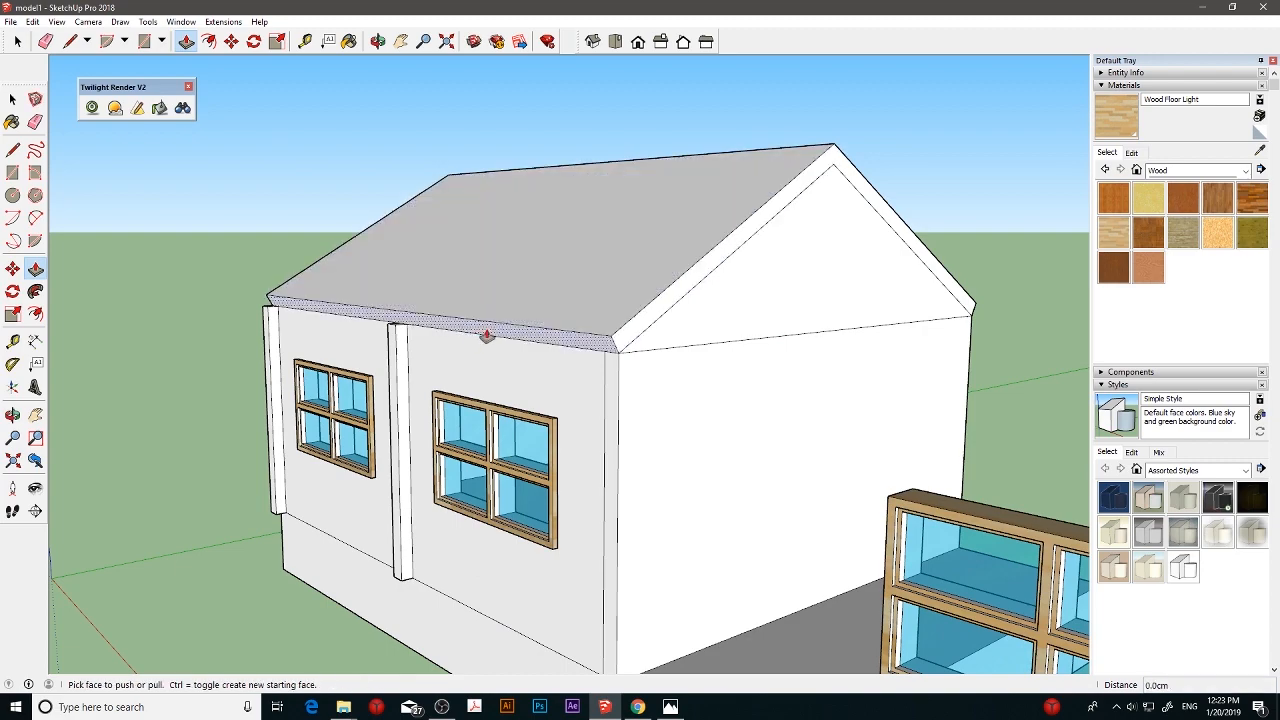
{"action": "left_click", "coordinate": [493, 333]}
{"action": "left_click", "coordinate": [481, 337]}
{"action": "left_click", "coordinate": [487, 334]}
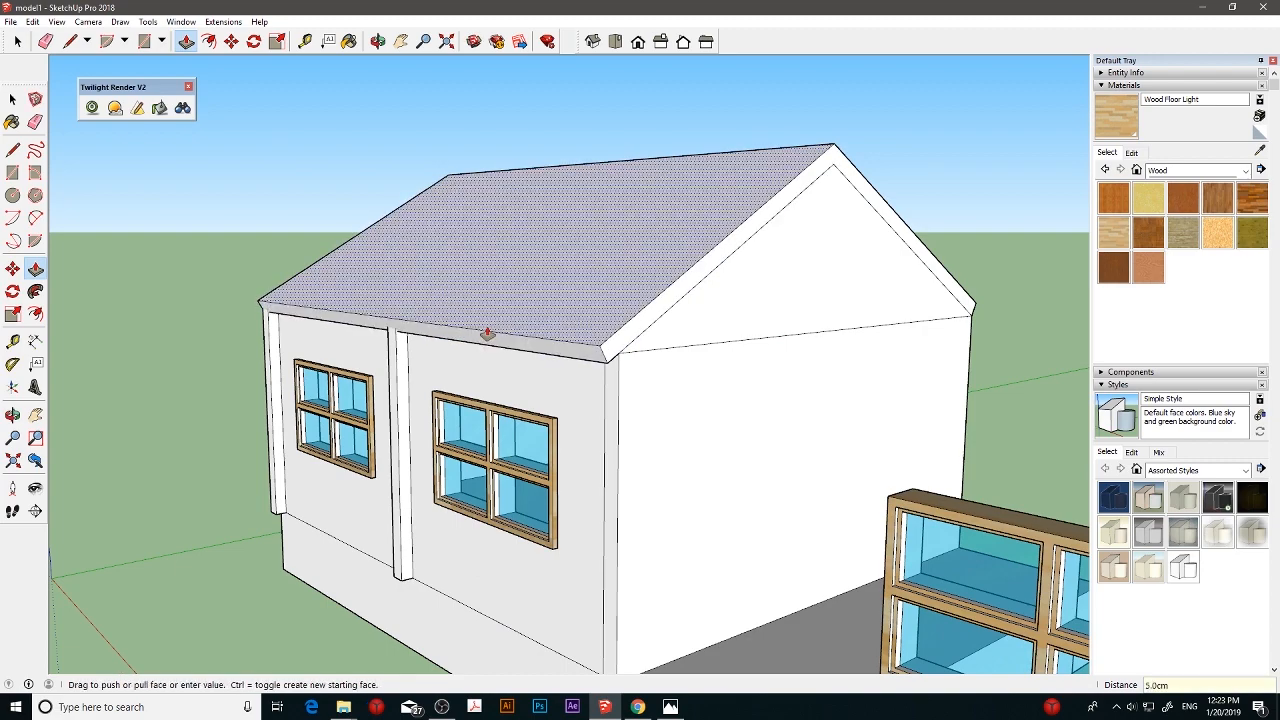
{"action": "middle_click_drag", "start_coordinate": [561, 327], "coordinate": [478, 306]}
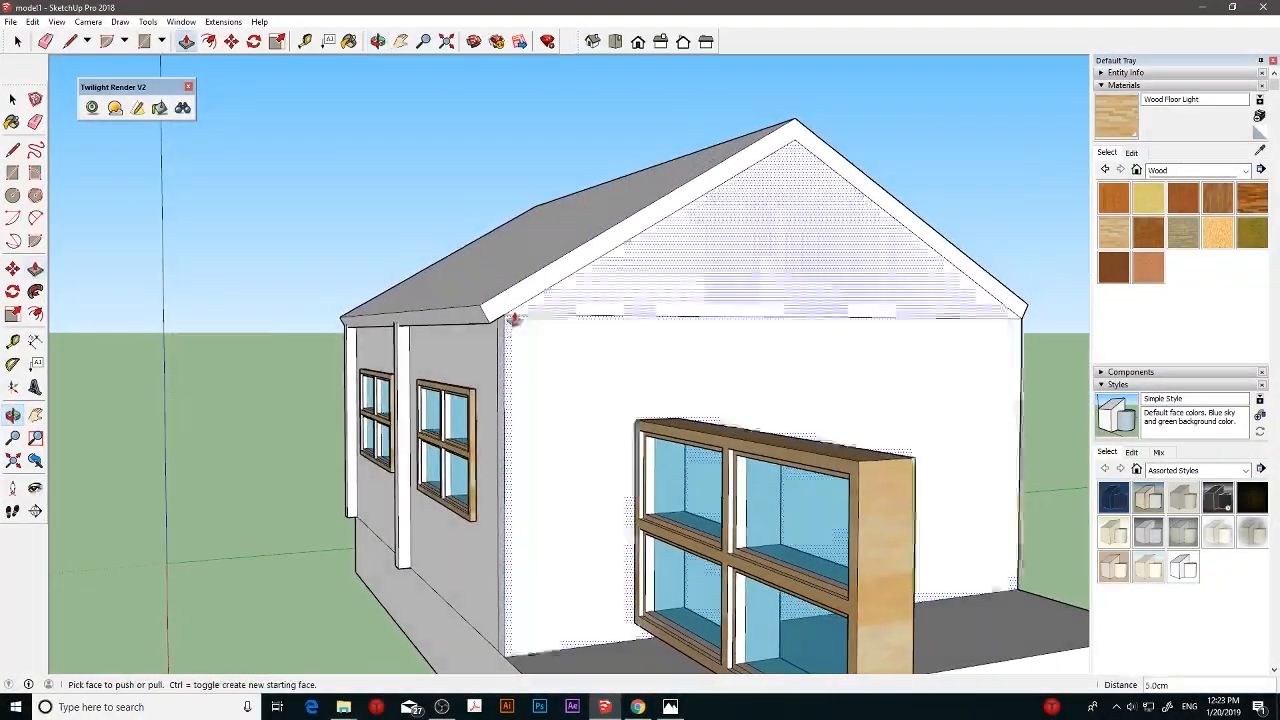
{"action": "left_click", "coordinate": [442, 326]}
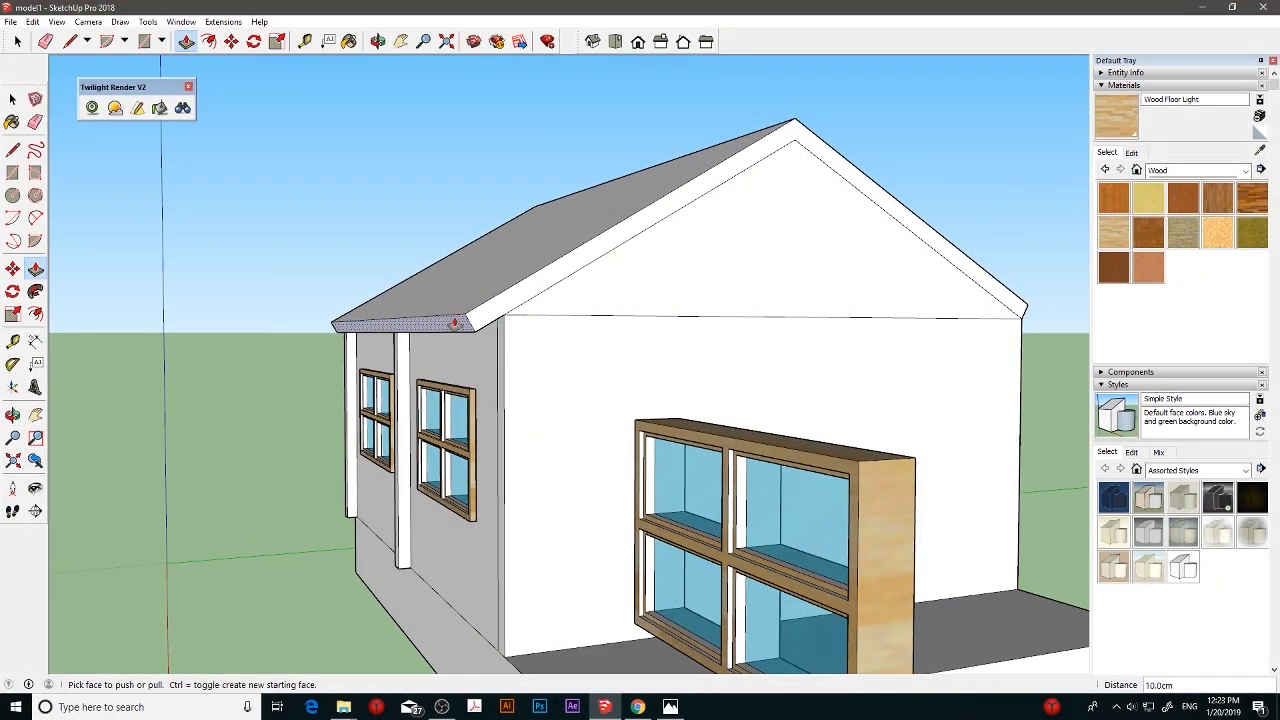
{"action": "left_click", "coordinate": [455, 323]}
{"action": "mouse_move", "coordinate": [469, 322]}
{"action": "middle_mouse_down"}
{"action": "mouse_move", "coordinate": [543, 397]}
{"action": "mouse_move", "coordinate": [374, 346]}
{"action": "mouse_move", "coordinate": [454, 352]}
{"action": "mouse_move", "coordinate": [466, 334]}
{"action": "middle_mouse_up"}
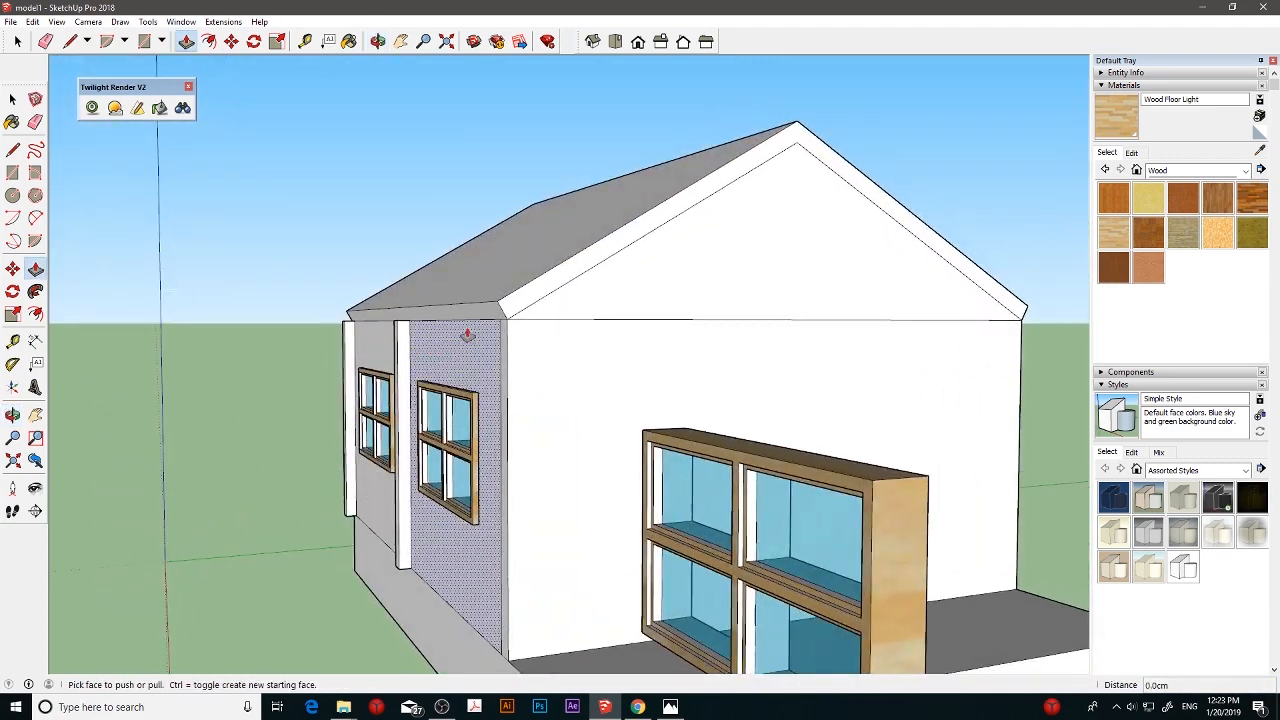
- Extend the roof's eave face outward along the slope above the window wall with Push/Pull
{"action": "left_click", "coordinate": [440, 328]}
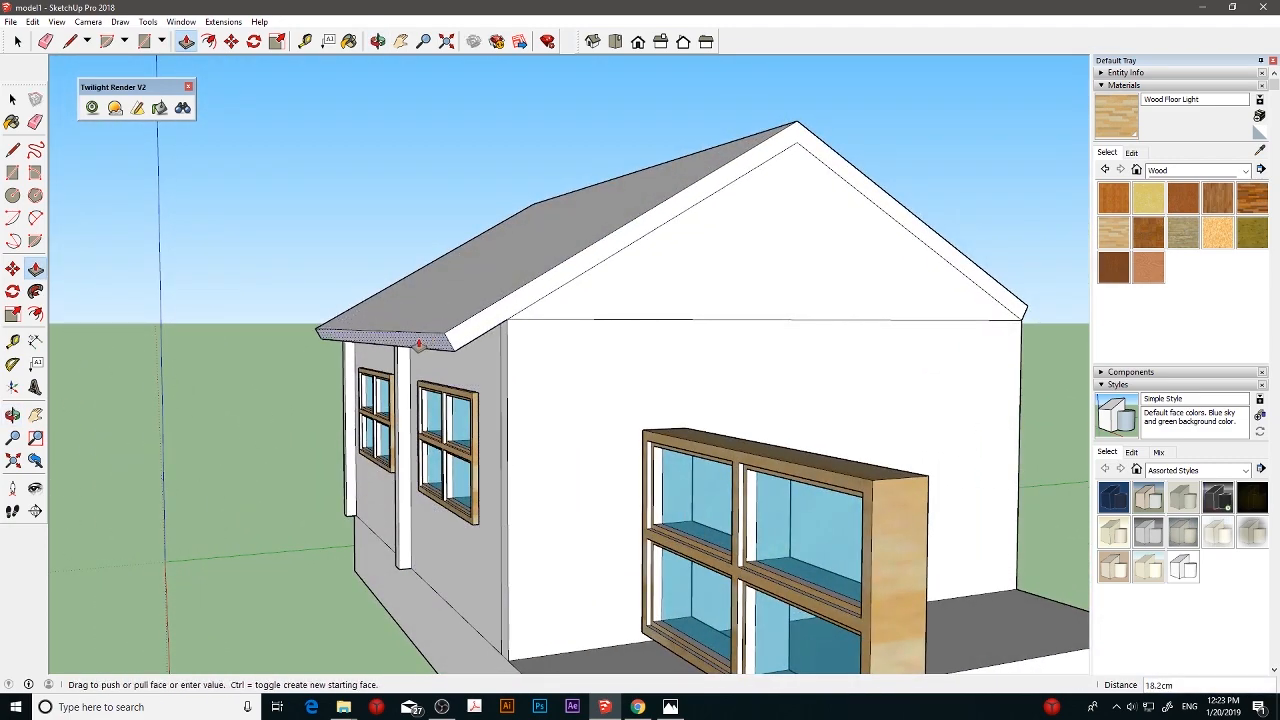
{"action": "left_click", "coordinate": [420, 343]}
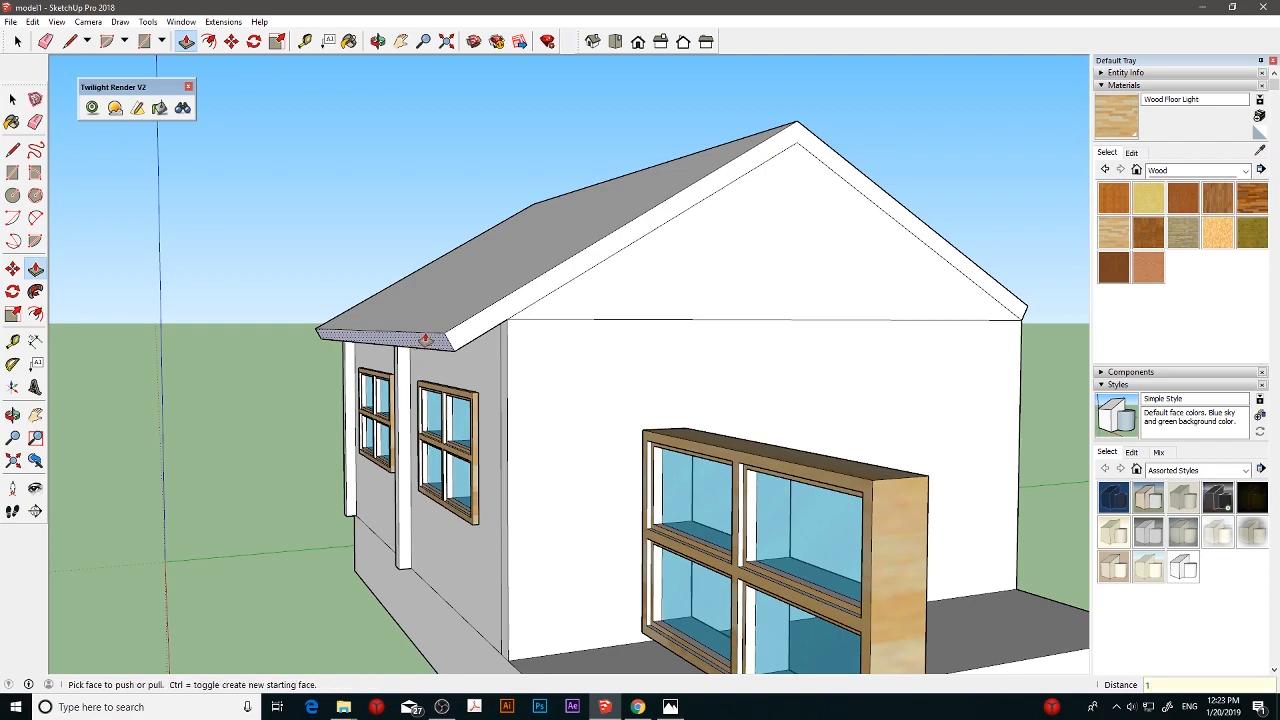
{"action": "left_click", "coordinate": [424, 339]}
- Extend the eave face on the opposite, windowless side of the roof outward along its slope
{"action": "middle_click_drag", "start_coordinate": [566, 361], "coordinate": [752, 374]}
{"action": "mouse_move", "coordinate": [638, 396]}
{"action": "middle_mouse_down"}
{"action": "mouse_move", "coordinate": [678, 370]}
{"action": "mouse_move", "coordinate": [500, 343]}
{"action": "mouse_move", "coordinate": [783, 357]}
{"action": "mouse_move", "coordinate": [623, 343]}
{"action": "mouse_move", "coordinate": [343, 394]}
{"action": "mouse_move", "coordinate": [869, 374]}
{"action": "mouse_move", "coordinate": [666, 383]}
{"action": "mouse_move", "coordinate": [820, 374]}
{"action": "middle_mouse_up"}
{"action": "key", "text": "p"}
{"action": "left_click", "coordinate": [825, 379]}
{"action": "left_click", "coordinate": [832, 384]}
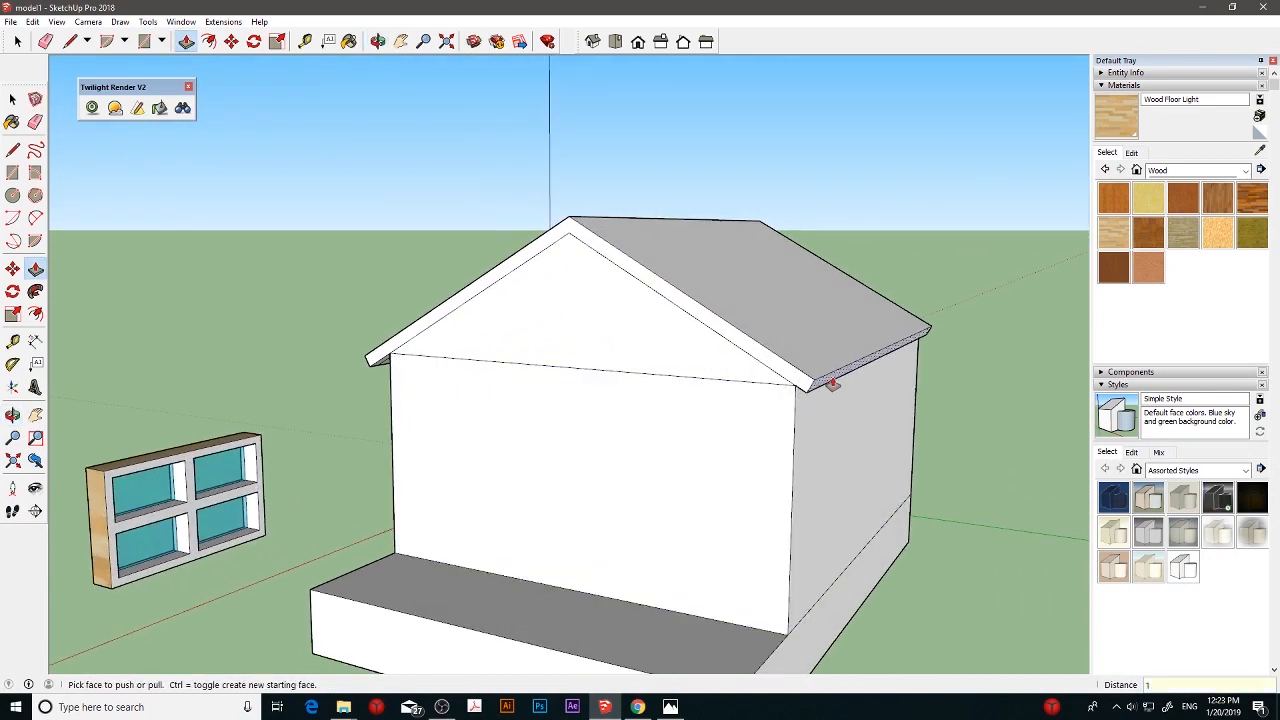
- Extend the roof's end face 50 cm outward beyond the gable wall above the slab
{"action": "left_click", "coordinate": [829, 382]}
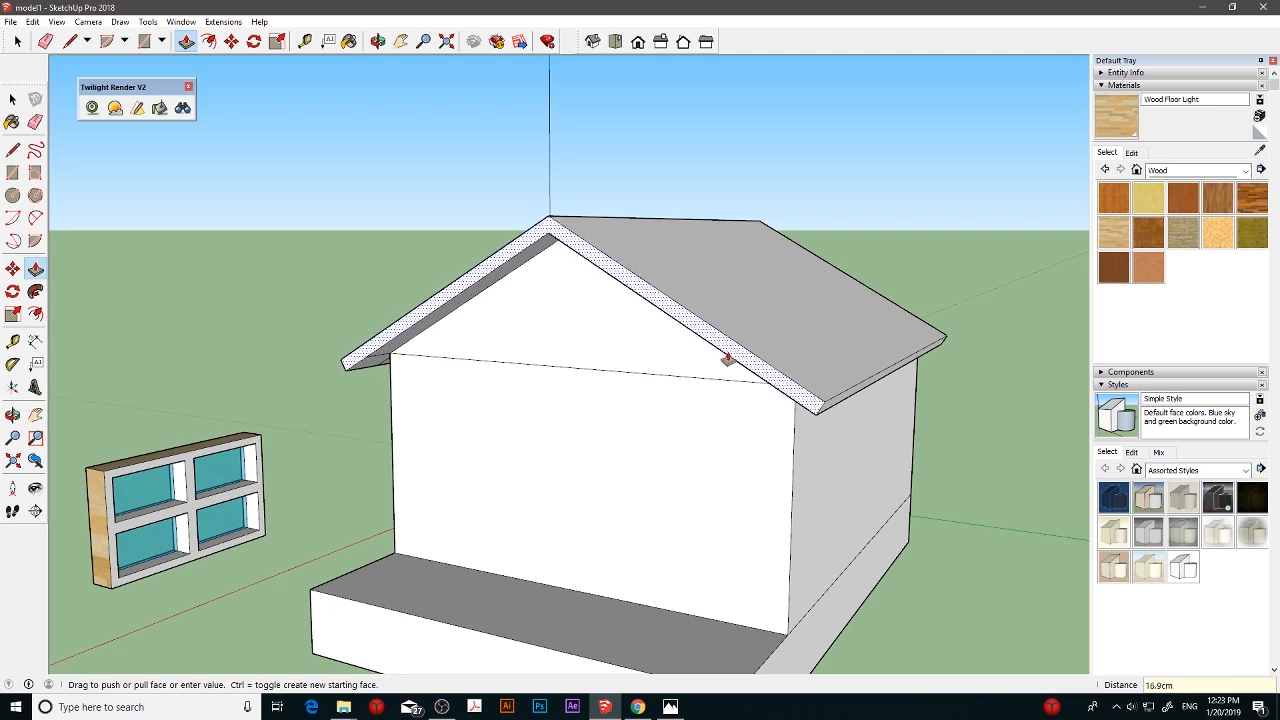
{"action": "left_click", "coordinate": [685, 386]}
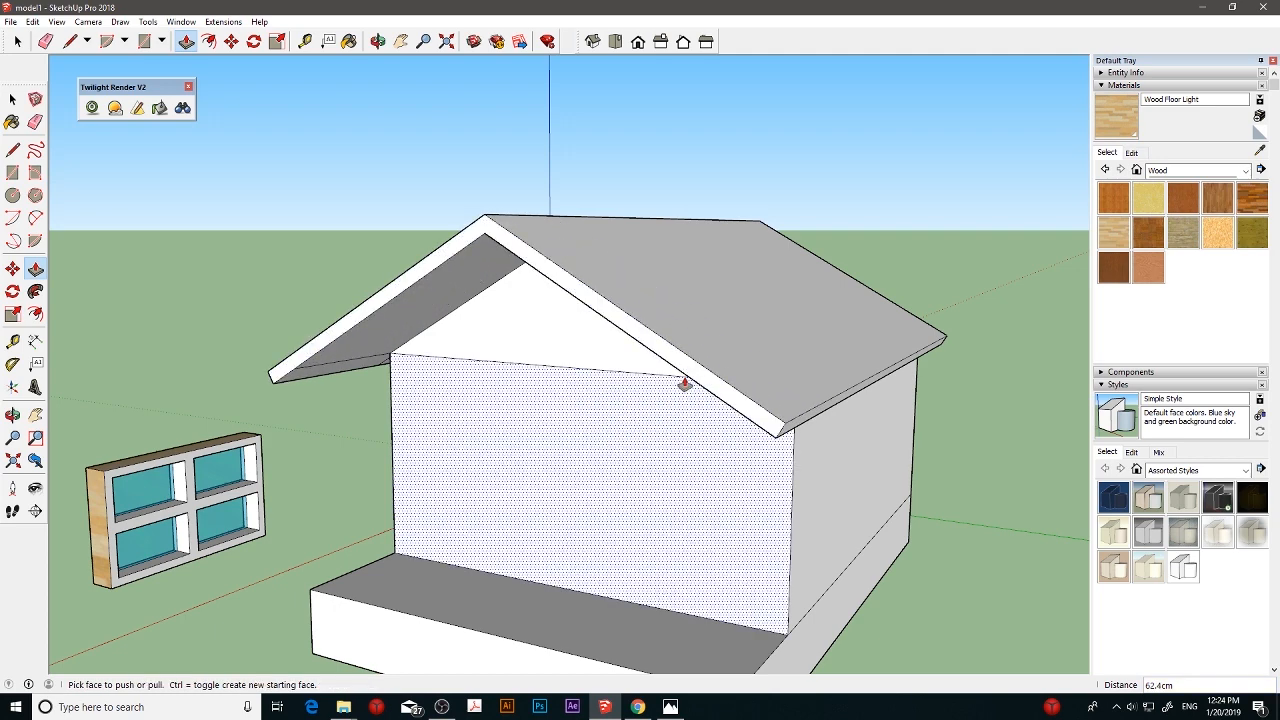
{"action": "key", "text": "Return"}
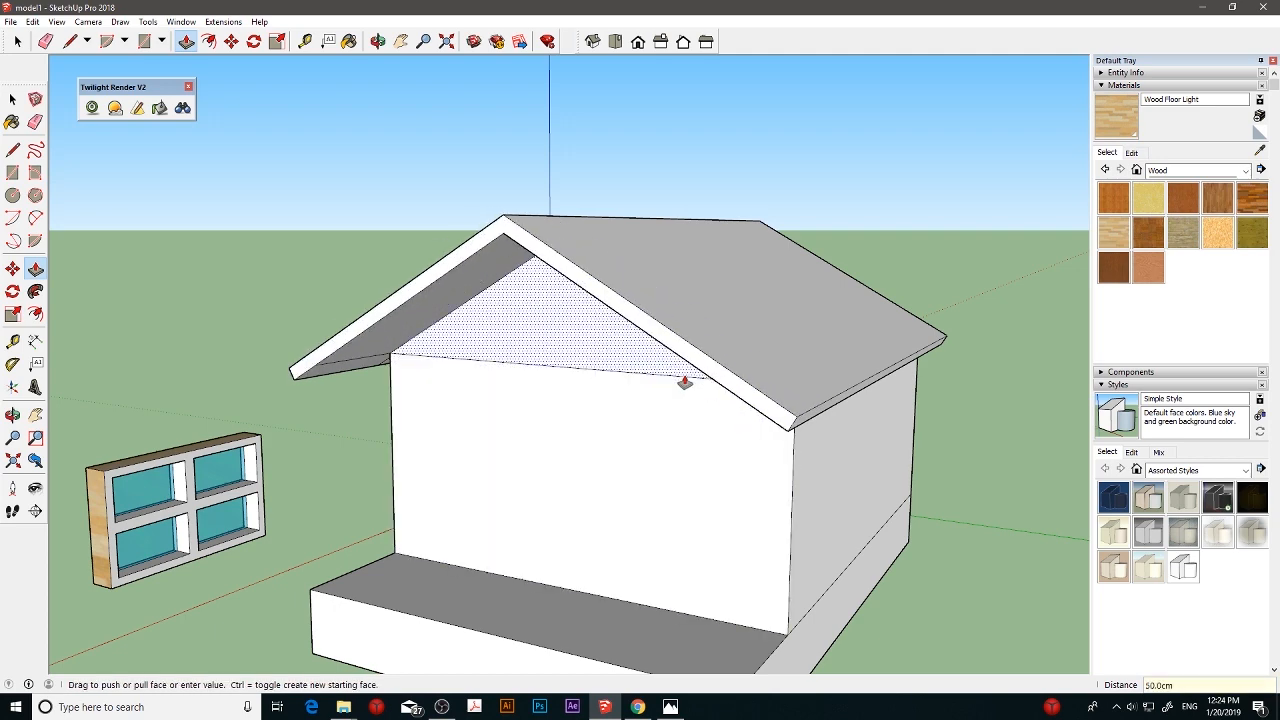
- Place a guide 15 cm above the gable's base line and draw a line along it across the gable face
{"action": "middle_click_drag", "start_coordinate": [685, 383], "coordinate": [660, 332]}
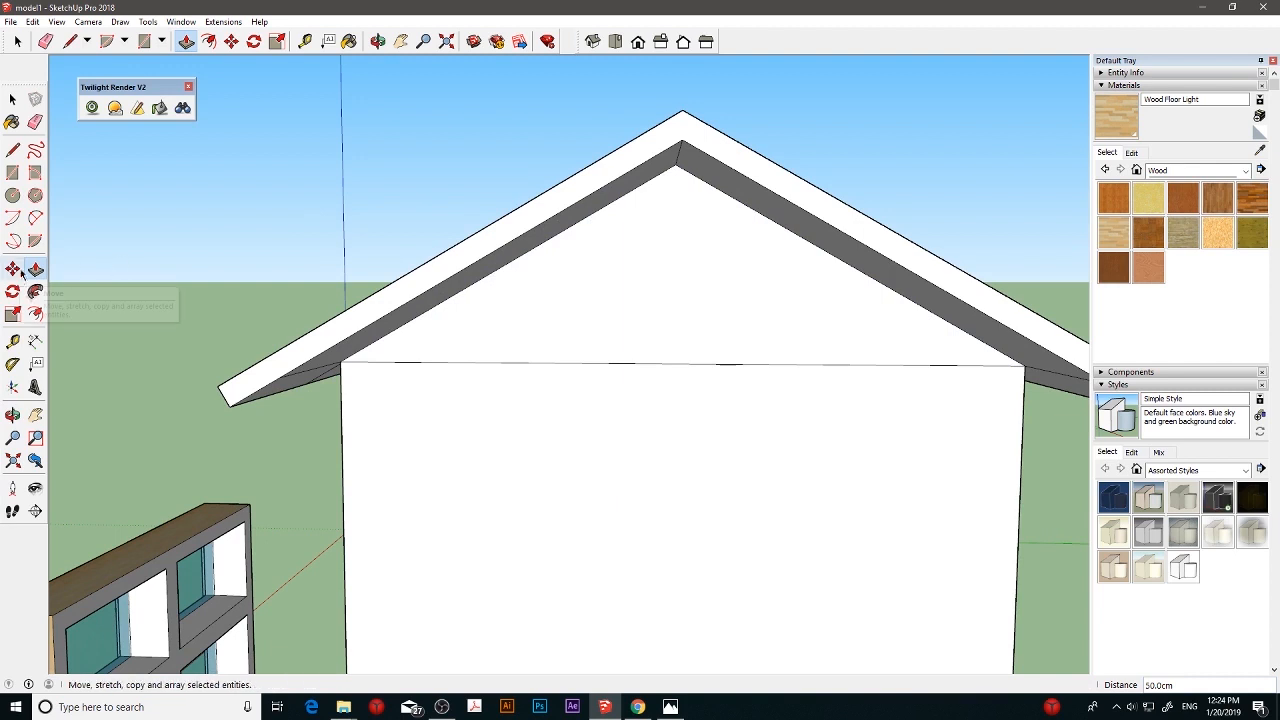
{"action": "left_click", "coordinate": [12, 341]}
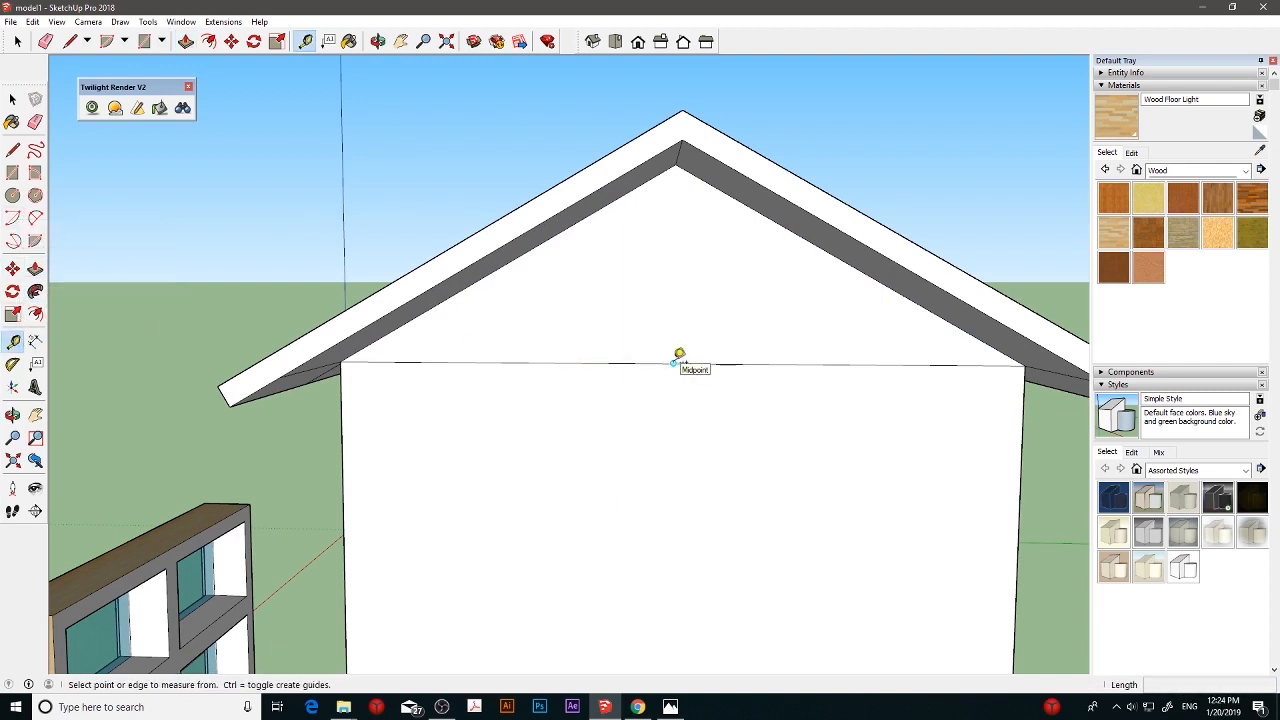
{"action": "left_click", "coordinate": [673, 363]}
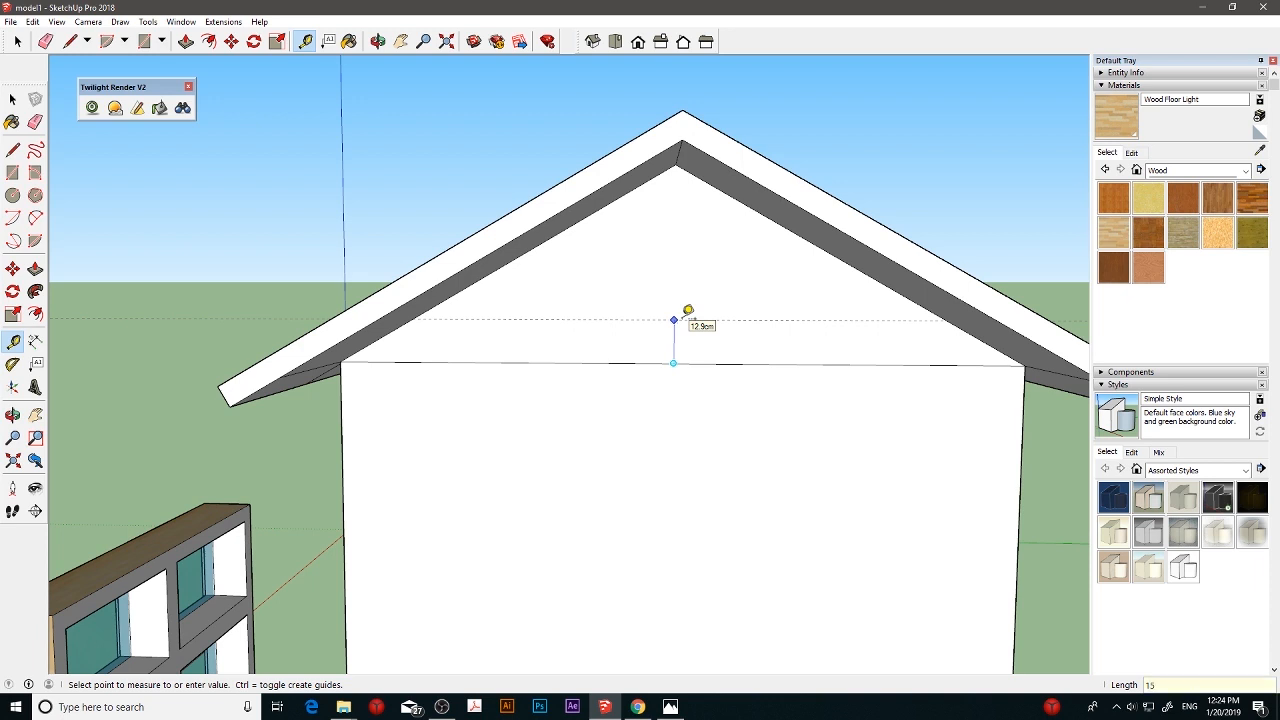
{"action": "key", "text": "Return"}
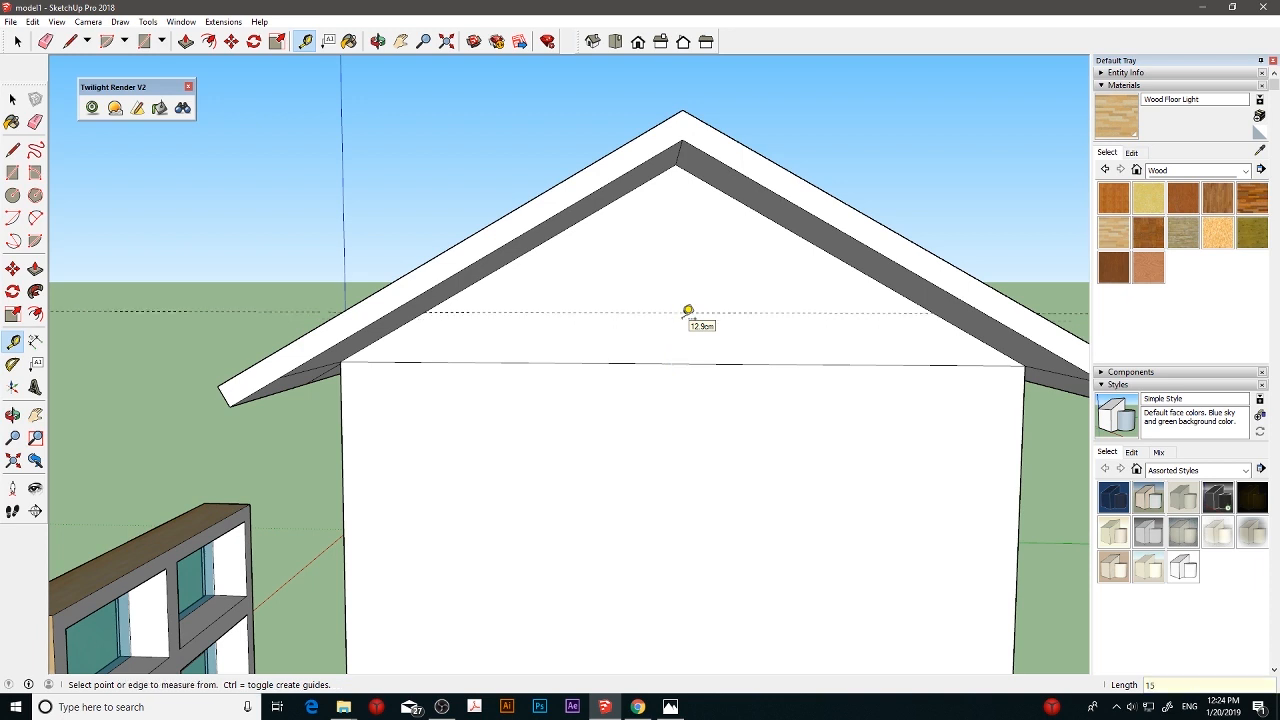
{"action": "left_click", "coordinate": [12, 149]}
{"action": "left_click", "coordinate": [424, 313]}
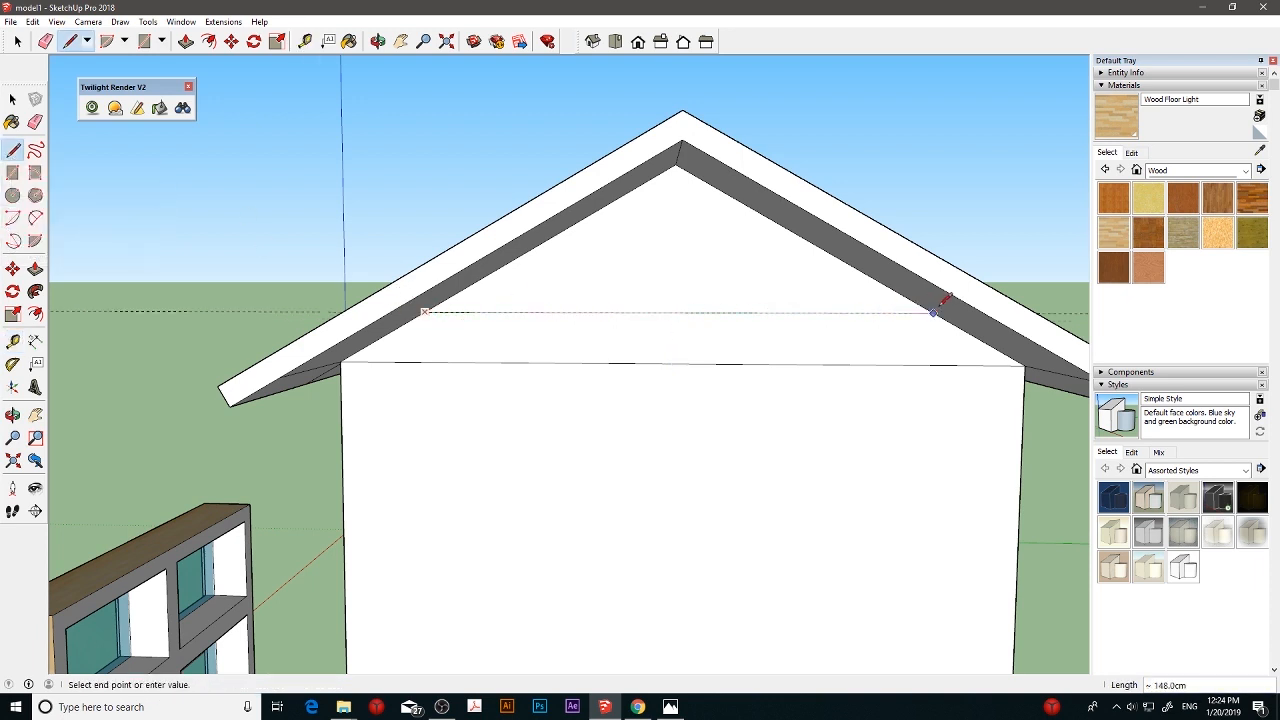
- Try to extrude the gable triangle above the new line 40 cm outward under the roof overhang
{"action": "left_click", "coordinate": [35, 268]}
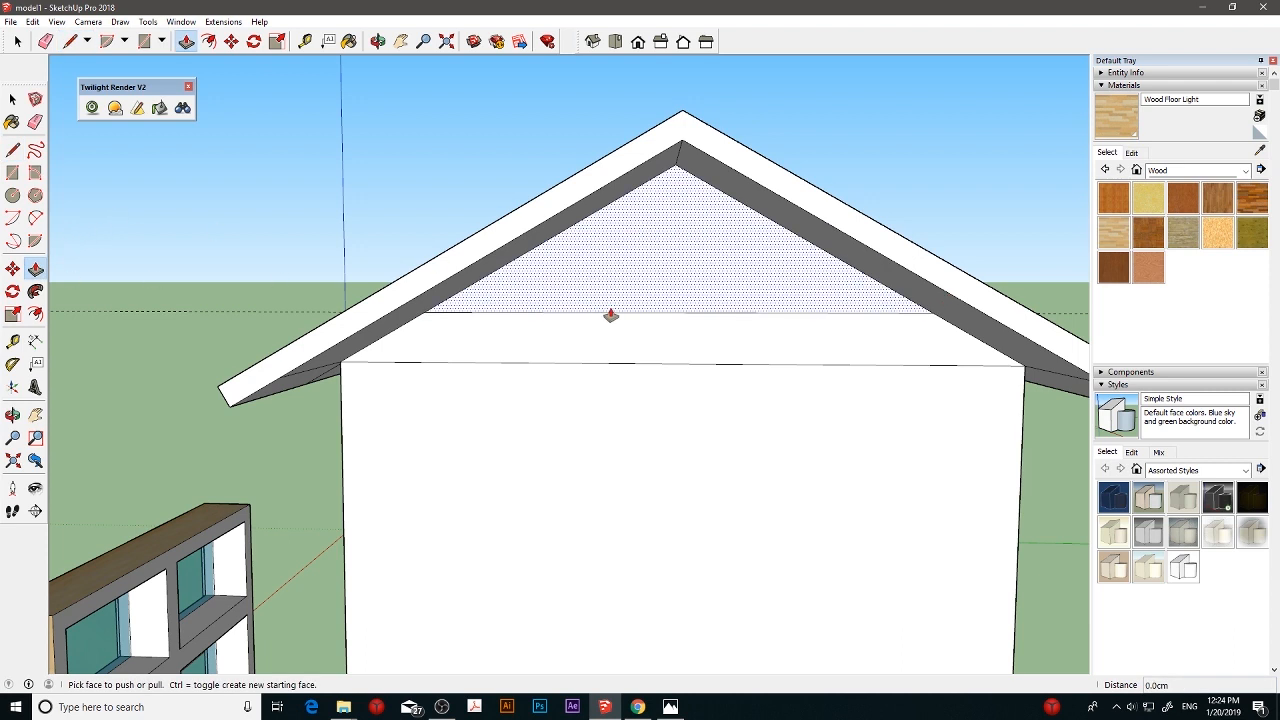
{"action": "left_click", "coordinate": [643, 283]}
{"action": "left_click", "coordinate": [651, 283]}
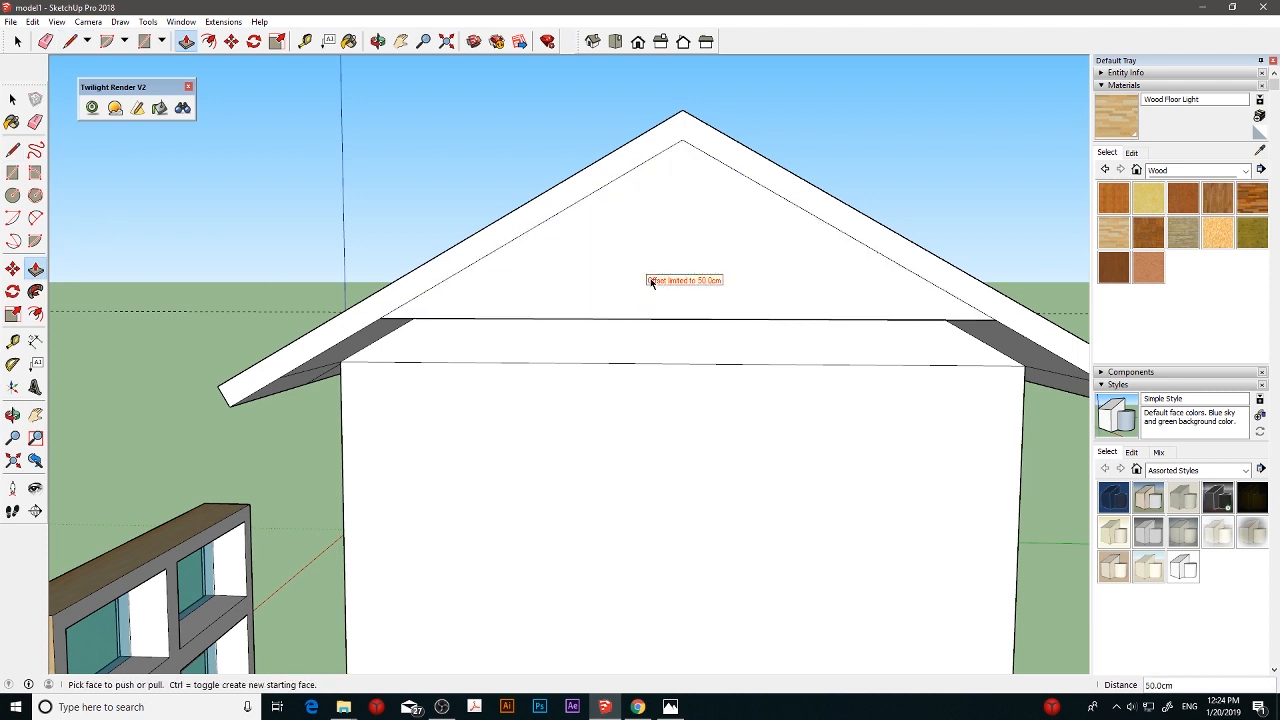
{"action": "type", "text": "40"}
{"action": "key", "text": "Return"}
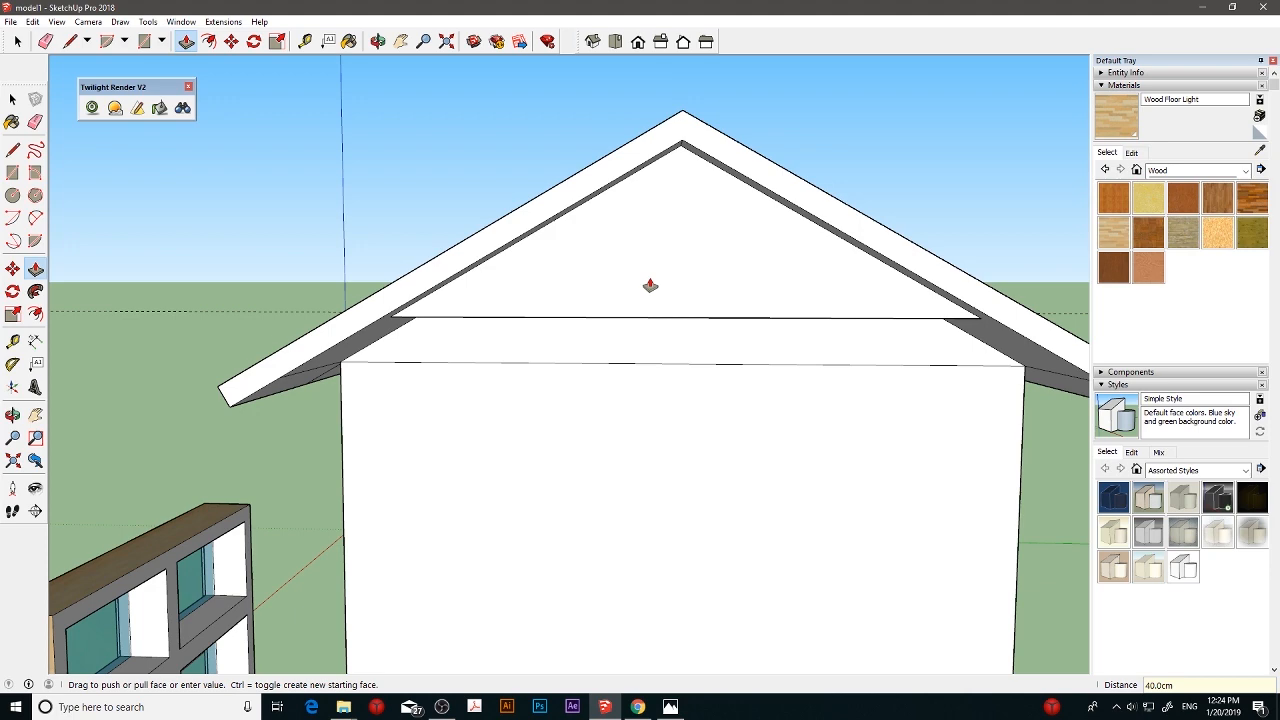
{"action": "key", "text": "ctrl+z"}
- Extrude the gable triangle above the line 35 cm outward under the roof overhang
{"action": "left_click", "coordinate": [669, 271]}
{"action": "left_click", "coordinate": [674, 265]}
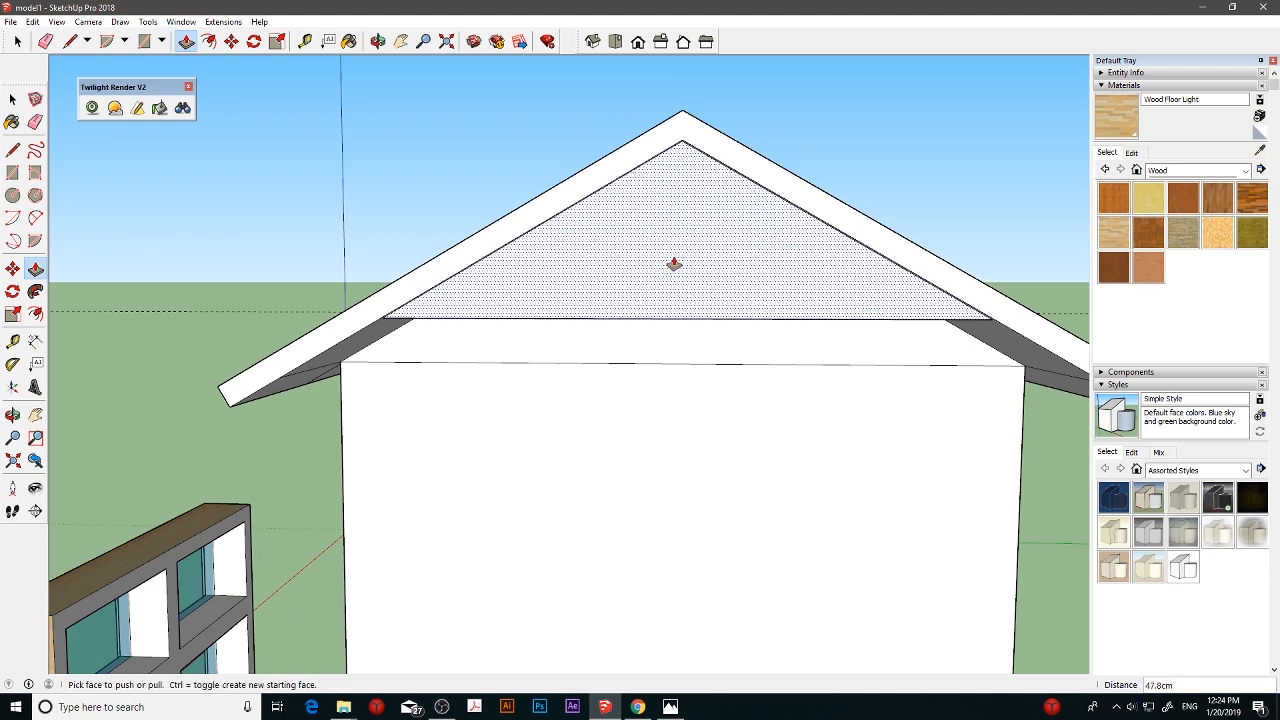
{"action": "key", "text": "Return"}
- Erase the seam line between the end wall and the gable strip above it
{"action": "middle_click_drag", "start_coordinate": [674, 264], "coordinate": [746, 303]}
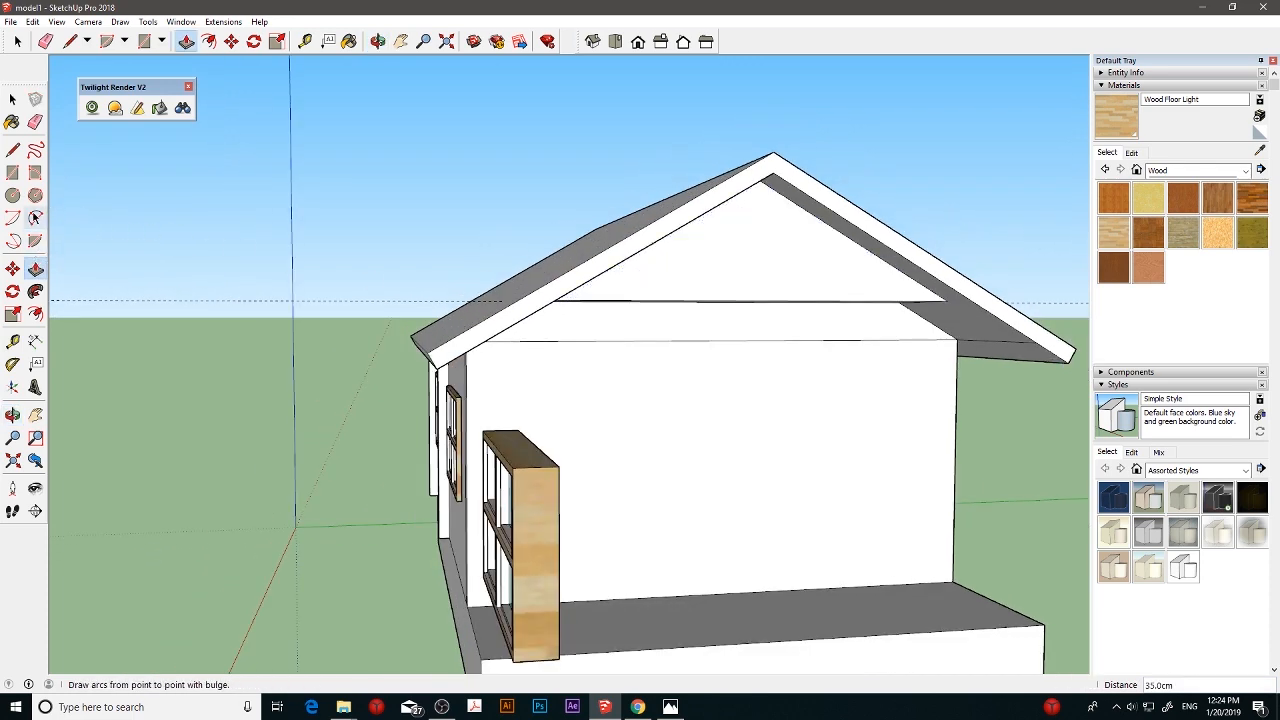
{"action": "left_click", "coordinate": [35, 121]}
{"action": "scroll", "coordinate": [688, 352], "scroll_direction": "down", "scroll_amount": 3}
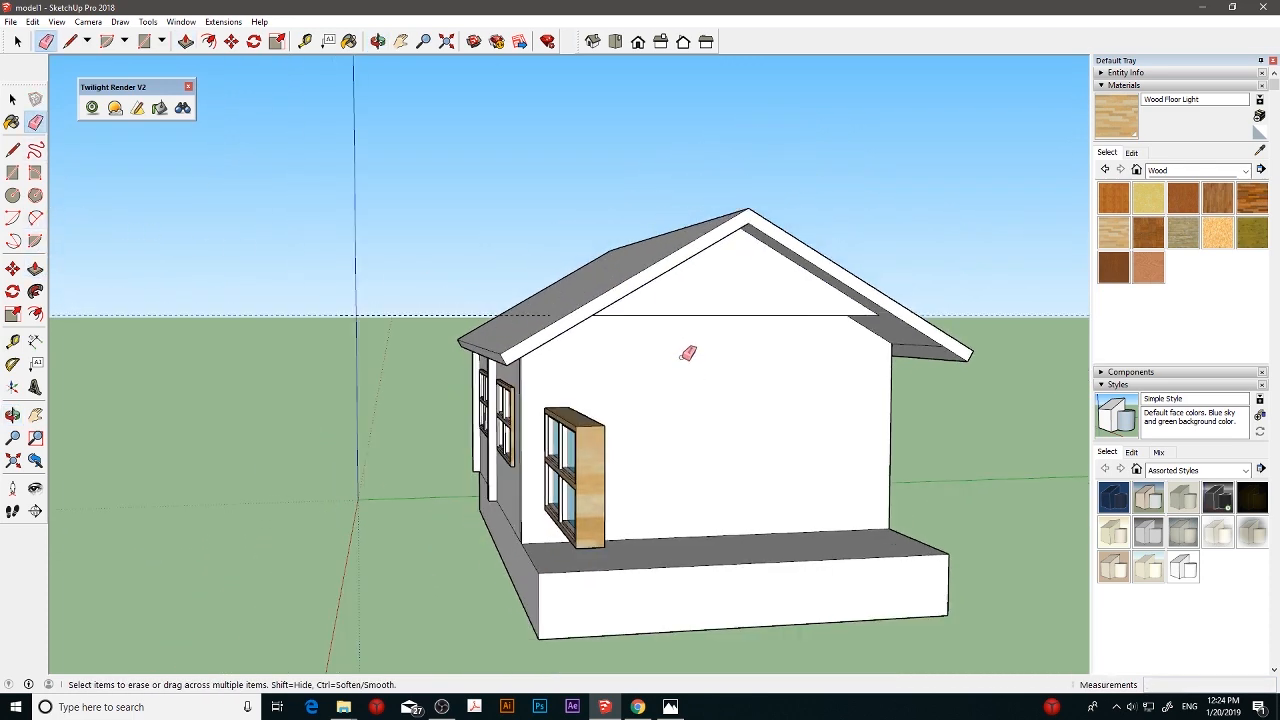
{"action": "mouse_move", "coordinate": [688, 352]}
{"action": "middle_mouse_down"}
{"action": "mouse_move", "coordinate": [757, 397]}
{"action": "mouse_move", "coordinate": [797, 403]}
{"action": "mouse_move", "coordinate": [752, 380]}
{"action": "mouse_move", "coordinate": [745, 394]}
{"action": "mouse_move", "coordinate": [880, 398]}
{"action": "mouse_move", "coordinate": [830, 396]}
{"action": "middle_mouse_up"}
{"action": "scroll", "coordinate": [745, 391], "scroll_direction": "down", "scroll_amount": 2}
{"action": "scroll", "coordinate": [777, 394], "scroll_direction": "up", "scroll_amount": 3}
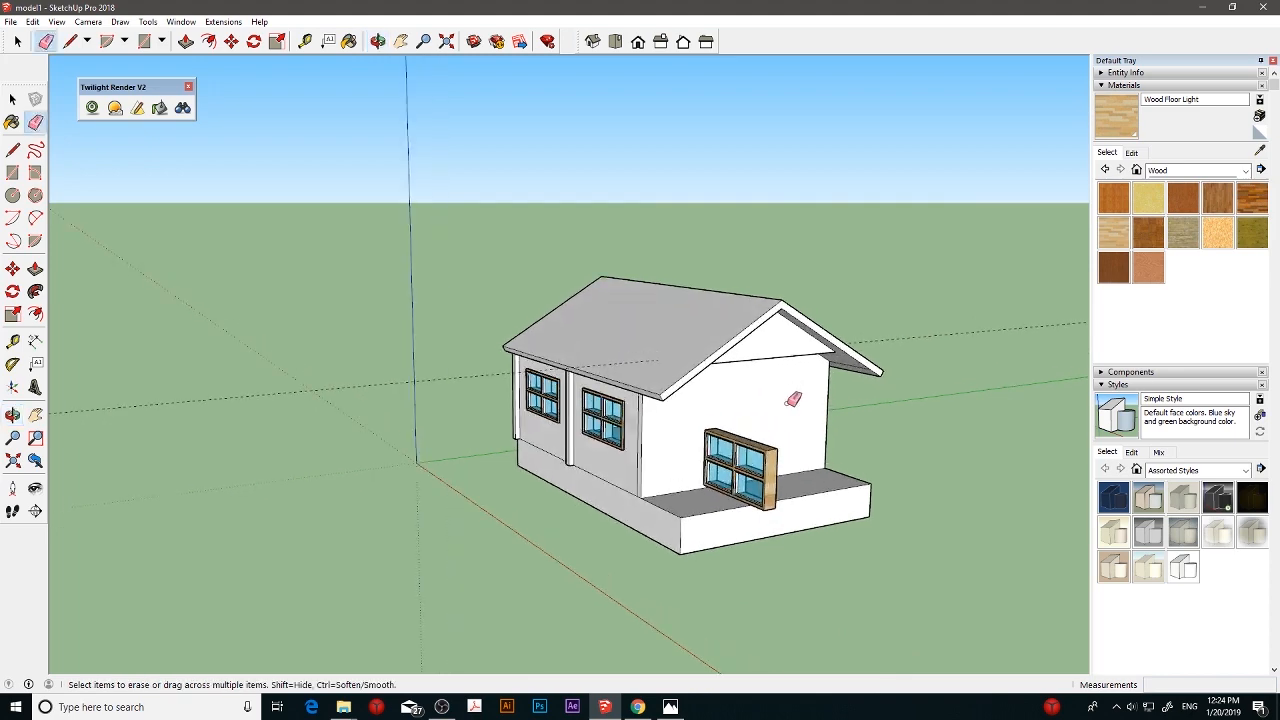
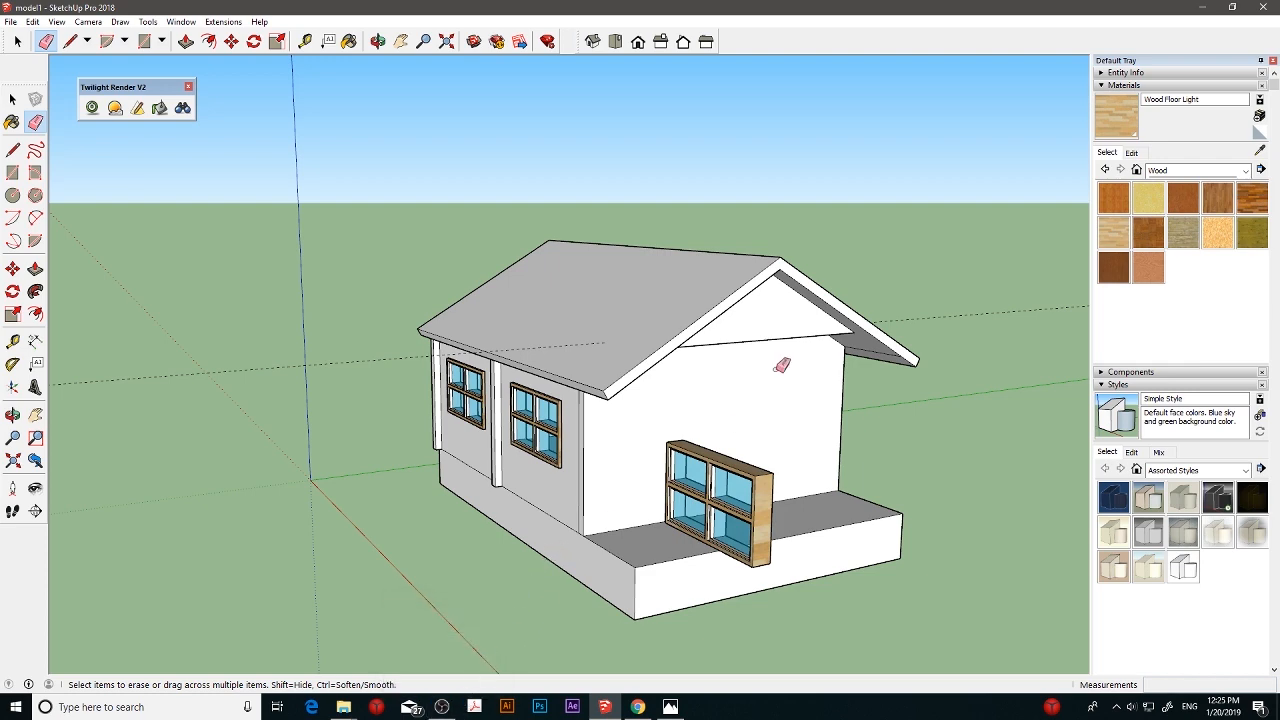
- Delete the spare window standing in front of the blank end wall
{"action": "scroll", "coordinate": [784, 389], "scroll_direction": "up", "scroll_amount": 1}
{"action": "mouse_move", "coordinate": [788, 384]}
{"action": "middle_mouse_down"}
{"action": "mouse_move", "coordinate": [663, 372]}
{"action": "mouse_move", "coordinate": [814, 426]}
{"action": "middle_mouse_up"}
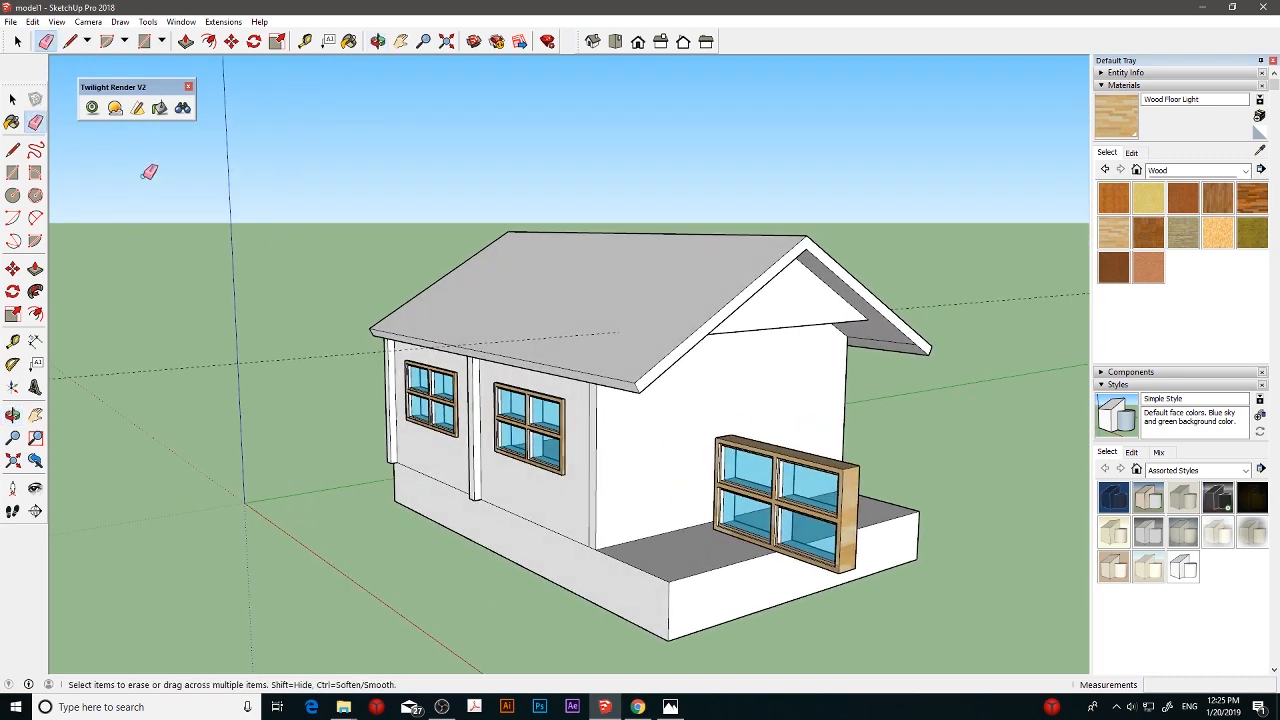
{"action": "left_click", "coordinate": [13, 100]}
{"action": "left_click", "coordinate": [786, 472]}
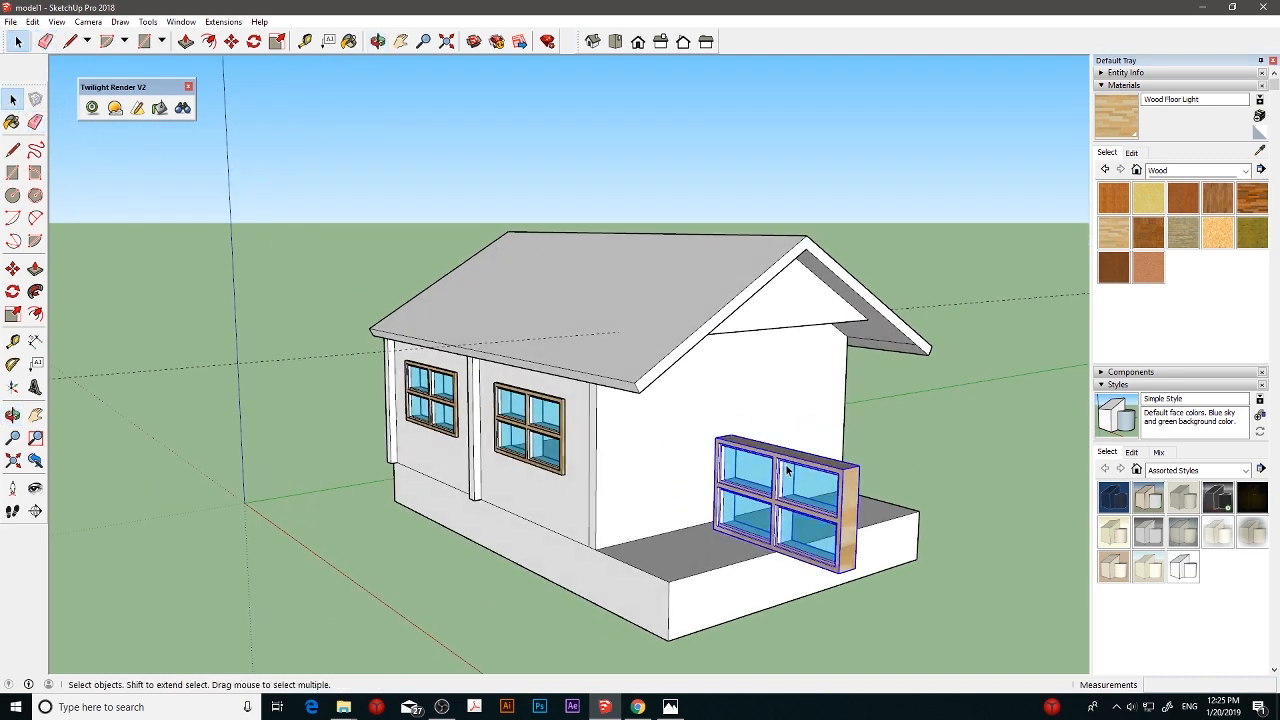
{"action": "key", "text": "Delete"}
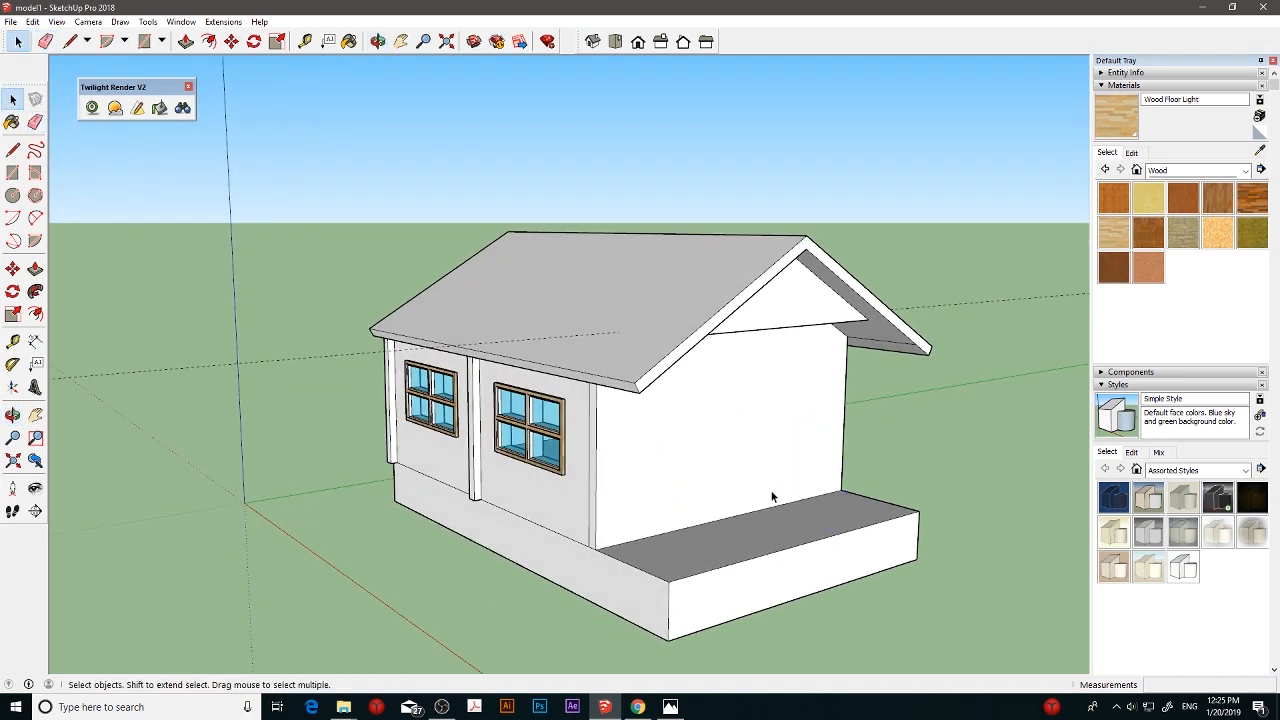
- Draw a 6 by 6 cm square at the near outer corner of the slab's porch area
{"action": "middle_click_drag", "start_coordinate": [773, 494], "coordinate": [654, 520]}
{"action": "scroll", "coordinate": [654, 525], "scroll_direction": "up", "scroll_amount": 2}
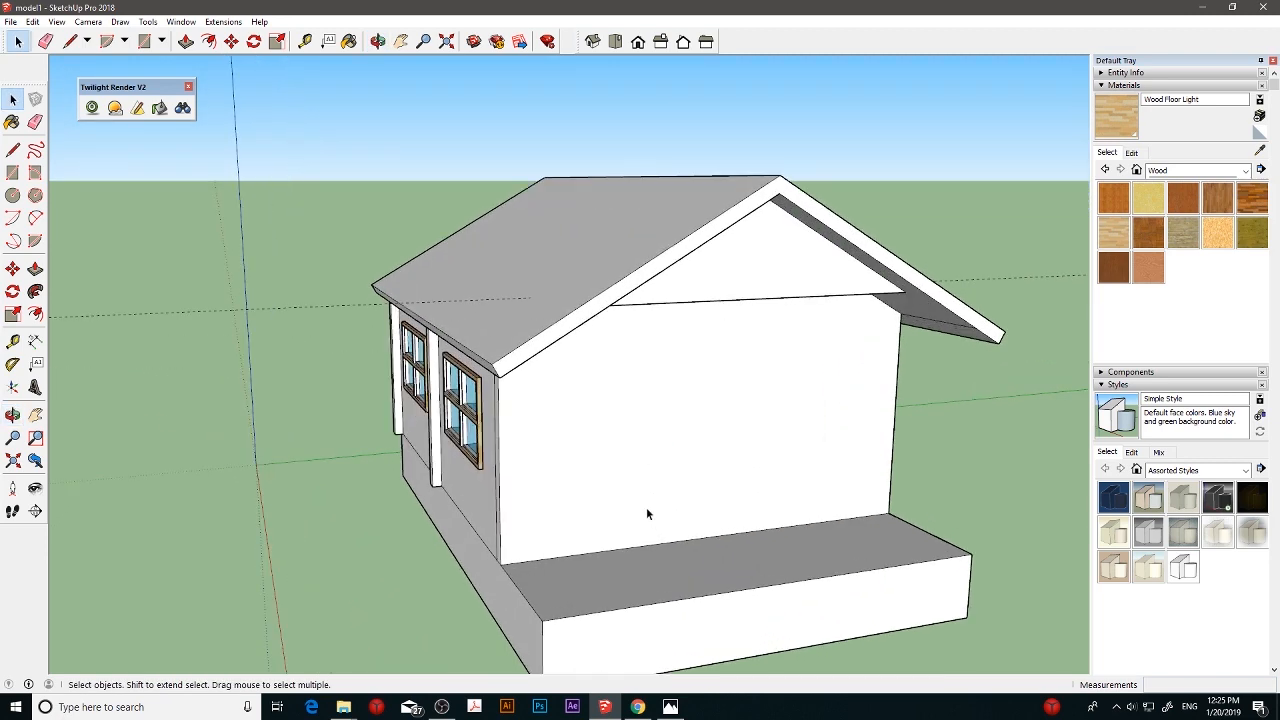
{"action": "scroll", "coordinate": [616, 568], "scroll_direction": "up", "scroll_amount": 3}
{"action": "middle_click_drag", "start_coordinate": [614, 575], "coordinate": [629, 506], "text": "shift"}
{"action": "left_click", "coordinate": [14, 175]}
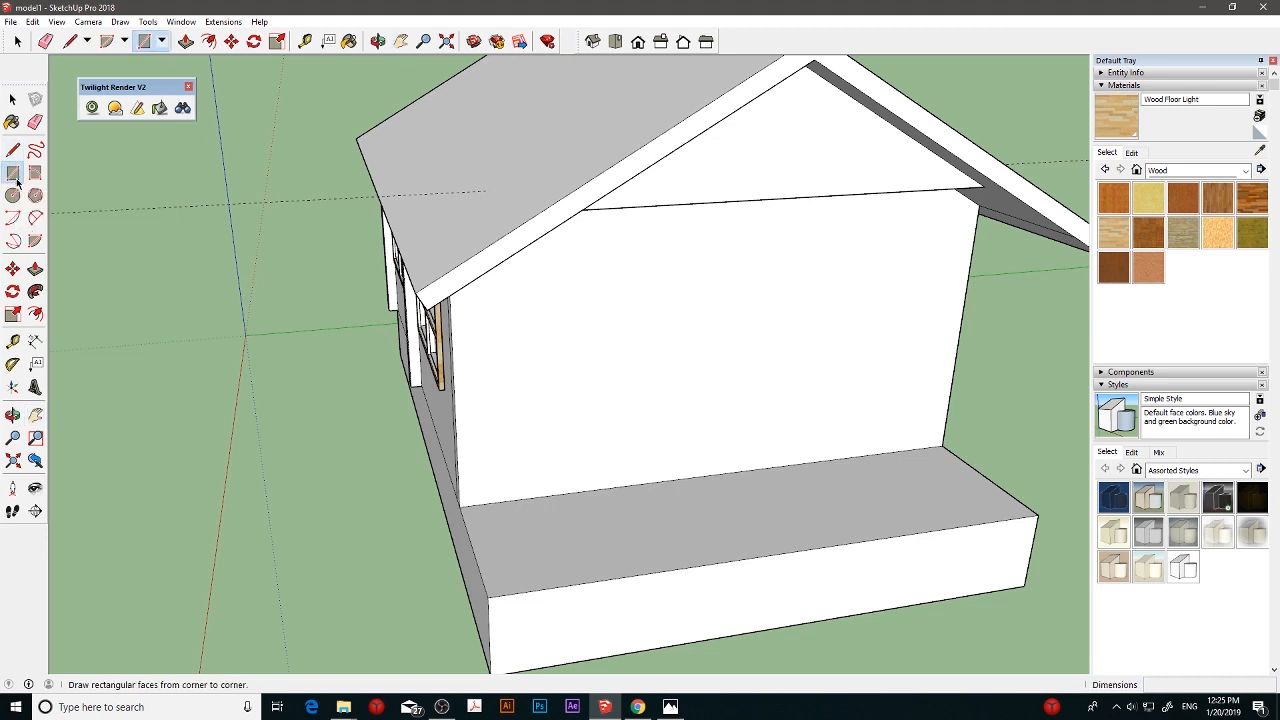
{"action": "left_click", "coordinate": [488, 596]}
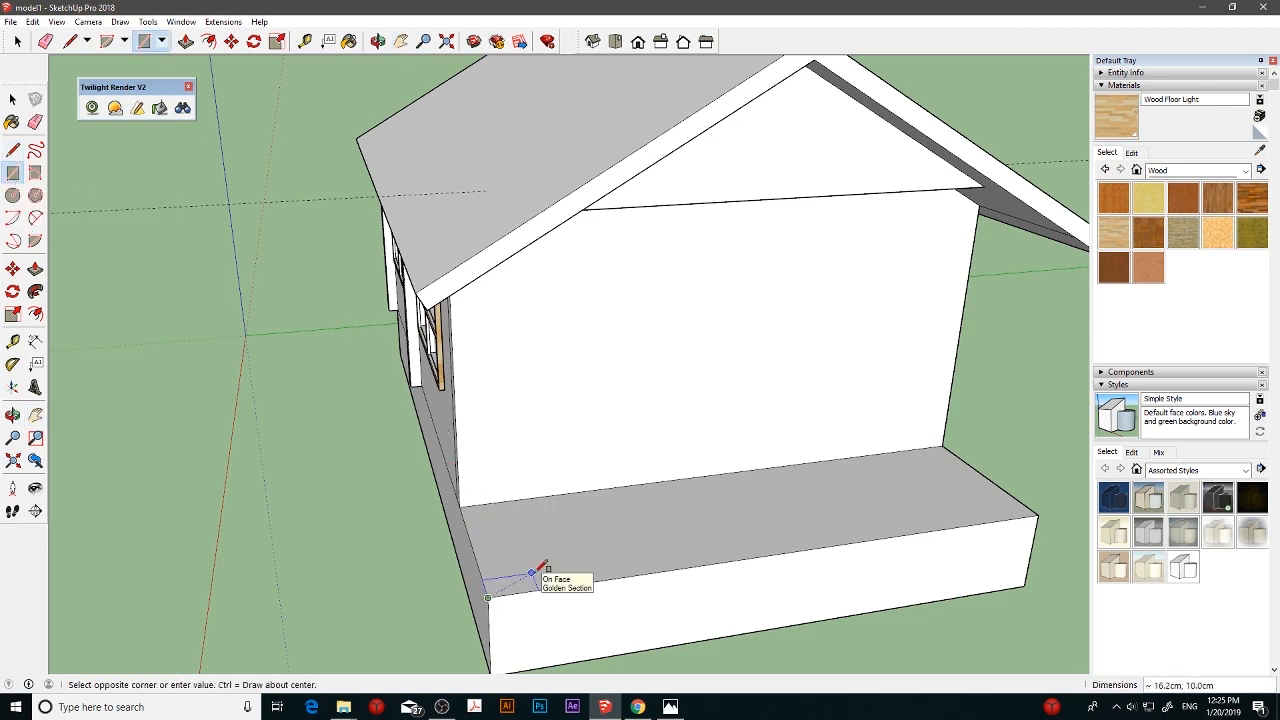
{"action": "left_click", "coordinate": [535, 568]}
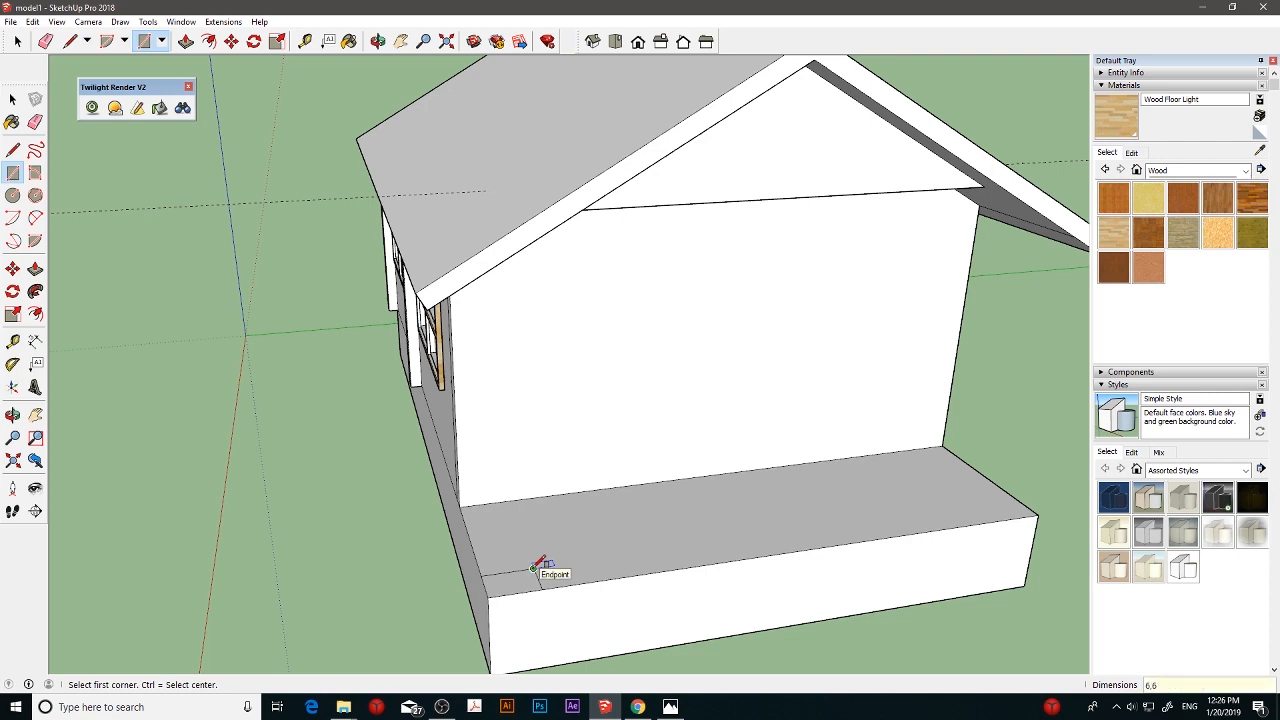
{"action": "middle_click_drag", "start_coordinate": [538, 562], "coordinate": [560, 538]}
{"action": "scroll", "coordinate": [582, 632], "scroll_direction": "up", "scroll_amount": 2}
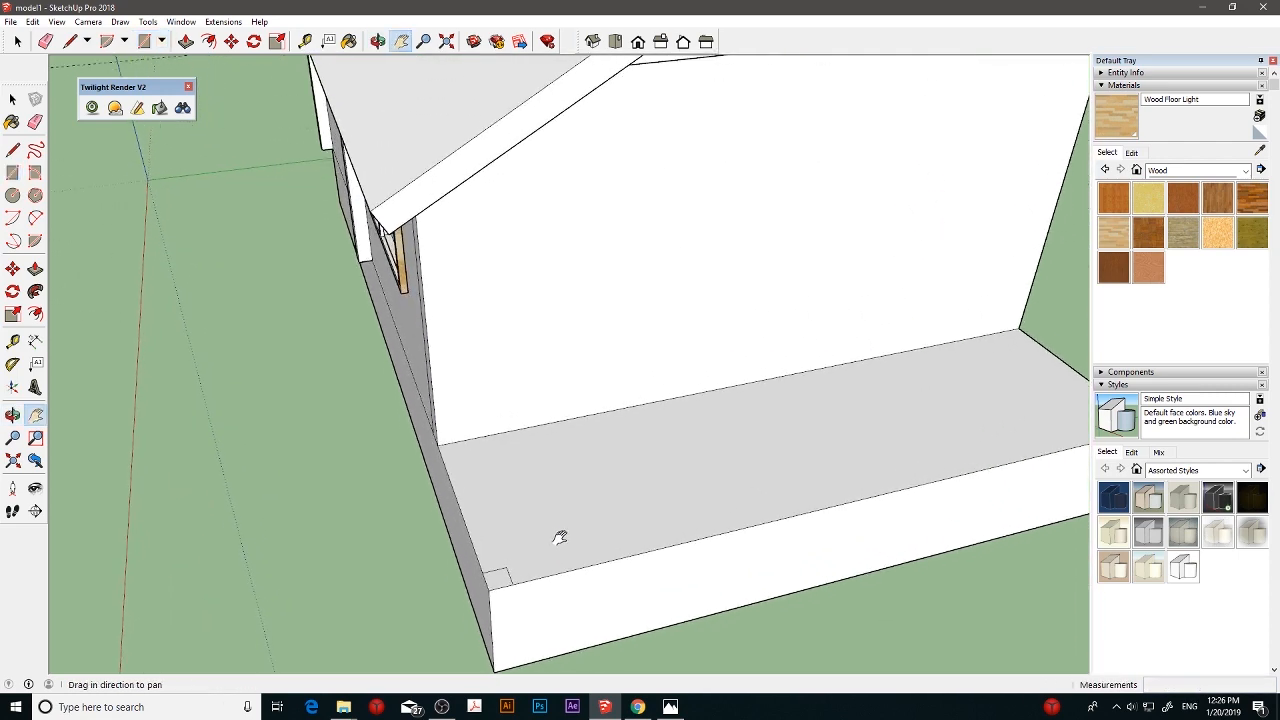
- Draw a 10 by 10 cm square at the near outer corner of the slab's porch area
{"action": "left_click", "coordinate": [13, 172]}
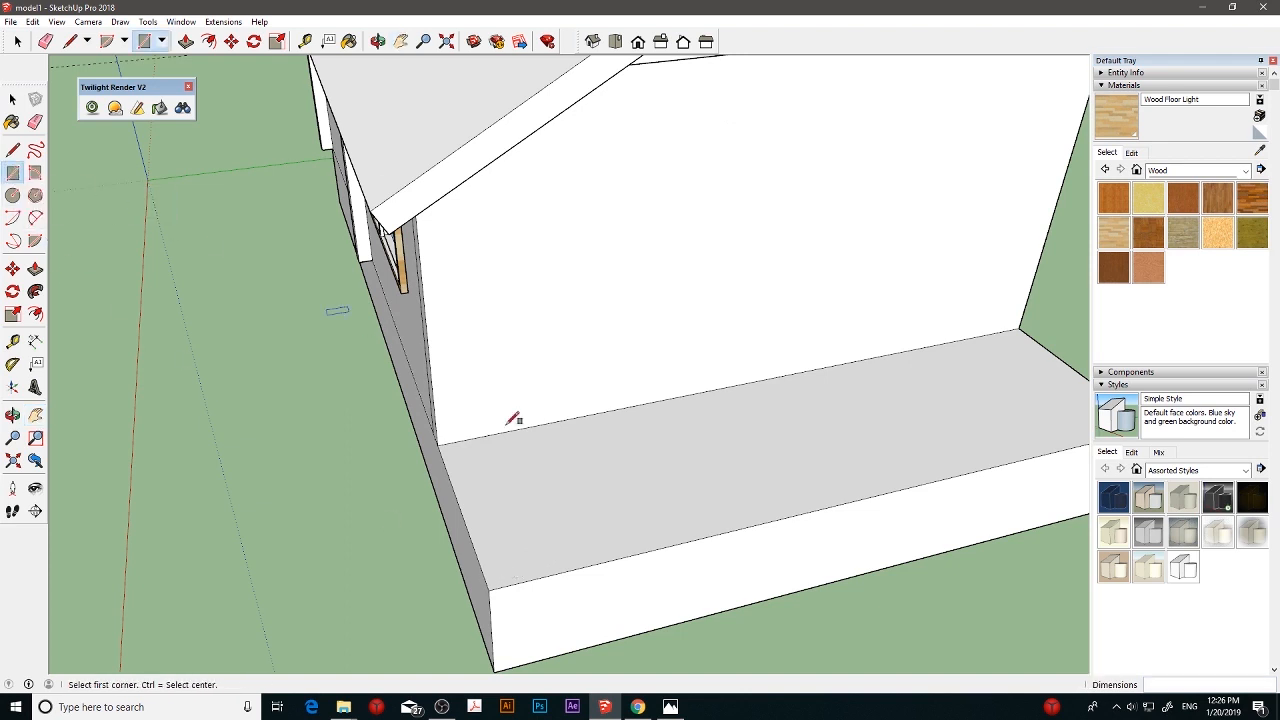
{"action": "left_click", "coordinate": [489, 588]}
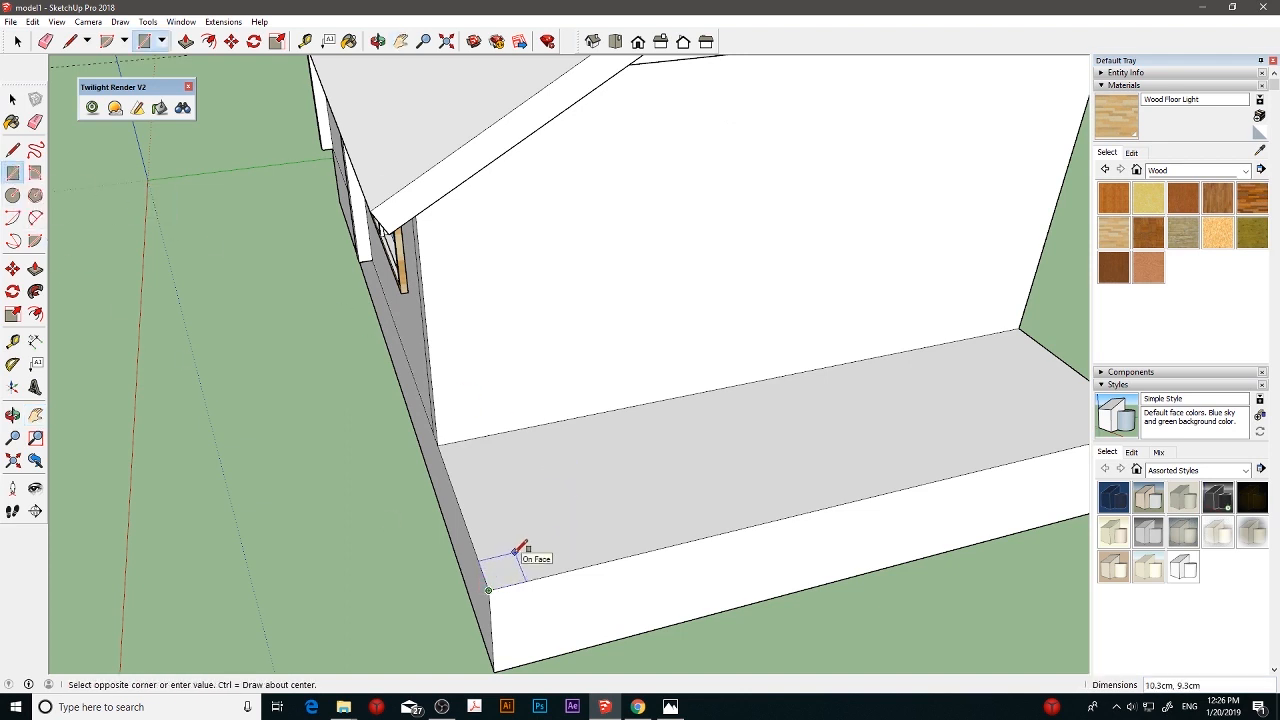
{"action": "left_click", "coordinate": [515, 551]}
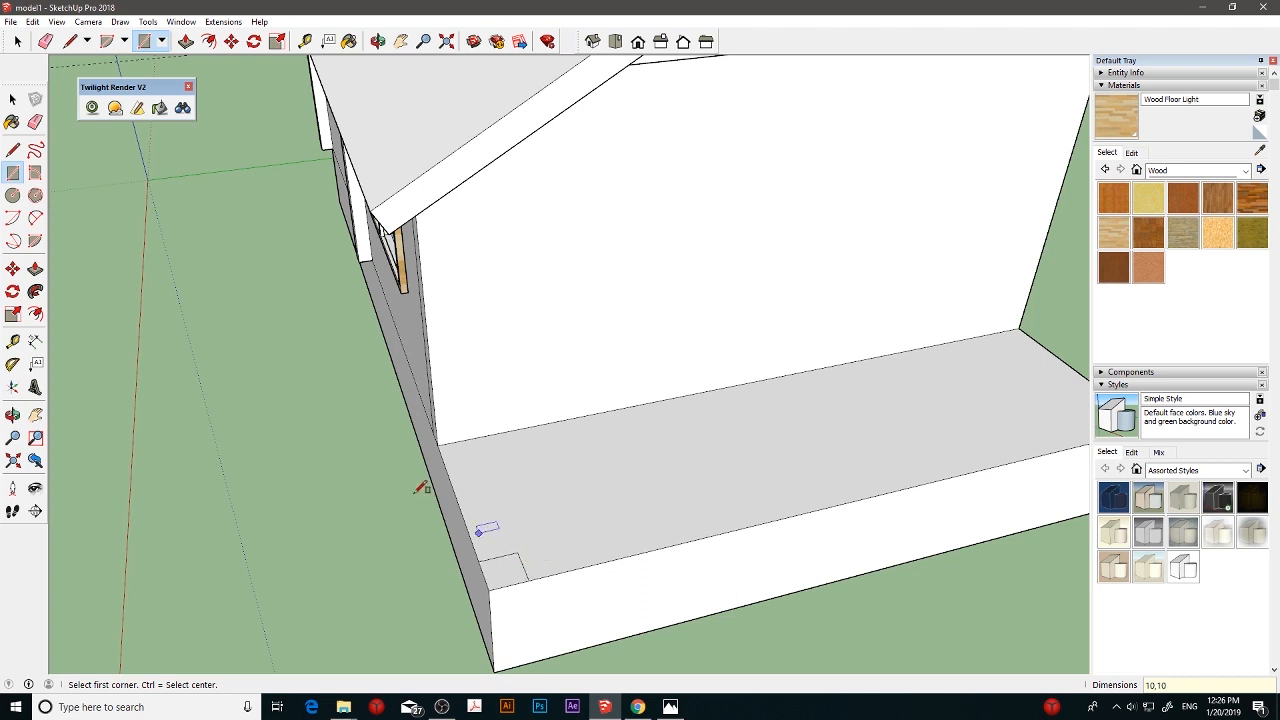
- Extrude the 10 cm corner square upward into a porch post reaching the roof overhang
{"action": "left_click", "coordinate": [35, 268]}
{"action": "left_click_drag", "start_coordinate": [503, 566], "coordinate": [466, 166]}
{"action": "key", "text": "ctrl+z"}
{"action": "scroll", "coordinate": [579, 231], "scroll_direction": "down", "scroll_amount": 1}
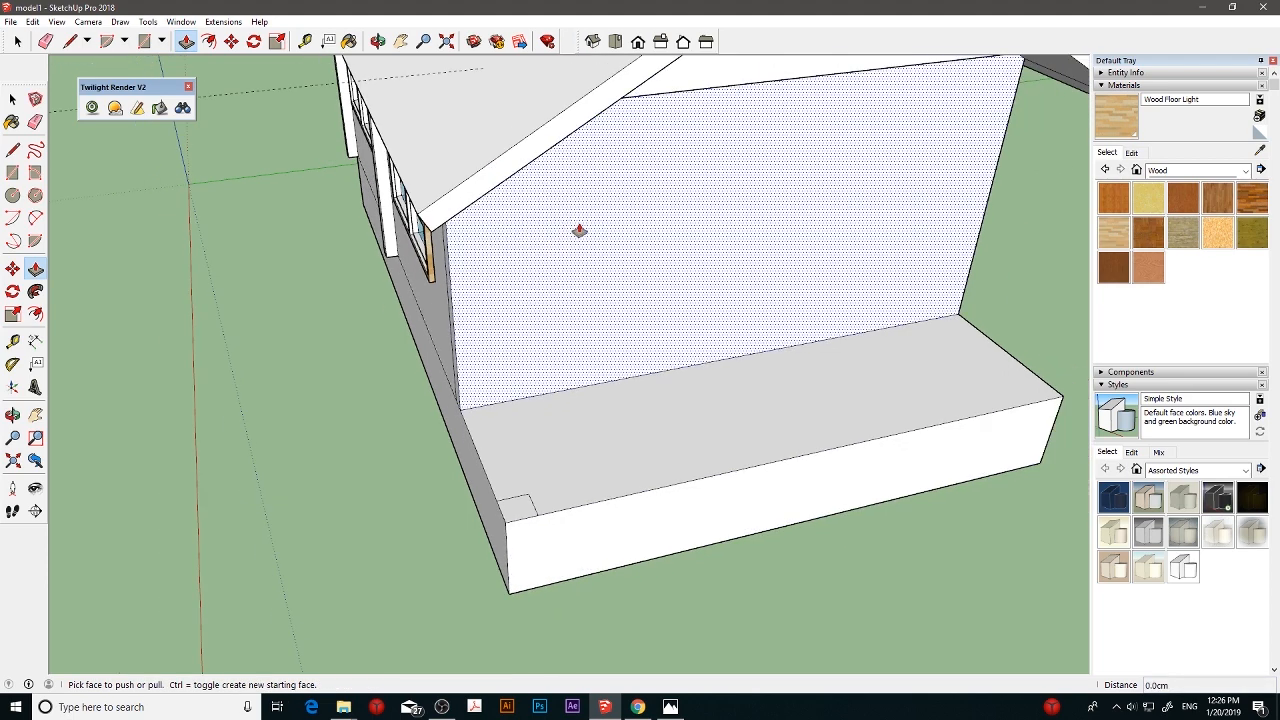
{"action": "scroll", "coordinate": [579, 231], "scroll_direction": "down", "scroll_amount": 2}
{"action": "left_click_drag", "start_coordinate": [562, 171], "coordinate": [571, 186]}
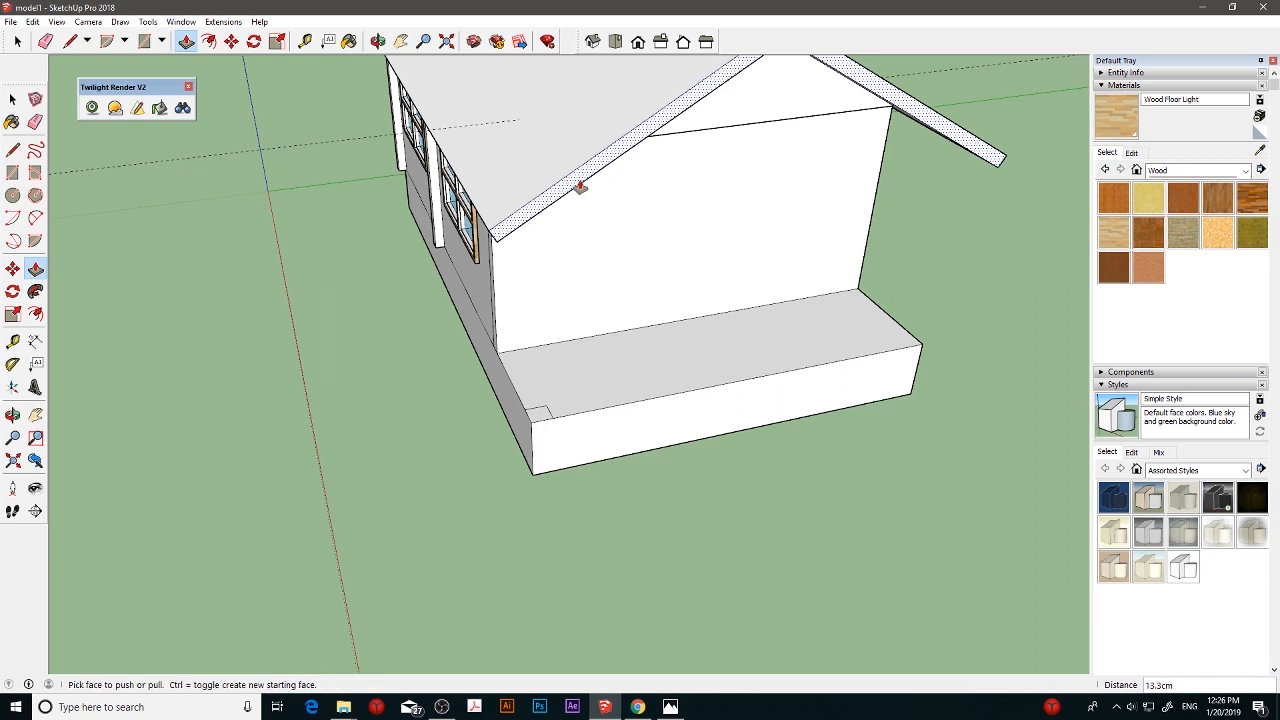
{"action": "key", "text": "Return"}
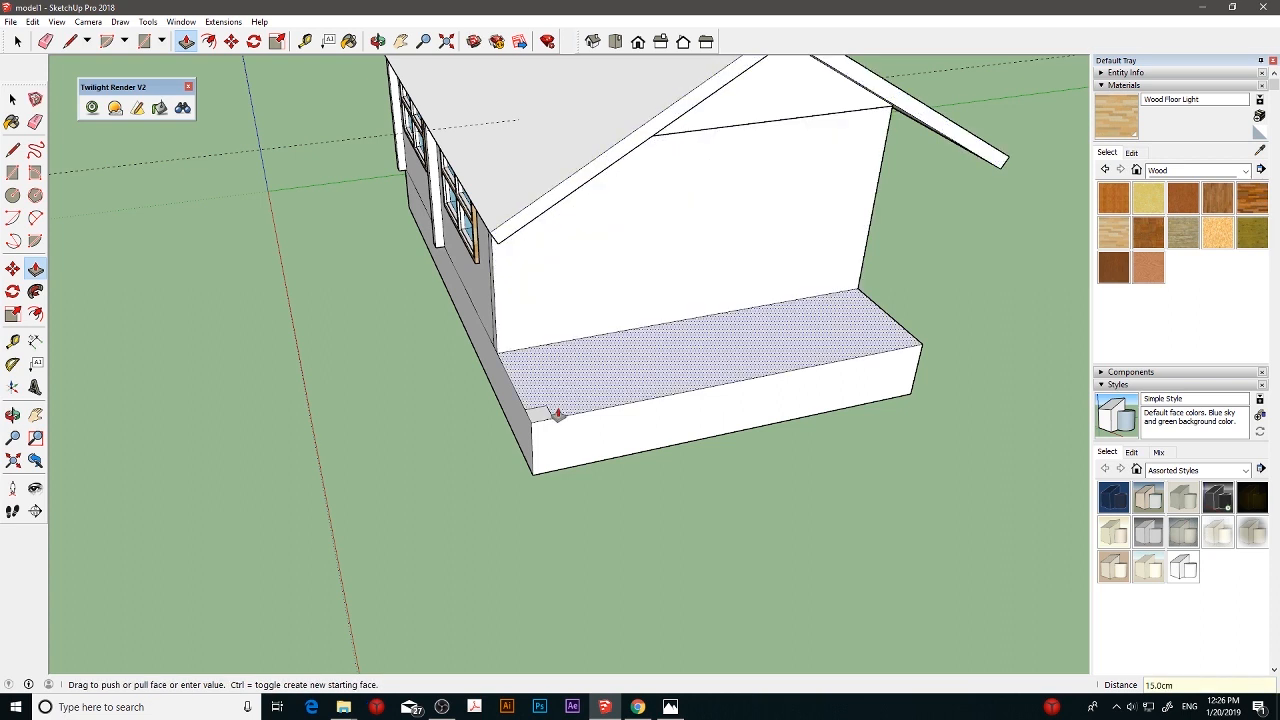
{"action": "left_click_drag", "start_coordinate": [543, 411], "coordinate": [528, 214]}
- Draw a 10 by 10 cm square at the opposite outer corner of the slab's porch area
{"action": "middle_click_drag", "start_coordinate": [528, 214], "coordinate": [776, 376]}
{"action": "scroll", "coordinate": [778, 401], "scroll_direction": "up", "scroll_amount": 2}
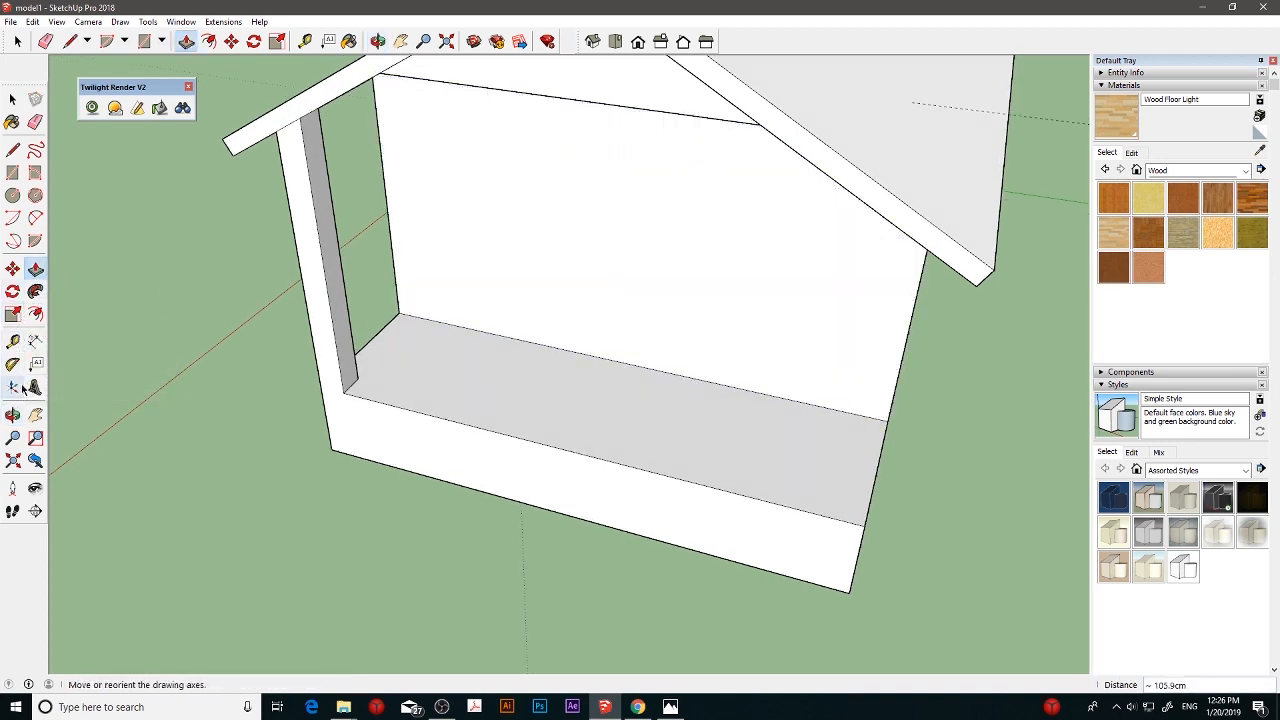
{"action": "left_click", "coordinate": [12, 172]}
{"action": "left_click", "coordinate": [865, 524]}
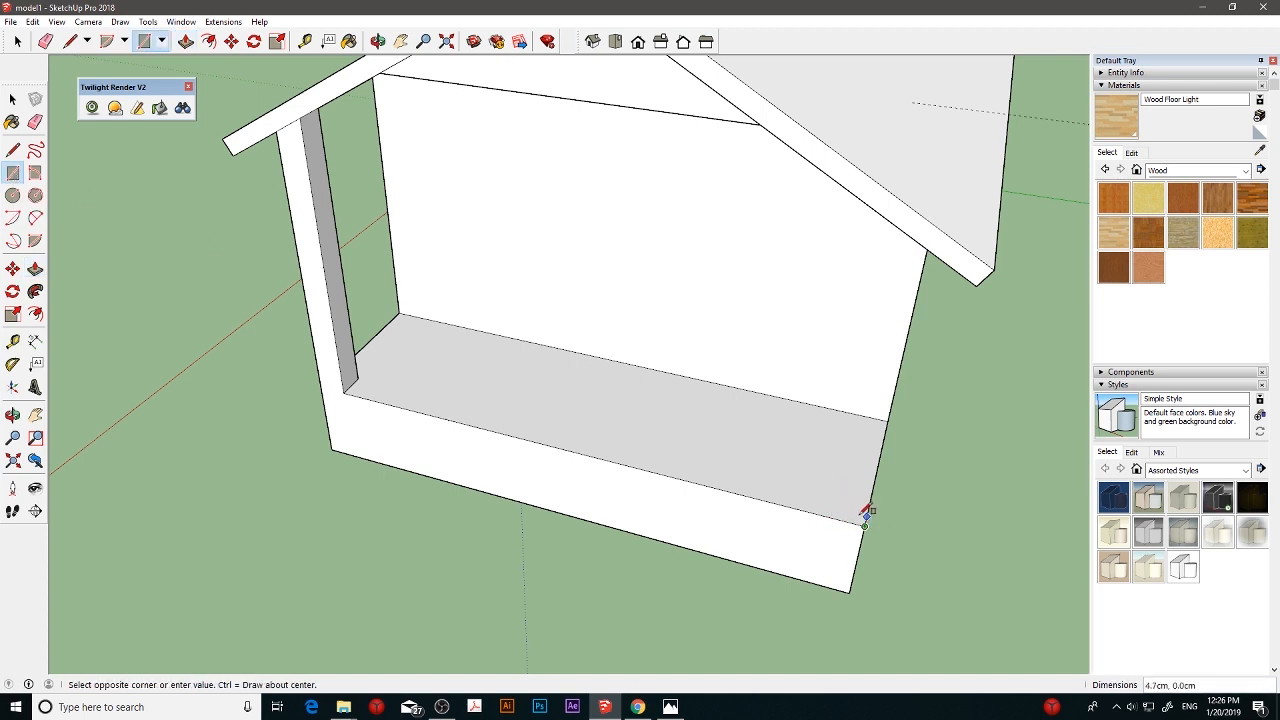
{"action": "left_click", "coordinate": [843, 497]}
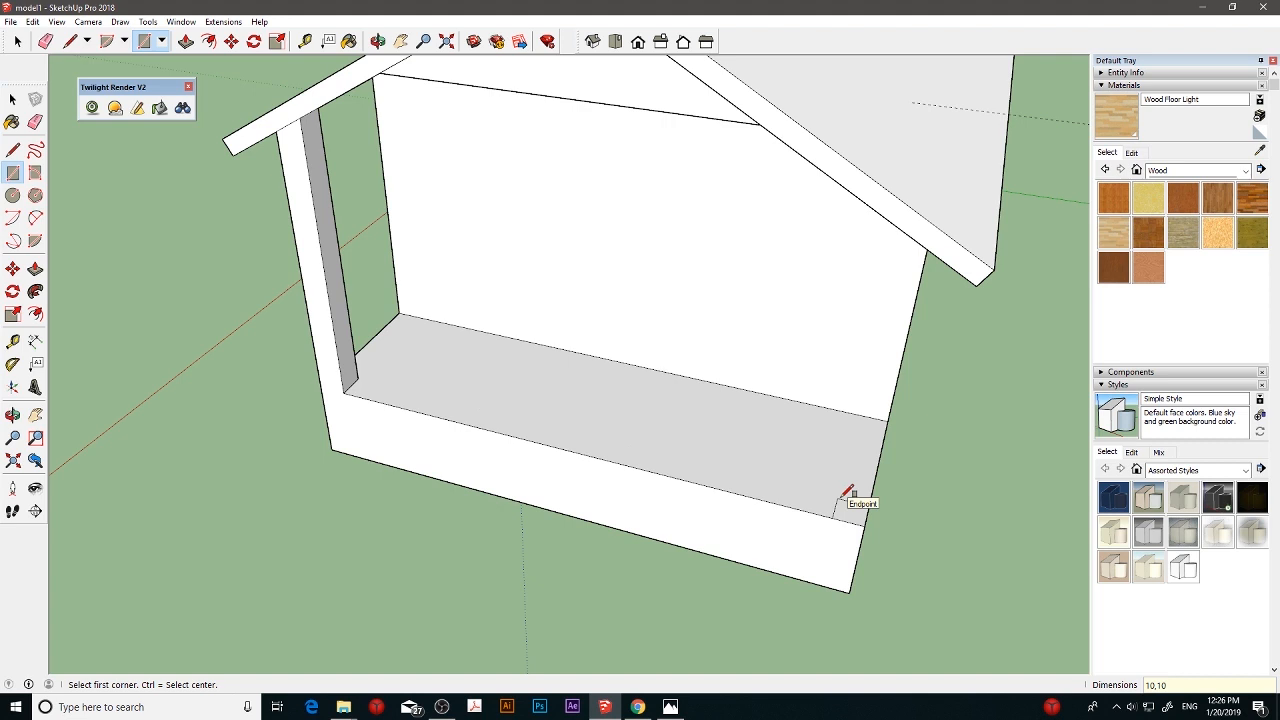
- Extrude the second corner square upward into a matching porch post reaching the roof overhang
{"action": "left_click", "coordinate": [35, 268]}
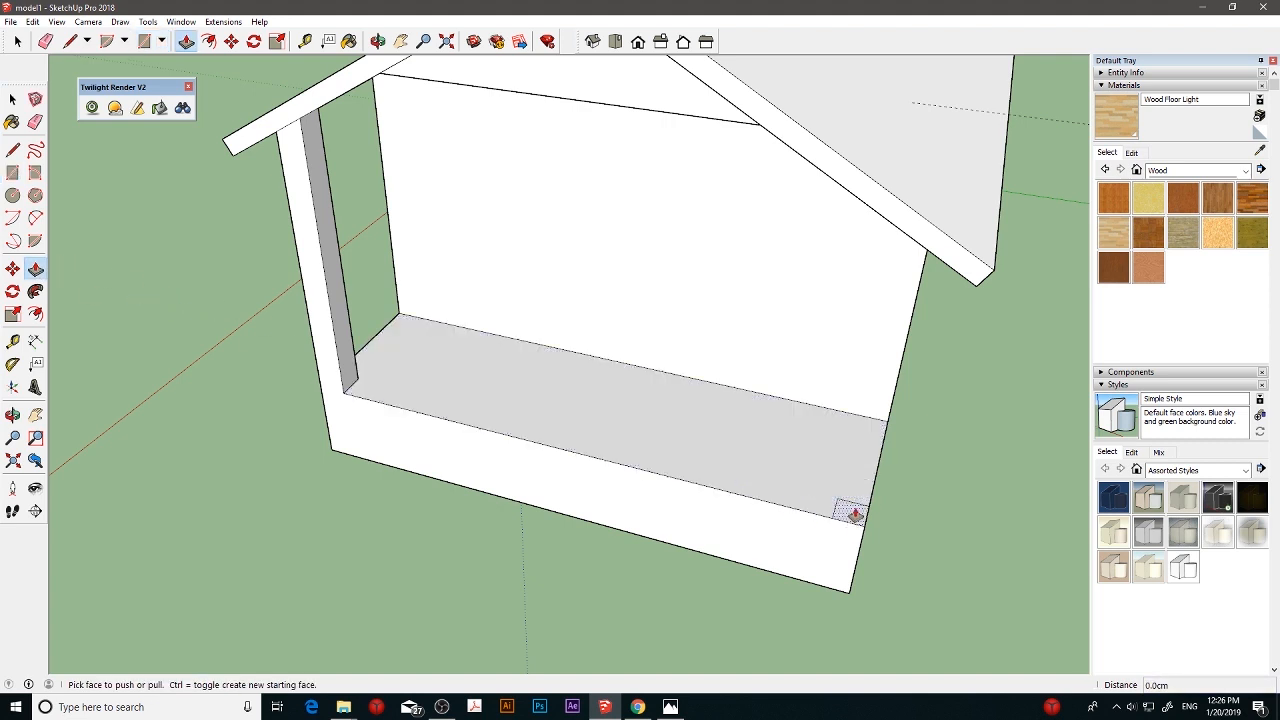
{"action": "left_click_drag", "start_coordinate": [855, 514], "coordinate": [895, 225]}
{"action": "middle_click_drag", "start_coordinate": [886, 266], "coordinate": [1026, 215]}
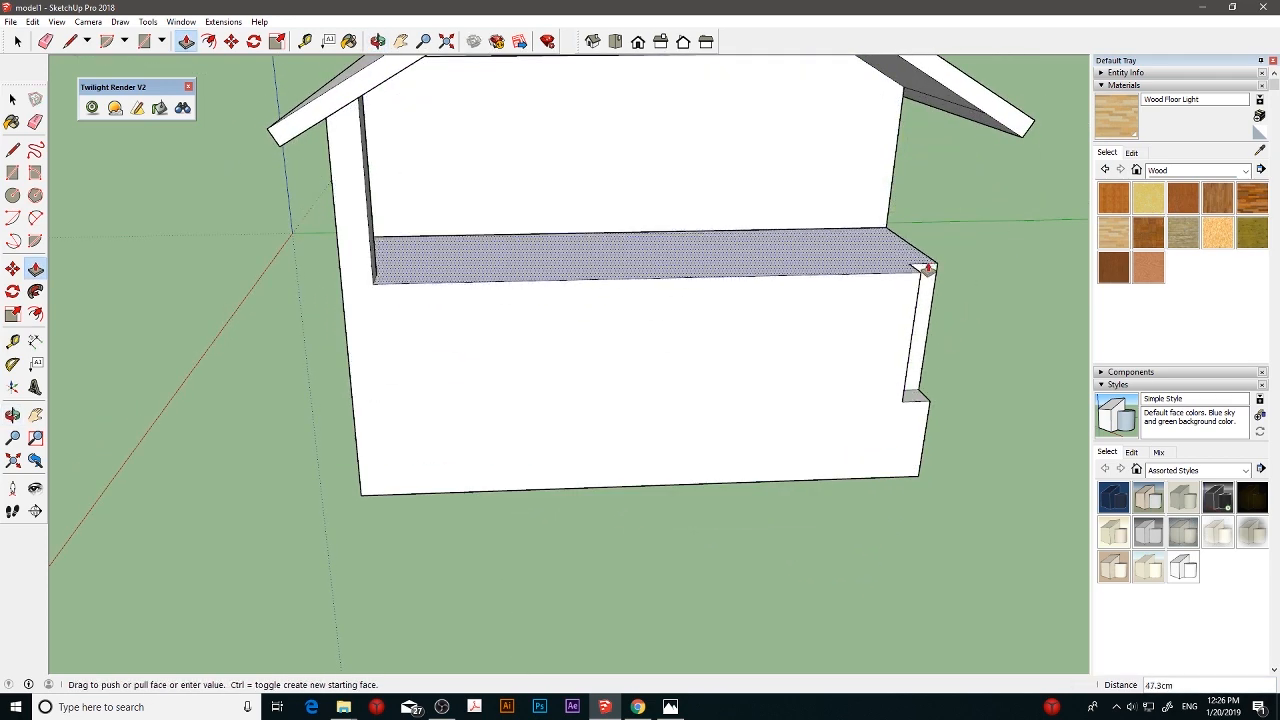
{"action": "key", "text": "Escape"}
{"action": "left_click", "coordinate": [914, 396]}
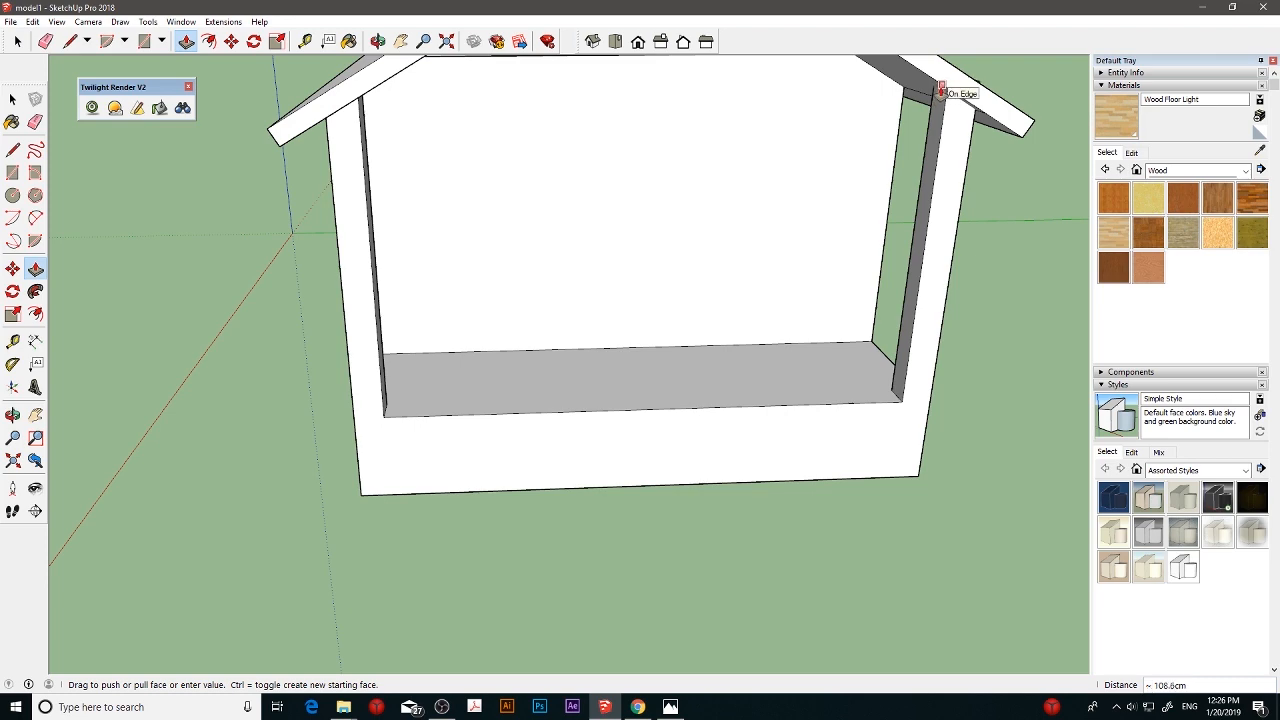
{"action": "left_click", "coordinate": [940, 92]}
{"action": "middle_click_drag", "start_coordinate": [941, 98], "coordinate": [905, 198]}
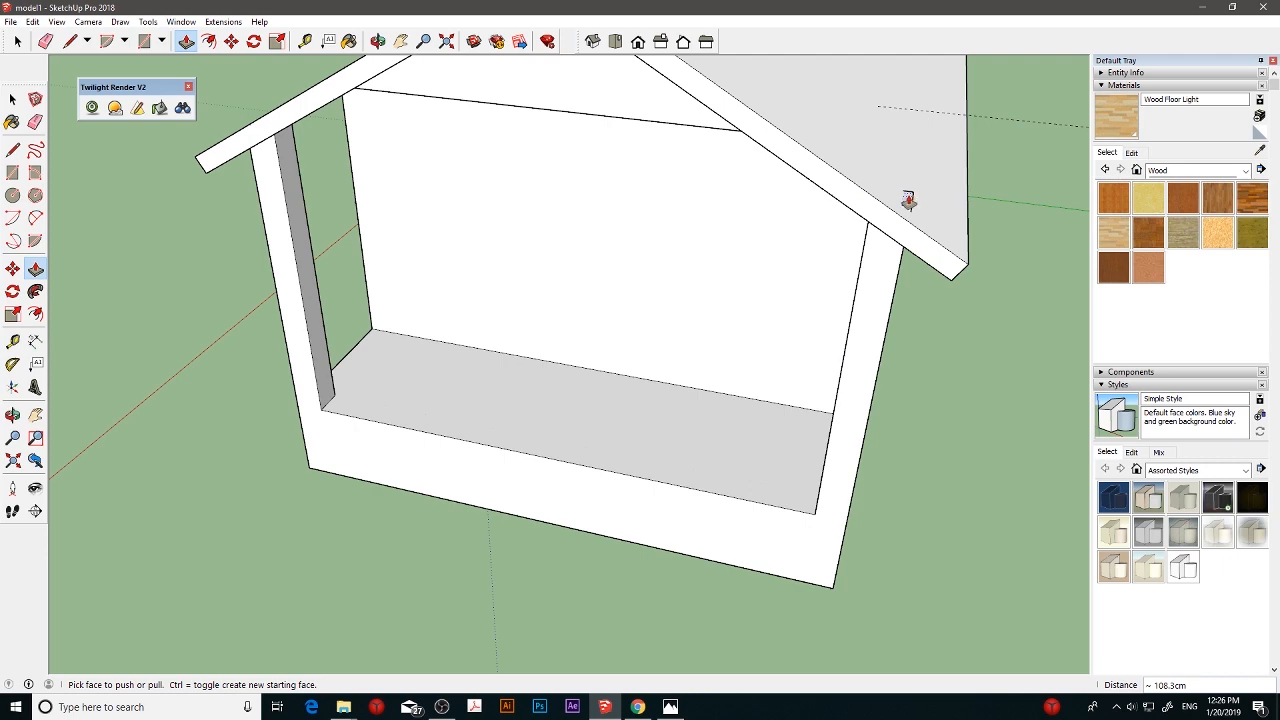
{"action": "left_click", "coordinate": [908, 201]}
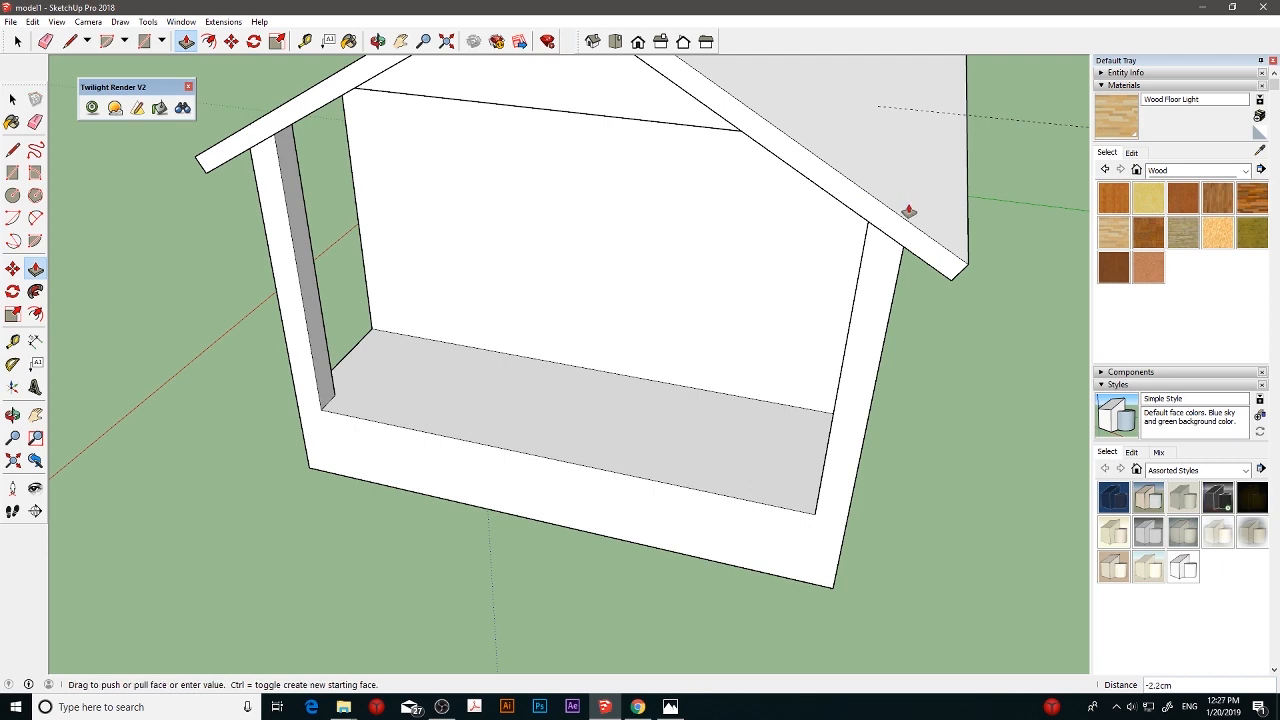
{"action": "left_click", "coordinate": [908, 240]}
- Draw a 60 by 30 cm rectangle on the ground, with its long side against the slab's front bottom edge
{"action": "mouse_move", "coordinate": [908, 240]}
{"action": "middle_mouse_down"}
{"action": "mouse_move", "coordinate": [1023, 200]}
{"action": "mouse_move", "coordinate": [949, 177]}
{"action": "mouse_move", "coordinate": [983, 157]}
{"action": "mouse_move", "coordinate": [757, 234]}
{"action": "mouse_move", "coordinate": [797, 177]}
{"action": "mouse_move", "coordinate": [787, 165]}
{"action": "mouse_move", "coordinate": [692, 143]}
{"action": "mouse_move", "coordinate": [637, 151]}
{"action": "mouse_move", "coordinate": [657, 246]}
{"action": "mouse_move", "coordinate": [609, 266]}
{"action": "middle_mouse_up"}
{"action": "scroll", "coordinate": [768, 231], "scroll_direction": "down", "scroll_amount": 2}
{"action": "scroll", "coordinate": [772, 210], "scroll_direction": "down", "scroll_amount": 4}
{"action": "scroll", "coordinate": [636, 151], "scroll_direction": "up", "scroll_amount": 4}
{"action": "scroll", "coordinate": [646, 232], "scroll_direction": "up", "scroll_amount": 2}
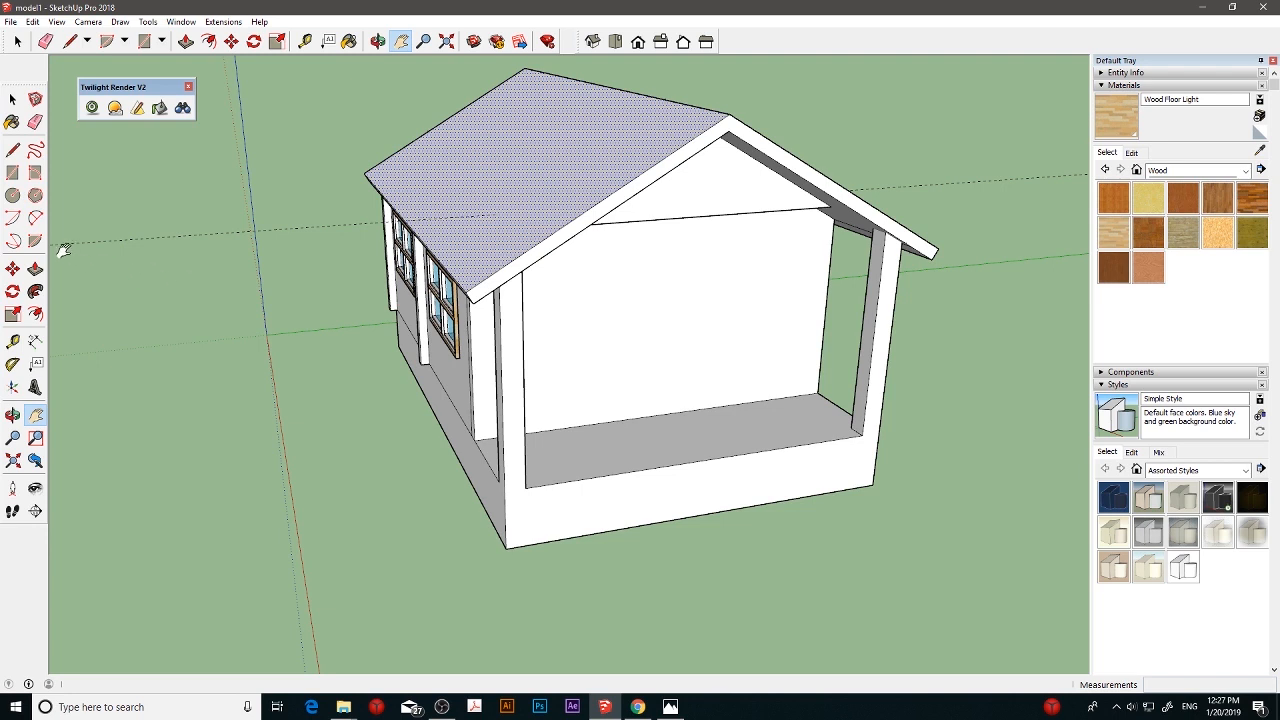
{"action": "left_click", "coordinate": [12, 176]}
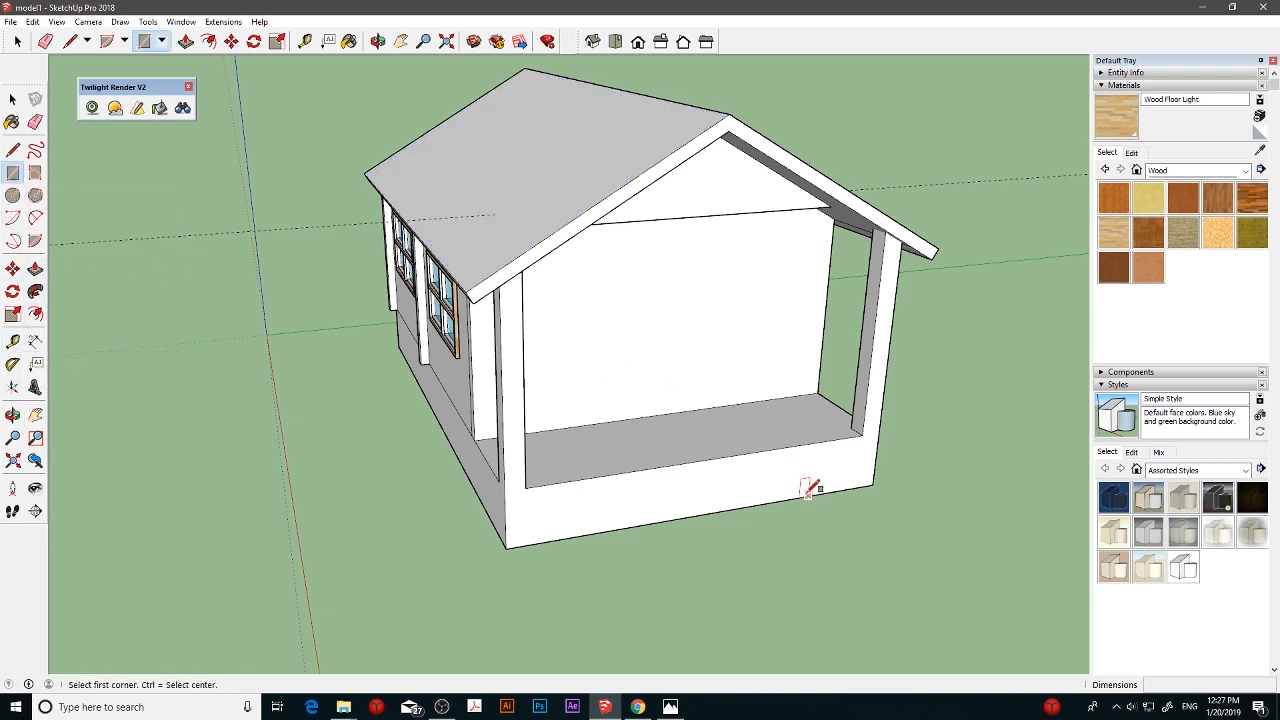
{"action": "left_click", "coordinate": [736, 508]}
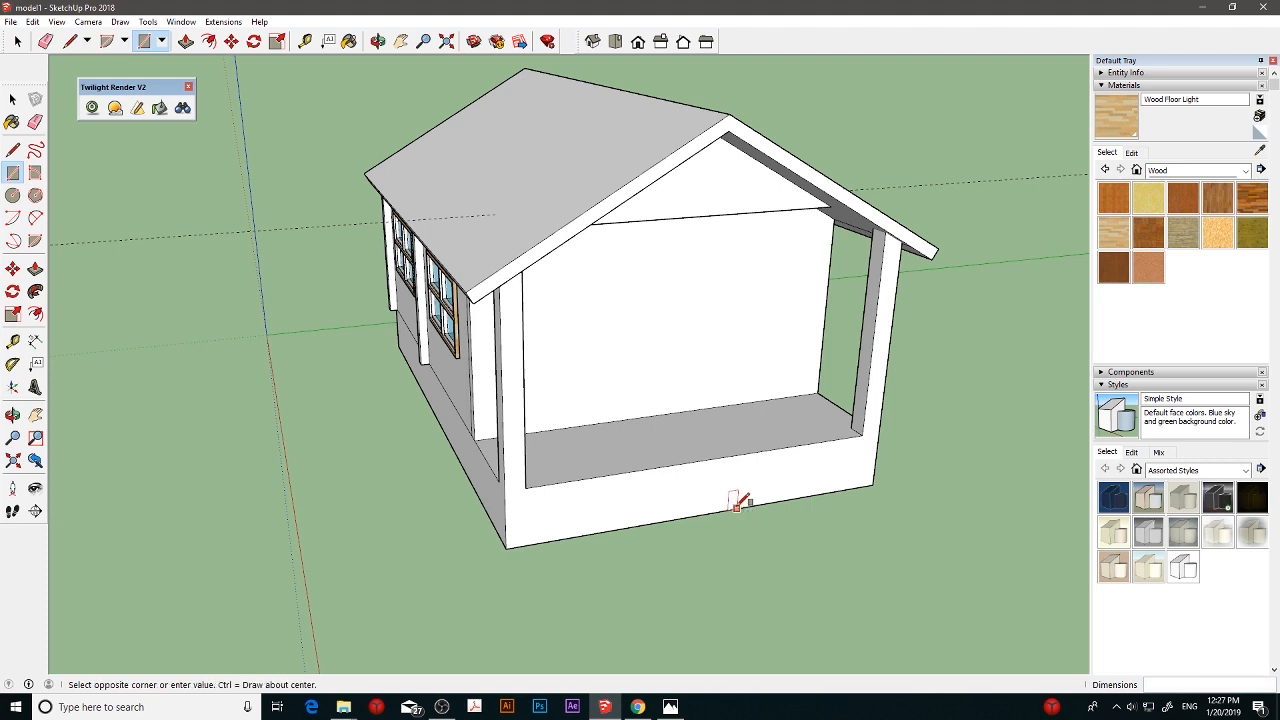
{"action": "left_click", "coordinate": [876, 557]}
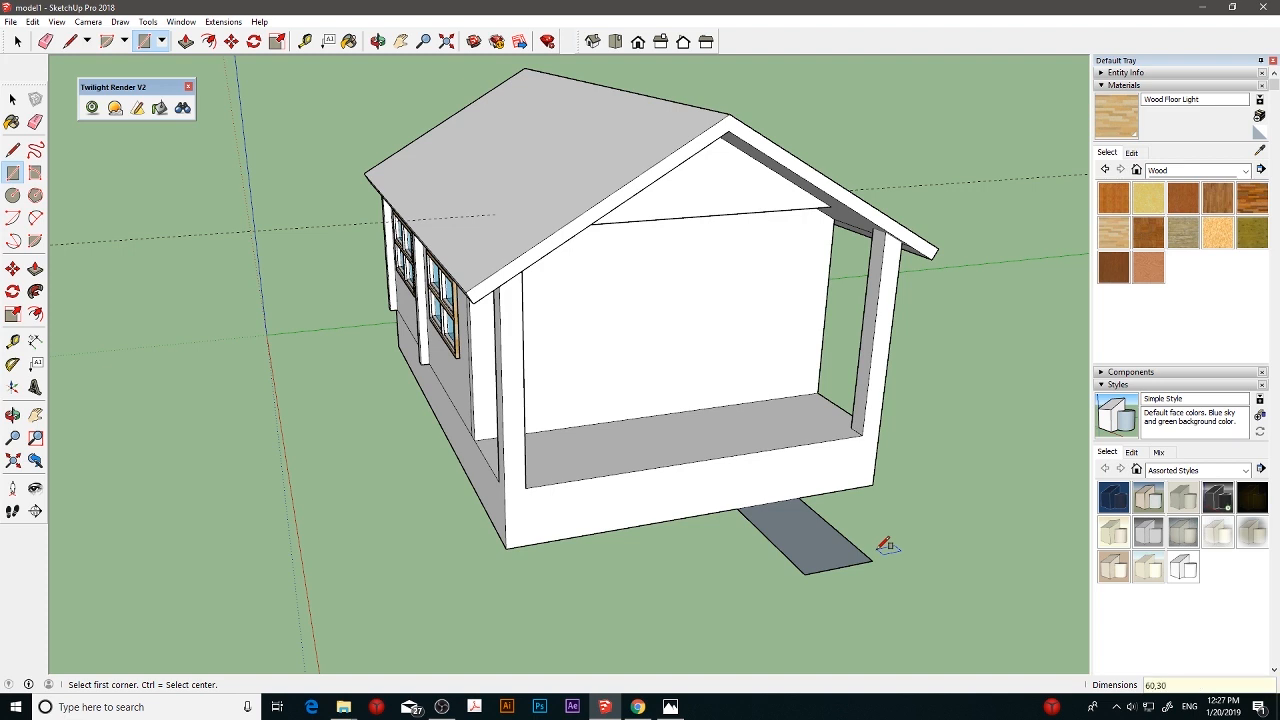
{"action": "type", "text": "60,30"}
{"action": "key", "text": "Return"}
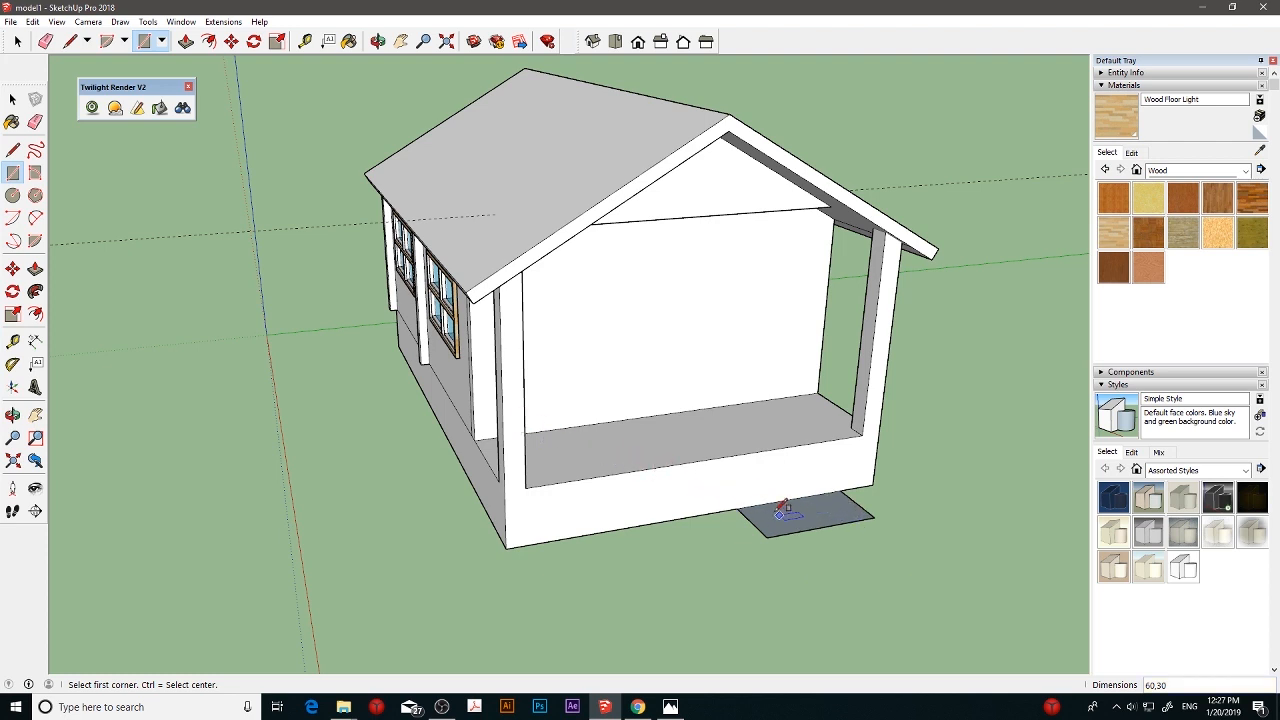
{"action": "key", "text": "ctrl"}
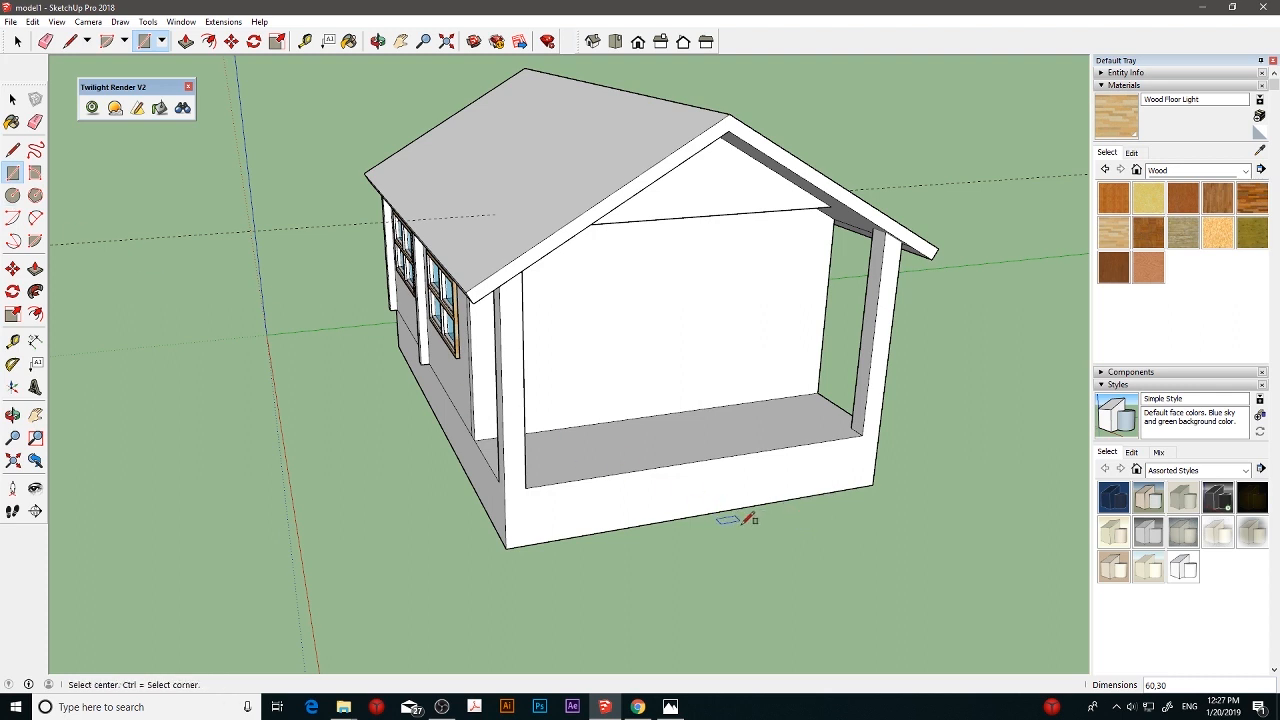
{"action": "left_click", "coordinate": [762, 505]}
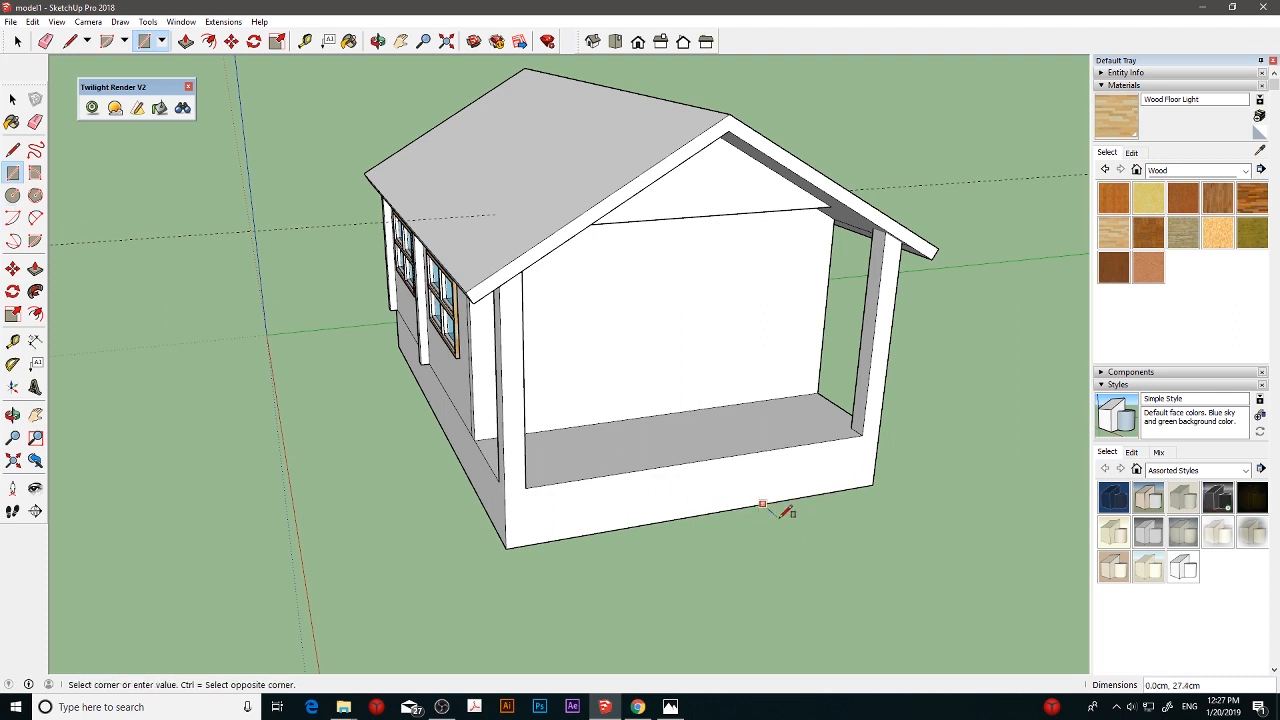
{"action": "left_click", "coordinate": [850, 521]}
{"action": "key", "text": "ctrl+z"}
{"action": "left_click", "coordinate": [768, 502]}
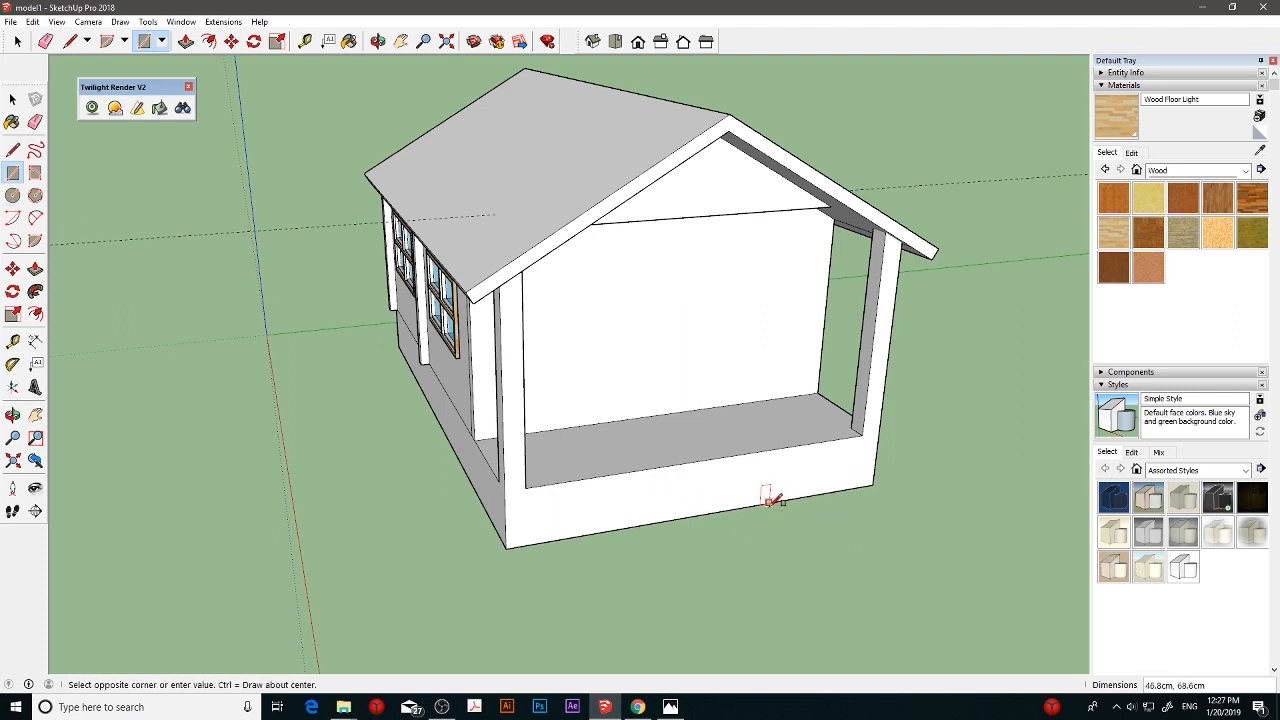
{"action": "left_click", "coordinate": [891, 537]}
{"action": "key", "text": "ctrl+z"}
- Draw a 60 by 60 cm square on the ground extending outward from the slab's front bottom edge
{"action": "left_click", "coordinate": [744, 507]}
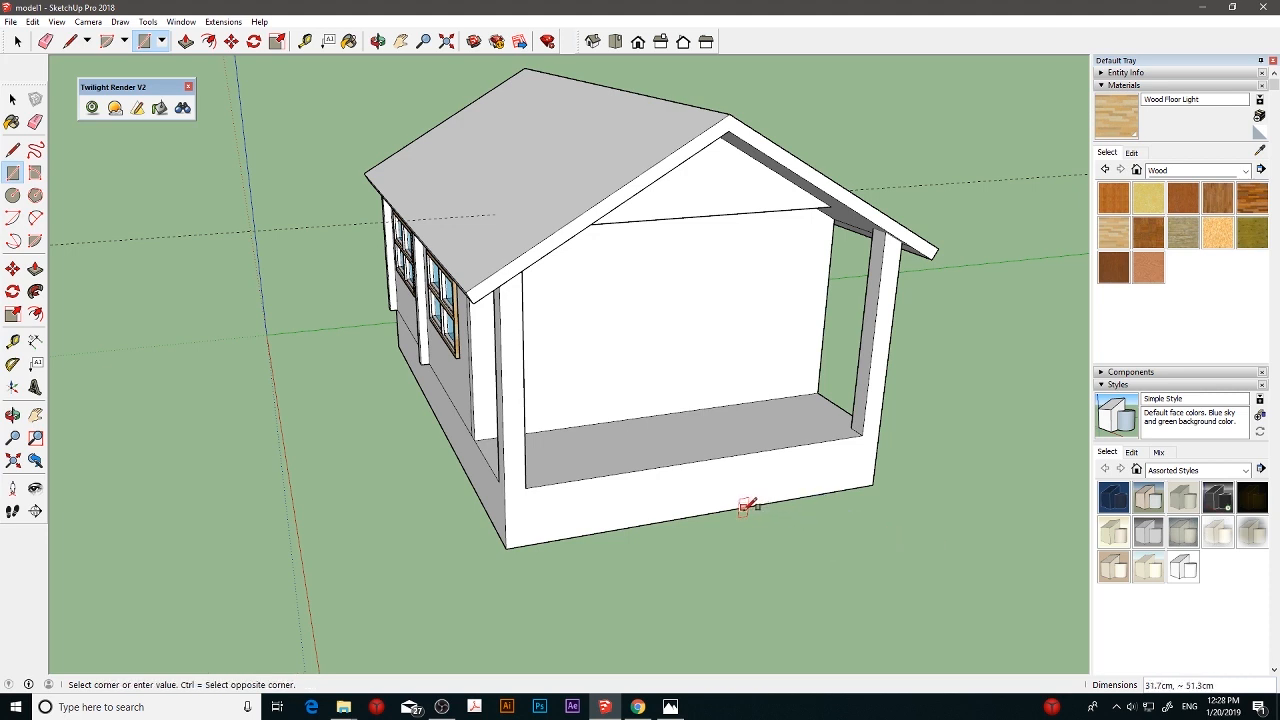
{"action": "key", "text": "ctrl"}
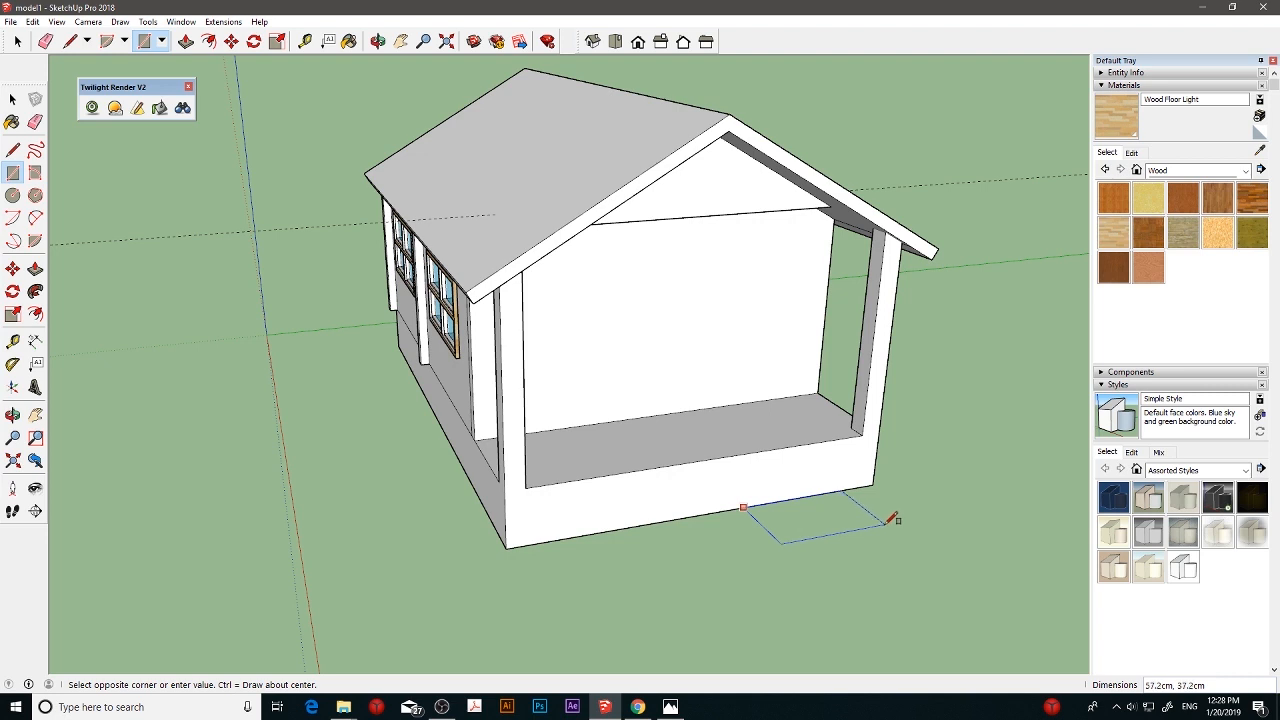
{"action": "left_click", "coordinate": [897, 533]}
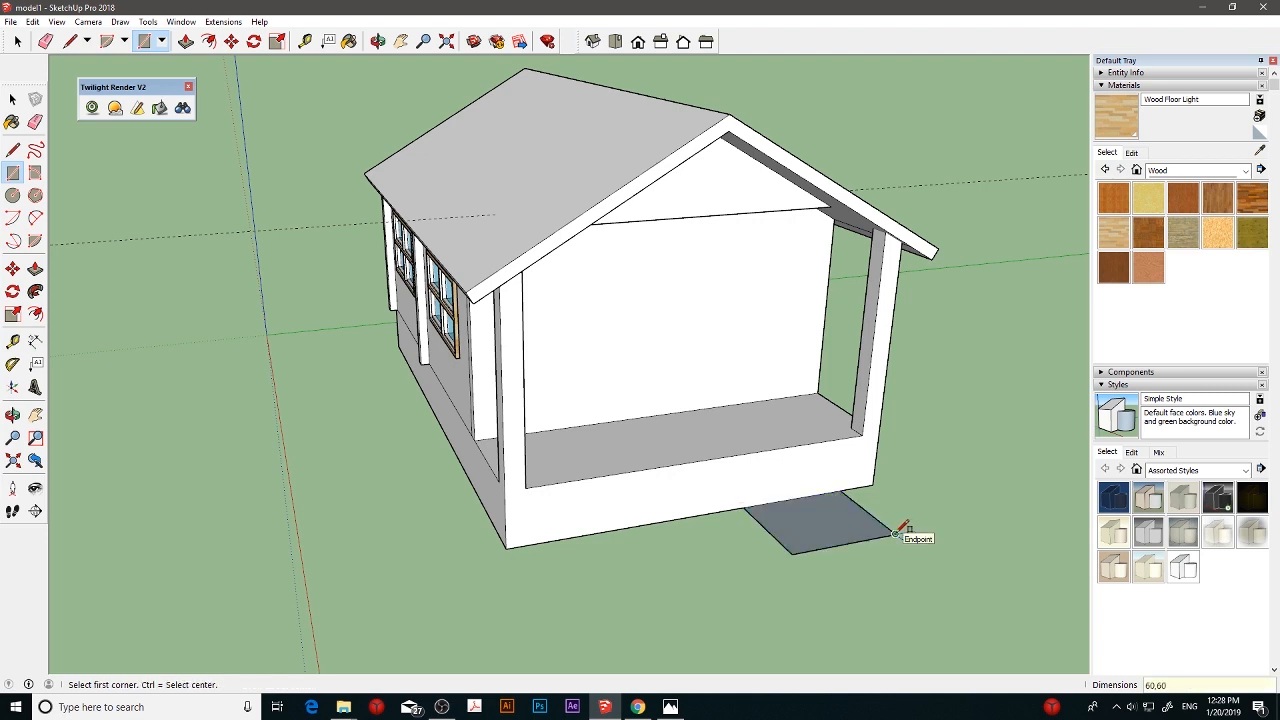
{"action": "key", "text": "Return"}
- Draw a 60 by 20 cm rectangle inside the ground square, along the slab's front edge
{"action": "middle_click_drag", "start_coordinate": [763, 514], "coordinate": [825, 510]}
{"action": "left_click", "coordinate": [757, 502]}
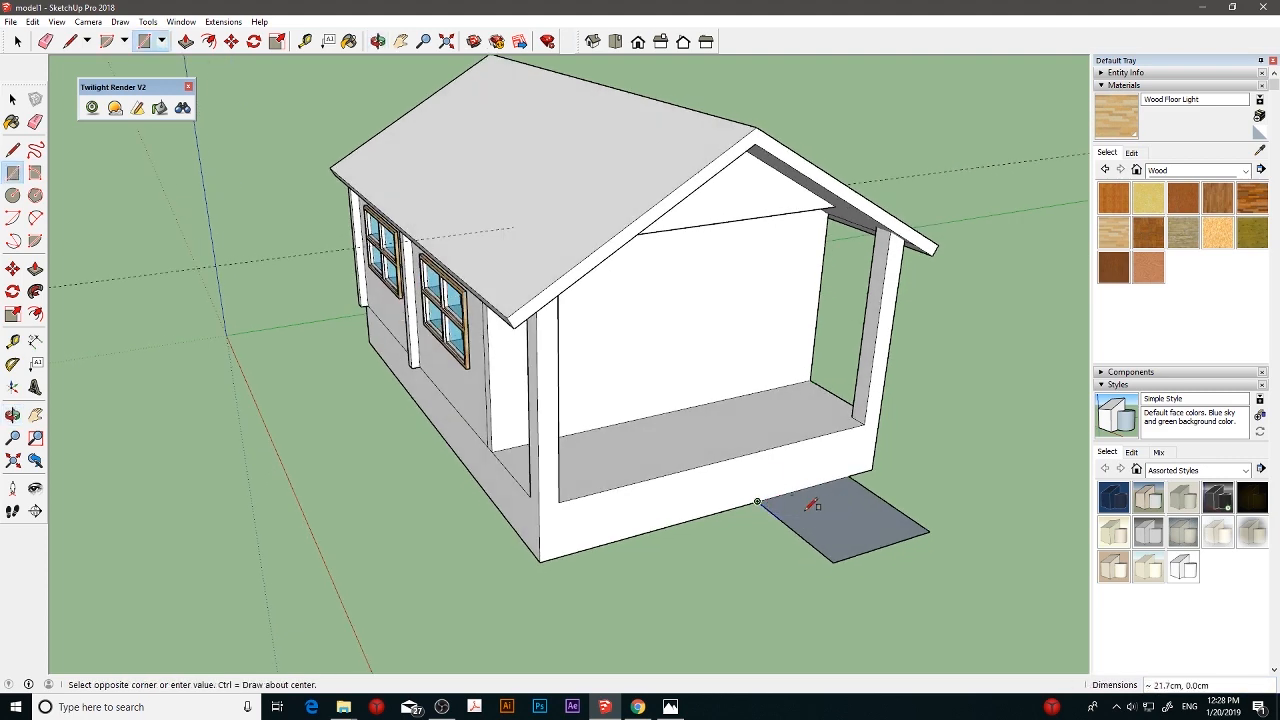
{"action": "left_click", "coordinate": [877, 492]}
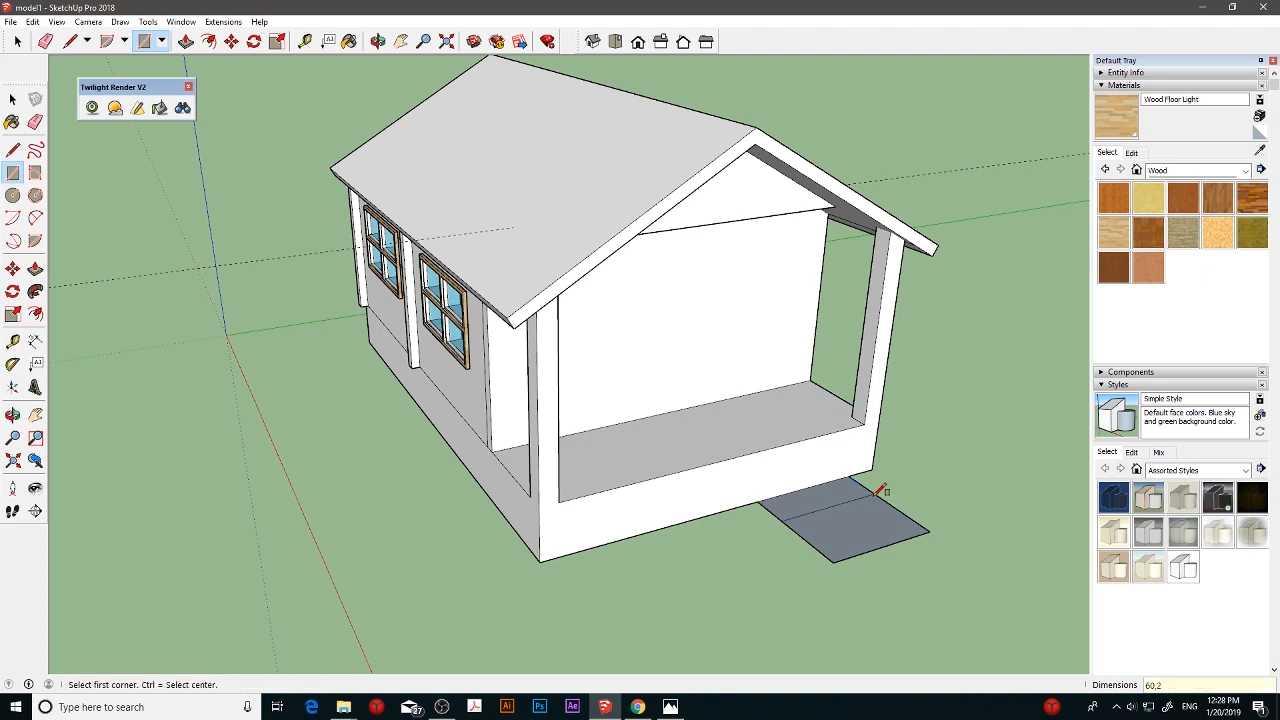
- Draw a second 60 by 20 cm rectangle inside the ground square, beside the first one, splitting it into three equal strips
{"action": "left_click", "coordinate": [781, 520]}
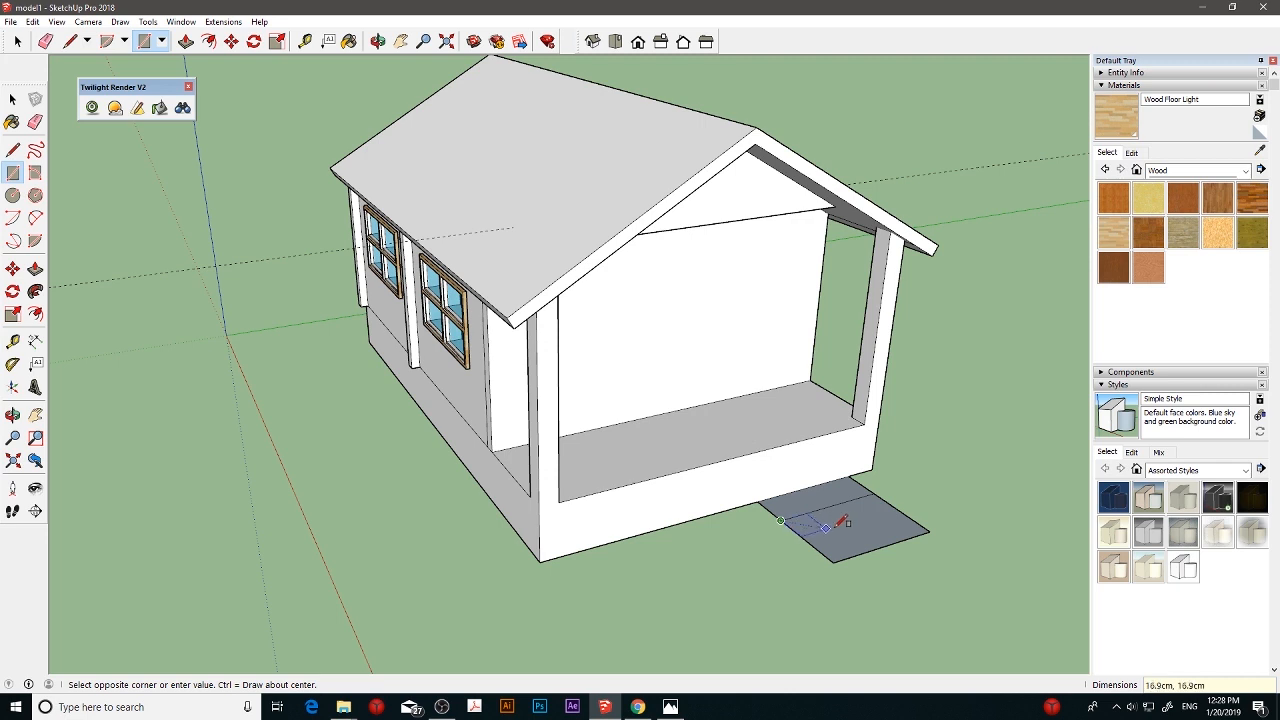
{"action": "left_click", "coordinate": [900, 508]}
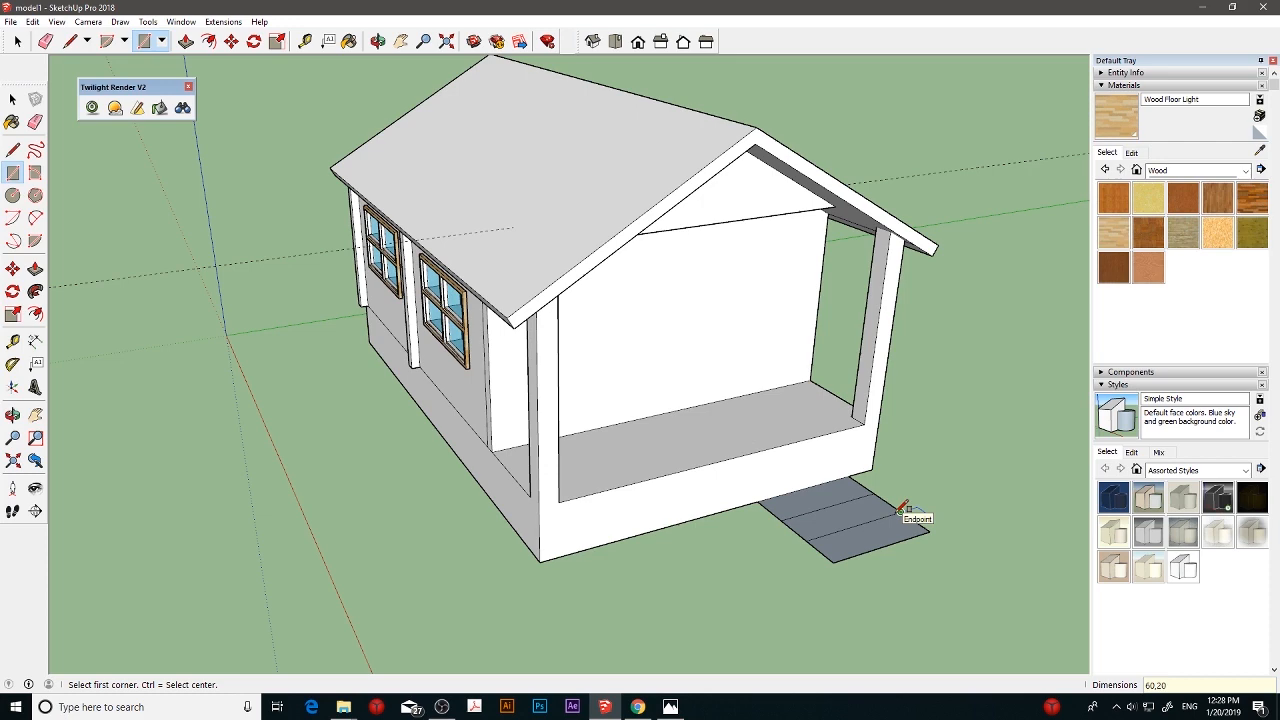
- Extrude the outermost ground strip 10 cm upward as the lowest entrance step
{"action": "scroll", "coordinate": [900, 508], "scroll_direction": "up", "scroll_amount": 6}
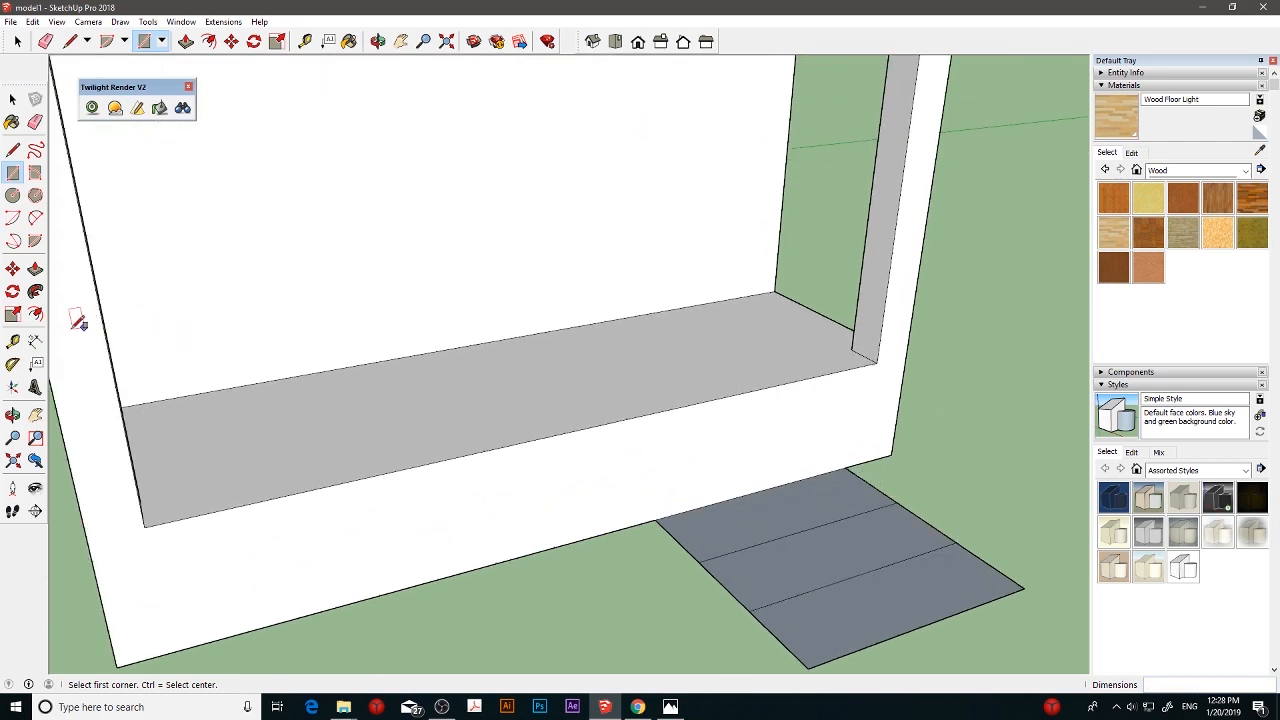
{"action": "left_click", "coordinate": [35, 268]}
{"action": "left_click_drag", "start_coordinate": [886, 600], "coordinate": [890, 592]}
{"action": "left_click", "coordinate": [890, 592]}
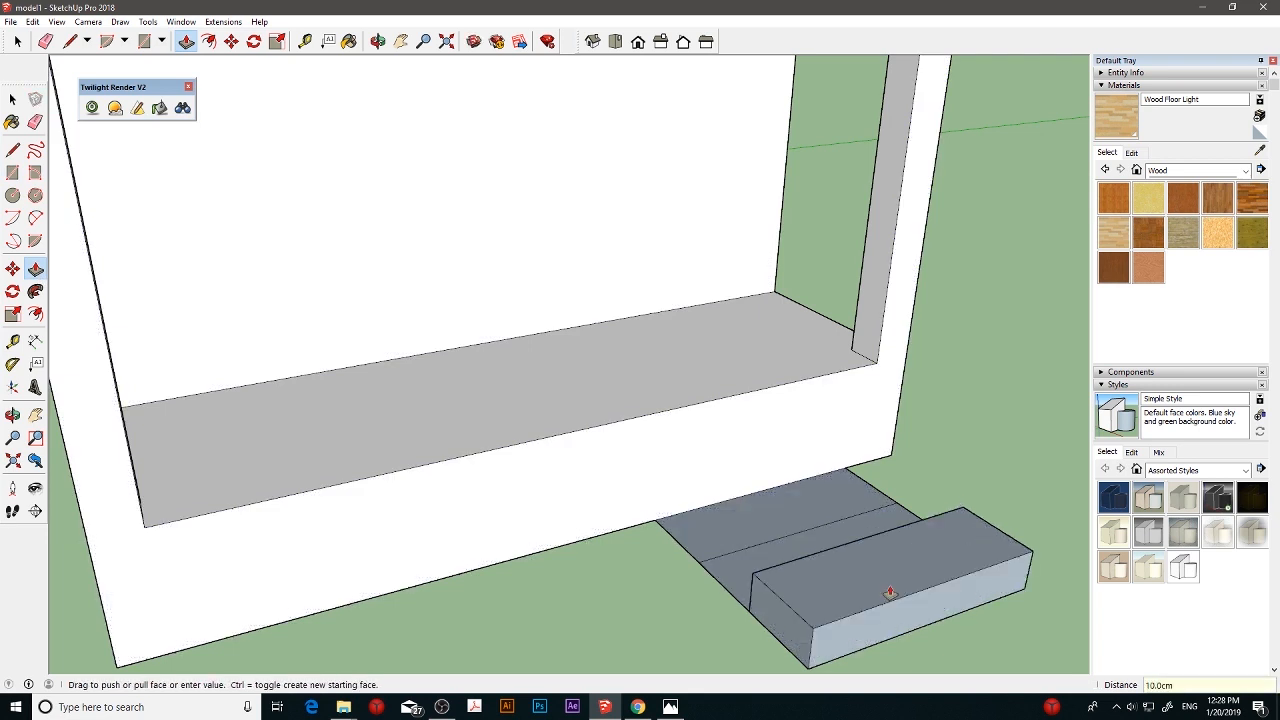
{"action": "left_click", "coordinate": [890, 592]}
- Extrude the middle strip up to the lowest step's height, plus another 10 cm, as the second step
{"action": "left_click", "coordinate": [755, 558]}
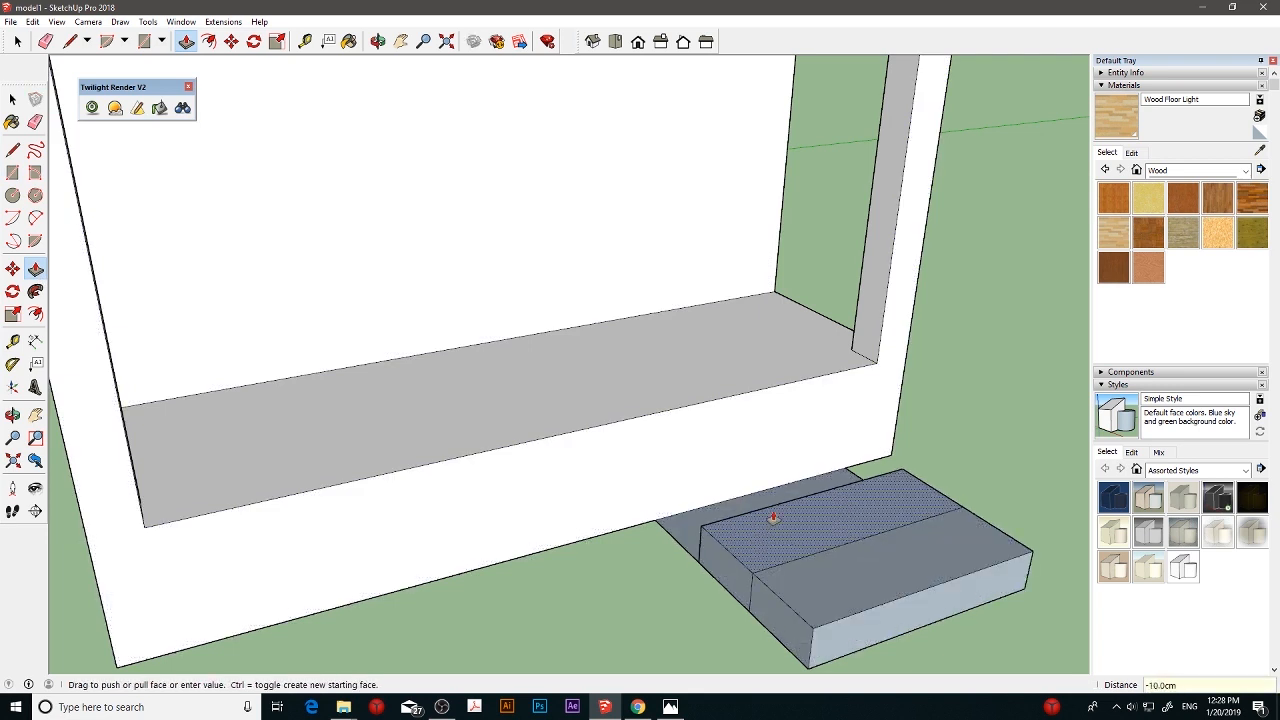
{"action": "left_click", "coordinate": [787, 517]}
{"action": "type", "text": "10"}
{"action": "key", "text": "Return"}
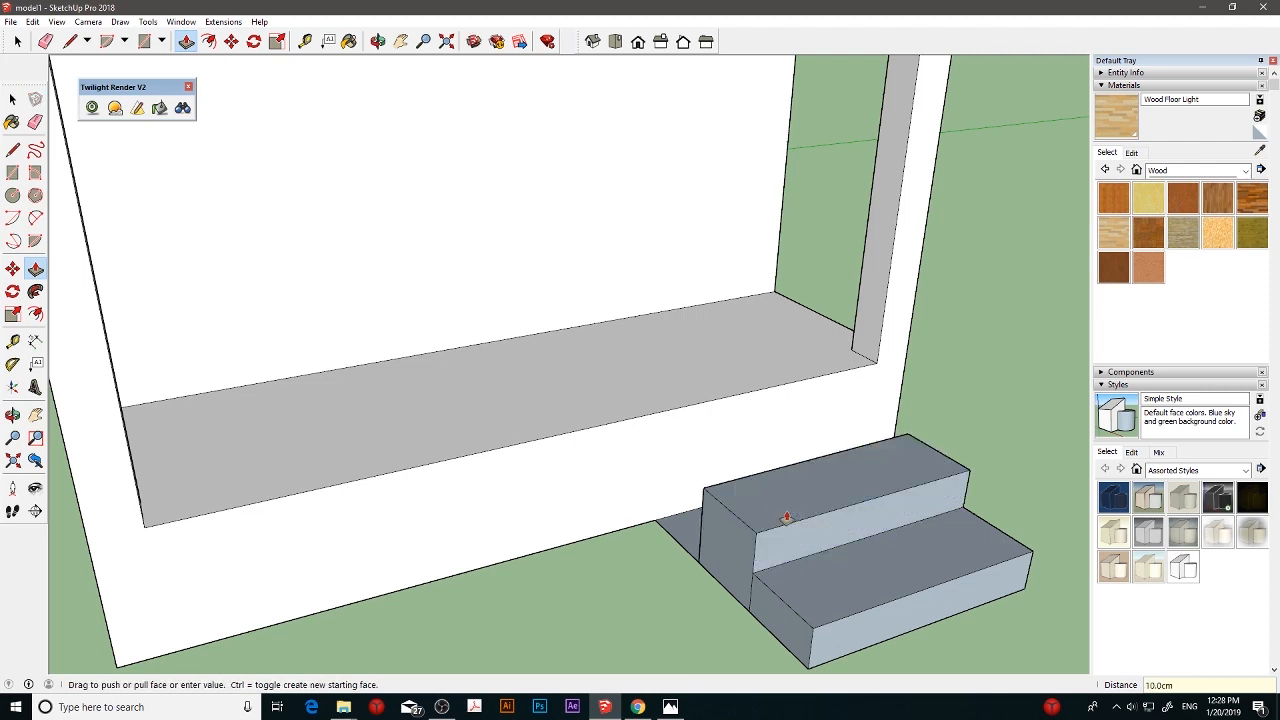
- Extrude the strip against the slab up to the second step's height, plus another 10 cm, as the top step
{"action": "middle_click_drag", "start_coordinate": [787, 517], "coordinate": [883, 488]}
{"action": "left_click", "coordinate": [723, 505]}
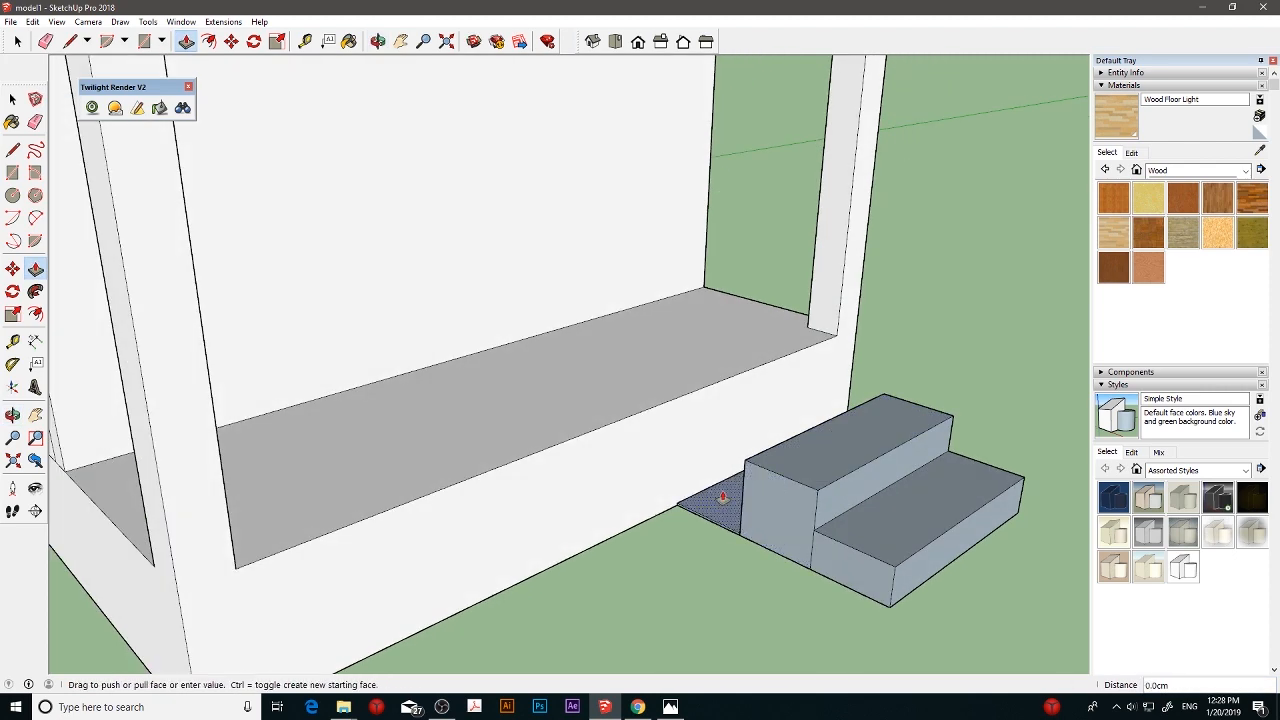
{"action": "left_click", "coordinate": [732, 430]}
{"action": "left_click", "coordinate": [741, 430]}
{"action": "left_click", "coordinate": [746, 415]}
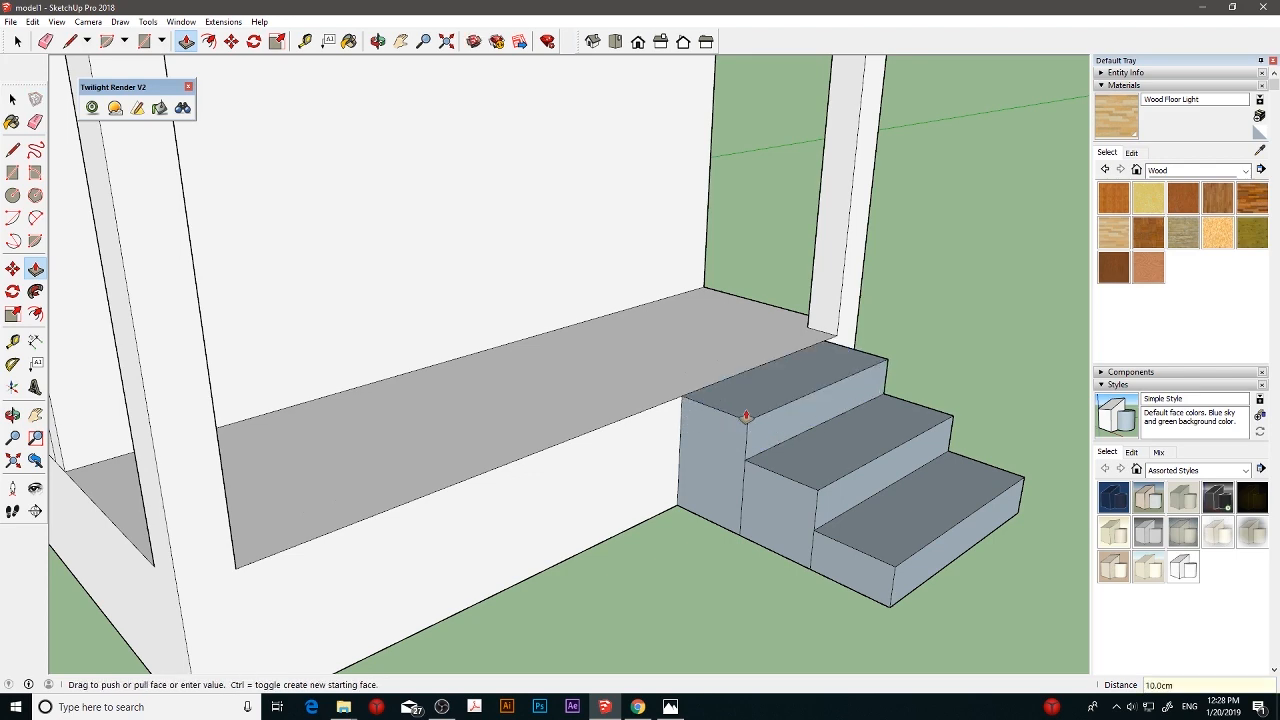
- Erase the vertical dividing edges on the side face of the entrance steps
{"action": "middle_click_drag", "start_coordinate": [891, 423], "coordinate": [800, 444]}
{"action": "scroll", "coordinate": [790, 455], "scroll_direction": "down", "scroll_amount": 5}
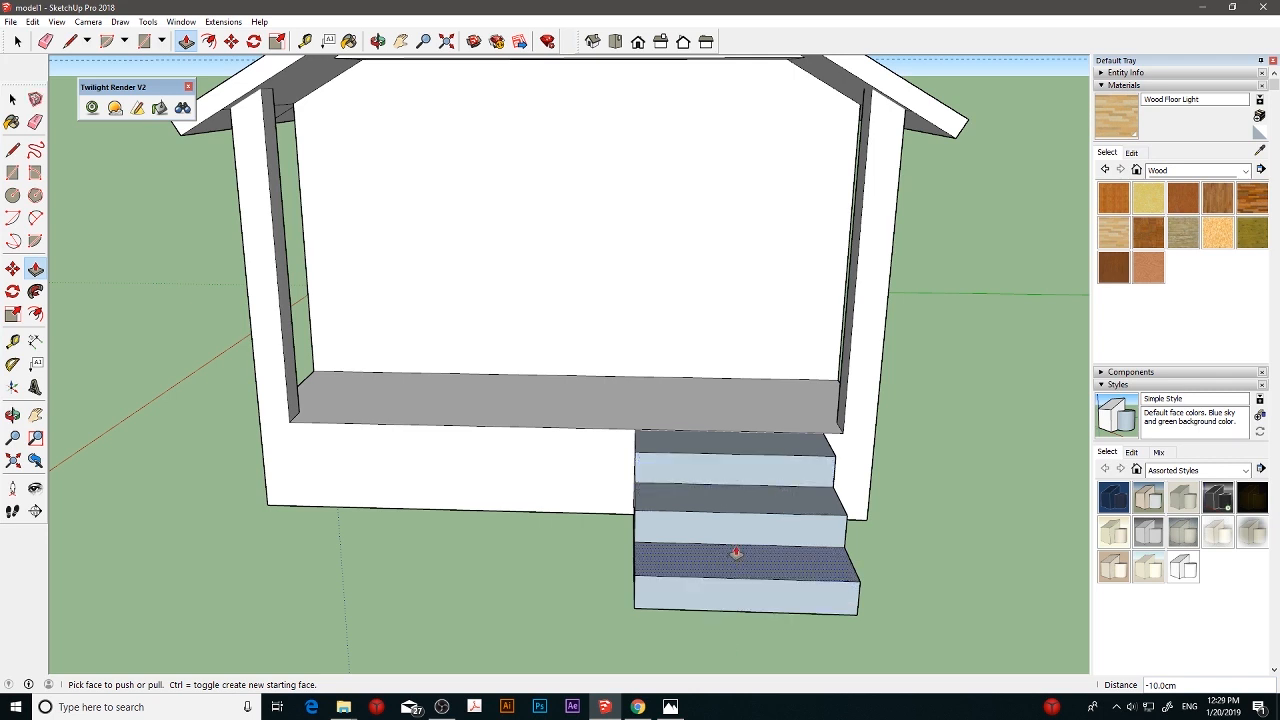
{"action": "middle_click_drag", "start_coordinate": [737, 553], "coordinate": [991, 551]}
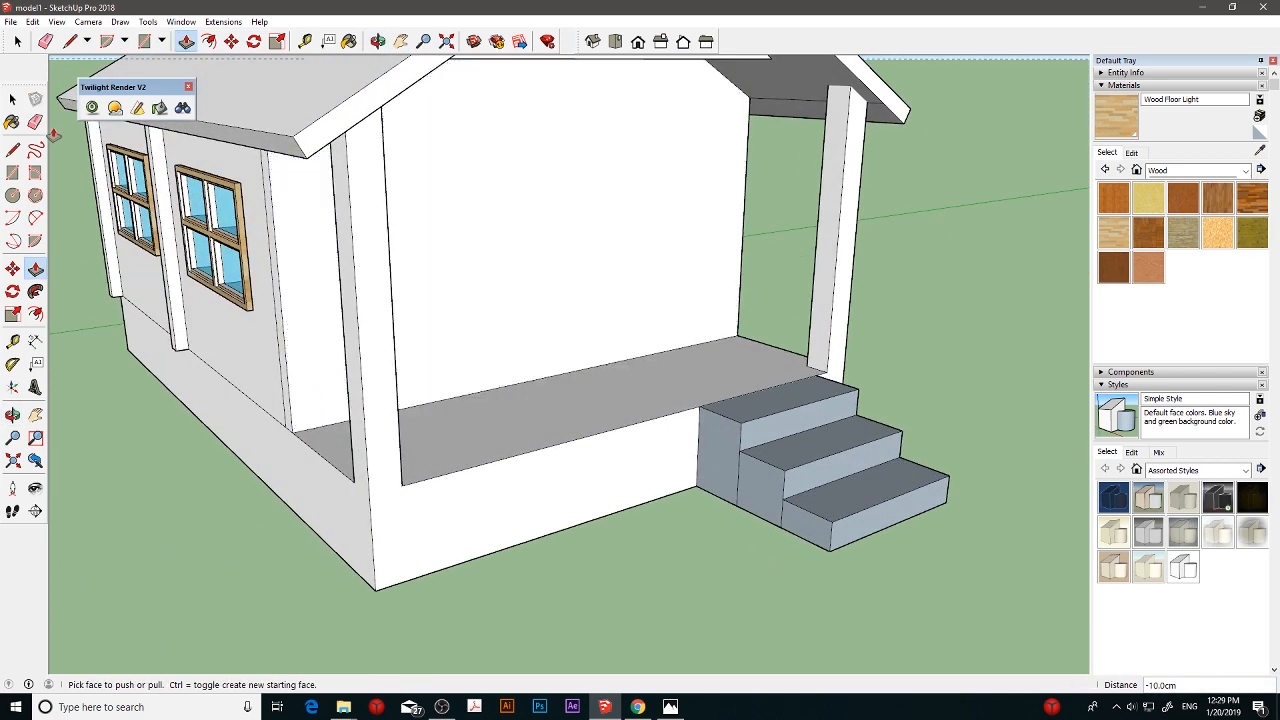
{"action": "key", "text": "e"}
{"action": "mouse_move", "coordinate": [743, 471]}
{"action": "left_mouse_down"}
{"action": "mouse_move", "coordinate": [781, 489]}
{"action": "mouse_move", "coordinate": [792, 514]}
{"action": "left_mouse_up"}
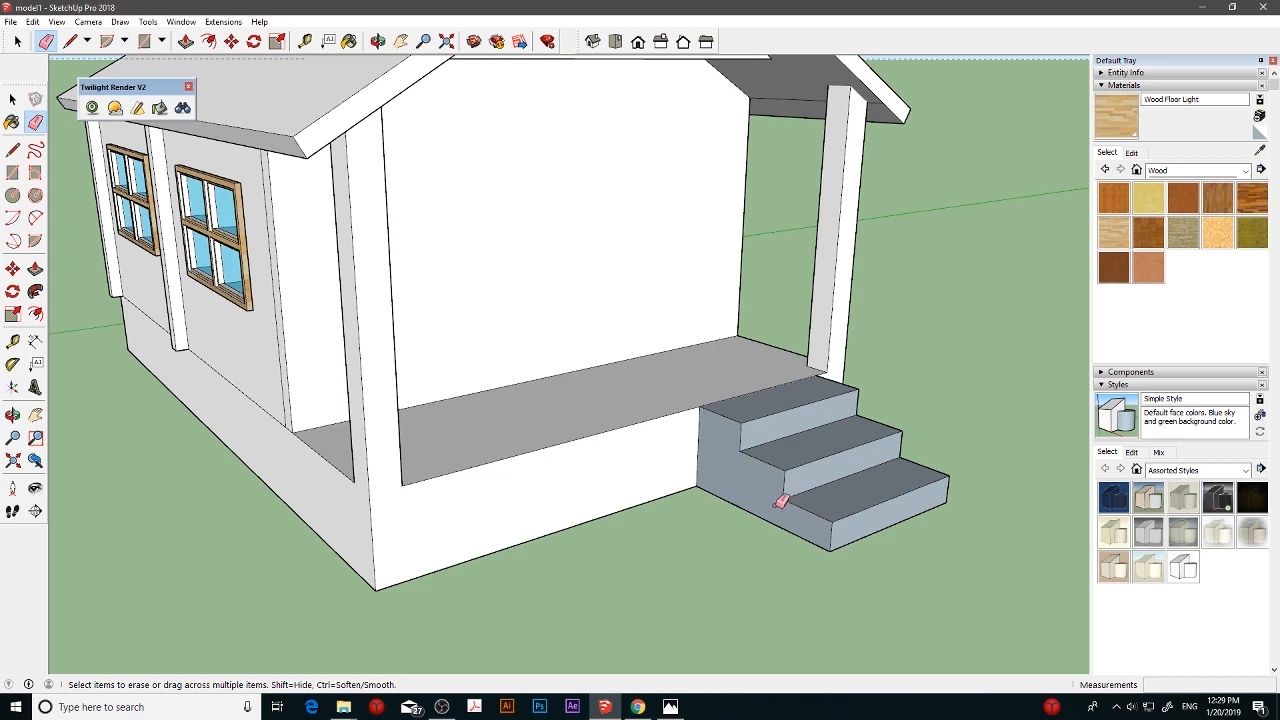
{"action": "scroll", "coordinate": [698, 441], "scroll_direction": "down", "scroll_amount": 3}
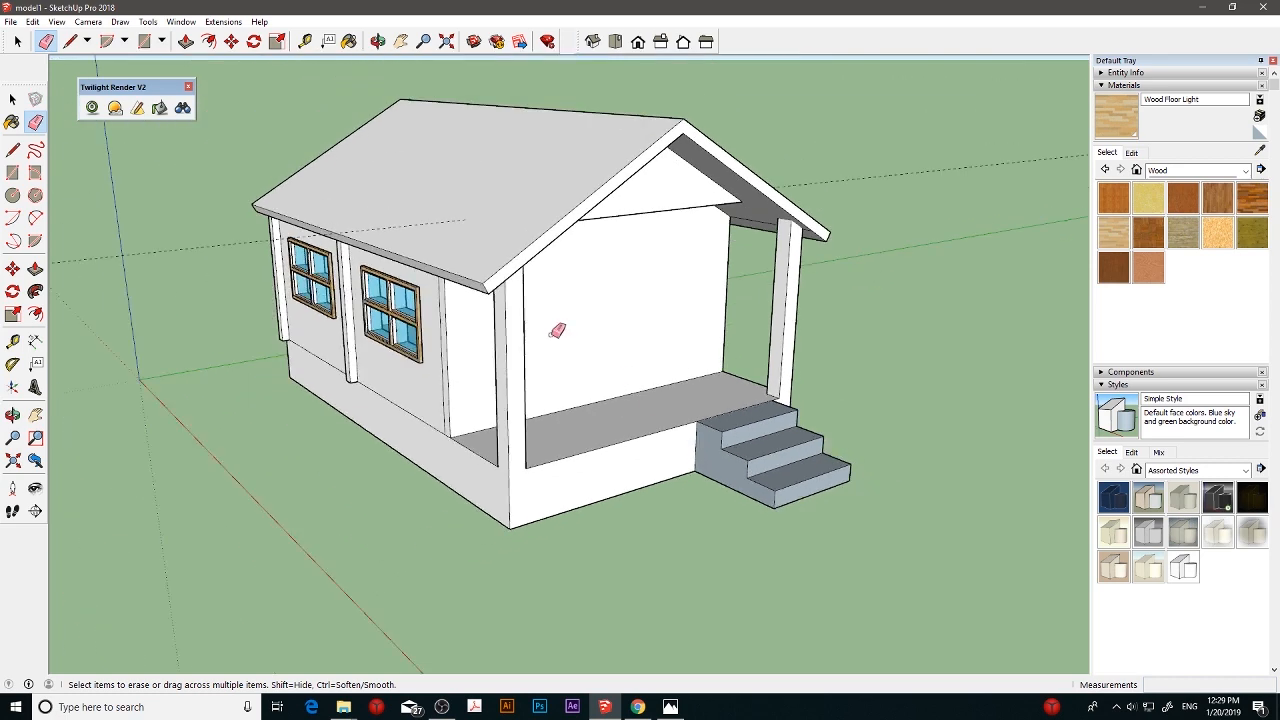
- Place a horizontal guide line 10 cm above the porch floor on the front house wall
{"action": "key", "text": "o"}
{"action": "mouse_move", "coordinate": [677, 355]}
{"action": "left_mouse_down"}
{"action": "mouse_move", "coordinate": [546, 369]}
{"action": "mouse_move", "coordinate": [646, 371]}
{"action": "mouse_move", "coordinate": [608, 377]}
{"action": "left_mouse_up"}
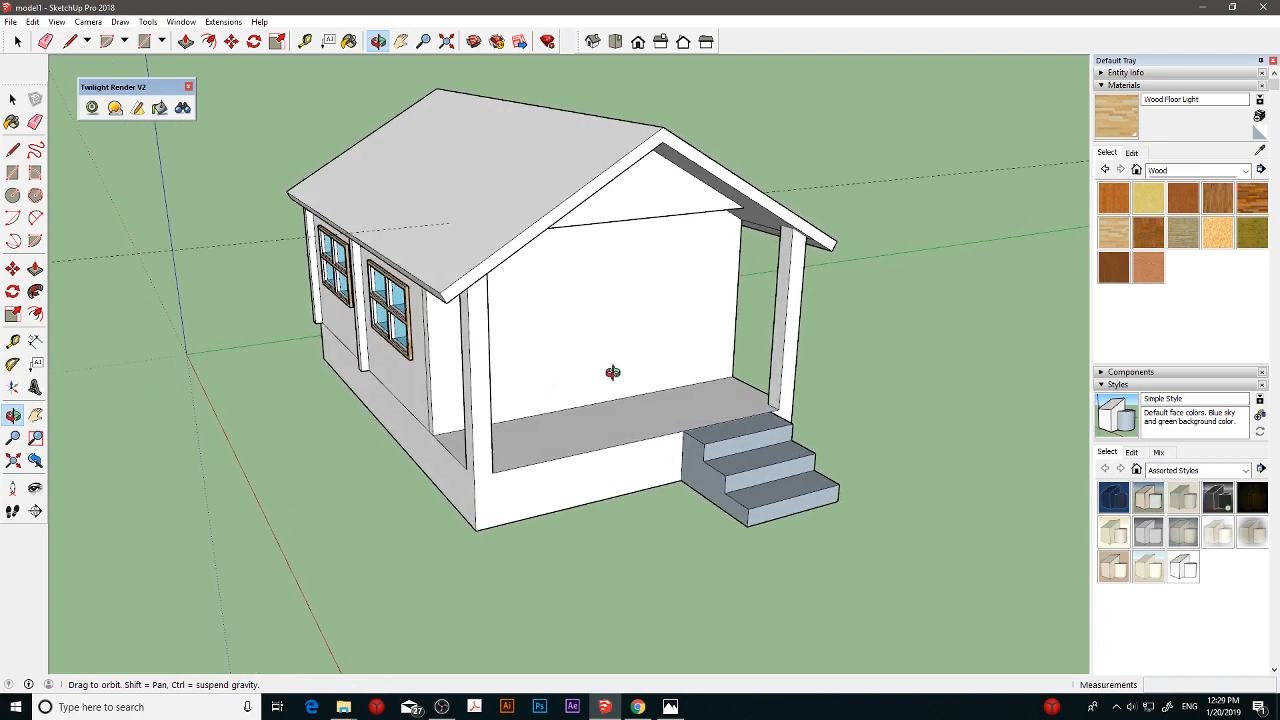
{"action": "left_click_drag", "start_coordinate": [491, 392], "coordinate": [551, 391]}
{"action": "key", "text": "e"}
{"action": "scroll", "coordinate": [523, 389], "scroll_direction": "up", "scroll_amount": 5}
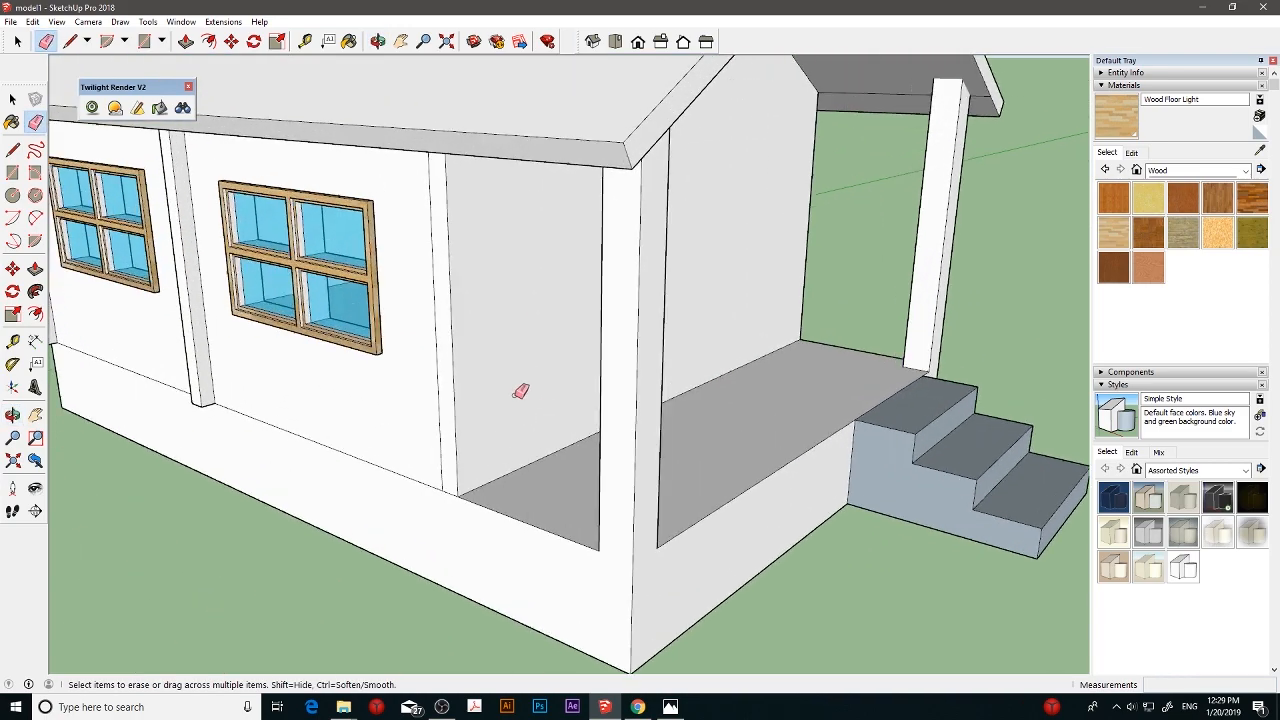
{"action": "mouse_move", "coordinate": [510, 393]}
{"action": "middle_mouse_down"}
{"action": "mouse_move", "coordinate": [414, 403]}
{"action": "mouse_move", "coordinate": [385, 388]}
{"action": "middle_mouse_up"}
{"action": "scroll", "coordinate": [400, 393], "scroll_direction": "up", "scroll_amount": 1}
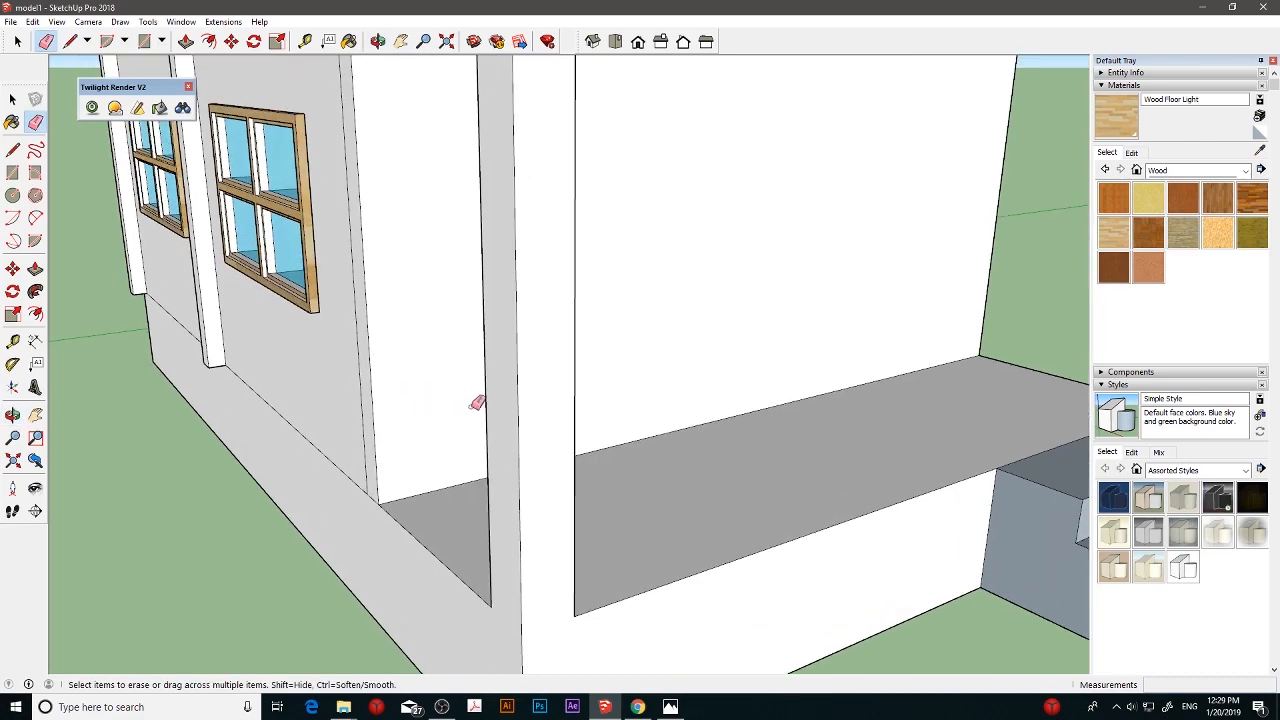
{"action": "mouse_move", "coordinate": [477, 400]}
{"action": "middle_mouse_down"}
{"action": "mouse_move", "coordinate": [546, 443]}
{"action": "mouse_move", "coordinate": [523, 437]}
{"action": "mouse_move", "coordinate": [723, 451]}
{"action": "mouse_move", "coordinate": [570, 440]}
{"action": "middle_mouse_up"}
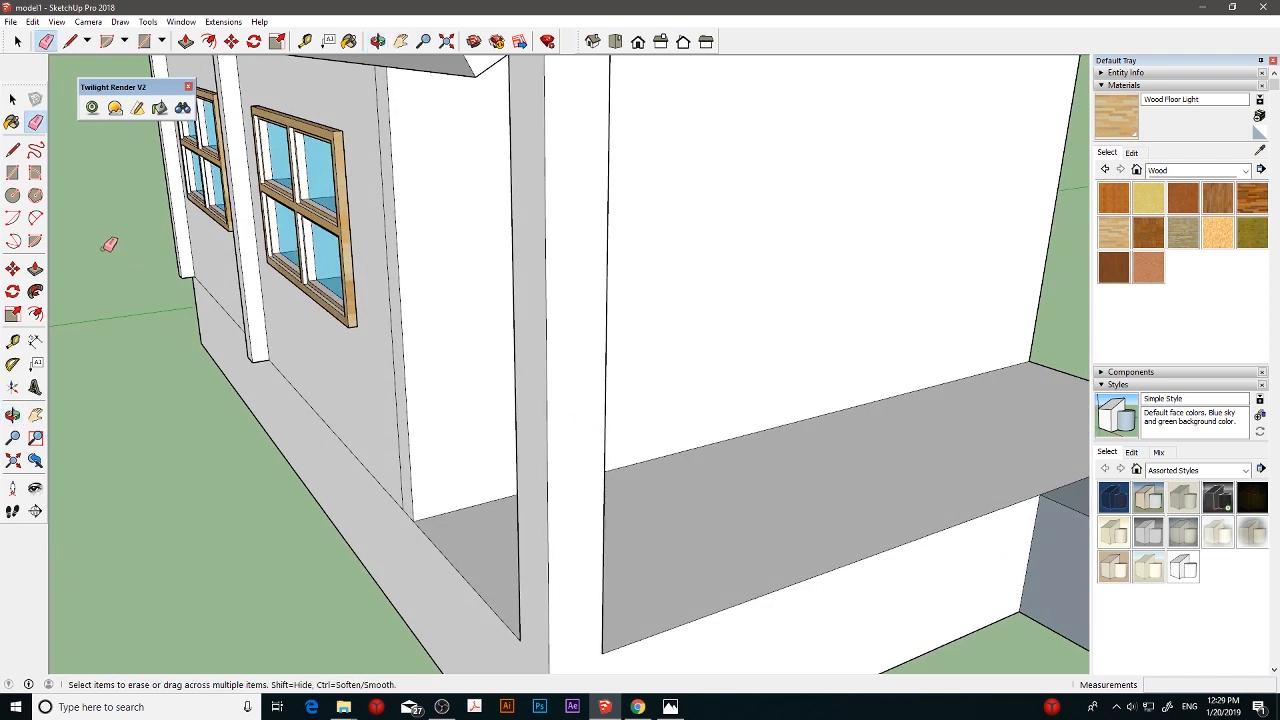
{"action": "left_click", "coordinate": [12, 150]}
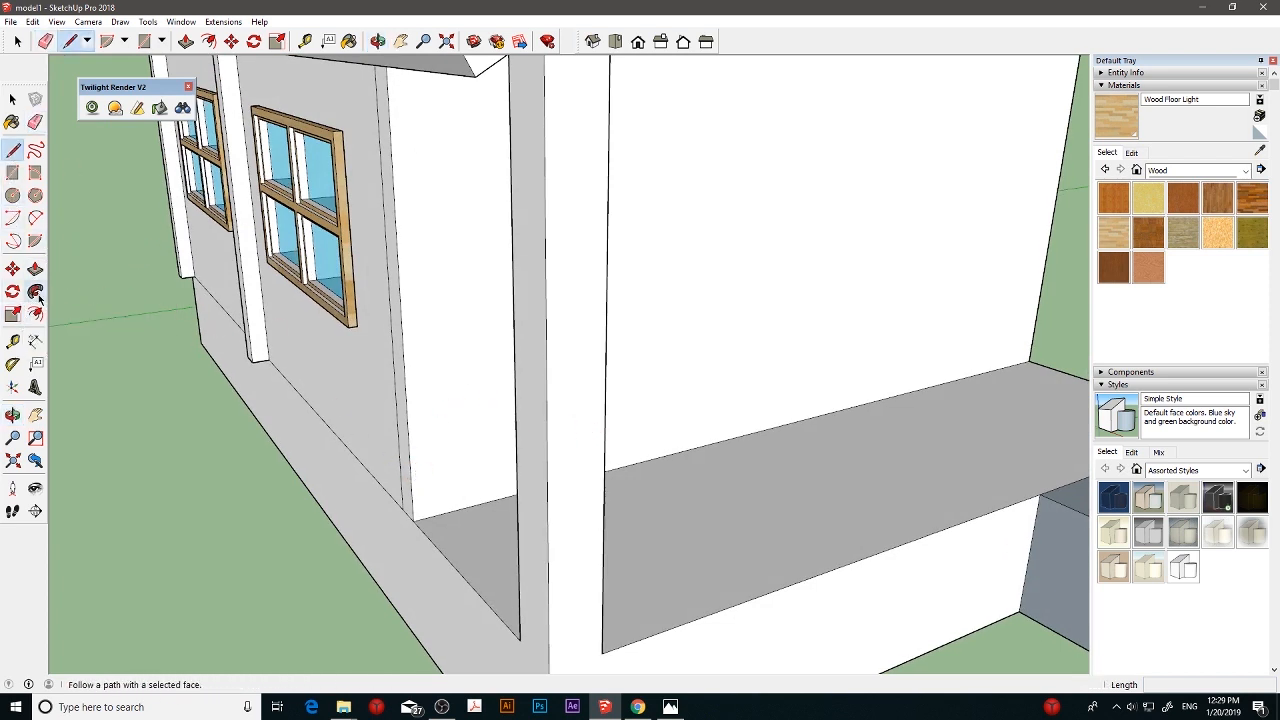
{"action": "left_click", "coordinate": [12, 341]}
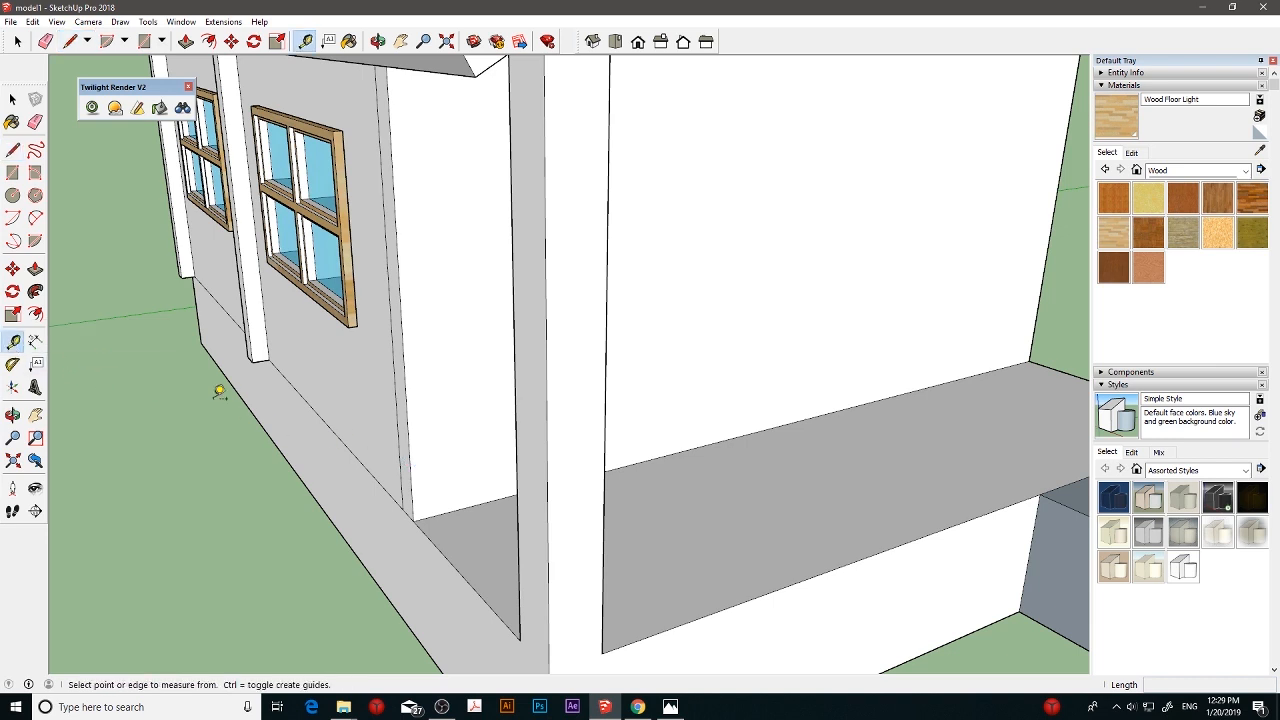
{"action": "left_click", "coordinate": [469, 505]}
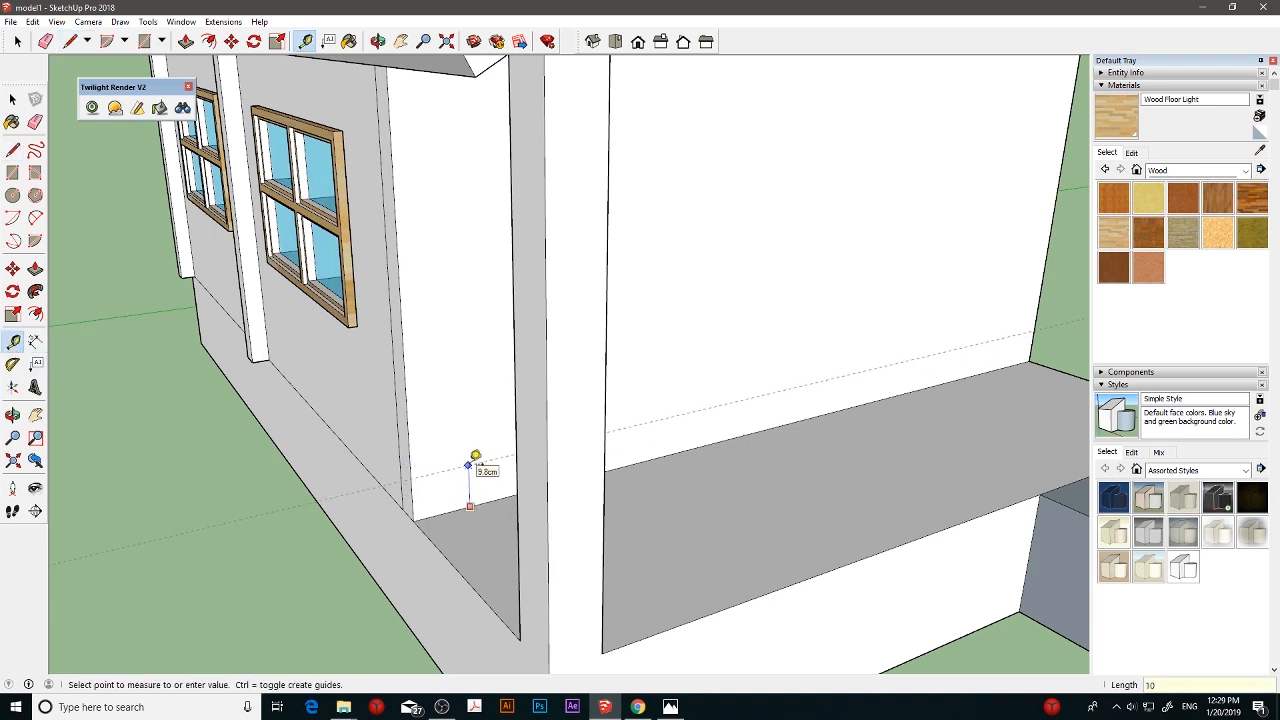
{"action": "left_click", "coordinate": [475, 456]}
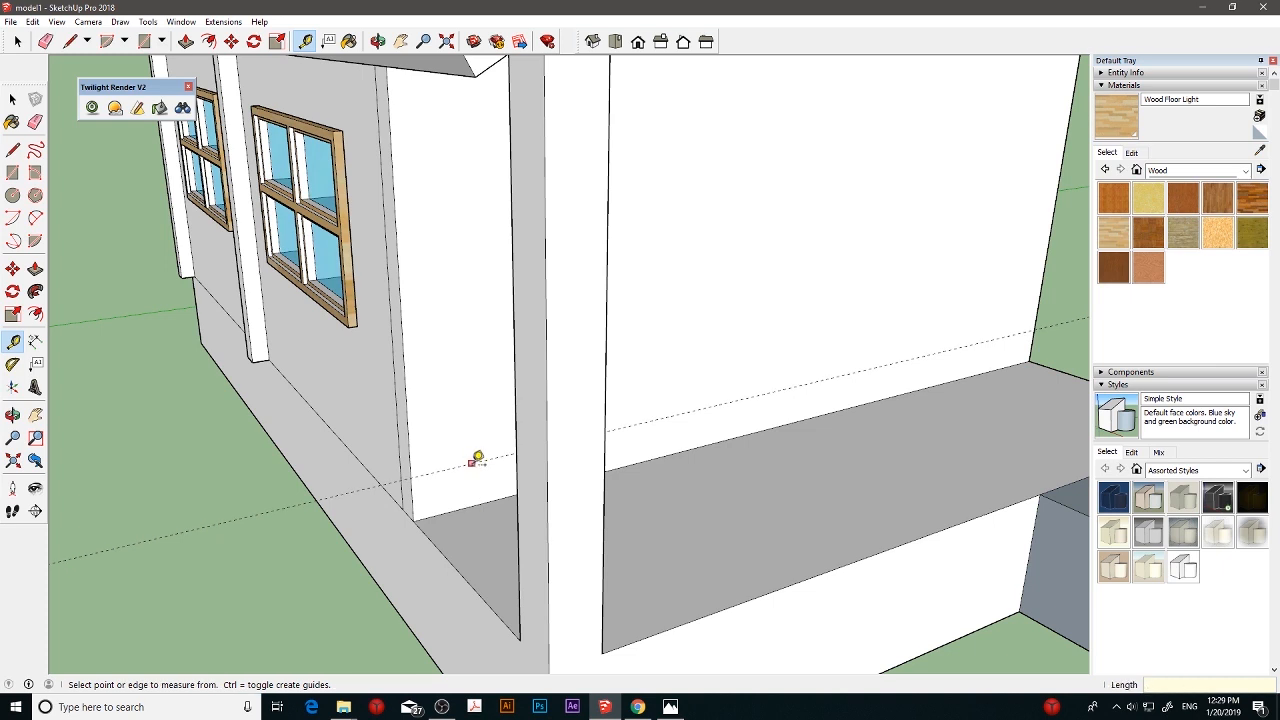
- Place a second horizontal guide line on the front wall, 30 cm above the first guide
{"action": "left_click", "coordinate": [471, 463]}
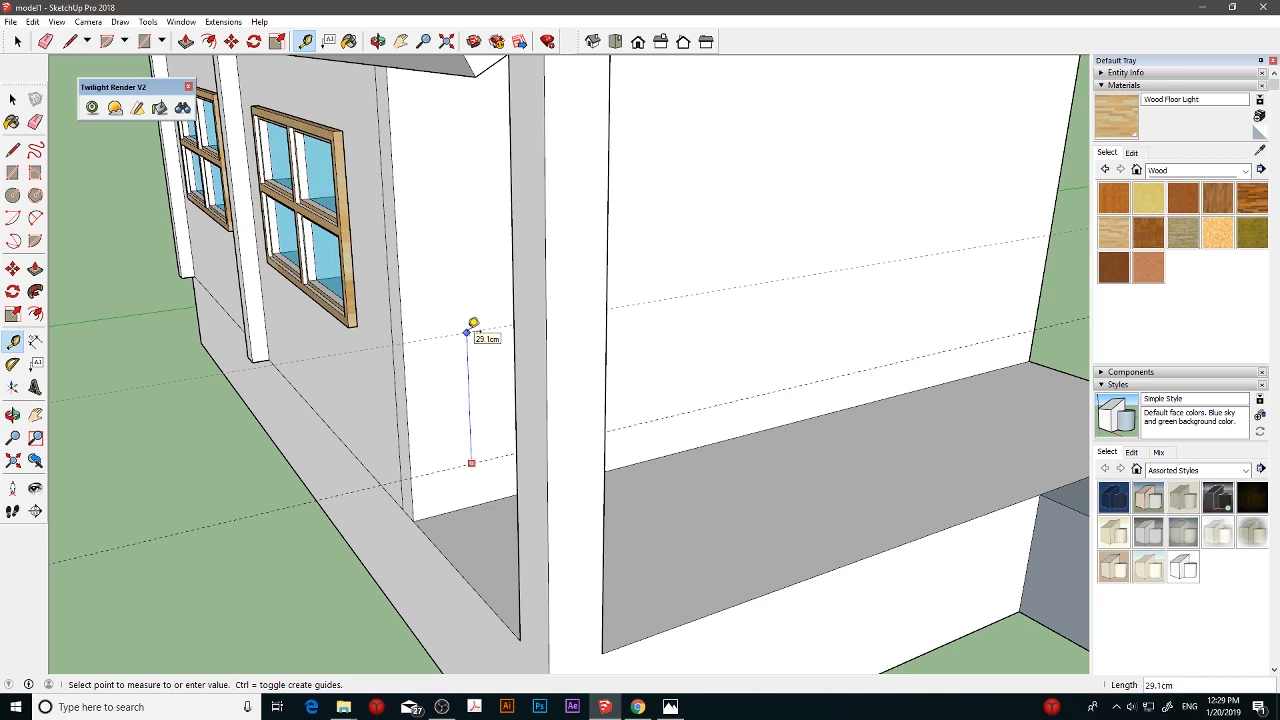
{"action": "type", "text": "30"}
{"action": "key", "text": "Return"}
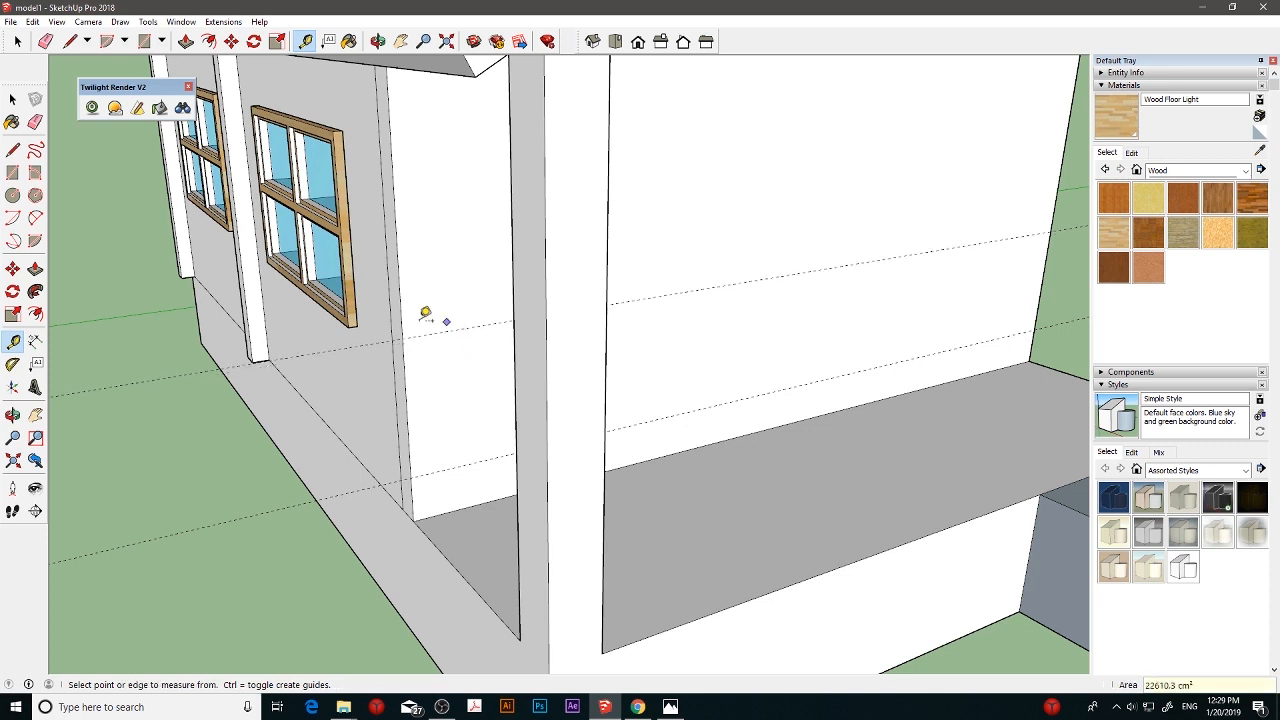
- Draw a 10 by 10 cm square on the porch wall, starting where the lower guide meets the wall's corner edge
{"action": "left_click", "coordinate": [12, 172]}
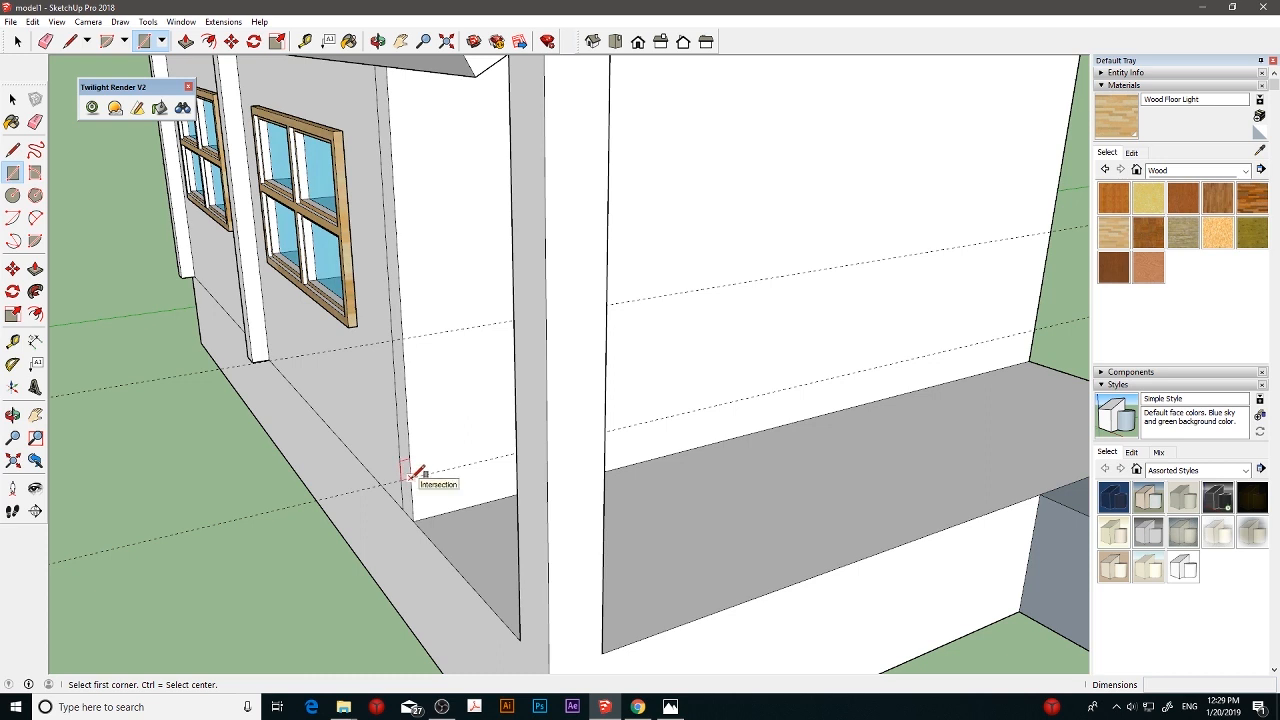
{"action": "left_click", "coordinate": [410, 477]}
{"action": "left_click", "coordinate": [434, 447]}
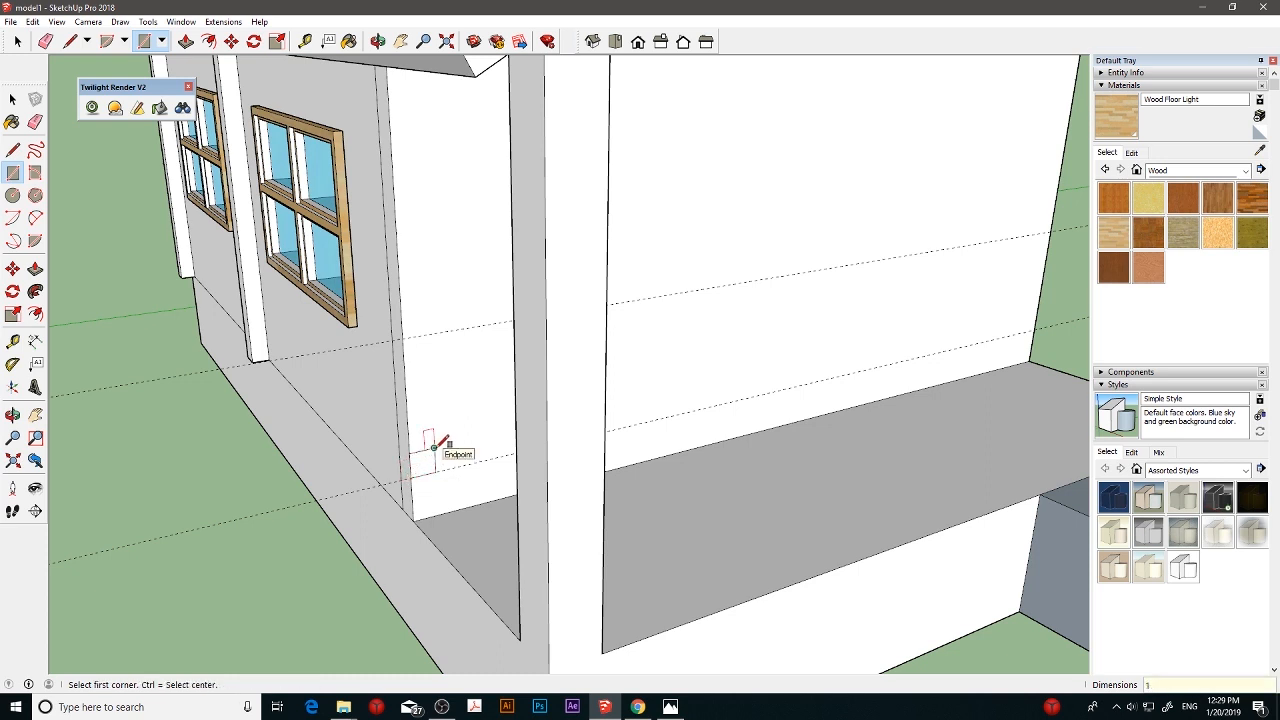
{"action": "type", "text": "10,10"}
{"action": "key", "text": "Return"}
- Draw a matching square on the porch wall, starting where the upper guide meets the wall's corner edge
{"action": "middle_click_drag", "start_coordinate": [437, 448], "coordinate": [626, 449]}
{"action": "scroll", "coordinate": [690, 461], "scroll_direction": "down", "scroll_amount": 2}
{"action": "middle_click_drag", "start_coordinate": [700, 461], "coordinate": [571, 420]}
{"action": "scroll", "coordinate": [755, 450], "scroll_direction": "up", "scroll_amount": 1}
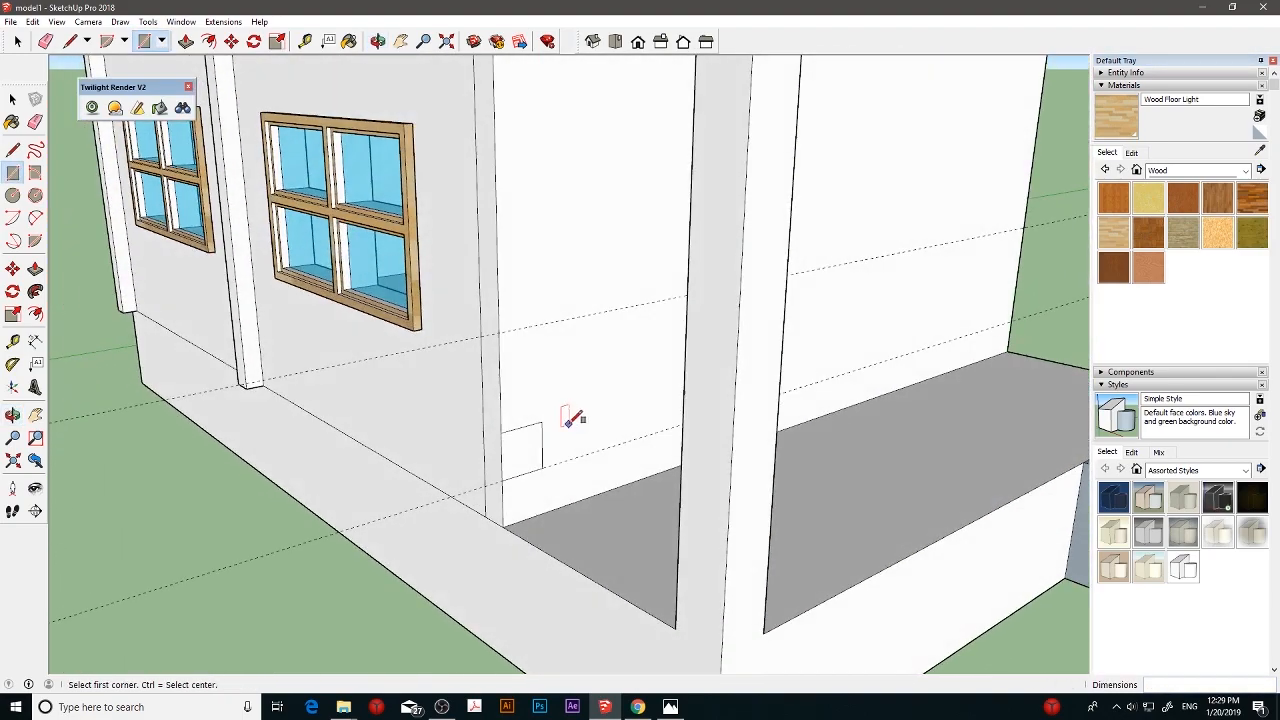
{"action": "left_click", "coordinate": [502, 330]}
{"action": "left_click", "coordinate": [527, 297]}
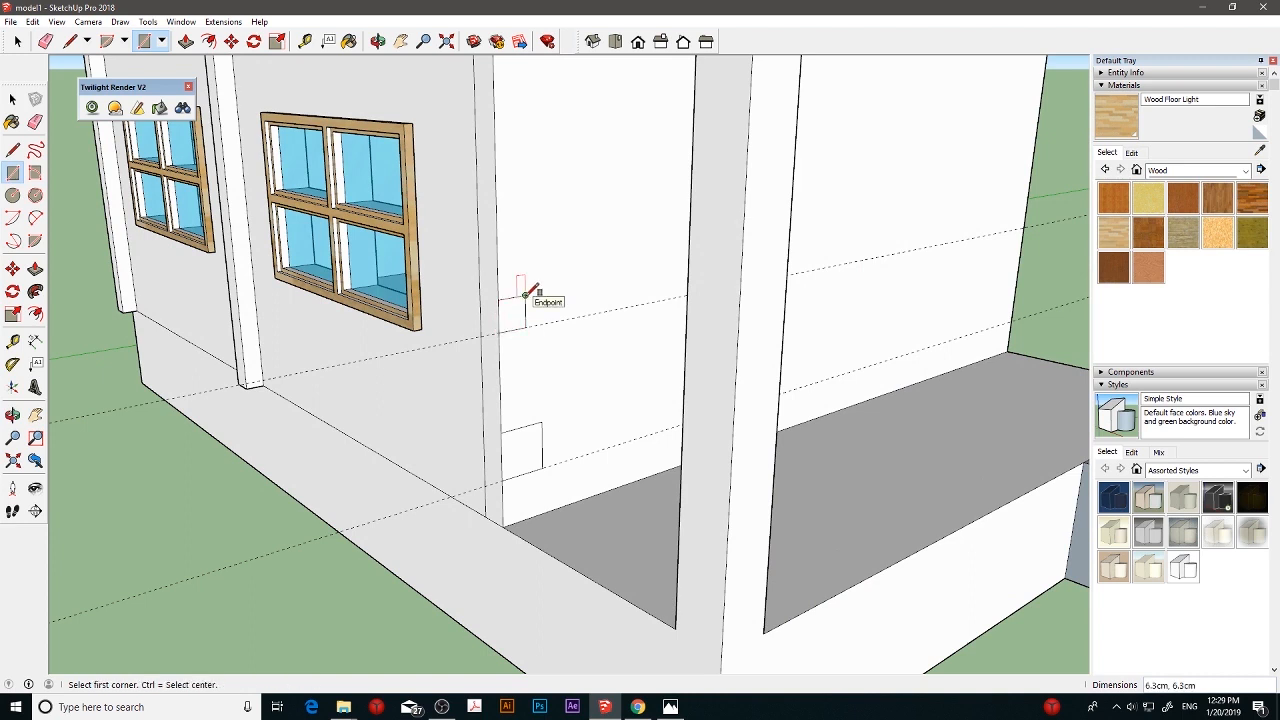
{"action": "key", "text": "Return"}
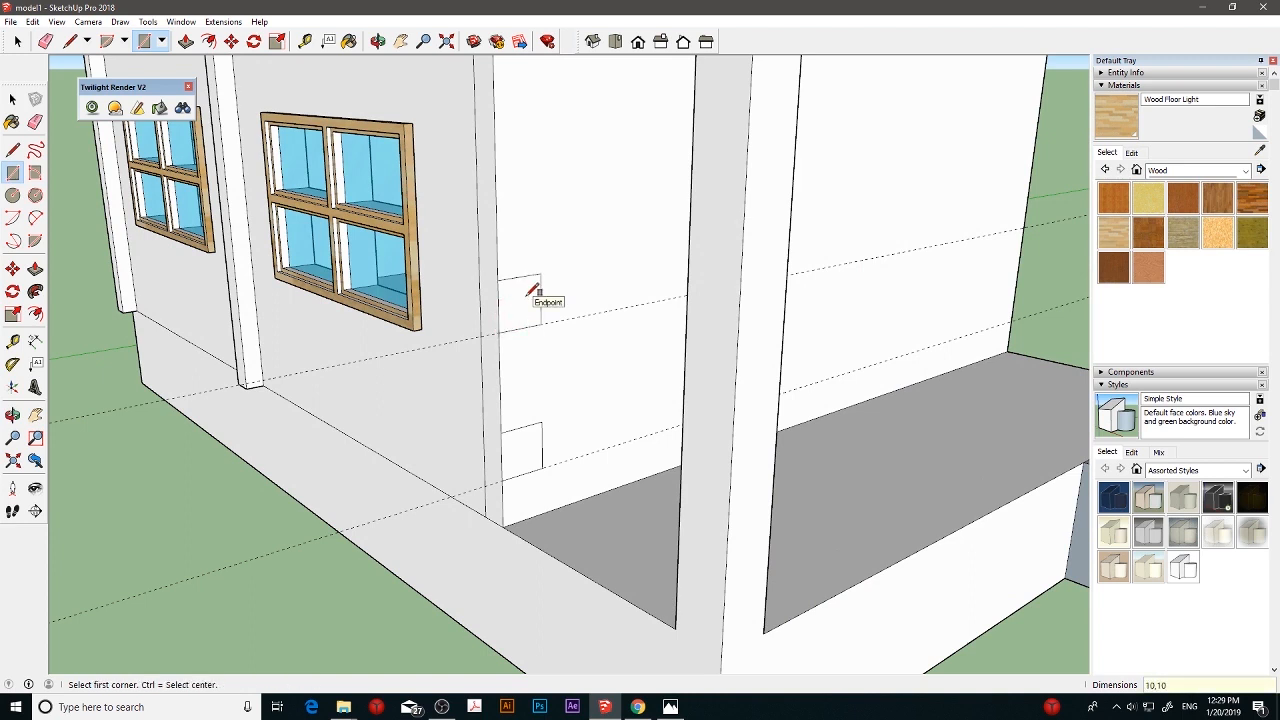
- Extrude the upper square about 48 cm across the side opening to the corner post
{"action": "scroll", "coordinate": [531, 293], "scroll_direction": "down", "scroll_amount": 6}
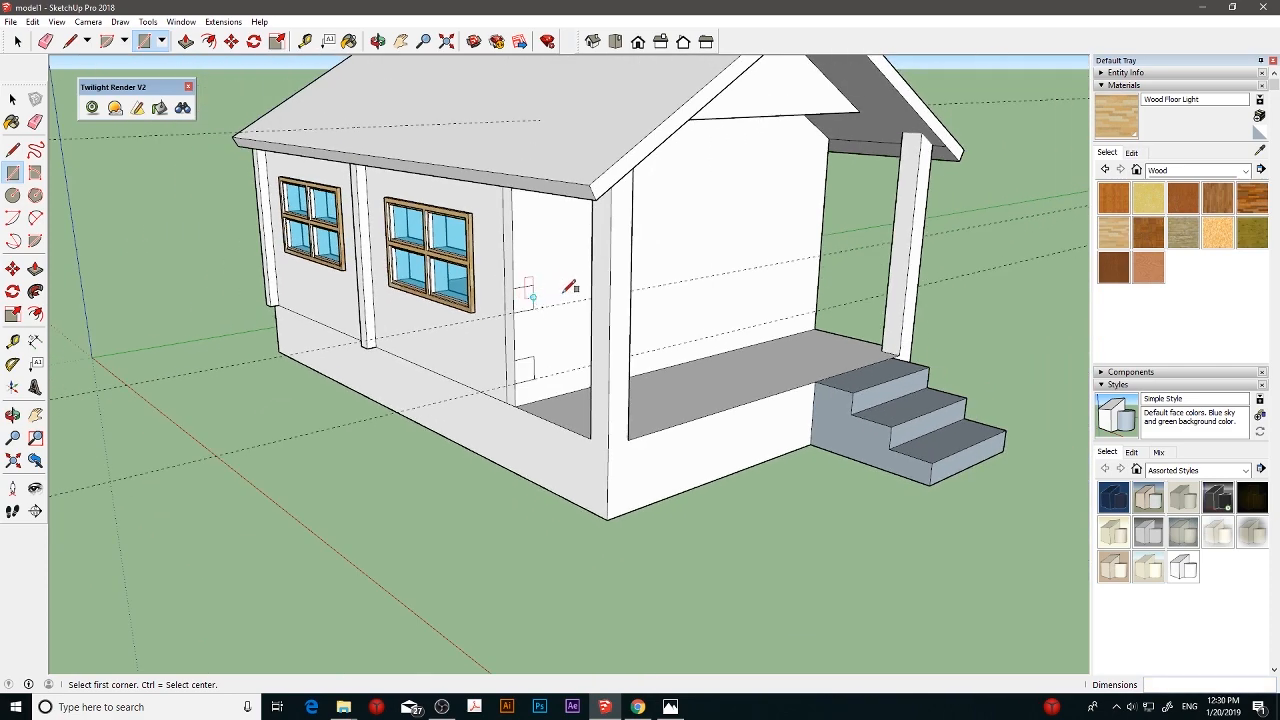
{"action": "scroll", "coordinate": [570, 265], "scroll_direction": "up", "scroll_amount": 6}
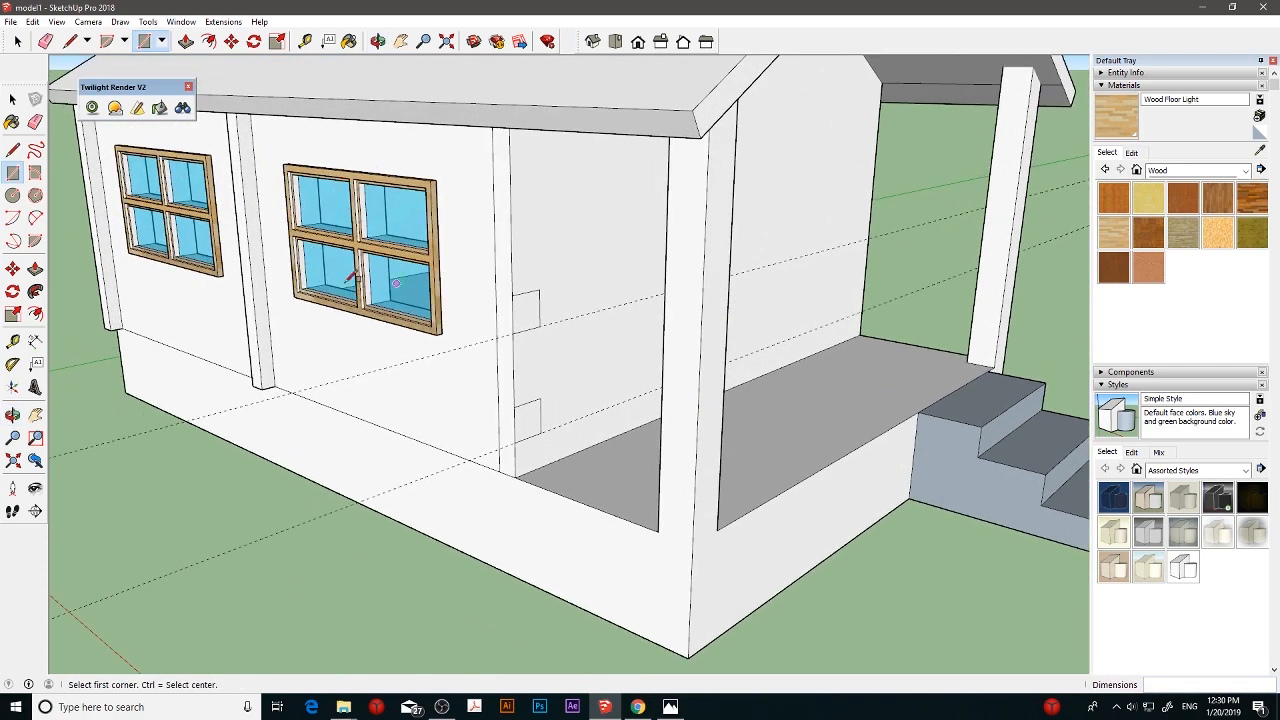
{"action": "left_click", "coordinate": [36, 271]}
{"action": "left_click_drag", "start_coordinate": [525, 306], "coordinate": [686, 341]}
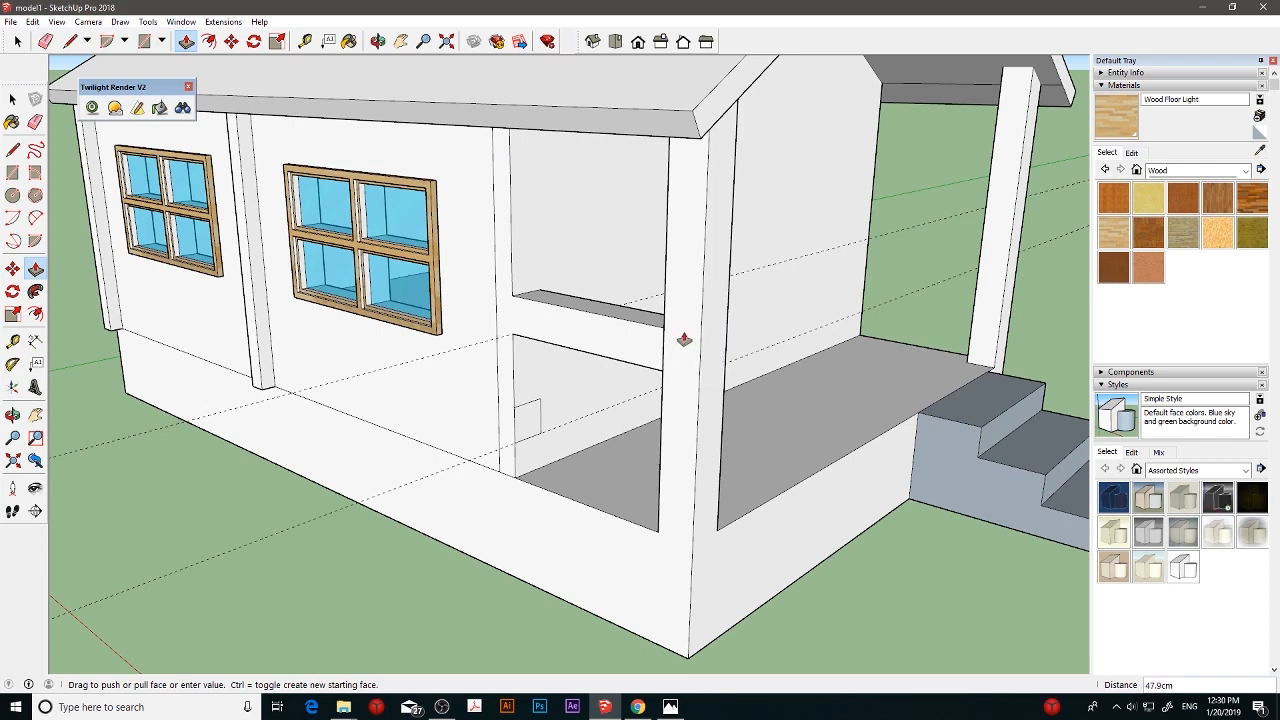
{"action": "middle_click_drag", "start_coordinate": [684, 340], "coordinate": [765, 408]}
{"action": "key", "text": "p"}
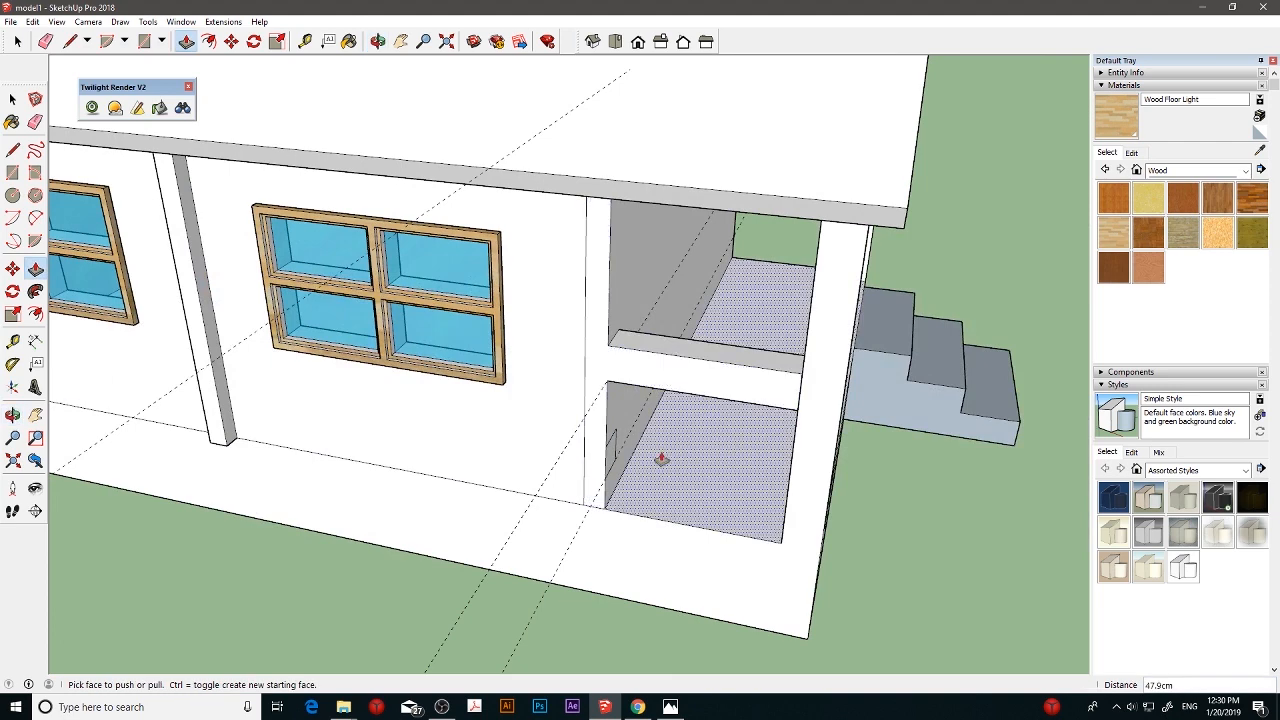
- Try extruding the lower square about 48 cm to the corner post, and undo both rail extrusions
{"action": "scroll", "coordinate": [663, 455], "scroll_direction": "up", "scroll_amount": 5}
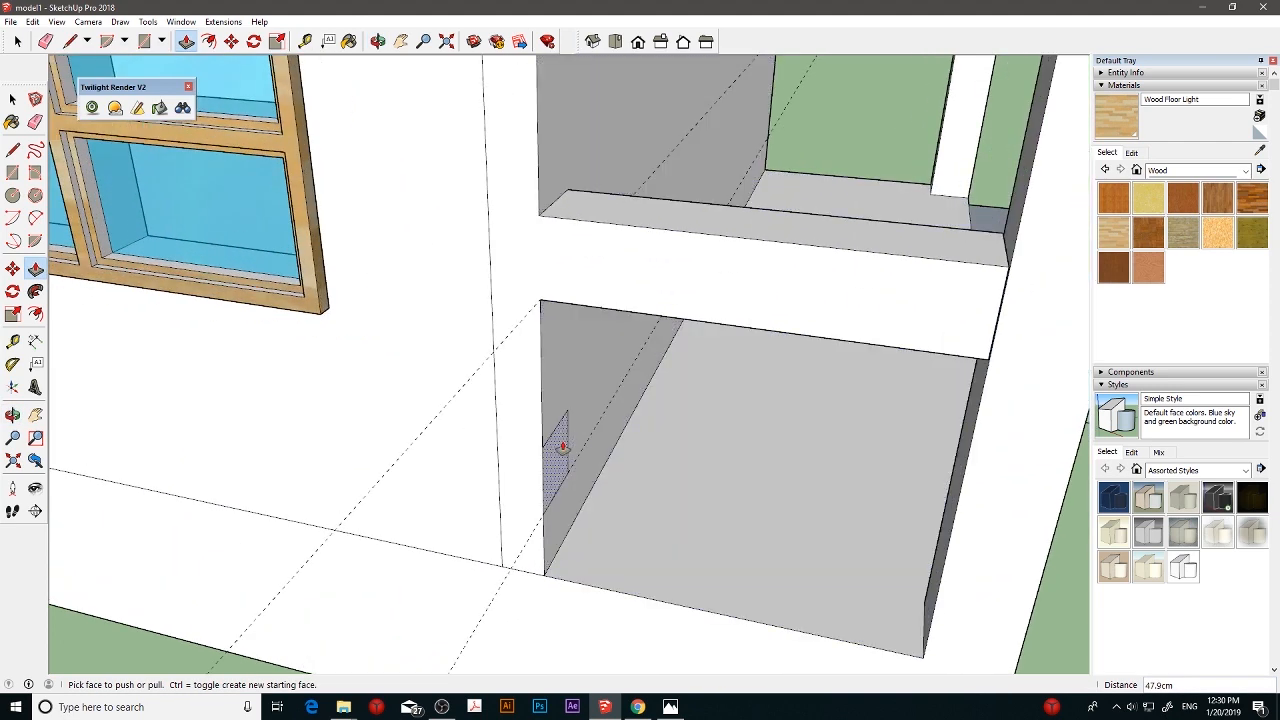
{"action": "left_click_drag", "start_coordinate": [560, 451], "coordinate": [952, 487]}
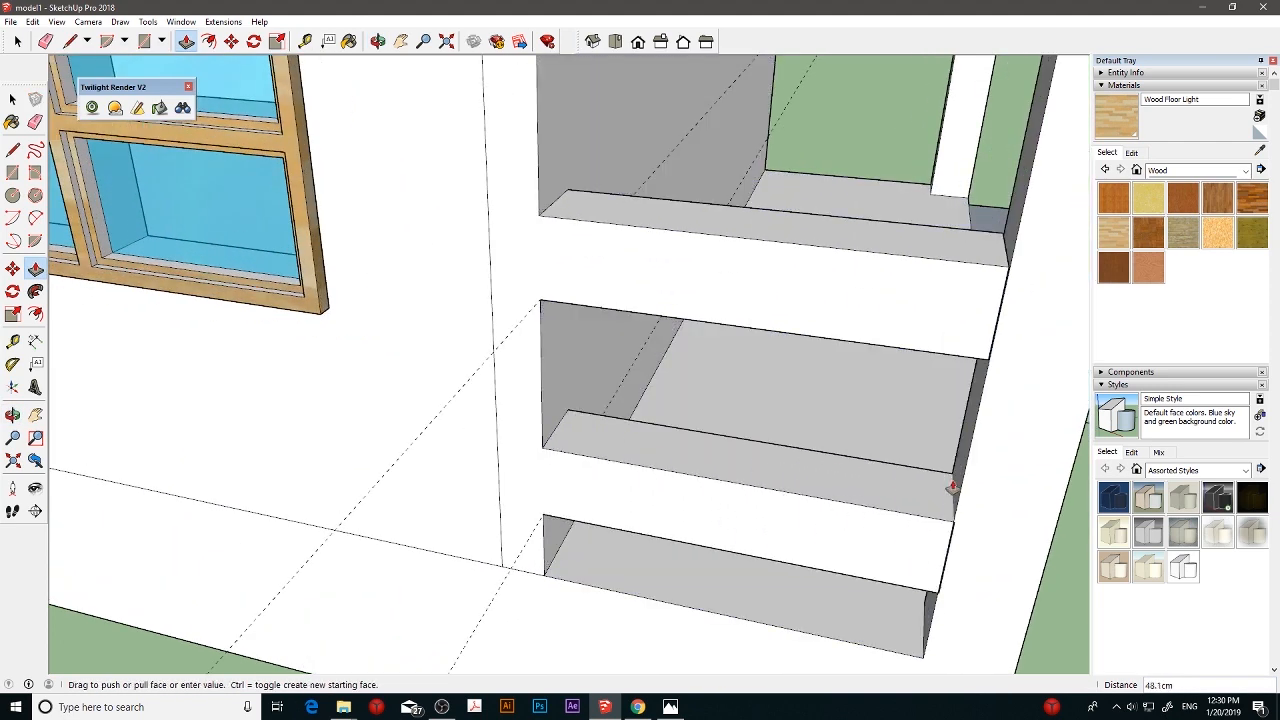
{"action": "left_click", "coordinate": [952, 487]}
{"action": "key", "text": "ctrl+z"}
{"action": "key", "text": "ctrl+z"}
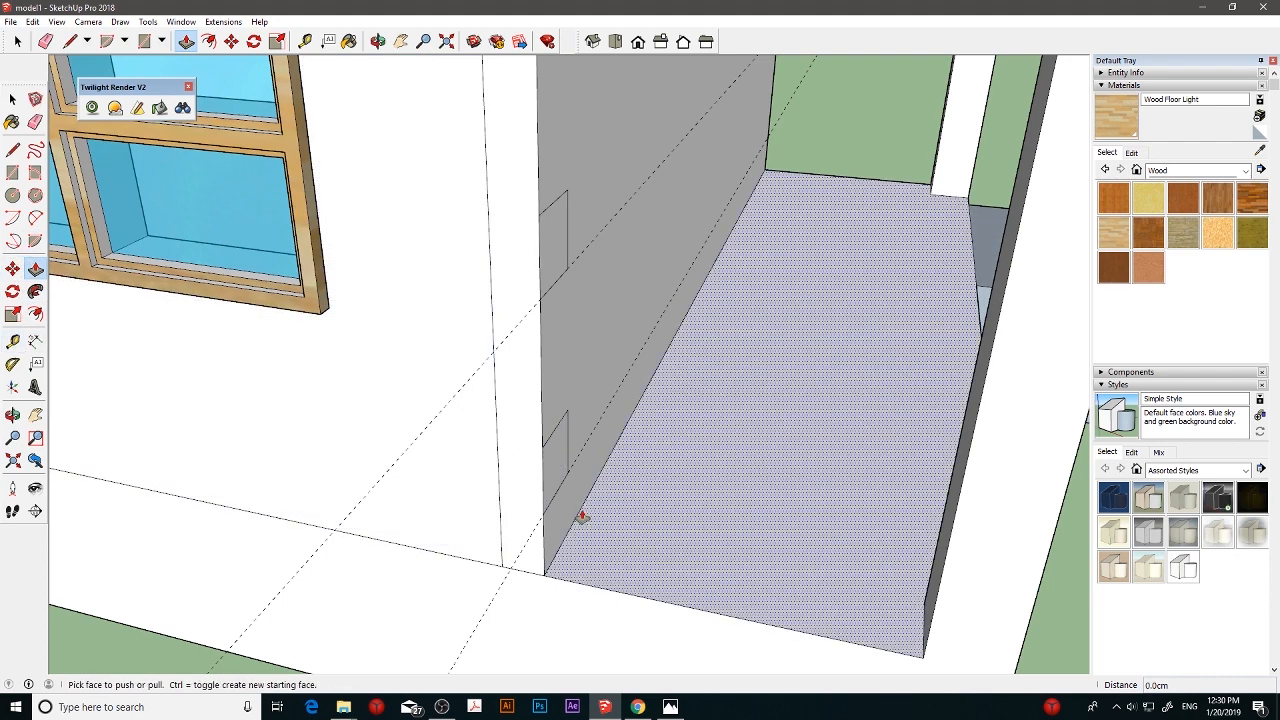
{"action": "left_click", "coordinate": [12, 341]}
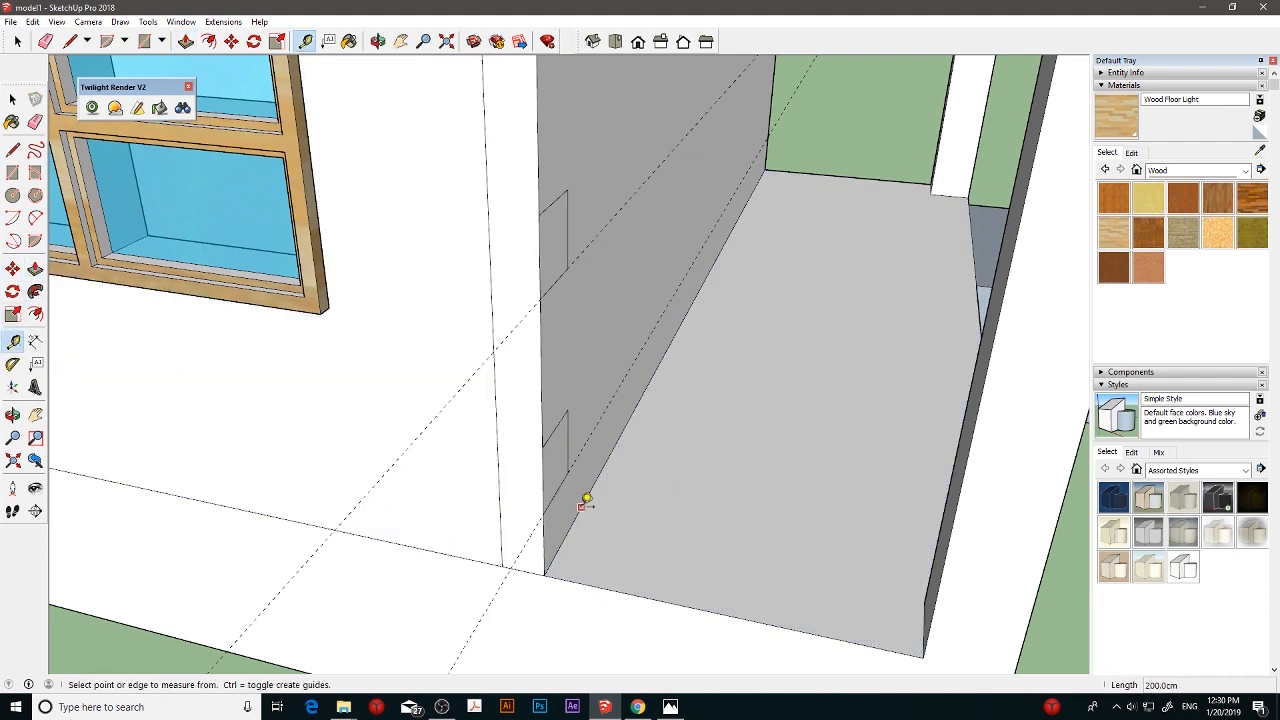
{"action": "left_click", "coordinate": [580, 507]}
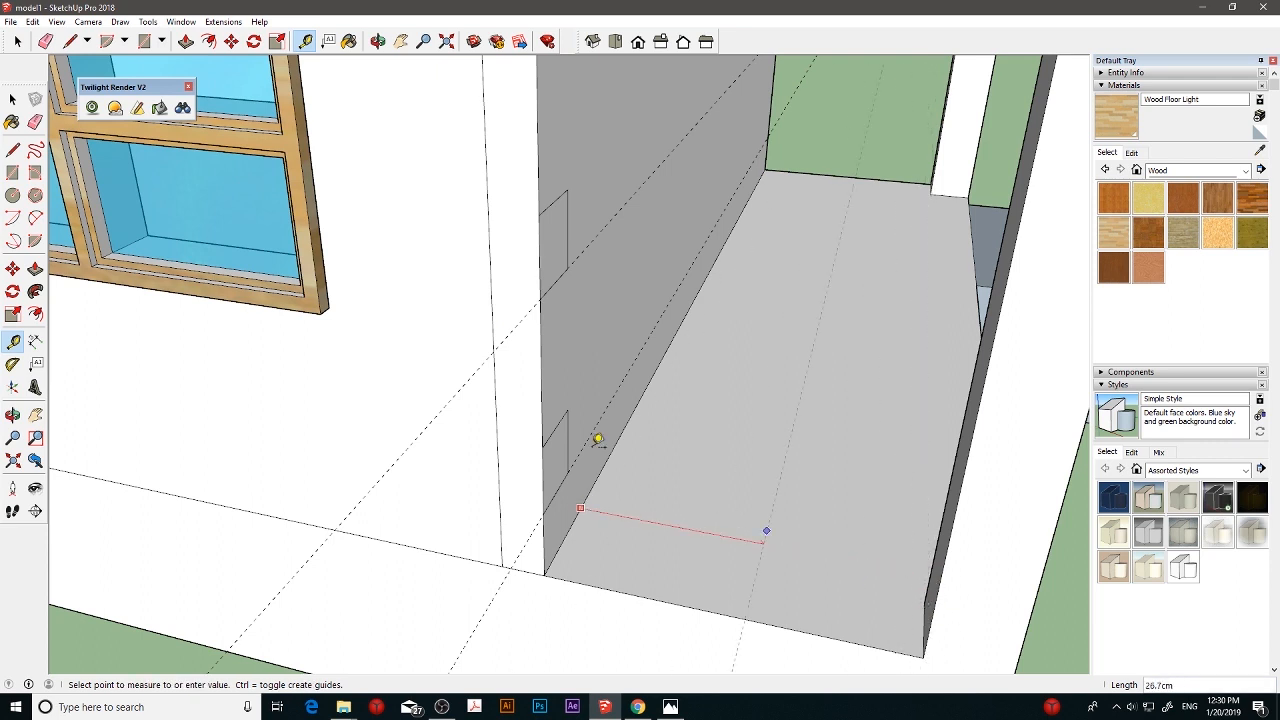
{"action": "left_click", "coordinate": [12, 99]}
- Extrude the upper and lower squares on the porch wall 48 cm each across the side opening to the corner post
{"action": "left_click", "coordinate": [35, 268]}
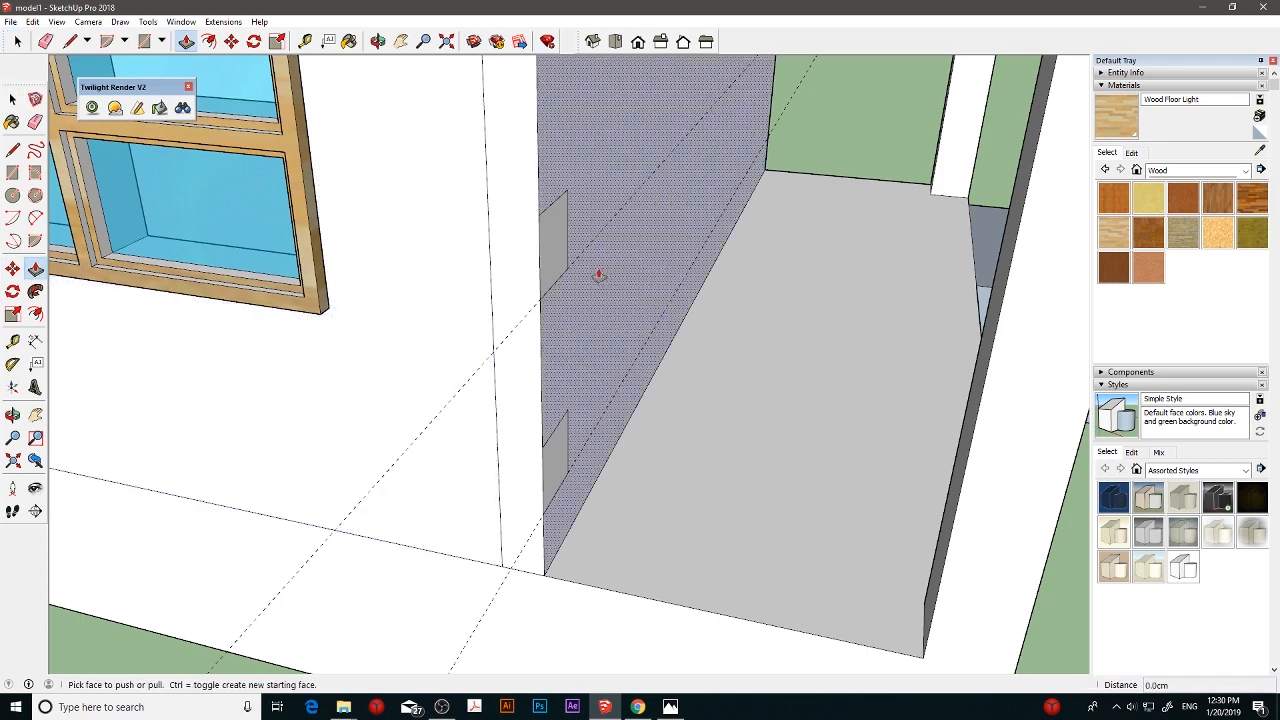
{"action": "left_click", "coordinate": [563, 251]}
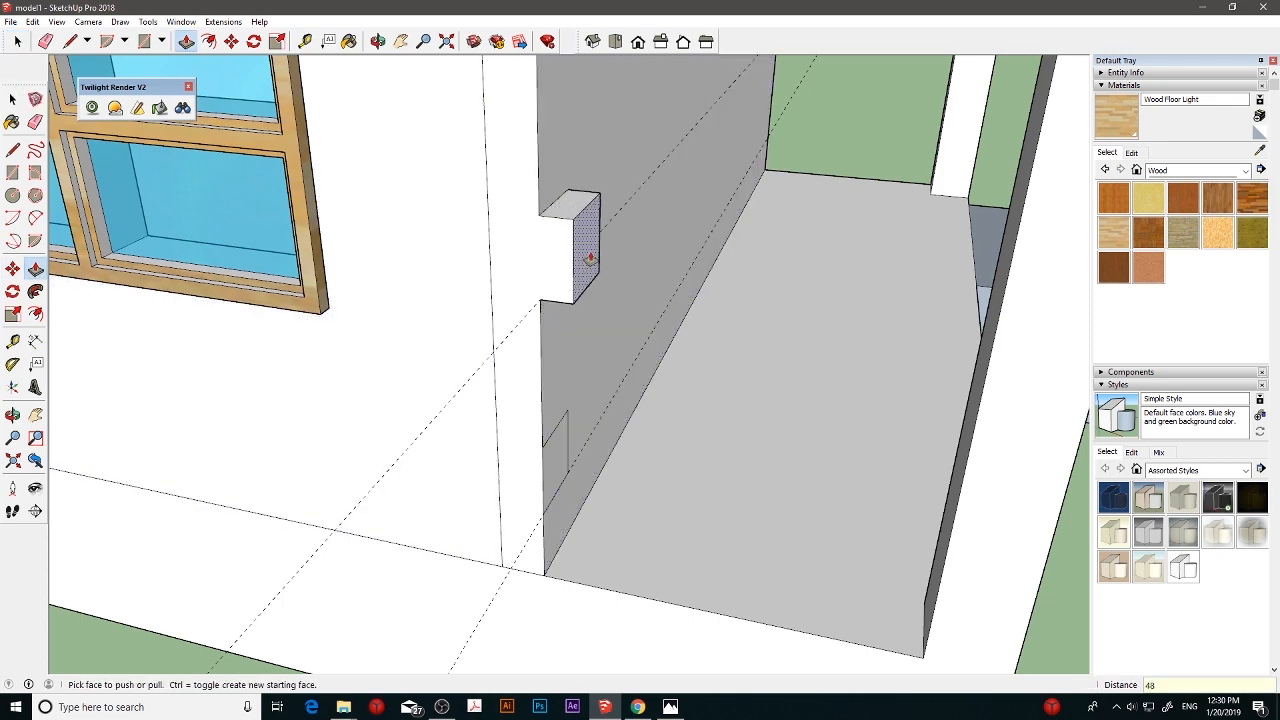
{"action": "type", "text": "48"}
{"action": "key", "text": "Return"}
{"action": "left_click", "coordinate": [557, 449]}
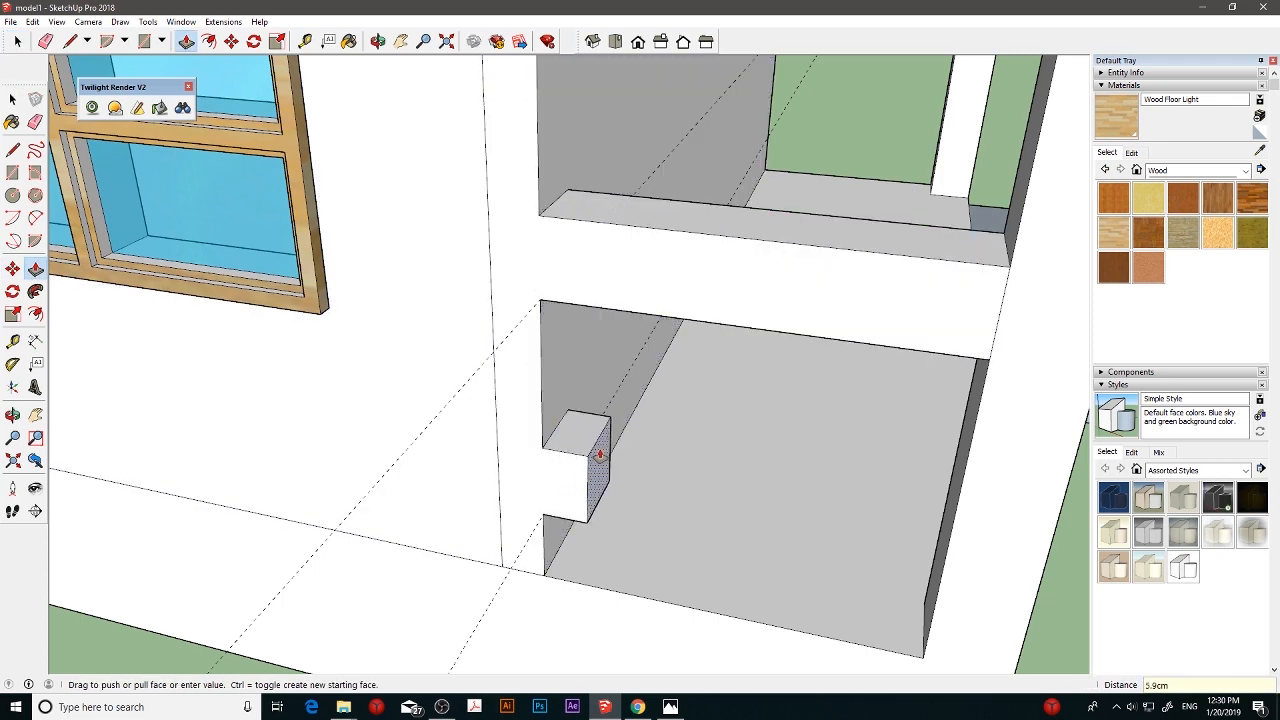
{"action": "left_click", "coordinate": [601, 454]}
{"action": "double_click", "coordinate": [601, 454]}
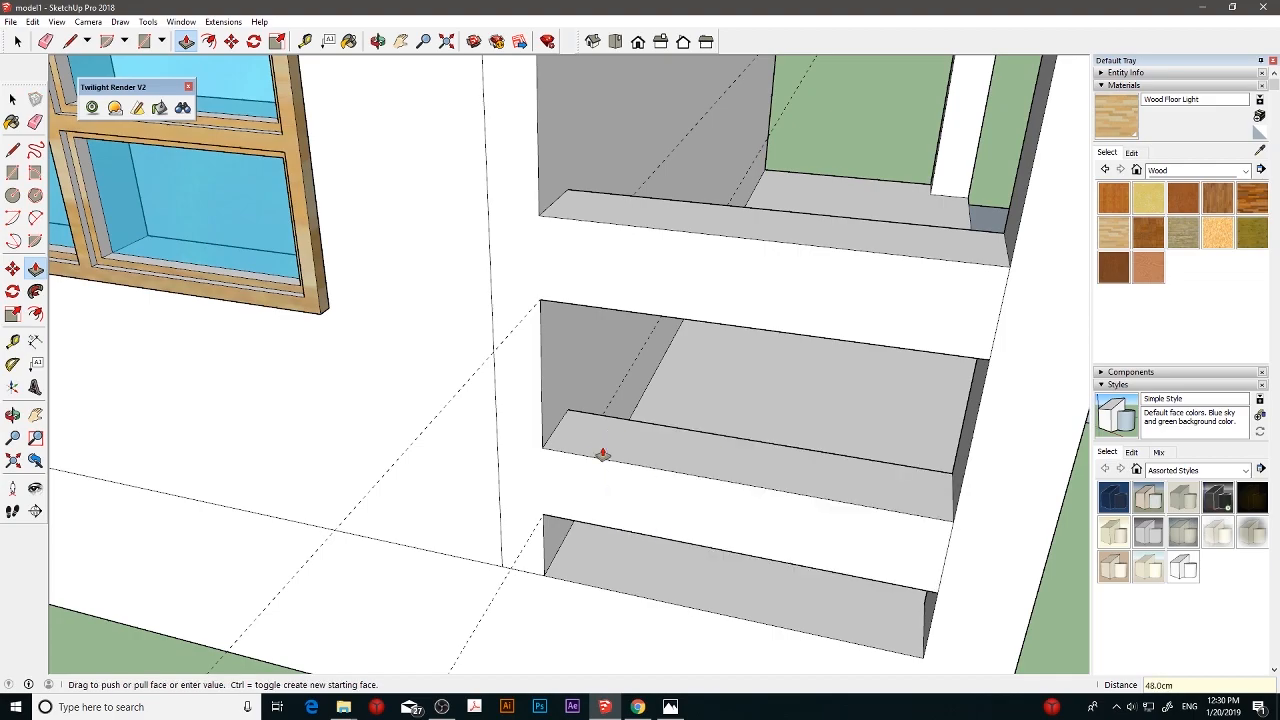
- Examine the whole house from outside, checking the two rails across the porch's side opening
{"action": "scroll", "coordinate": [602, 453], "scroll_direction": "down", "scroll_amount": 4}
{"action": "middle_click_drag", "start_coordinate": [759, 388], "coordinate": [514, 377]}
{"action": "middle_click_drag", "start_coordinate": [592, 376], "coordinate": [706, 331]}
{"action": "scroll", "coordinate": [710, 331], "scroll_direction": "down", "scroll_amount": 3}
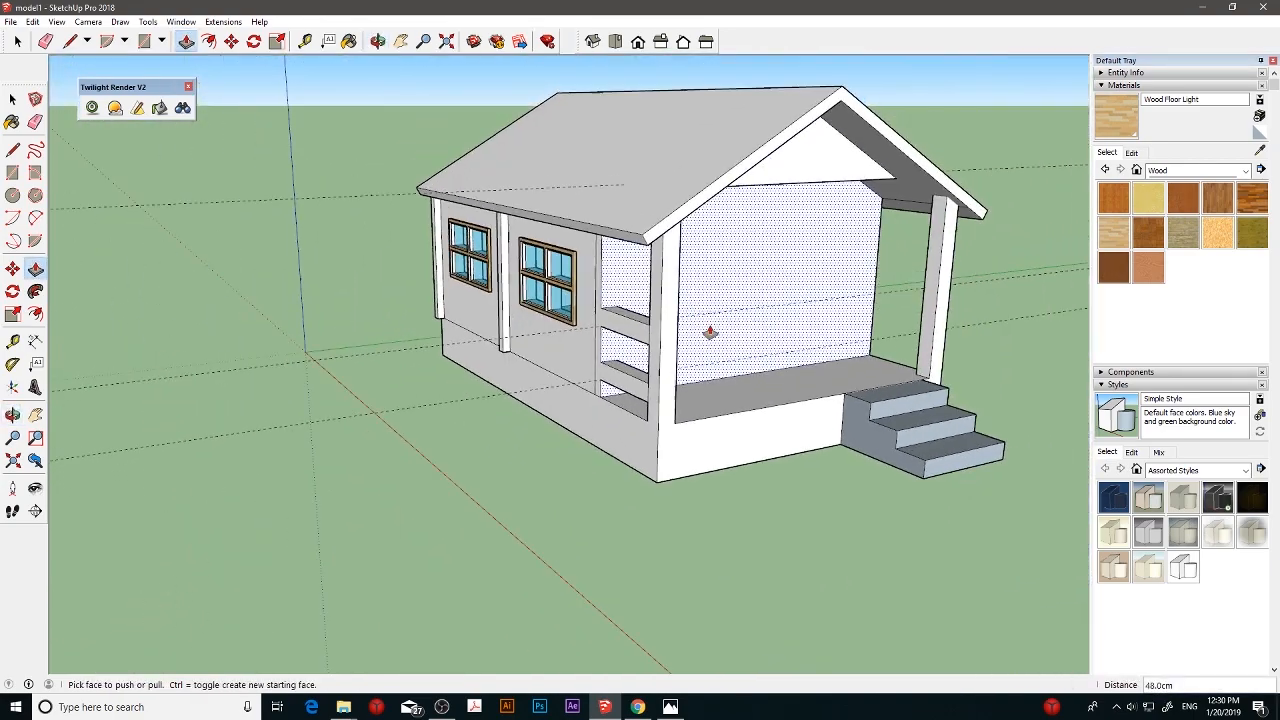
{"action": "scroll", "coordinate": [710, 332], "scroll_direction": "down", "scroll_amount": 1}
{"action": "middle_click_drag", "start_coordinate": [710, 331], "coordinate": [686, 357]}
{"action": "scroll", "coordinate": [680, 362], "scroll_direction": "up", "scroll_amount": 5}
{"action": "scroll", "coordinate": [606, 366], "scroll_direction": "up", "scroll_amount": 6}
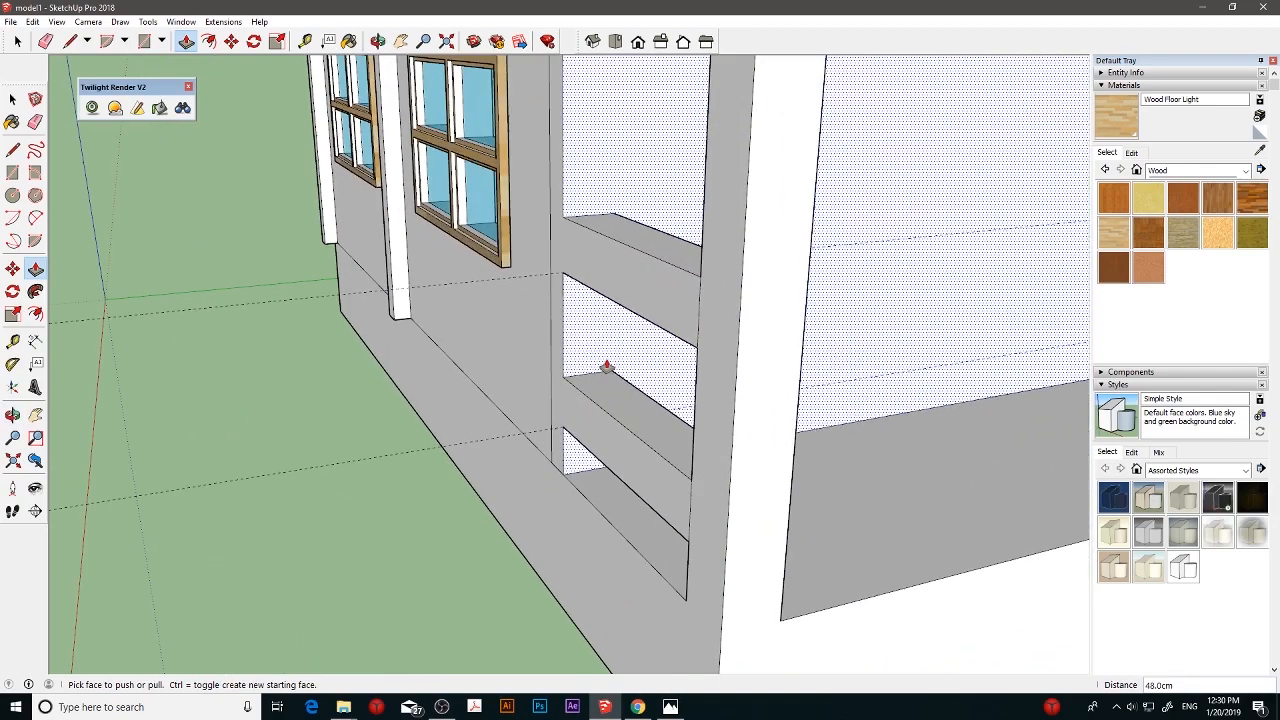
- Try drawing a circle with a 3 cm radius on the lower rail's top face near the wall, and undo it
{"action": "middle_click_drag", "start_coordinate": [606, 366], "coordinate": [771, 454]}
{"action": "scroll", "coordinate": [732, 439], "scroll_direction": "up", "scroll_amount": 2}
{"action": "scroll", "coordinate": [744, 415], "scroll_direction": "down", "scroll_amount": 2}
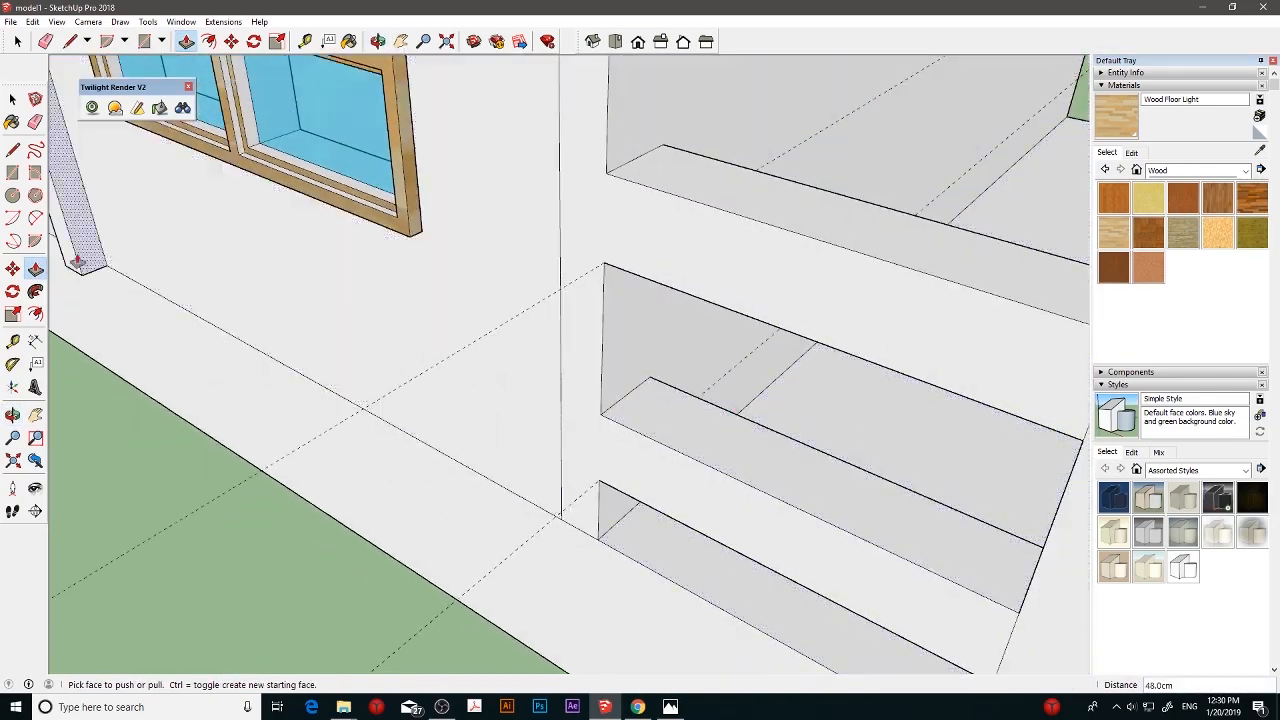
{"action": "left_click", "coordinate": [18, 199]}
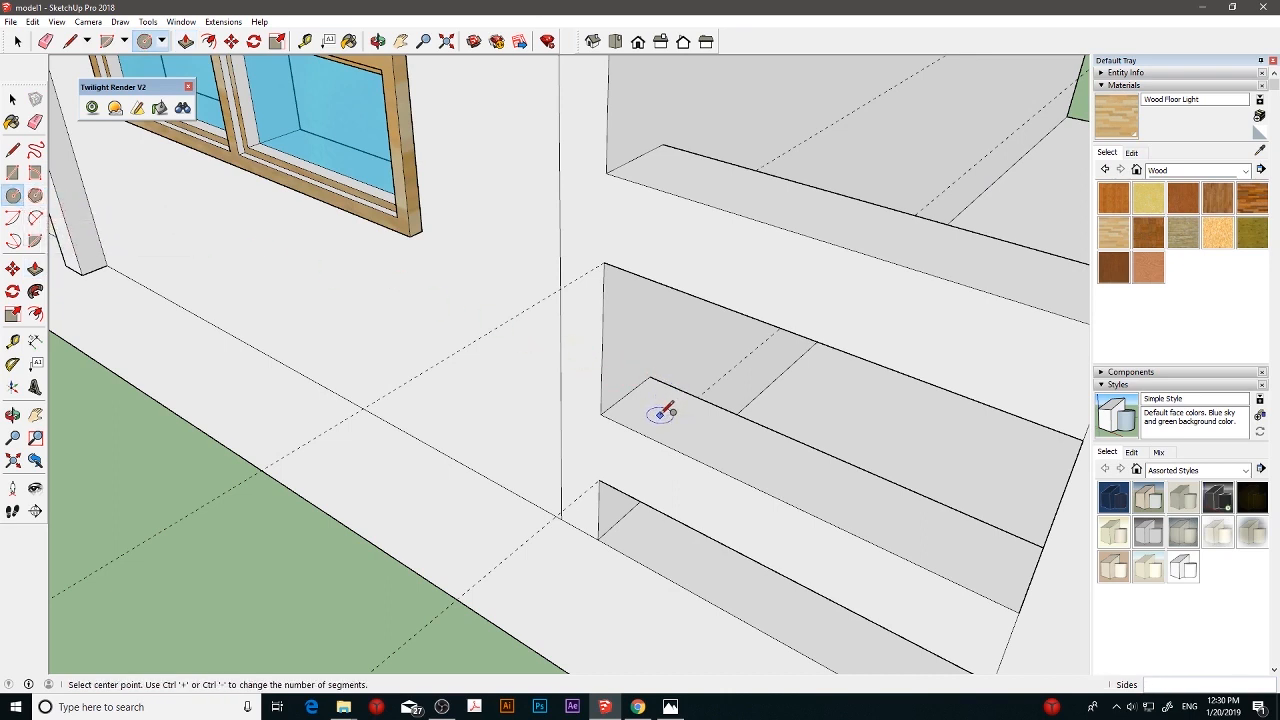
{"action": "left_click", "coordinate": [659, 413]}
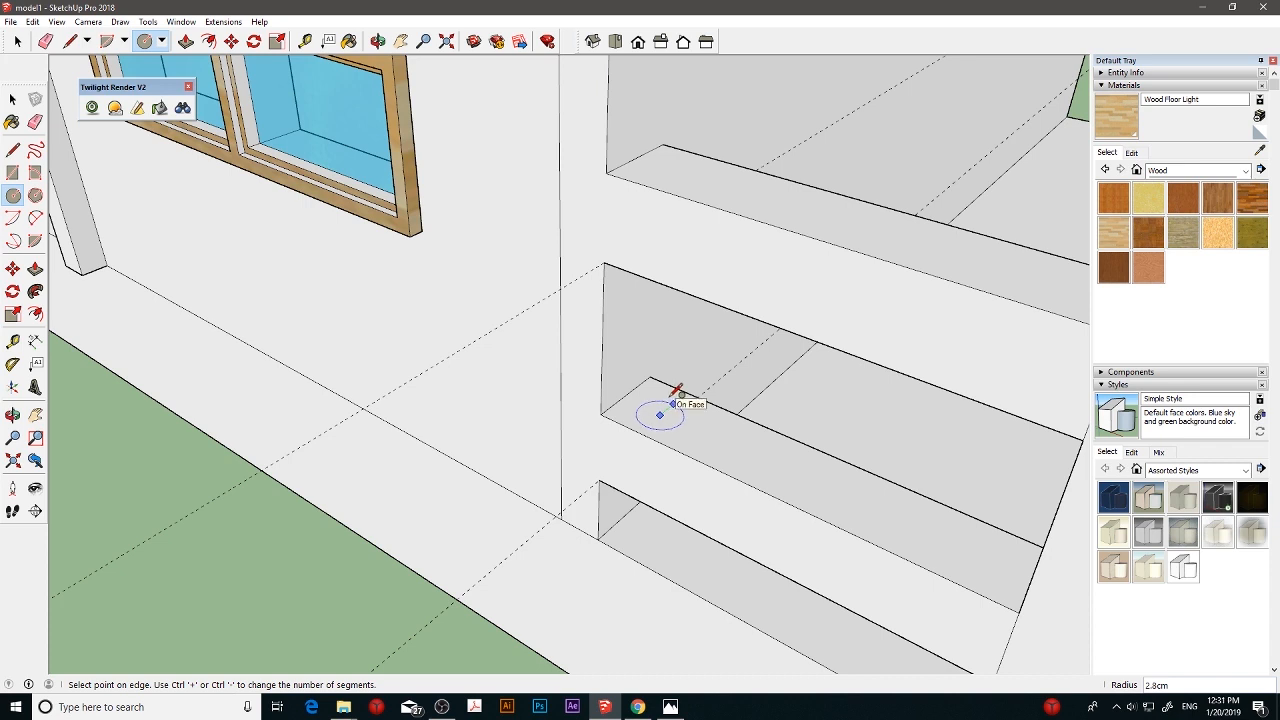
{"action": "left_click", "coordinate": [675, 397]}
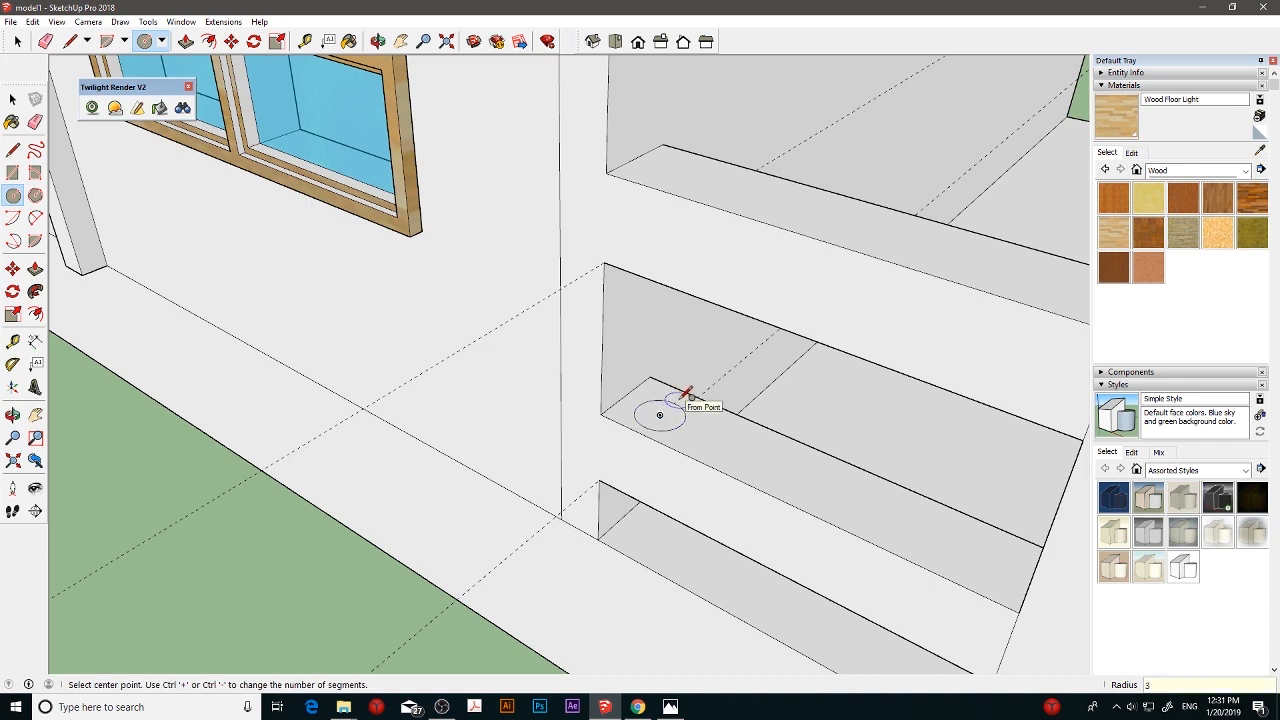
{"action": "middle_click_drag", "start_coordinate": [711, 416], "coordinate": [681, 513]}
{"action": "key", "text": "ctrl+z"}
- Draw a circle with a 3 cm radius on the lower rail's top face, close to the porch wall
{"action": "left_click", "coordinate": [653, 433]}
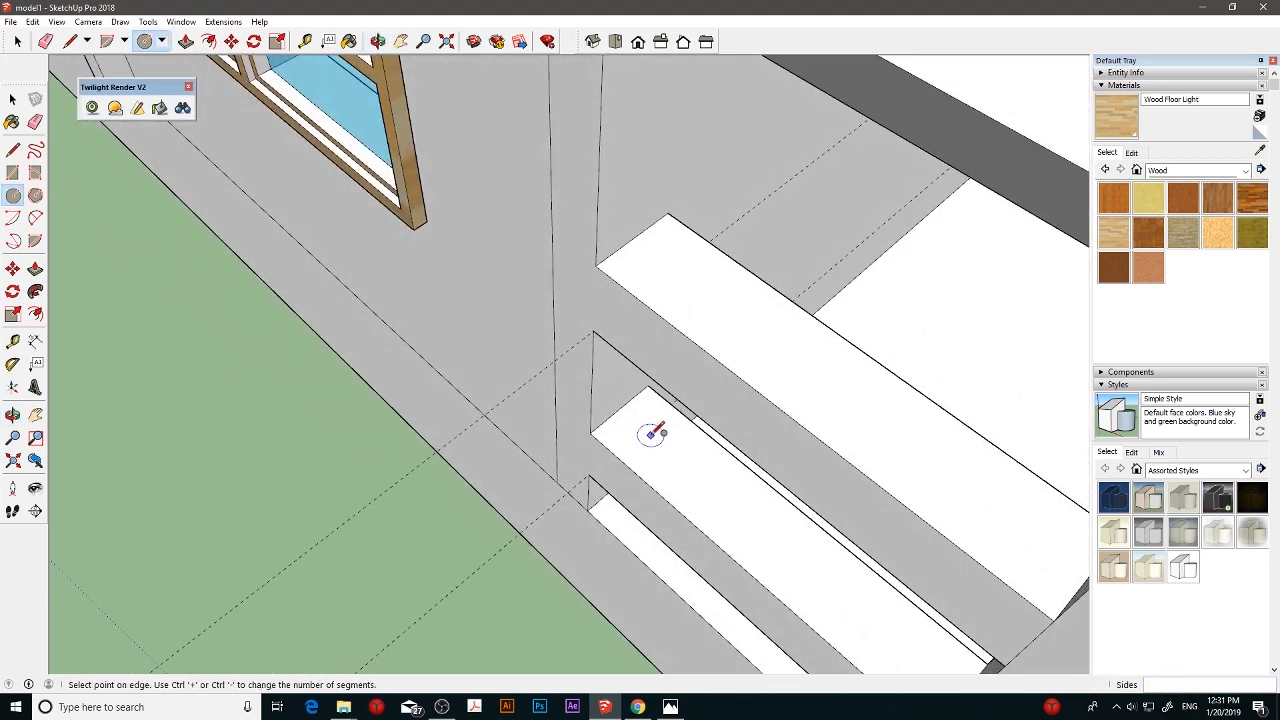
{"action": "left_click", "coordinate": [659, 421]}
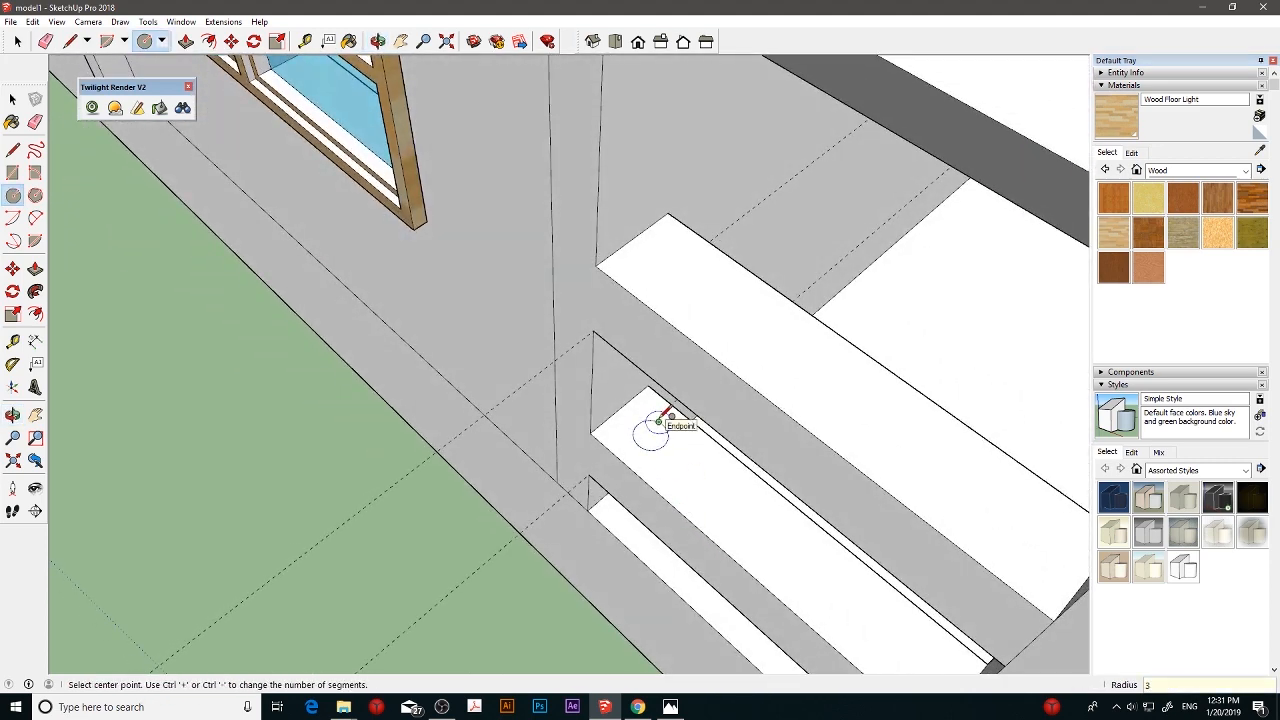
{"action": "left_click", "coordinate": [35, 268]}
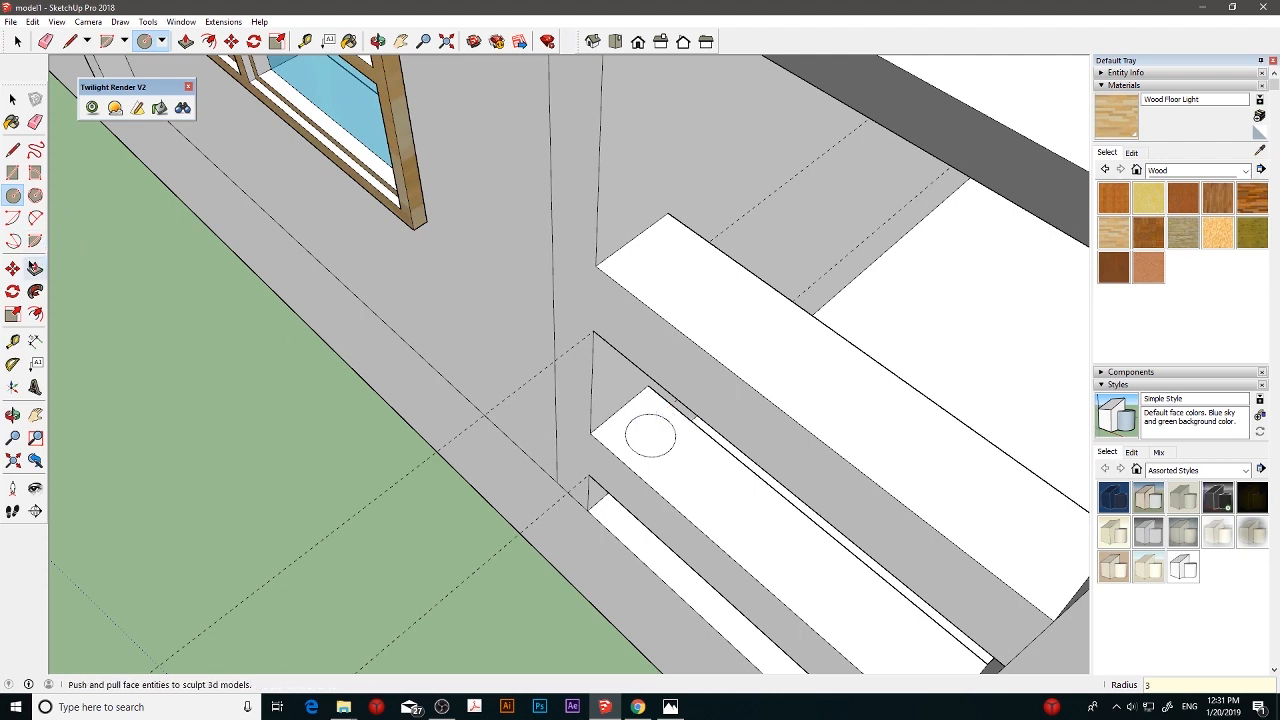
- Try copying the circle along the lower rail as five evenly spaced copies, and undo the copies
{"action": "left_click", "coordinate": [12, 268]}
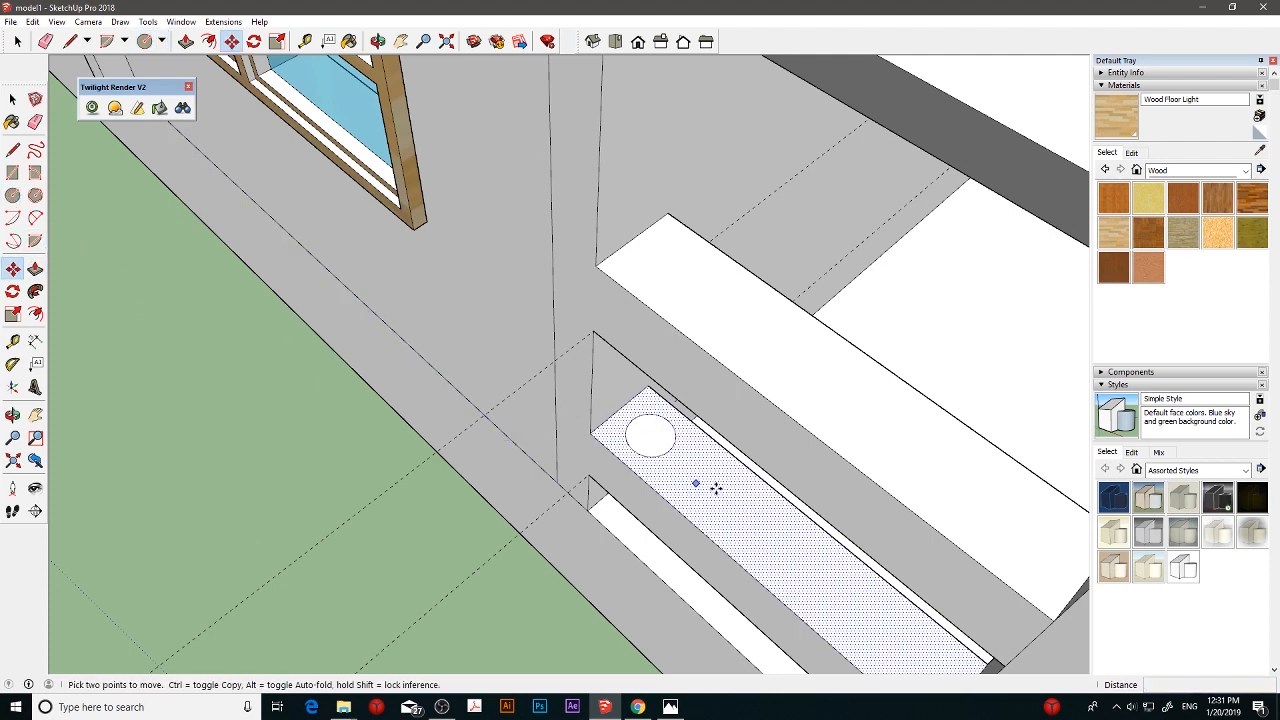
{"action": "key", "text": "ctrl"}
{"action": "left_click", "coordinate": [651, 440]}
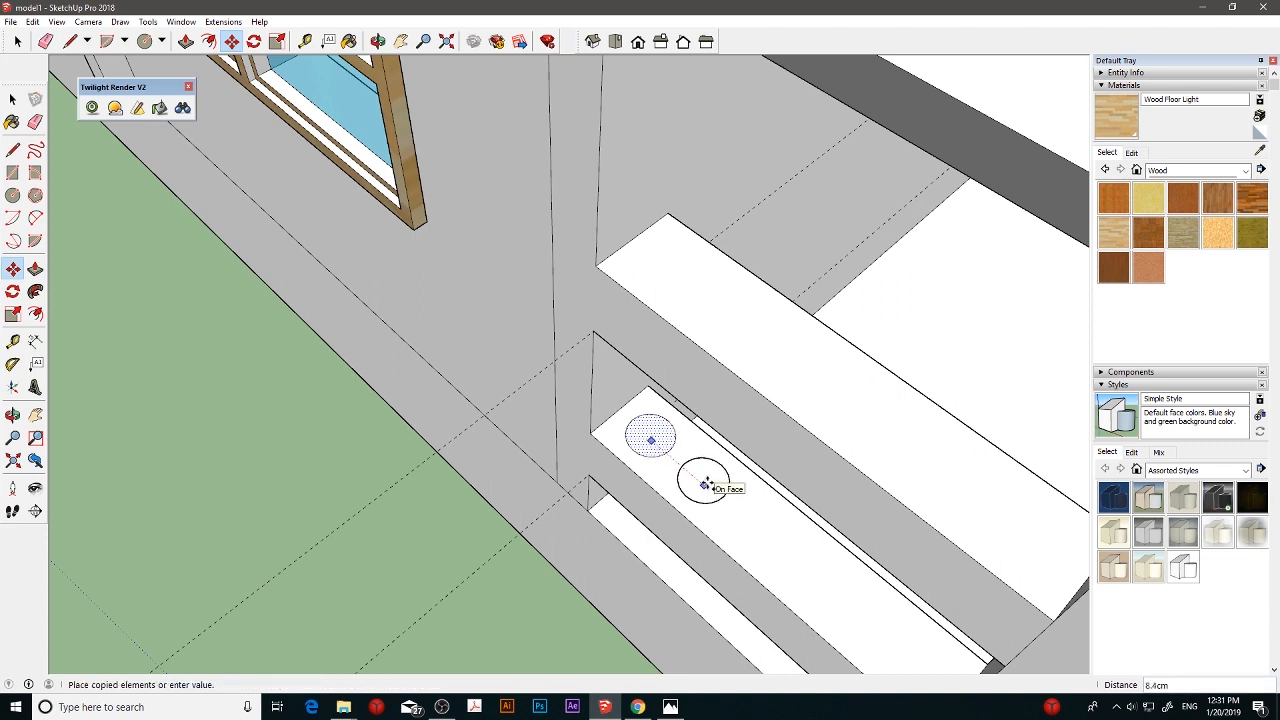
{"action": "left_click", "coordinate": [712, 481]}
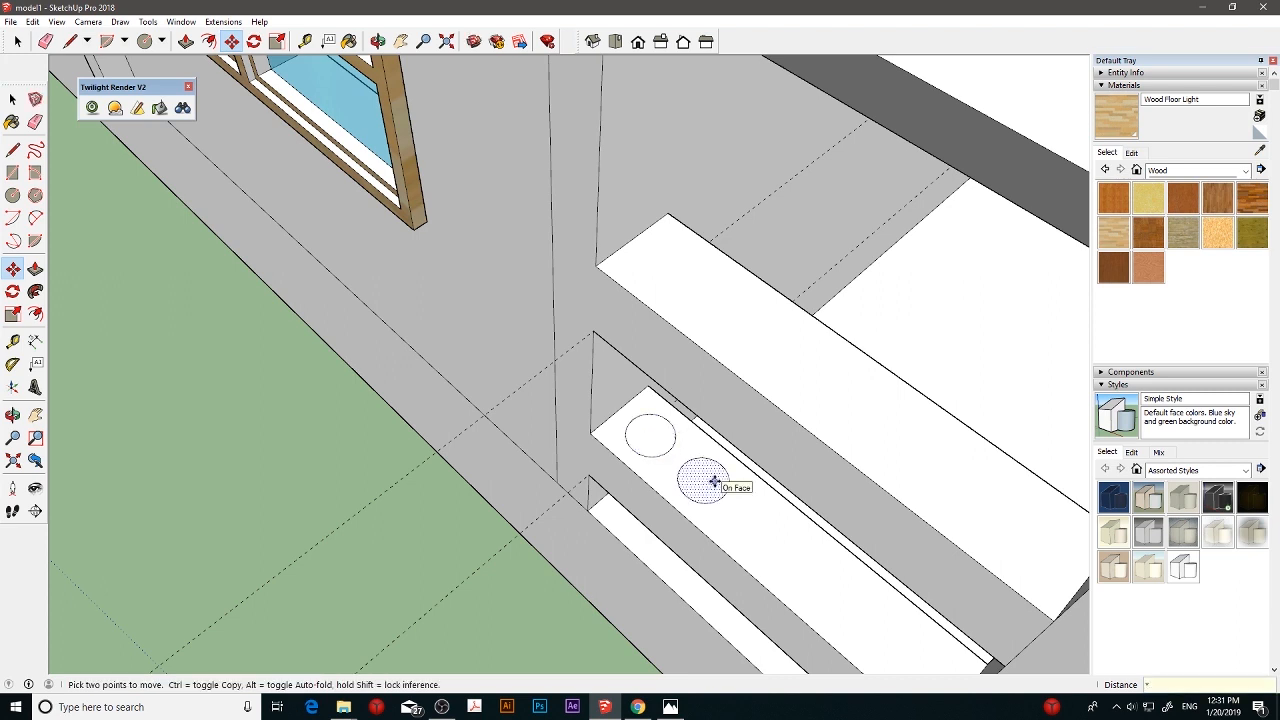
{"action": "type", "text": "*5"}
{"action": "key", "text": "Return"}
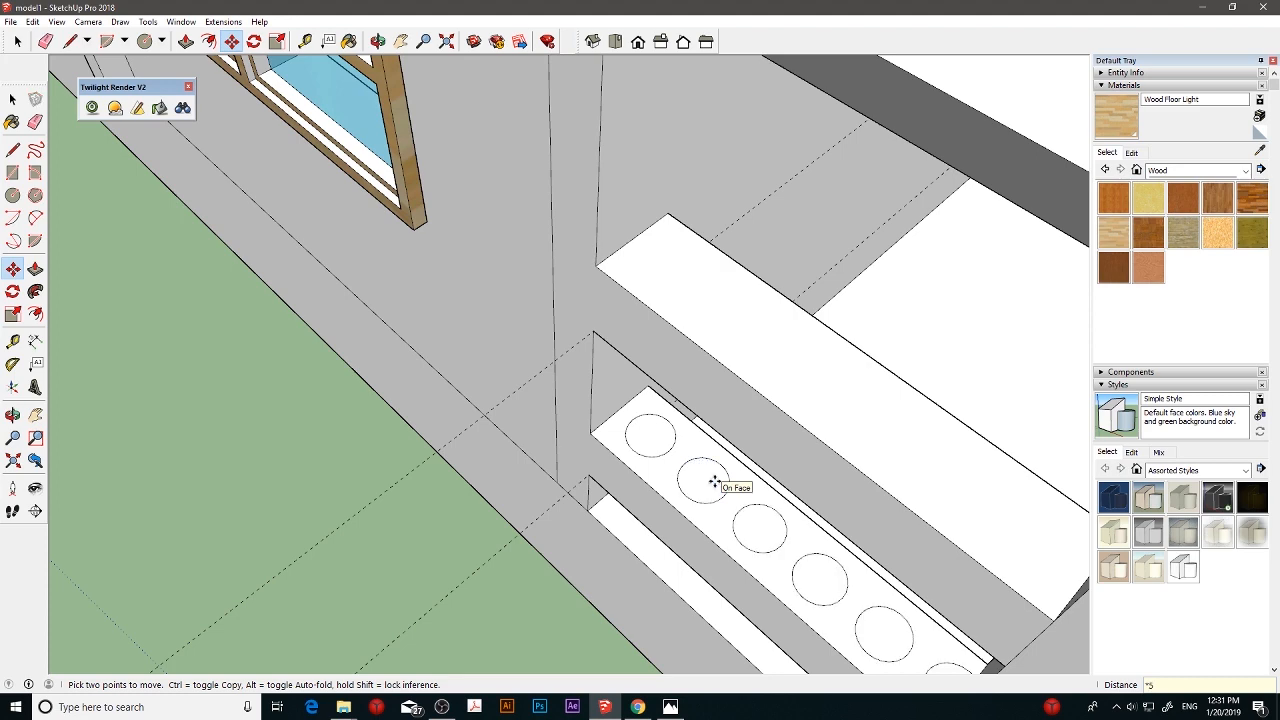
{"action": "scroll", "coordinate": [713, 482], "scroll_direction": "down", "scroll_amount": 3}
{"action": "middle_click_drag", "start_coordinate": [723, 480], "coordinate": [865, 543]}
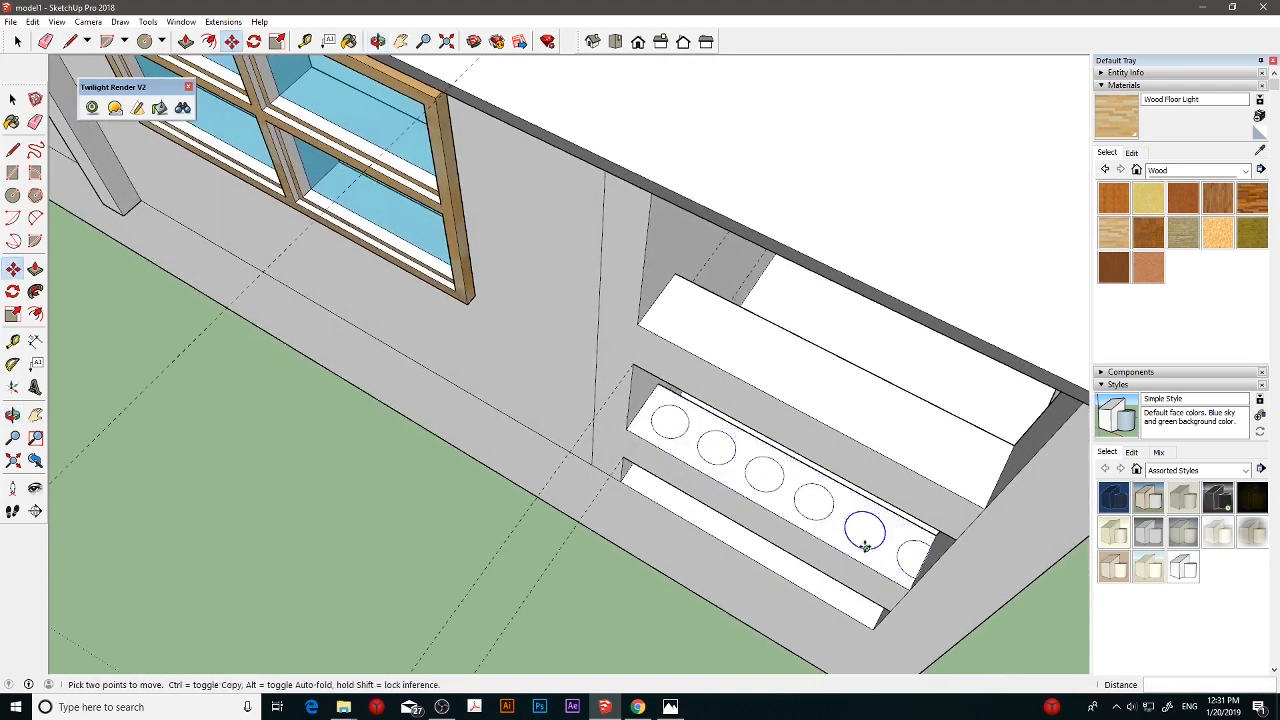
{"action": "key", "text": "ctrl+z"}
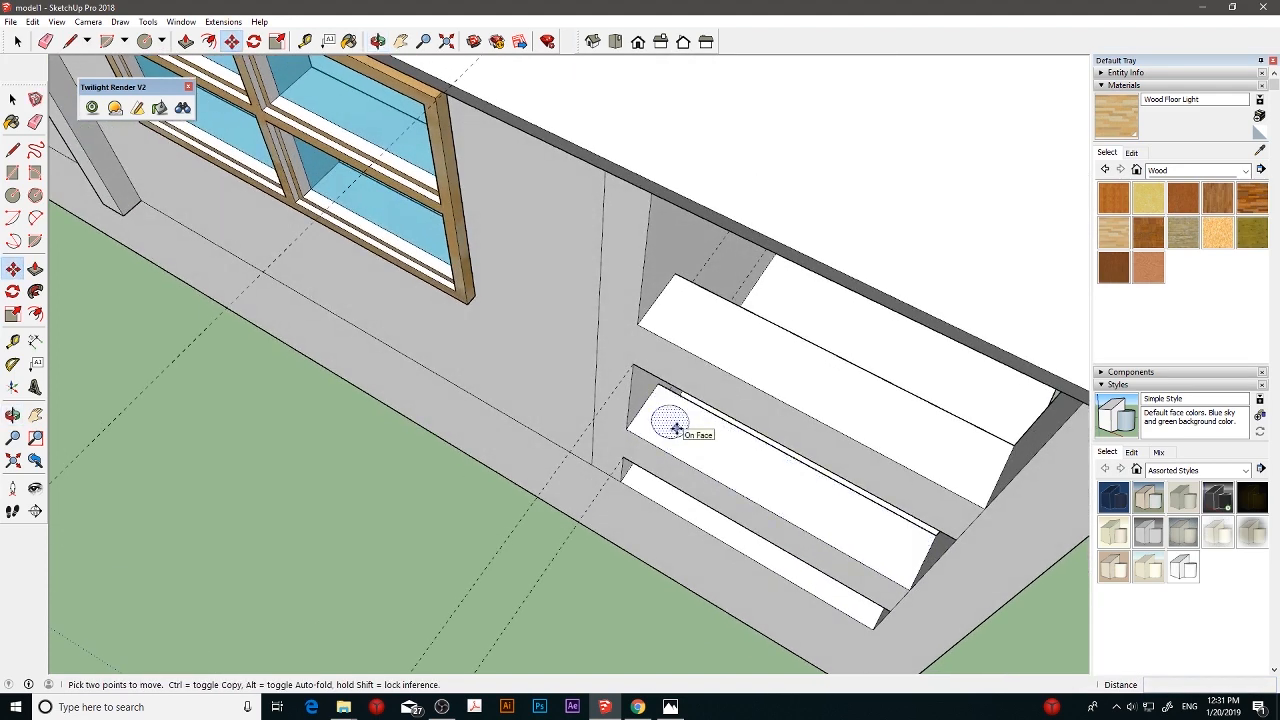
- Copy the circle about 9.4 cm along the lower rail and multiply it into four evenly spaced copies
{"action": "left_click", "coordinate": [676, 428]}
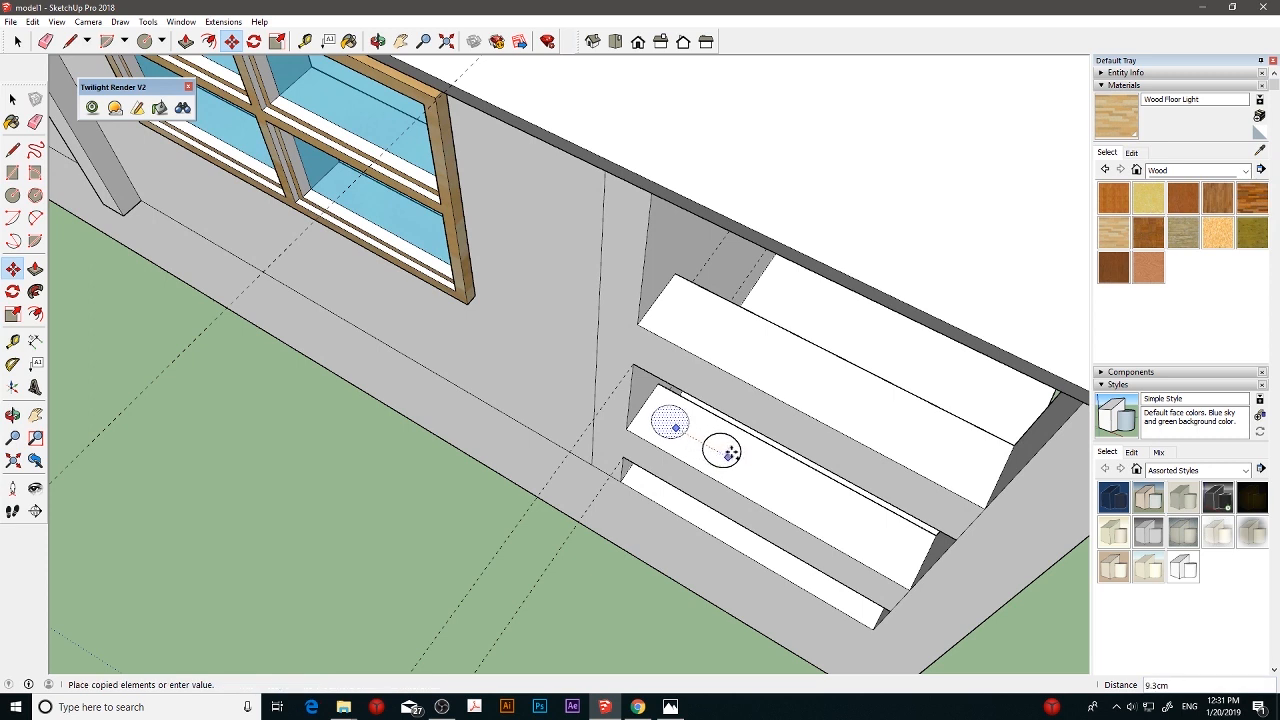
{"action": "left_click", "coordinate": [734, 452]}
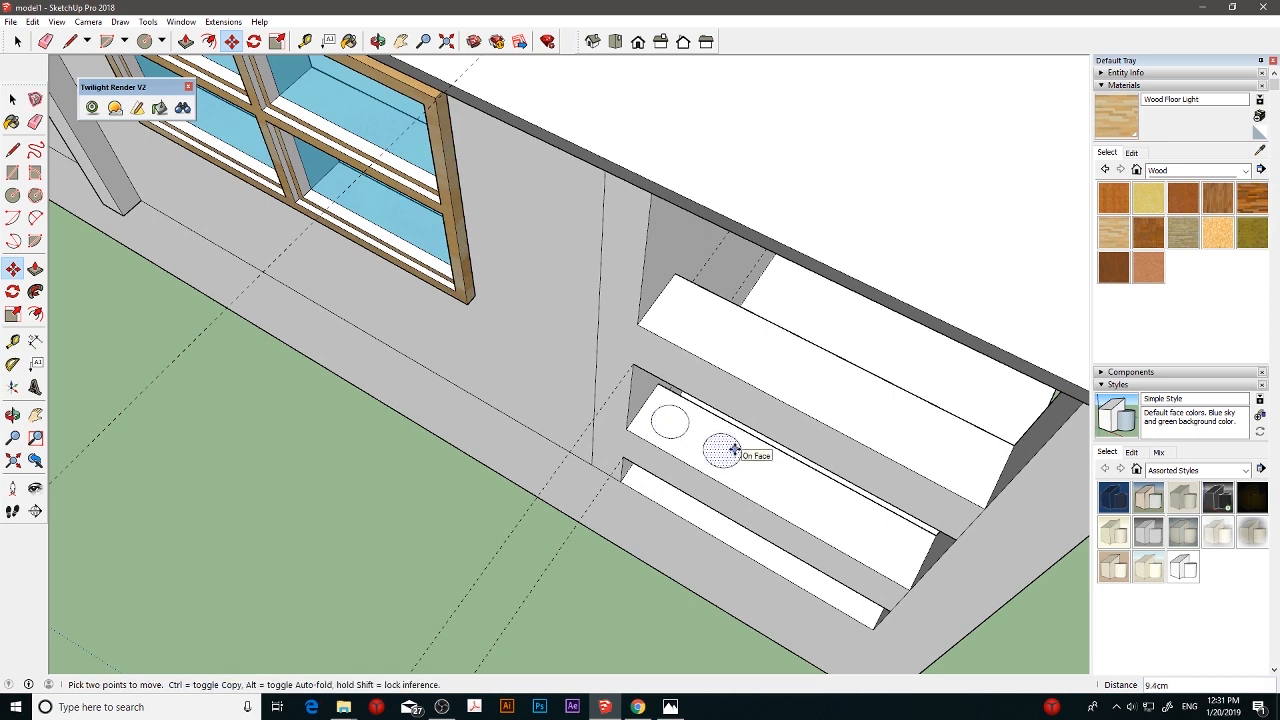
{"action": "key", "text": "Return"}
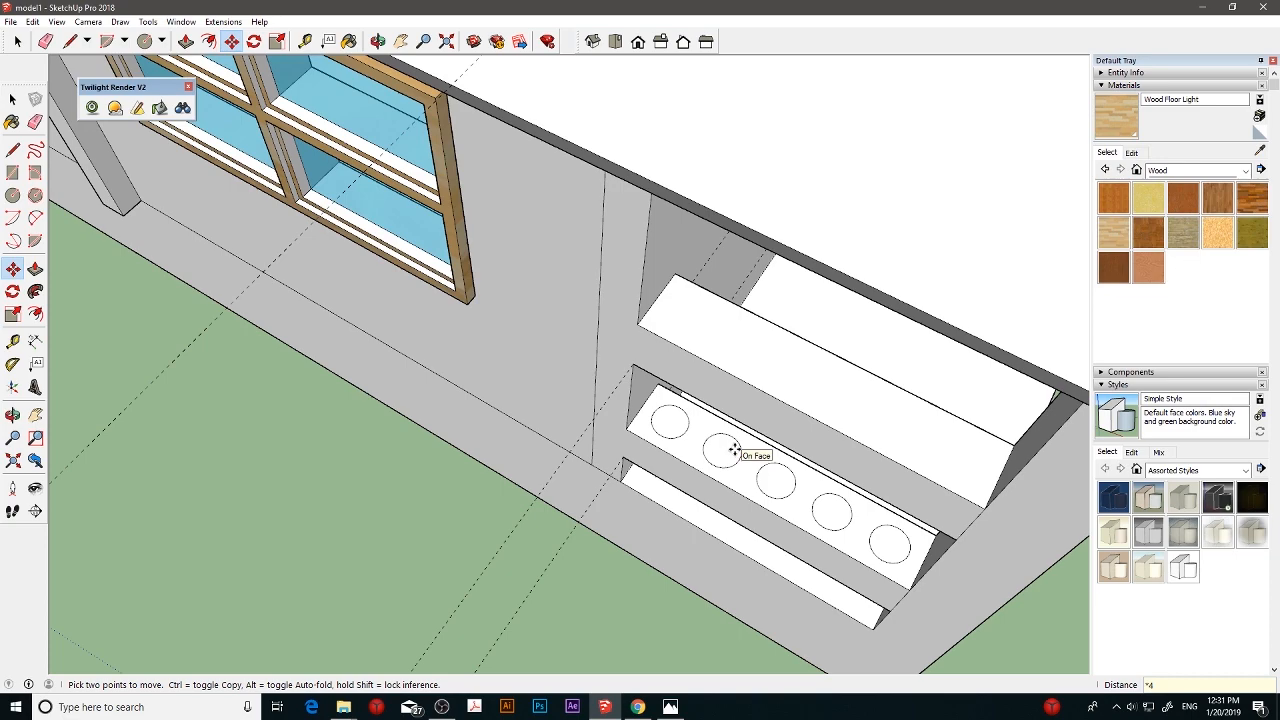
- Measure the vertical gap between the lower rail's top face and the upper rail
{"action": "scroll", "coordinate": [734, 450], "scroll_direction": "up", "scroll_amount": 3}
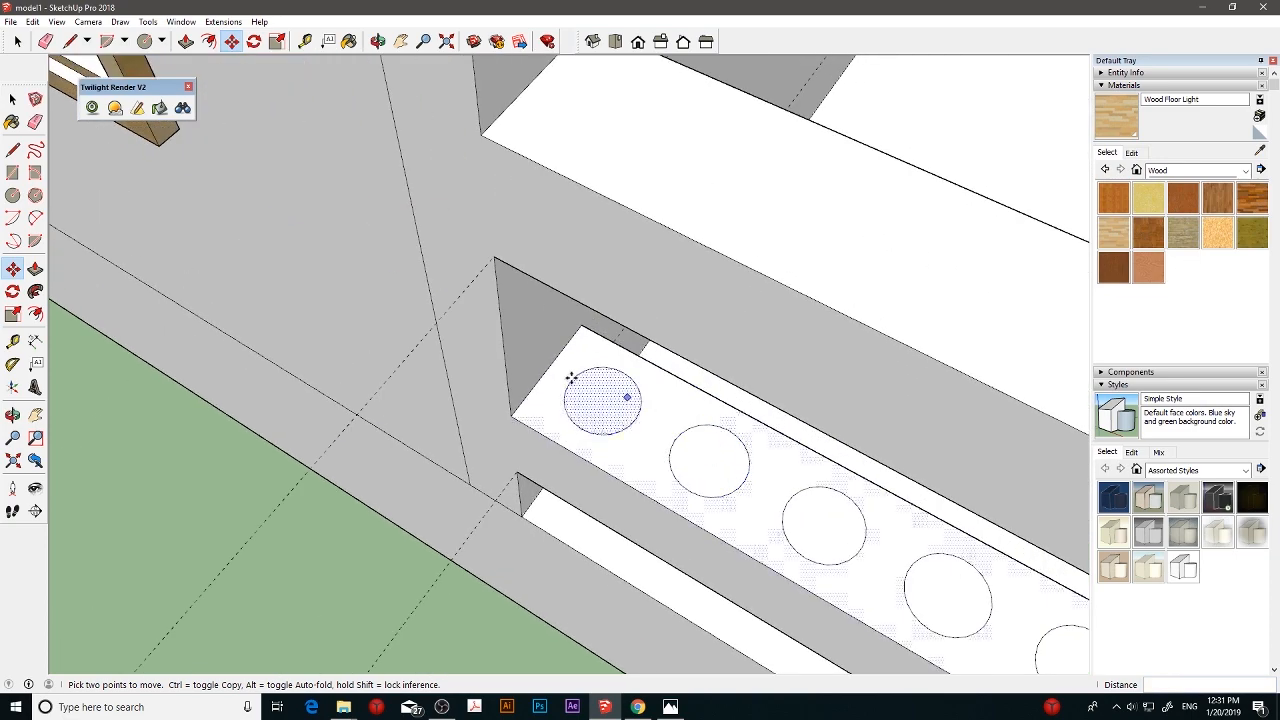
{"action": "middle_click_drag", "start_coordinate": [617, 406], "coordinate": [553, 352]}
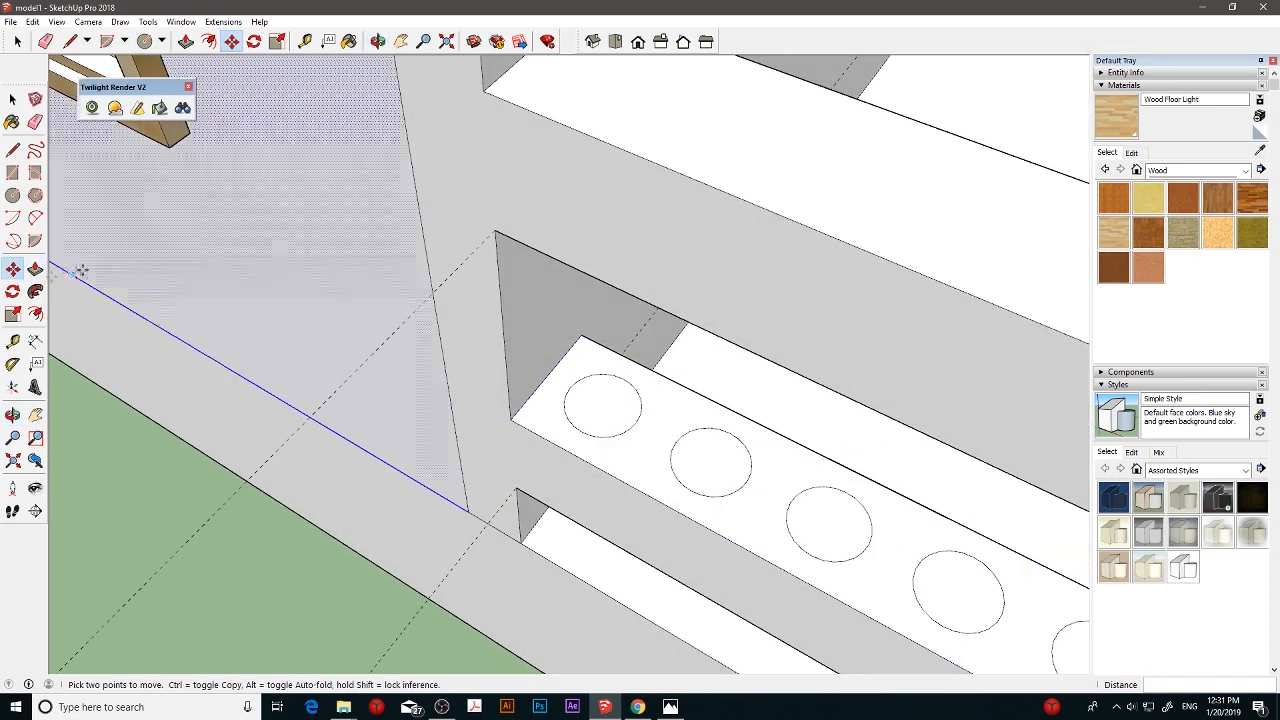
{"action": "left_click", "coordinate": [12, 341]}
{"action": "middle_click_drag", "start_coordinate": [737, 320], "coordinate": [603, 346]}
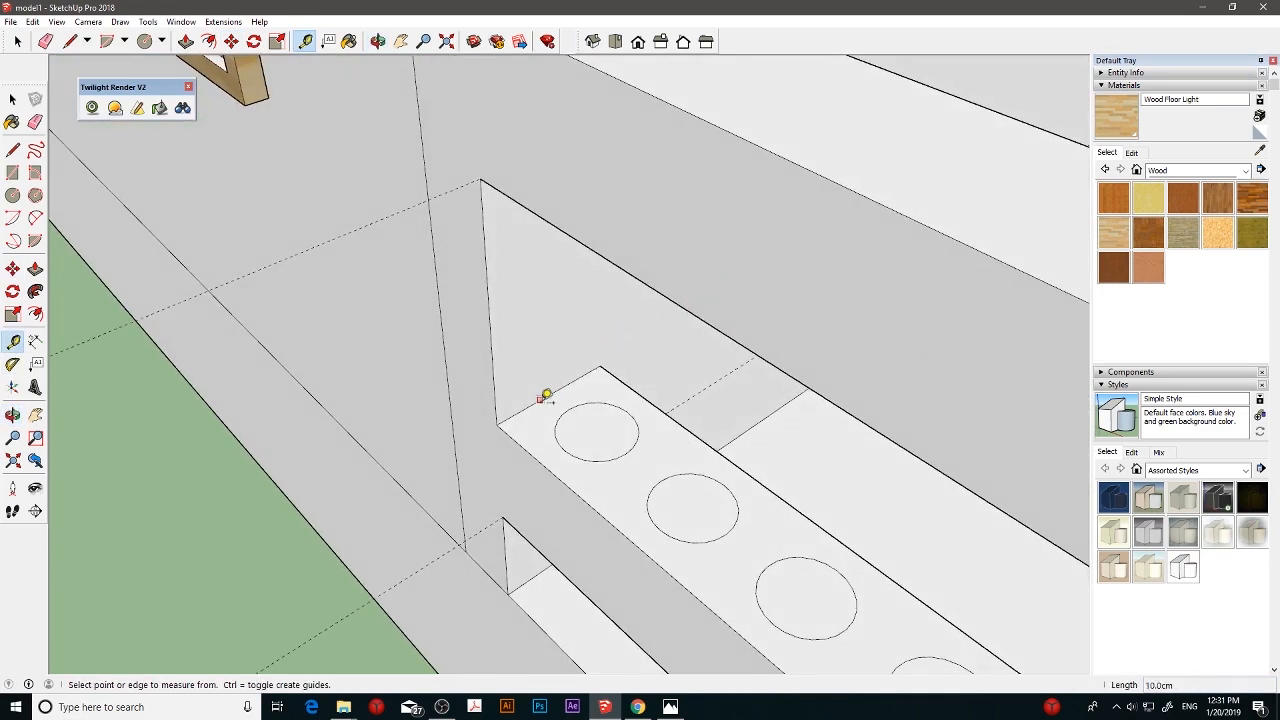
{"action": "middle_click_drag", "start_coordinate": [545, 396], "coordinate": [590, 350]}
{"action": "left_click", "coordinate": [541, 412]}
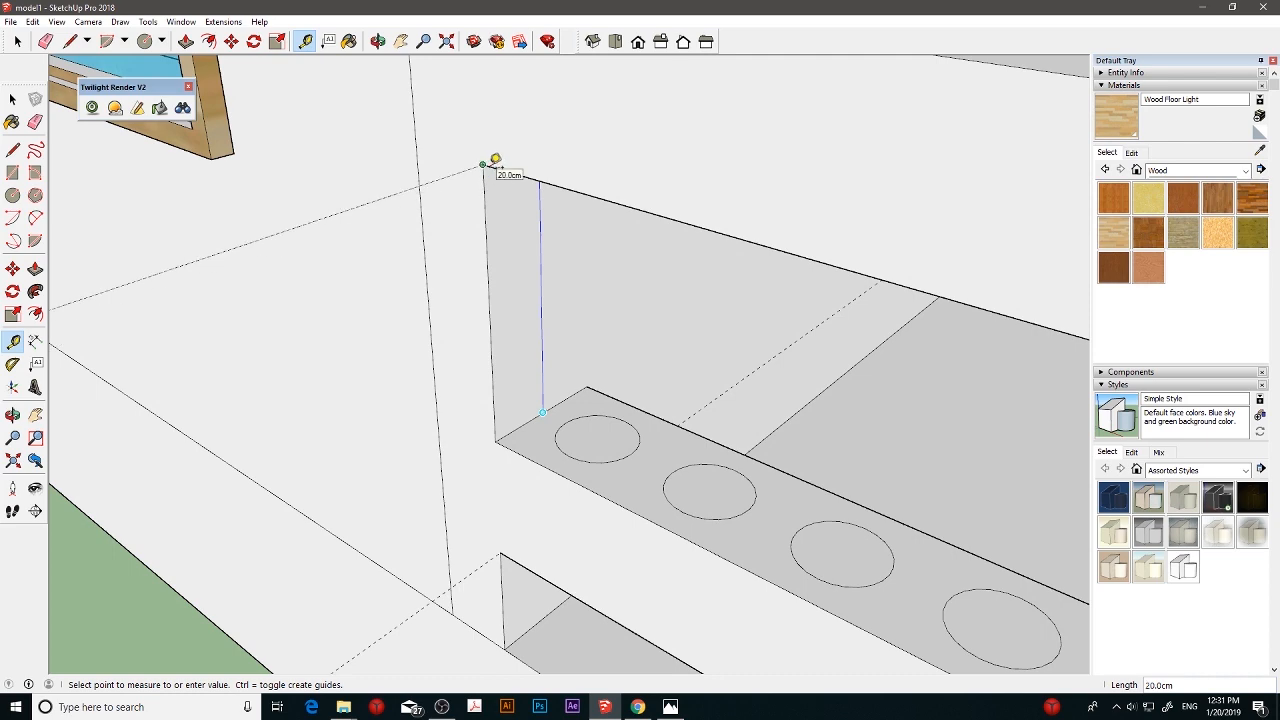
{"action": "left_click", "coordinate": [11, 100]}
- Extrude the three circles nearest the porch wall 20 cm each up to the underside of the upper rail
{"action": "left_click", "coordinate": [35, 269]}
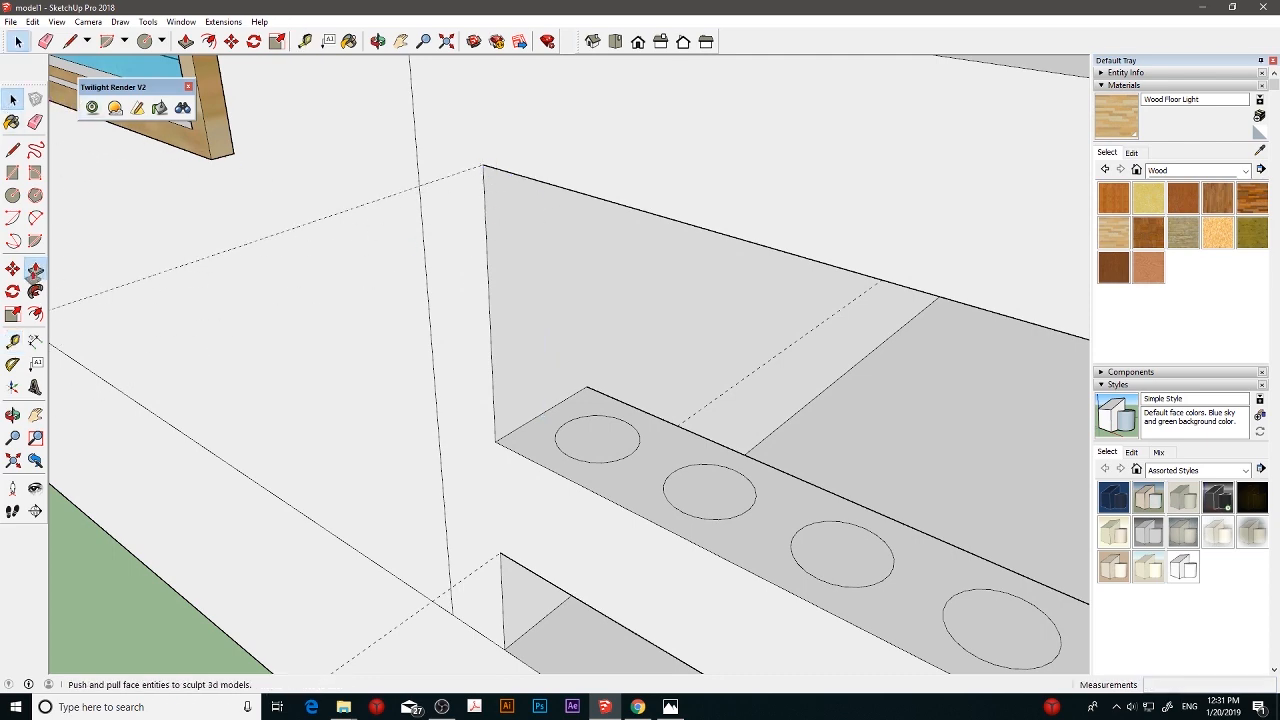
{"action": "left_click_drag", "start_coordinate": [608, 434], "coordinate": [609, 388]}
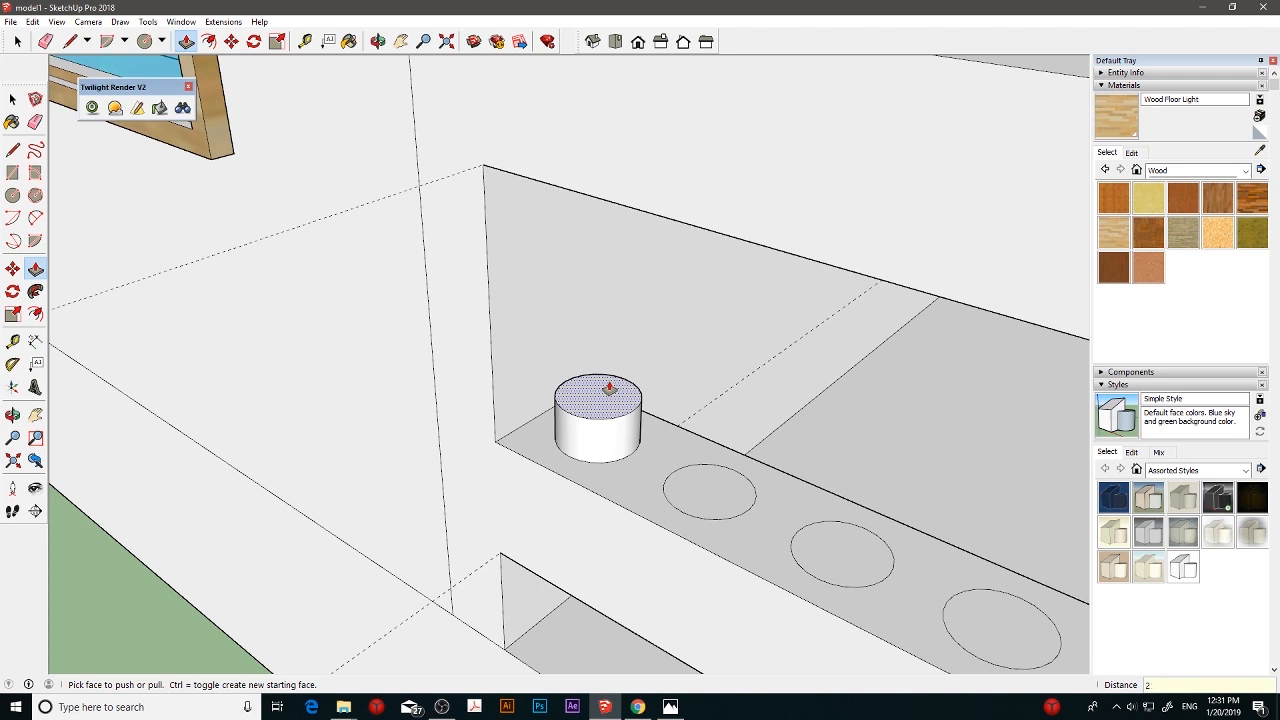
{"action": "type", "text": "2.0"}
{"action": "key", "text": "Return"}
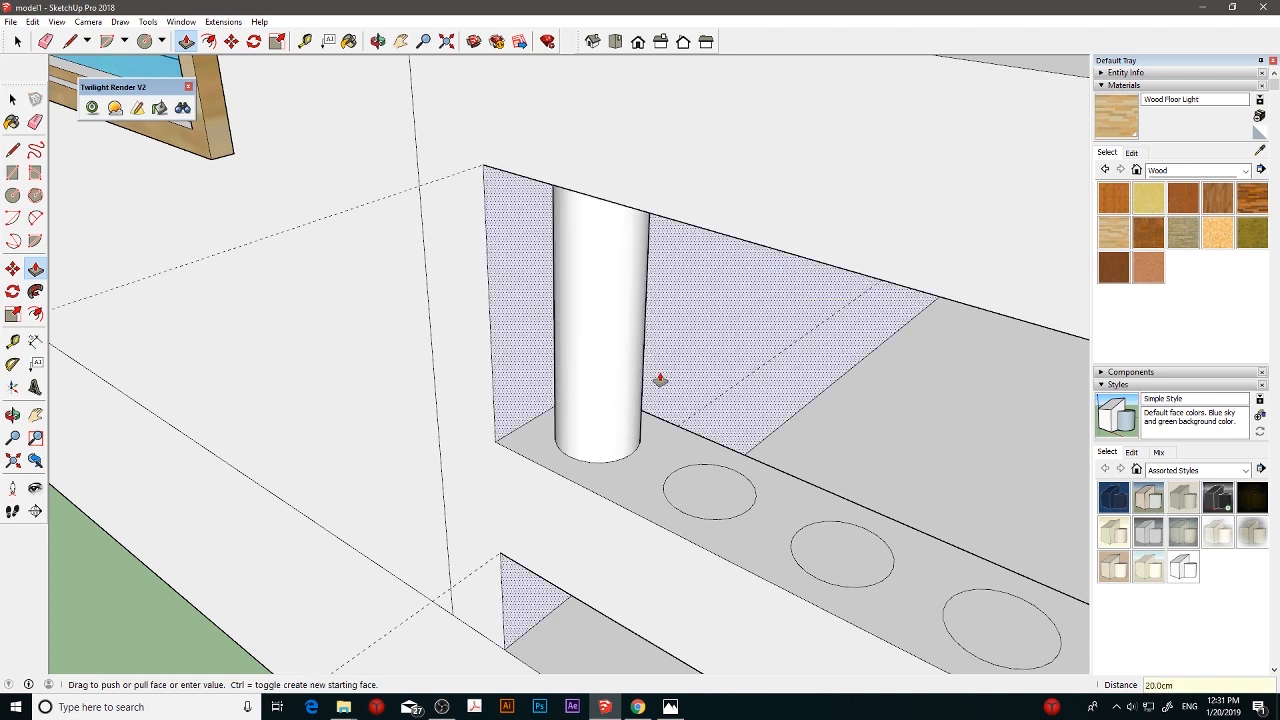
{"action": "left_click_drag", "start_coordinate": [711, 492], "coordinate": [713, 466]}
{"action": "type", "text": "20"}
{"action": "key", "text": "Return"}
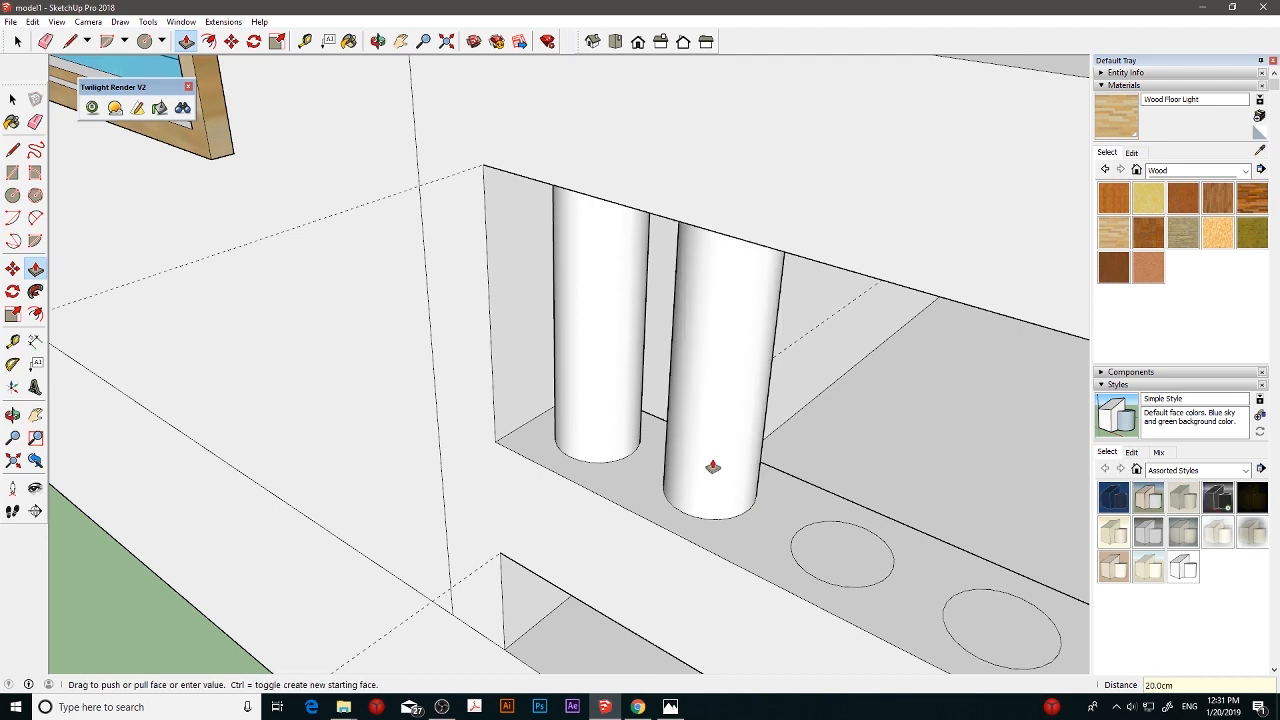
{"action": "left_click_drag", "start_coordinate": [834, 545], "coordinate": [866, 520]}
{"action": "type", "text": "2"}
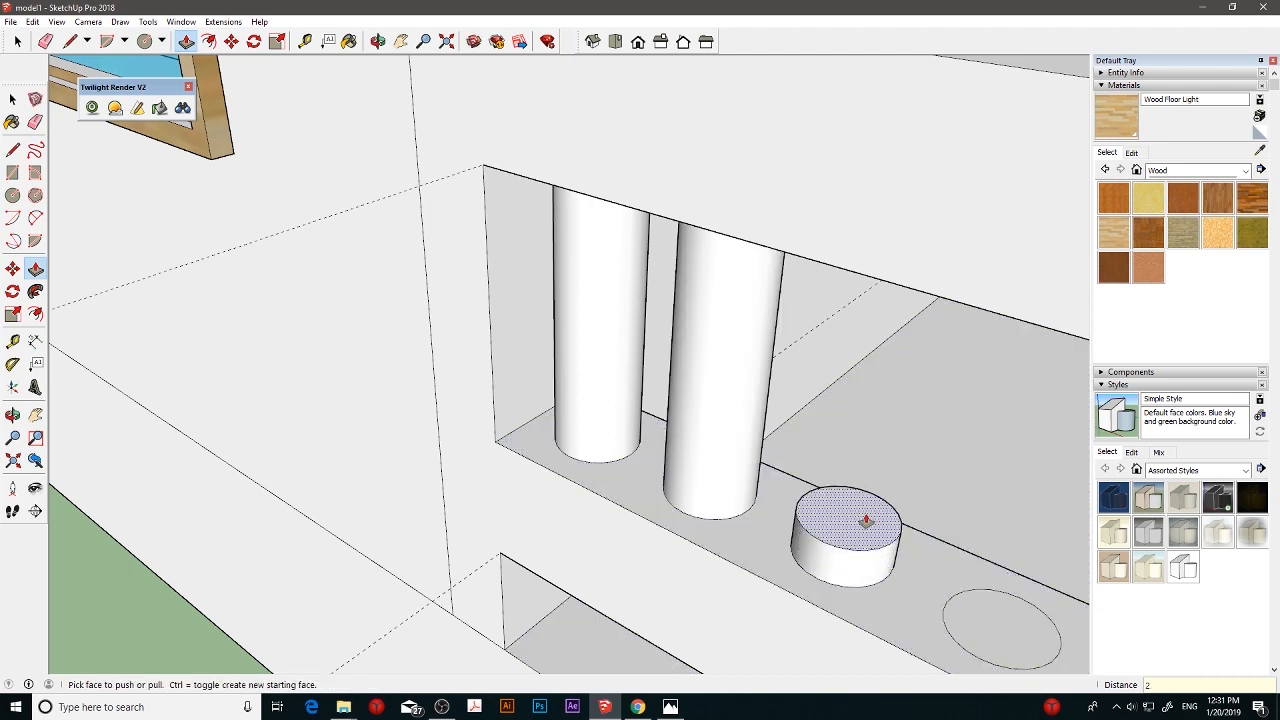
{"action": "type", "text": "0"}
{"action": "key", "text": "Return"}
- Extrude the remaining two circles on the lower rail 20 cm each up to the underside of the upper rail
{"action": "scroll", "coordinate": [866, 520], "scroll_direction": "down", "scroll_amount": 5}
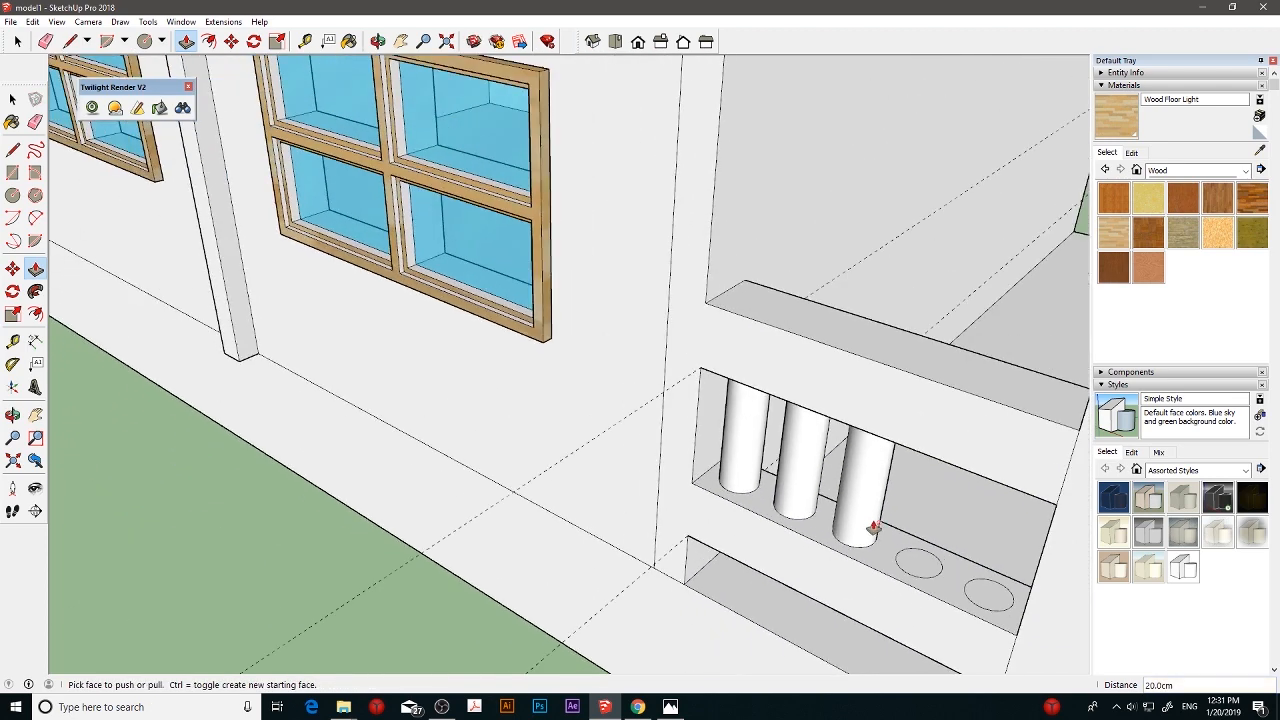
{"action": "mouse_move", "coordinate": [917, 563]}
{"action": "left_mouse_down"}
{"action": "mouse_move", "coordinate": [920, 549]}
{"action": "mouse_move", "coordinate": [934, 555]}
{"action": "left_mouse_up"}
{"action": "type", "text": "2"}
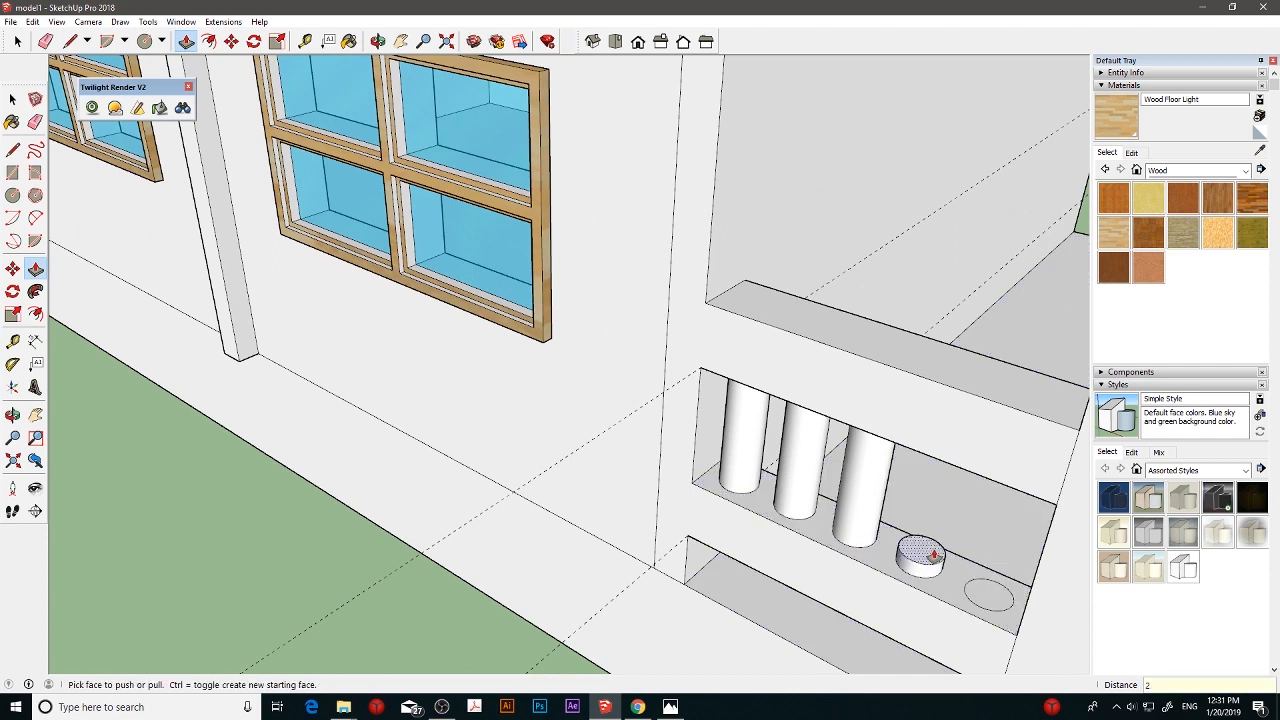
{"action": "type", "text": "0"}
{"action": "key", "text": "Return"}
{"action": "left_click_drag", "start_coordinate": [988, 592], "coordinate": [993, 571]}
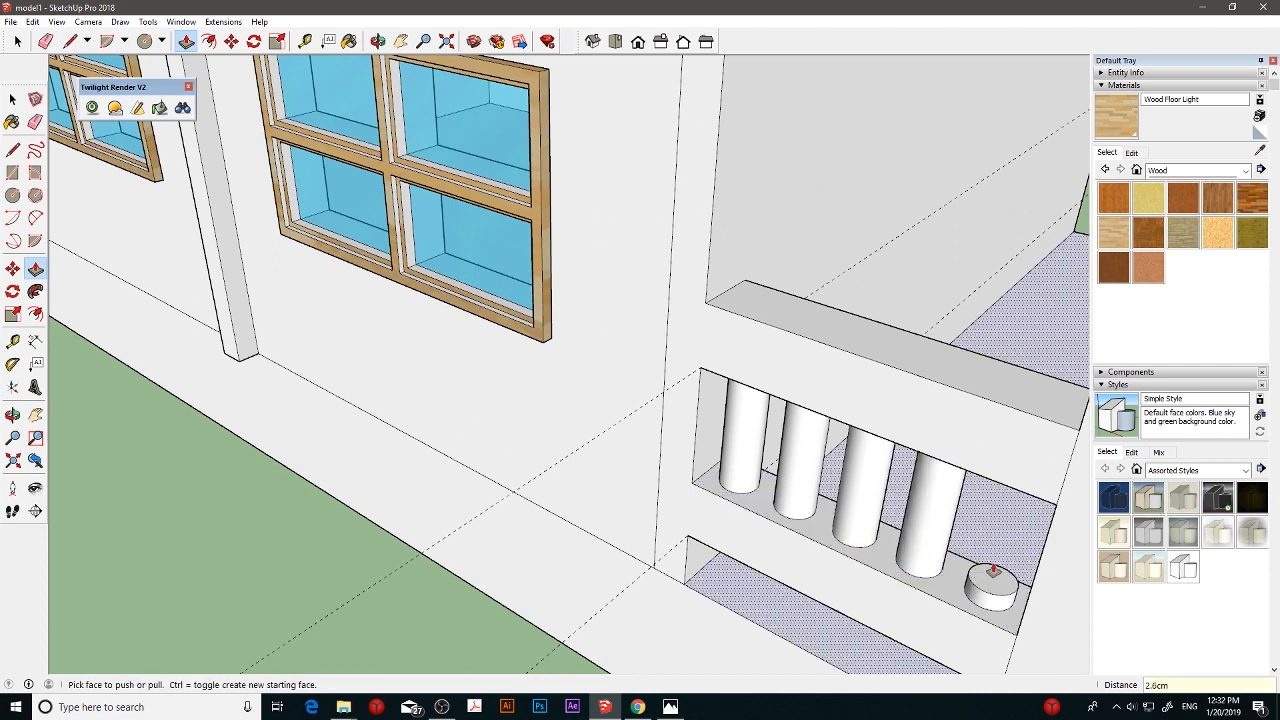
{"action": "type", "text": "20"}
{"action": "key", "text": "Return"}
{"action": "scroll", "coordinate": [993, 571], "scroll_direction": "down", "scroll_amount": 4}
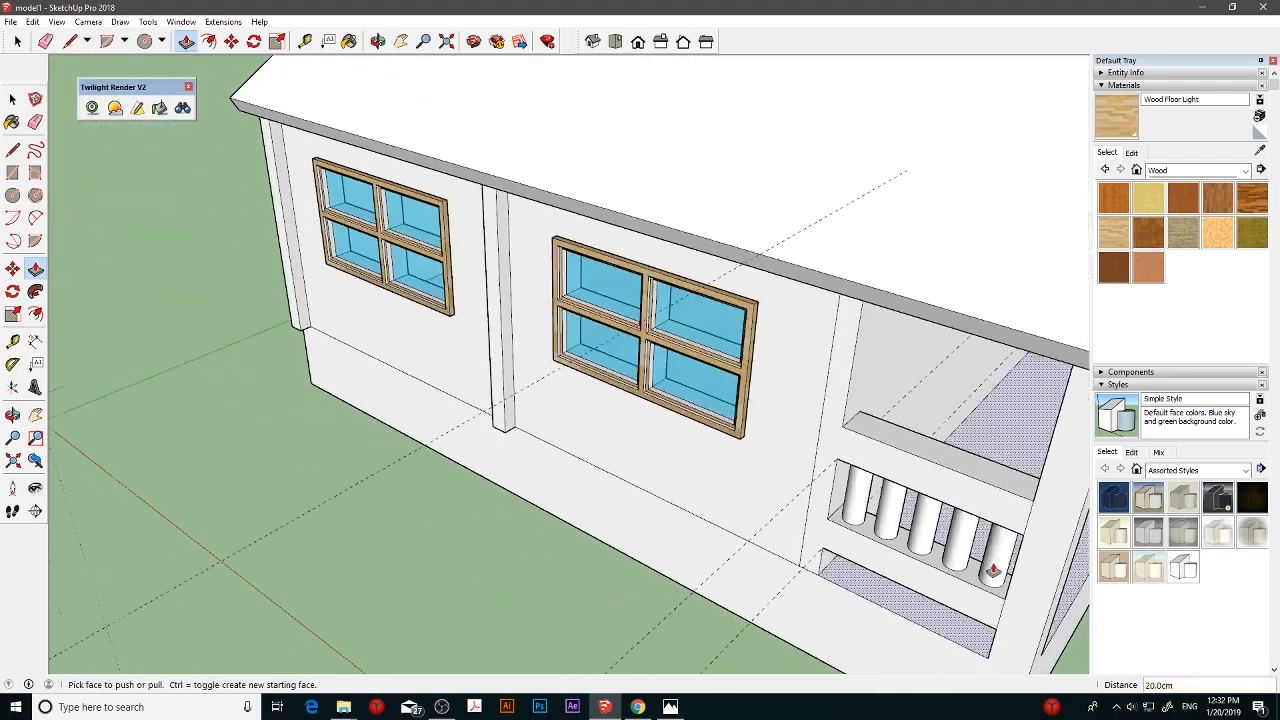
- Draw a 10 × 10 cm square on the porch floor at the front edge, beginning at the corner of the top entrance step
{"action": "middle_click_drag", "start_coordinate": [992, 571], "coordinate": [972, 541]}
{"action": "scroll", "coordinate": [872, 517], "scroll_direction": "down", "scroll_amount": 2}
{"action": "scroll", "coordinate": [872, 507], "scroll_direction": "down", "scroll_amount": 2}
{"action": "left_click_drag", "start_coordinate": [972, 541], "coordinate": [782, 474]}
{"action": "middle_click_drag", "start_coordinate": [789, 478], "coordinate": [732, 455]}
{"action": "scroll", "coordinate": [732, 456], "scroll_direction": "up", "scroll_amount": 3}
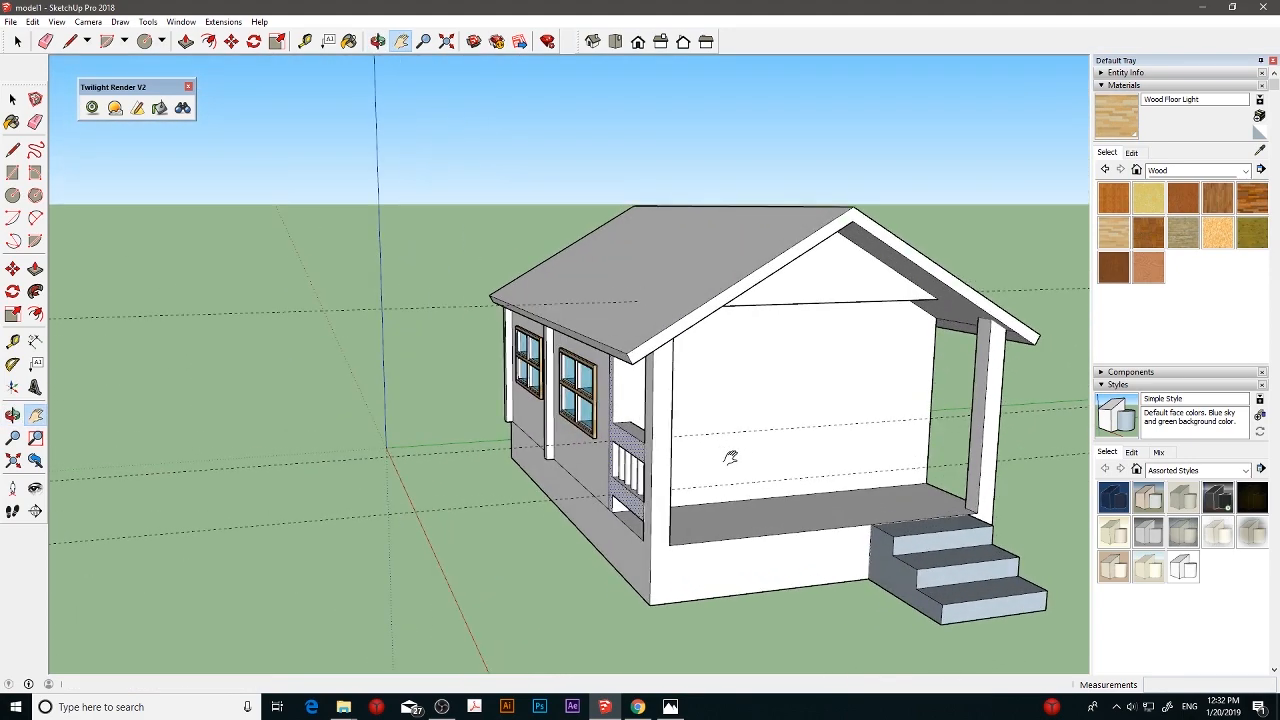
{"action": "middle_click_drag", "start_coordinate": [815, 471], "coordinate": [766, 571]}
{"action": "scroll", "coordinate": [839, 519], "scroll_direction": "down", "scroll_amount": 1}
{"action": "scroll", "coordinate": [839, 519], "scroll_direction": "up", "scroll_amount": 3}
{"action": "scroll", "coordinate": [720, 477], "scroll_direction": "down", "scroll_amount": 3}
{"action": "scroll", "coordinate": [758, 545], "scroll_direction": "up", "scroll_amount": 5}
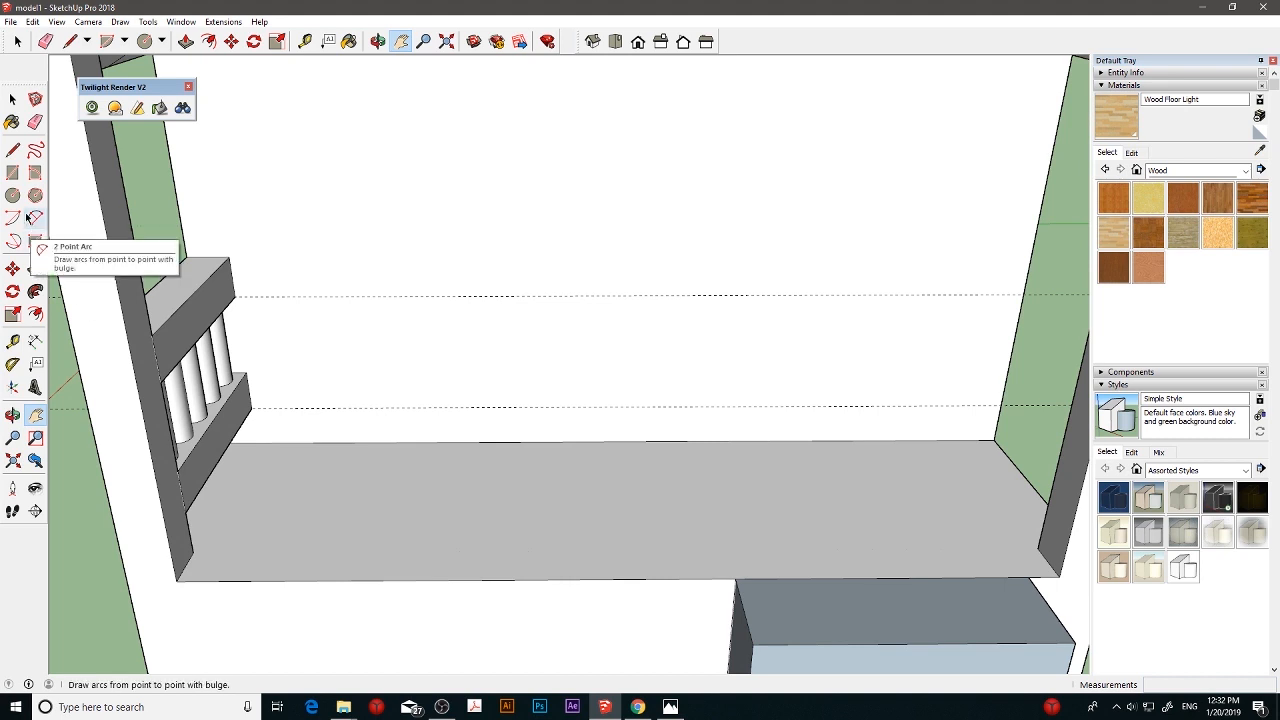
{"action": "left_click", "coordinate": [13, 173]}
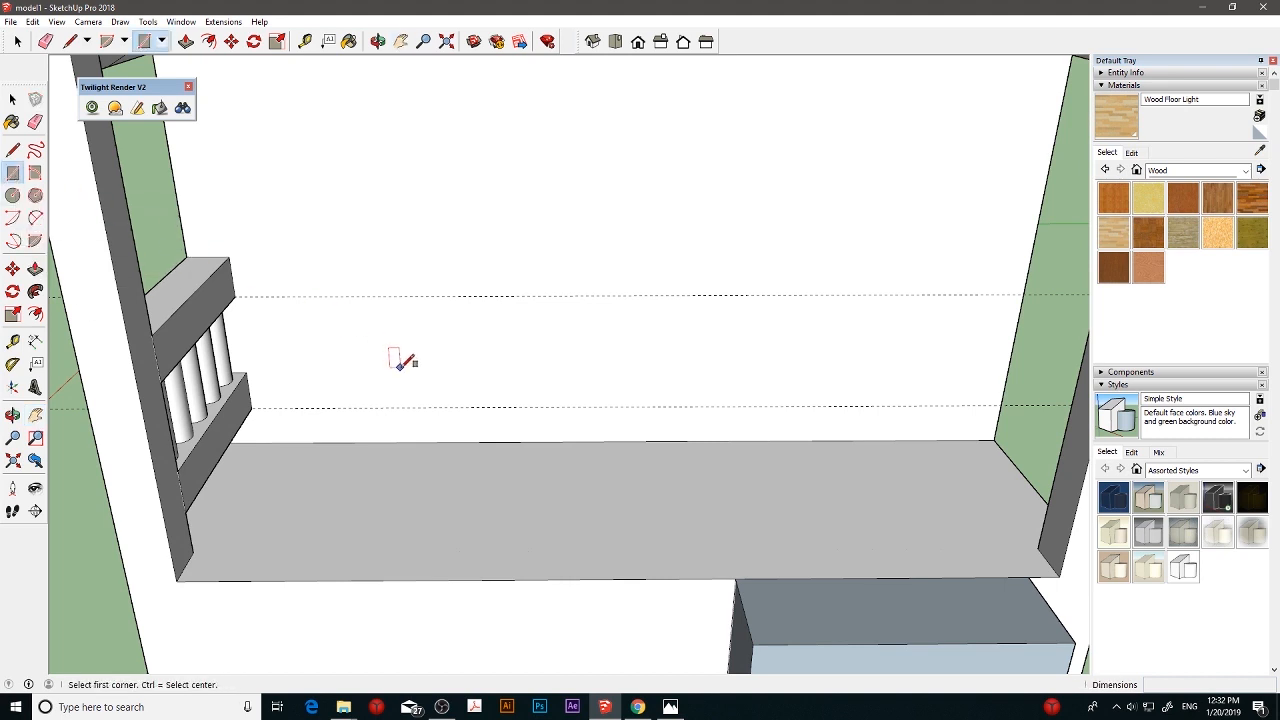
{"action": "left_click", "coordinate": [738, 578]}
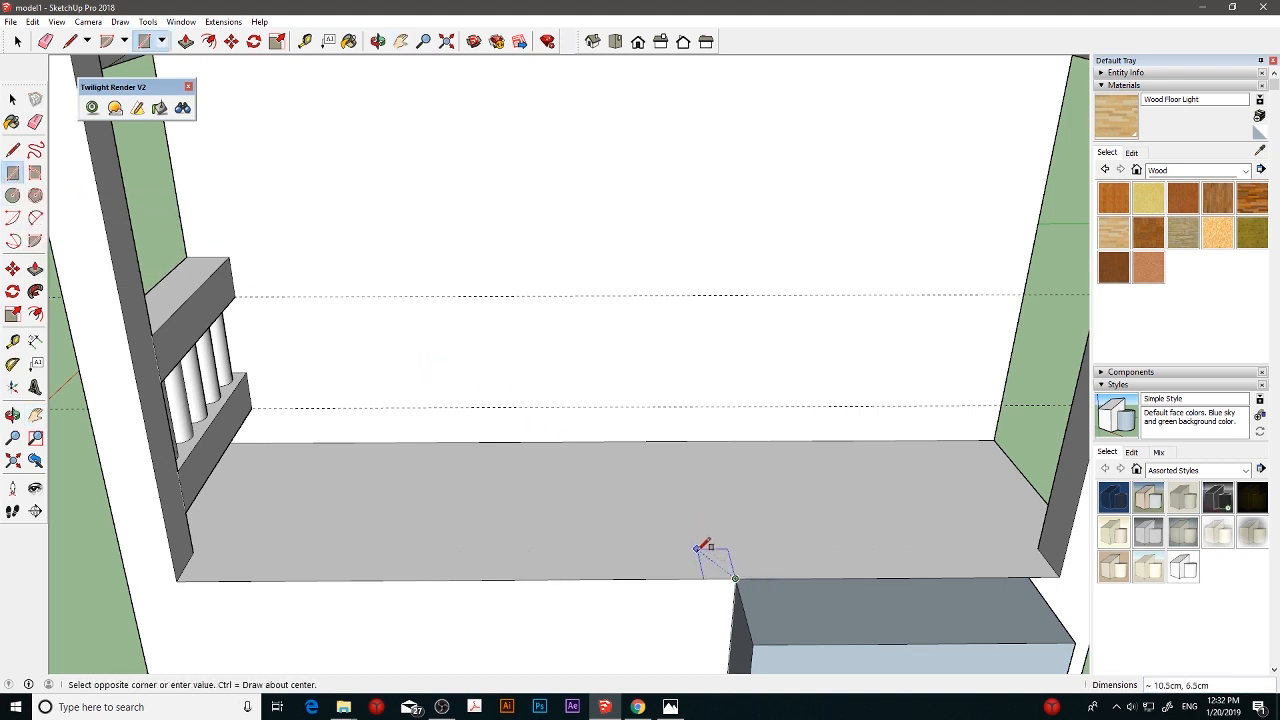
{"action": "left_click", "coordinate": [703, 545]}
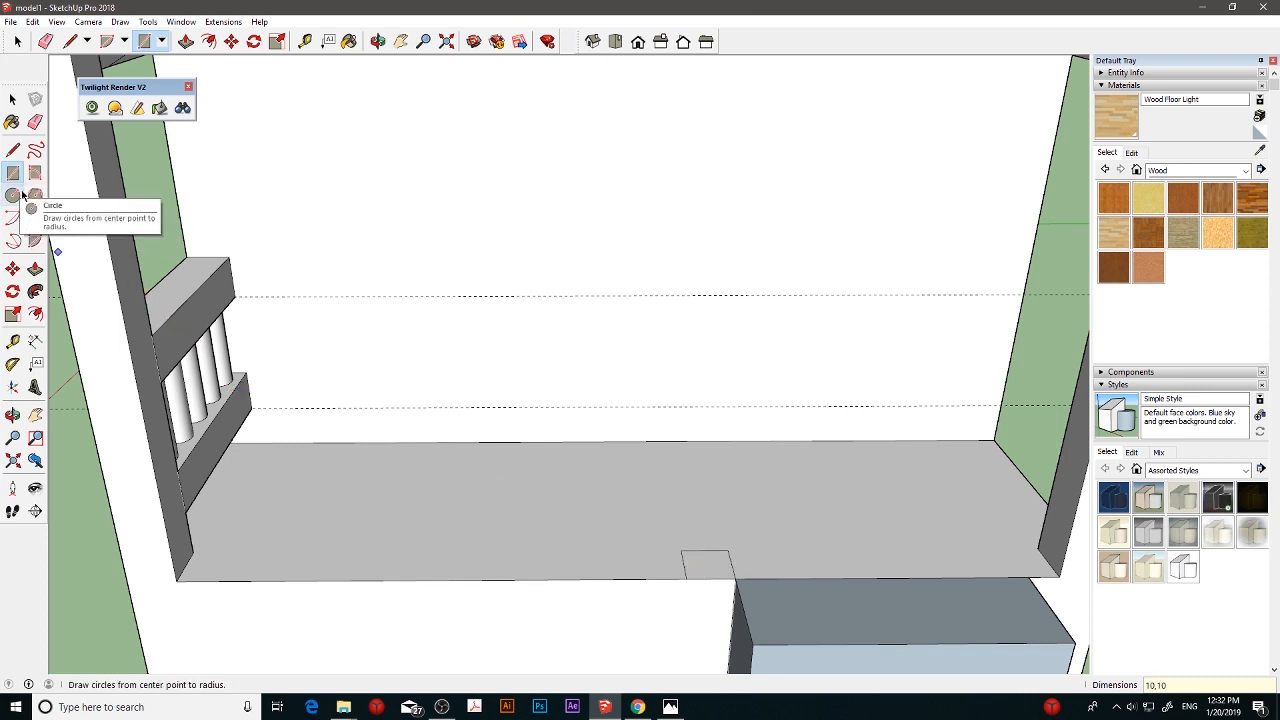
{"action": "middle_click_drag", "start_coordinate": [206, 277], "coordinate": [162, 319]}
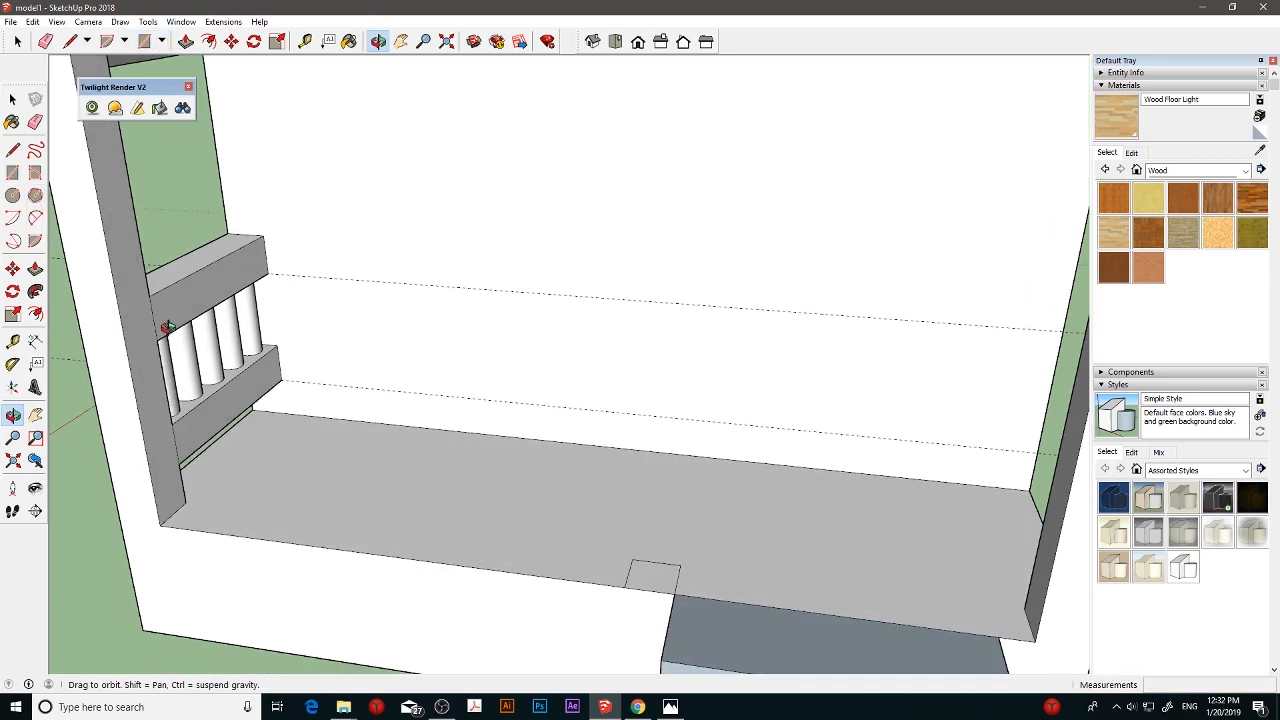
{"action": "left_click", "coordinate": [12, 341]}
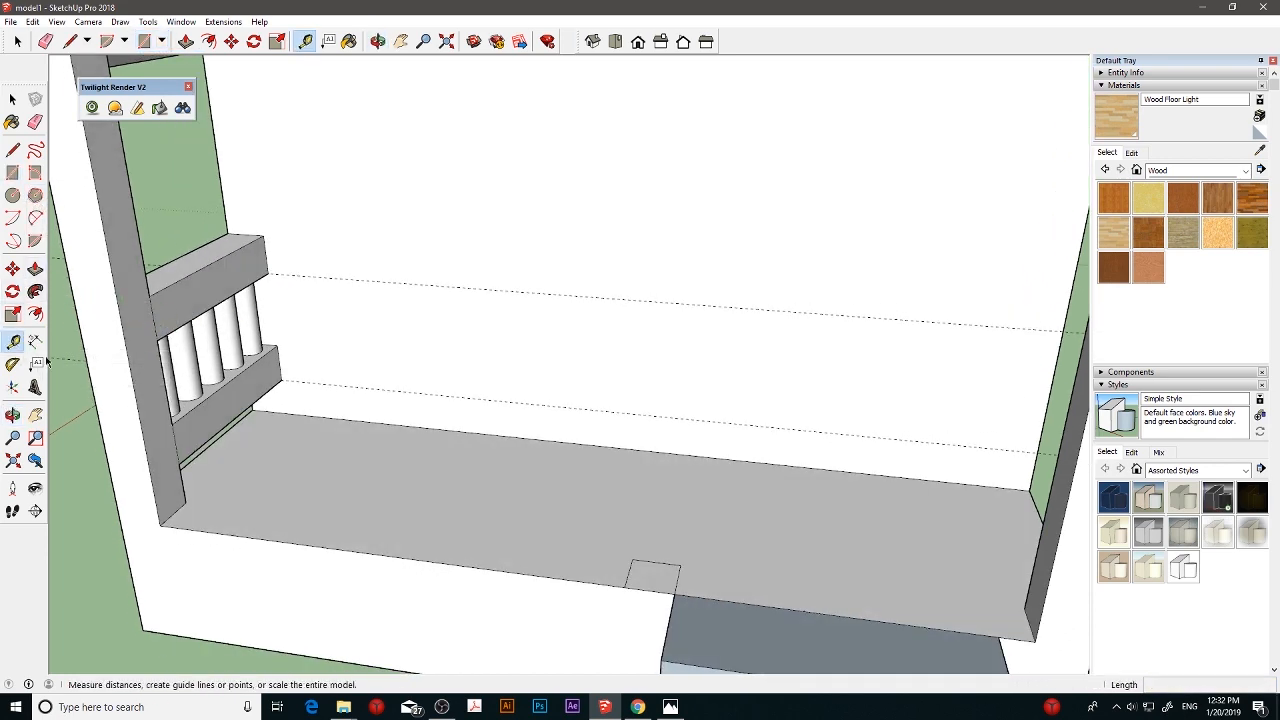
{"action": "left_click", "coordinate": [172, 514]}
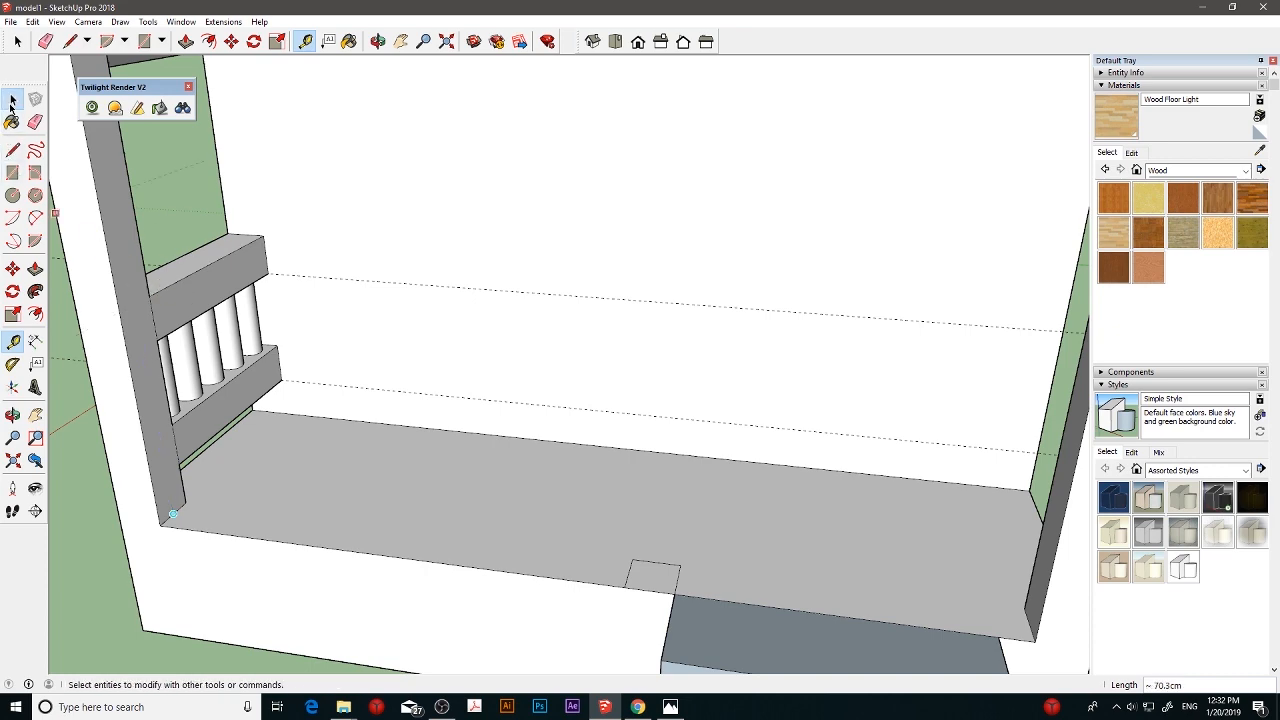
- Extrude the square beside the entrance steps 50 cm upward into a short railing post
{"action": "left_click", "coordinate": [35, 268]}
{"action": "left_click", "coordinate": [651, 576]}
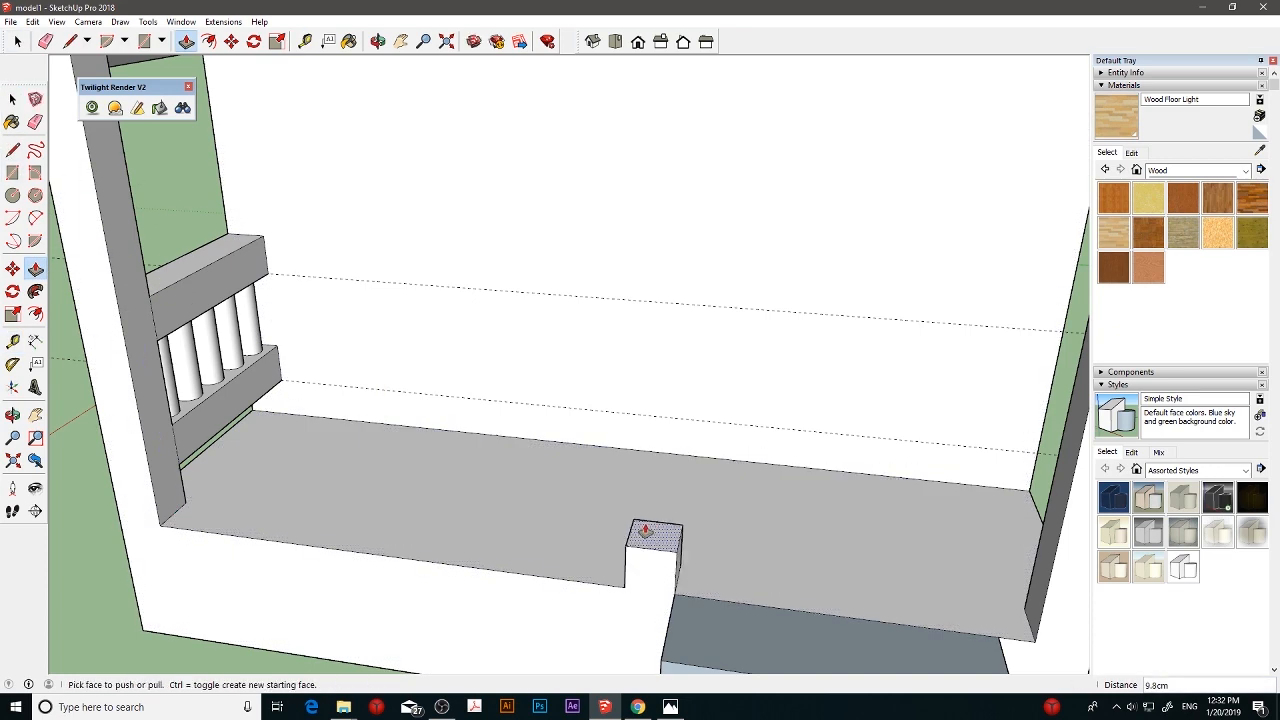
{"action": "key", "text": "Return"}
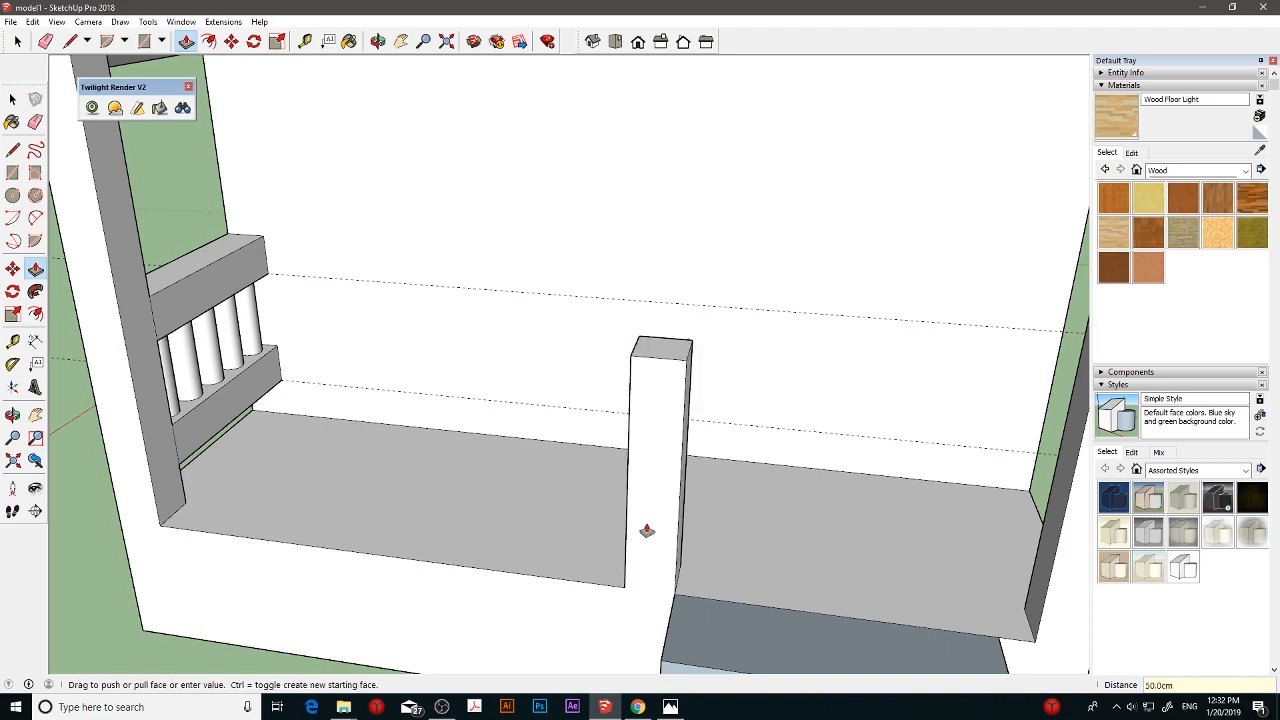
- Create a protractor guide at 0° along the lower rail's bottom edge, extended across the side of the corner post
{"action": "middle_click_drag", "start_coordinate": [297, 406], "coordinate": [257, 349]}
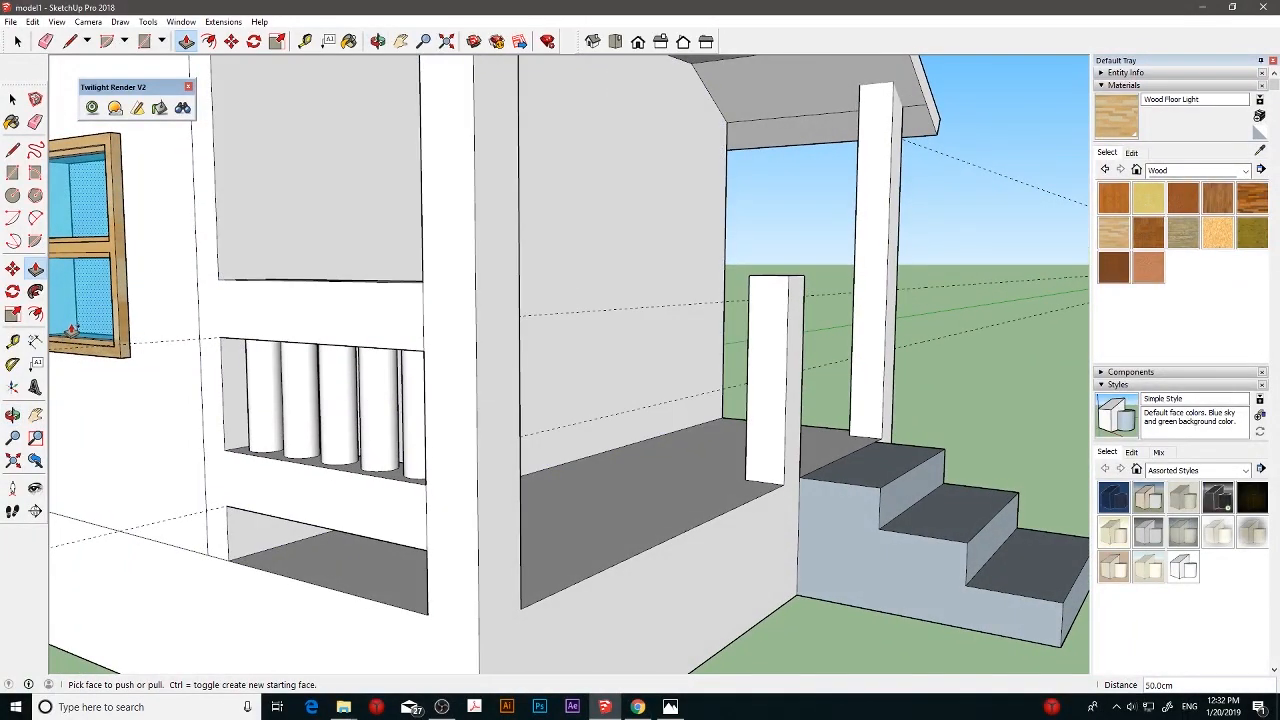
{"action": "middle_click_drag", "start_coordinate": [486, 374], "coordinate": [554, 410]}
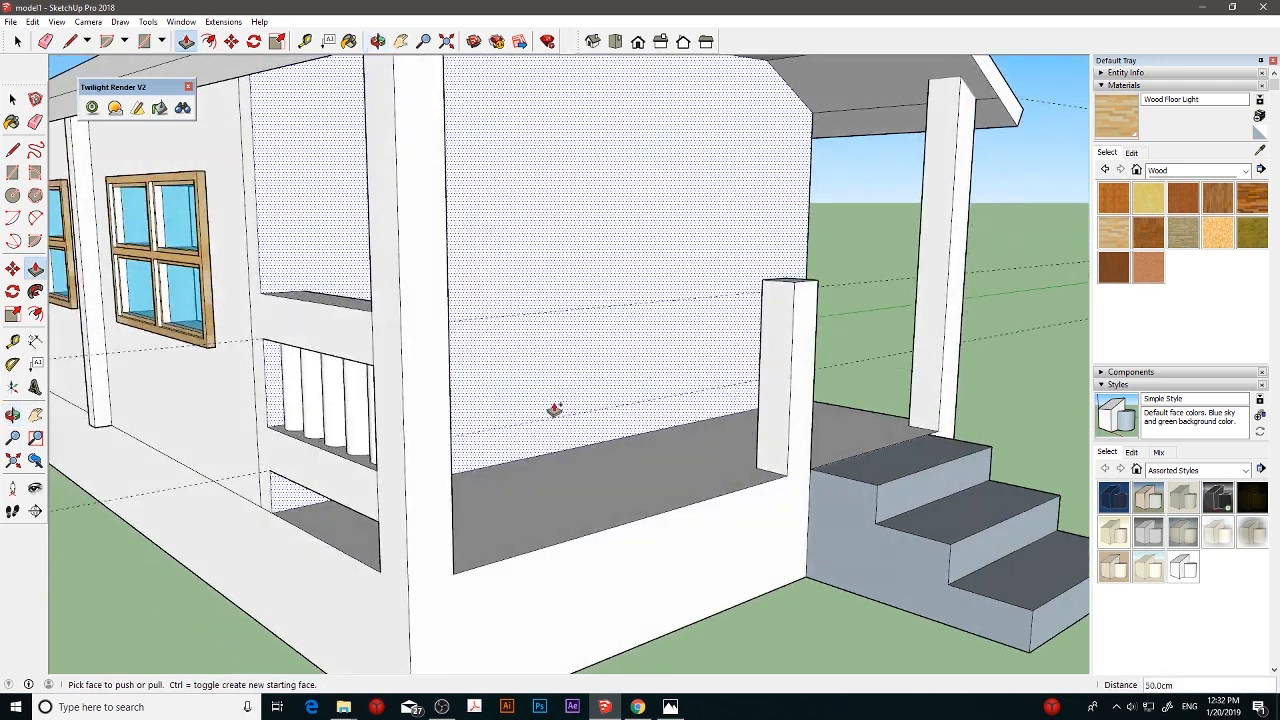
{"action": "scroll", "coordinate": [555, 404], "scroll_direction": "down", "scroll_amount": 1}
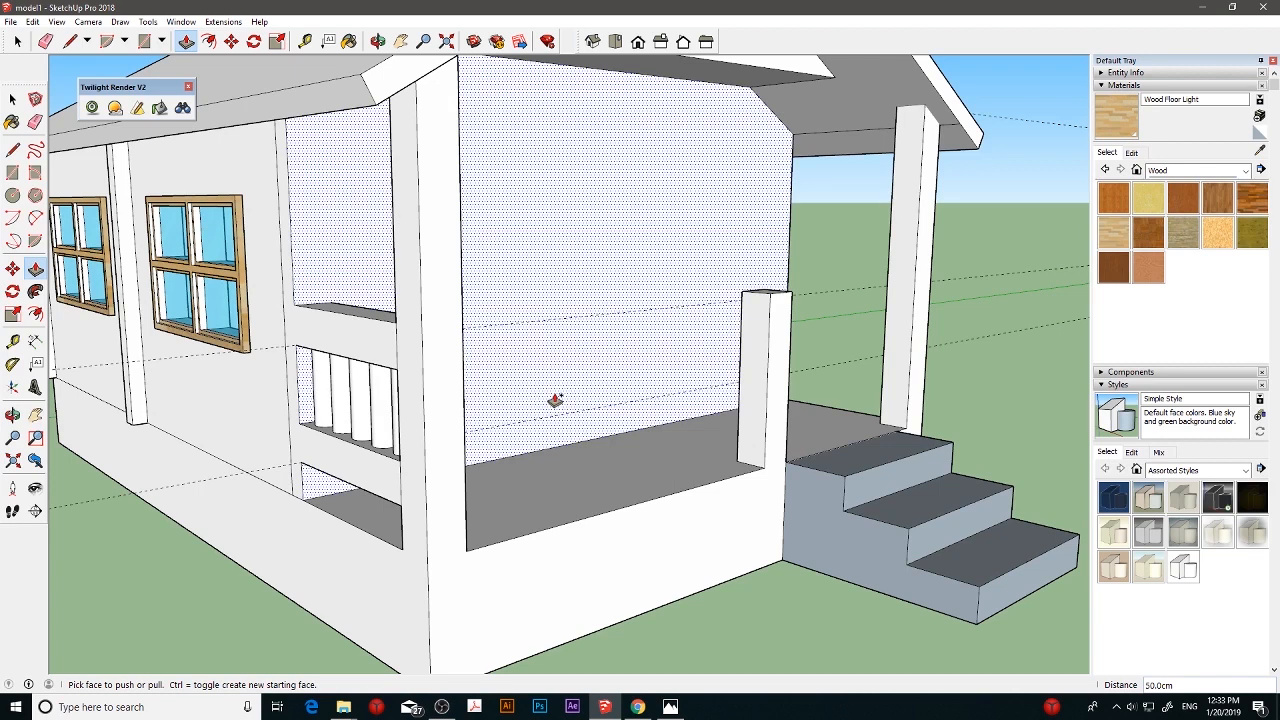
{"action": "middle_click_drag", "start_coordinate": [555, 400], "coordinate": [577, 363]}
{"action": "scroll", "coordinate": [400, 424], "scroll_direction": "up", "scroll_amount": 1}
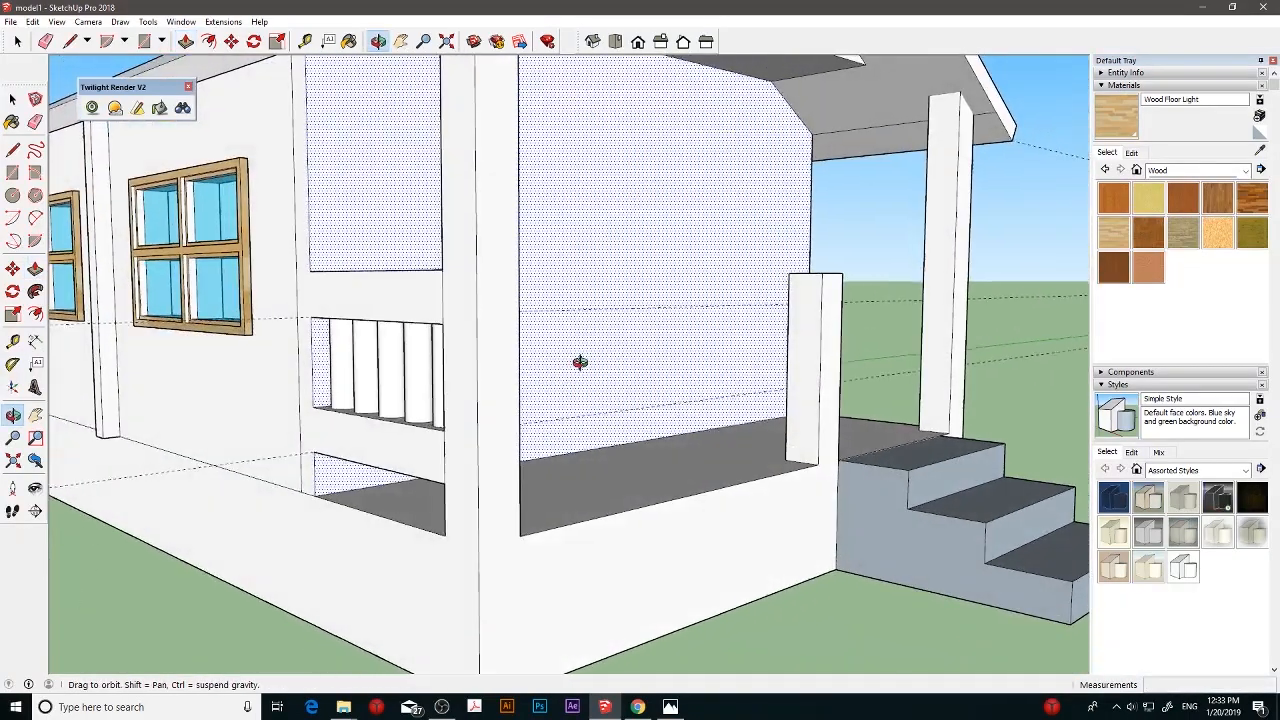
{"action": "left_click", "coordinate": [12, 364]}
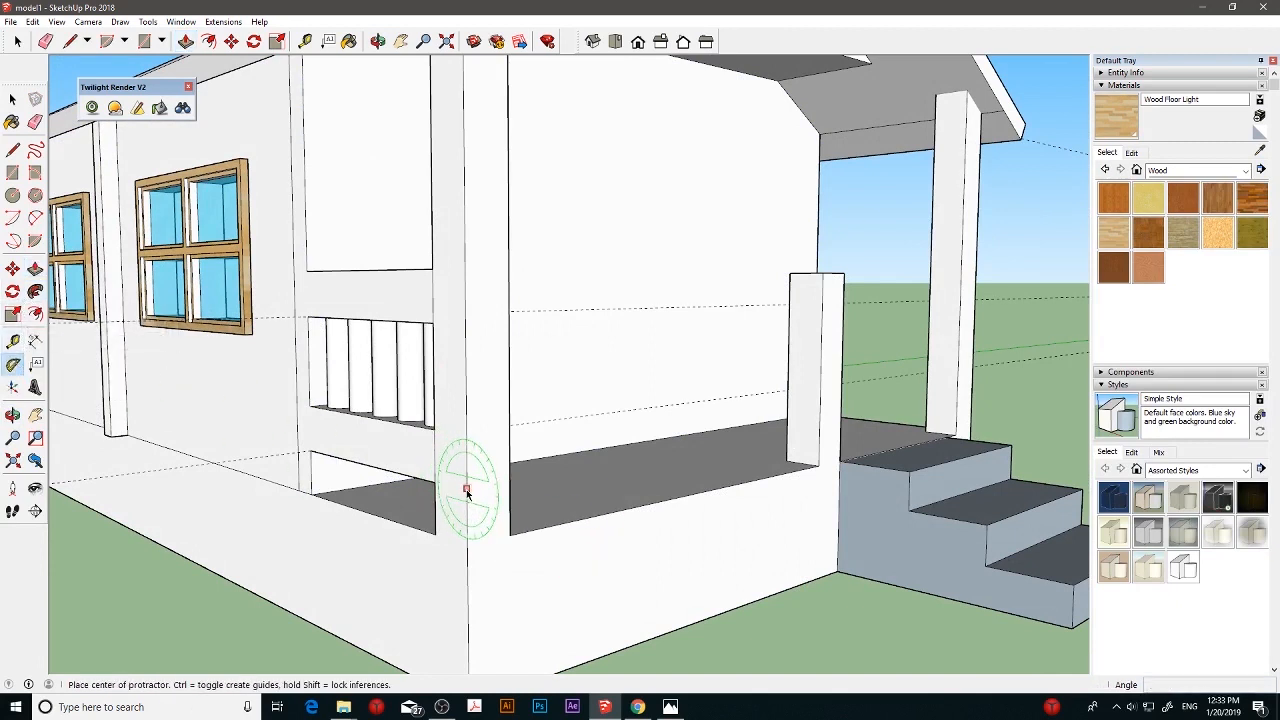
{"action": "left_click", "coordinate": [434, 484]}
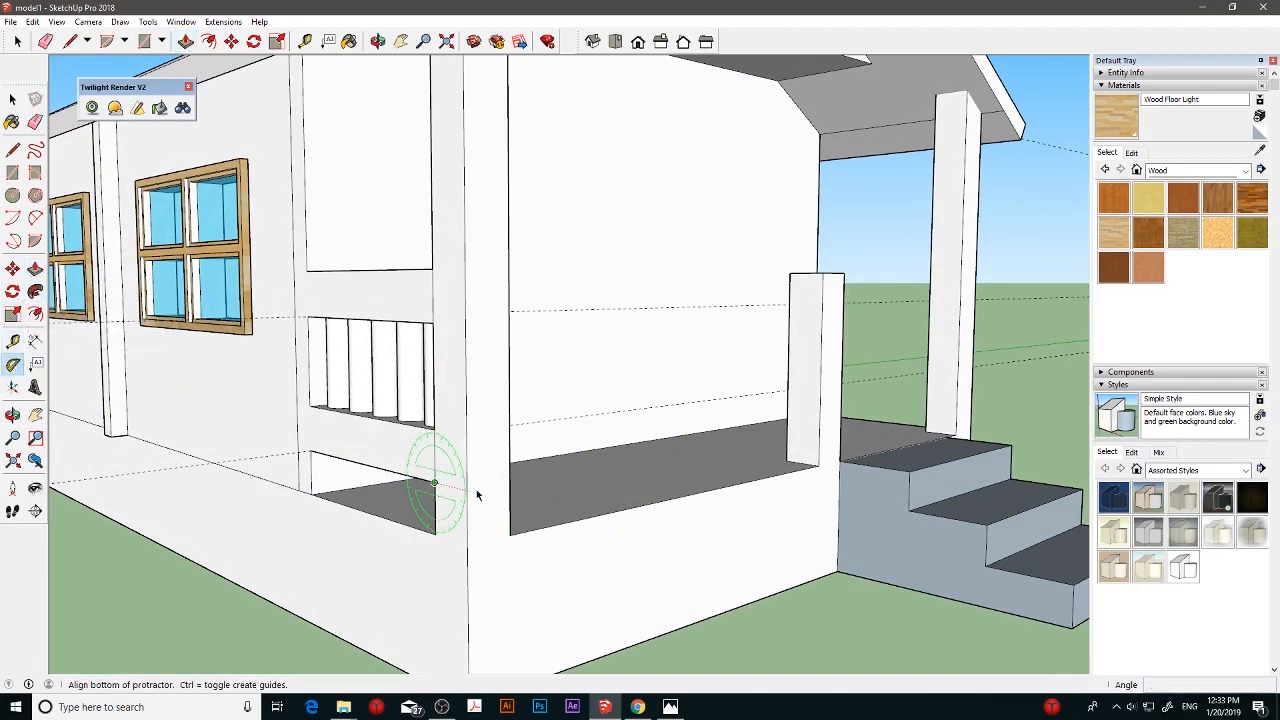
{"action": "left_click", "coordinate": [479, 495]}
{"action": "left_click", "coordinate": [486, 500]}
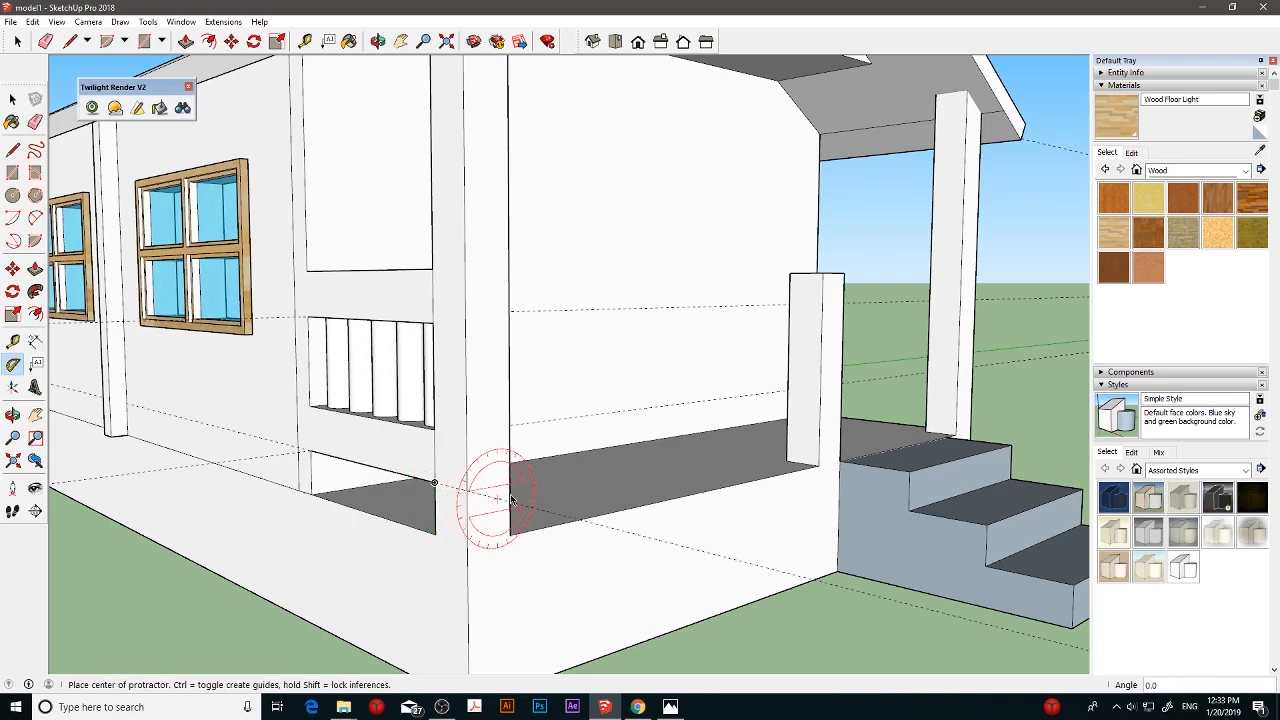
- Create a second protractor guide across the porch front from the first guide's intersection with the corner post's outer edge
{"action": "middle_click_drag", "start_coordinate": [560, 486], "coordinate": [397, 484]}
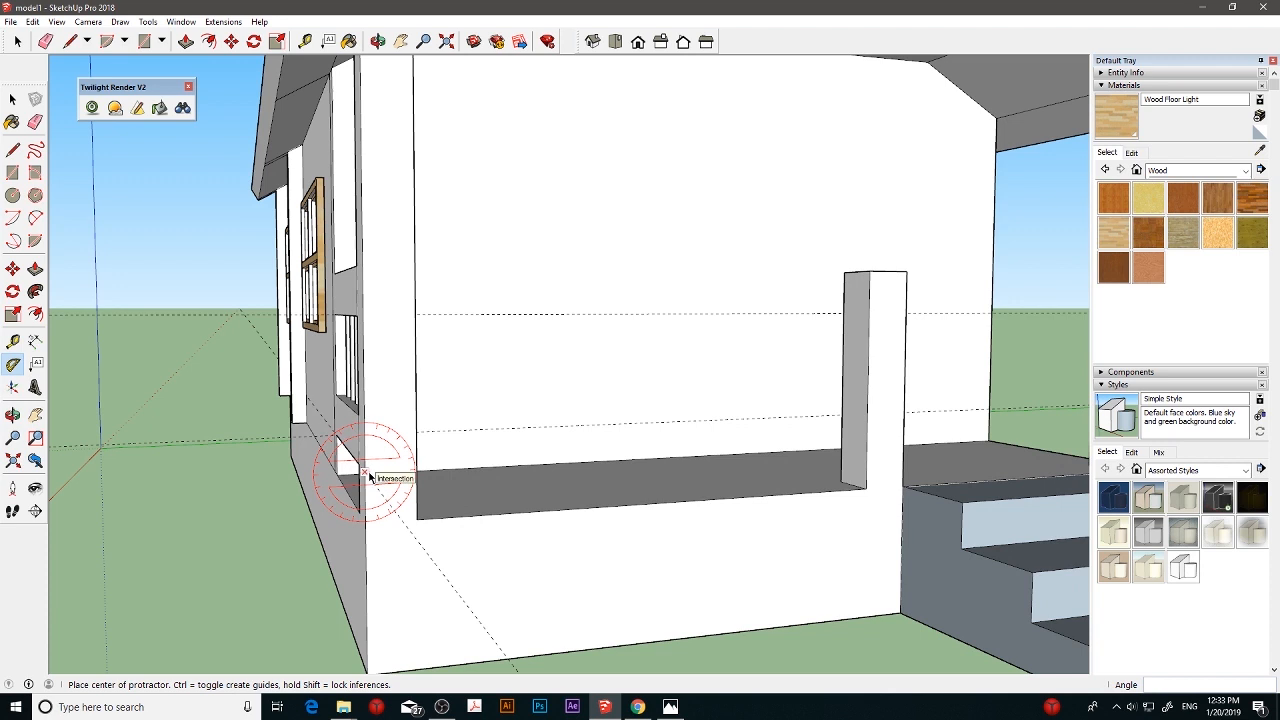
{"action": "left_click", "coordinate": [367, 476]}
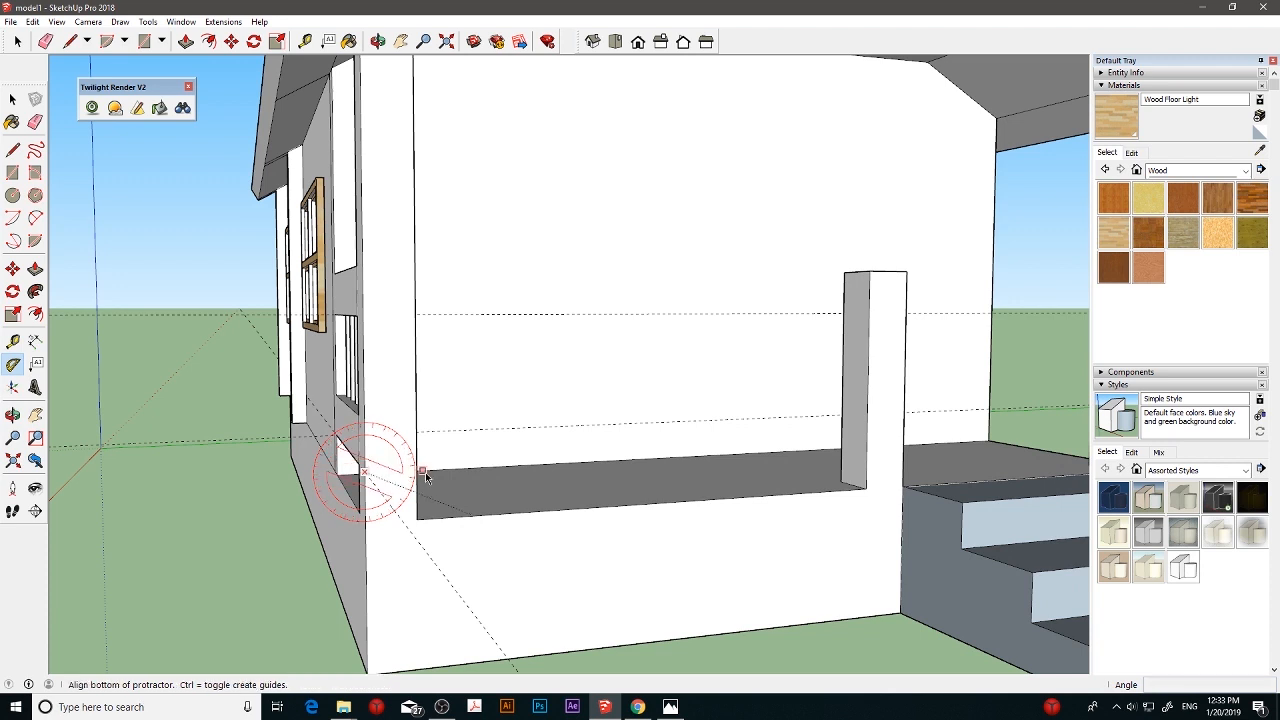
{"action": "left_click", "coordinate": [511, 465]}
{"action": "left_click", "coordinate": [511, 465]}
{"action": "middle_click_drag", "start_coordinate": [716, 430], "coordinate": [465, 498]}
{"action": "mouse_move", "coordinate": [468, 491]}
{"action": "left_mouse_down"}
{"action": "mouse_move", "coordinate": [509, 489]}
{"action": "mouse_move", "coordinate": [462, 486]}
{"action": "left_mouse_up"}
{"action": "middle_click_drag", "start_coordinate": [462, 486], "coordinate": [447, 483]}
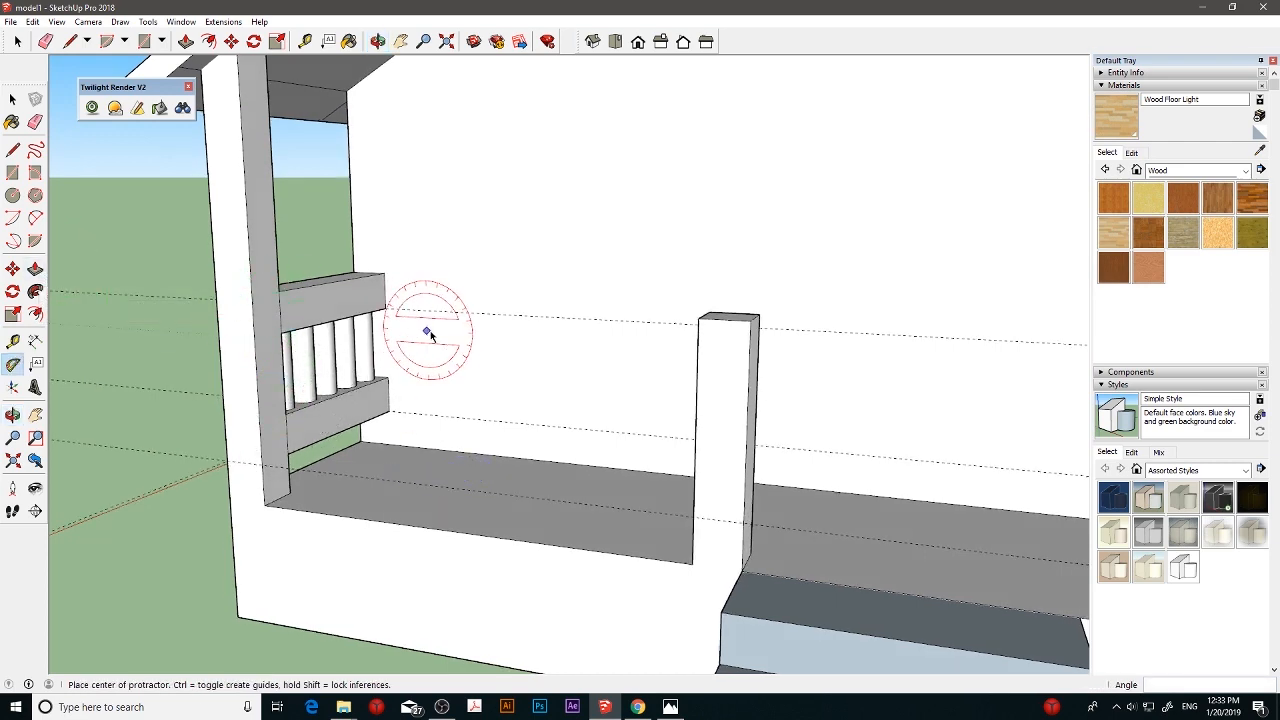
{"action": "middle_click_drag", "start_coordinate": [429, 334], "coordinate": [560, 340]}
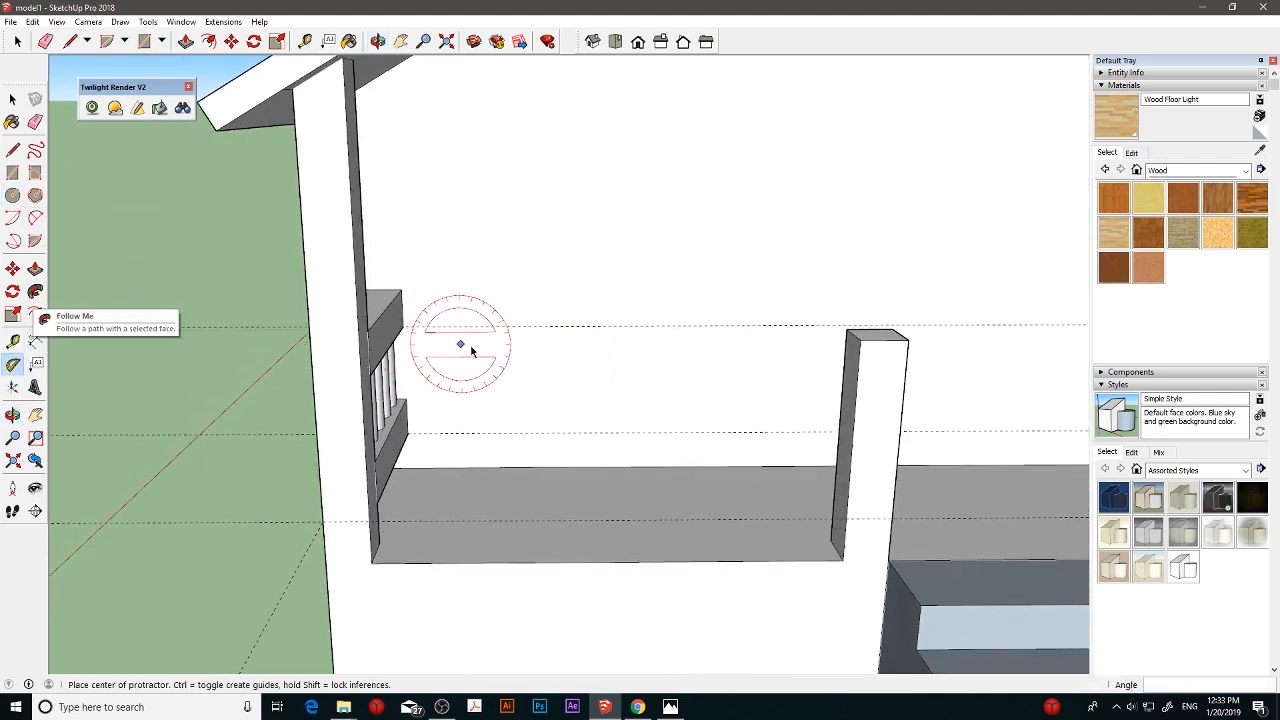
{"action": "middle_click_drag", "start_coordinate": [457, 343], "coordinate": [341, 320]}
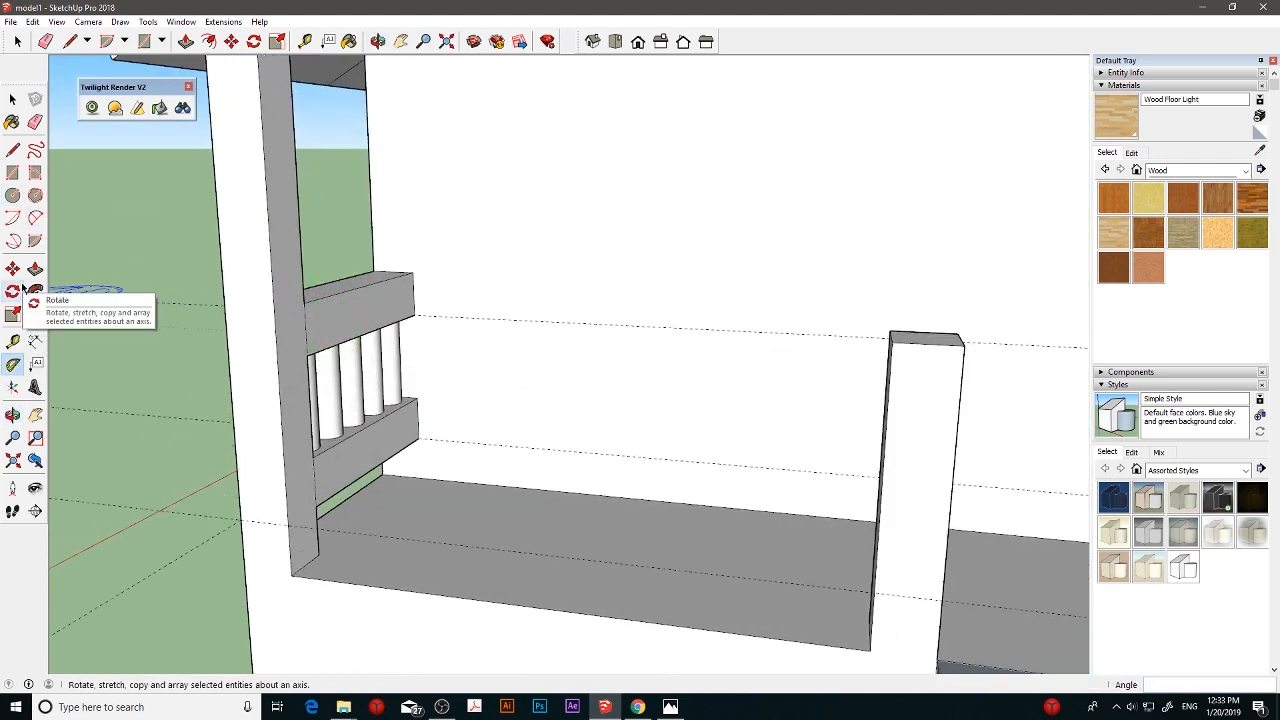
{"action": "left_click", "coordinate": [13, 149]}
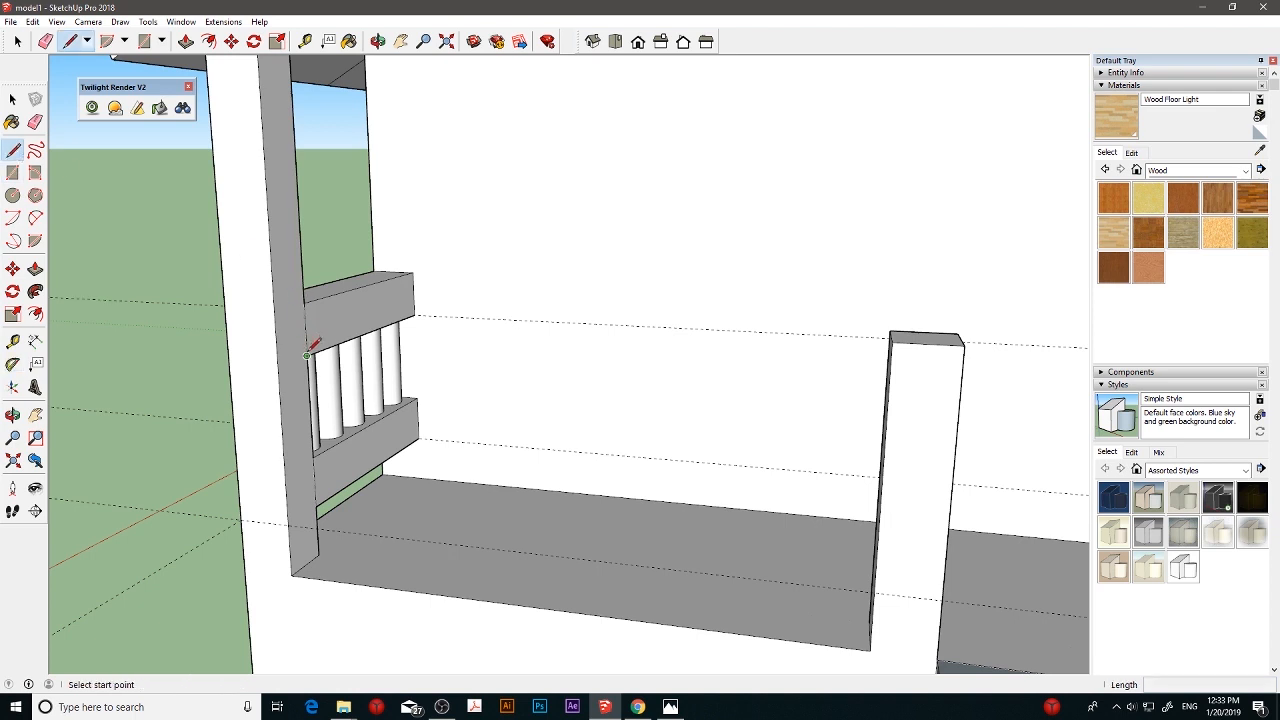
{"action": "left_click", "coordinate": [307, 354]}
{"action": "left_click", "coordinate": [276, 331]}
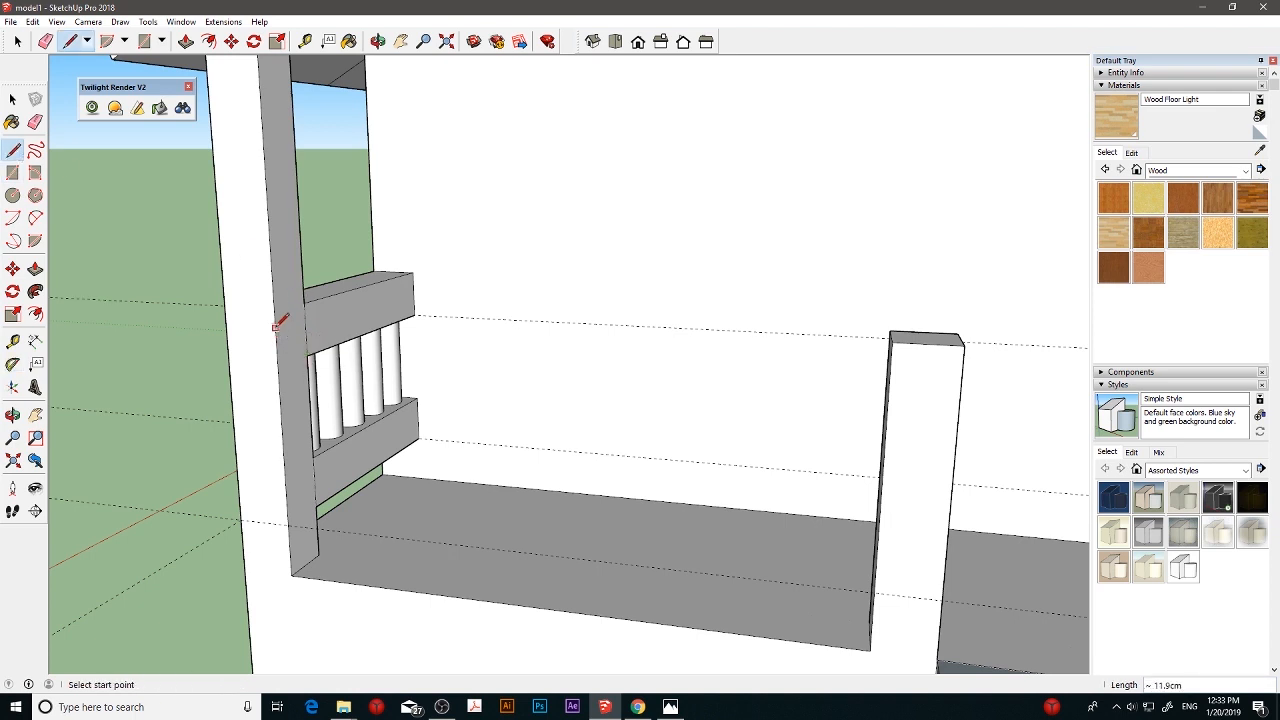
- Draw two 10 × 10 cm squares on the corner post's face toward the short post, level with the upper and lower side rails
{"action": "key", "text": "r"}
{"action": "left_click", "coordinate": [307, 354]}
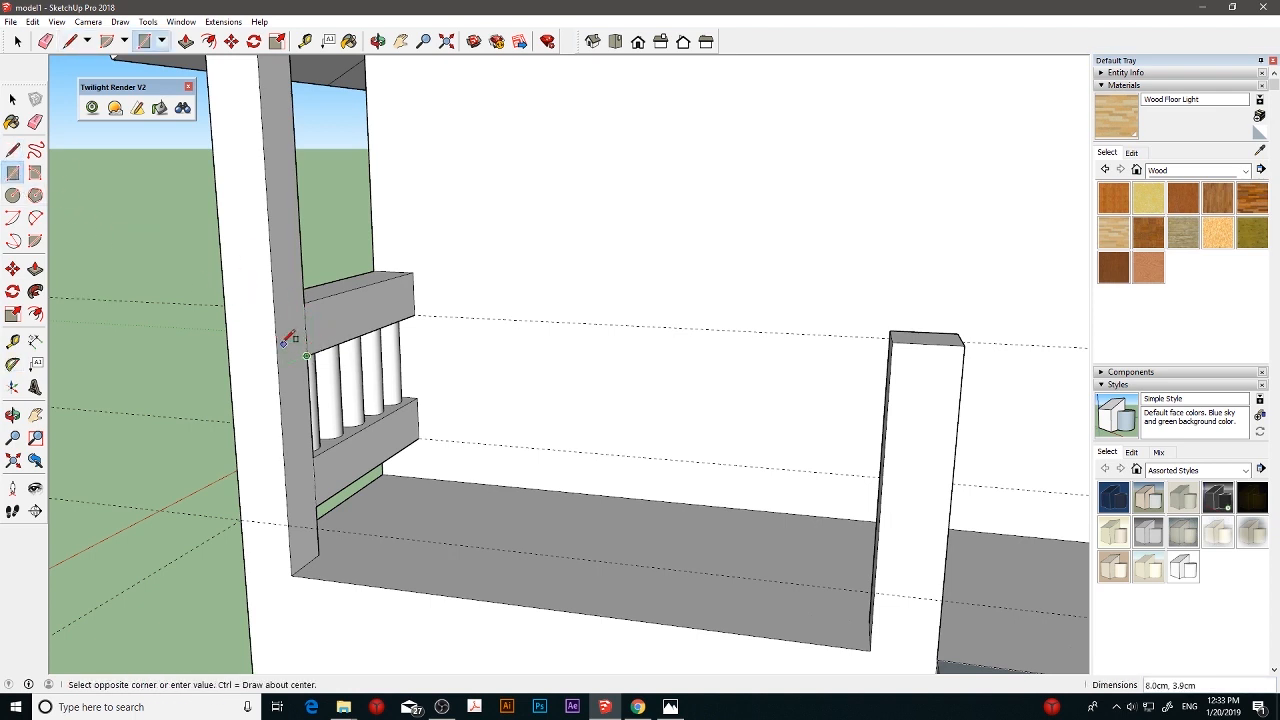
{"action": "left_click", "coordinate": [290, 328]}
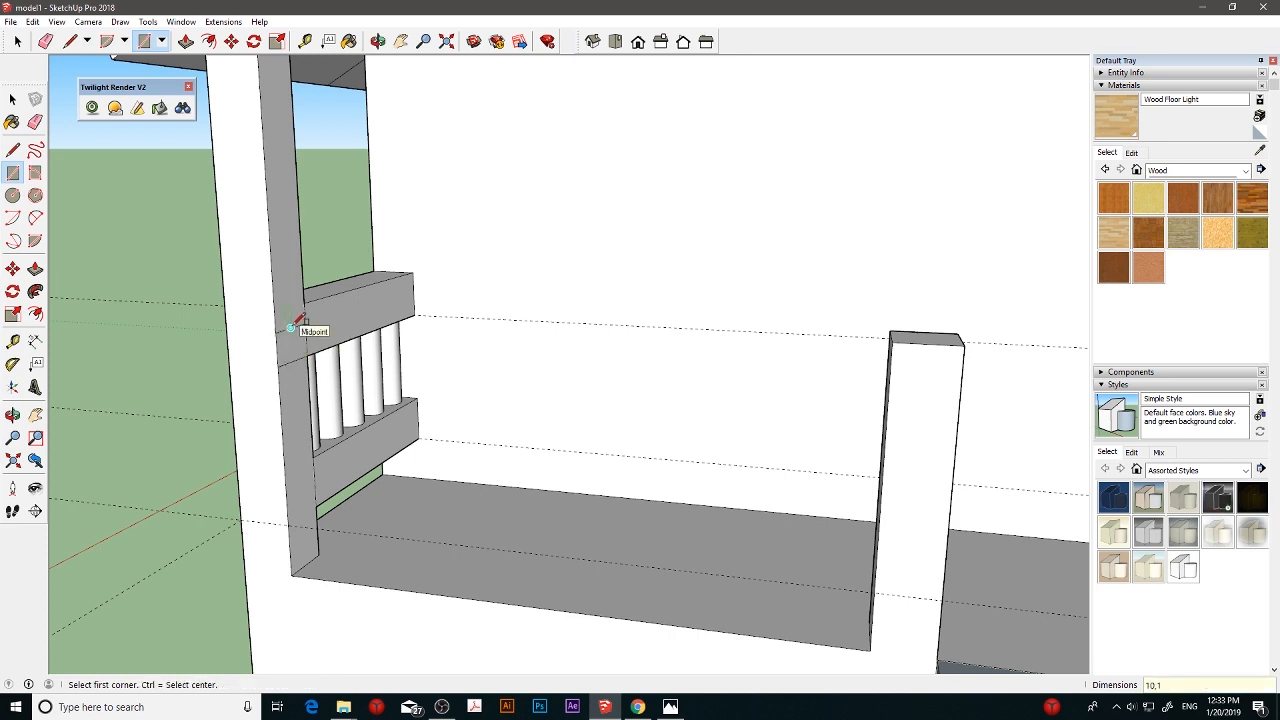
{"action": "left_click", "coordinate": [316, 506]}
{"action": "left_click", "coordinate": [286, 473]}
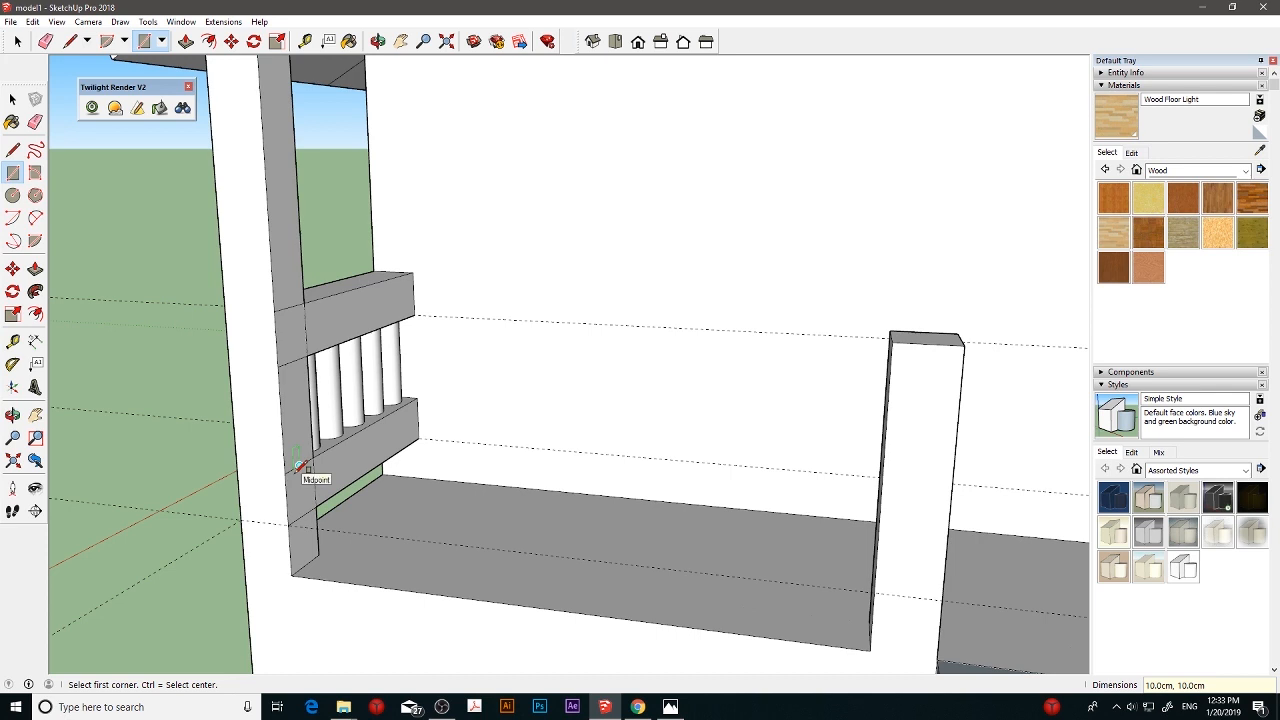
- Measure the clear distance between the corner post and the short post at floor level
{"action": "left_click", "coordinate": [12, 341]}
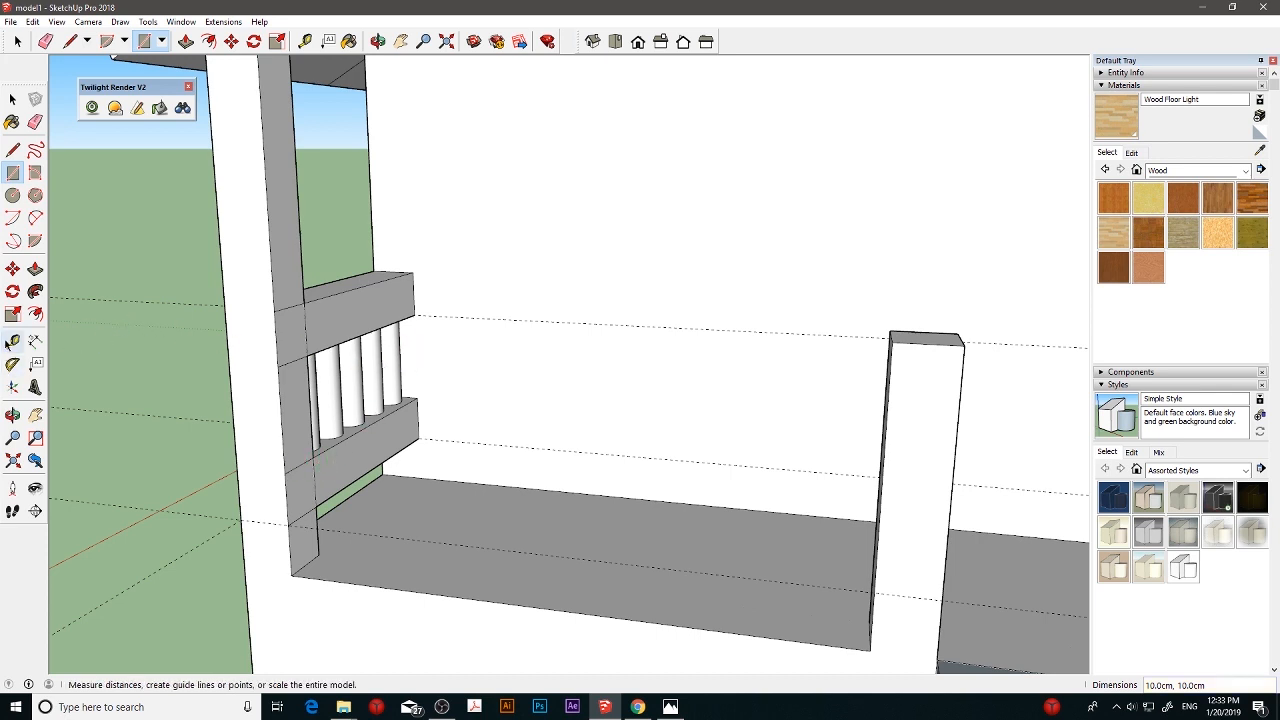
{"action": "left_click", "coordinate": [305, 566]}
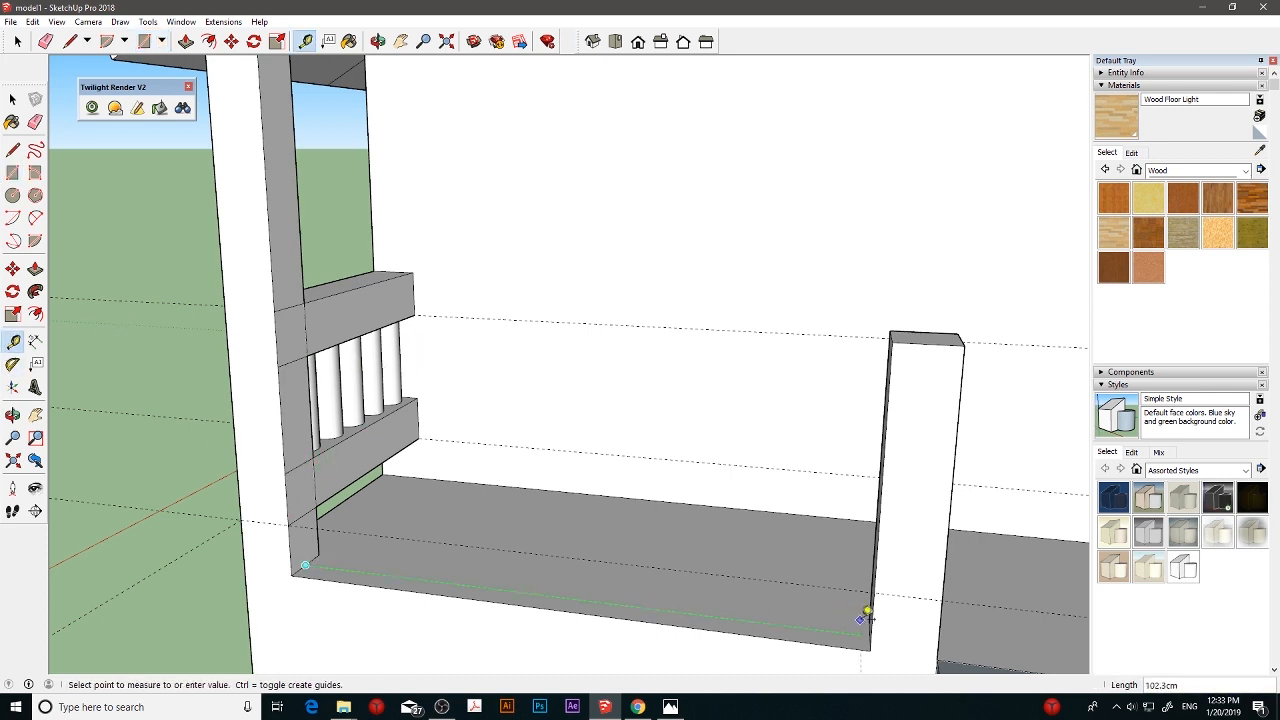
{"action": "left_click", "coordinate": [872, 620]}
{"action": "middle_click_drag", "start_coordinate": [872, 620], "coordinate": [952, 640]}
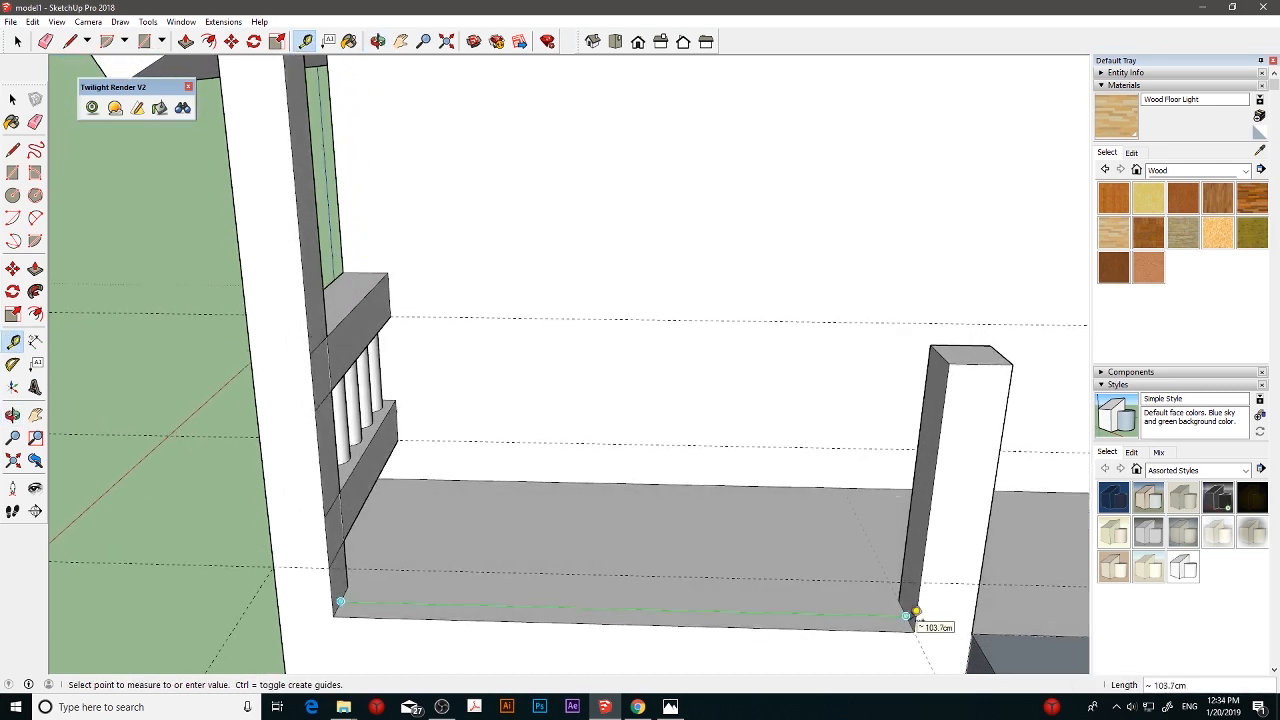
{"action": "left_click", "coordinate": [913, 610]}
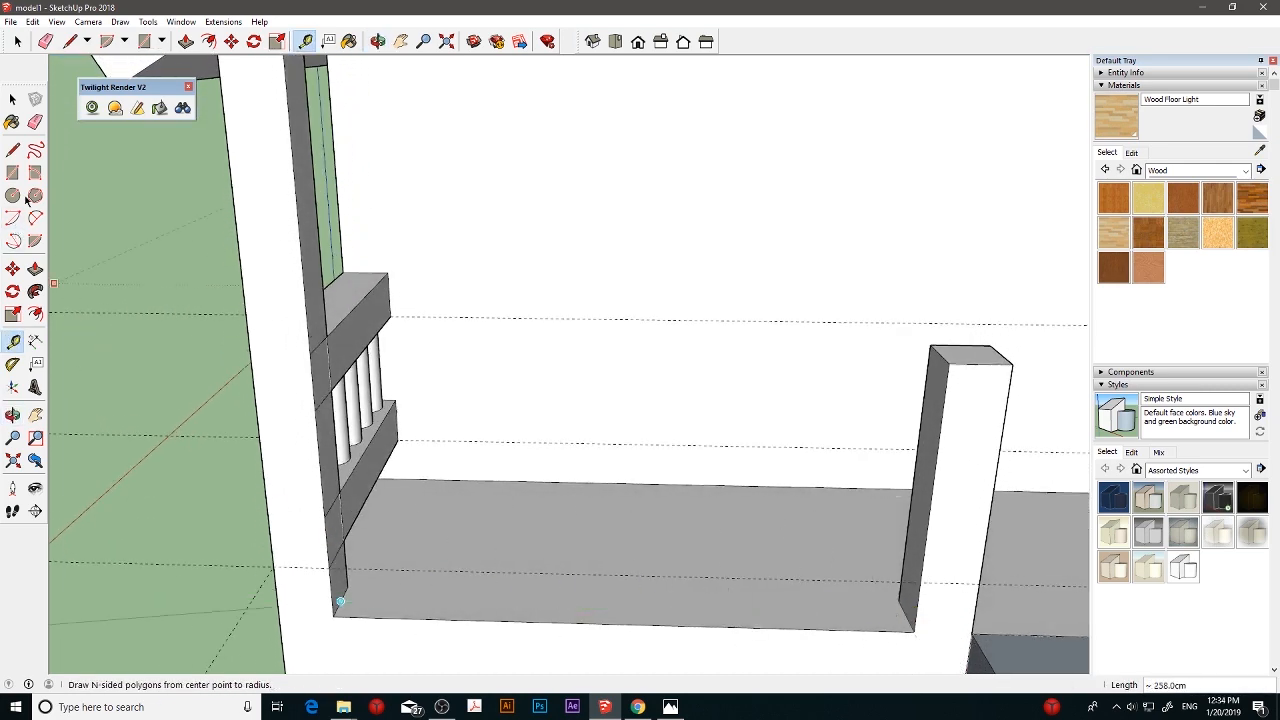
- Pull the upper square on the corner post 103.7 cm across to the short post to form the upper front rail
{"action": "left_click", "coordinate": [12, 99]}
{"action": "left_click", "coordinate": [35, 269]}
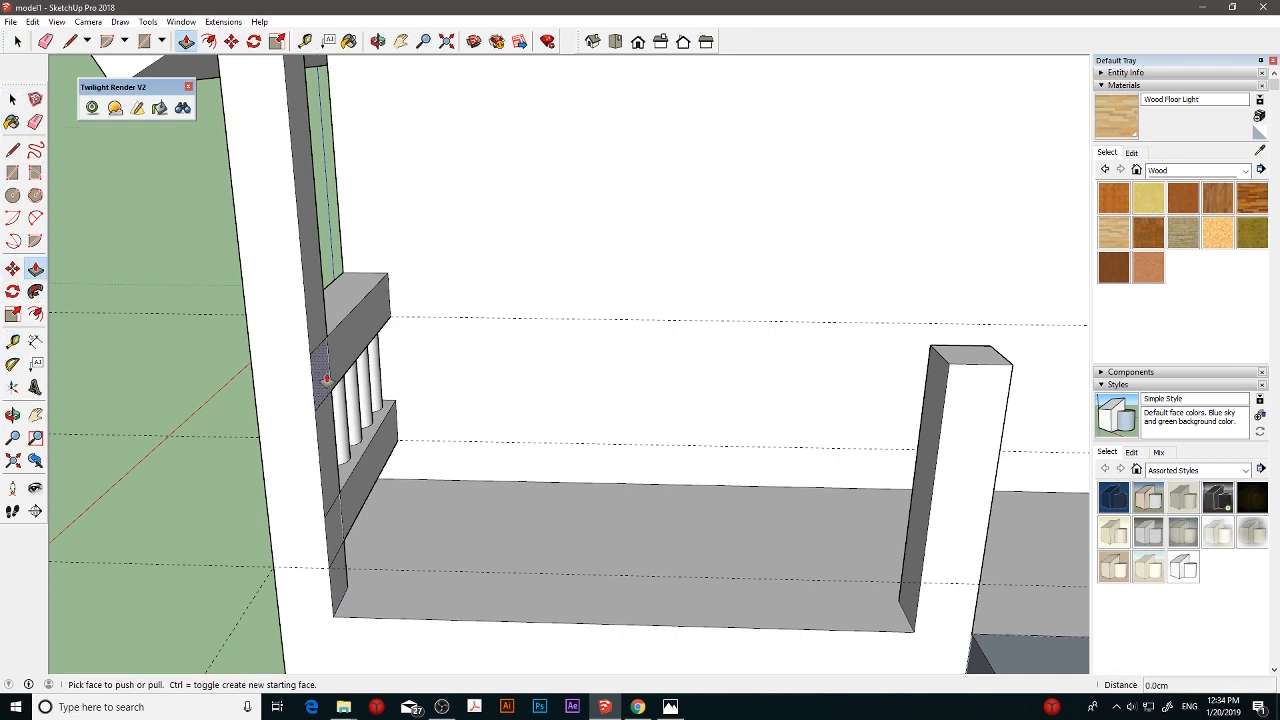
{"action": "left_click", "coordinate": [368, 365]}
{"action": "left_click", "coordinate": [380, 376]}
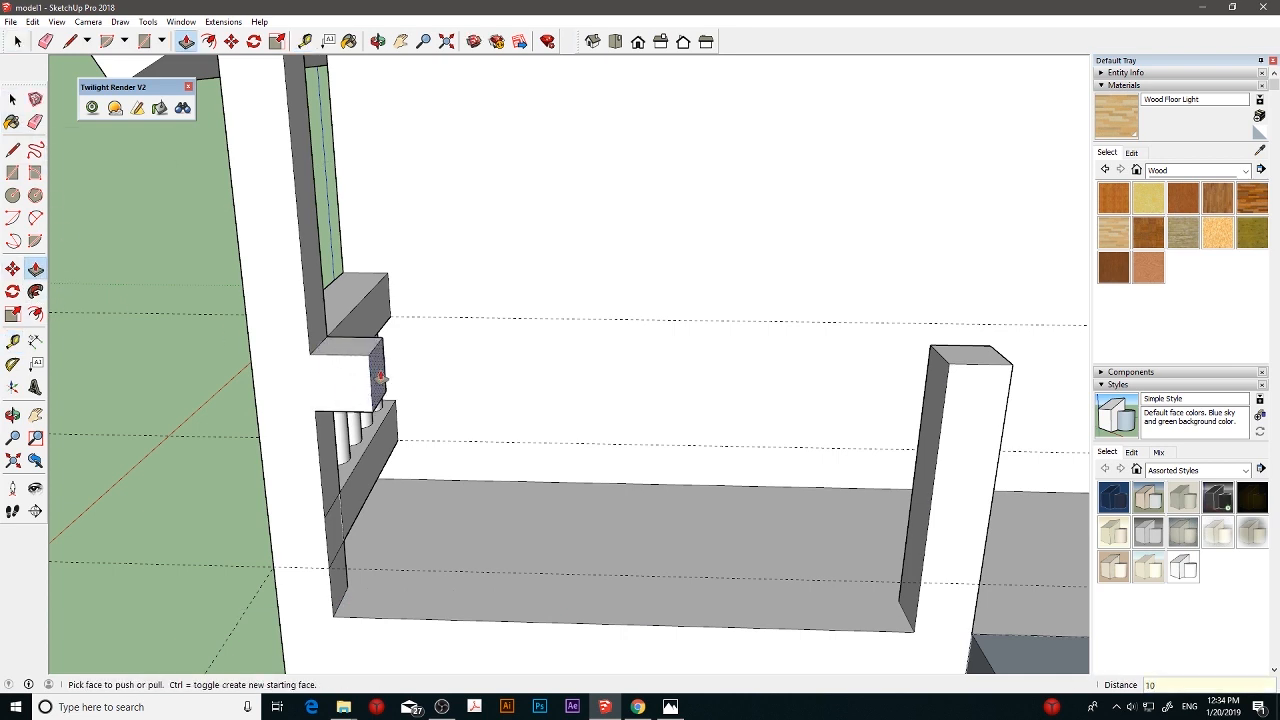
{"action": "left_click", "coordinate": [380, 377]}
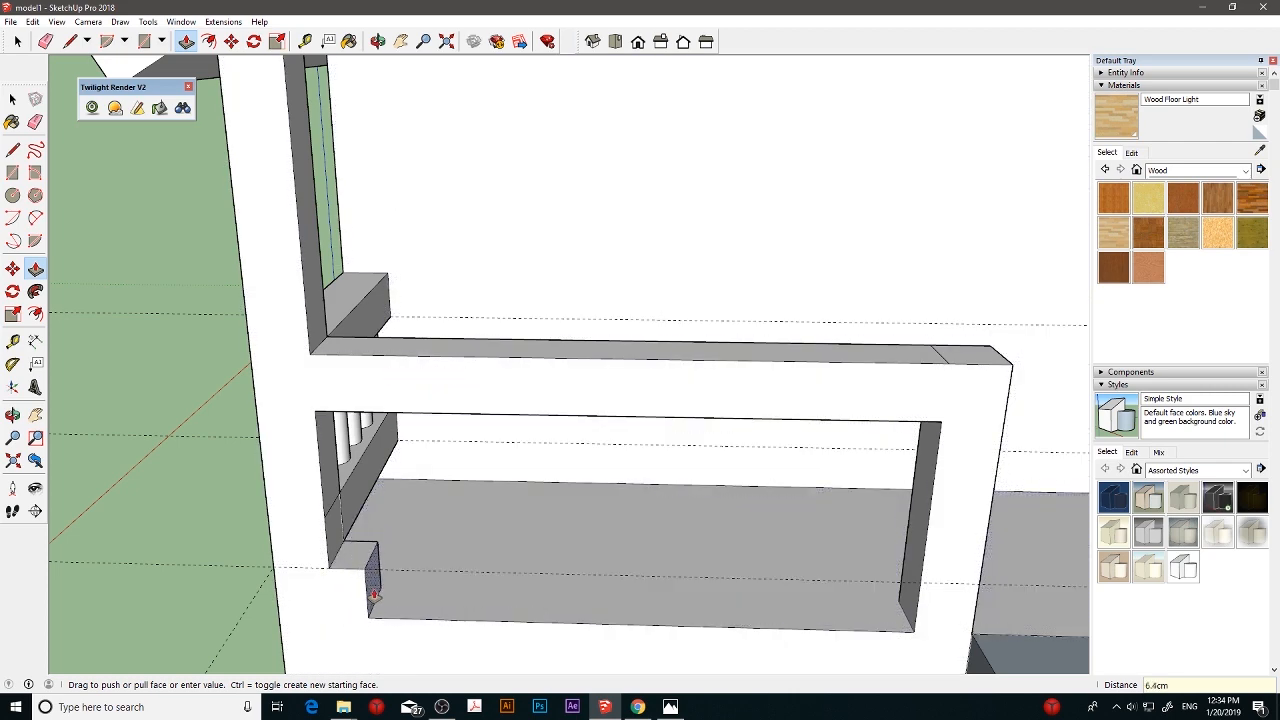
- Try to pull the face below the lower square 103.7 cm across to the short post
{"action": "left_click", "coordinate": [378, 594]}
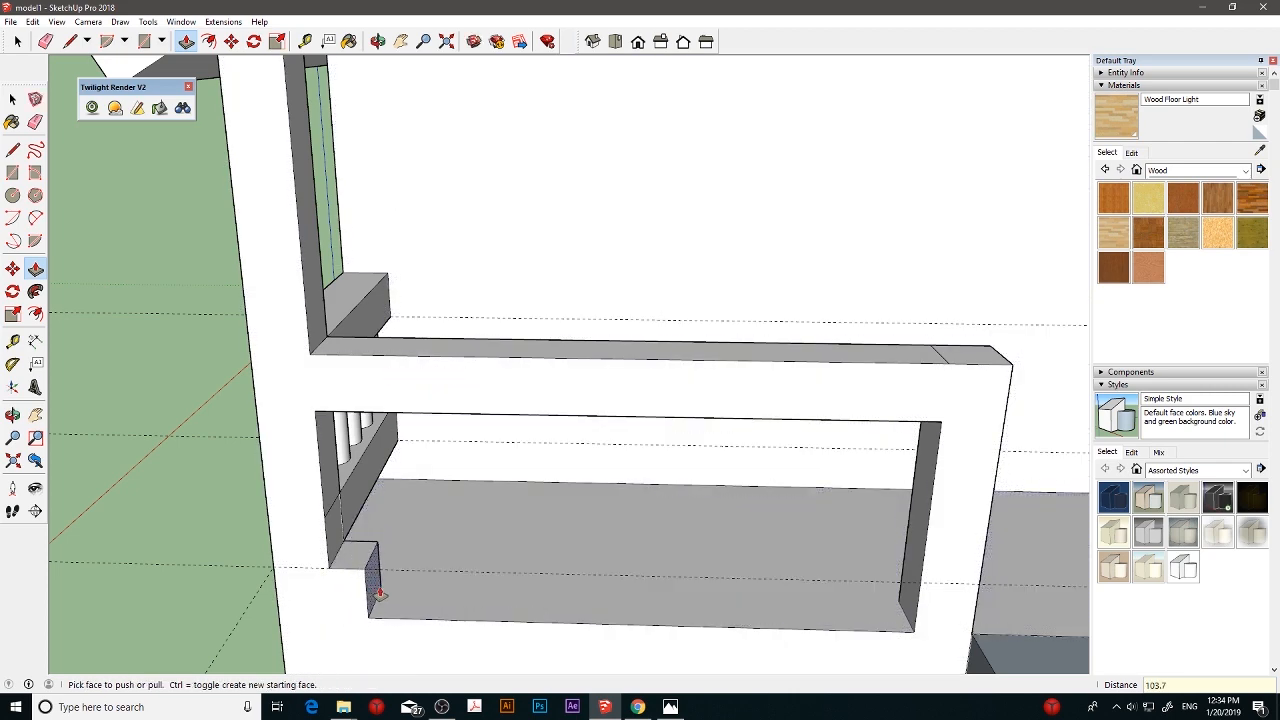
{"action": "left_click", "coordinate": [379, 594]}
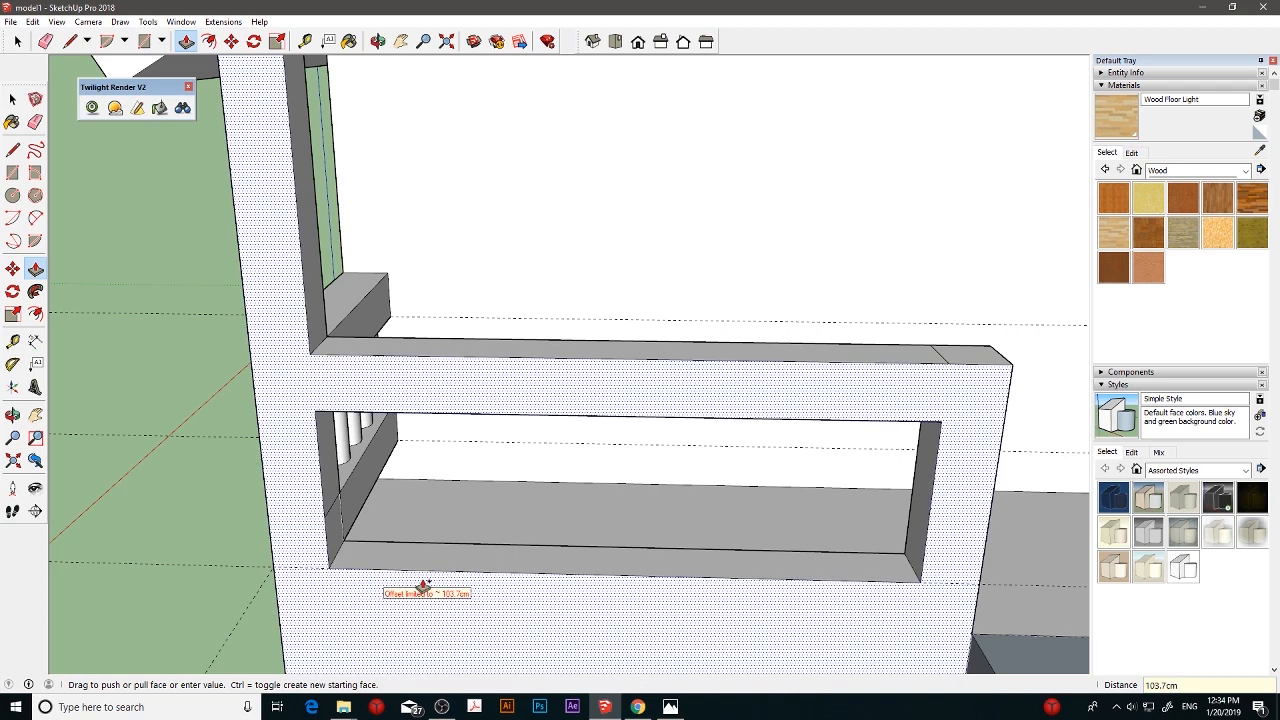
{"action": "left_click", "coordinate": [423, 587]}
- Pull the lower square 103.7 cm across to the short post and erase the seam line on top of the upper rail
{"action": "middle_click_drag", "start_coordinate": [421, 580], "coordinate": [309, 520]}
{"action": "left_click", "coordinate": [311, 517]}
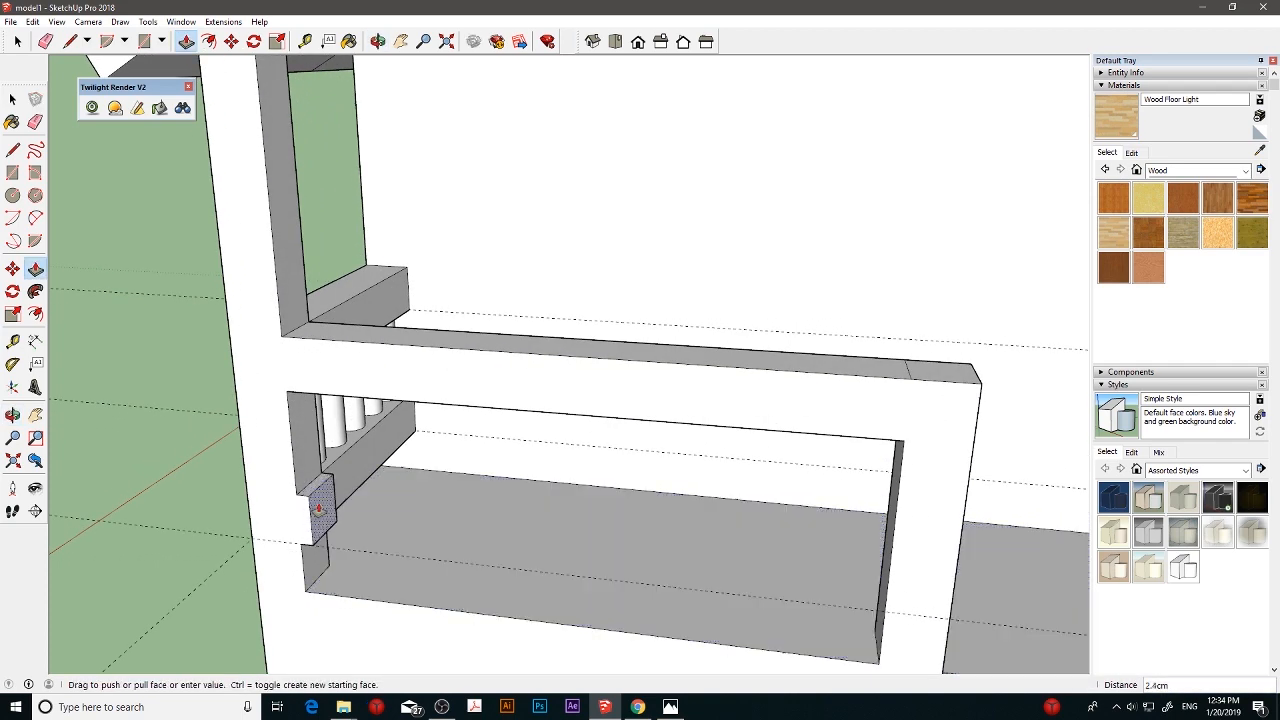
{"action": "left_click", "coordinate": [319, 509]}
{"action": "left_click", "coordinate": [319, 509]}
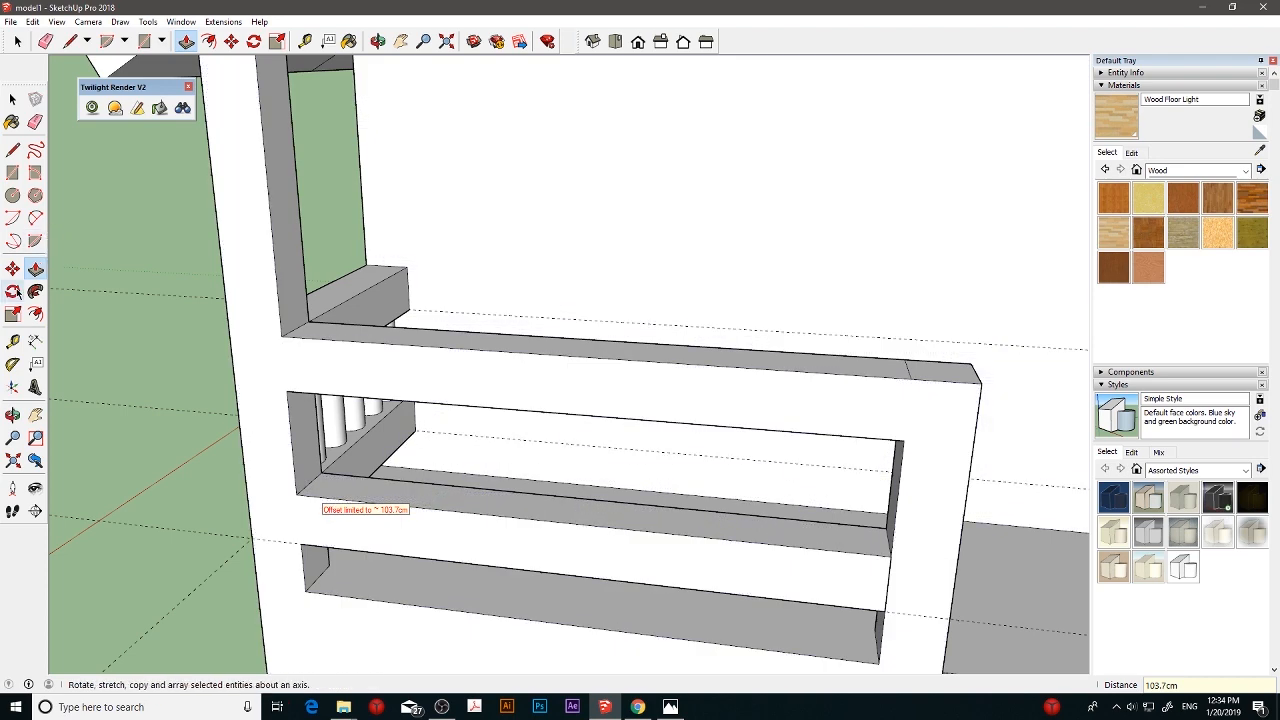
{"action": "left_click", "coordinate": [35, 121]}
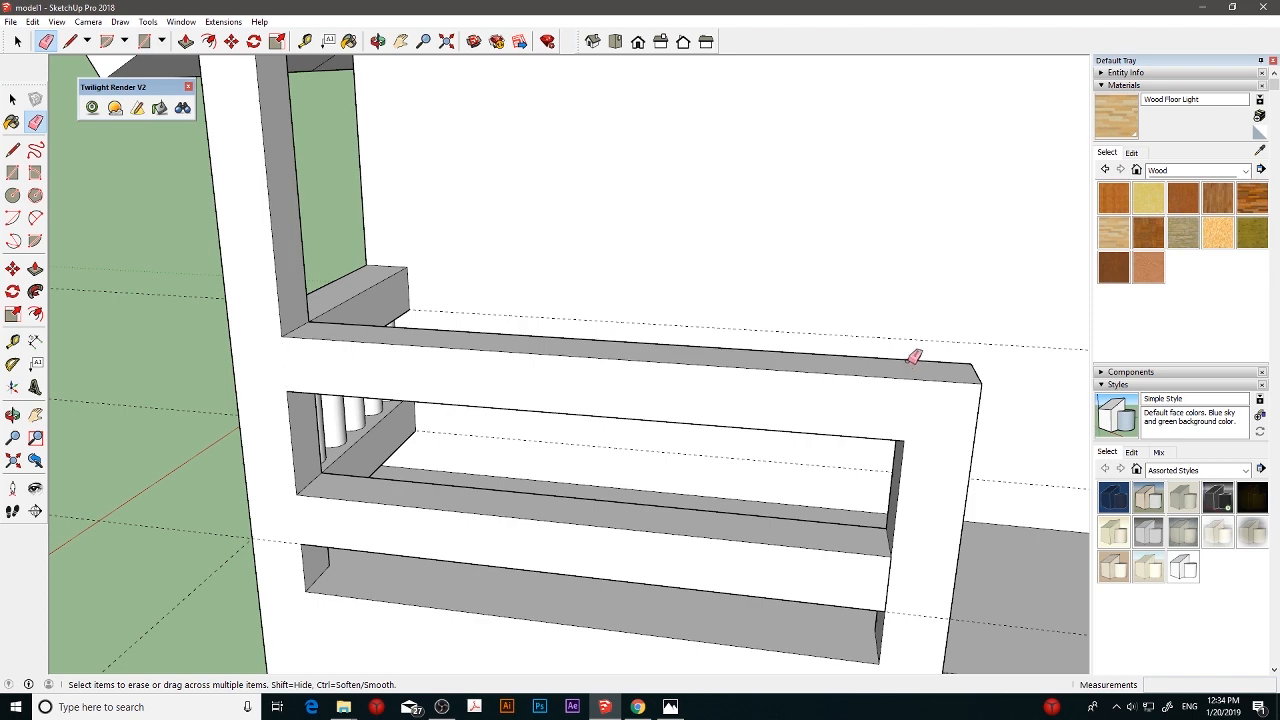
- Draw a circle with a 3 cm radius on top of the lower front rail, beside the corner post
{"action": "middle_click_drag", "start_coordinate": [484, 371], "coordinate": [428, 508]}
{"action": "scroll", "coordinate": [428, 508], "scroll_direction": "up", "scroll_amount": 3}
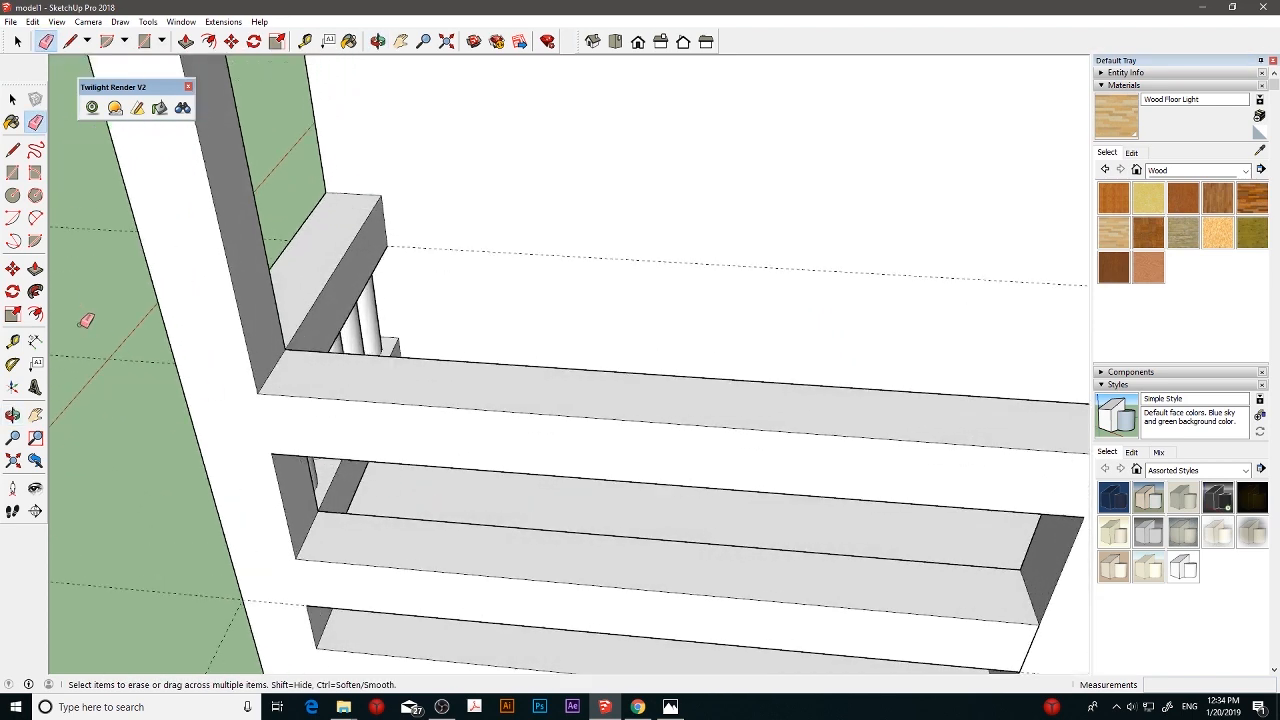
{"action": "left_click", "coordinate": [12, 195]}
{"action": "left_click", "coordinate": [337, 535]}
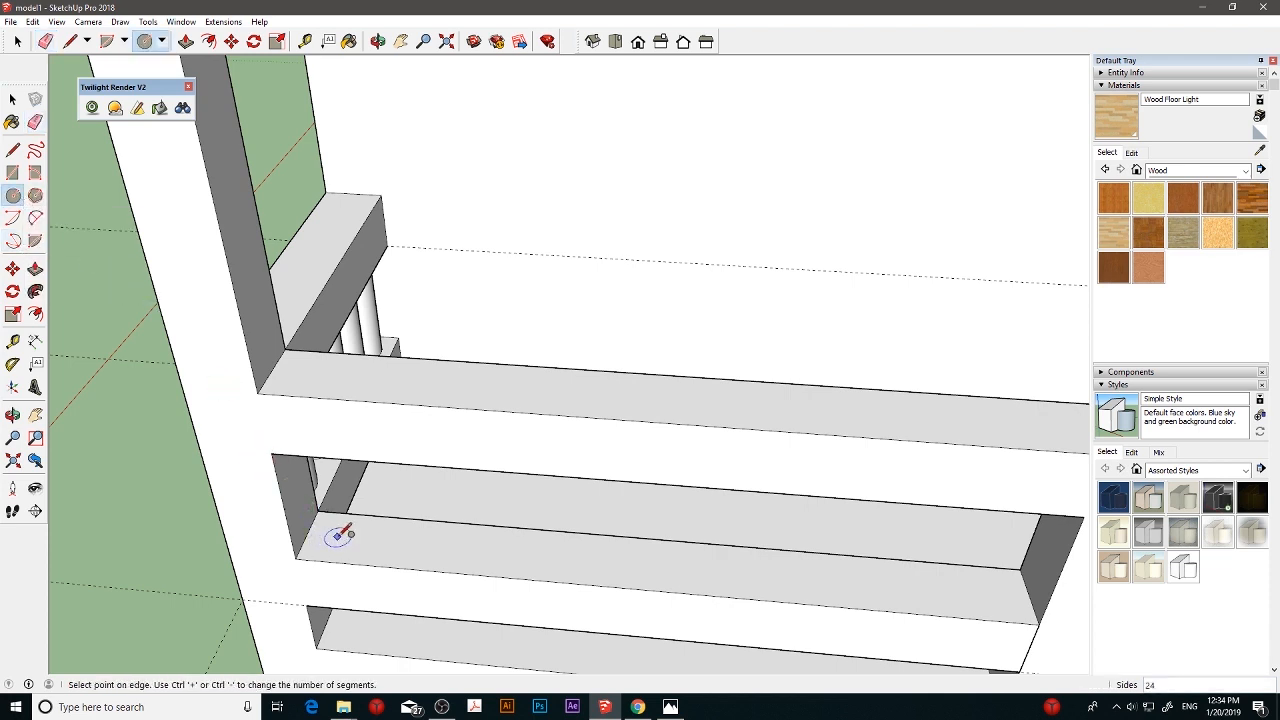
{"action": "left_click", "coordinate": [343, 523]}
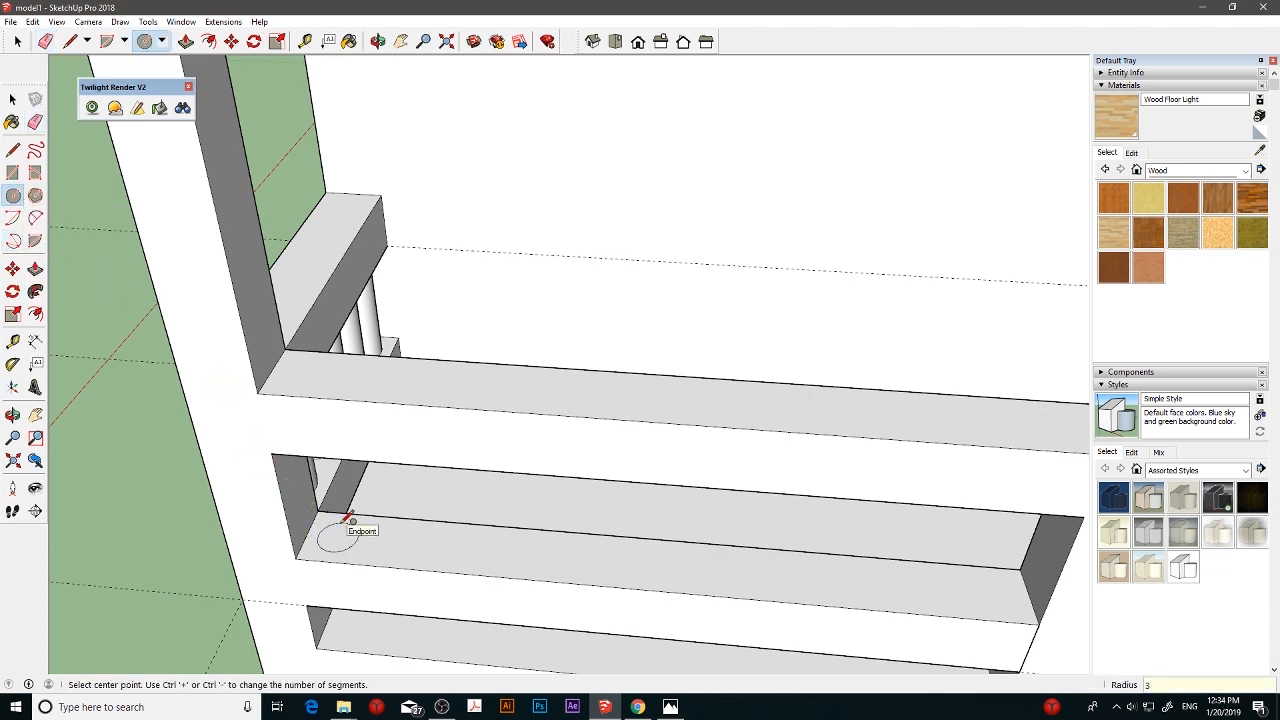
- Copy the circle about 10.2 cm along the lower front rail and multiply the copy by 10
{"action": "key", "text": "m"}
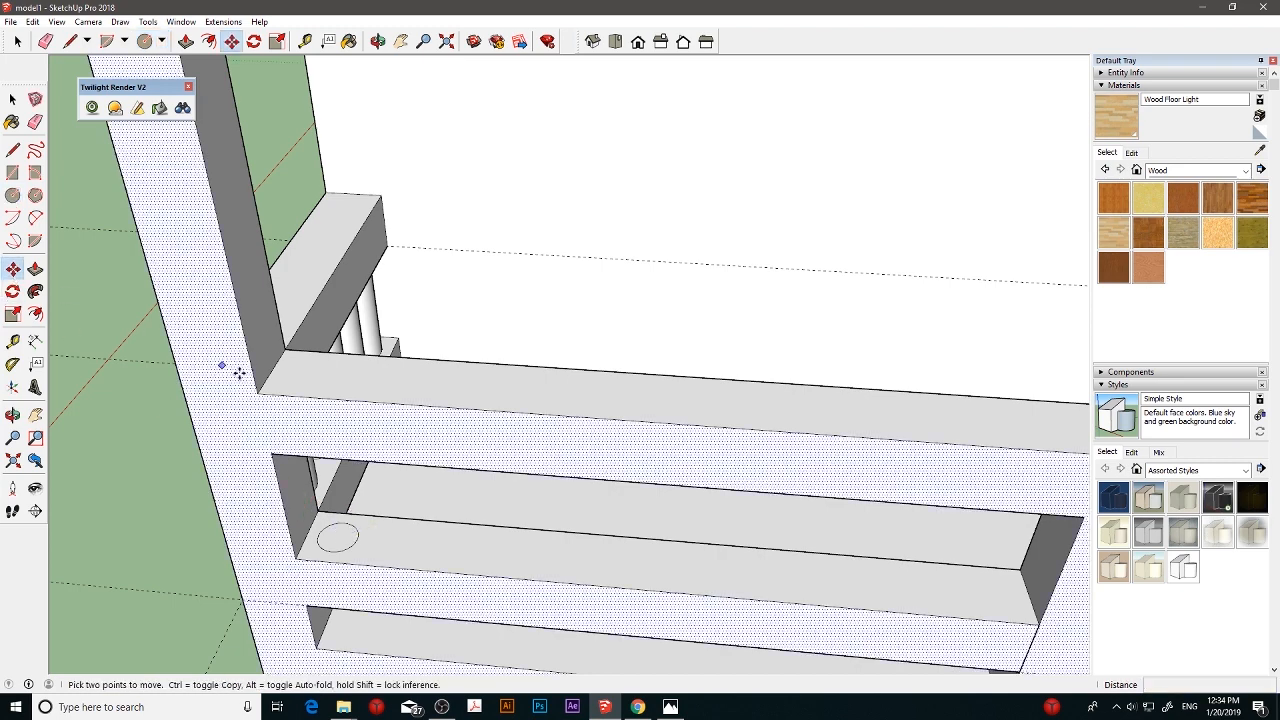
{"action": "key", "text": "ctrl"}
{"action": "left_click", "coordinate": [343, 538]}
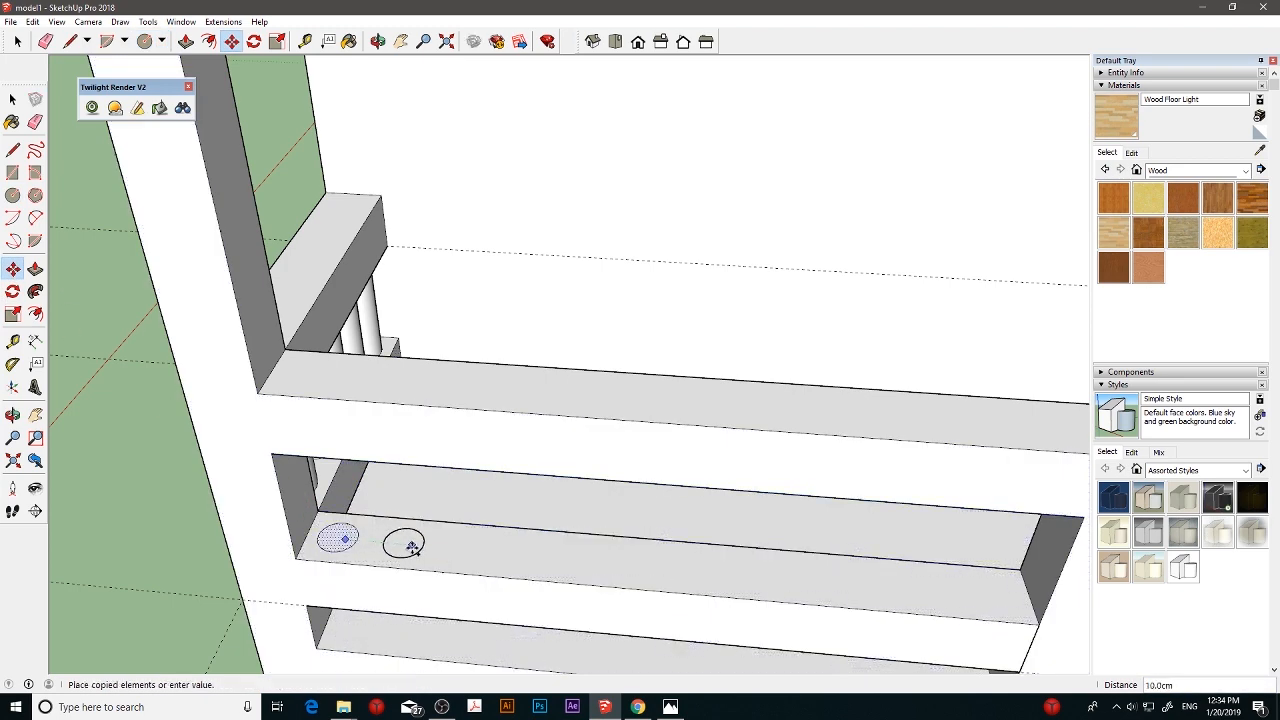
{"action": "left_click", "coordinate": [413, 547]}
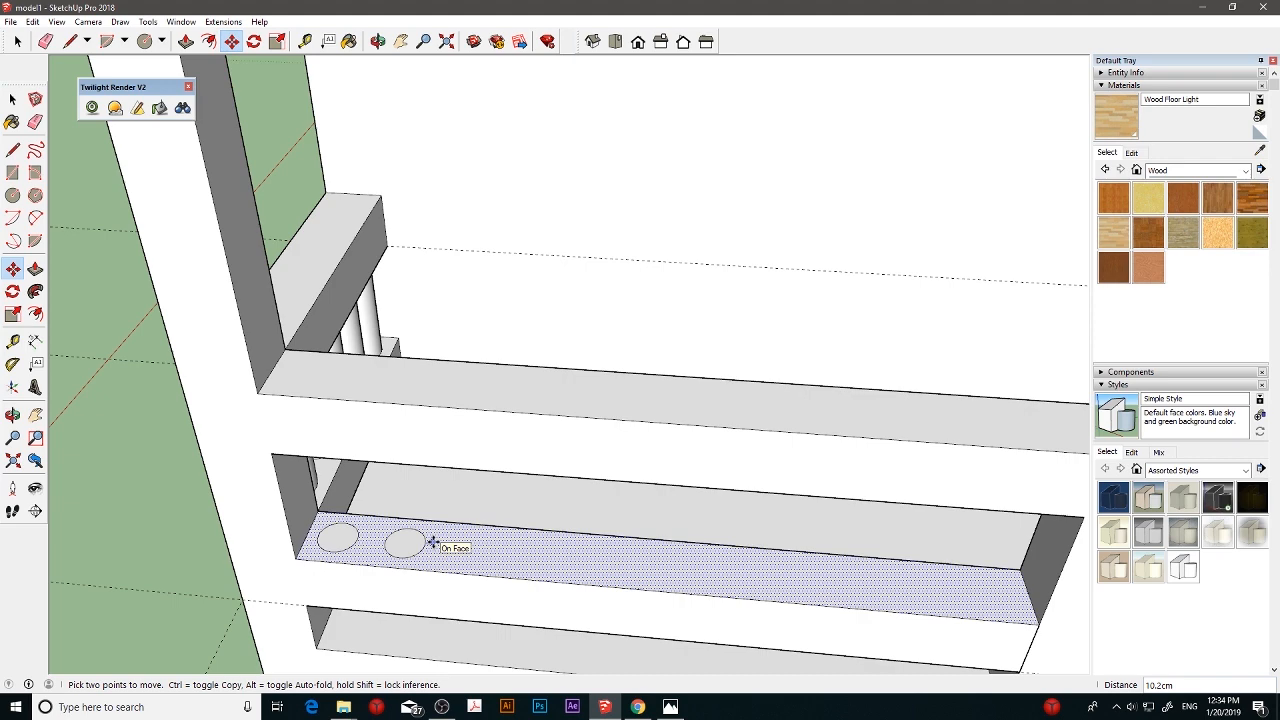
{"action": "type", "text": "*10"}
{"action": "key", "text": "Return"}
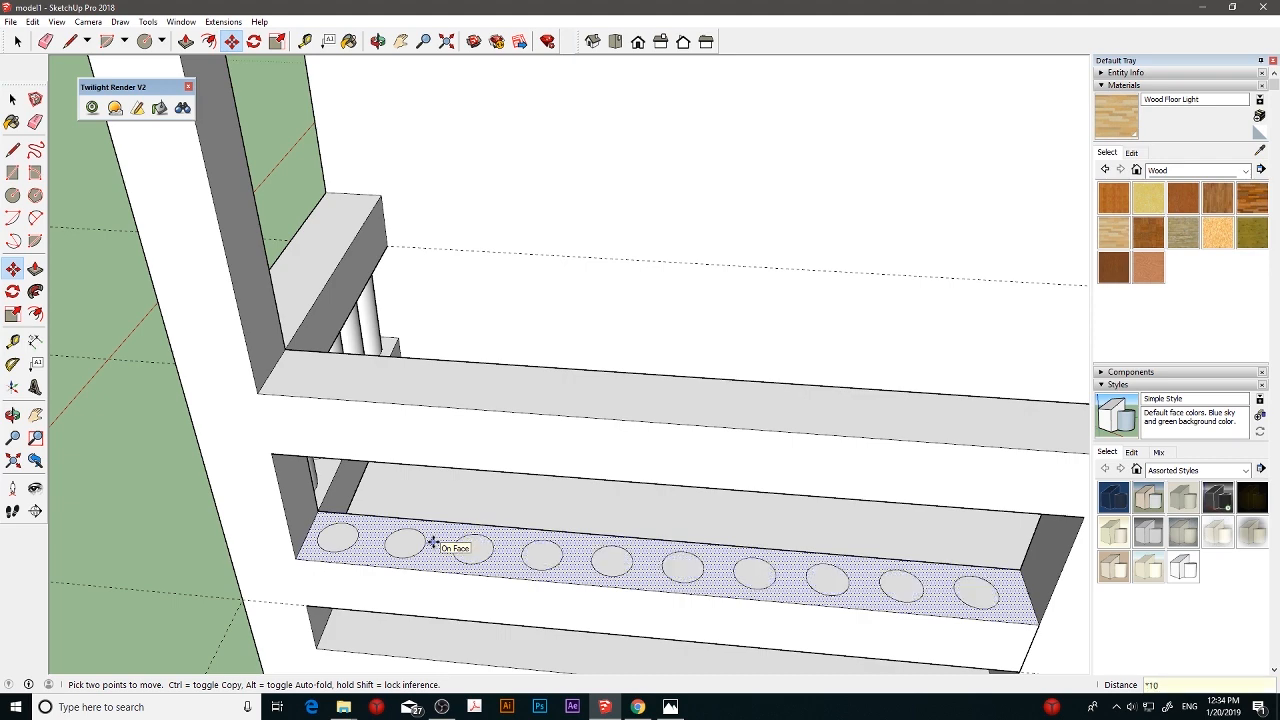
- Pull each of the ten circles on the lower front rail up 20 cm to form balusters reaching the upper rail
{"action": "left_click", "coordinate": [35, 268]}
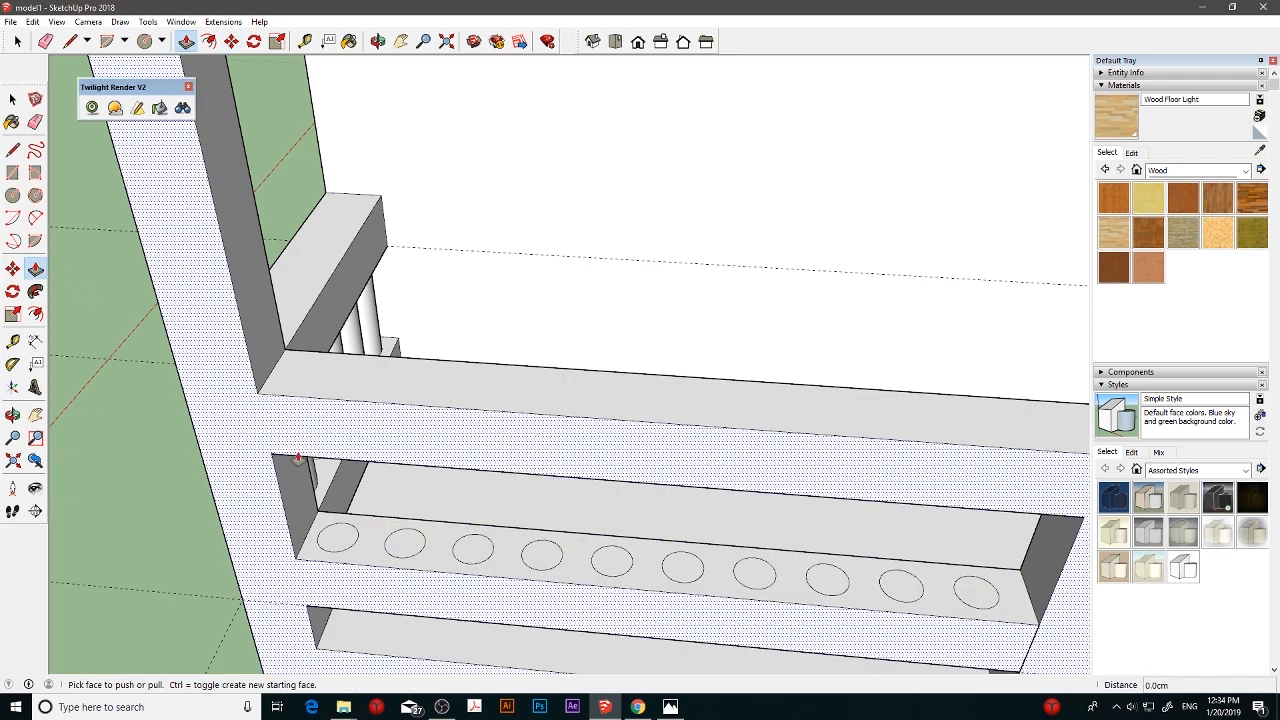
{"action": "left_click_drag", "start_coordinate": [336, 537], "coordinate": [338, 520]}
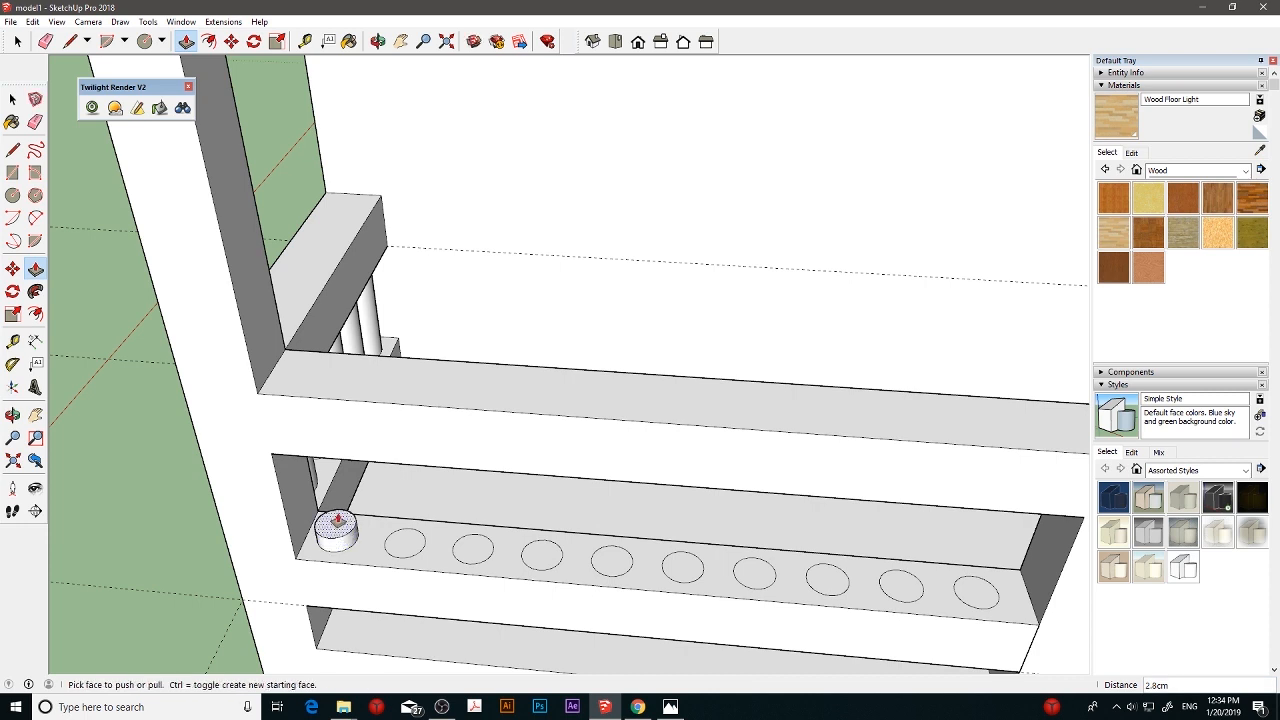
{"action": "key", "text": "Return"}
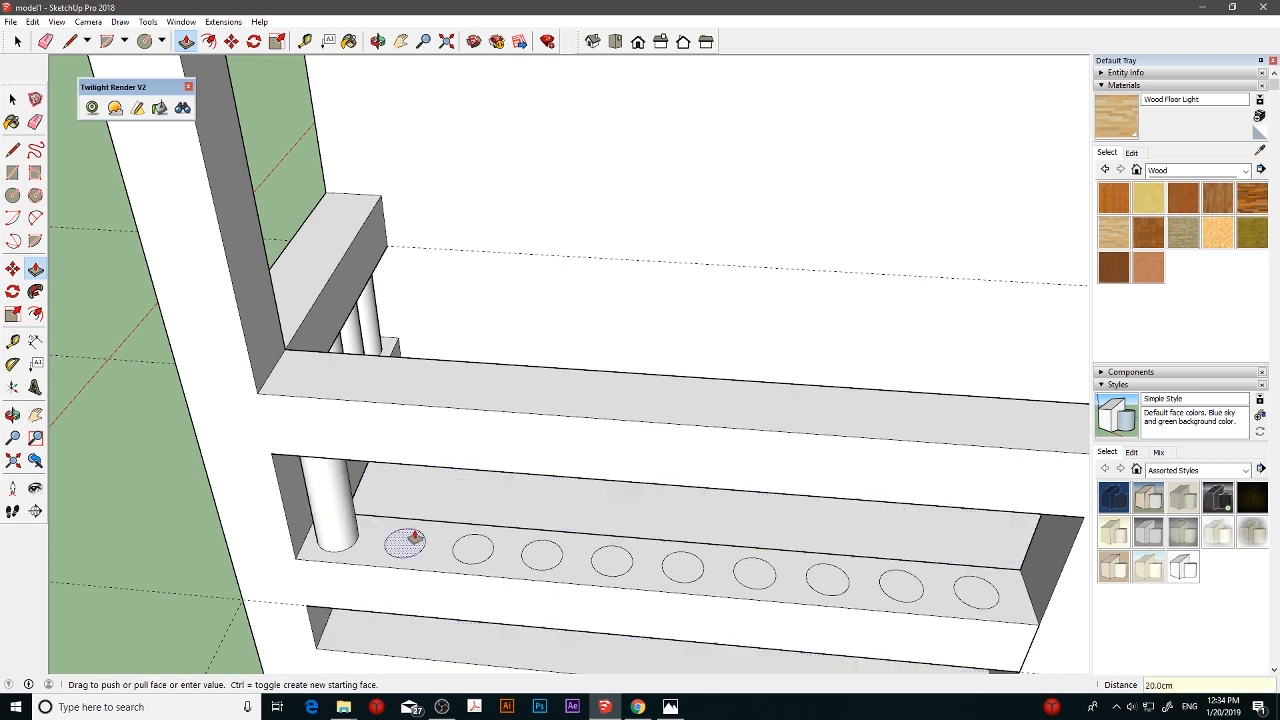
{"action": "left_click_drag", "start_coordinate": [404, 538], "coordinate": [607, 548]}
{"action": "type", "text": "20"}
{"action": "key", "text": "Return"}
{"action": "type", "text": "20"}
{"action": "key", "text": "Return"}
{"action": "type", "text": "20"}
{"action": "key", "text": "Return"}
{"action": "type", "text": "2"}
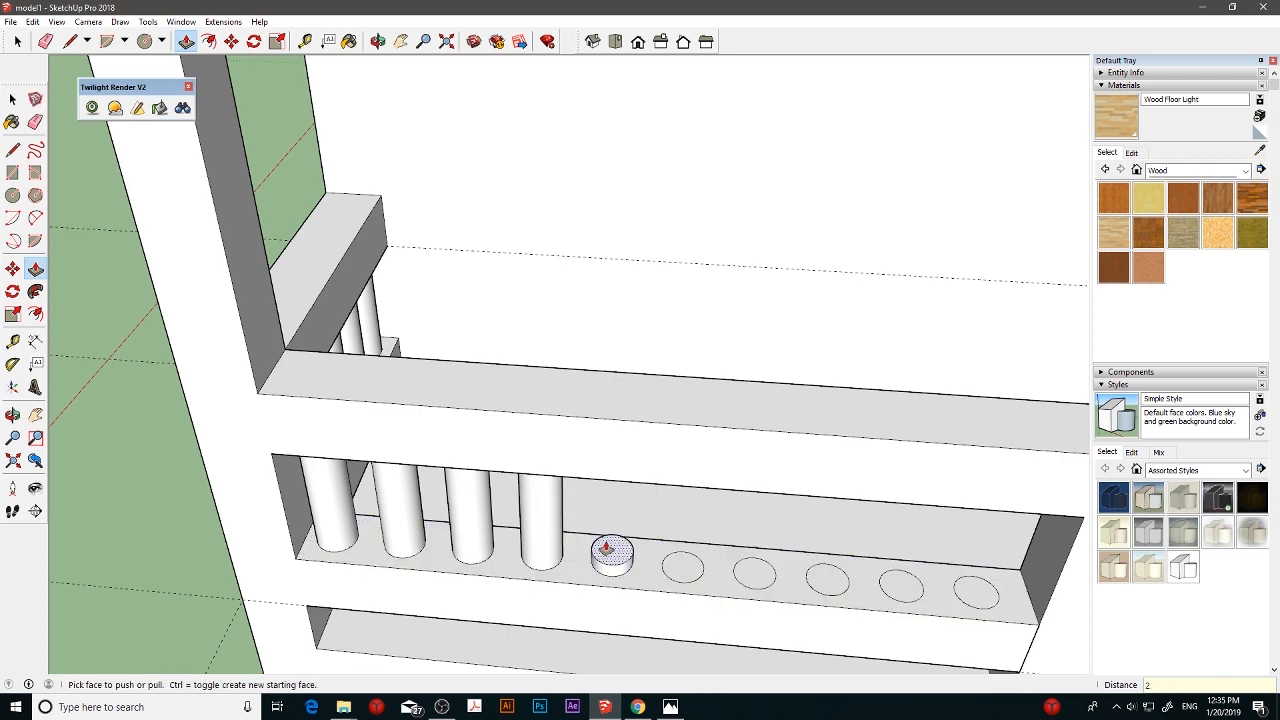
{"action": "type", "text": "0"}
{"action": "key", "text": "Return"}
{"action": "left_click_drag", "start_coordinate": [686, 563], "coordinate": [836, 562]}
{"action": "key", "text": "ctrl+z"}
{"action": "type", "text": "20"}
{"action": "key", "text": "Return"}
{"action": "type", "text": "20"}
{"action": "key", "text": "Return"}
{"action": "type", "text": "20"}
{"action": "key", "text": "Return"}
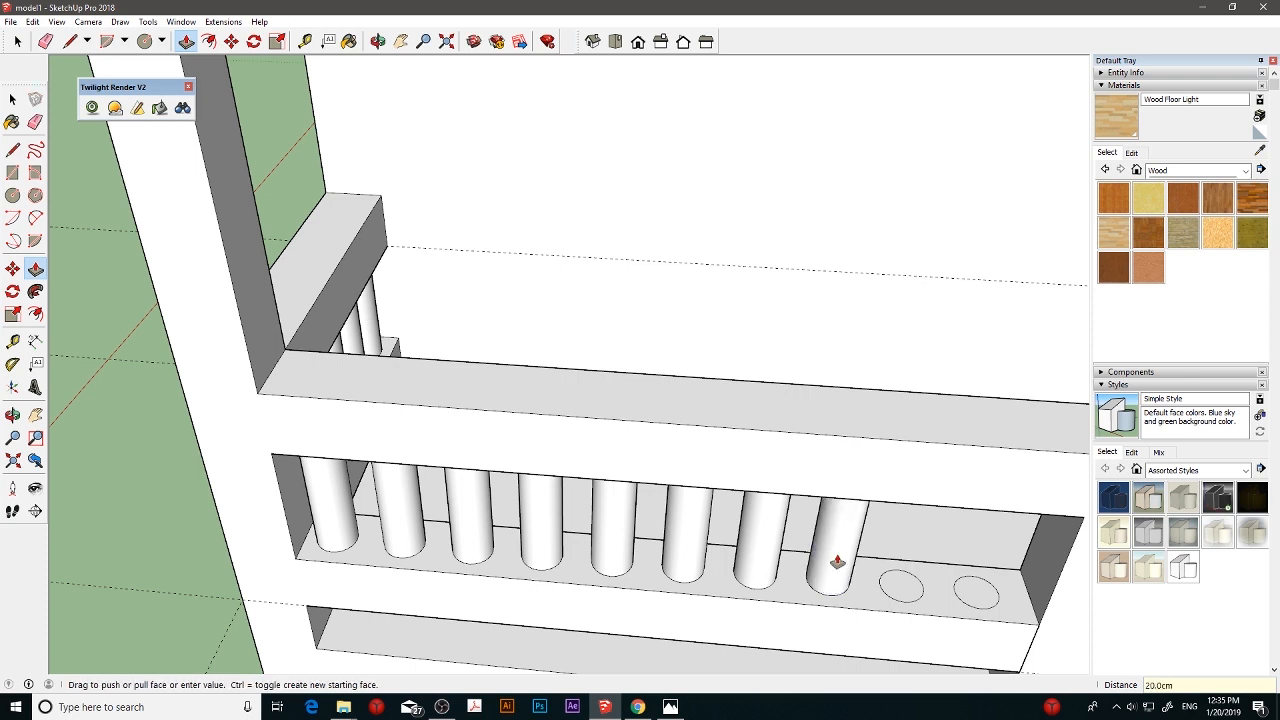
{"action": "left_click_drag", "start_coordinate": [900, 588], "coordinate": [899, 567]}
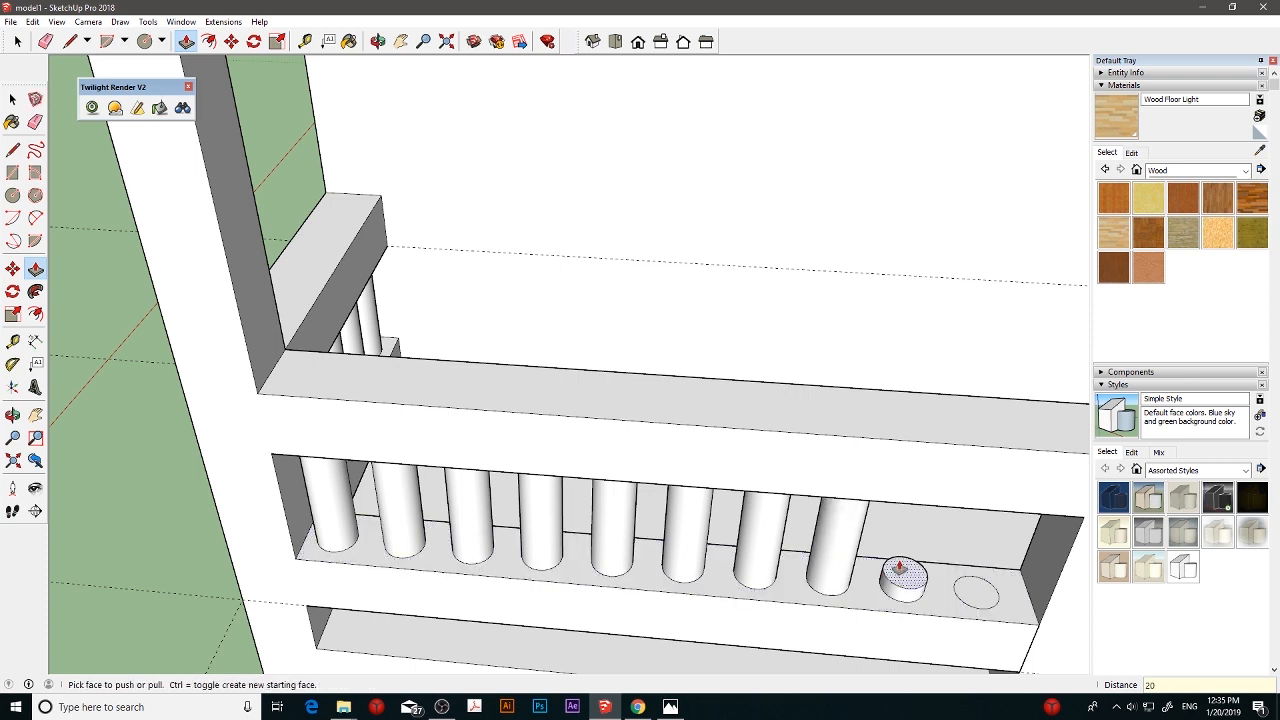
{"action": "type", "text": "20"}
{"action": "key", "text": "Return"}
{"action": "left_click_drag", "start_coordinate": [974, 589], "coordinate": [969, 568]}
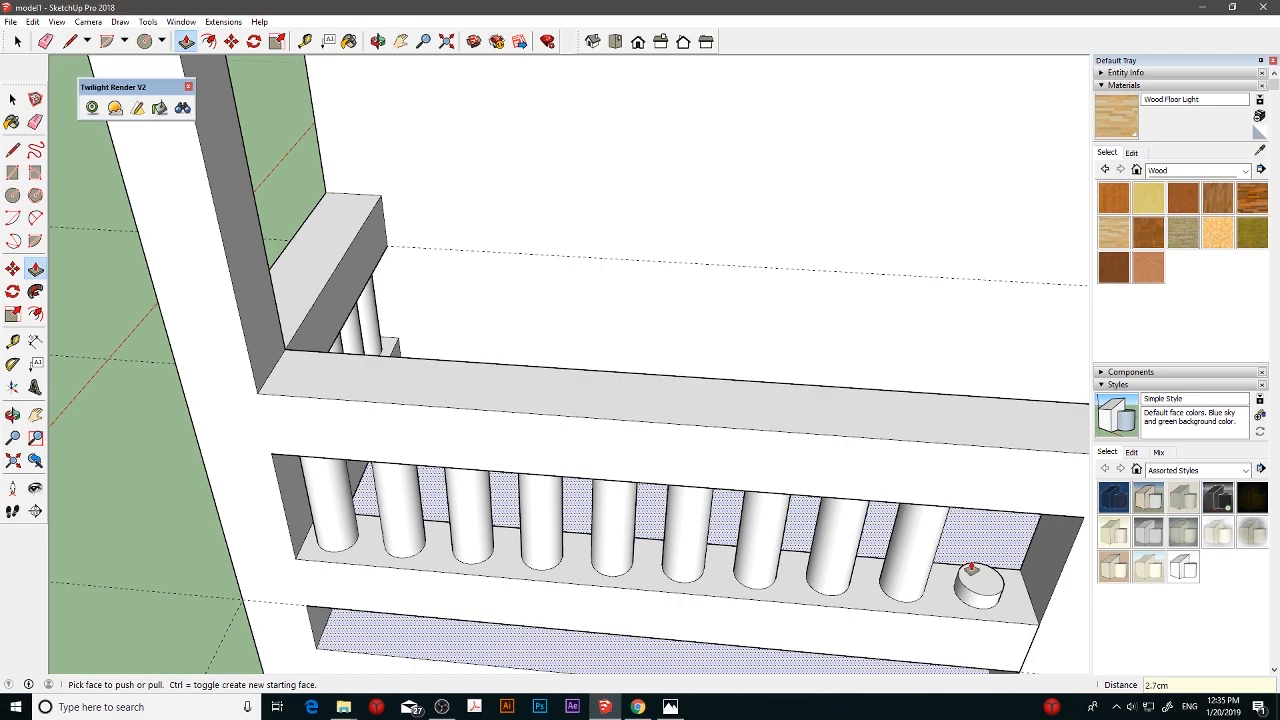
{"action": "type", "text": "20"}
{"action": "key", "text": "Return"}
- Draw two 10 × 10 cm squares on the house wall at the open porch side, aligned with the upper and lower rail guides
{"action": "scroll", "coordinate": [884, 454], "scroll_direction": "down", "scroll_amount": 5}
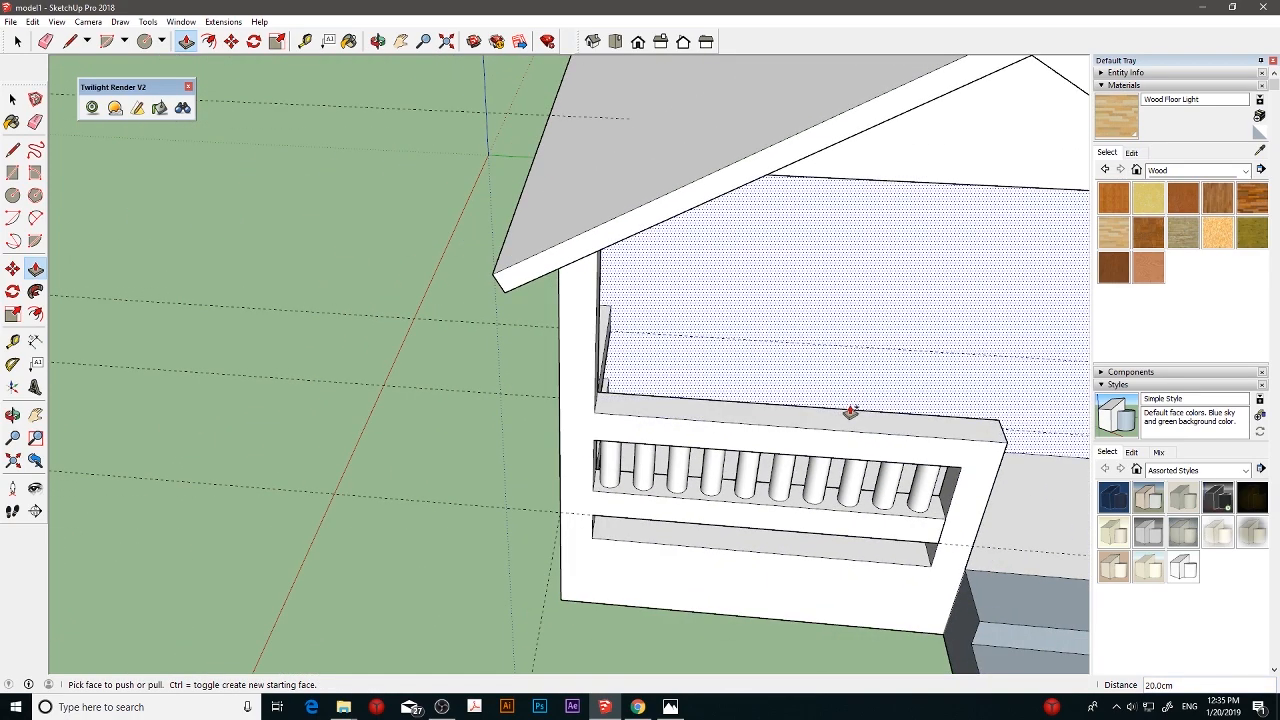
{"action": "middle_click_drag", "start_coordinate": [849, 404], "coordinate": [840, 444]}
{"action": "scroll", "coordinate": [783, 366], "scroll_direction": "down", "scroll_amount": 6}
{"action": "scroll", "coordinate": [841, 480], "scroll_direction": "up", "scroll_amount": 4}
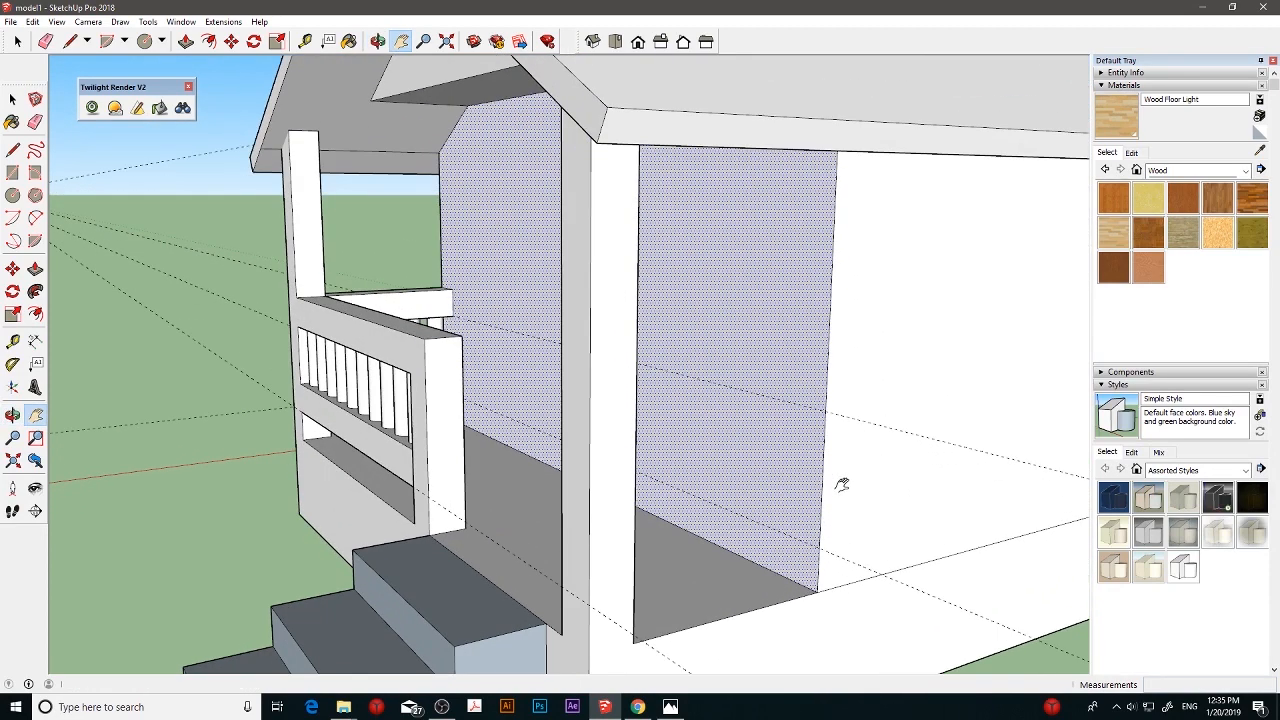
{"action": "left_click", "coordinate": [12, 149]}
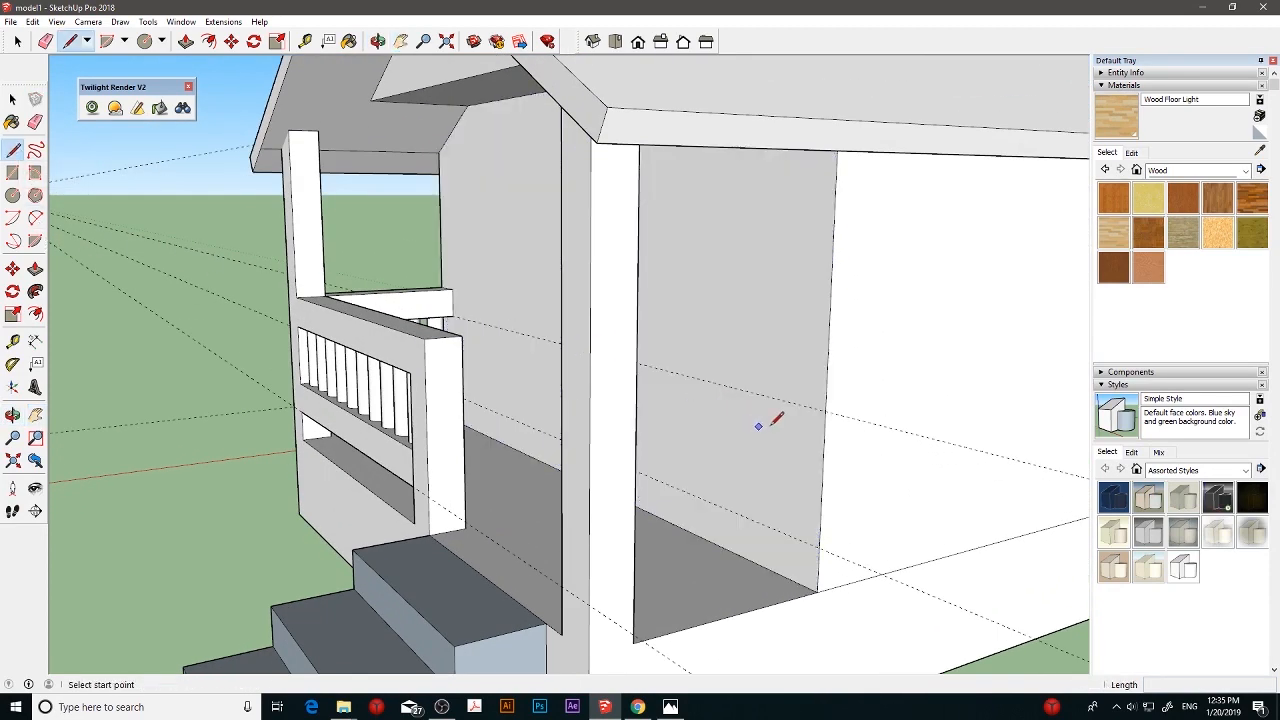
{"action": "left_click", "coordinate": [12, 172]}
{"action": "left_click", "coordinate": [826, 409]}
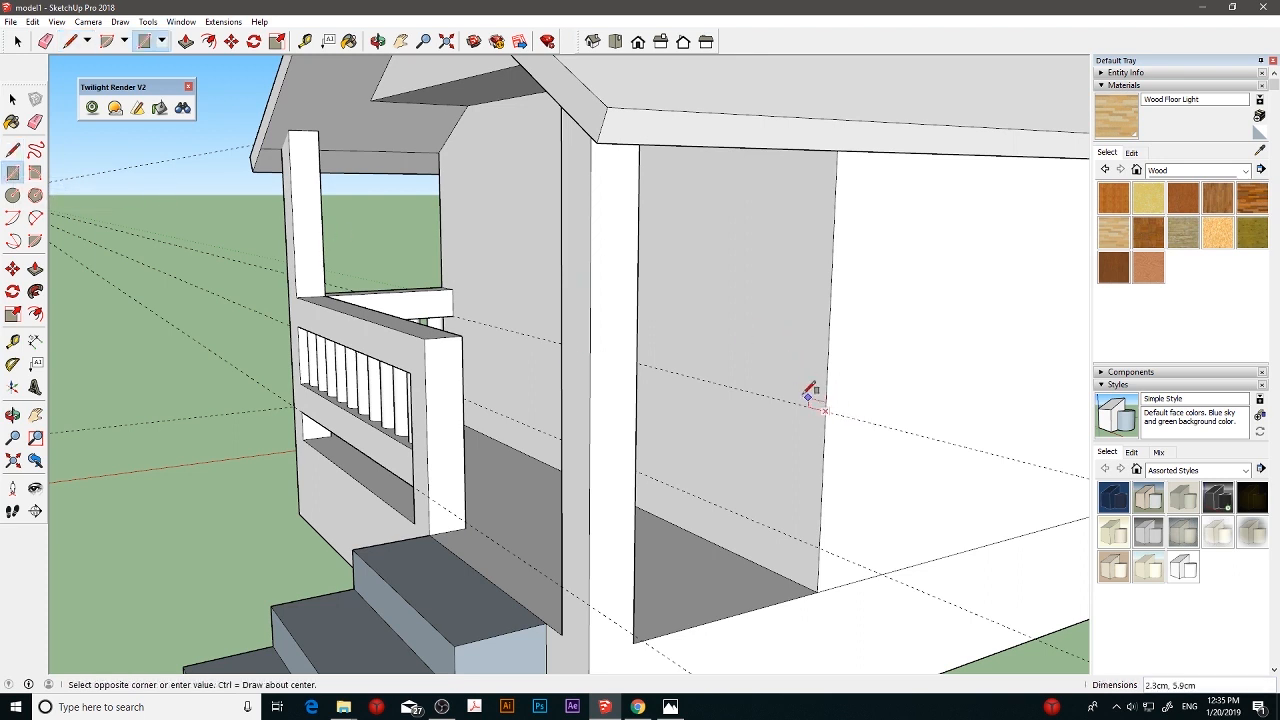
{"action": "left_click", "coordinate": [792, 373]}
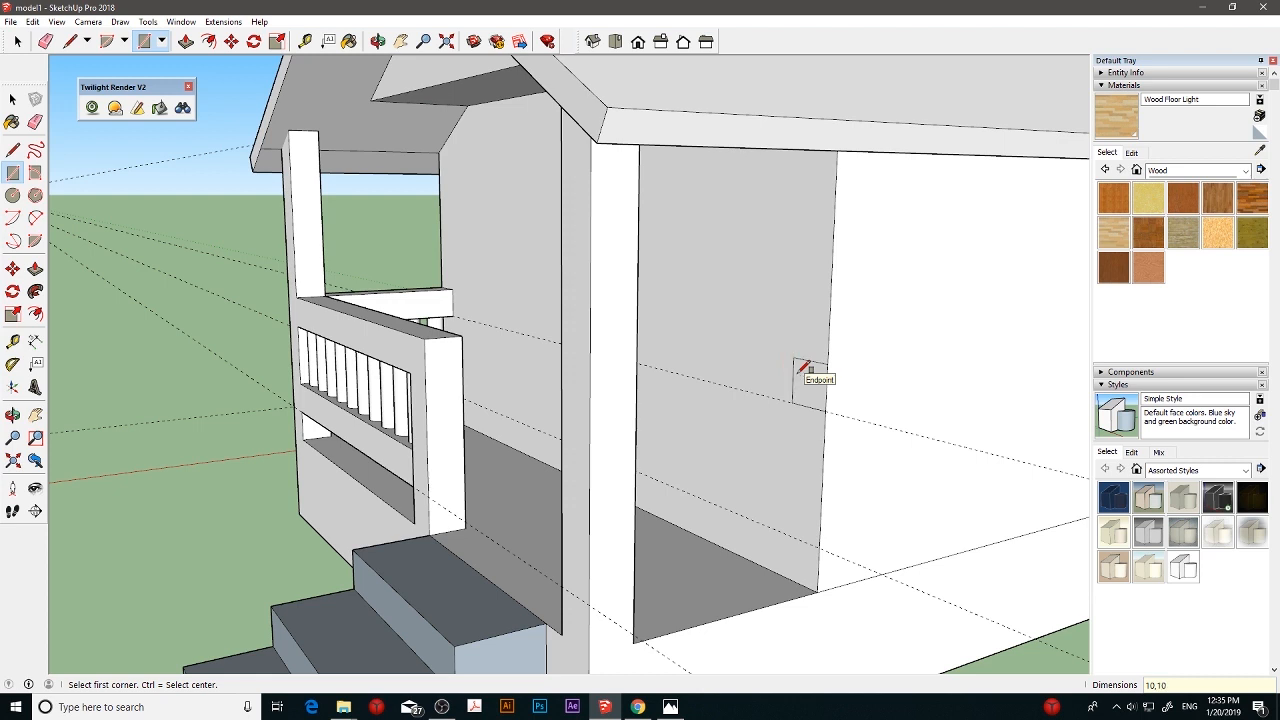
{"action": "left_click", "coordinate": [818, 543]}
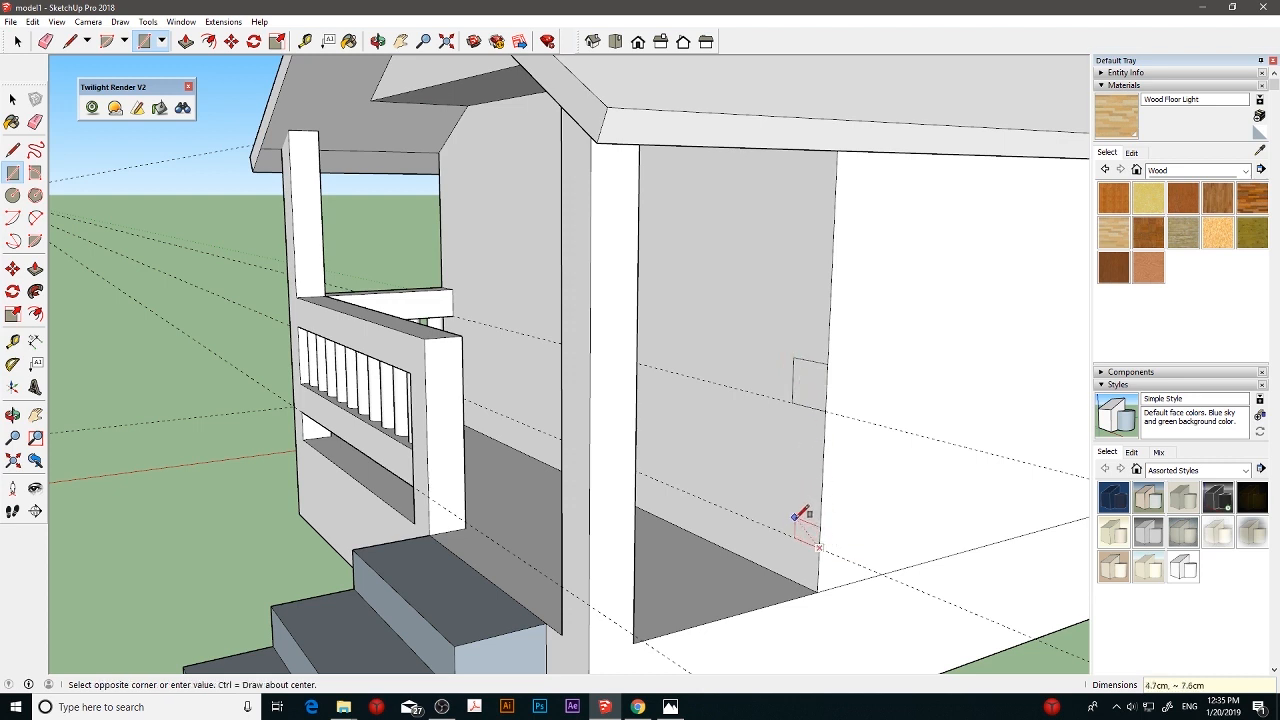
{"action": "left_click", "coordinate": [801, 511]}
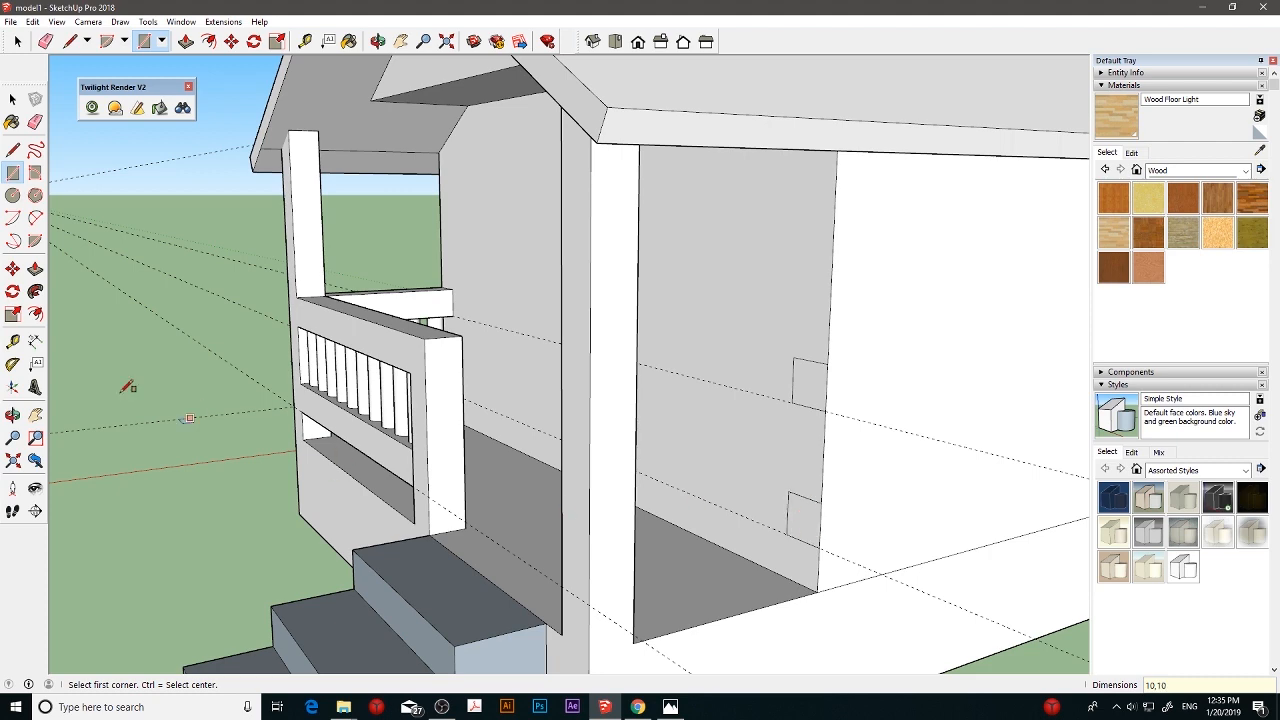
- Measure the porch's railed side opening at floor level, starting from the house wall
{"action": "left_click", "coordinate": [35, 268]}
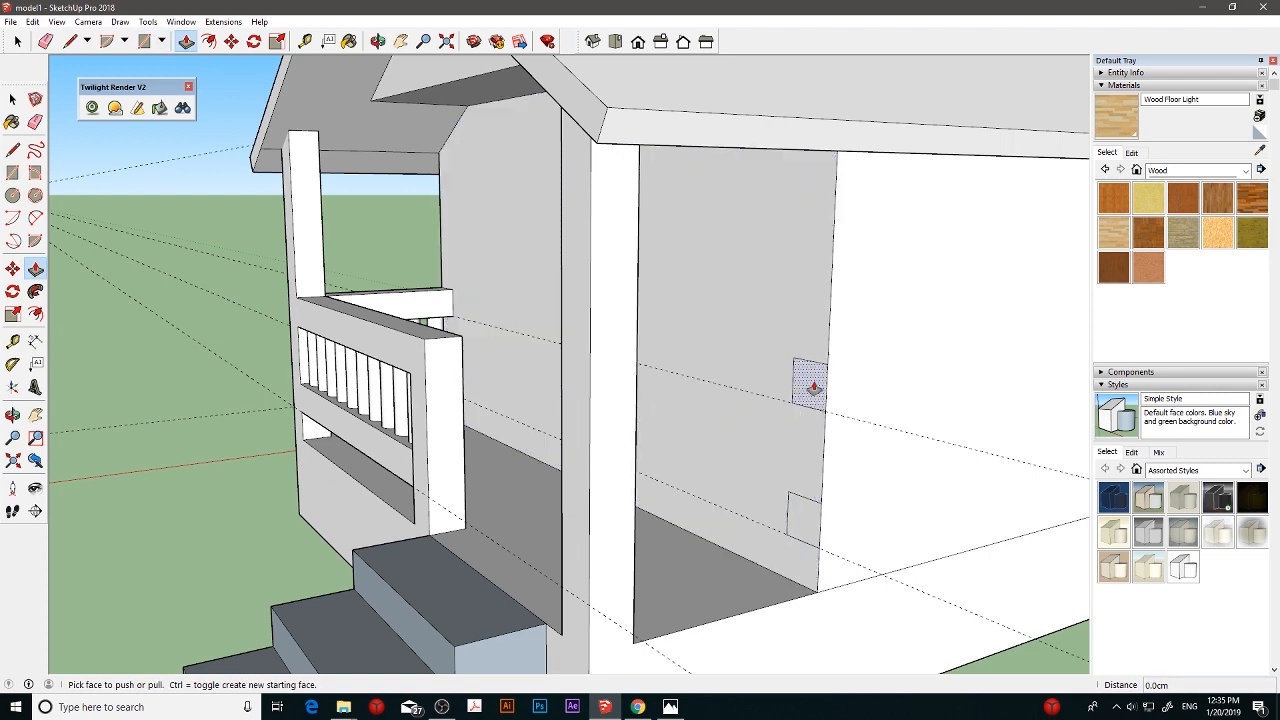
{"action": "middle_click_drag", "start_coordinate": [674, 380], "coordinate": [575, 367]}
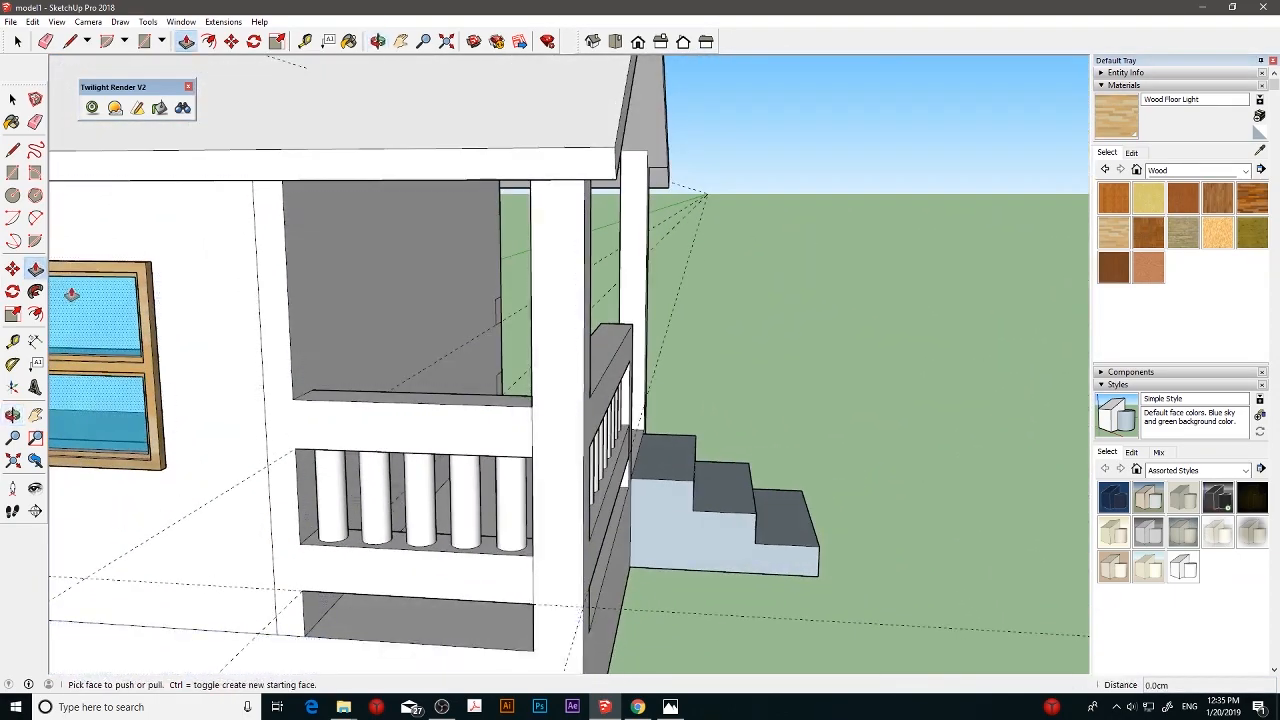
{"action": "left_click", "coordinate": [13, 340]}
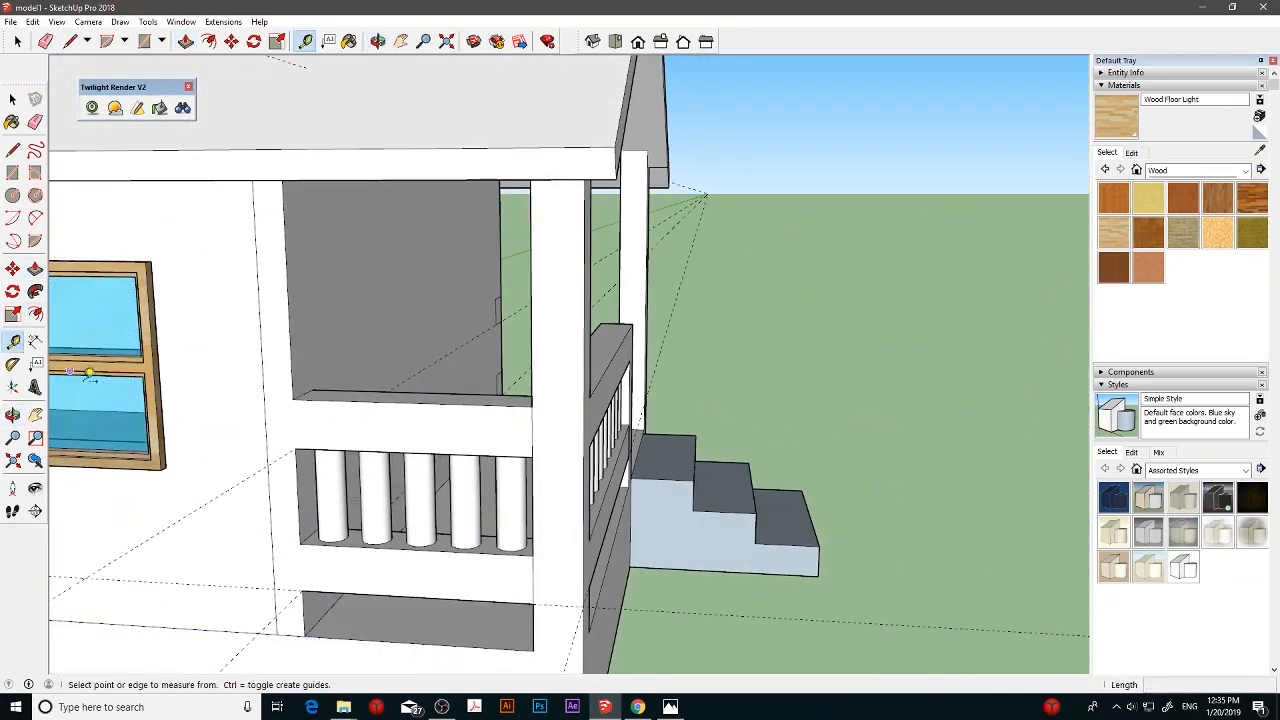
{"action": "left_click", "coordinate": [320, 619]}
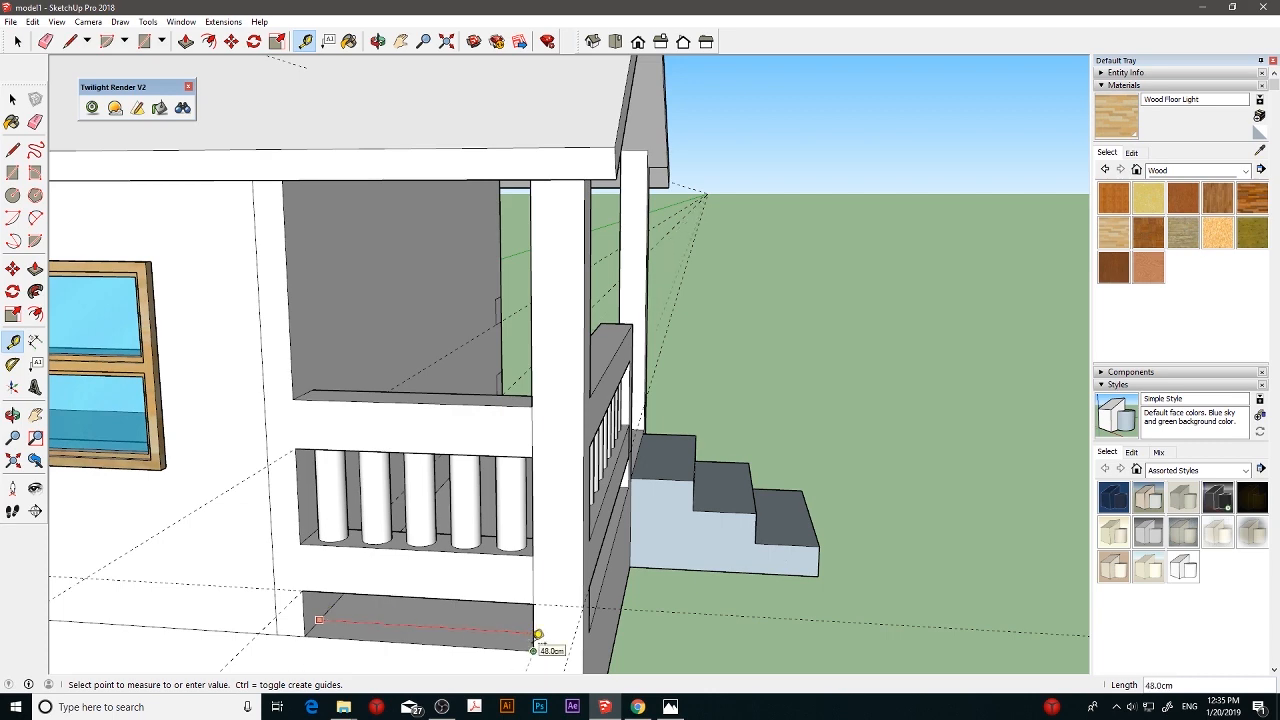
- Erase the two 10 × 10 cm squares from the house wall at the open porch side
{"action": "left_click", "coordinate": [13, 98]}
{"action": "mouse_move", "coordinate": [575, 333]}
{"action": "middle_mouse_down"}
{"action": "mouse_move", "coordinate": [471, 366]}
{"action": "mouse_move", "coordinate": [498, 537]}
{"action": "mouse_move", "coordinate": [626, 457]}
{"action": "middle_mouse_up"}
{"action": "key", "text": "e"}
{"action": "scroll", "coordinate": [630, 452], "scroll_direction": "up", "scroll_amount": 6}
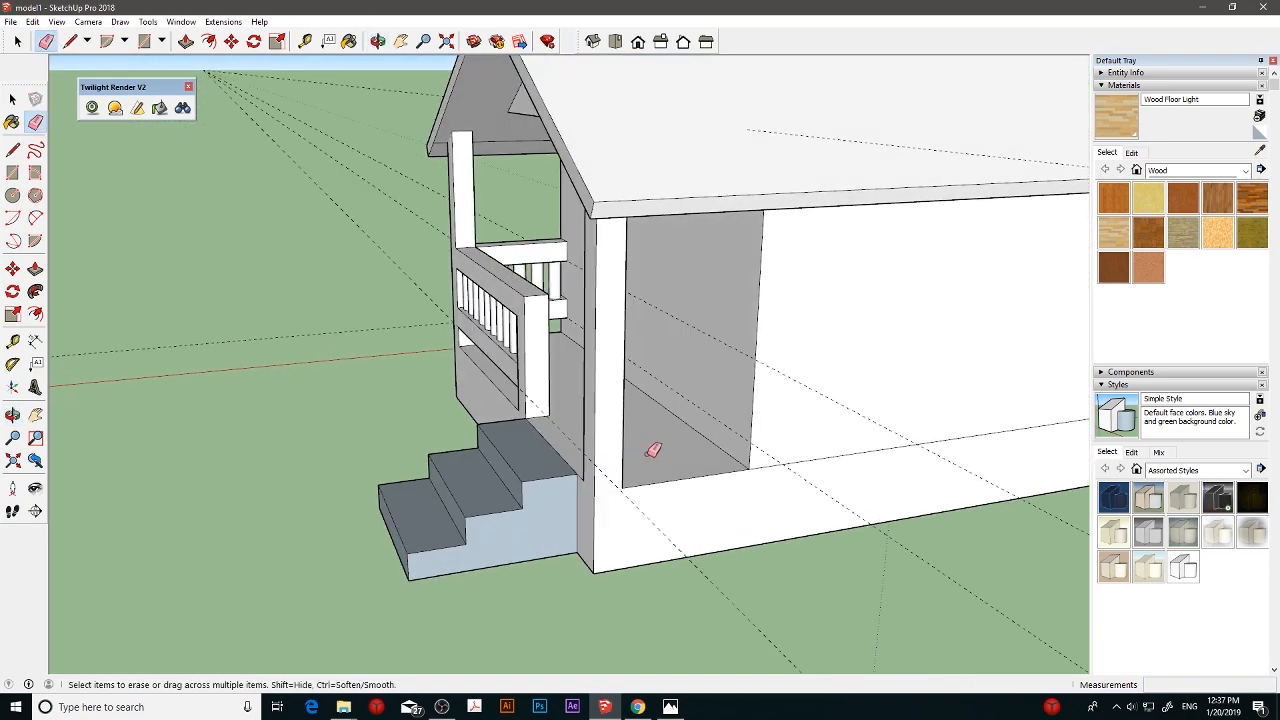
- Draw two 10 × 10 cm squares at the outer edge of the porch-side house wall, on the upper and lower rail guides
{"action": "scroll", "coordinate": [652, 450], "scroll_direction": "up", "scroll_amount": 1}
{"action": "left_click", "coordinate": [13, 173]}
{"action": "middle_click_drag", "start_coordinate": [600, 335], "coordinate": [744, 341]}
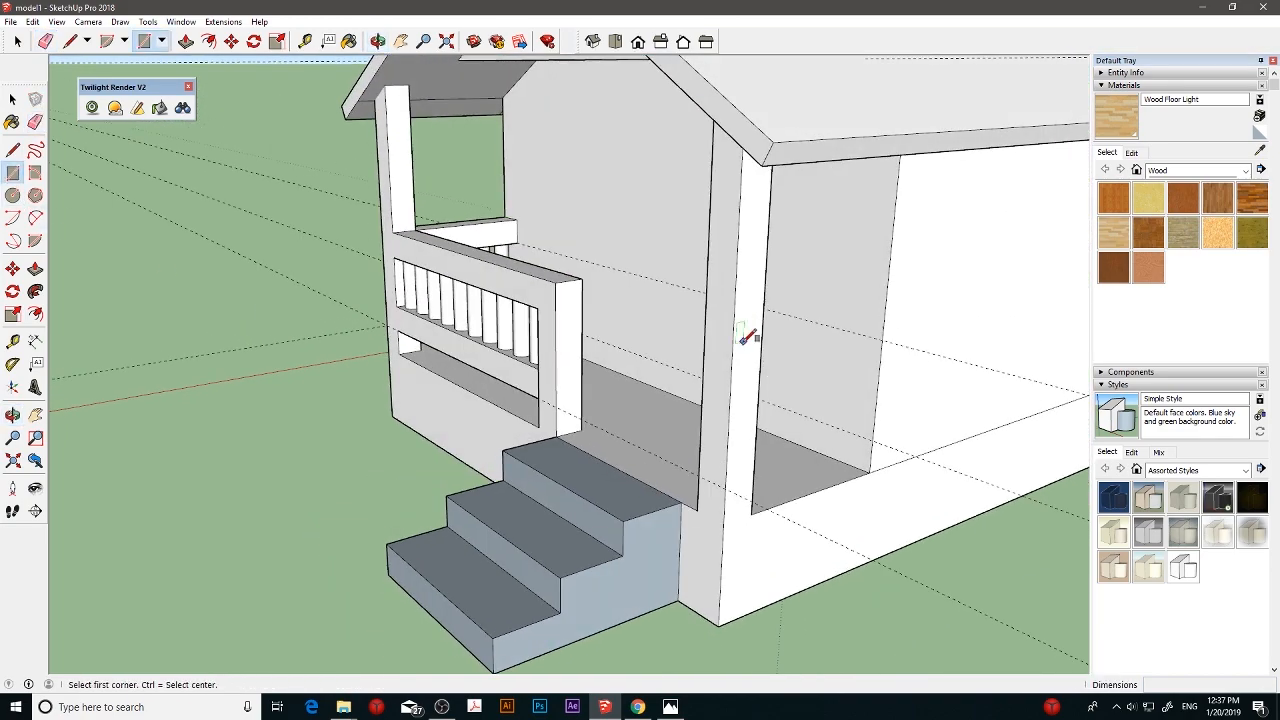
{"action": "left_click", "coordinate": [880, 334]}
{"action": "left_click", "coordinate": [861, 317]}
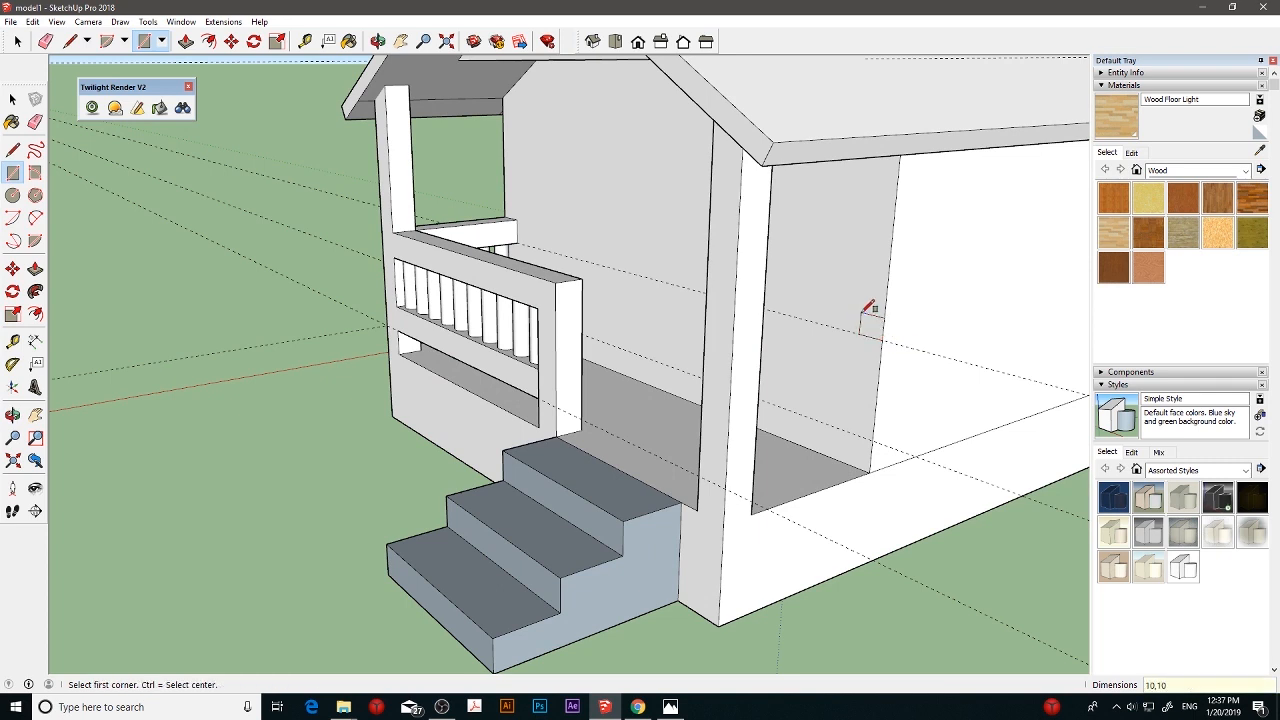
{"action": "left_click", "coordinate": [874, 434]}
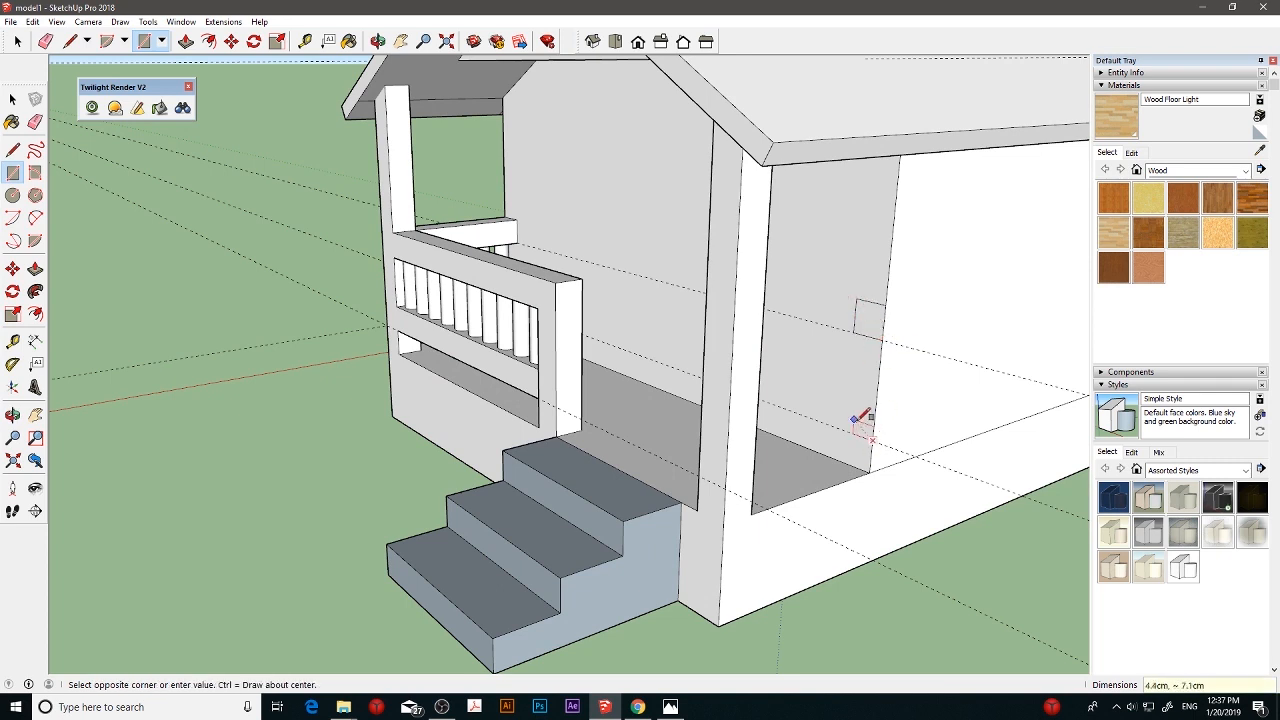
{"action": "left_click", "coordinate": [860, 408]}
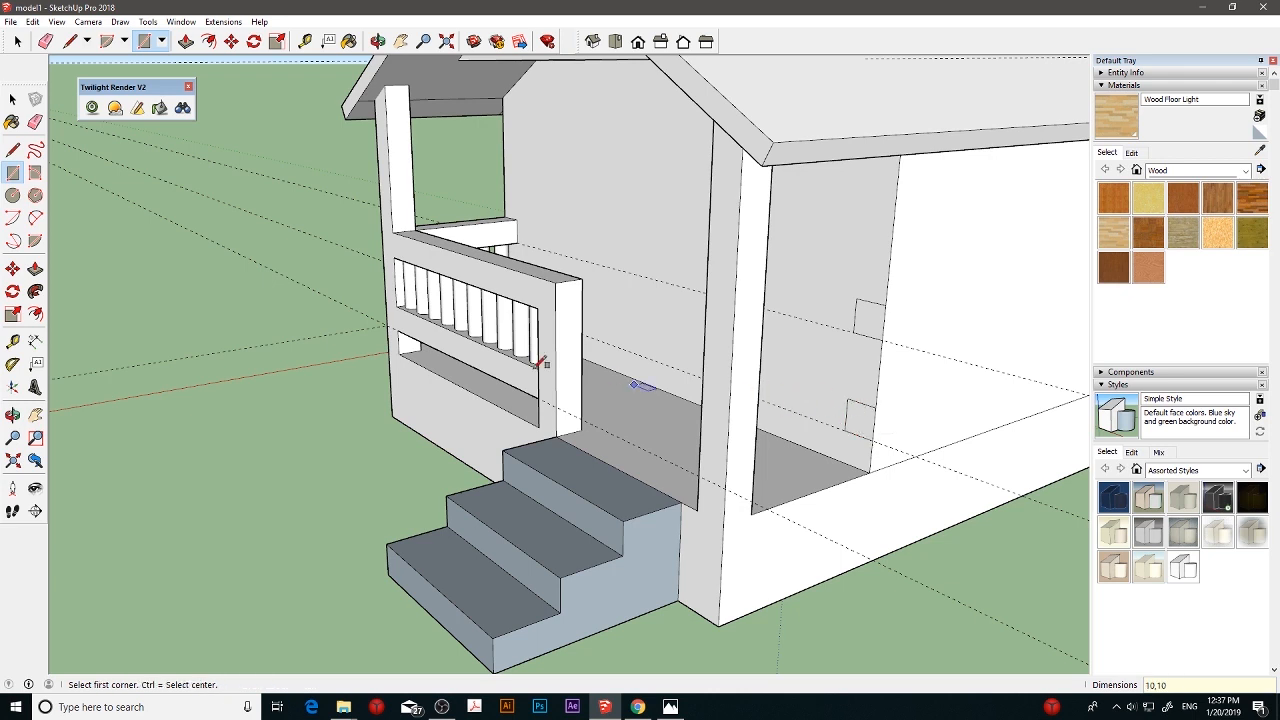
- Pull both wall squares out 48 cm to the corner post to form the upper and lower side rails
{"action": "left_click", "coordinate": [35, 268]}
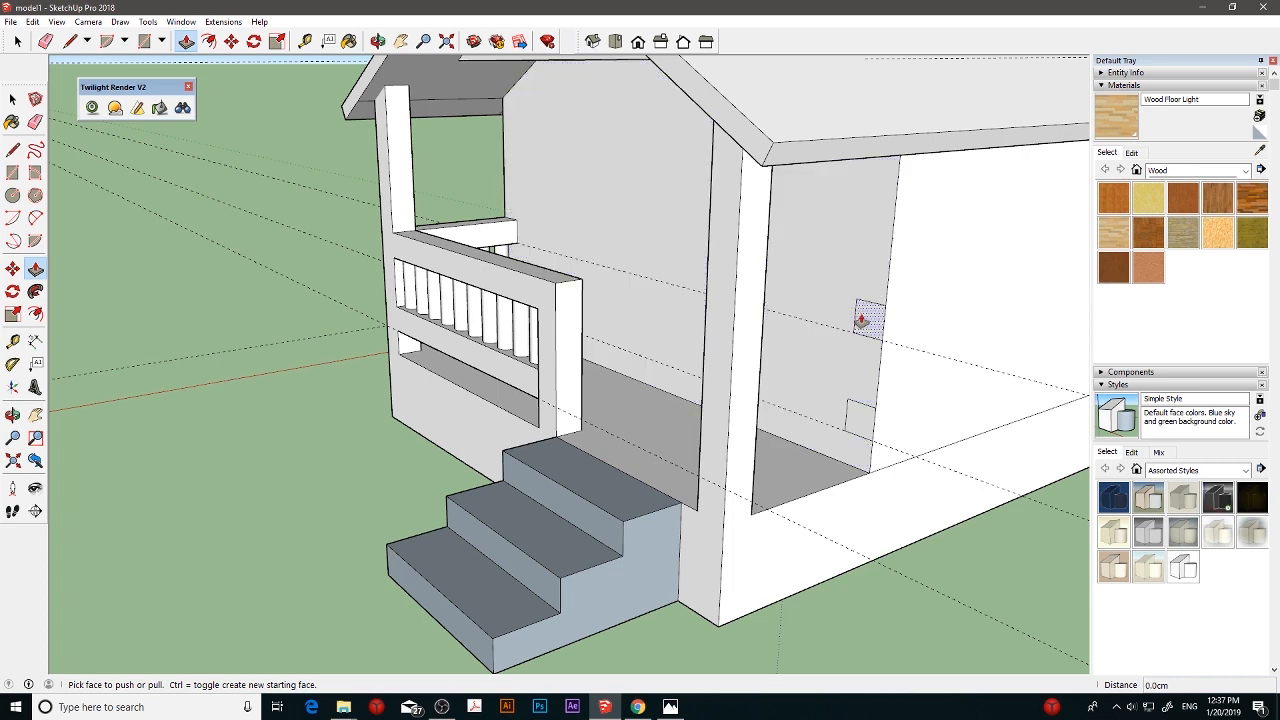
{"action": "left_click_drag", "start_coordinate": [860, 316], "coordinate": [825, 327]}
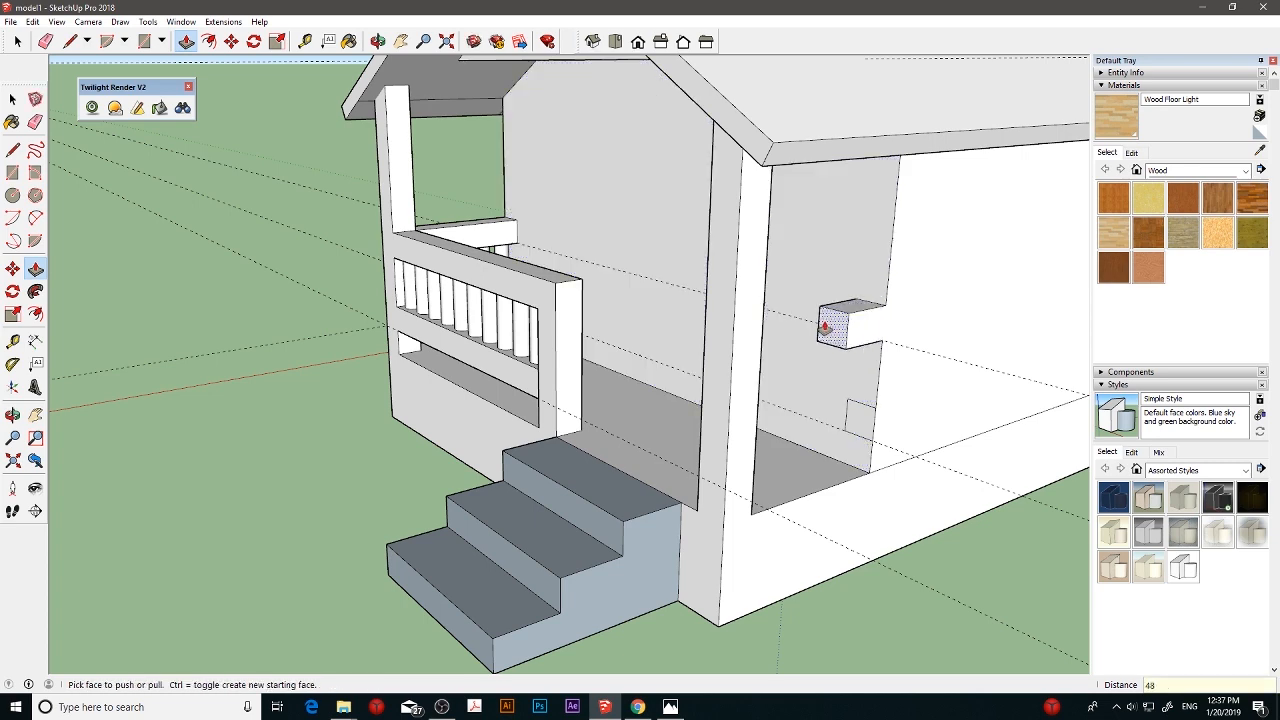
{"action": "type", "text": "48"}
{"action": "key", "text": "Return"}
{"action": "left_click_drag", "start_coordinate": [857, 410], "coordinate": [853, 425]}
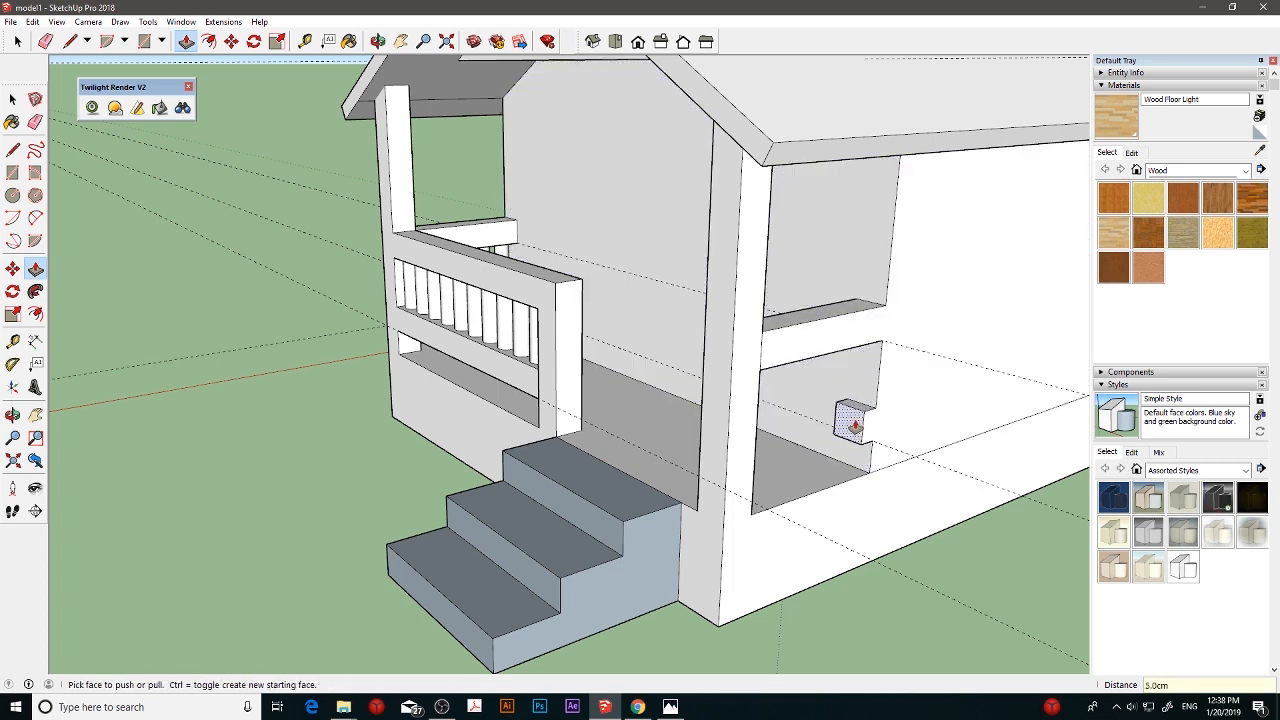
{"action": "key", "text": "Return"}
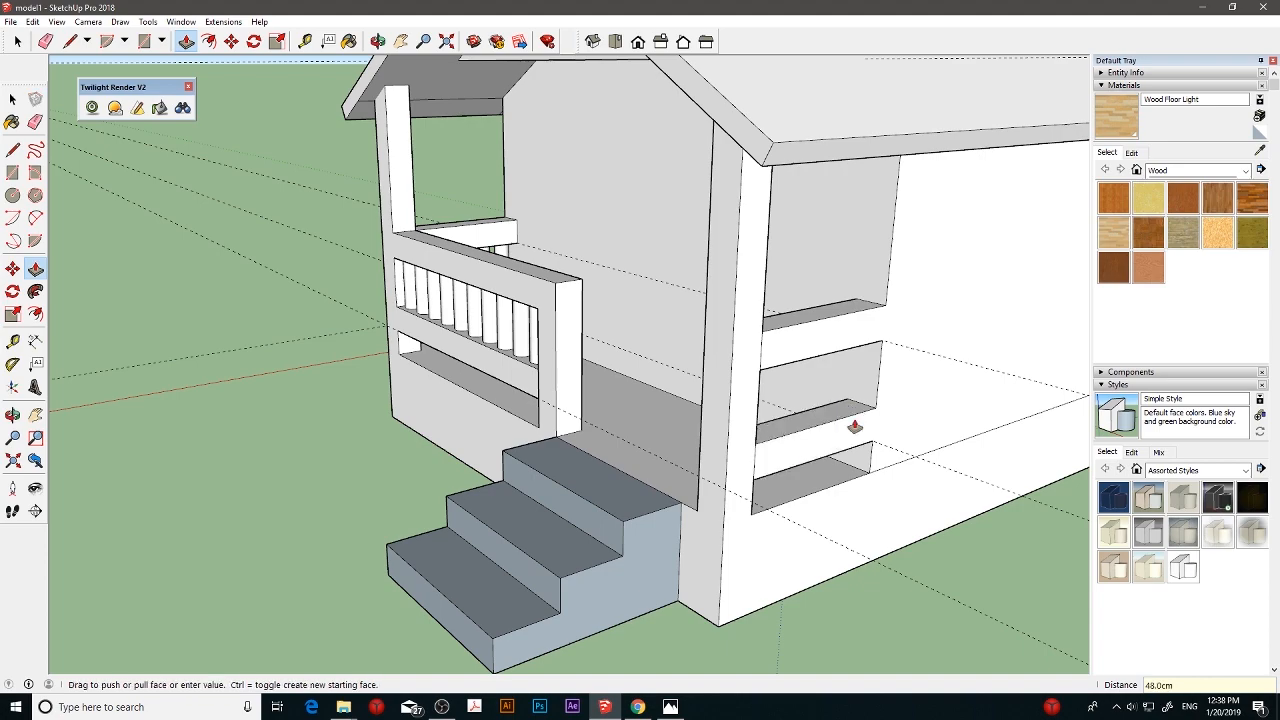
- Draw a circle with a 3 cm radius on top of the lower side rail, near the house wall
{"action": "scroll", "coordinate": [855, 427], "scroll_direction": "up", "scroll_amount": 10}
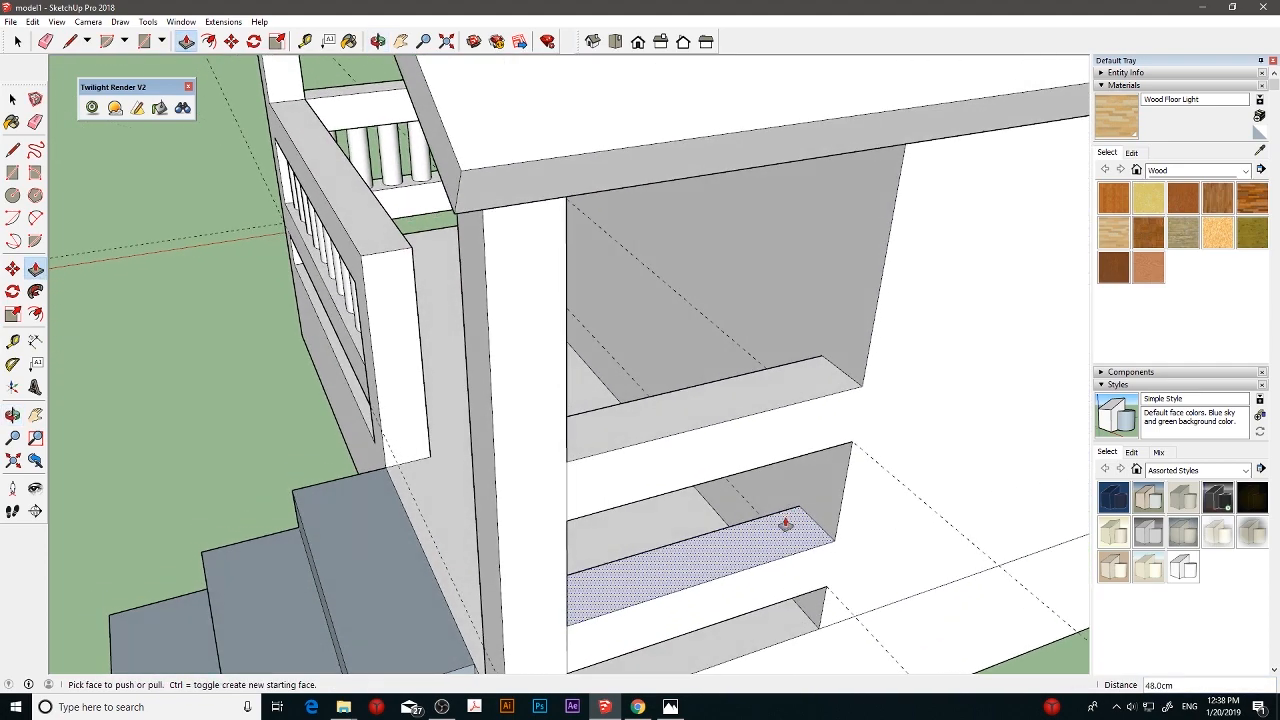
{"action": "left_click", "coordinate": [12, 195]}
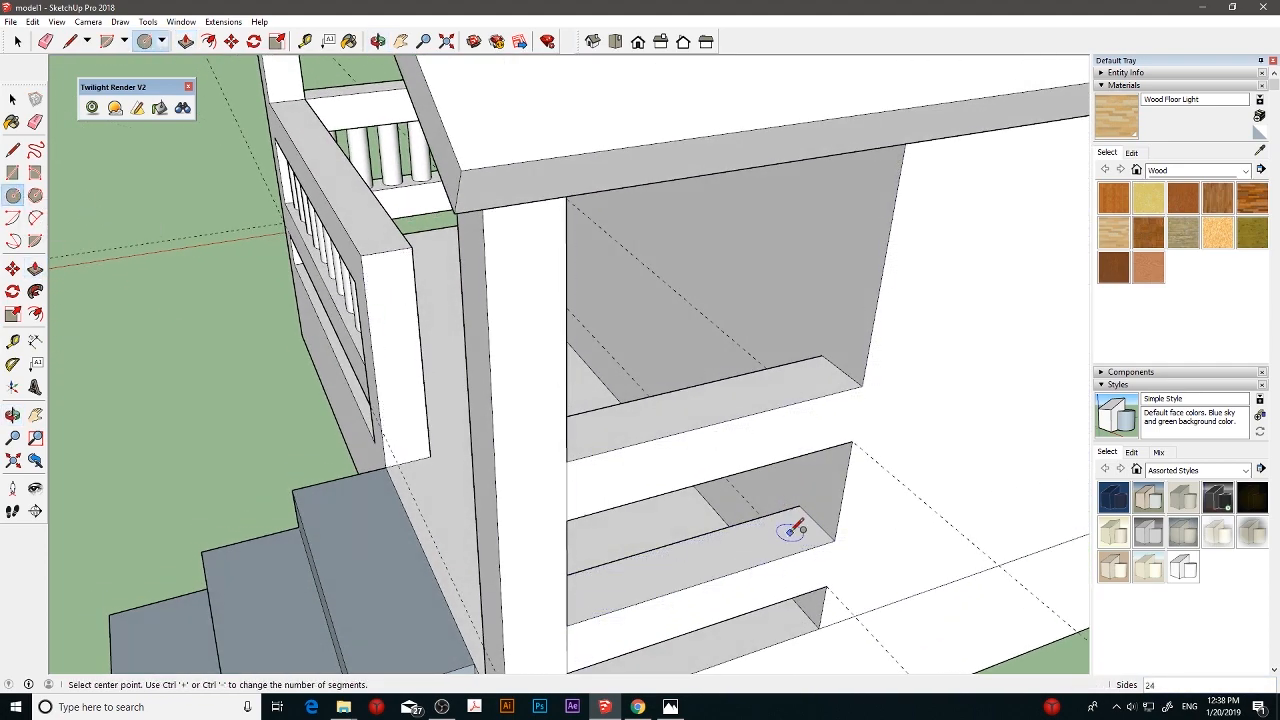
{"action": "left_click", "coordinate": [790, 531]}
{"action": "left_click", "coordinate": [797, 515]}
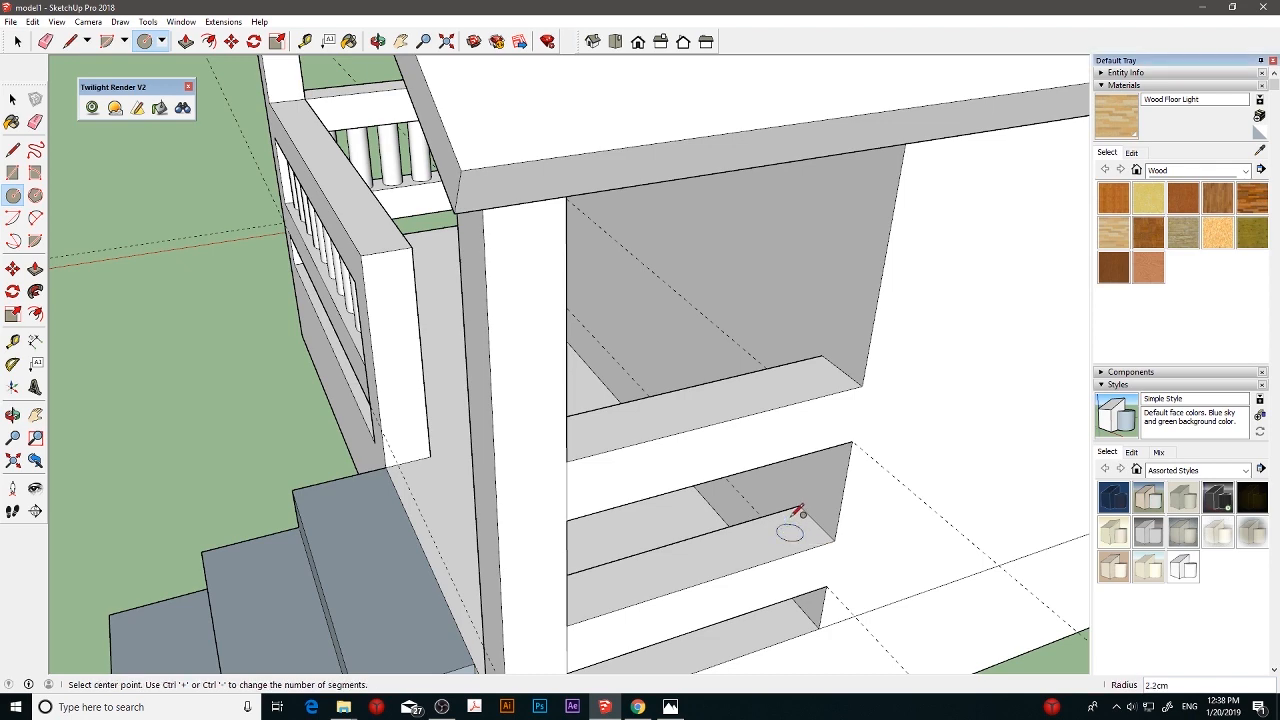
{"action": "type", "text": "3"}
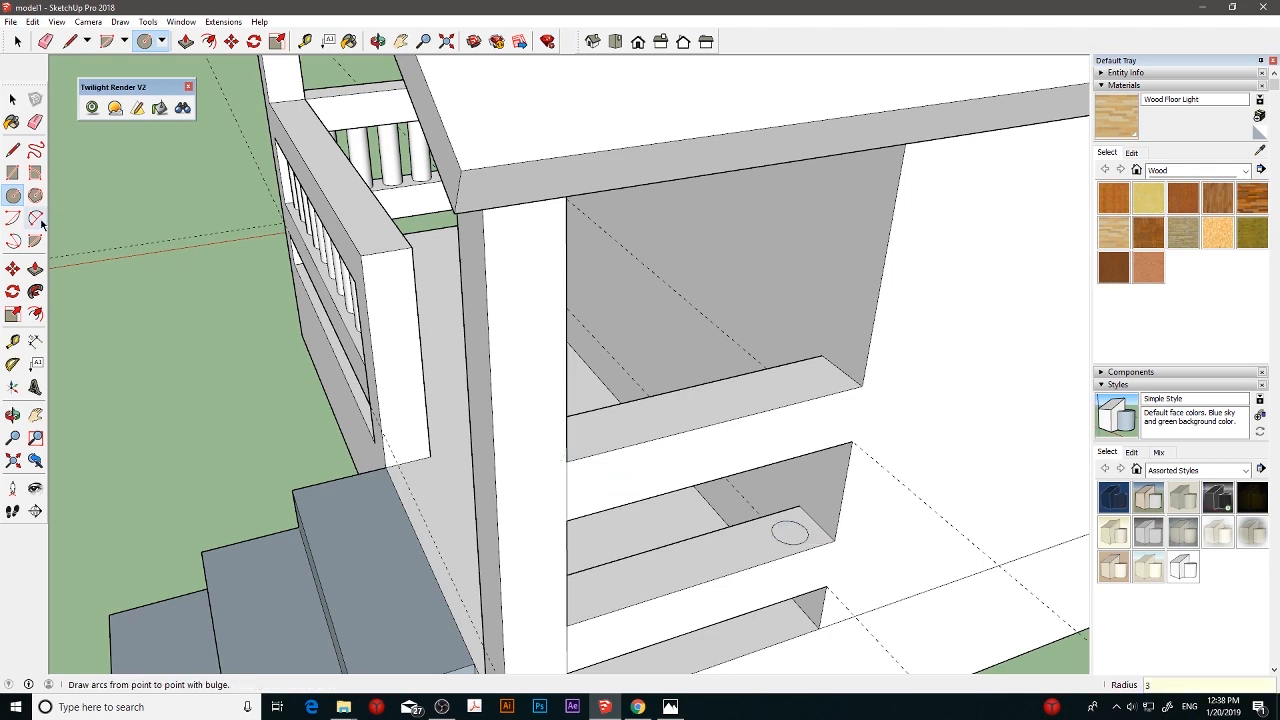
- Copy the circle about 8.8 cm along the lower side rail toward the post and repeat the copy four times
{"action": "left_click", "coordinate": [12, 268]}
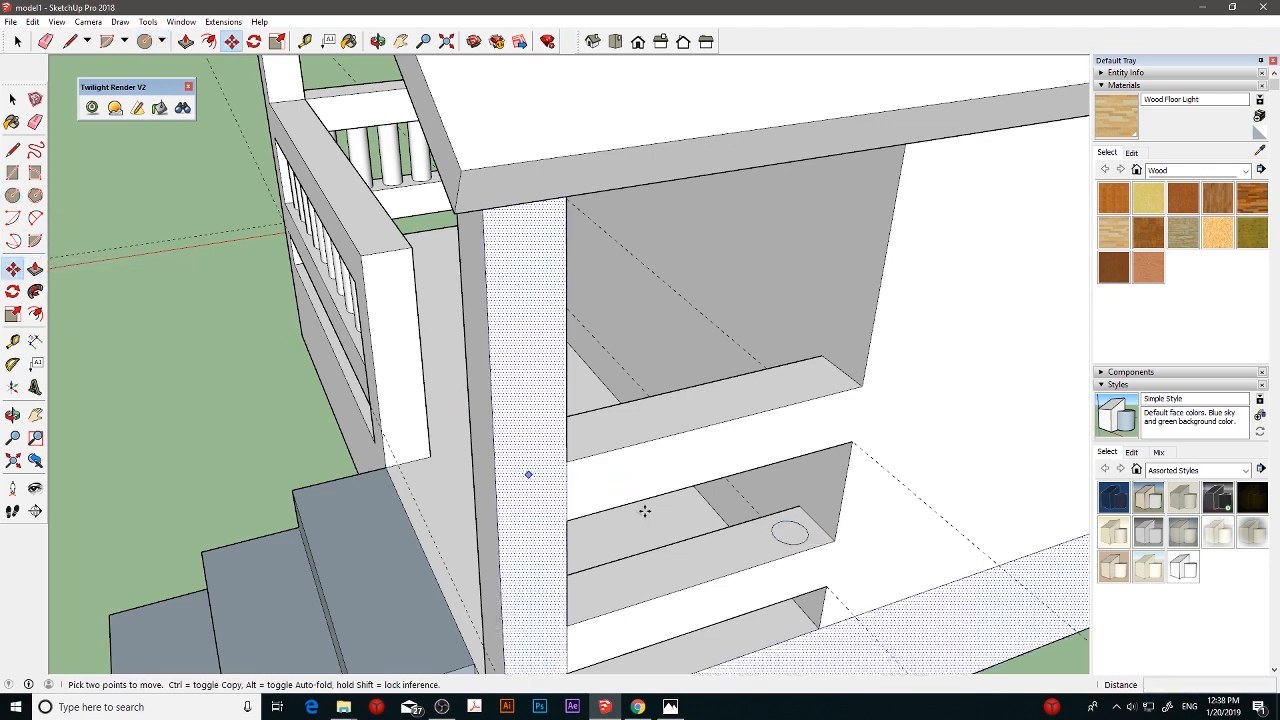
{"action": "left_click", "coordinate": [797, 533]}
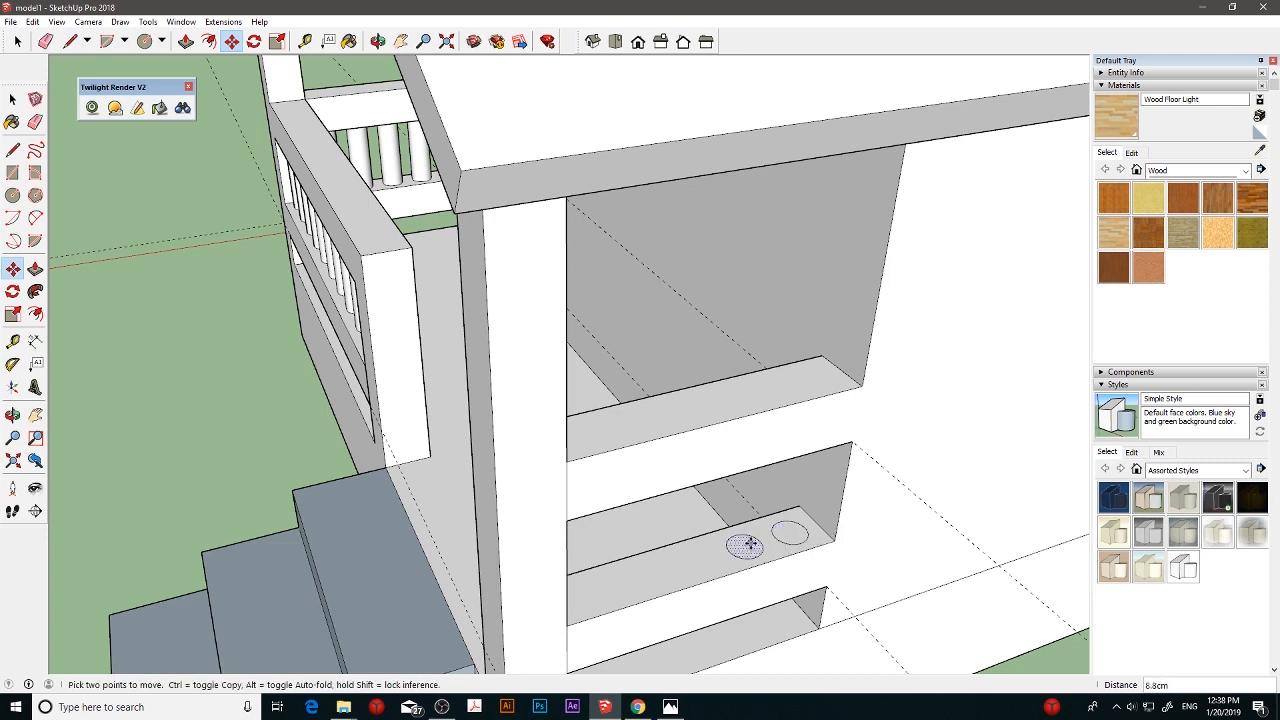
{"action": "left_click", "coordinate": [750, 544]}
{"action": "type", "text": "*4"}
{"action": "key", "text": "Return"}
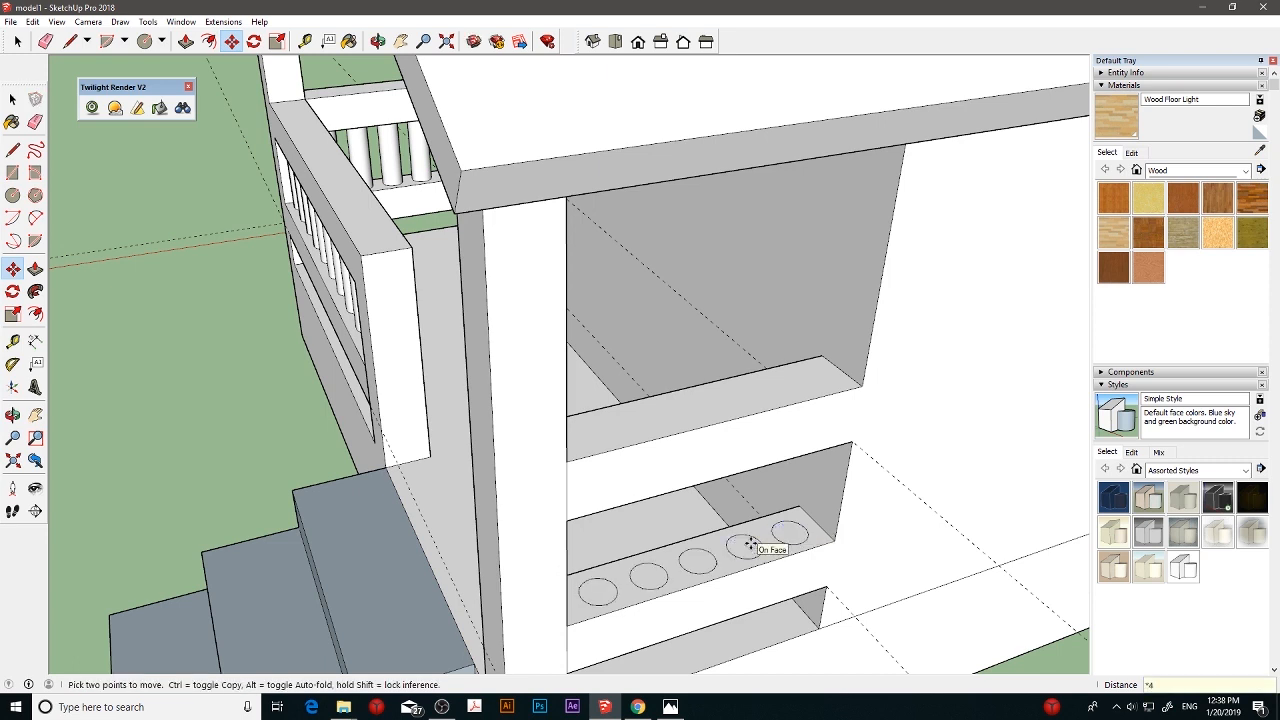
- Pull each of the five circles on the lower side rail up 20 cm to form balusters
{"action": "middle_click_drag", "start_coordinate": [751, 544], "coordinate": [570, 555]}
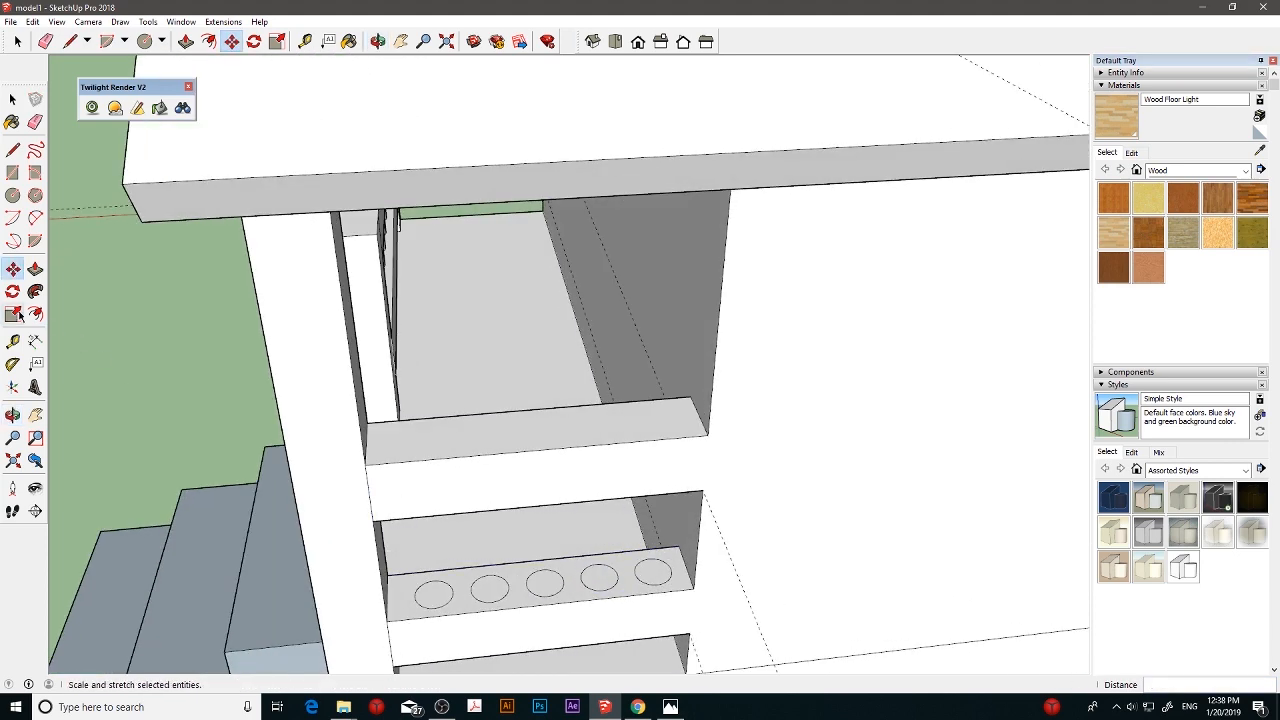
{"action": "left_click", "coordinate": [35, 270]}
{"action": "left_click", "coordinate": [652, 570]}
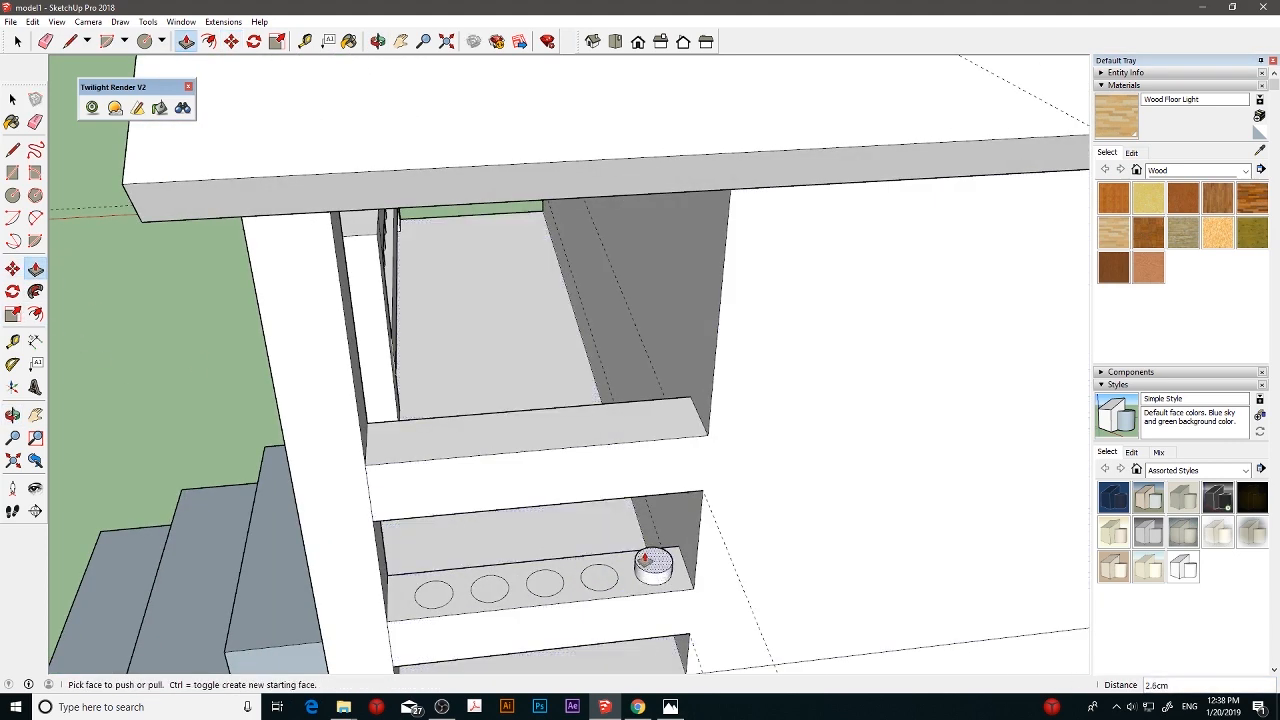
{"action": "type", "text": "20"}
{"action": "key", "text": "Return"}
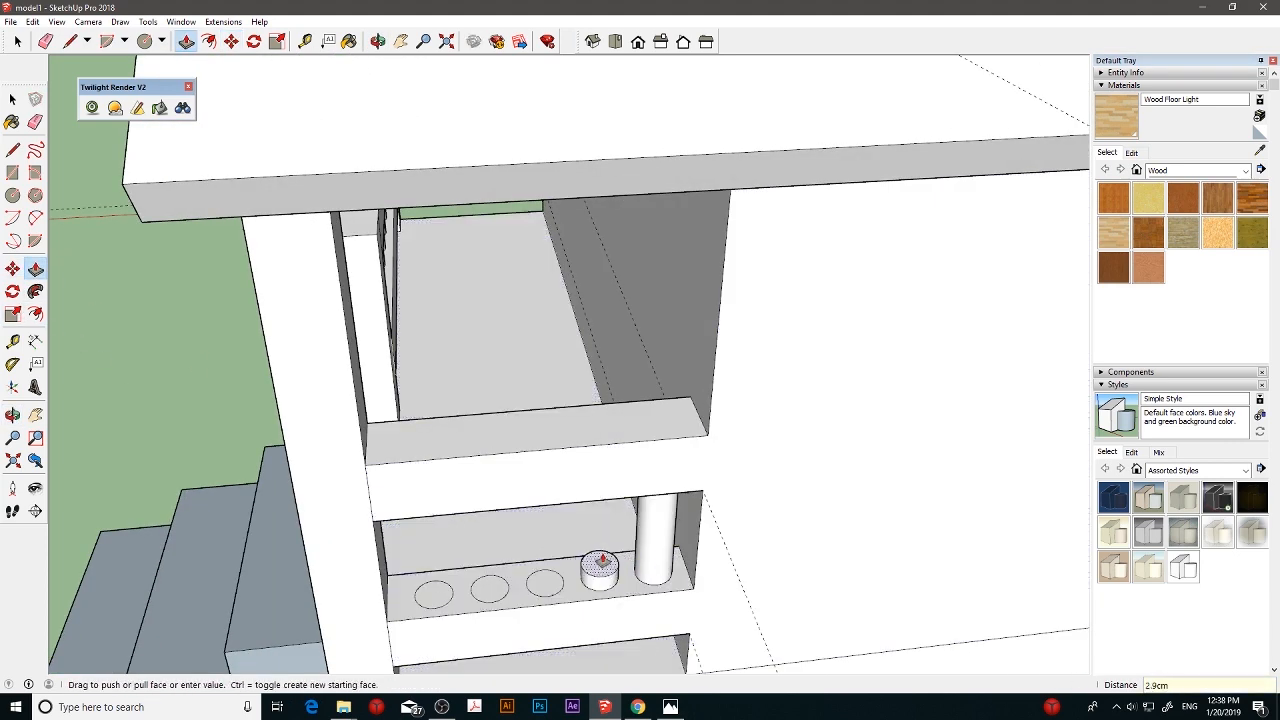
{"action": "left_click", "coordinate": [600, 567]}
{"action": "key", "text": "Return"}
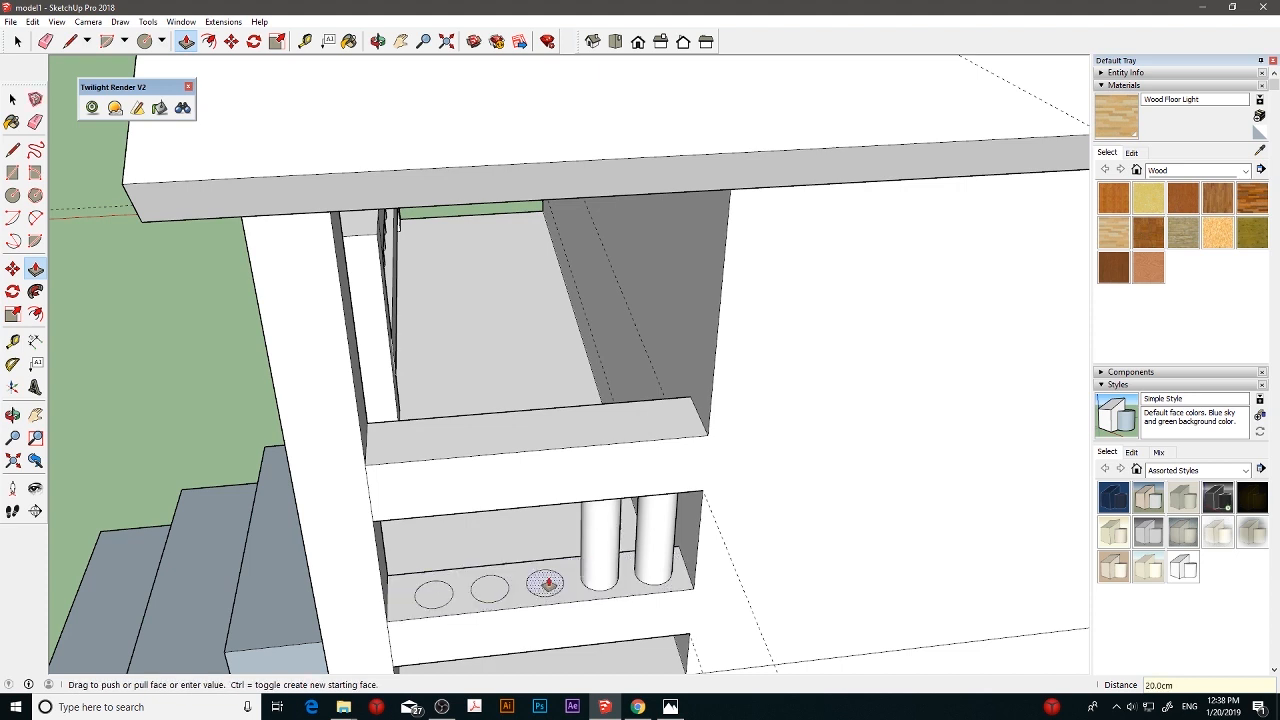
{"action": "left_click", "coordinate": [545, 567]}
{"action": "type", "text": "20"}
{"action": "key", "text": "Return"}
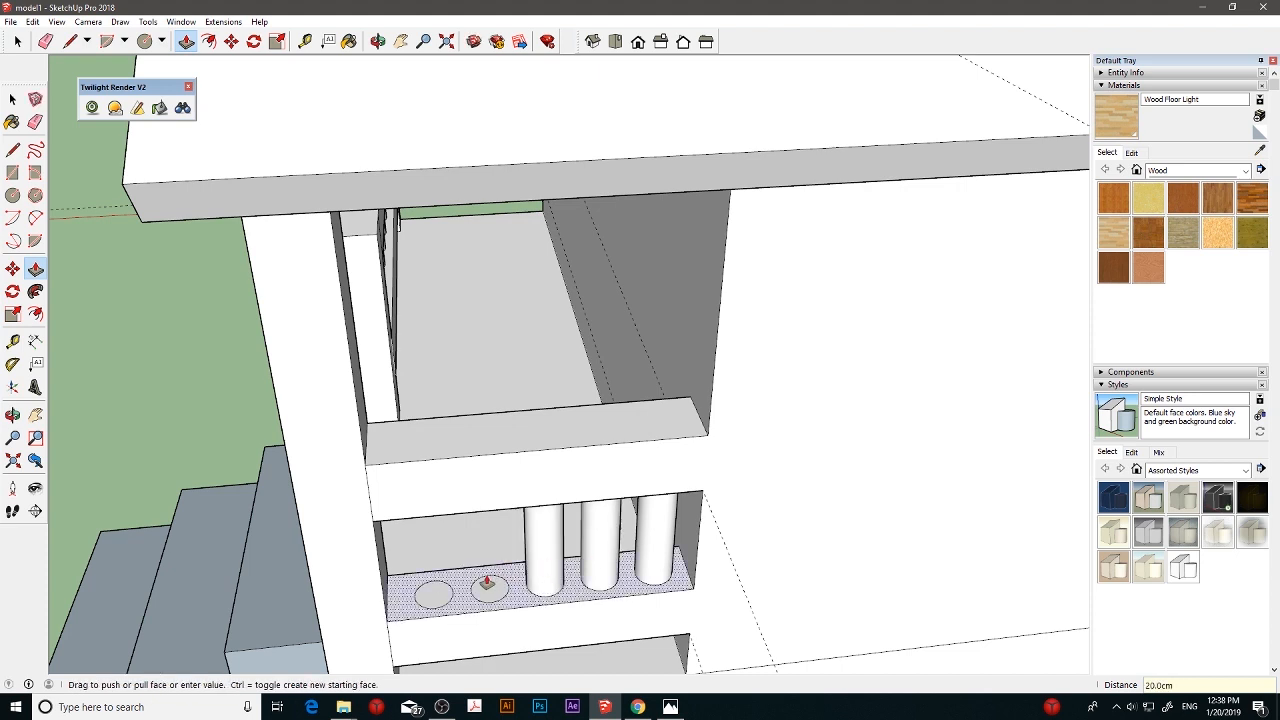
{"action": "left_click", "coordinate": [489, 588]}
{"action": "key", "text": "Return"}
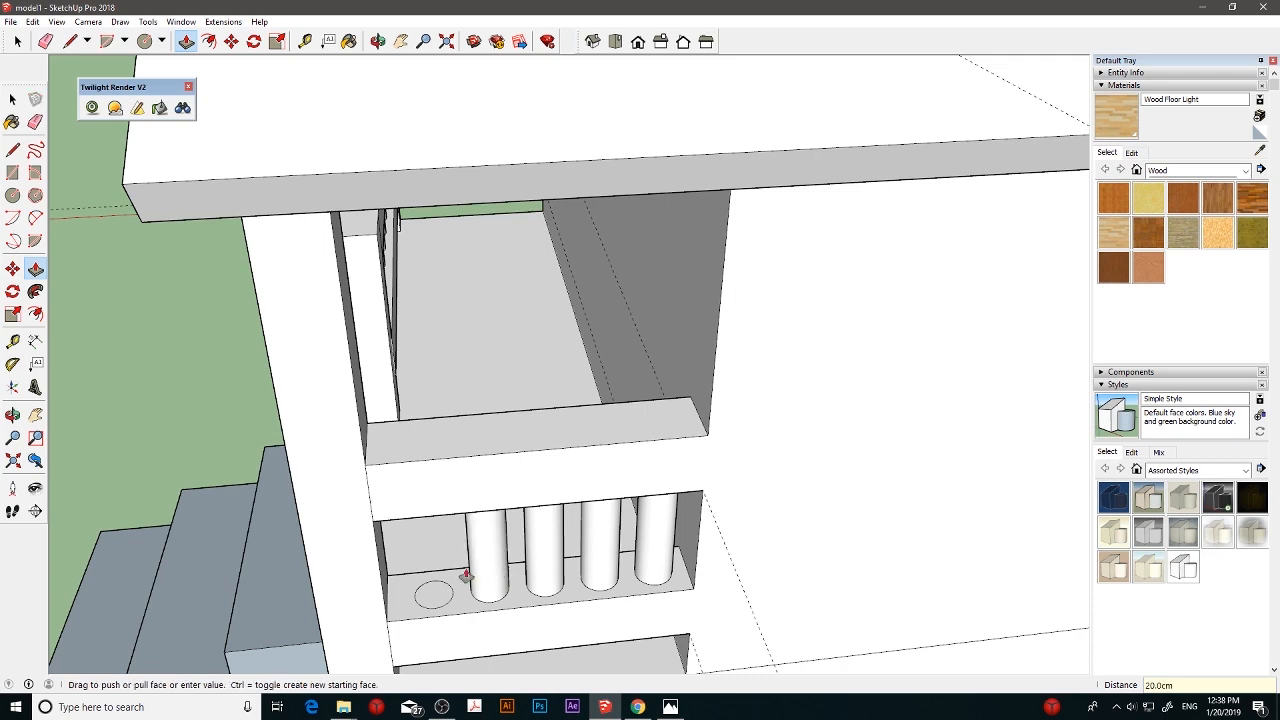
{"action": "left_click_drag", "start_coordinate": [441, 588], "coordinate": [433, 582]}
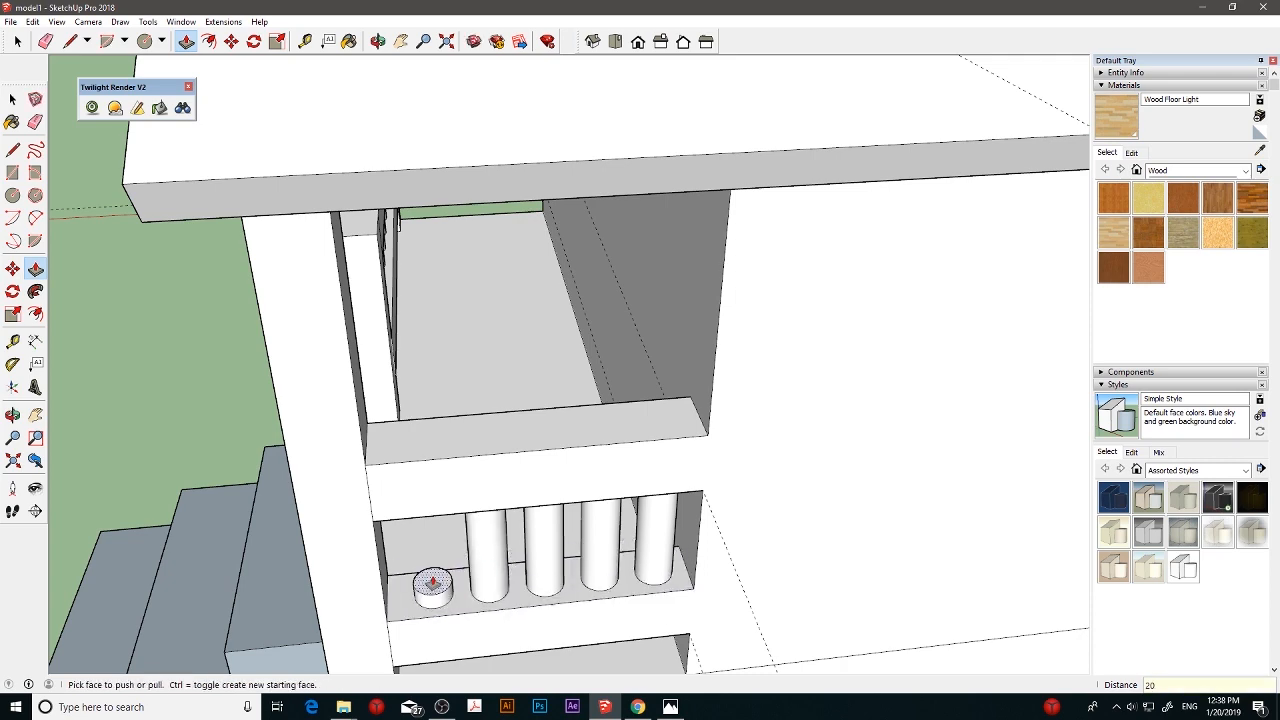
{"action": "key", "text": "Return"}
- Inspect the porch railings from the front and around to the windowed side wall
{"action": "middle_click_drag", "start_coordinate": [442, 502], "coordinate": [717, 451]}
{"action": "scroll", "coordinate": [717, 451], "scroll_direction": "down", "scroll_amount": 8}
{"action": "middle_click_drag", "start_coordinate": [590, 440], "coordinate": [628, 378]}
{"action": "scroll", "coordinate": [724, 378], "scroll_direction": "up", "scroll_amount": 4}
{"action": "scroll", "coordinate": [628, 378], "scroll_direction": "down", "scroll_amount": 3}
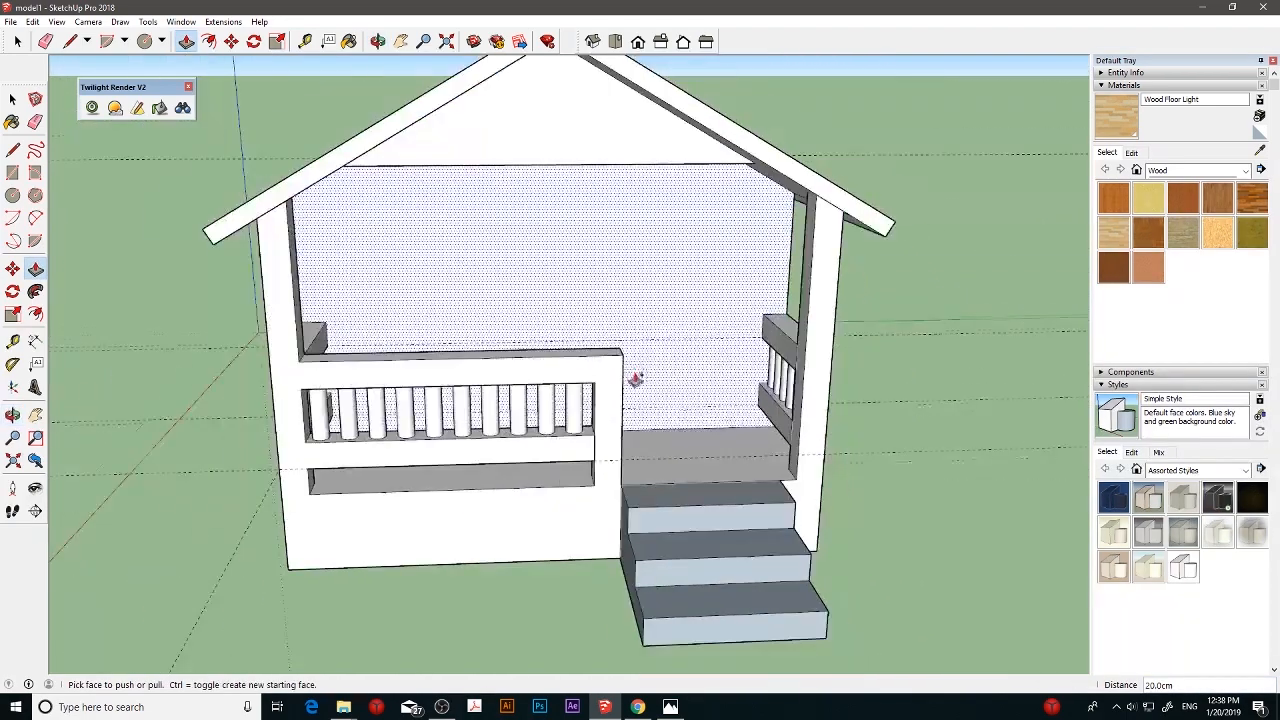
{"action": "left_click", "coordinate": [12, 99]}
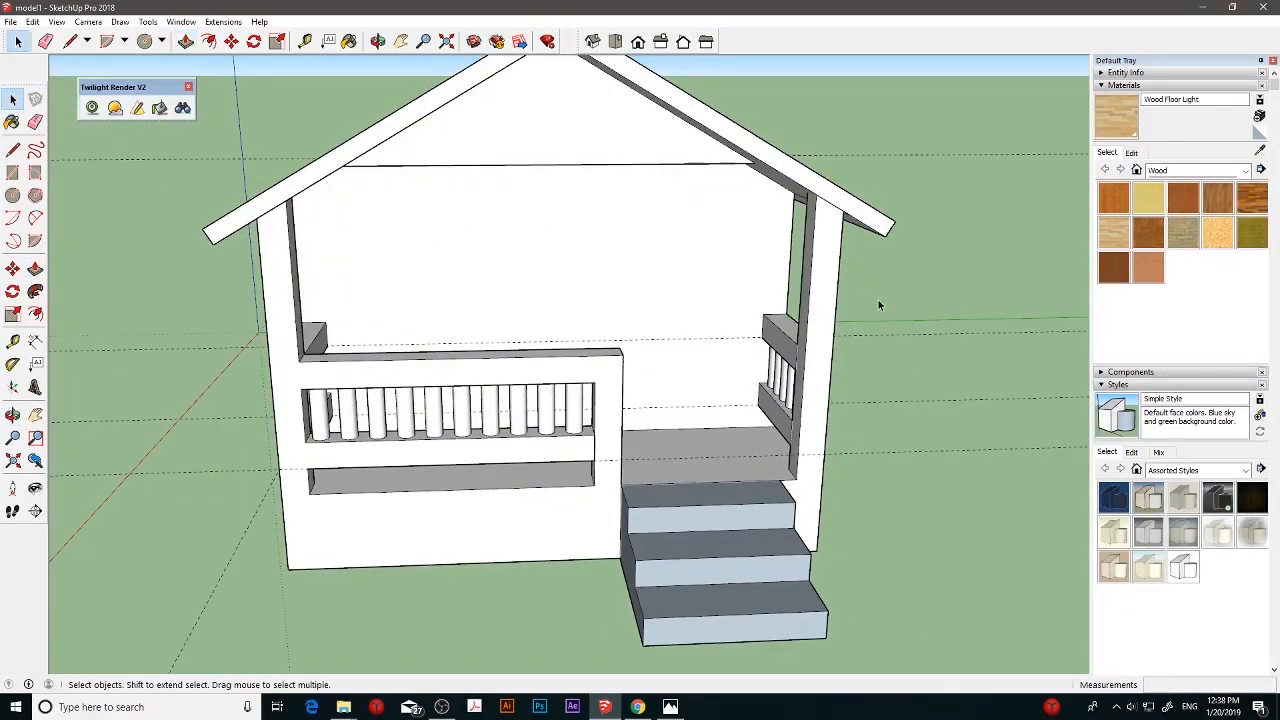
{"action": "scroll", "coordinate": [700, 268], "scroll_direction": "down", "scroll_amount": 2}
{"action": "middle_click_drag", "start_coordinate": [674, 266], "coordinate": [604, 286]}
{"action": "middle_click_drag", "start_coordinate": [504, 287], "coordinate": [640, 259]}
{"action": "middle_click_drag", "start_coordinate": [323, 291], "coordinate": [533, 286]}
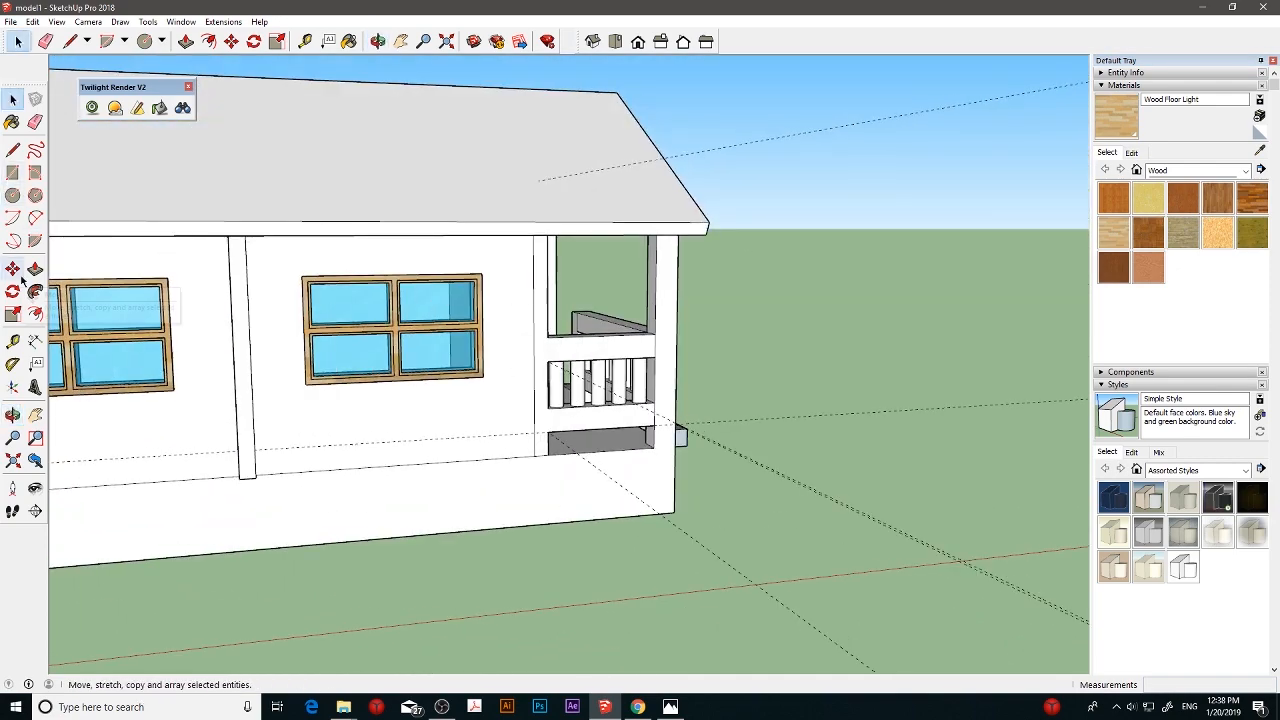
- Measure the width and height of the side window nearest the porch
{"action": "left_click", "coordinate": [12, 341]}
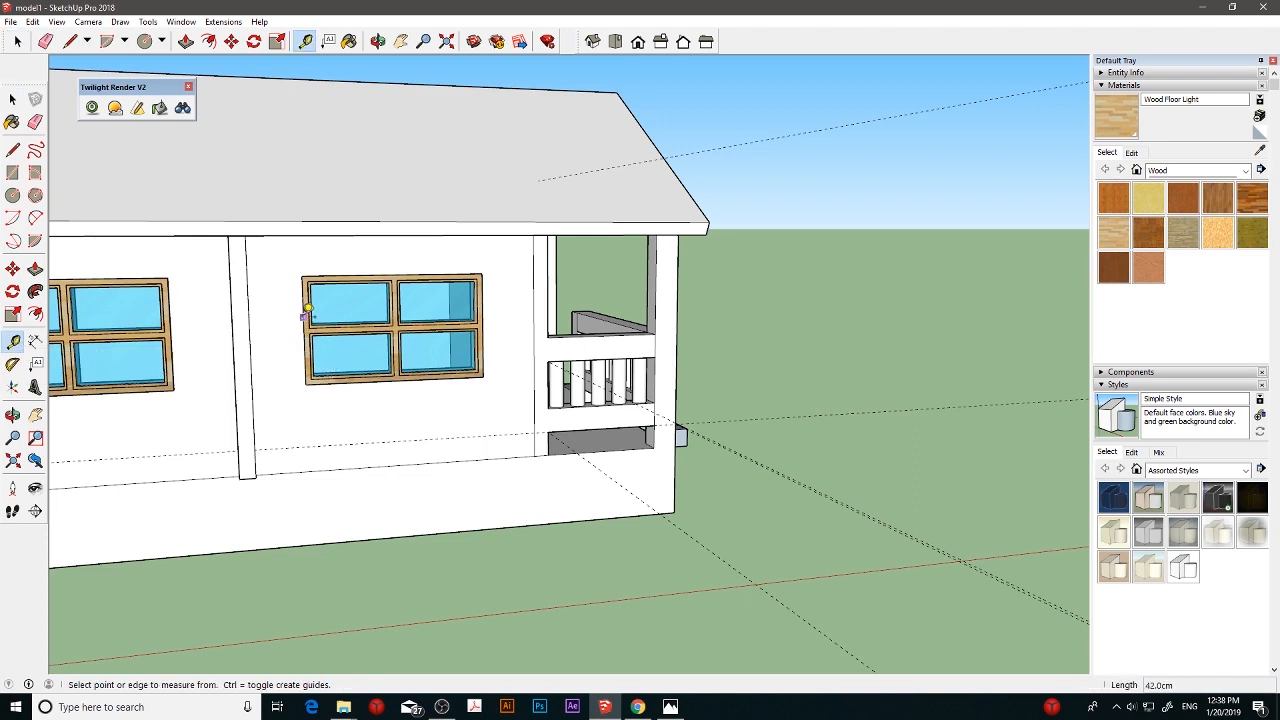
{"action": "left_click", "coordinate": [304, 317]}
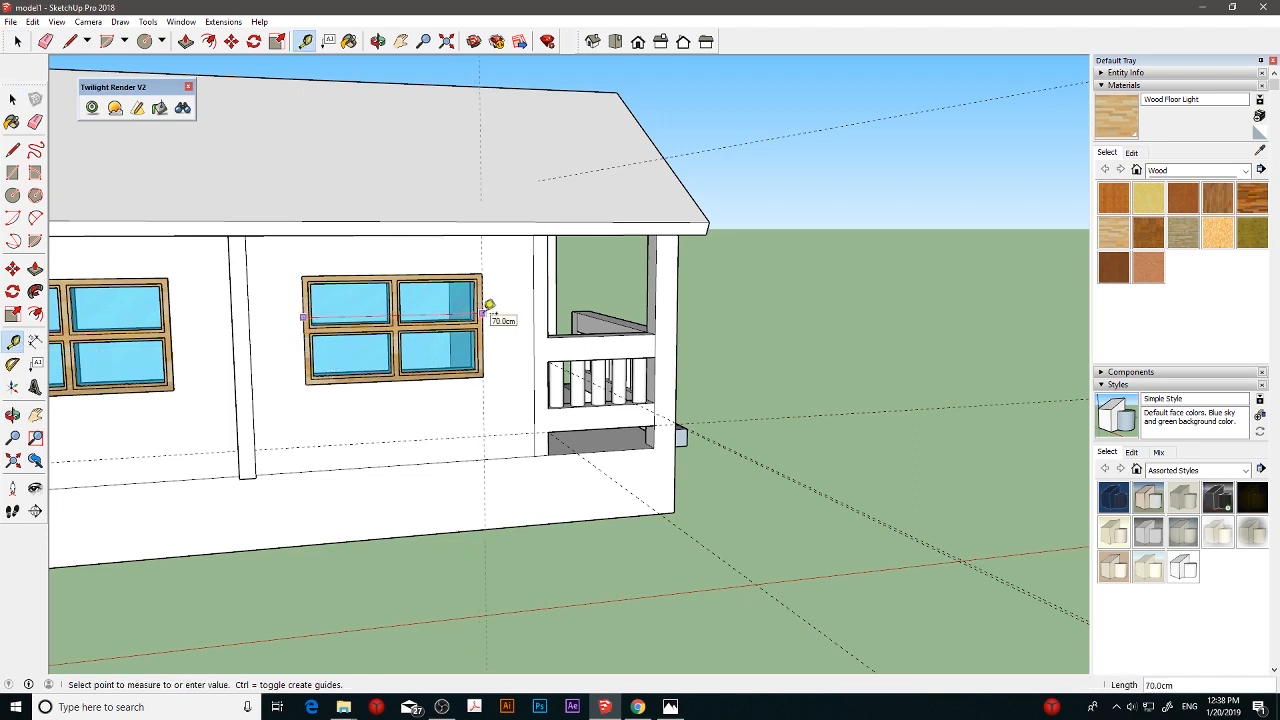
{"action": "left_click", "coordinate": [12, 101]}
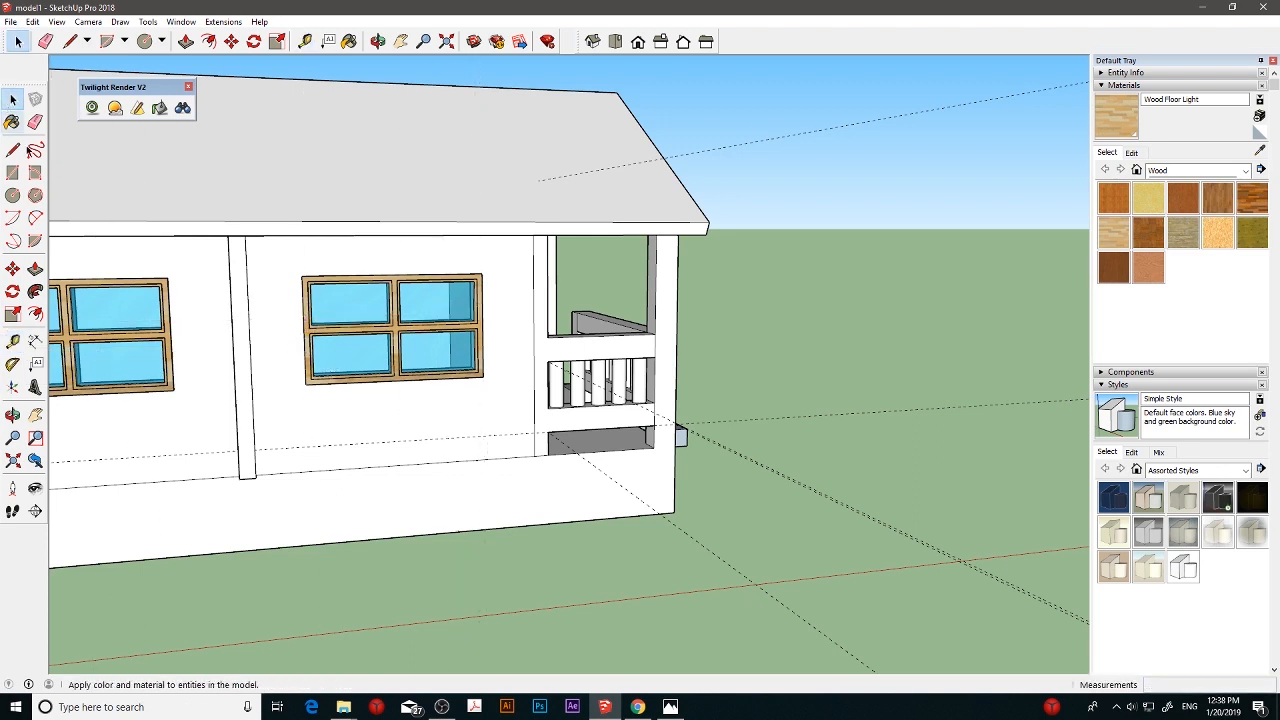
{"action": "left_click", "coordinate": [12, 342]}
{"action": "left_click", "coordinate": [420, 273]}
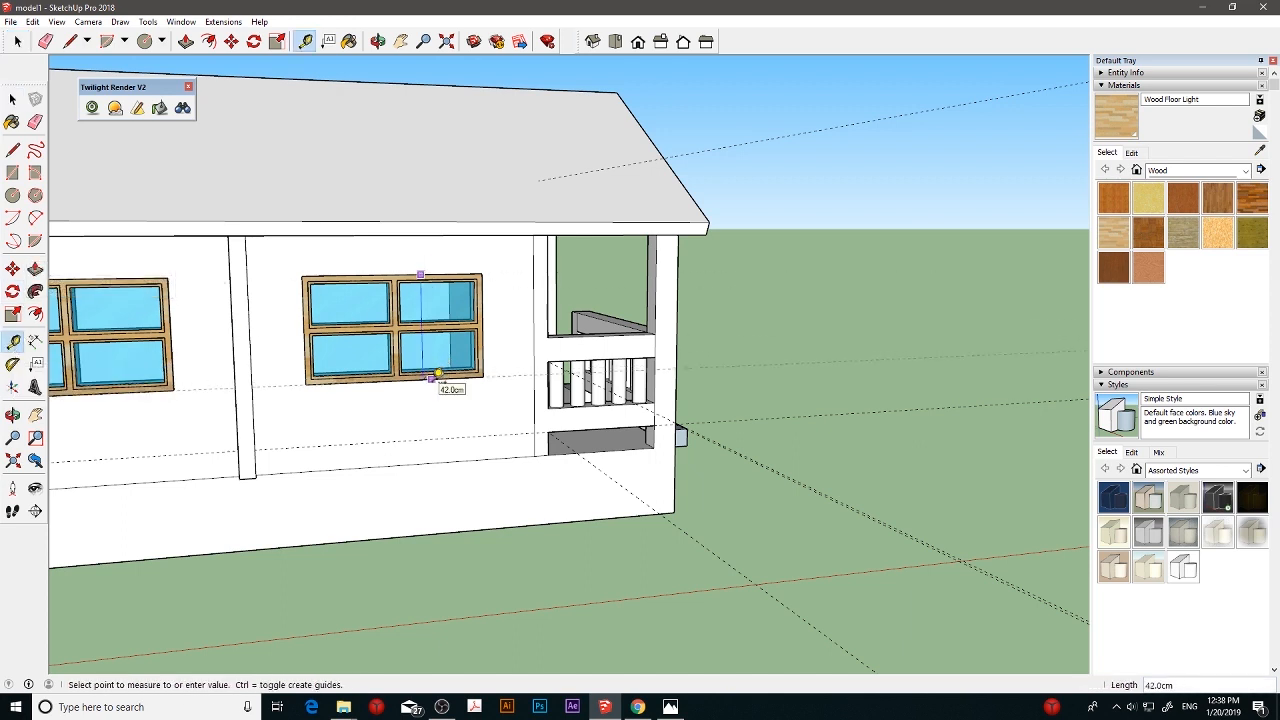
{"action": "left_click", "coordinate": [12, 101]}
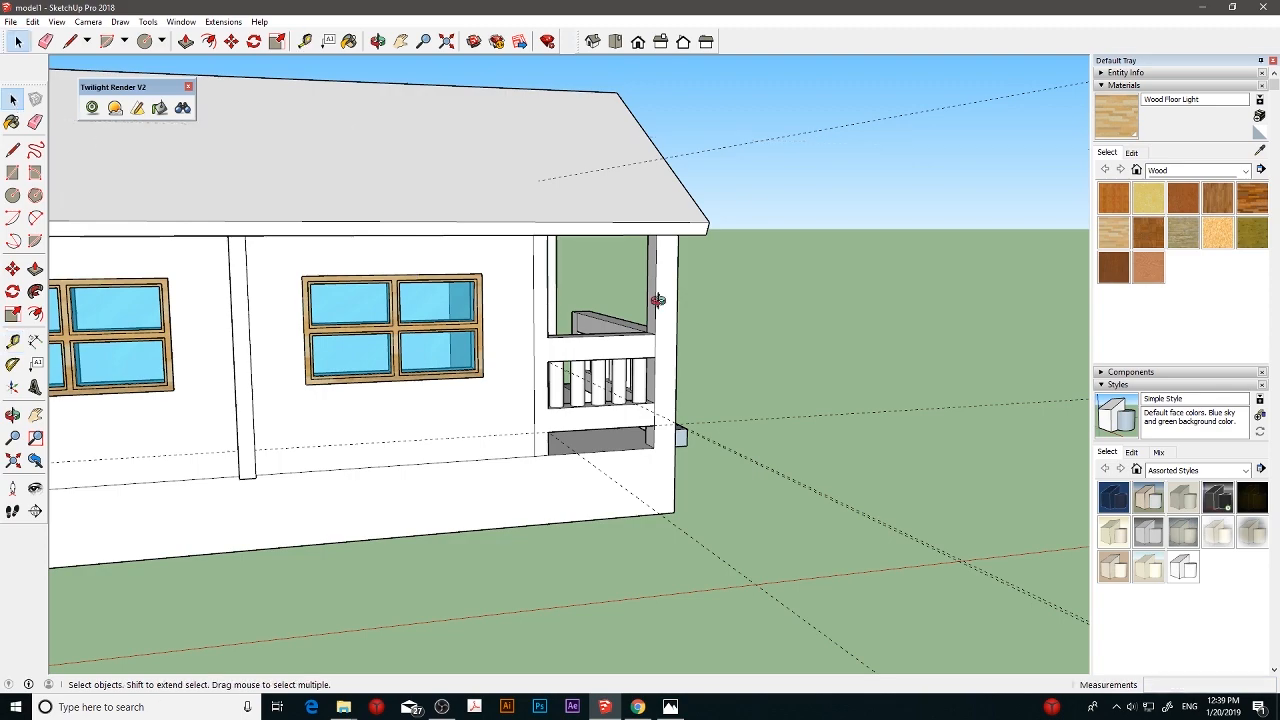
- Add two vertical guides on the front house wall behind the porch railing, starting from the wall's outer edge
{"action": "middle_click_drag", "start_coordinate": [655, 300], "coordinate": [455, 283]}
{"action": "scroll", "coordinate": [451, 283], "scroll_direction": "up", "scroll_amount": 5}
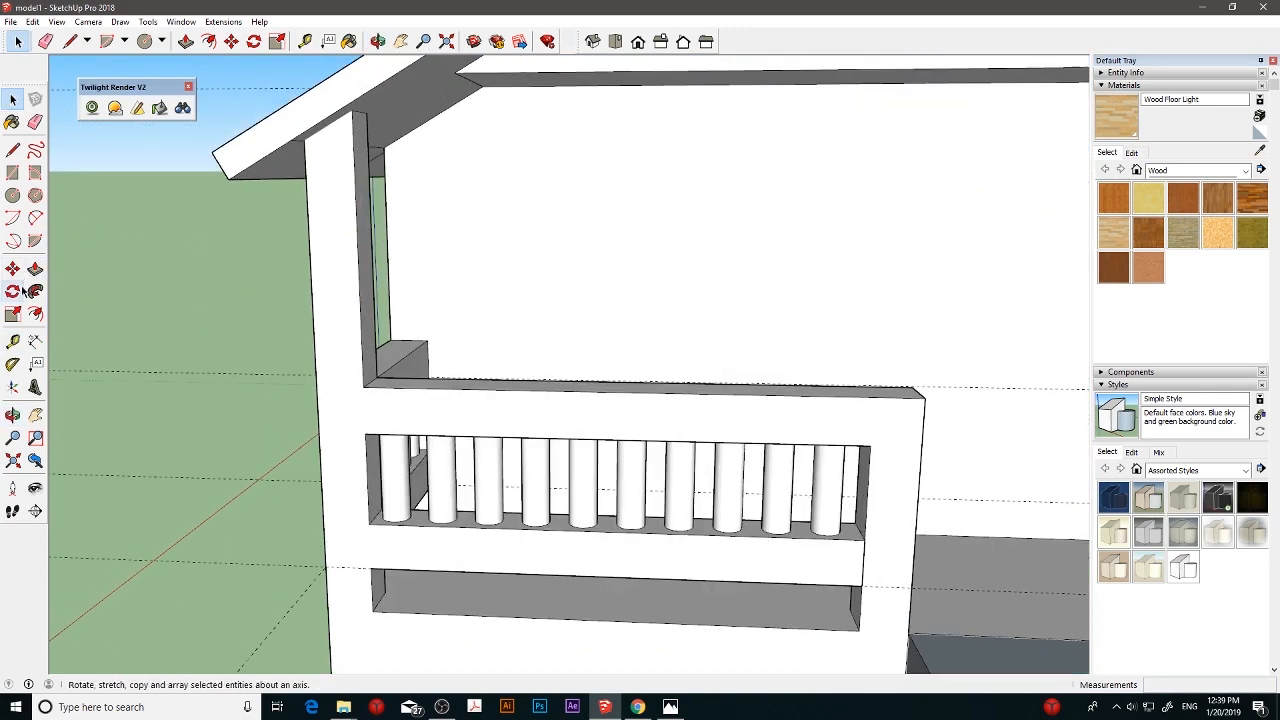
{"action": "left_click", "coordinate": [13, 341]}
{"action": "left_click", "coordinate": [387, 257]}
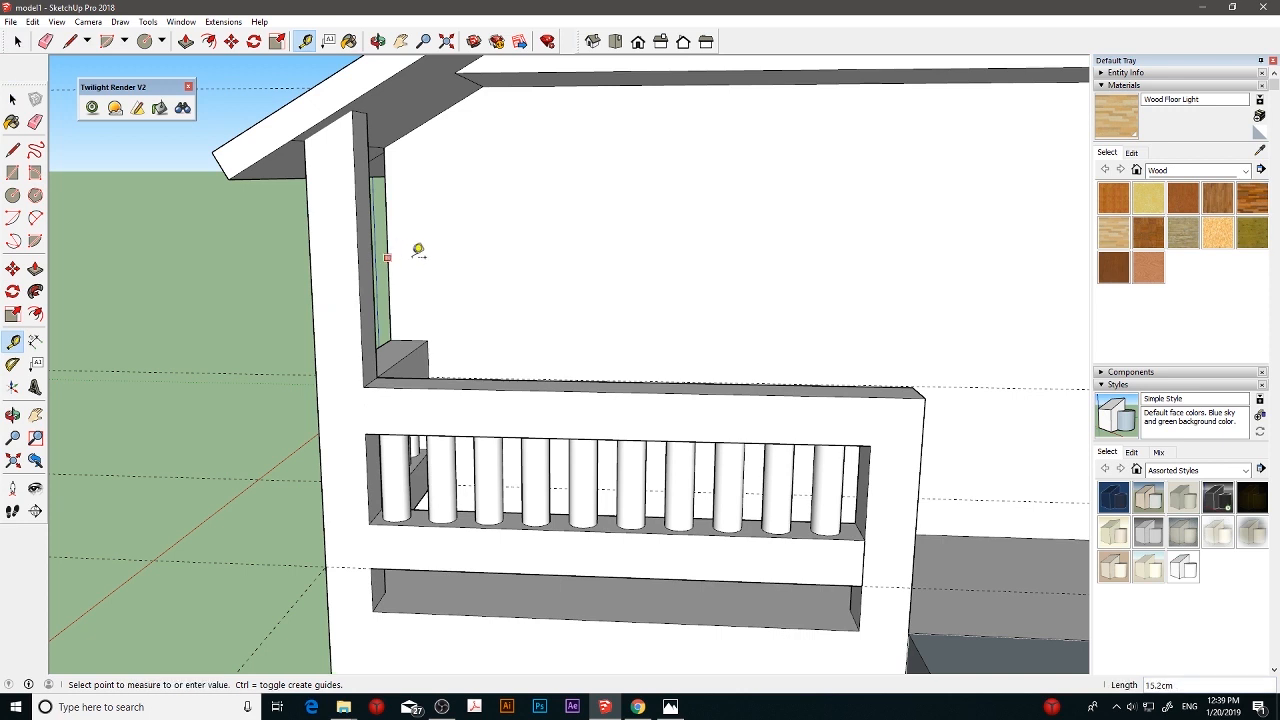
{"action": "left_click", "coordinate": [499, 254]}
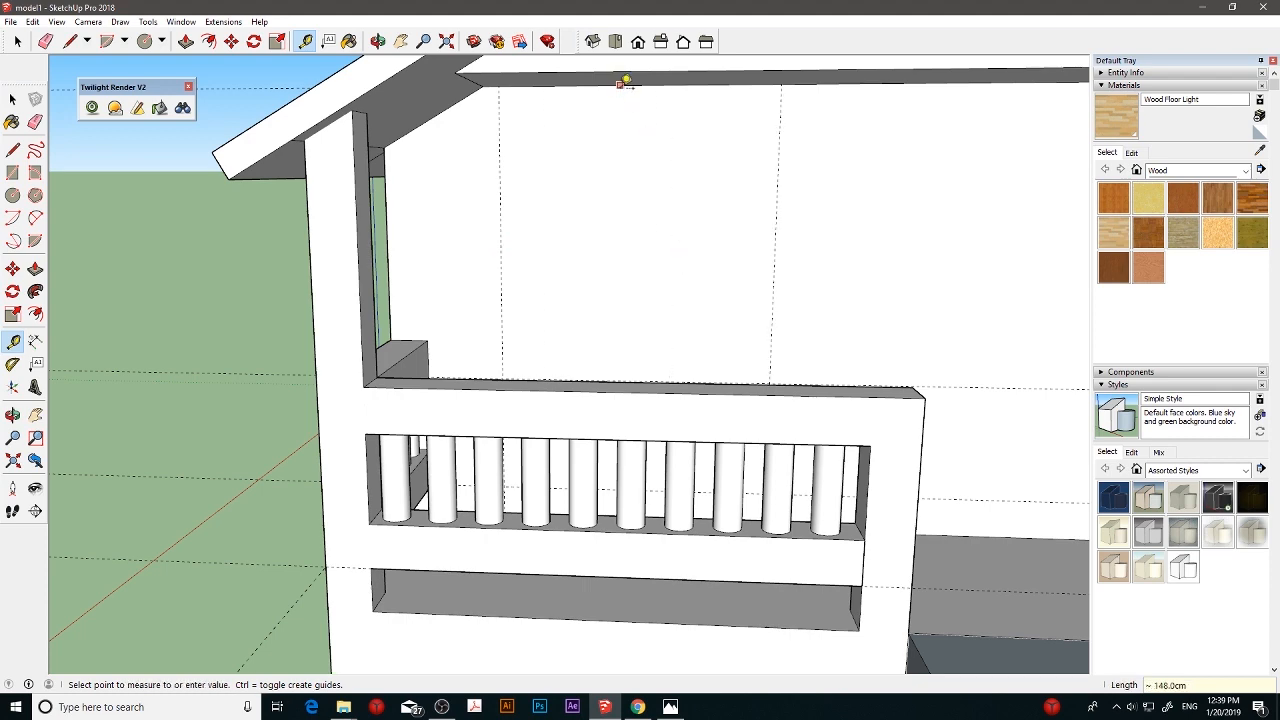
- Add a Protractor guide at 0° from the near side window's upper corner, running across the adjacent wall edge
{"action": "middle_click_drag", "start_coordinate": [620, 169], "coordinate": [784, 164]}
{"action": "middle_click_drag", "start_coordinate": [500, 218], "coordinate": [275, 241]}
{"action": "key", "text": "Escape"}
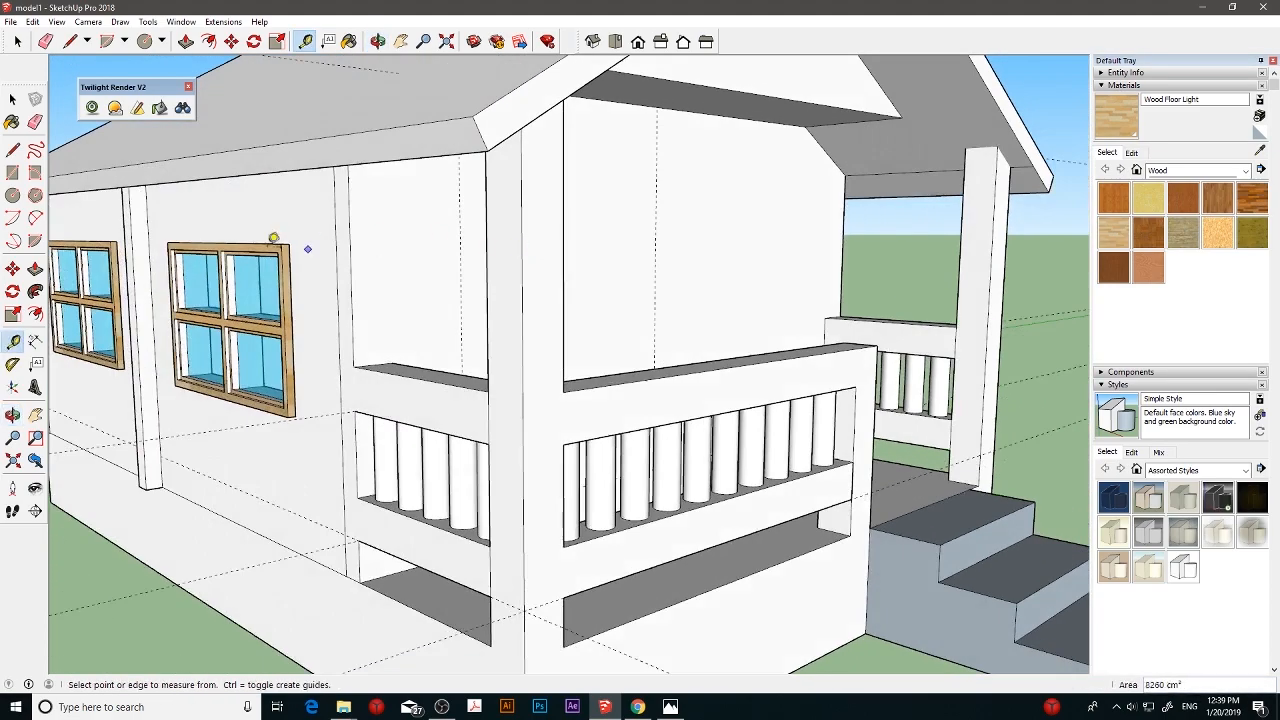
{"action": "left_click", "coordinate": [12, 364]}
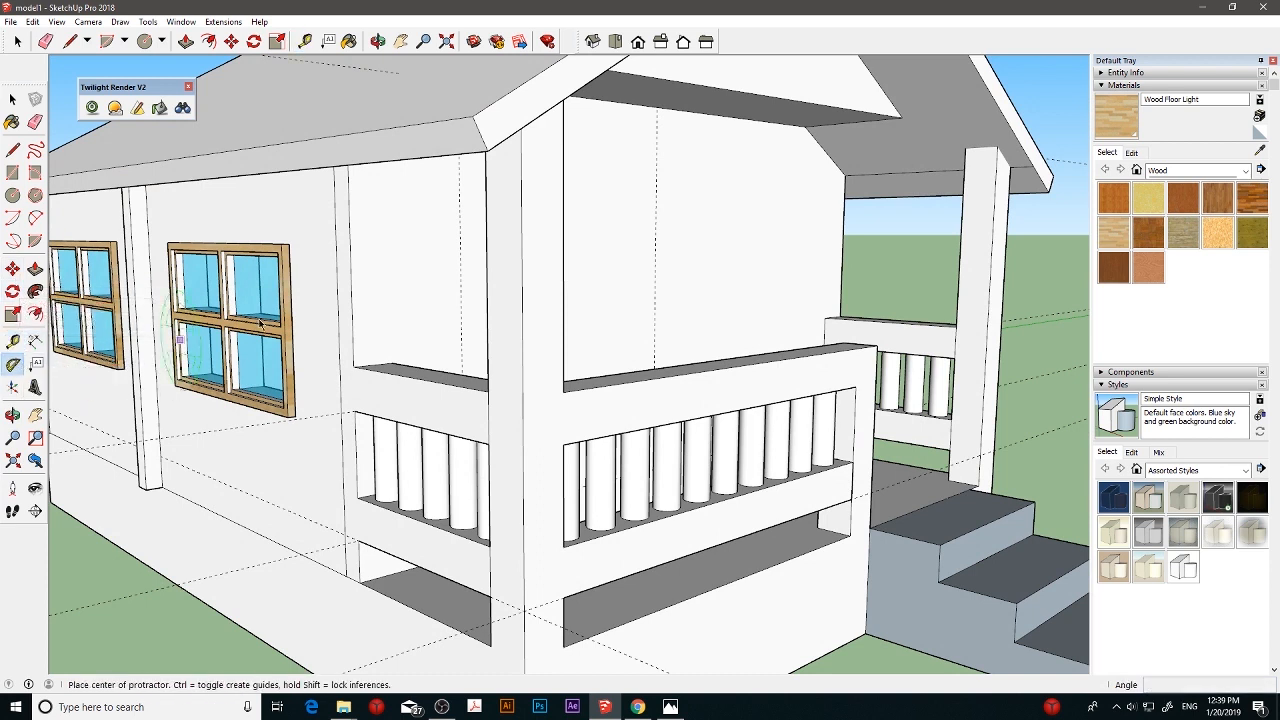
{"action": "left_click", "coordinate": [352, 256]}
{"action": "left_click", "coordinate": [371, 253]}
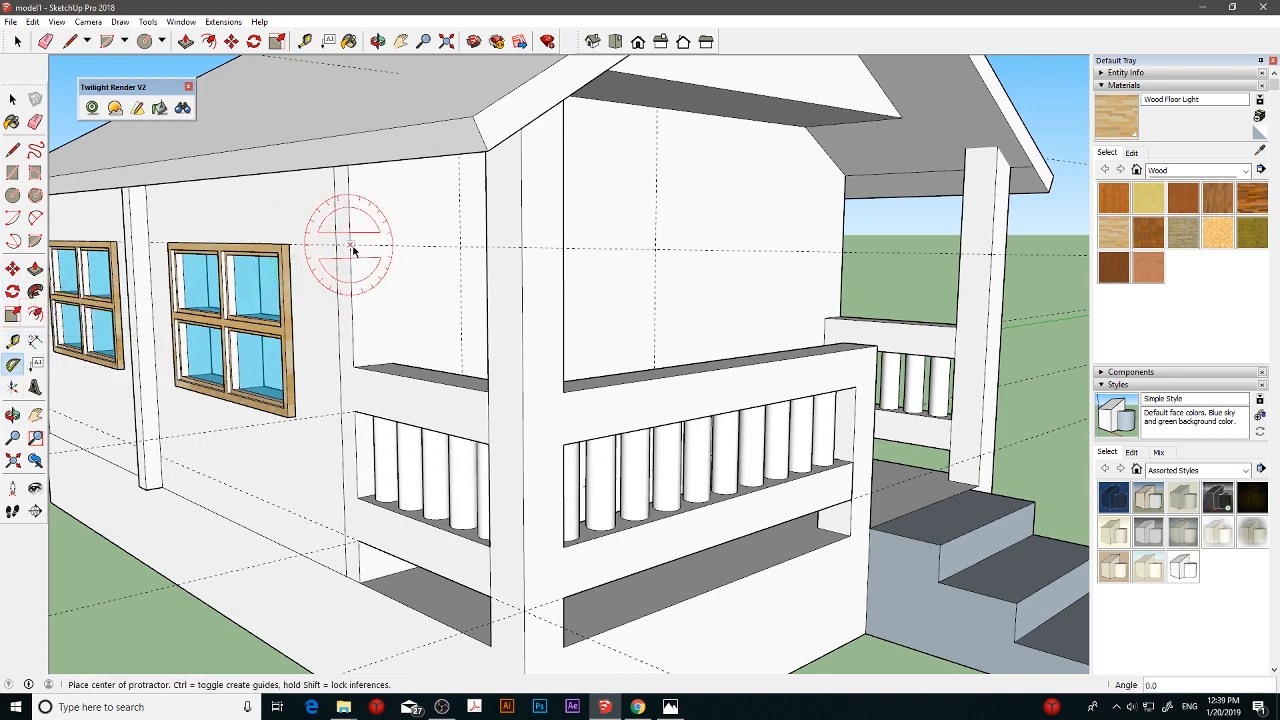
{"action": "middle_click_drag", "start_coordinate": [361, 249], "coordinate": [278, 258]}
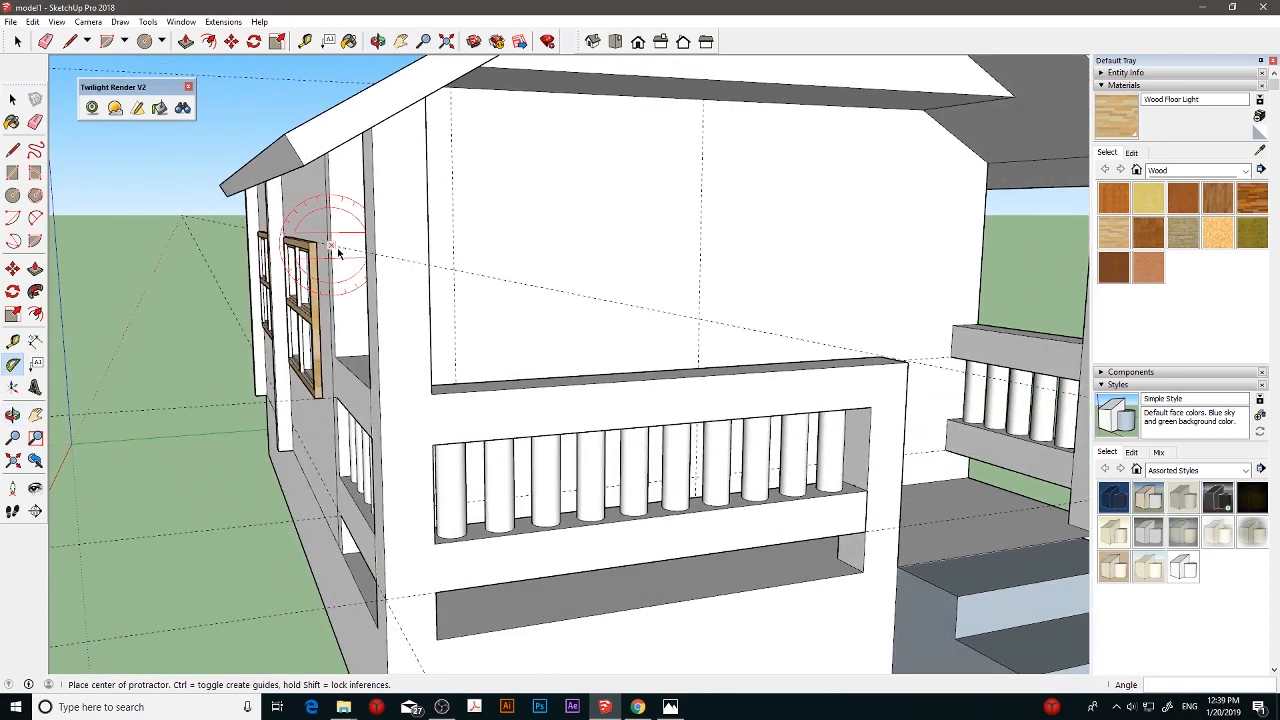
- Add a horizontal Protractor guide across the front house wall, starting where the side window-height guide meets the wall corner
{"action": "scroll", "coordinate": [340, 246], "scroll_direction": "up", "scroll_amount": 8}
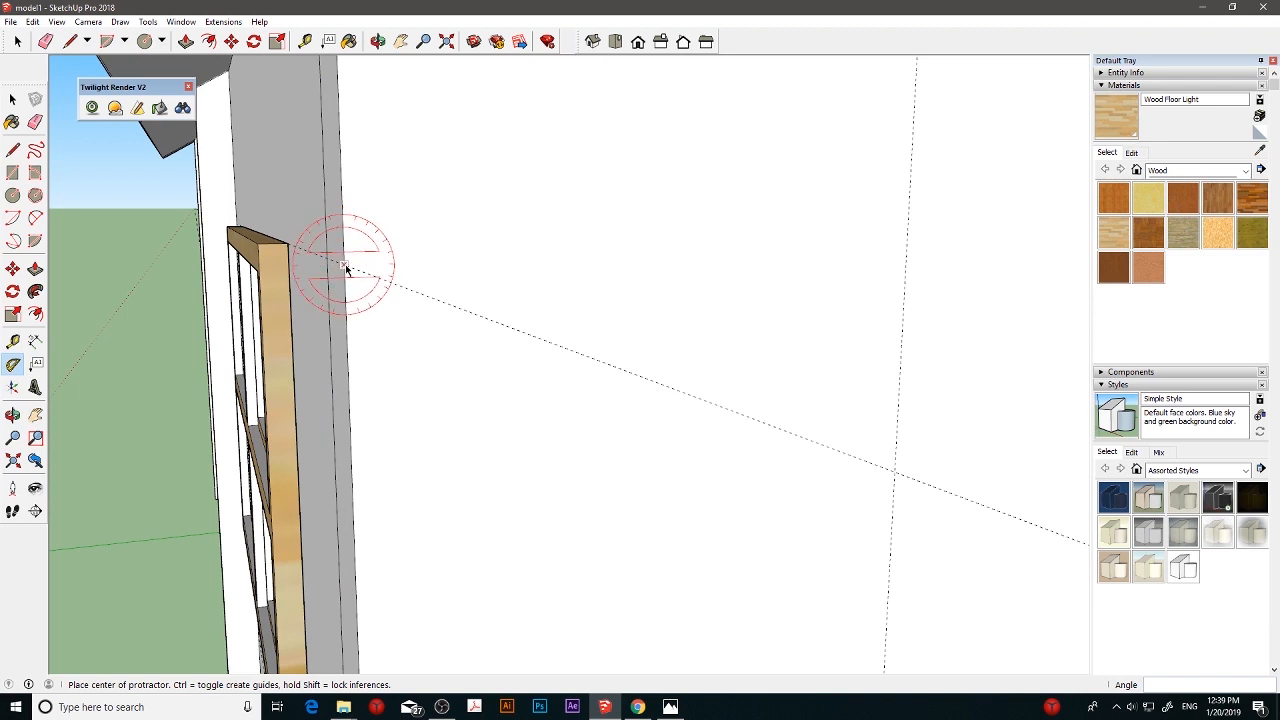
{"action": "middle_click_drag", "start_coordinate": [346, 268], "coordinate": [286, 260]}
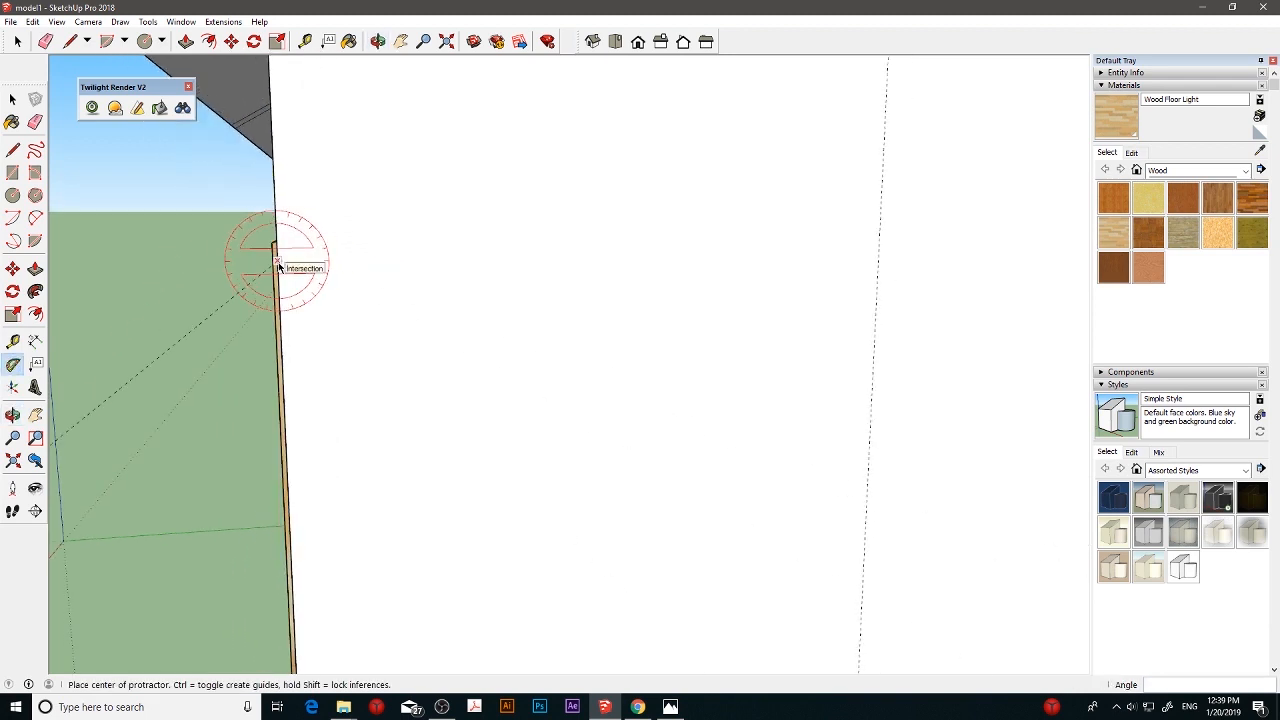
{"action": "left_click", "coordinate": [276, 261]}
{"action": "left_click", "coordinate": [435, 262]}
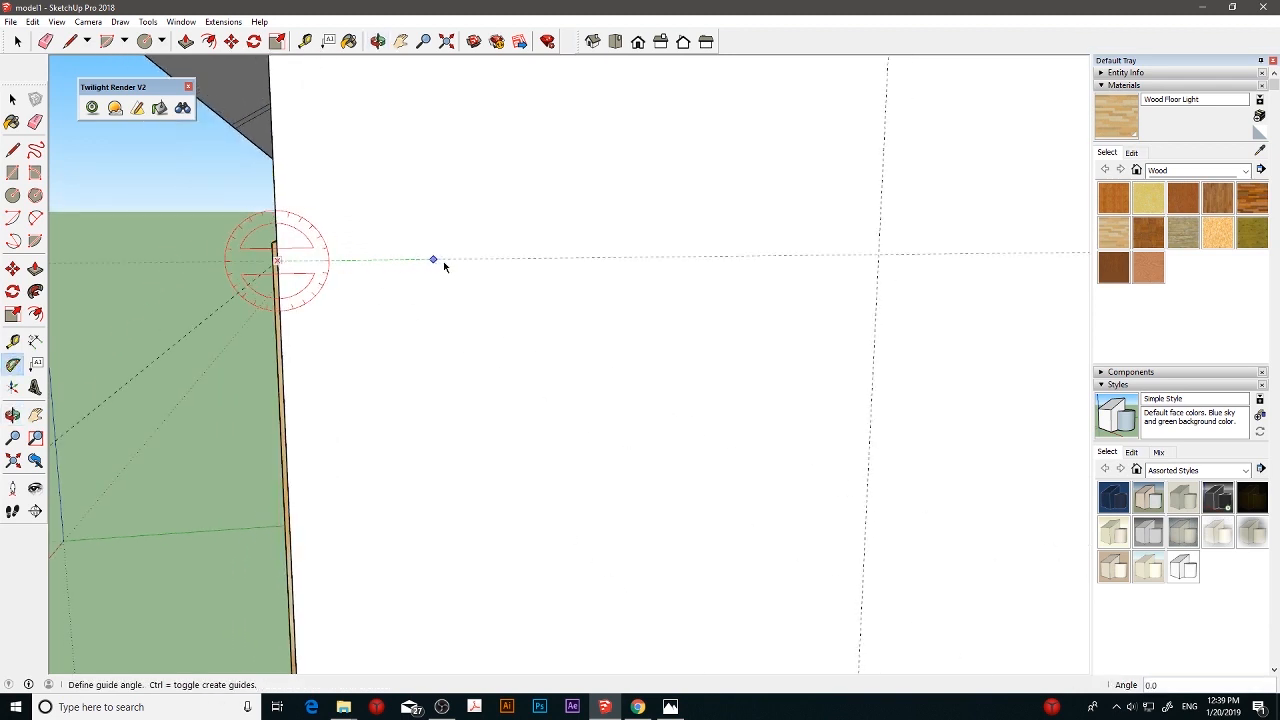
{"action": "left_click", "coordinate": [442, 264]}
- Add a parallel guide on the front house wall 42 cm below the horizontal window-height guide
{"action": "scroll", "coordinate": [548, 282], "scroll_direction": "down", "scroll_amount": 3}
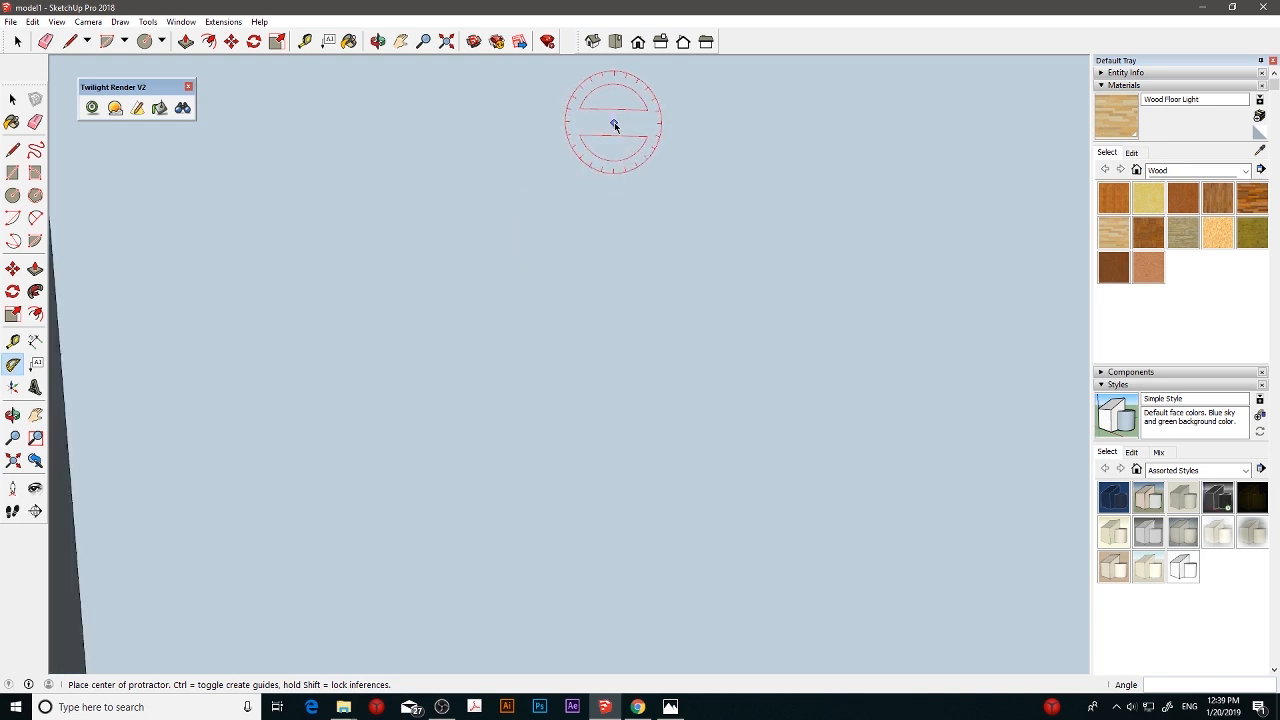
{"action": "scroll", "coordinate": [614, 171], "scroll_direction": "down", "scroll_amount": 4}
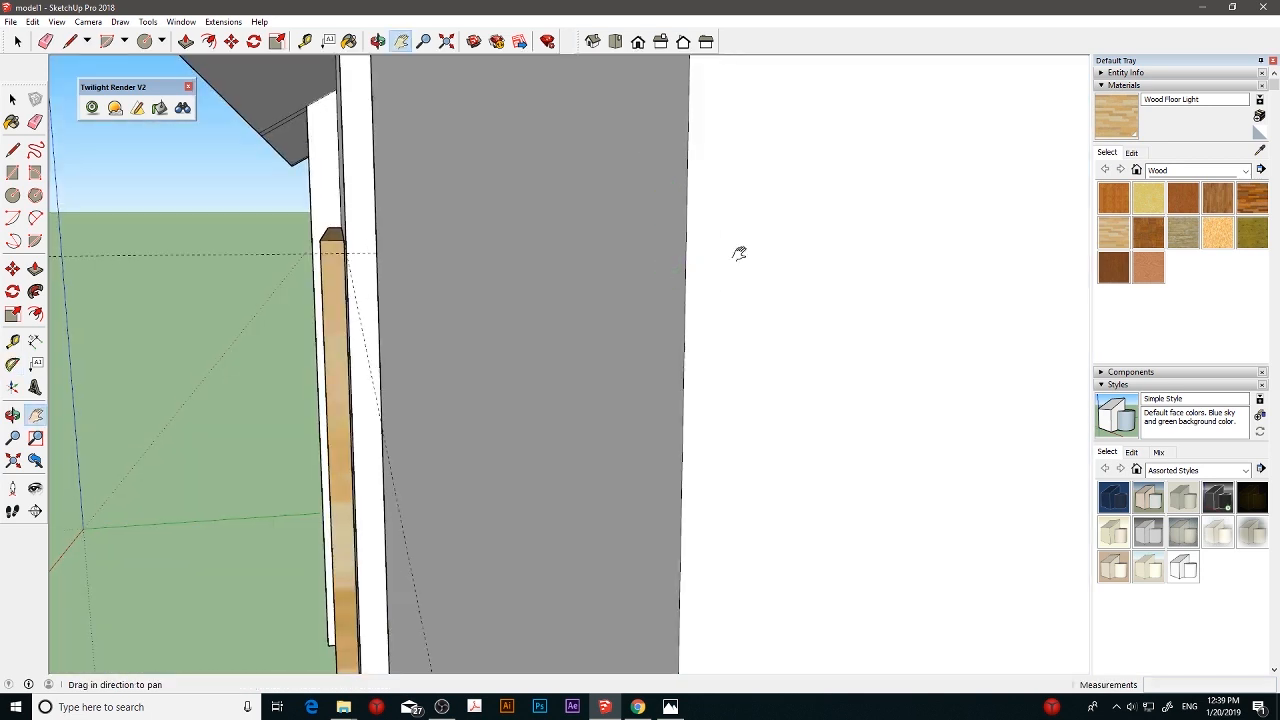
{"action": "middle_click_drag", "start_coordinate": [737, 251], "coordinate": [569, 243], "text": "shift"}
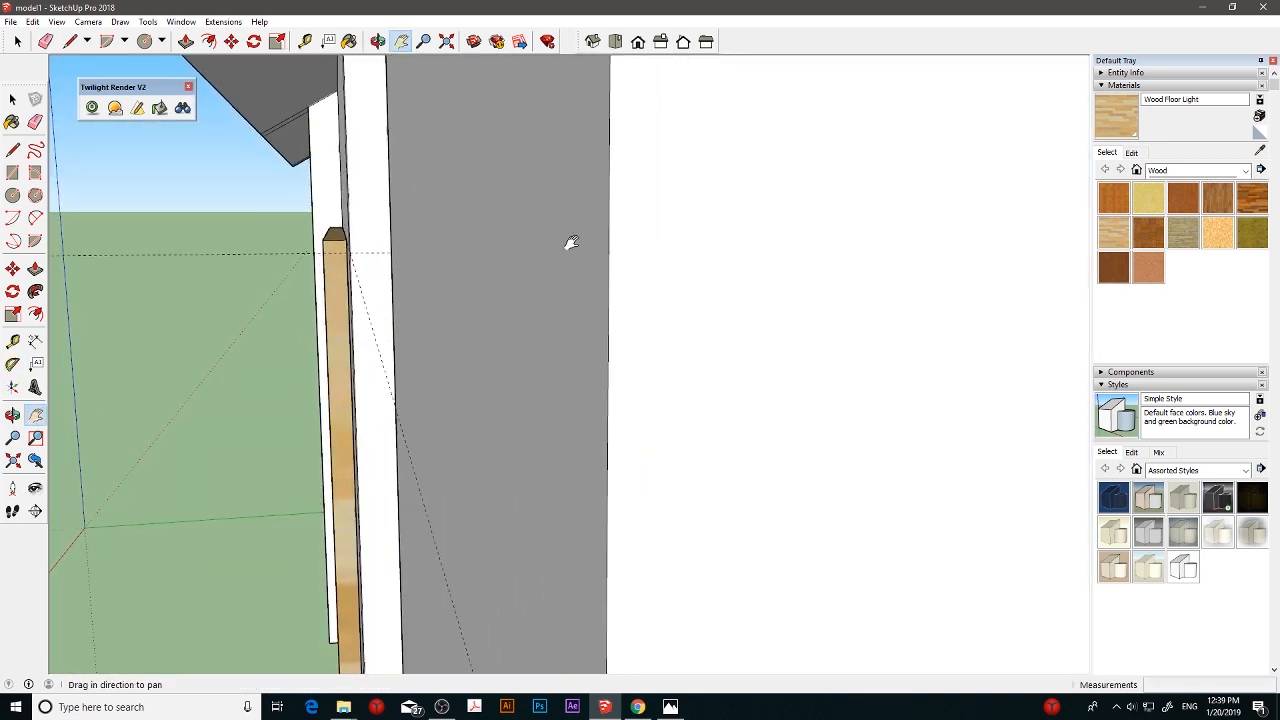
{"action": "left_click", "coordinate": [638, 42]}
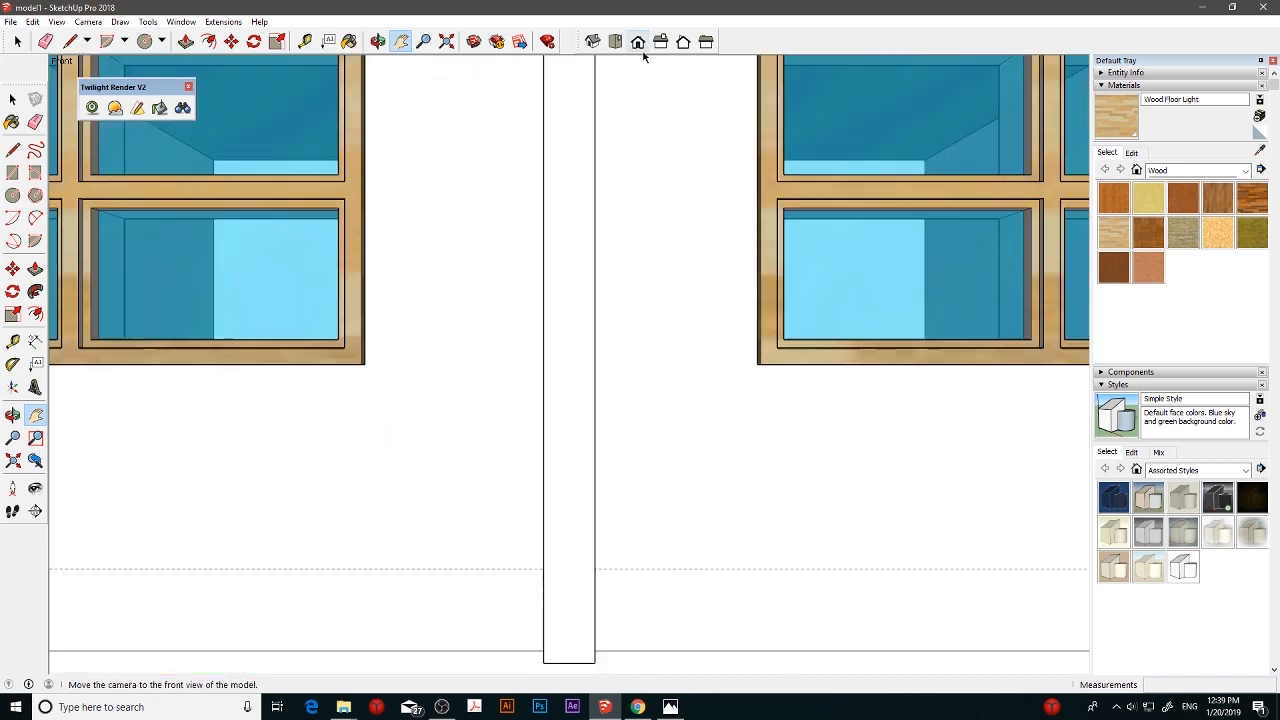
{"action": "left_click", "coordinate": [623, 45]}
{"action": "middle_click_drag", "start_coordinate": [660, 183], "coordinate": [470, 336]}
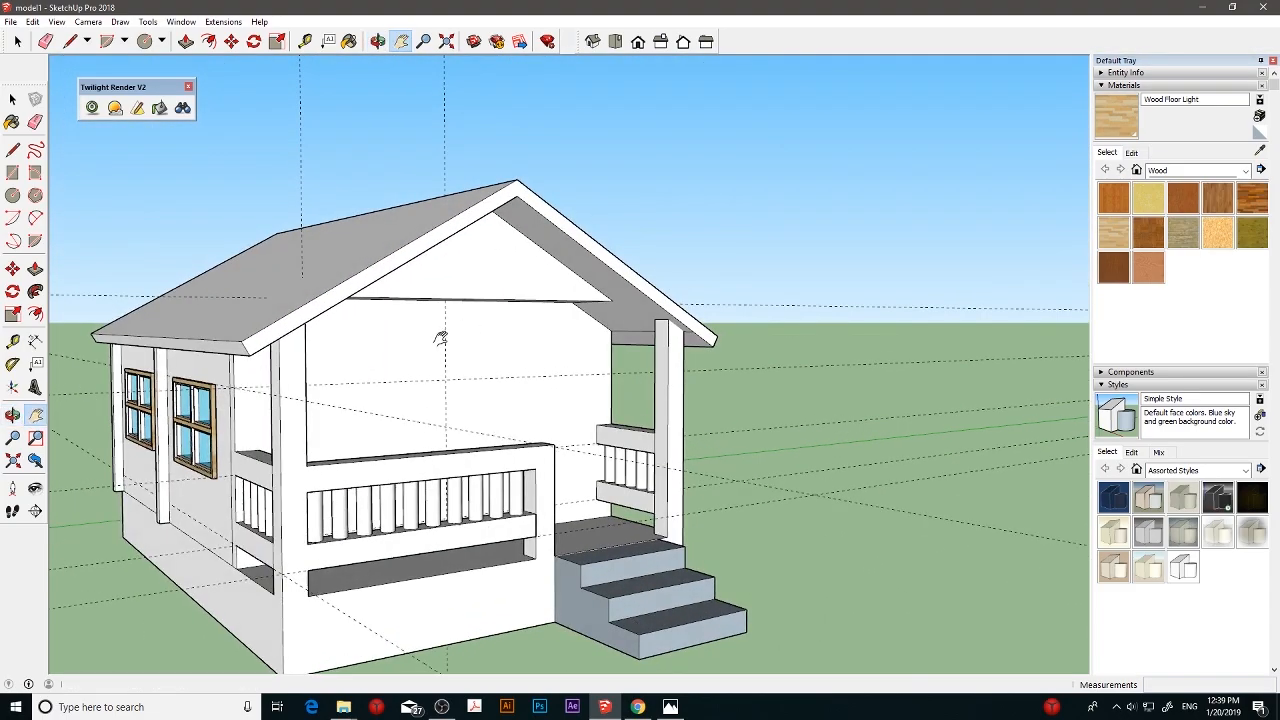
{"action": "scroll", "coordinate": [401, 381], "scroll_direction": "up", "scroll_amount": 4}
{"action": "middle_click_drag", "start_coordinate": [389, 394], "coordinate": [261, 390]}
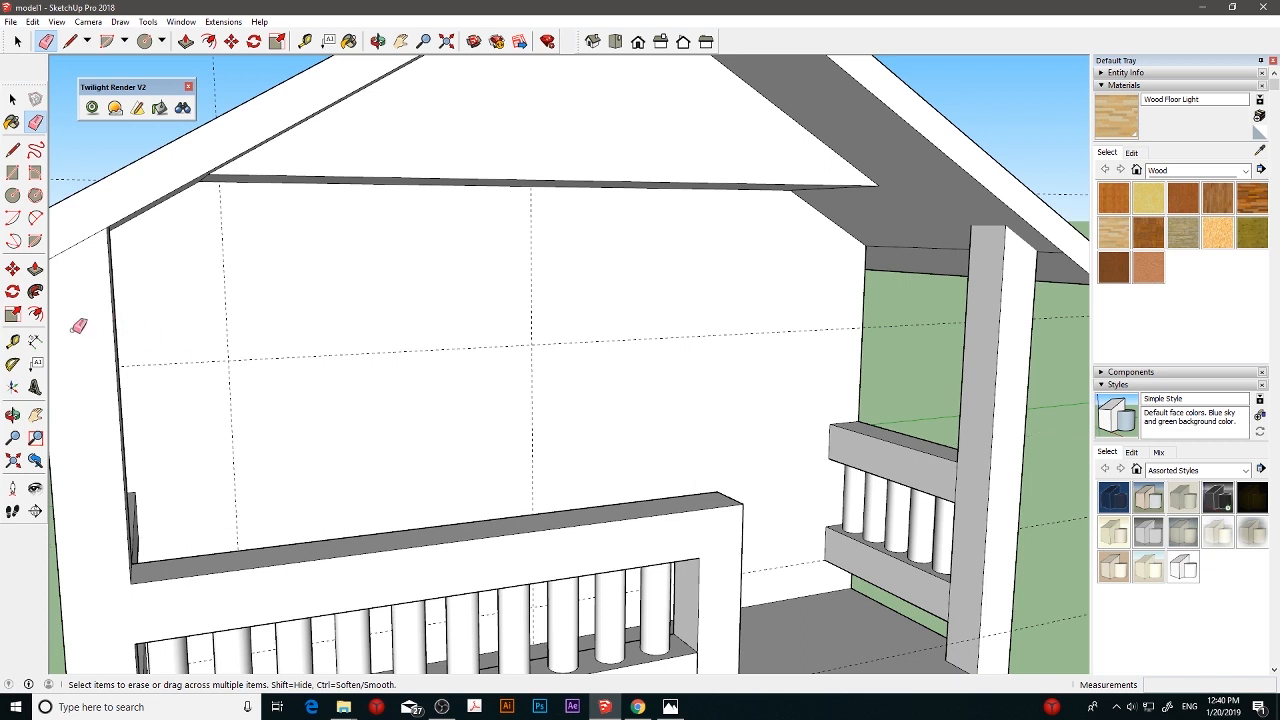
{"action": "left_click", "coordinate": [12, 341]}
{"action": "left_click", "coordinate": [369, 352]}
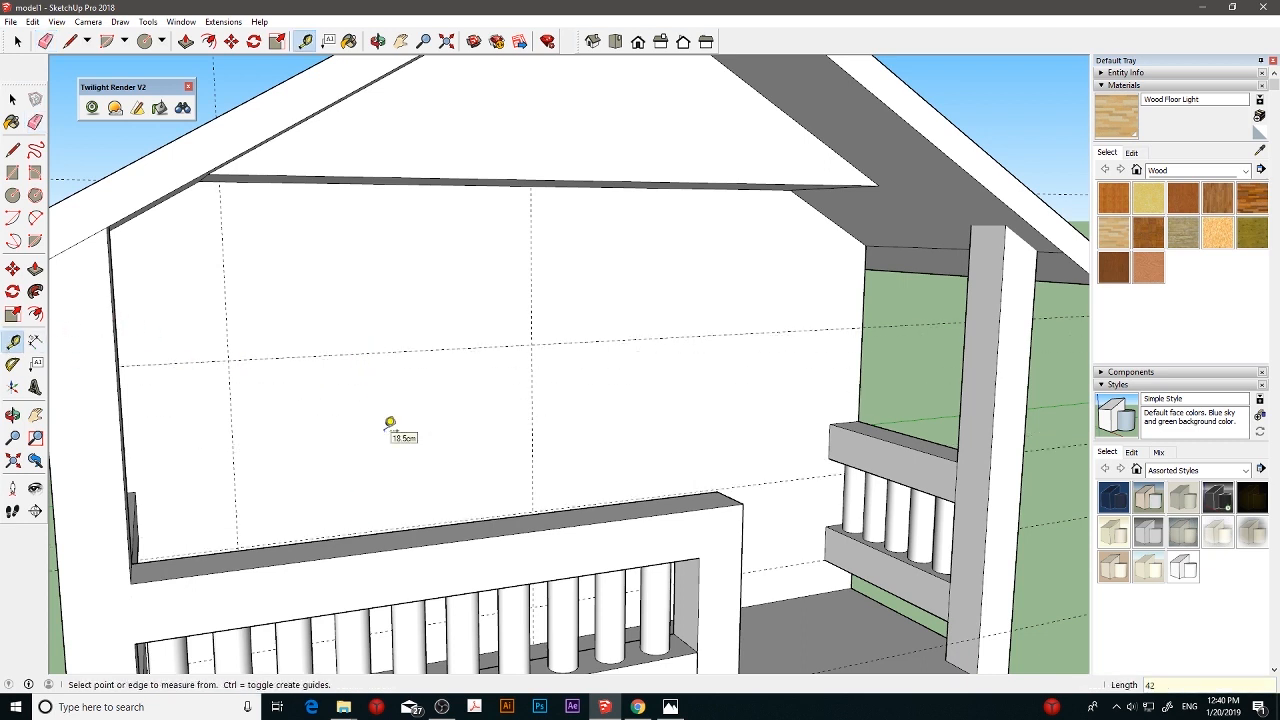
- Draw a 70 × 42 cm rectangle on the front house wall between the intersections of the vertical and horizontal guides
{"action": "scroll", "coordinate": [390, 422], "scroll_direction": "down", "scroll_amount": 8}
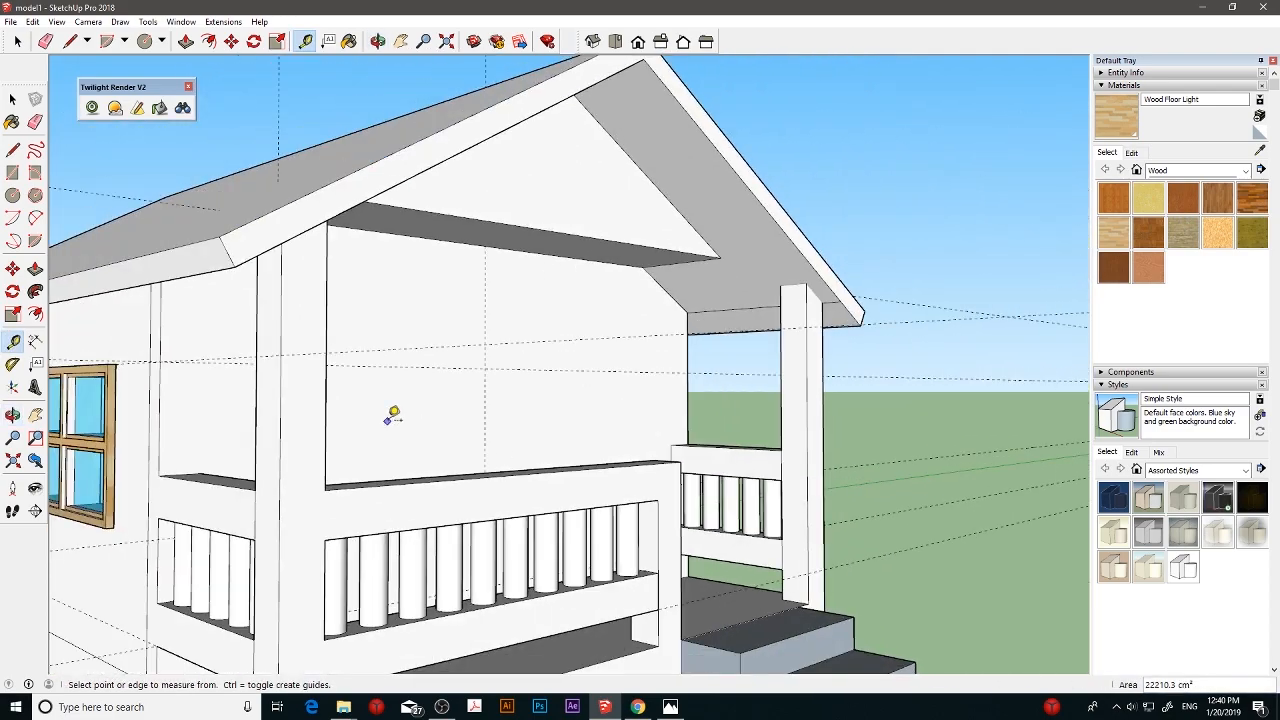
{"action": "middle_click_drag", "start_coordinate": [392, 416], "coordinate": [440, 407]}
{"action": "left_click", "coordinate": [13, 176]}
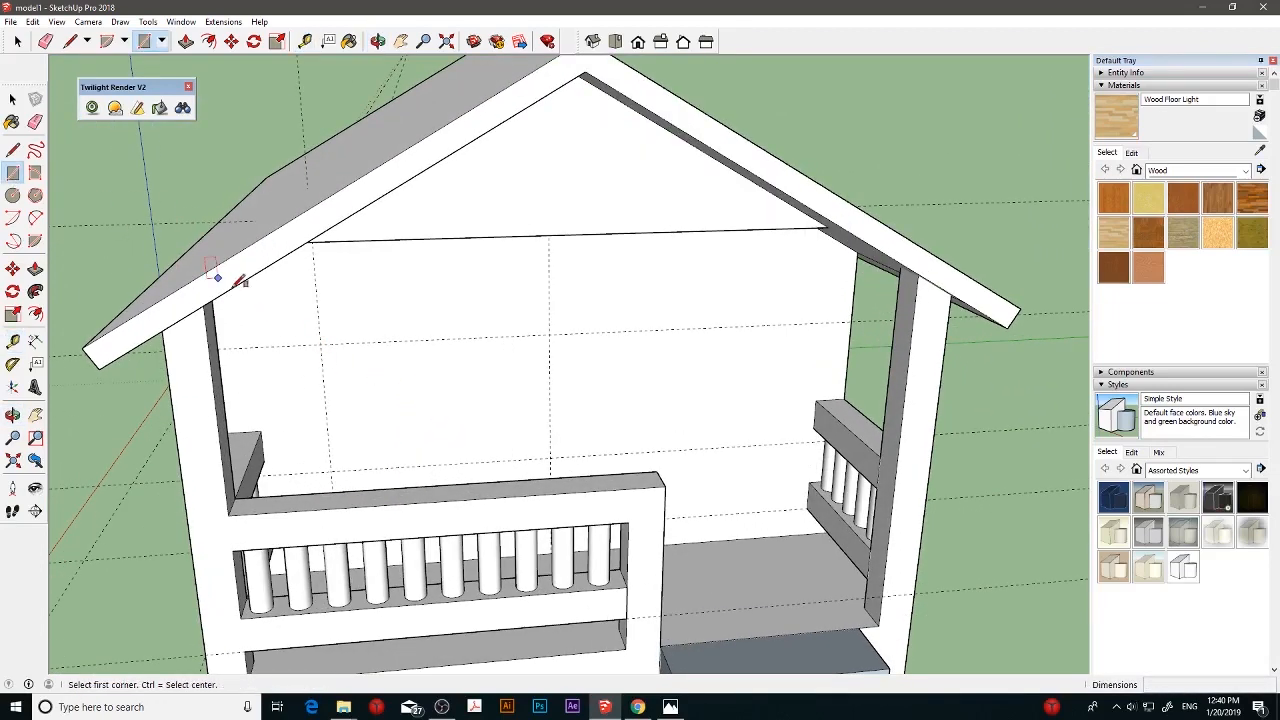
{"action": "left_click", "coordinate": [321, 343]}
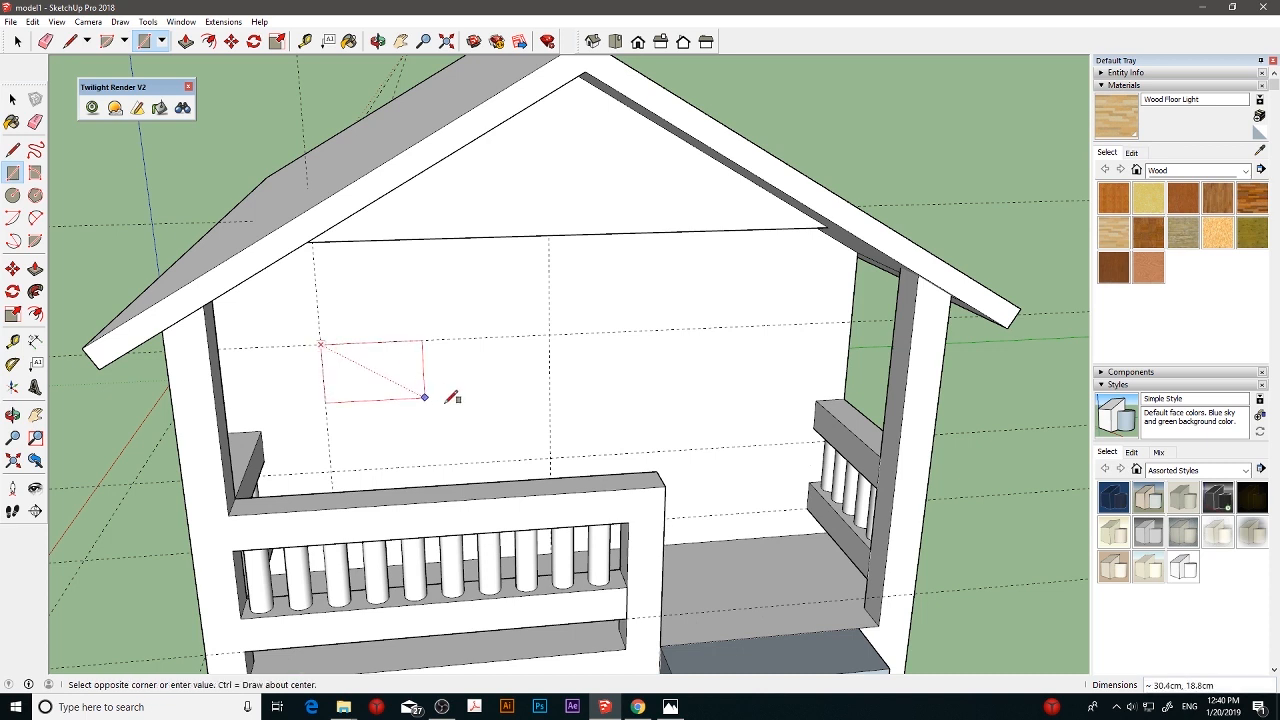
{"action": "left_click", "coordinate": [550, 459]}
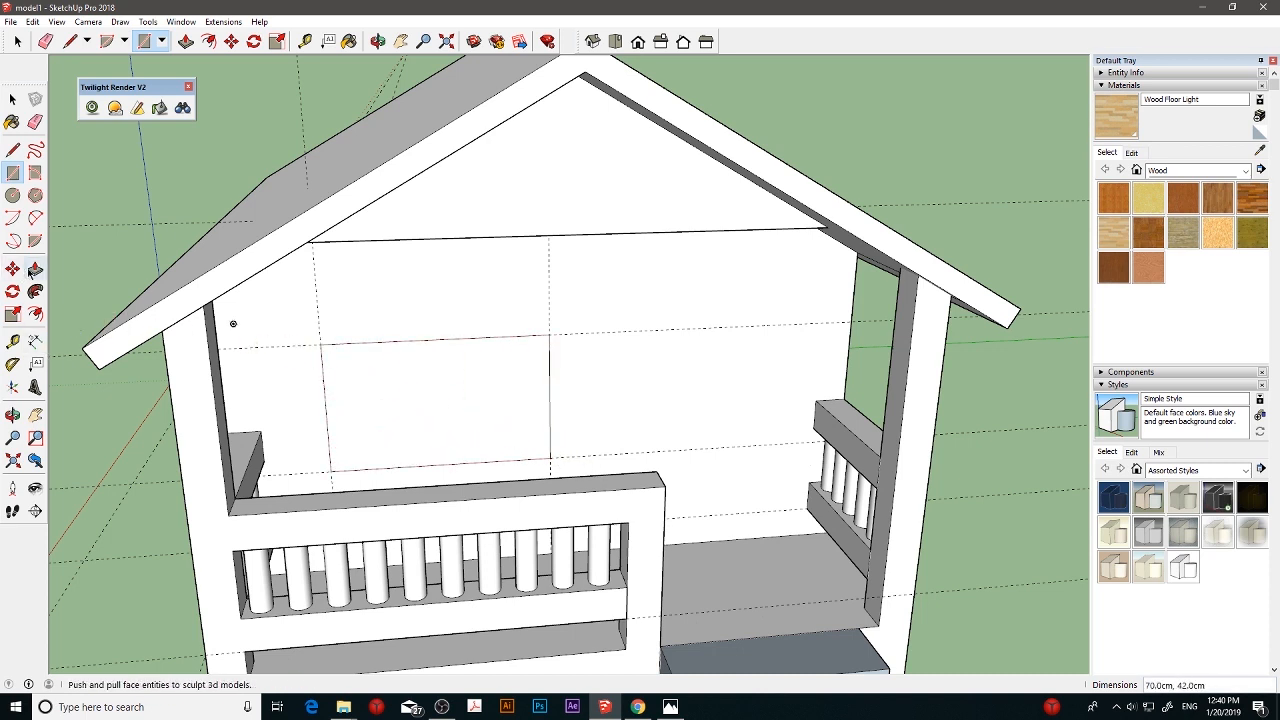
- Push the rectangle 8 cm into the front house wall to cut a window opening
{"action": "left_click", "coordinate": [35, 270]}
{"action": "scroll", "coordinate": [334, 380], "scroll_direction": "up", "scroll_amount": 4}
{"action": "left_click_drag", "start_coordinate": [468, 441], "coordinate": [463, 406]}
{"action": "scroll", "coordinate": [424, 406], "scroll_direction": "down", "scroll_amount": 4}
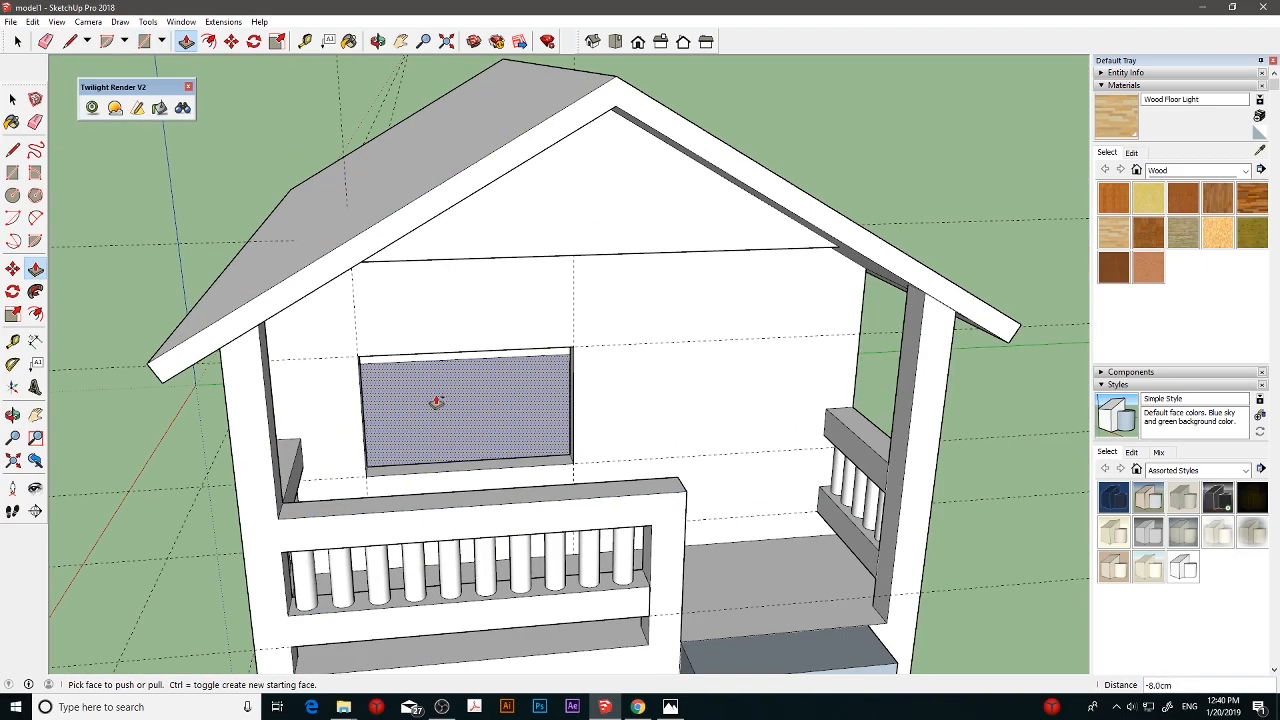
{"action": "middle_click_drag", "start_coordinate": [436, 402], "coordinate": [349, 409]}
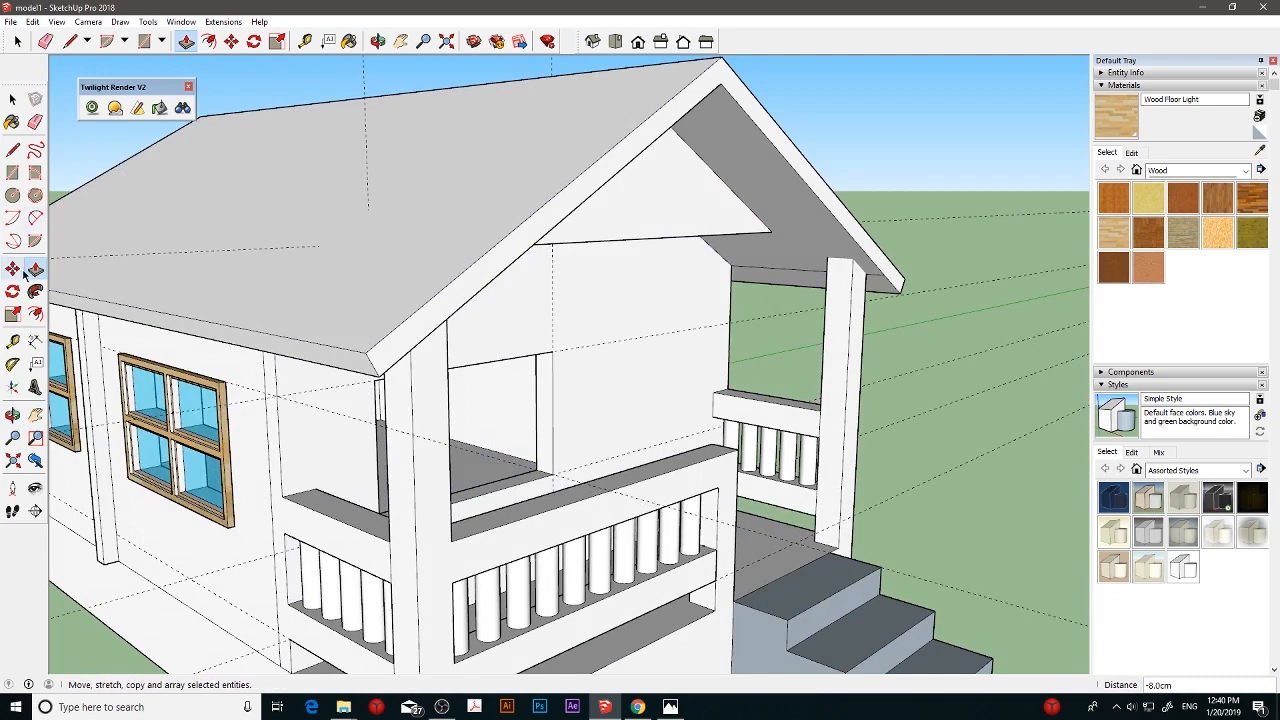
{"action": "left_click", "coordinate": [12, 268]}
{"action": "left_click", "coordinate": [229, 527]}
{"action": "key", "text": "ctrl"}
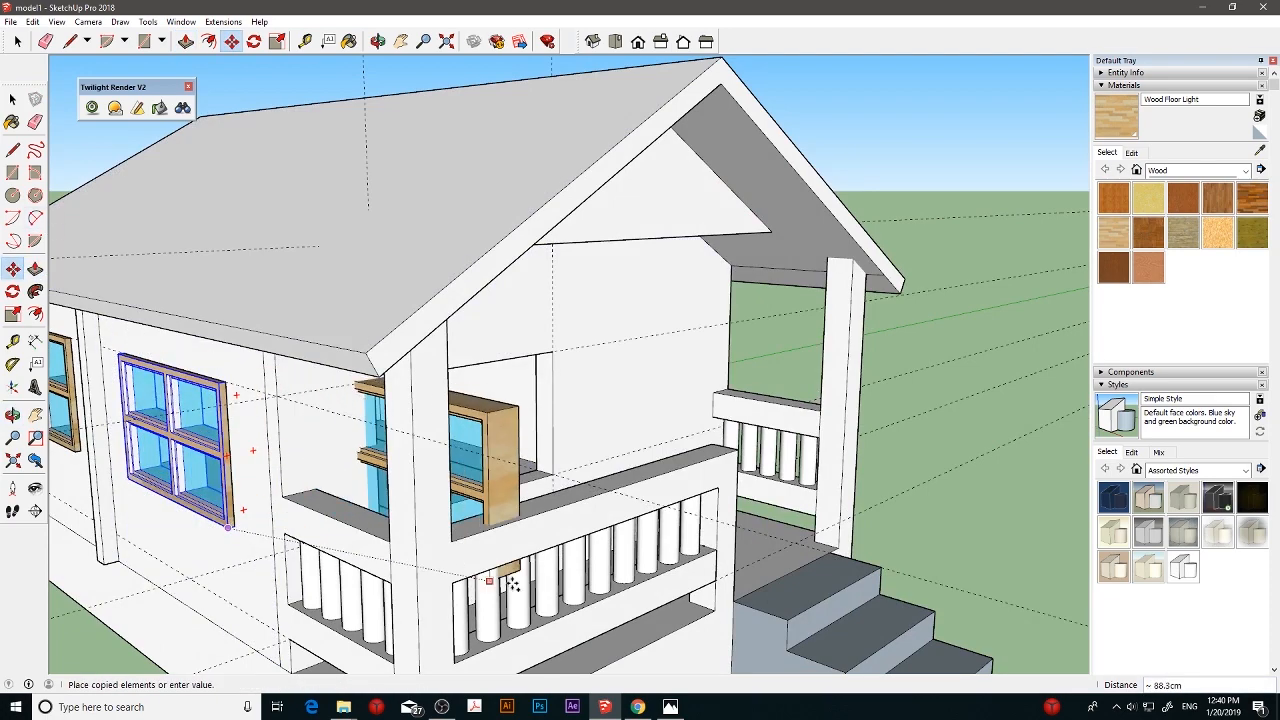
{"action": "key", "text": "Escape"}
- Copy the side window nearest the porch about 191 cm along the red axis, out past the front of the house
{"action": "middle_click_drag", "start_coordinate": [503, 515], "coordinate": [834, 409]}
{"action": "scroll", "coordinate": [834, 409], "scroll_direction": "down", "scroll_amount": 4}
{"action": "middle_click_drag", "start_coordinate": [757, 420], "coordinate": [562, 488]}
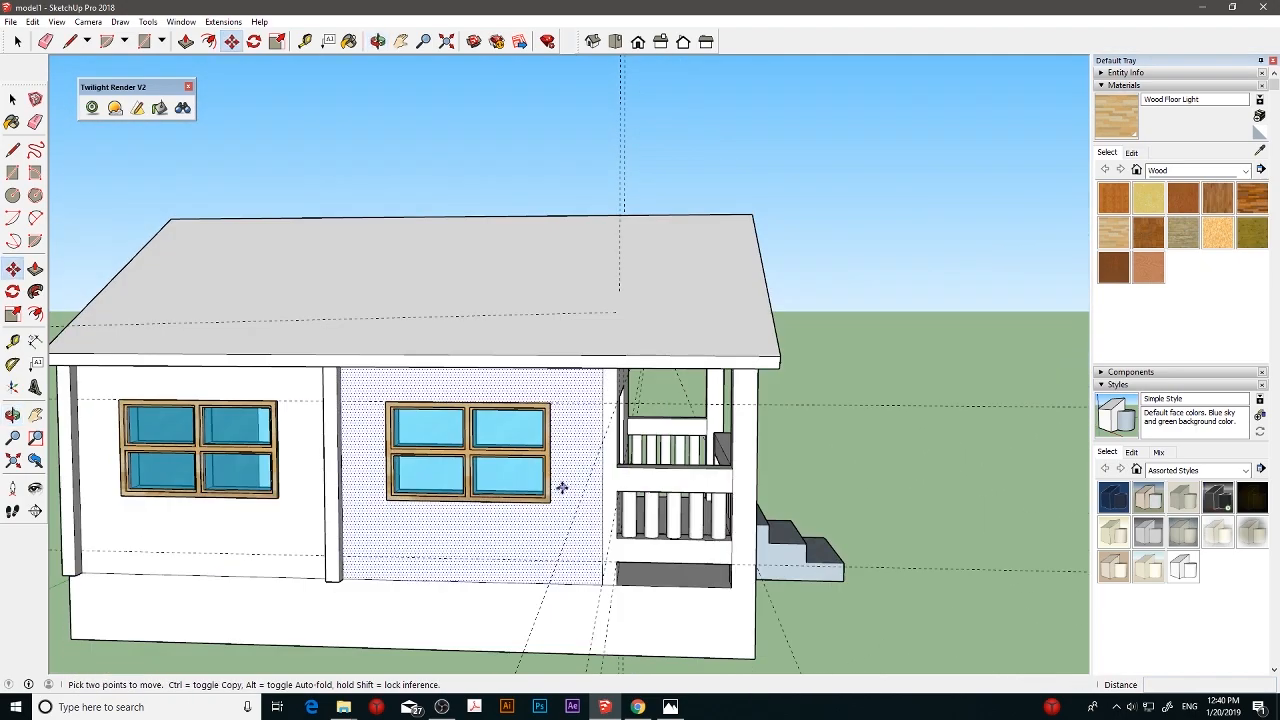
{"action": "left_click", "coordinate": [548, 500]}
{"action": "key", "text": "ctrl"}
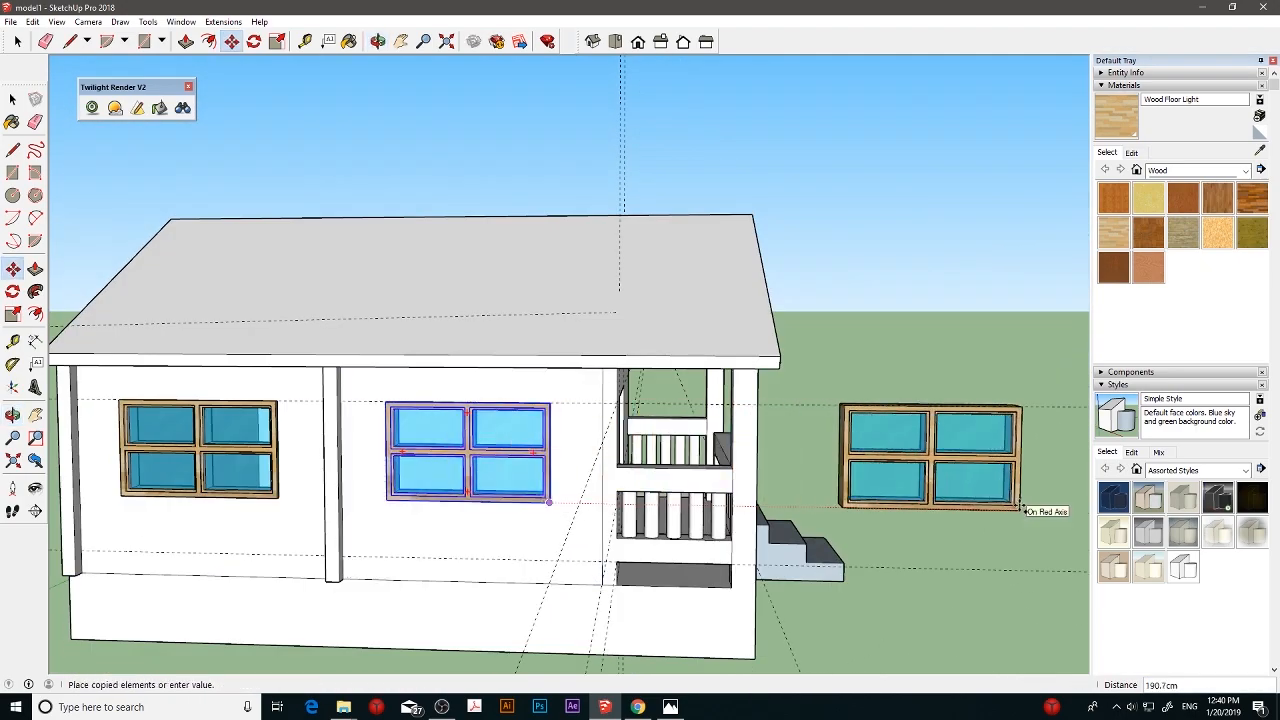
{"action": "left_click", "coordinate": [1022, 510]}
{"action": "middle_click_drag", "start_coordinate": [1022, 510], "coordinate": [177, 362]}
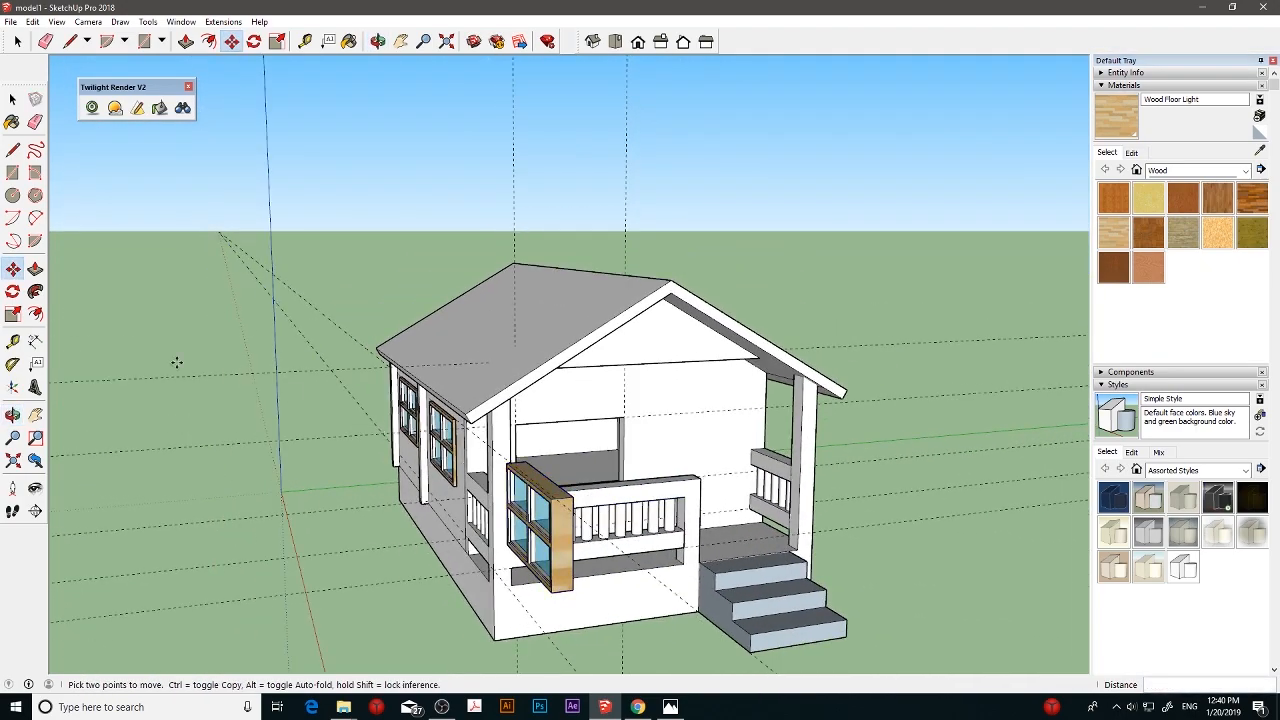
{"action": "left_click", "coordinate": [13, 291]}
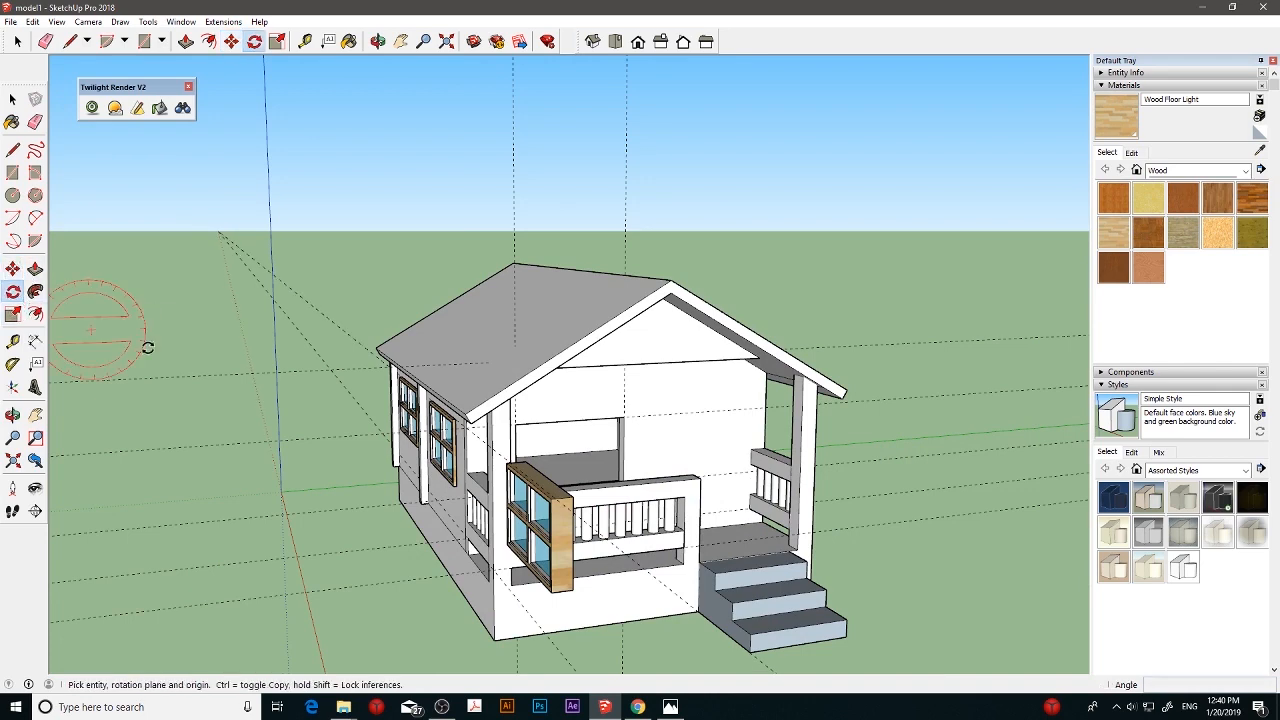
{"action": "left_click", "coordinate": [553, 498]}
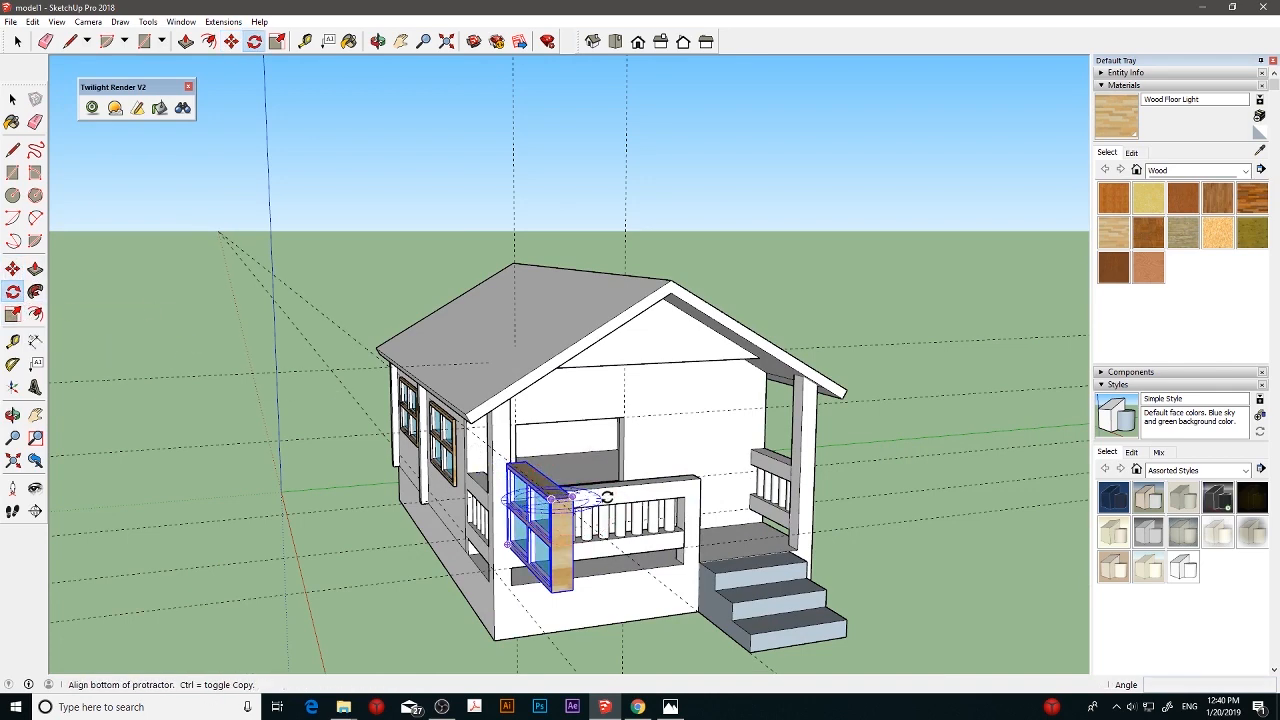
{"action": "middle_click_drag", "start_coordinate": [673, 490], "coordinate": [697, 572]}
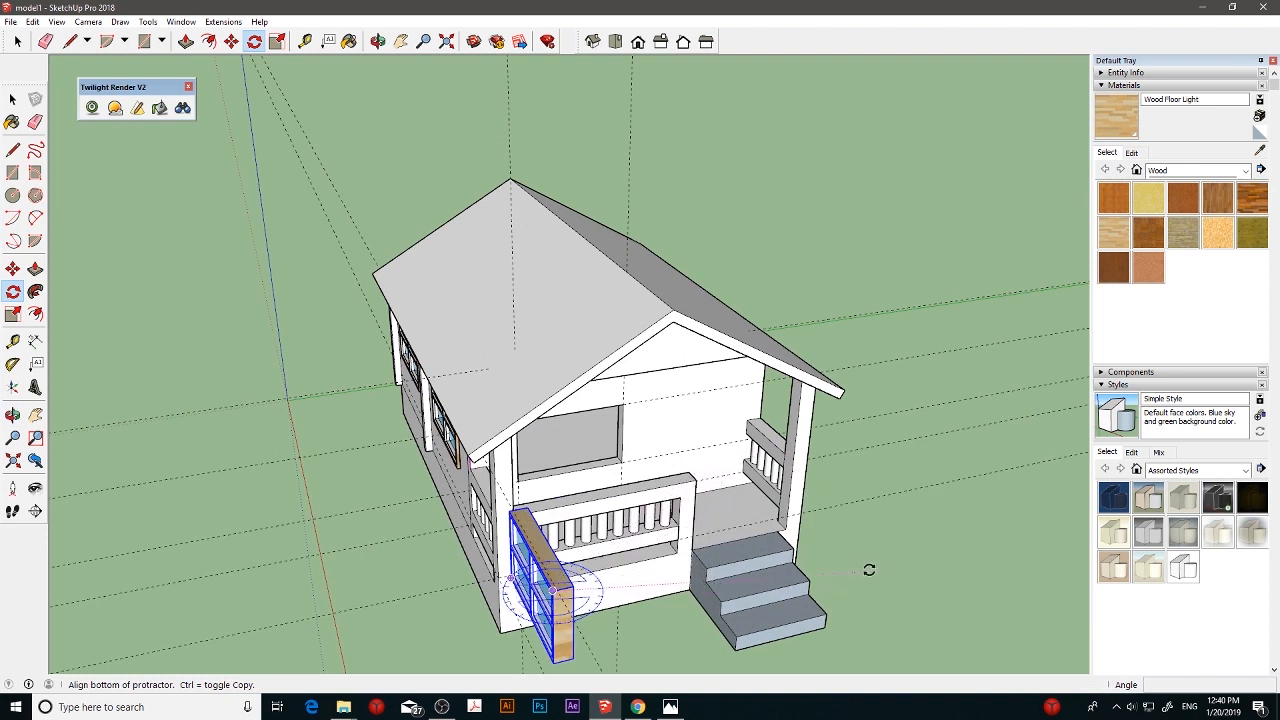
{"action": "left_click", "coordinate": [627, 582]}
{"action": "key", "text": "Escape"}
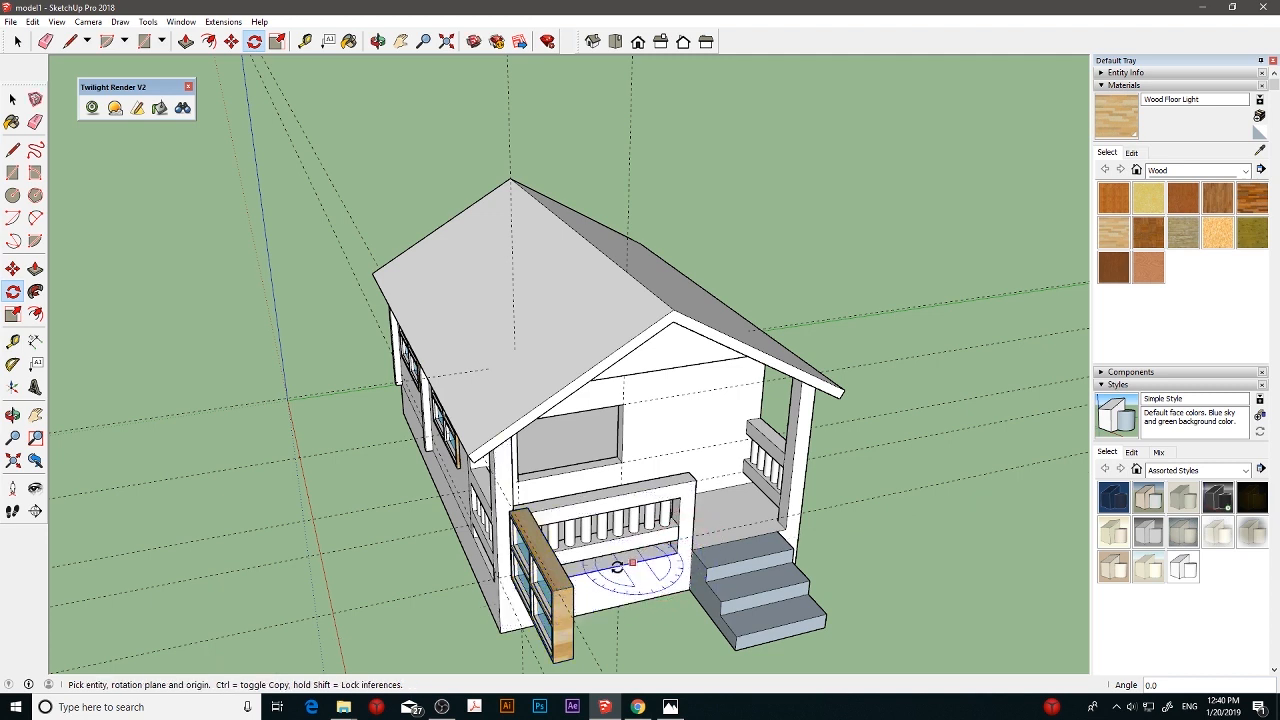
- Rotate the copied window 90° horizontally about its front upper corner so it lies parallel to the front house wall
{"action": "left_click", "coordinate": [556, 590]}
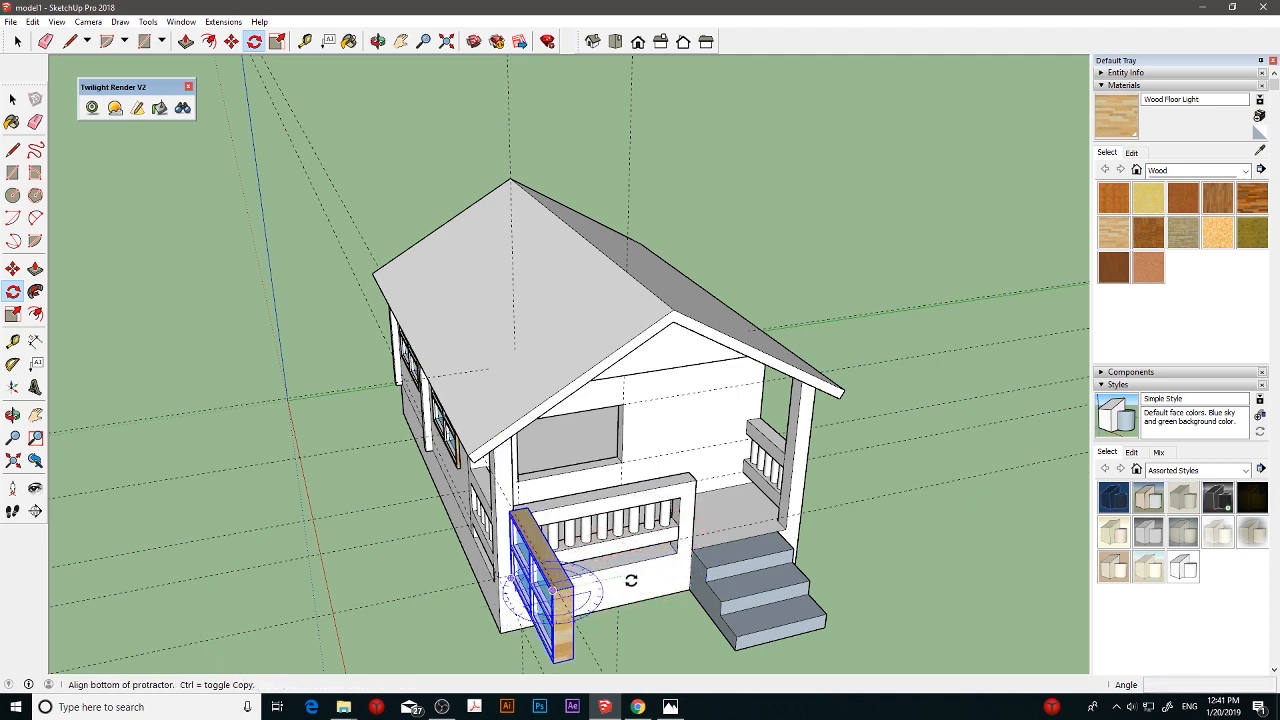
{"action": "left_click", "coordinate": [631, 581]}
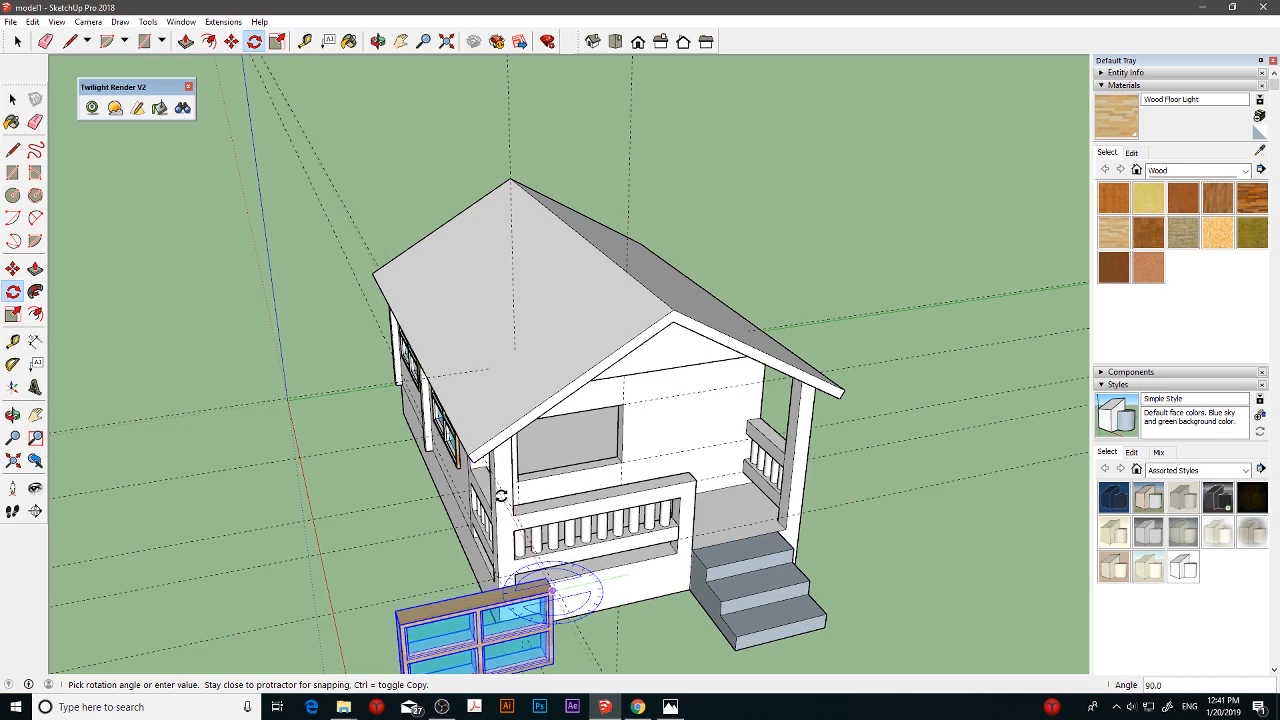
{"action": "left_click", "coordinate": [501, 496]}
- Move the rotated window onto the front house wall and fit its corner into the window opening behind the railing
{"action": "middle_click_drag", "start_coordinate": [683, 629], "coordinate": [580, 477]}
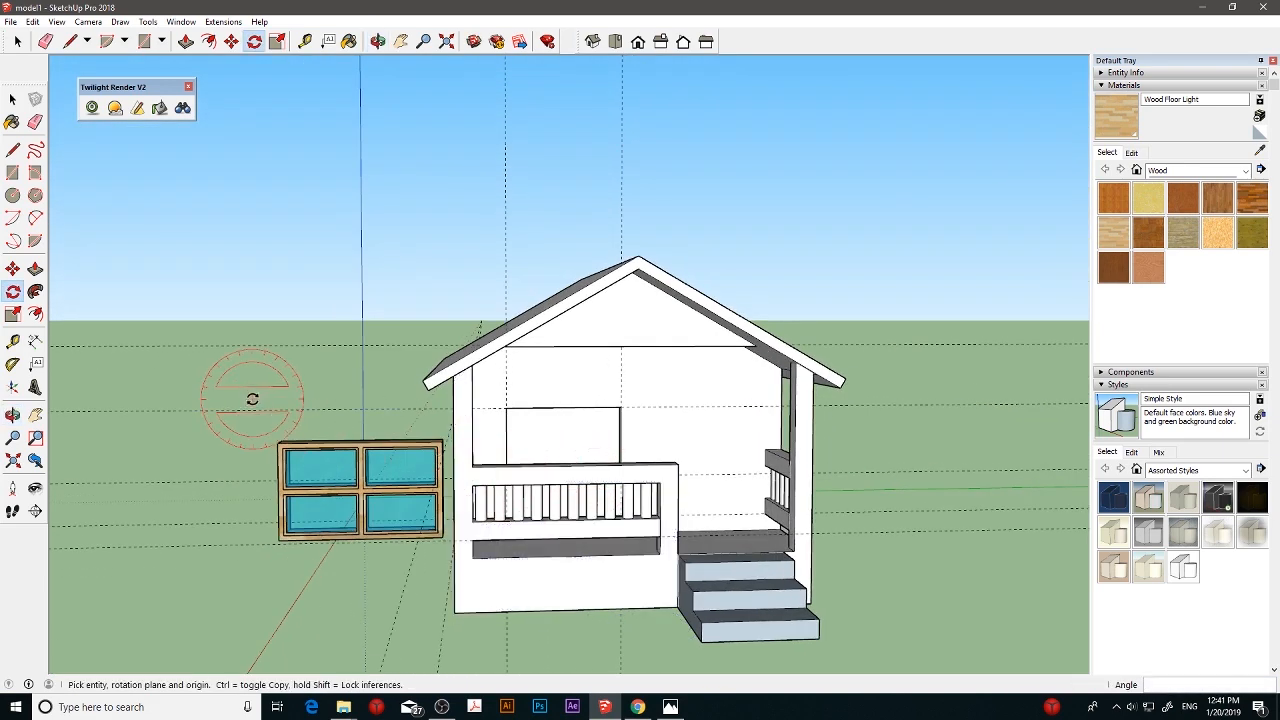
{"action": "left_click", "coordinate": [13, 269]}
{"action": "middle_click_drag", "start_coordinate": [430, 472], "coordinate": [332, 490]}
{"action": "left_click", "coordinate": [332, 522]}
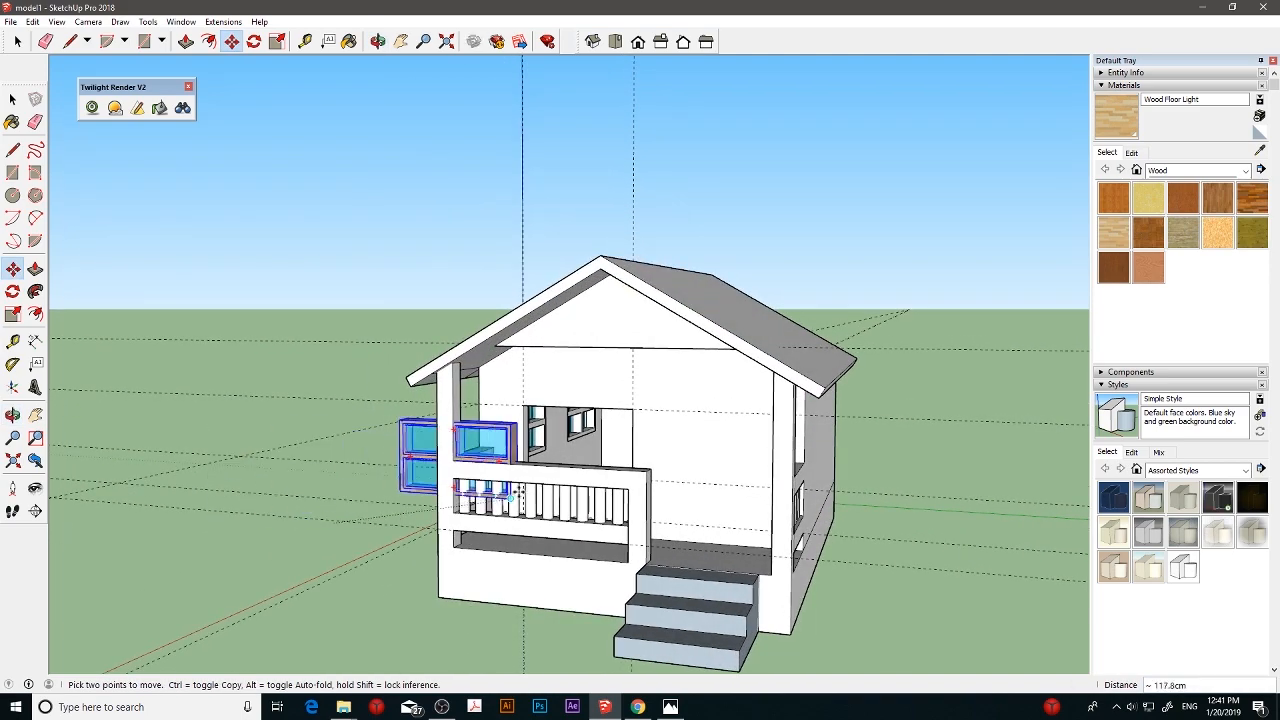
{"action": "scroll", "coordinate": [638, 487], "scroll_direction": "up", "scroll_amount": 6}
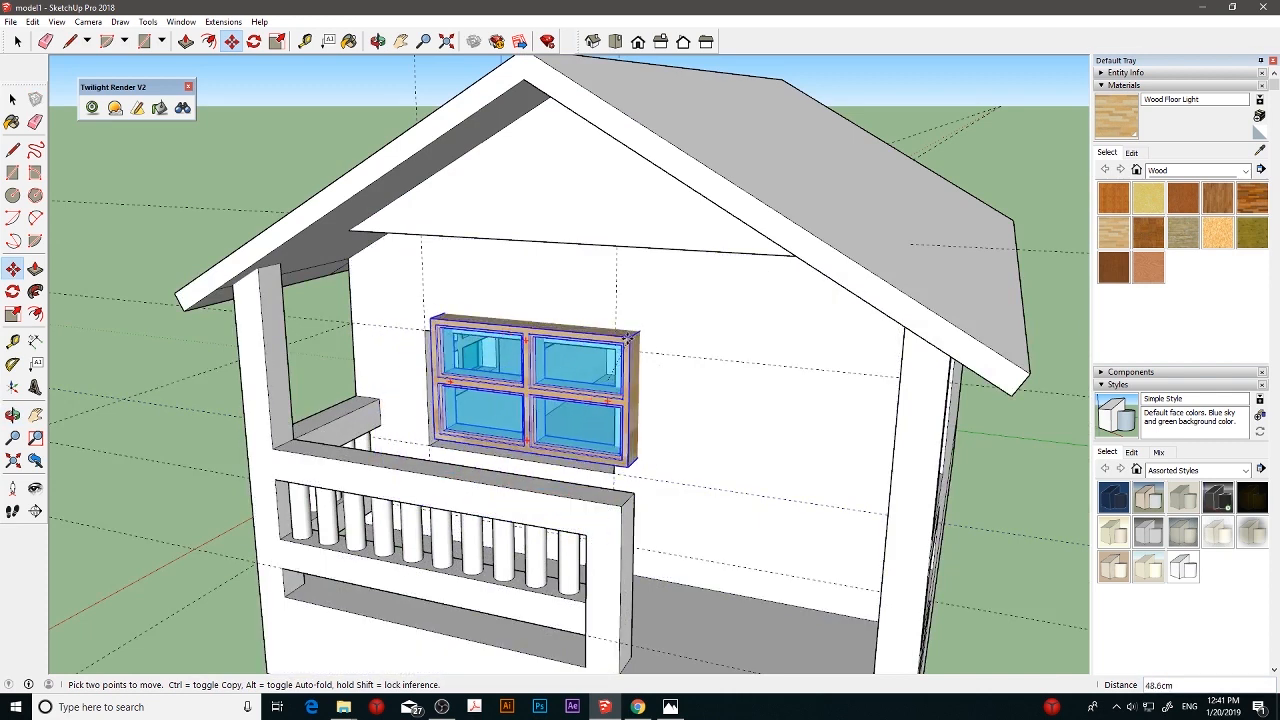
{"action": "left_click", "coordinate": [625, 342]}
{"action": "middle_click_drag", "start_coordinate": [625, 342], "coordinate": [415, 465]}
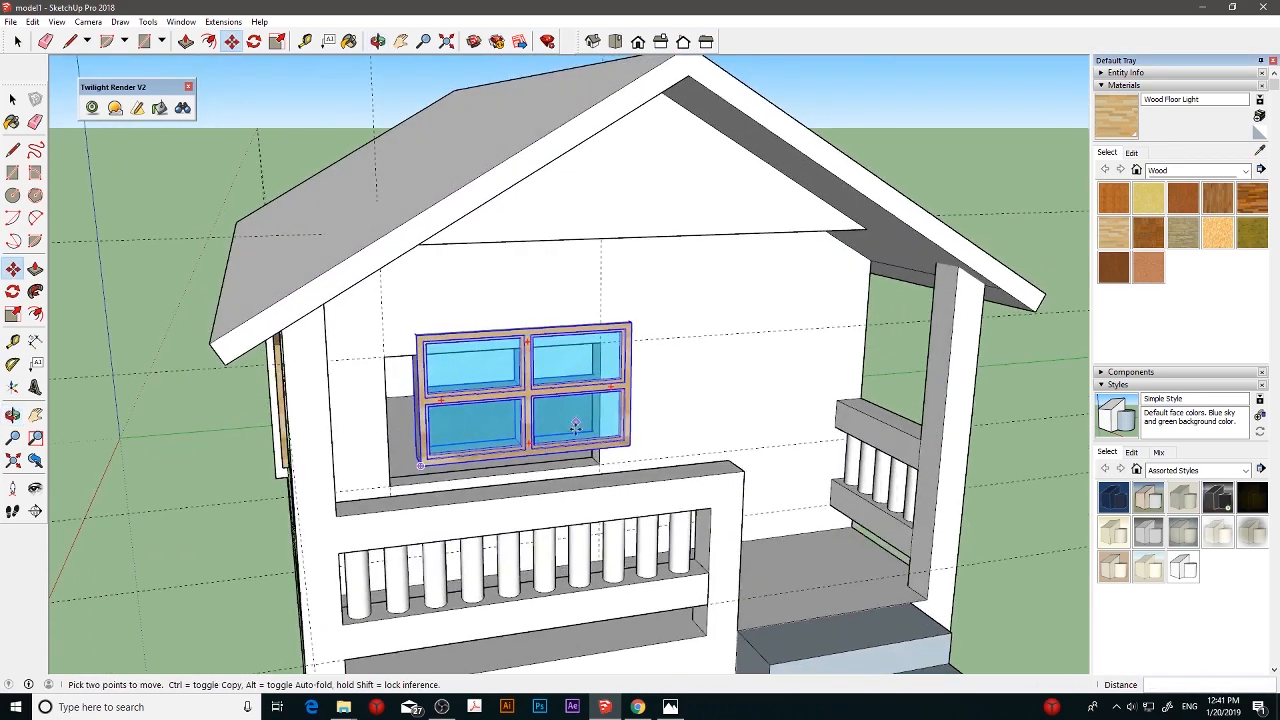
{"action": "left_click", "coordinate": [415, 465]}
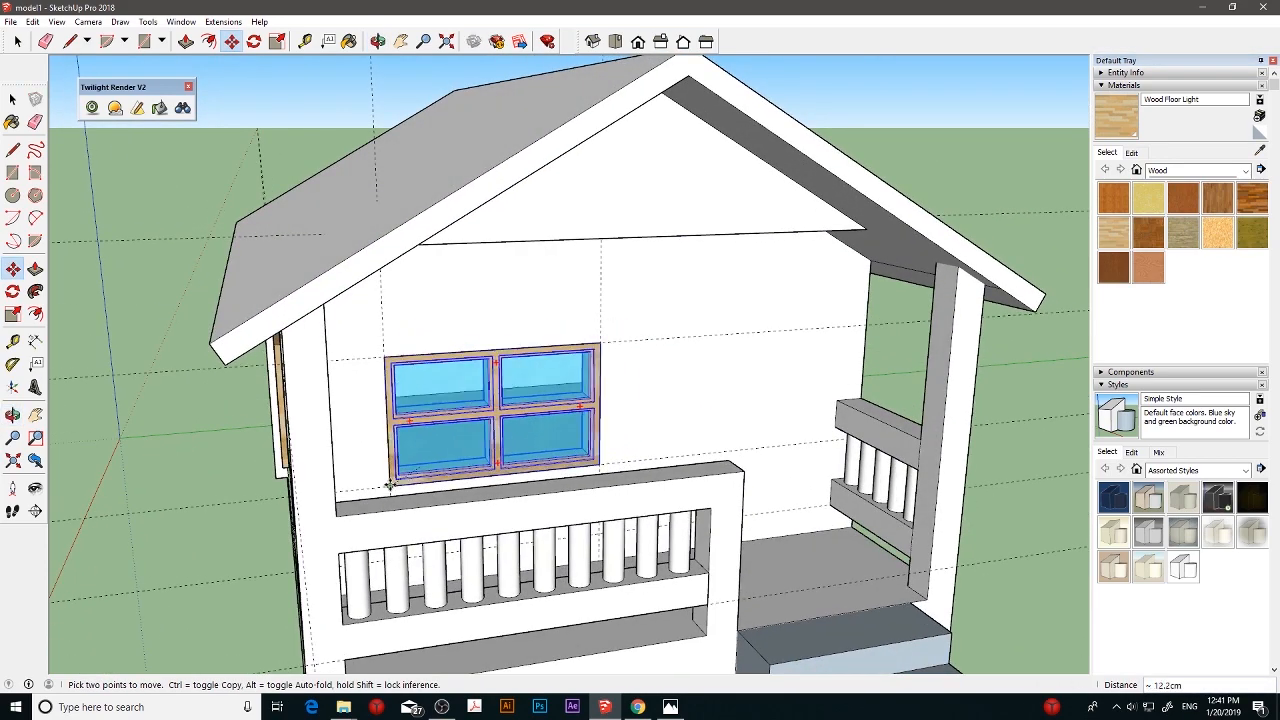
- Move the front window 2 cm perpendicular to the front house wall
{"action": "scroll", "coordinate": [400, 475], "scroll_direction": "up", "scroll_amount": 5}
{"action": "middle_click_drag", "start_coordinate": [429, 463], "coordinate": [429, 589]}
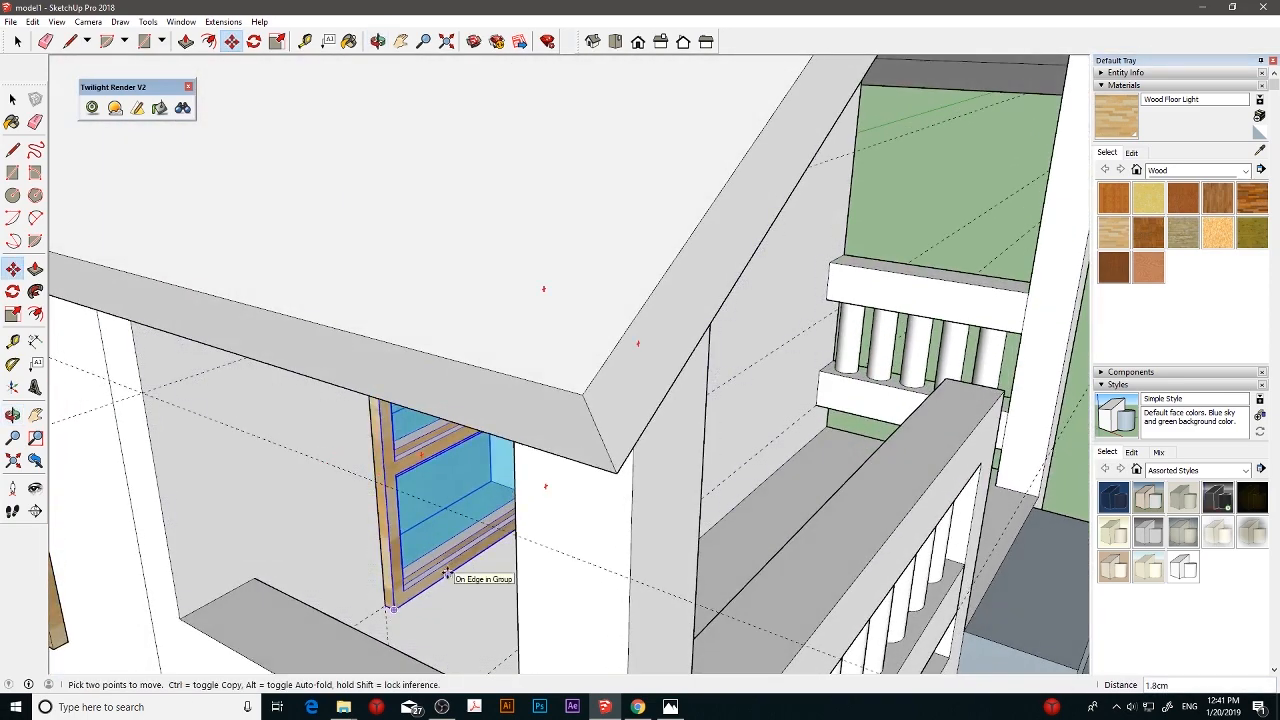
{"action": "type", "text": "2"}
{"action": "key", "text": "Return"}
{"action": "scroll", "coordinate": [515, 500], "scroll_direction": "down", "scroll_amount": 3}
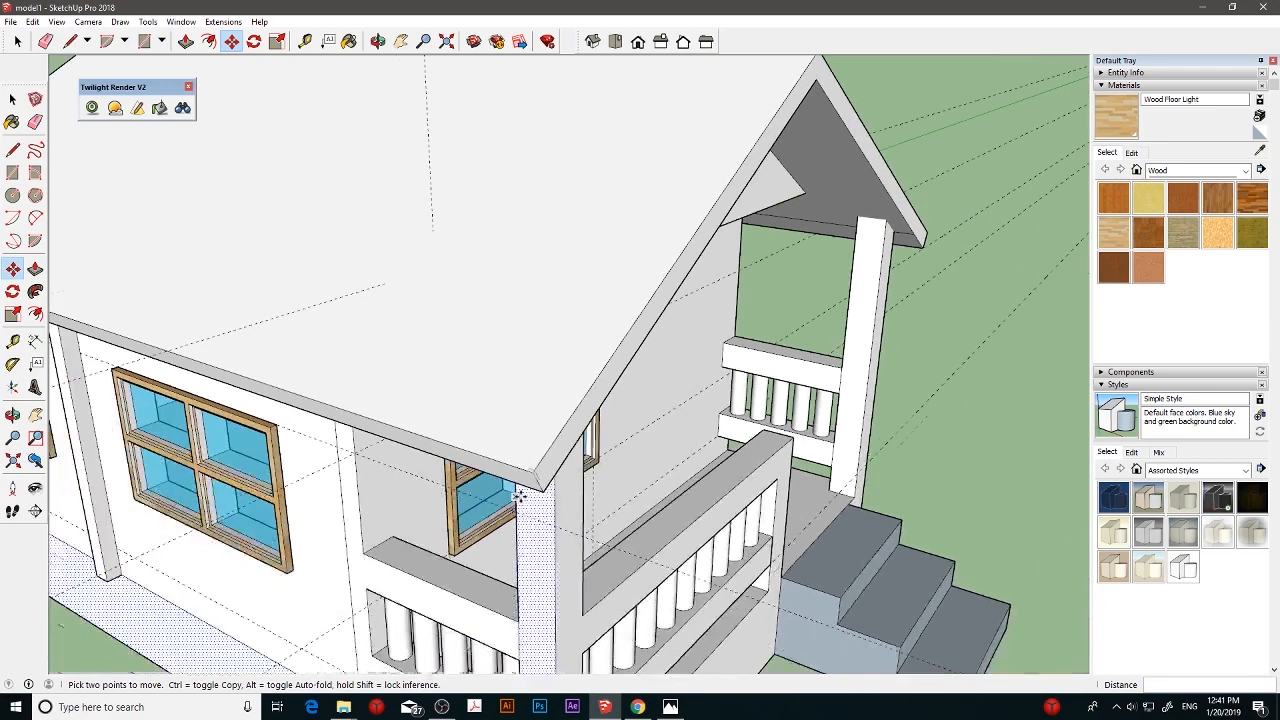
{"action": "scroll", "coordinate": [536, 463], "scroll_direction": "down", "scroll_amount": 4}
{"action": "middle_click_drag", "start_coordinate": [590, 468], "coordinate": [488, 400]}
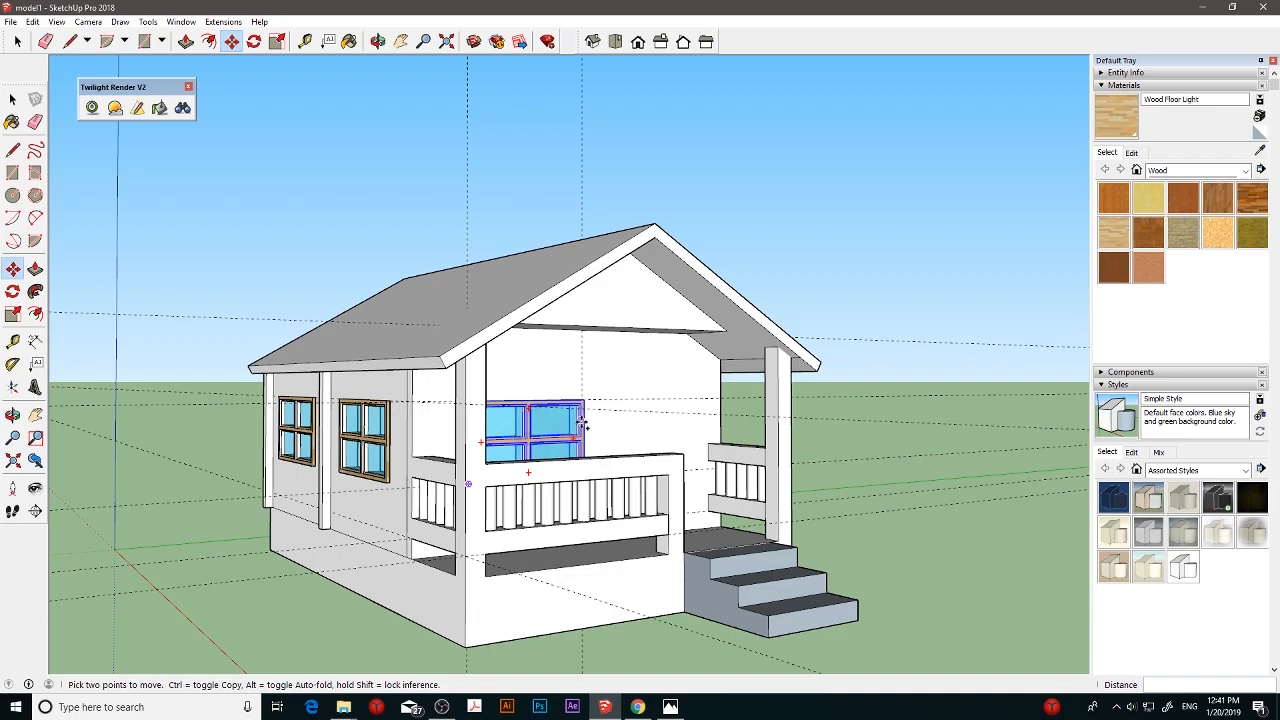
- Remove the dashed construction guides around the house
{"action": "middle_click_drag", "start_coordinate": [581, 424], "coordinate": [630, 472]}
{"action": "key", "text": "m"}
{"action": "scroll", "coordinate": [730, 460], "scroll_direction": "up", "scroll_amount": 4}
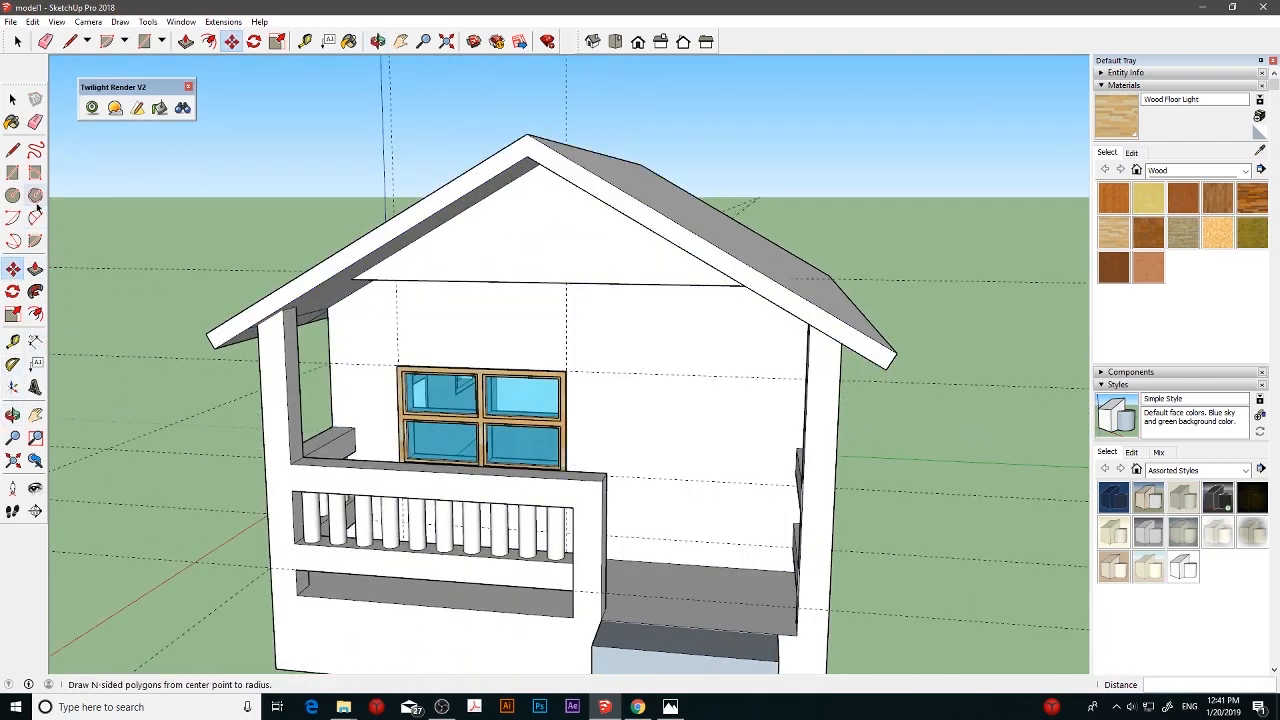
{"action": "left_click", "coordinate": [35, 121]}
{"action": "scroll", "coordinate": [543, 294], "scroll_direction": "down", "scroll_amount": 3}
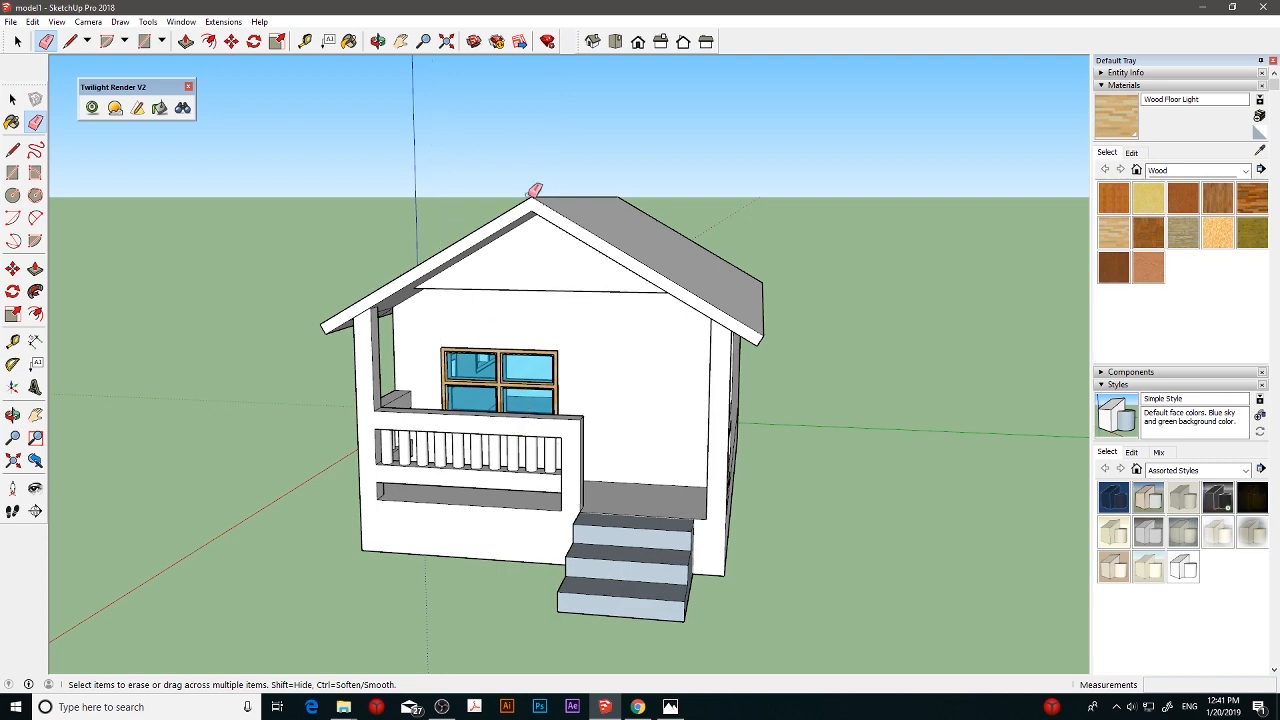
- Draw a door rectangle about 43.6 by 94.3 cm on the front wall beside the window, rising from the porch floor
{"action": "middle_click_drag", "start_coordinate": [570, 262], "coordinate": [616, 257]}
{"action": "scroll", "coordinate": [635, 310], "scroll_direction": "up", "scroll_amount": 3}
{"action": "middle_click_drag", "start_coordinate": [651, 354], "coordinate": [665, 300]}
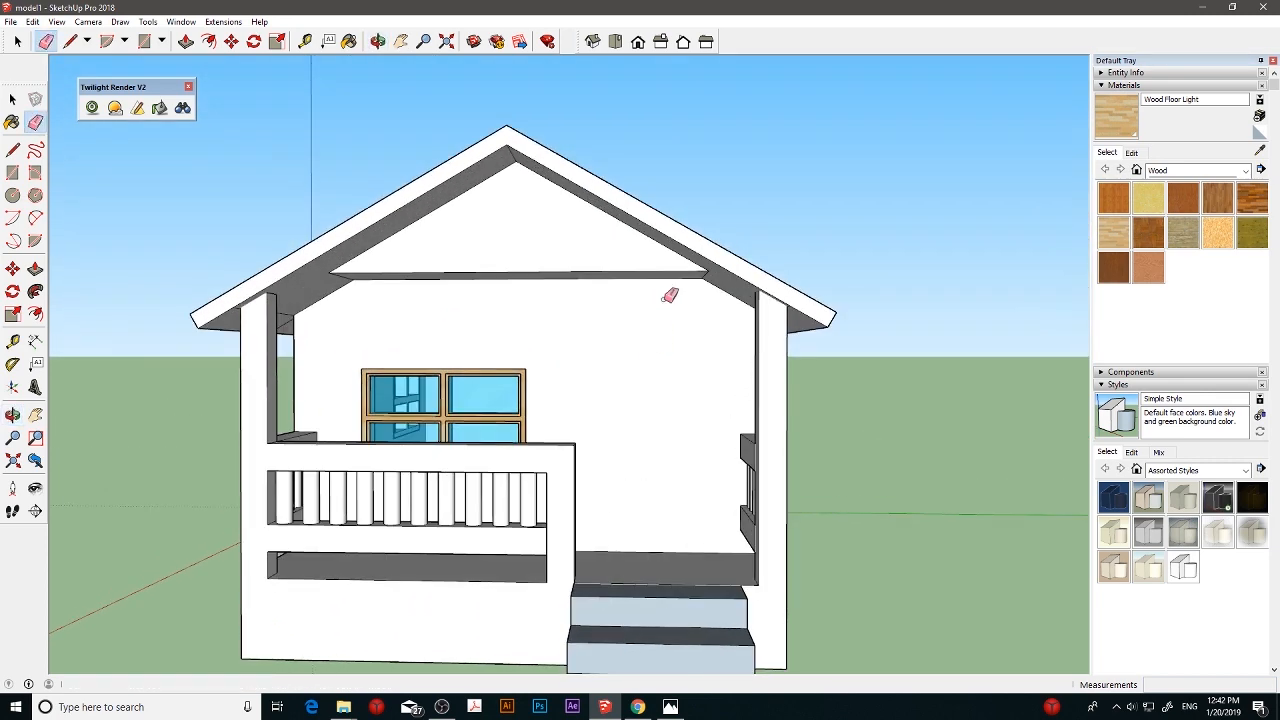
{"action": "scroll", "coordinate": [668, 304], "scroll_direction": "up", "scroll_amount": 1}
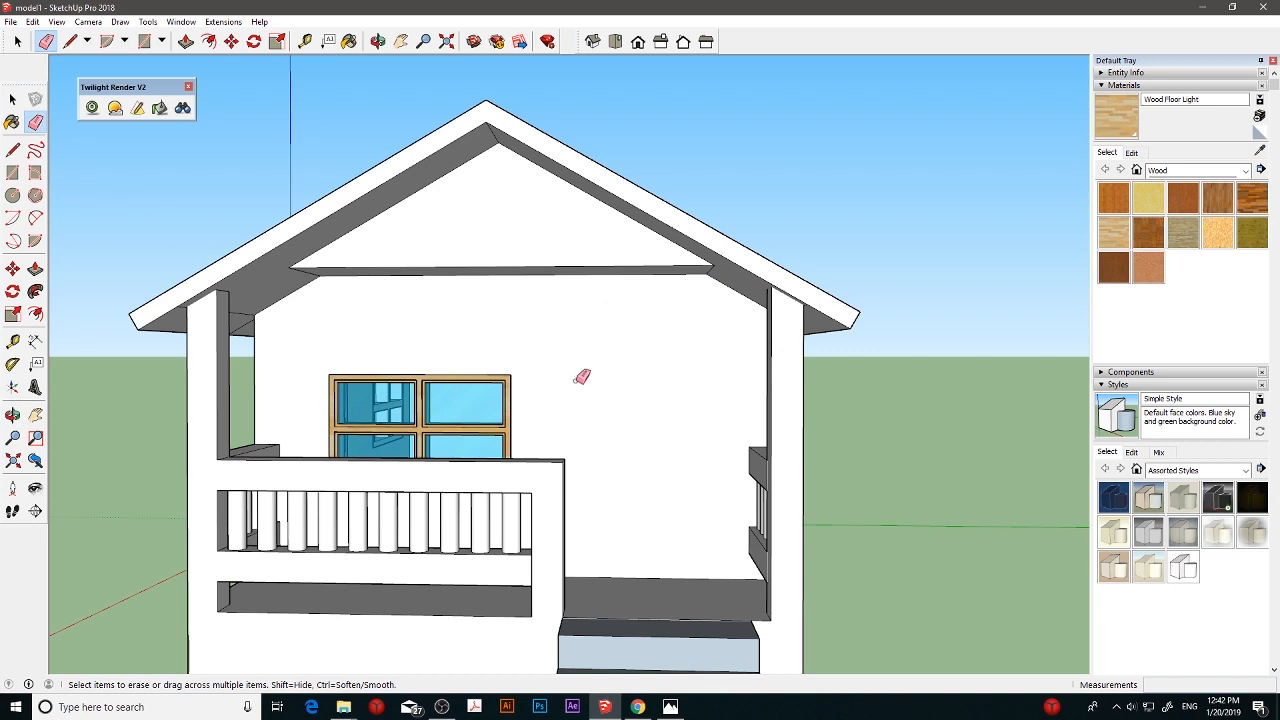
{"action": "scroll", "coordinate": [582, 376], "scroll_direction": "up", "scroll_amount": 1}
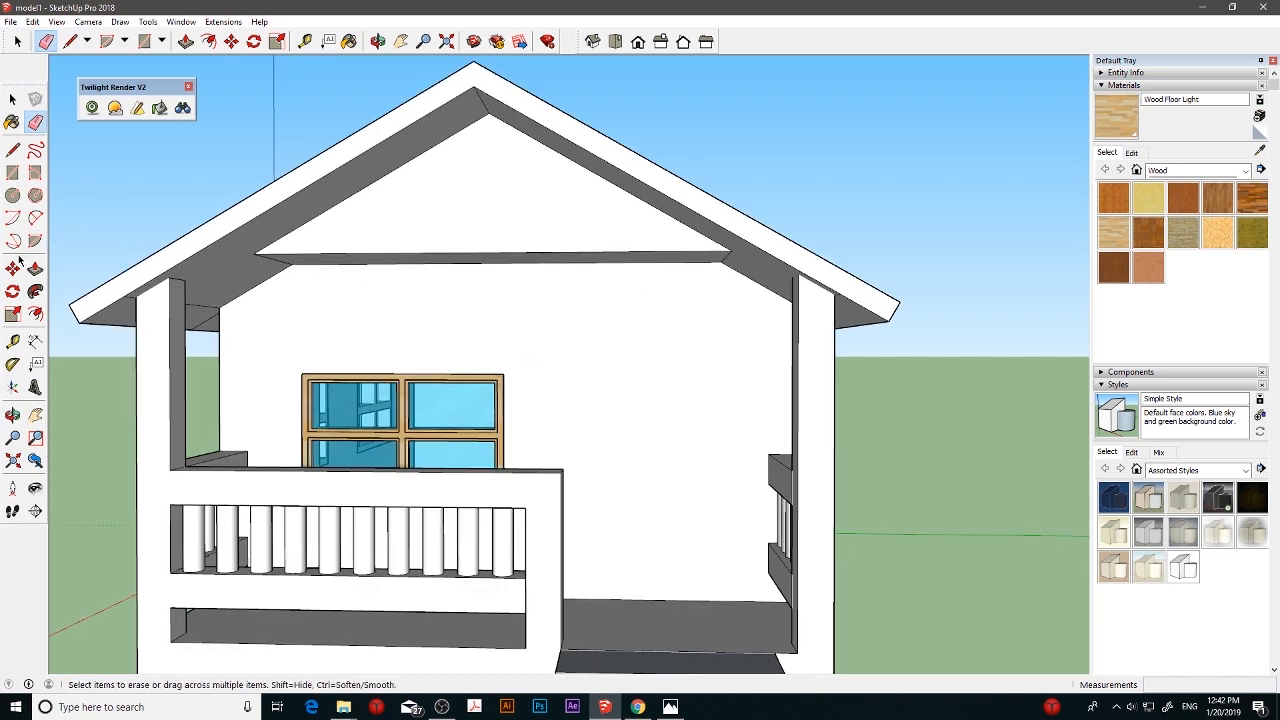
{"action": "left_click", "coordinate": [12, 172]}
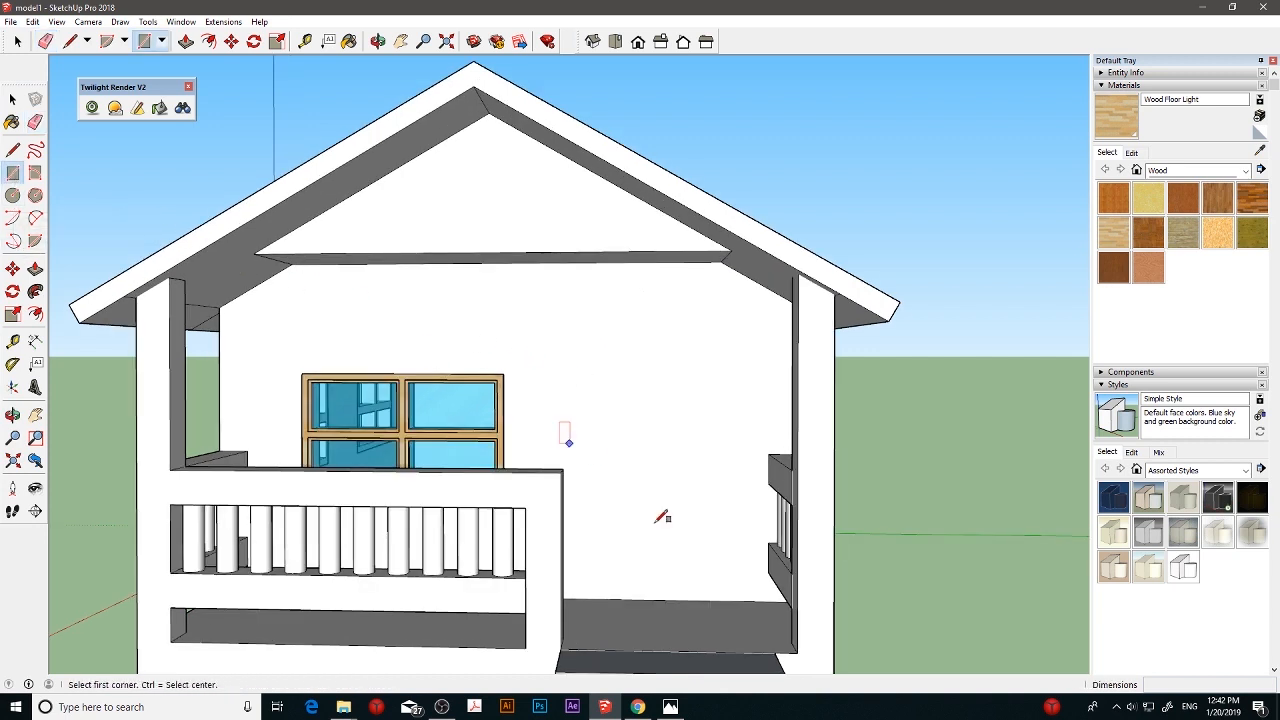
{"action": "left_click", "coordinate": [592, 598]}
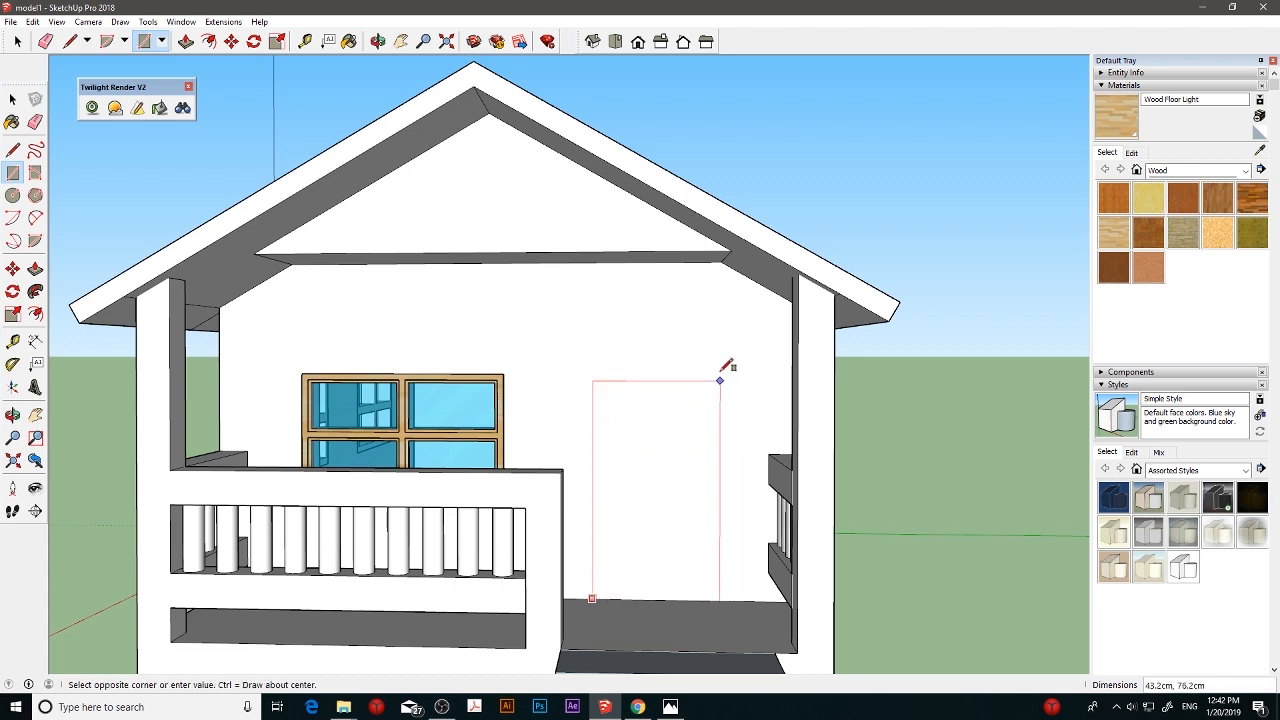
{"action": "left_click", "coordinate": [722, 322]}
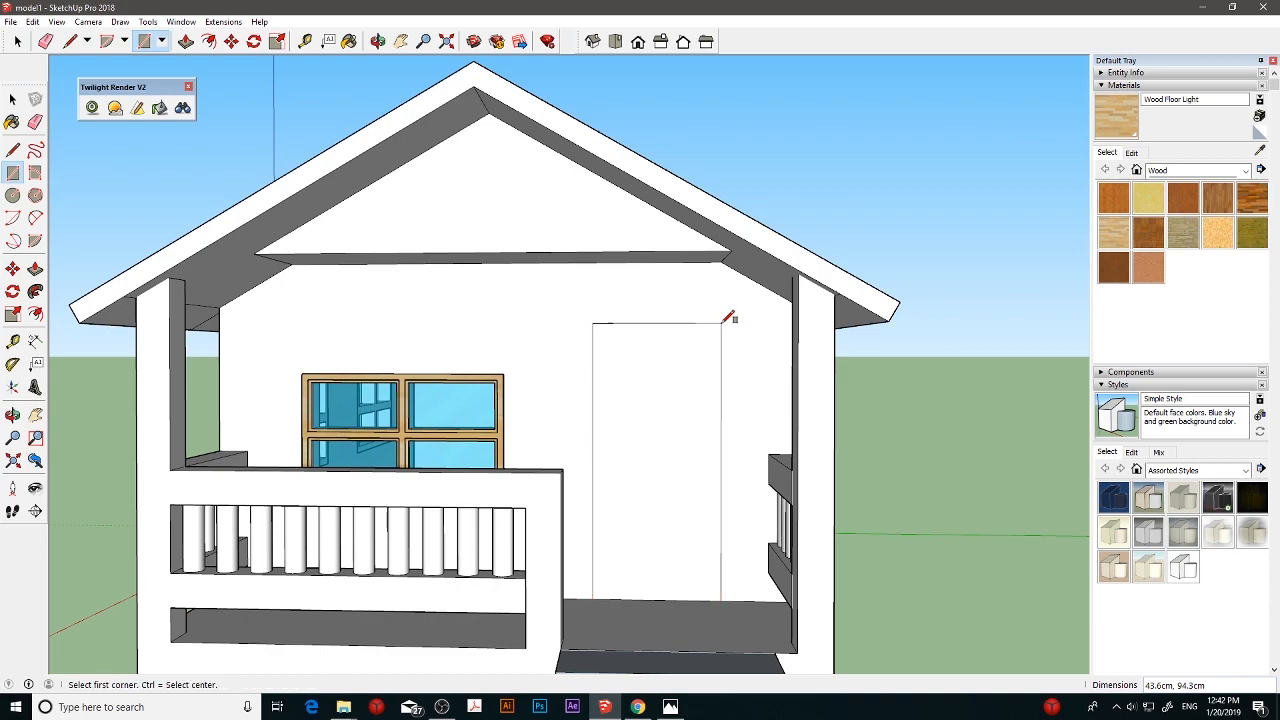
- Copy the door rectangle's face about 139 cm along the green axis, out beside the house
{"action": "left_click", "coordinate": [12, 268]}
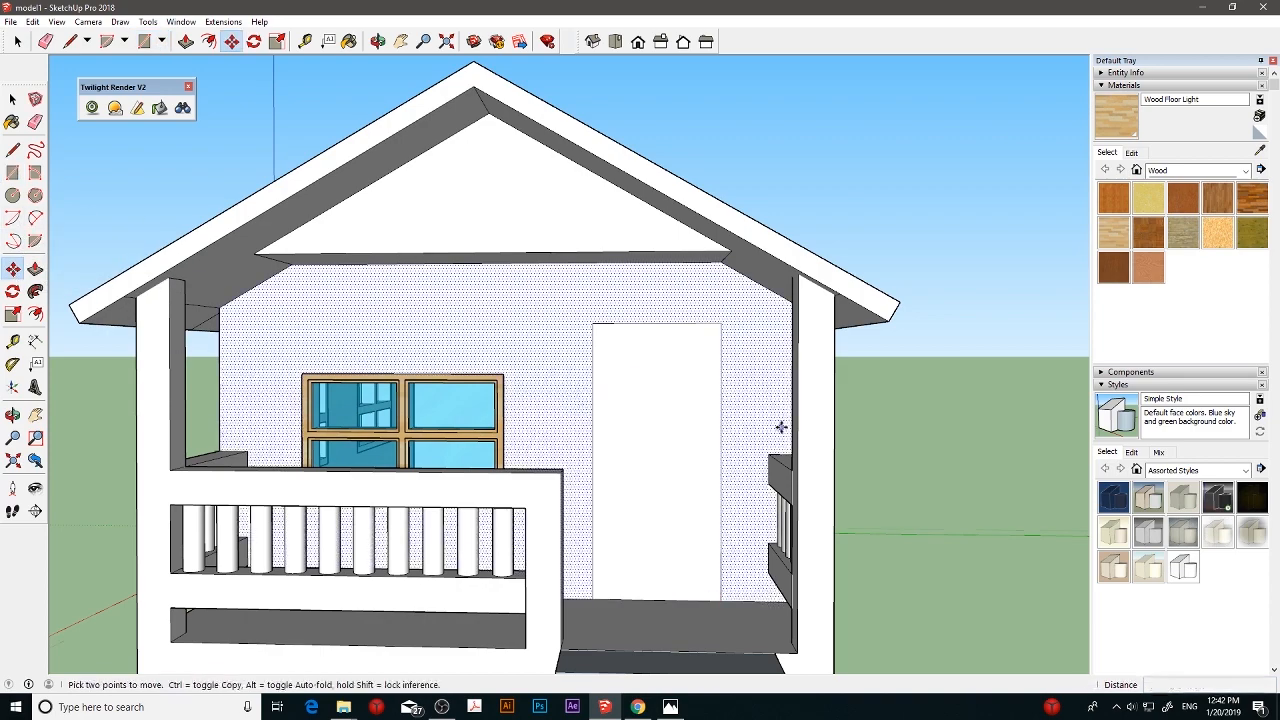
{"action": "scroll", "coordinate": [765, 394], "scroll_direction": "down", "scroll_amount": 2}
{"action": "middle_click_drag", "start_coordinate": [765, 394], "coordinate": [704, 458]}
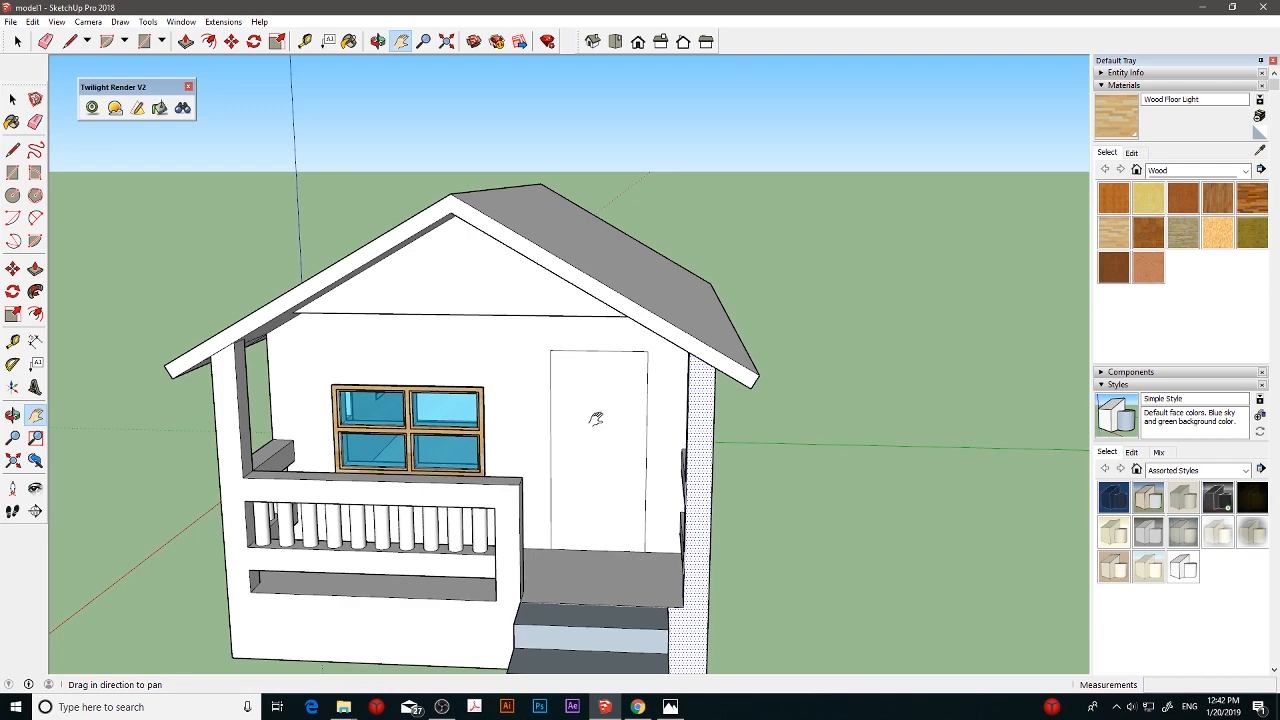
{"action": "left_click", "coordinate": [12, 268]}
{"action": "left_click", "coordinate": [584, 435]}
{"action": "key", "text": "ctrl"}
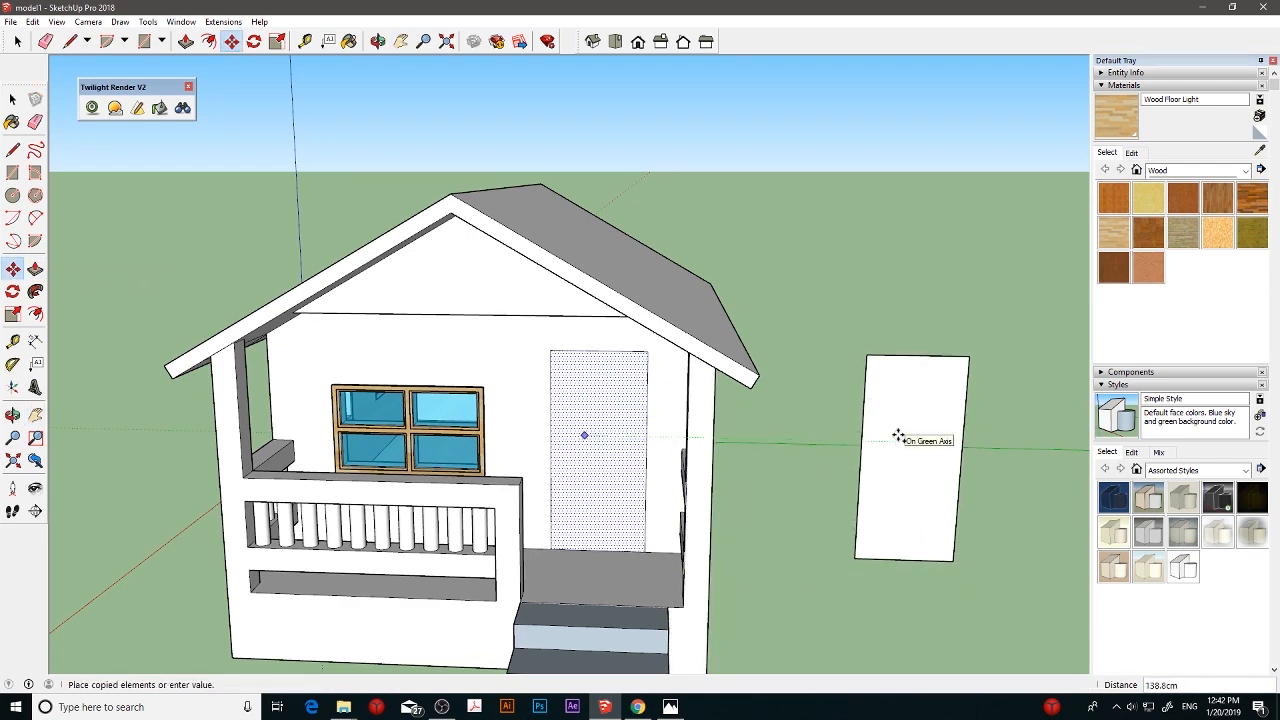
{"action": "left_click", "coordinate": [898, 437]}
{"action": "middle_click_drag", "start_coordinate": [1020, 474], "coordinate": [869, 429]}
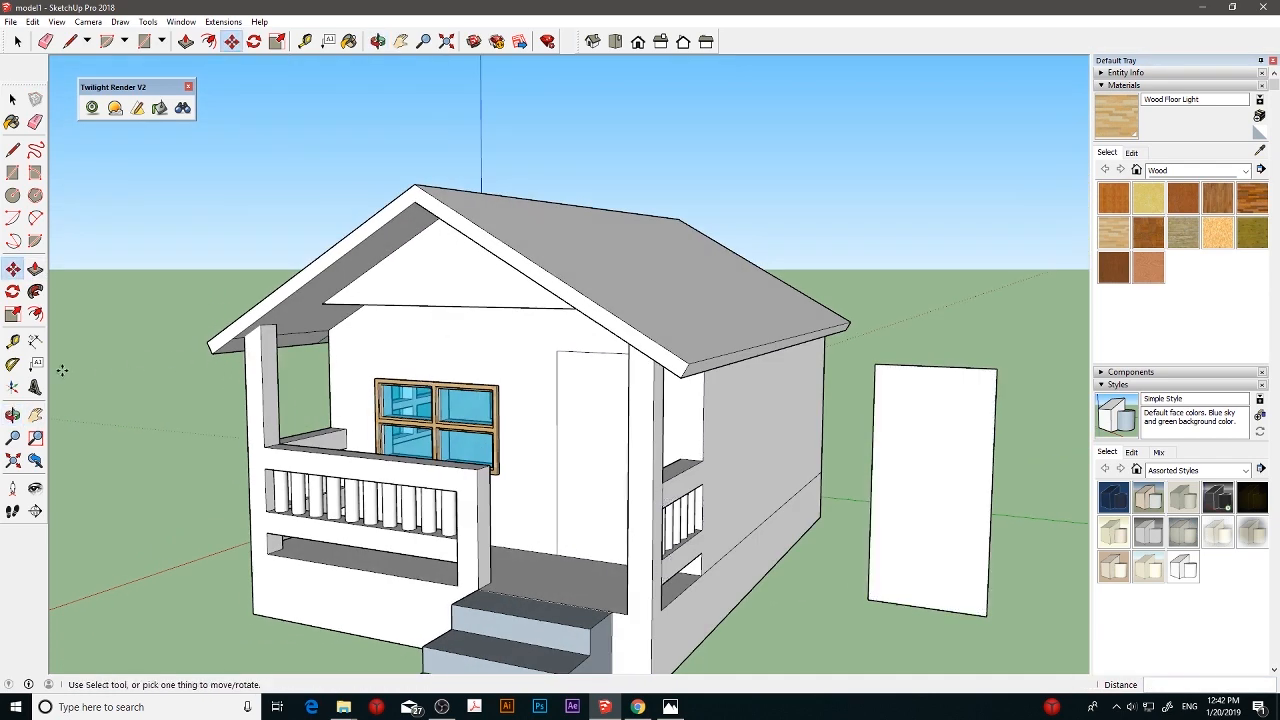
{"action": "left_click", "coordinate": [927, 457]}
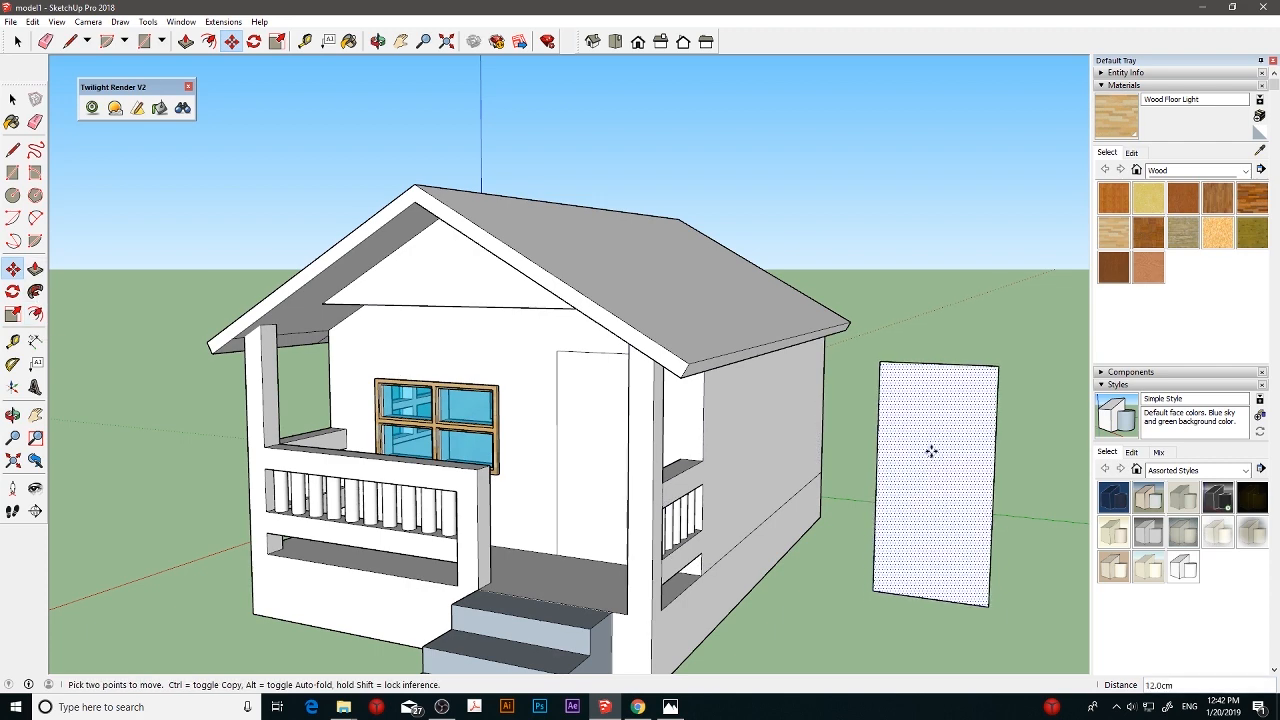
{"action": "key", "text": "ctrl+z"}
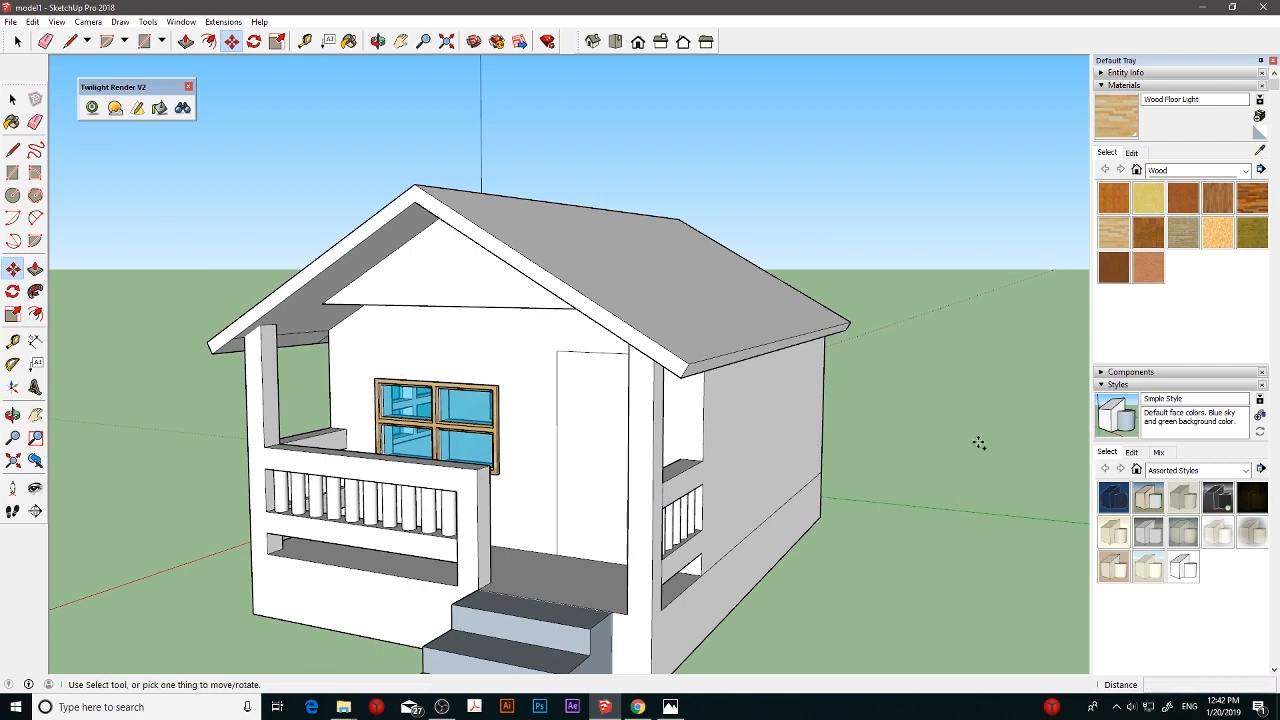
{"action": "key", "text": "ctrl+y"}
- Extrude the copied door rectangle with Push/Pull into a thin freestanding door slab
{"action": "middle_click_drag", "start_coordinate": [1003, 446], "coordinate": [826, 480]}
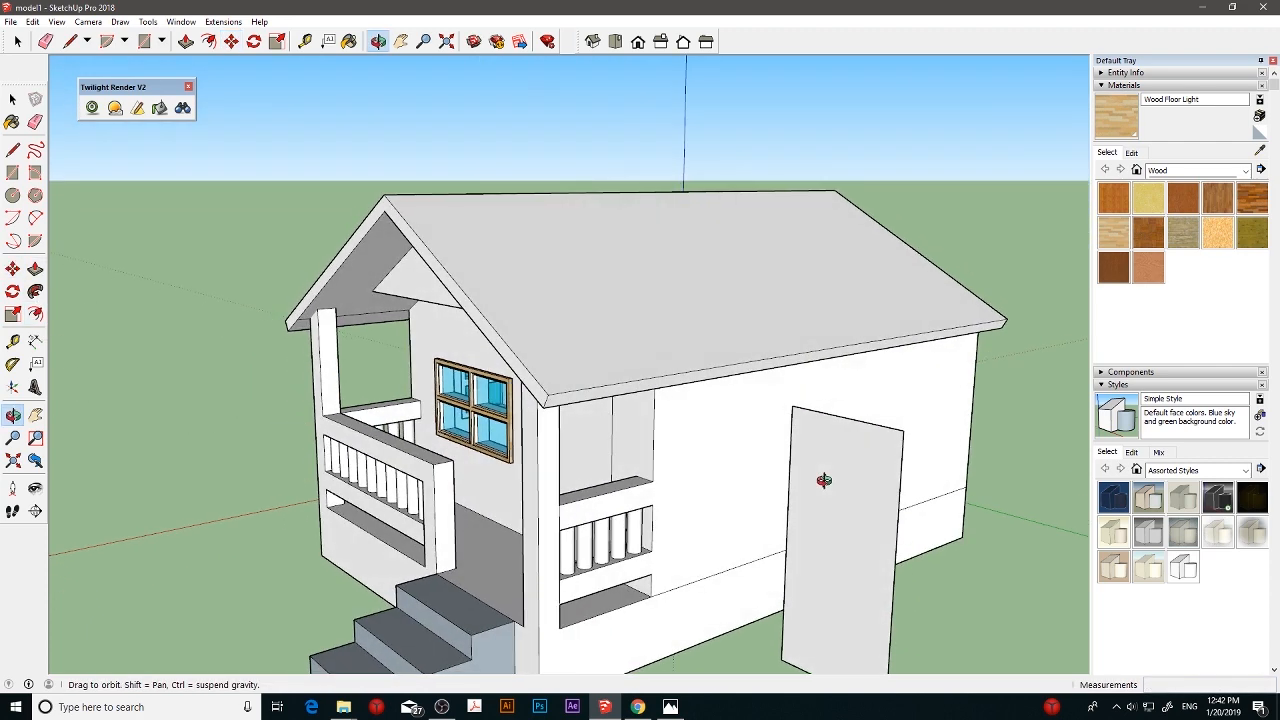
{"action": "left_click", "coordinate": [35, 269]}
{"action": "left_click", "coordinate": [823, 503]}
{"action": "left_click", "coordinate": [820, 489]}
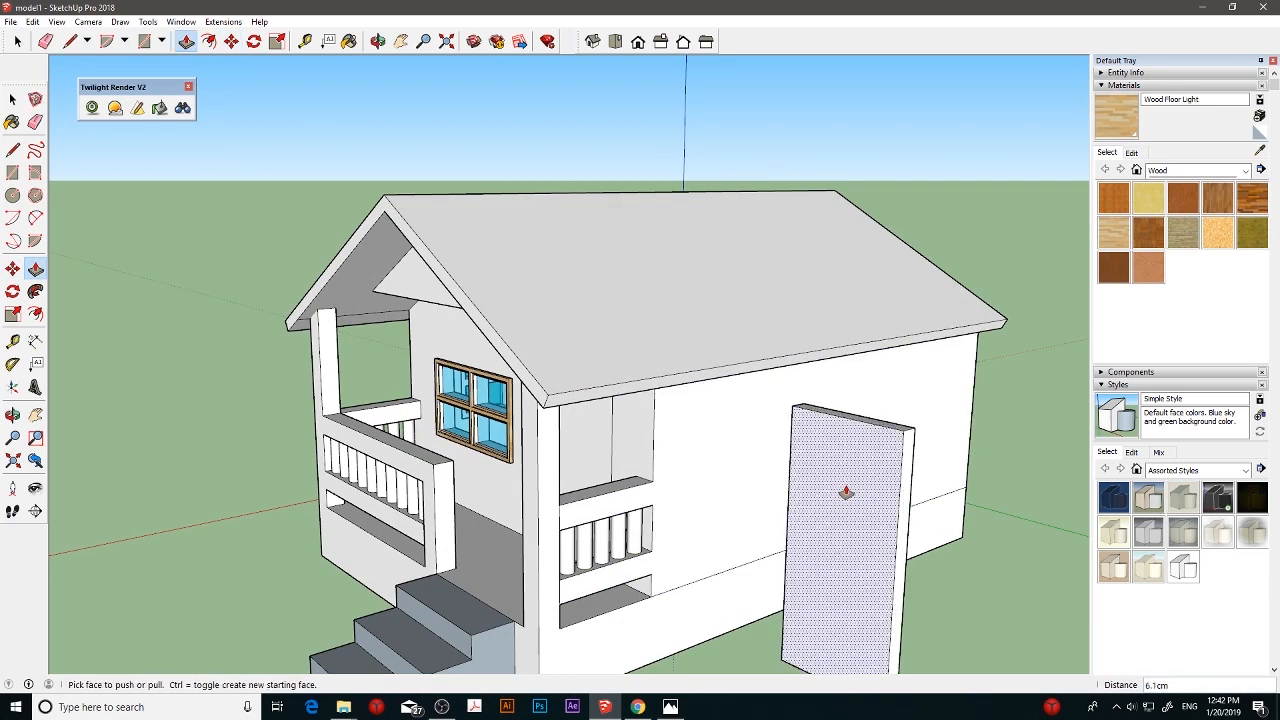
{"action": "left_click", "coordinate": [846, 491]}
{"action": "left_click", "coordinate": [838, 452]}
- Try to cut the doorway by pushing the door rectangle 8 cm into the front wall
{"action": "middle_click_drag", "start_coordinate": [497, 432], "coordinate": [737, 403]}
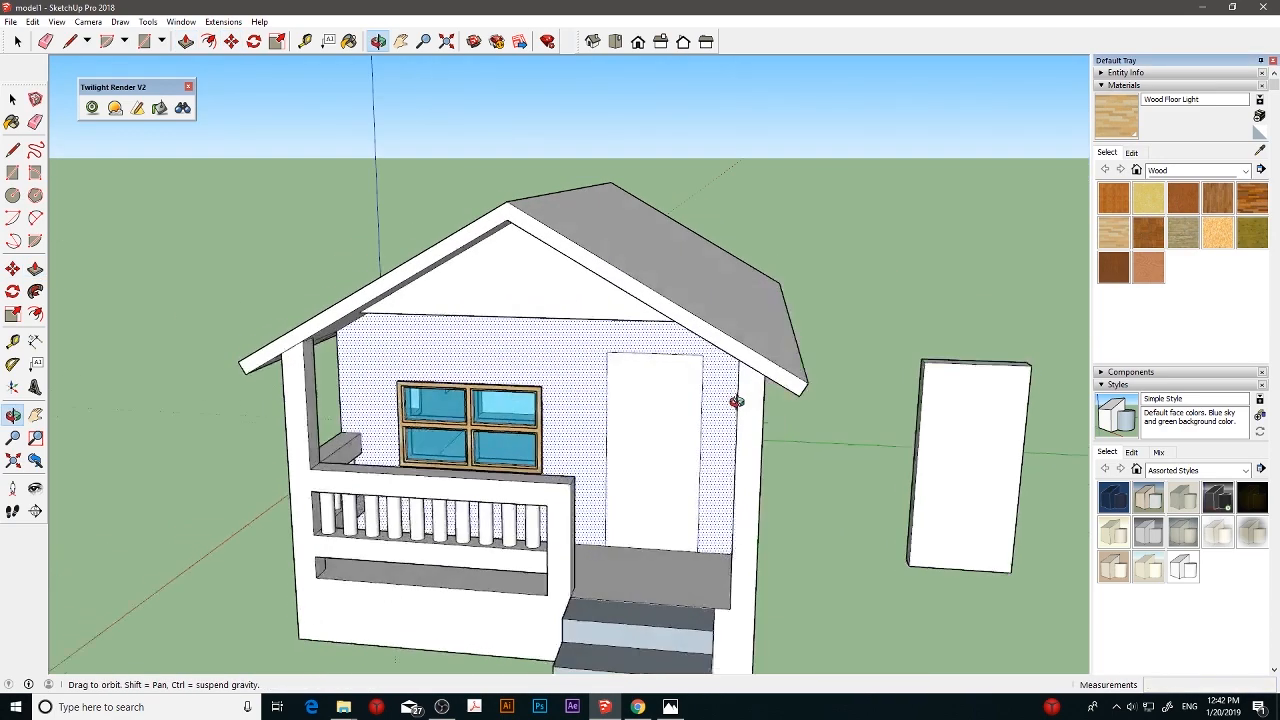
{"action": "scroll", "coordinate": [654, 426], "scroll_direction": "up", "scroll_amount": 5}
{"action": "middle_click_drag", "start_coordinate": [628, 402], "coordinate": [530, 391]}
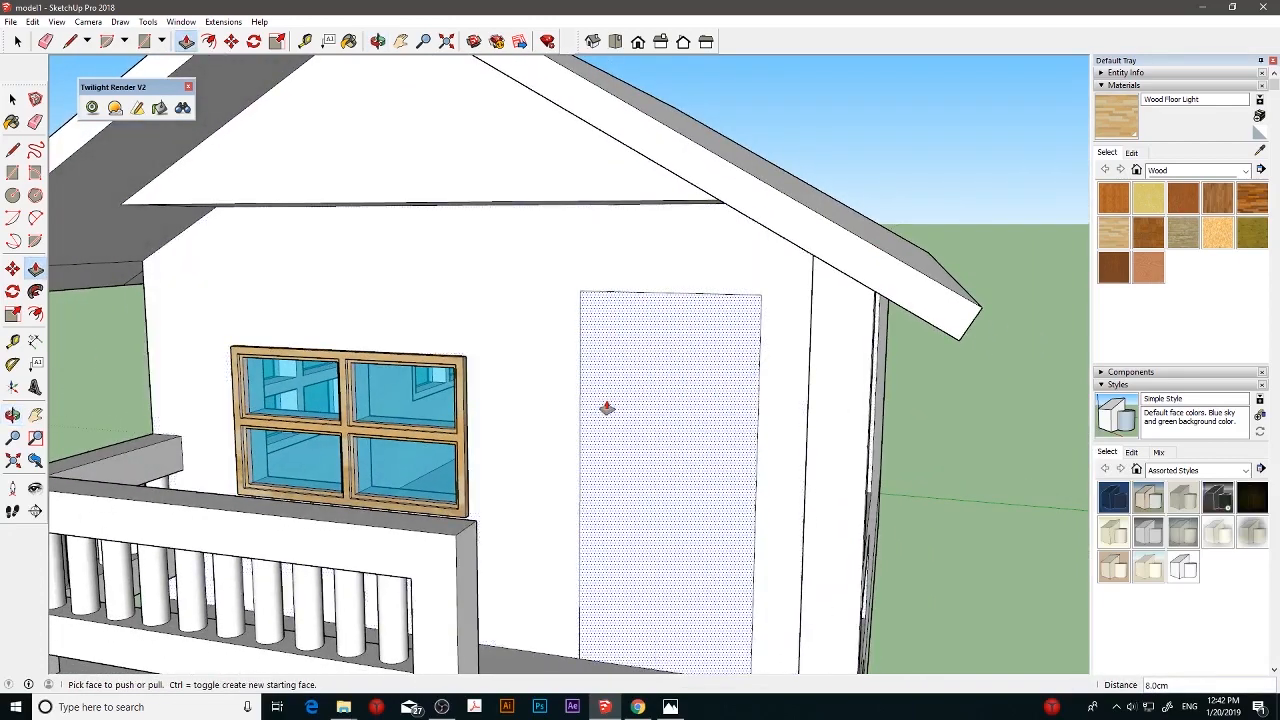
{"action": "scroll", "coordinate": [606, 406], "scroll_direction": "up", "scroll_amount": 1}
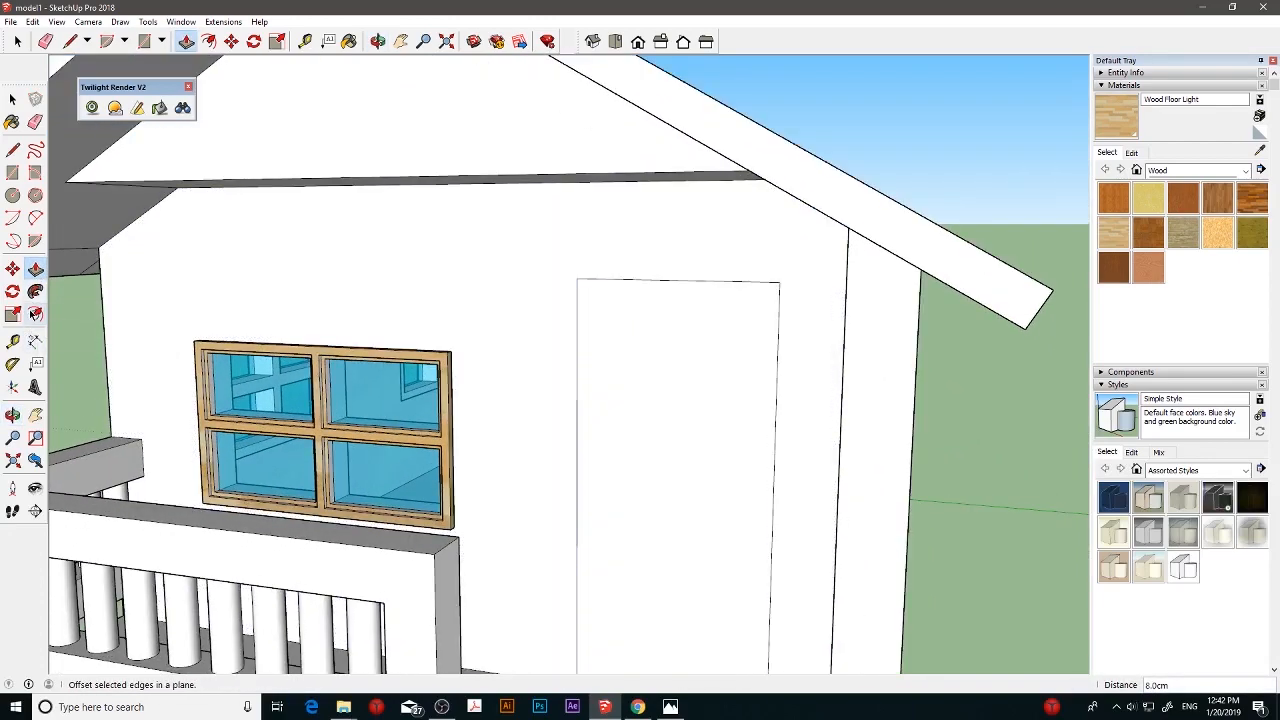
{"action": "left_click", "coordinate": [674, 482]}
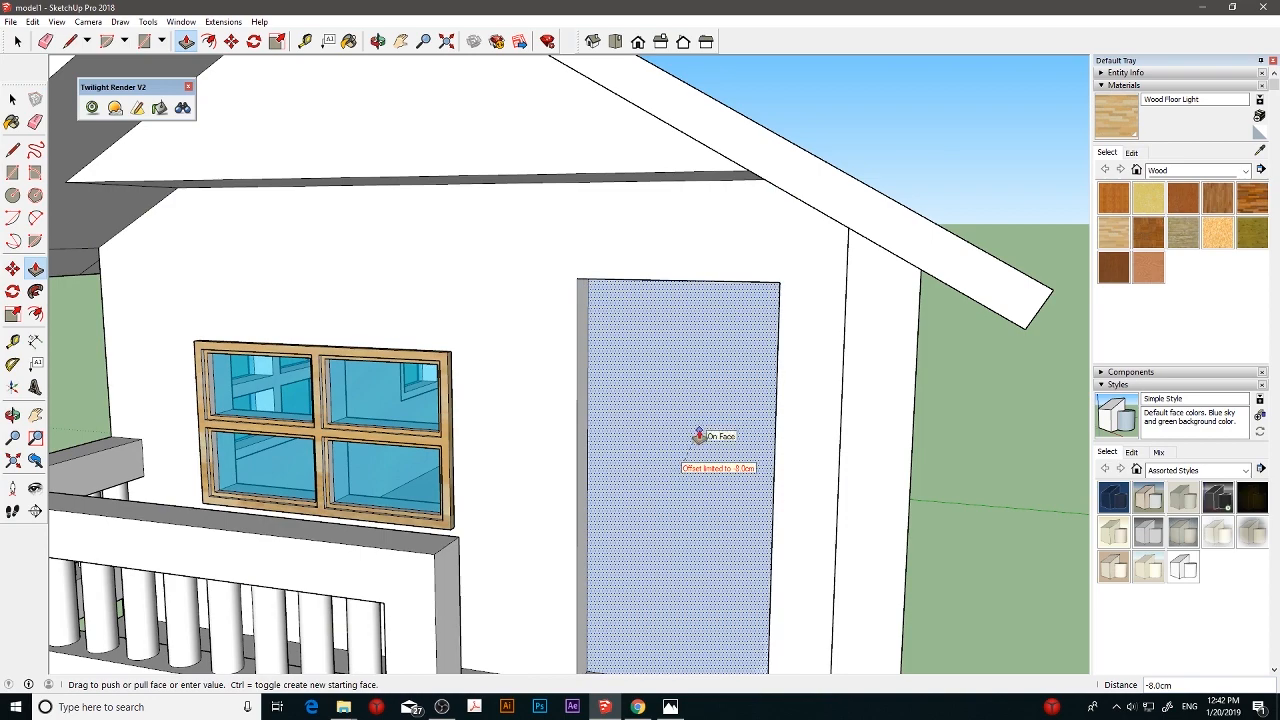
{"action": "left_click", "coordinate": [719, 417]}
{"action": "middle_click_drag", "start_coordinate": [733, 443], "coordinate": [612, 480]}
{"action": "scroll", "coordinate": [845, 459], "scroll_direction": "down", "scroll_amount": 3}
{"action": "scroll", "coordinate": [845, 459], "scroll_direction": "down", "scroll_amount": 2}
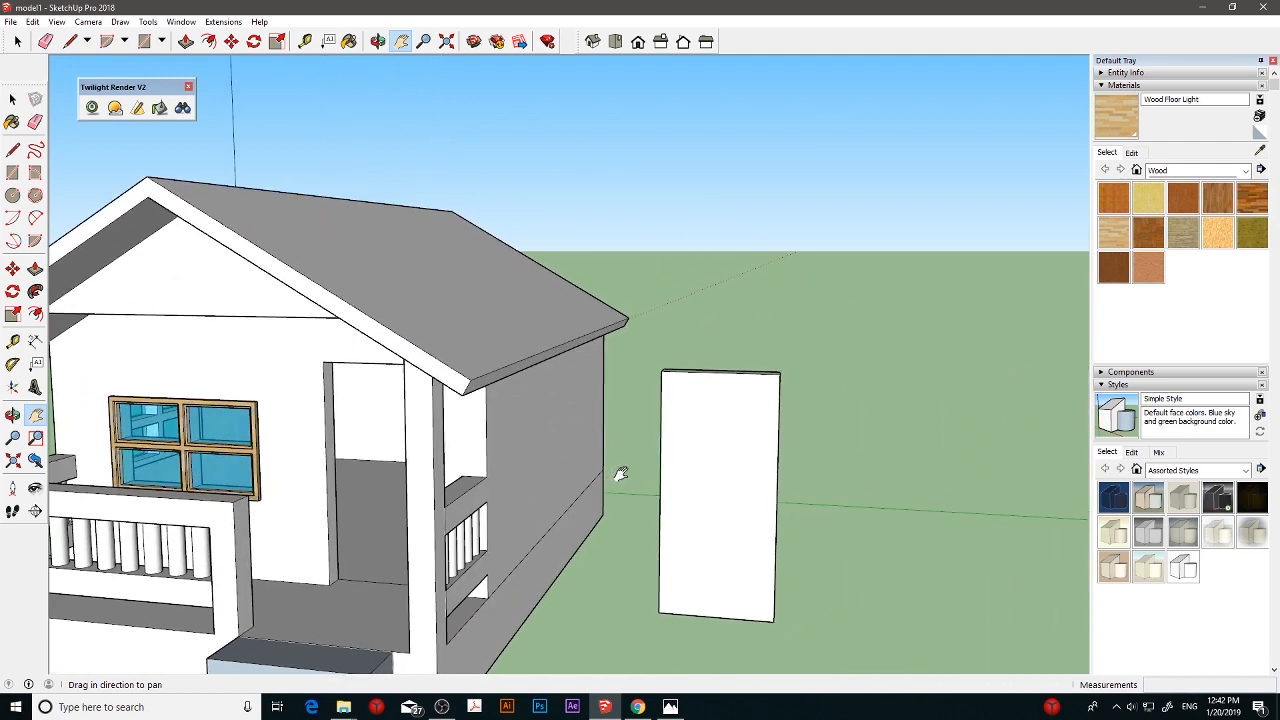
{"action": "key", "text": "ctrl+z"}
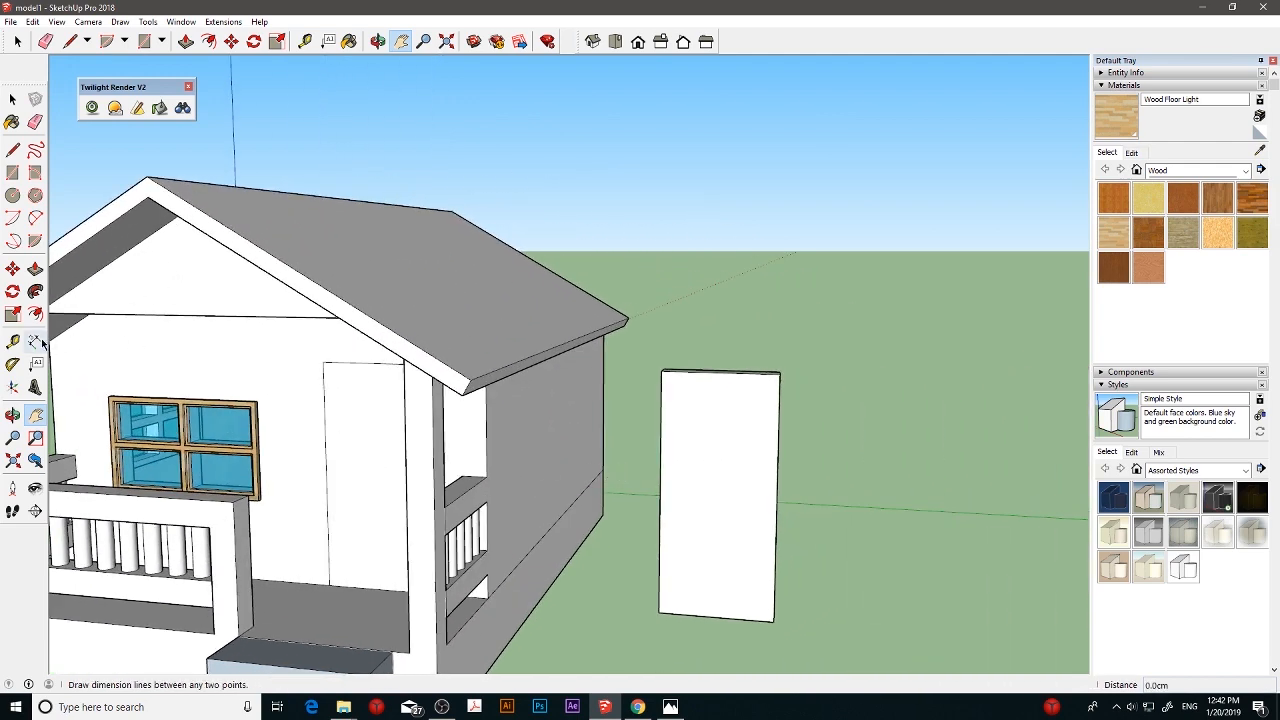
- Push the door rectangle 8 cm through the front house wall to open the doorway onto the porch
{"action": "left_click", "coordinate": [35, 270]}
{"action": "left_click", "coordinate": [380, 451]}
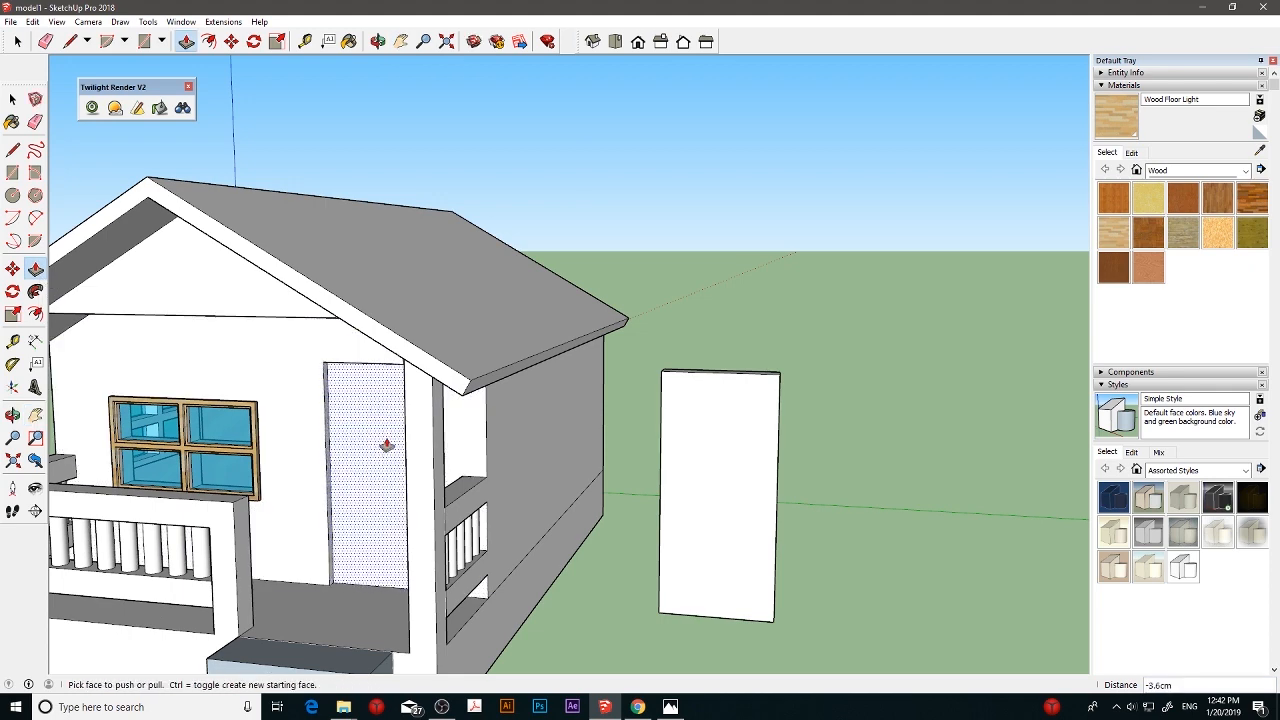
{"action": "left_click", "coordinate": [386, 445]}
{"action": "left_click", "coordinate": [386, 445]}
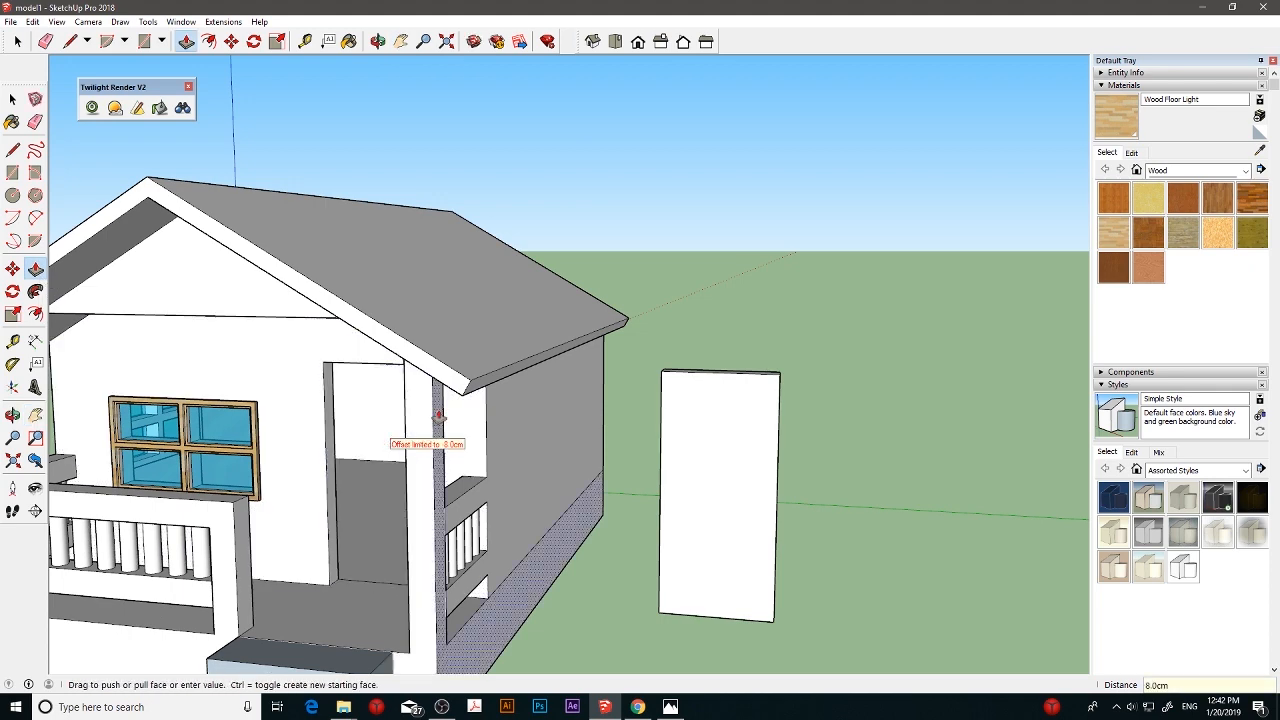
{"action": "left_click", "coordinate": [12, 100]}
- Examine the doorway in the front wall and the freestanding door slab beside the house from several angles
{"action": "middle_click_drag", "start_coordinate": [480, 430], "coordinate": [546, 500]}
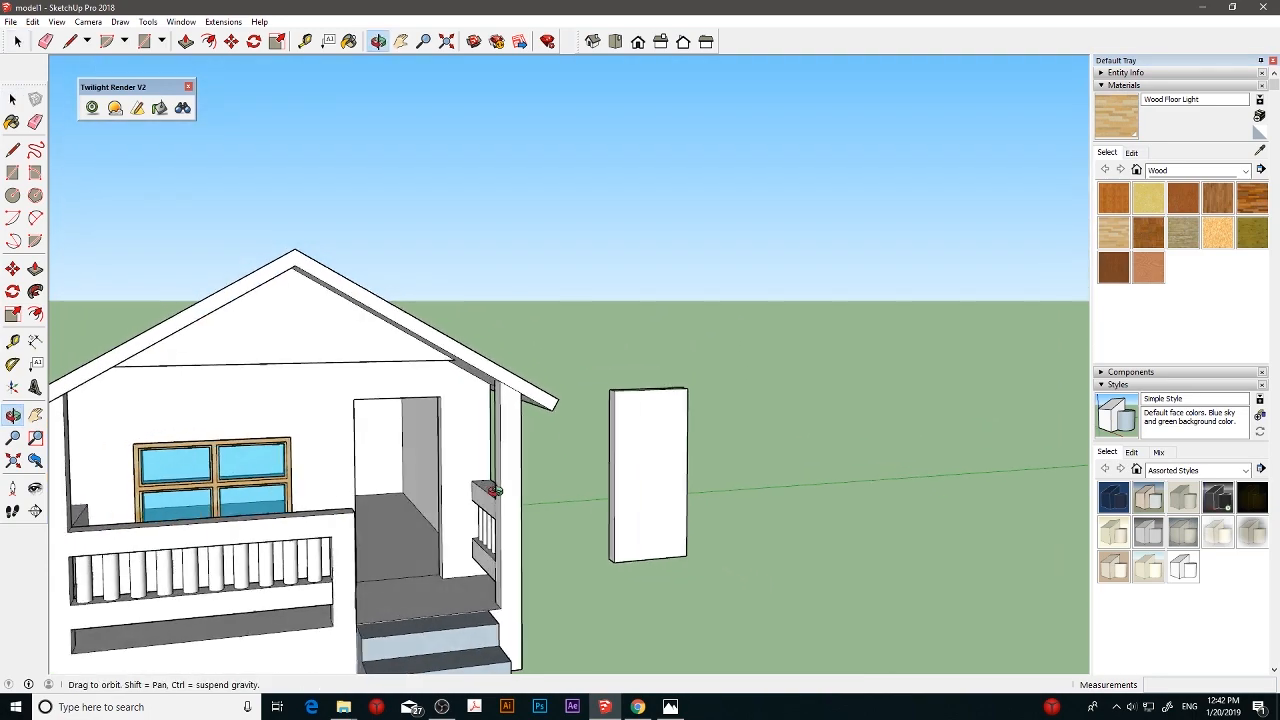
{"action": "scroll", "coordinate": [430, 486], "scroll_direction": "down", "scroll_amount": 4}
{"action": "mouse_move", "coordinate": [340, 489]}
{"action": "middle_mouse_down"}
{"action": "mouse_move", "coordinate": [491, 489]}
{"action": "mouse_move", "coordinate": [360, 499]}
{"action": "middle_mouse_up"}
{"action": "middle_click_drag", "start_coordinate": [464, 490], "coordinate": [554, 475]}
{"action": "scroll", "coordinate": [554, 475], "scroll_direction": "up", "scroll_amount": 4}
{"action": "scroll", "coordinate": [554, 474], "scroll_direction": "up", "scroll_amount": 2}
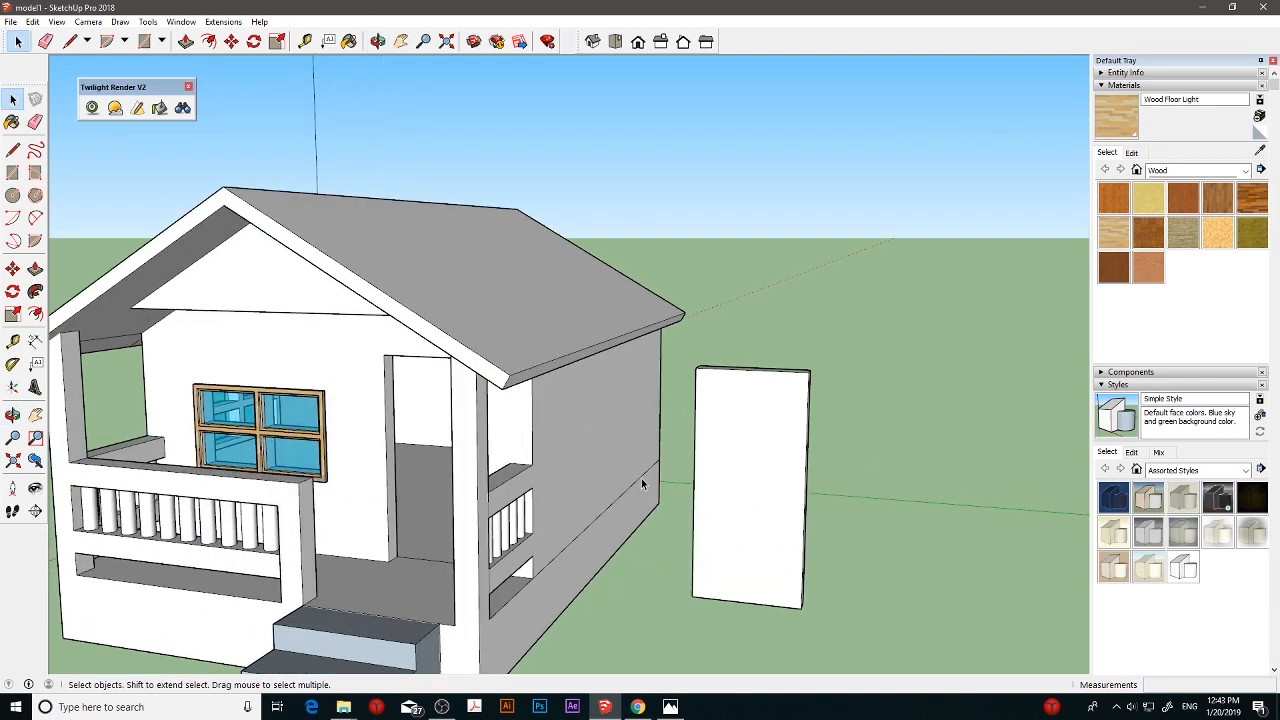
{"action": "scroll", "coordinate": [645, 485], "scroll_direction": "up", "scroll_amount": 3}
{"action": "middle_click_drag", "start_coordinate": [648, 484], "coordinate": [627, 457], "text": "shift"}
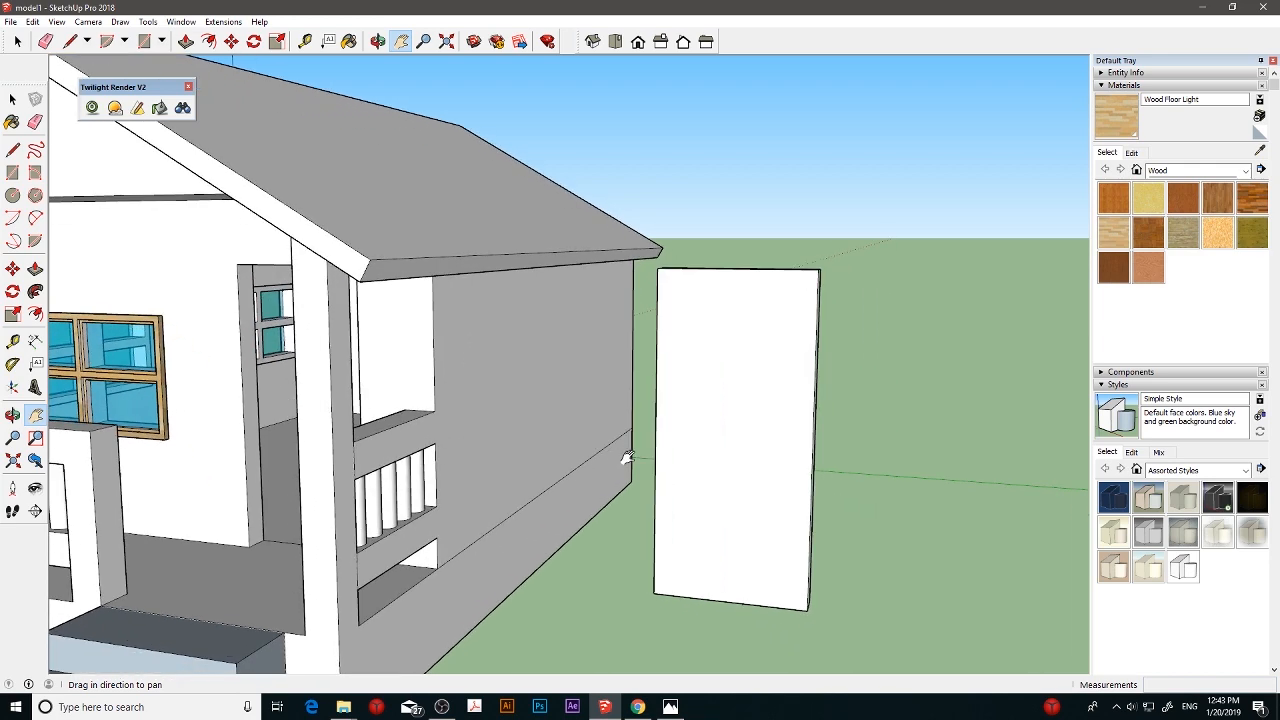
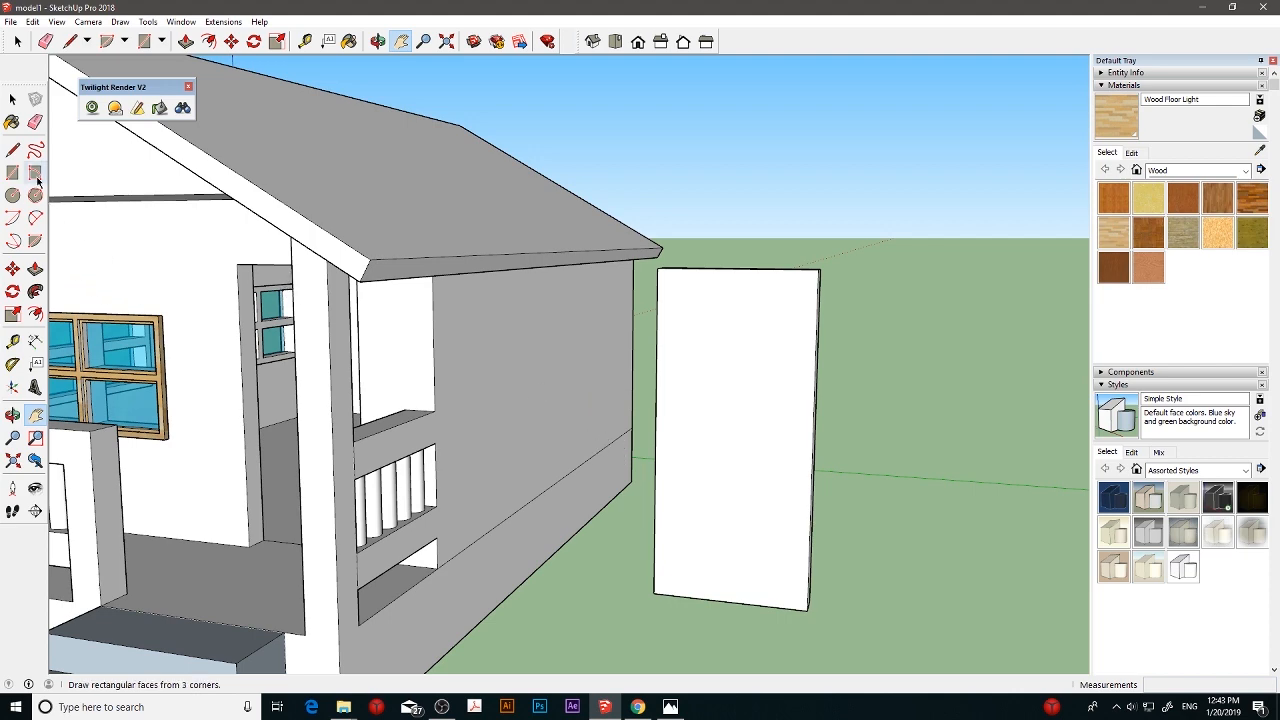
- Offset the front face outline of the freestanding door slab 4 cm inward to form a border
{"action": "left_click", "coordinate": [35, 314]}
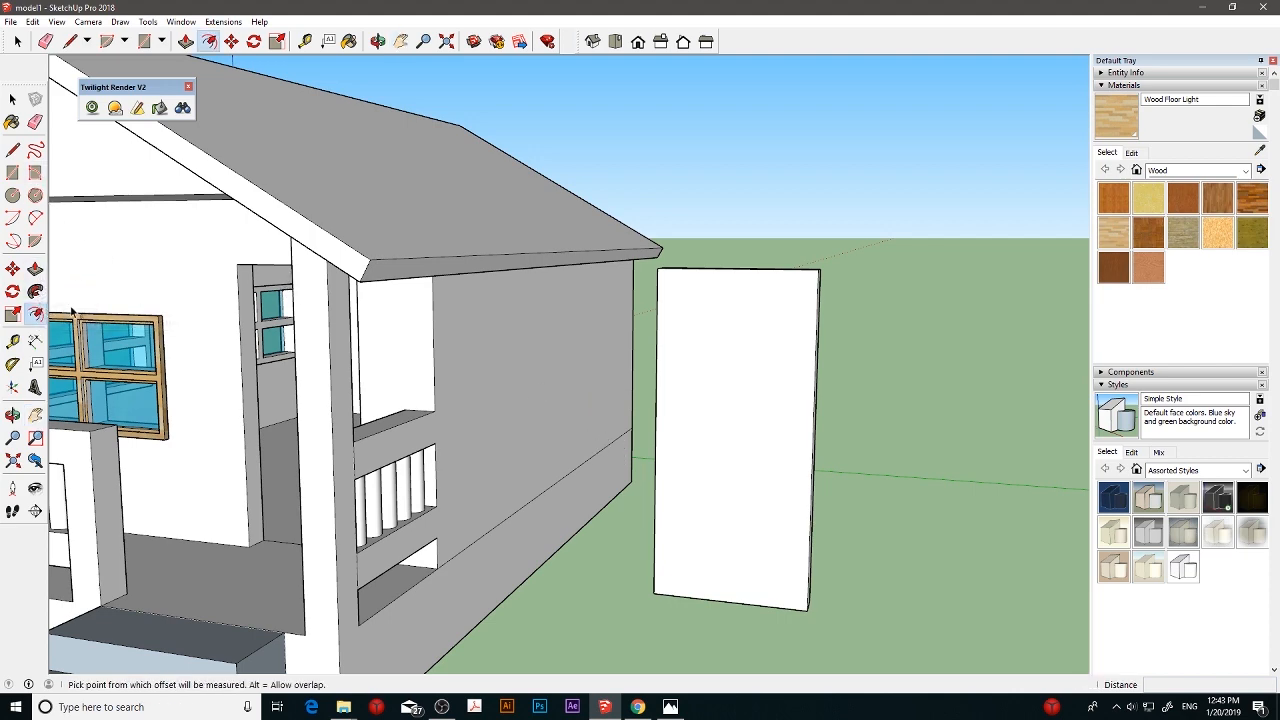
{"action": "left_click", "coordinate": [730, 325]}
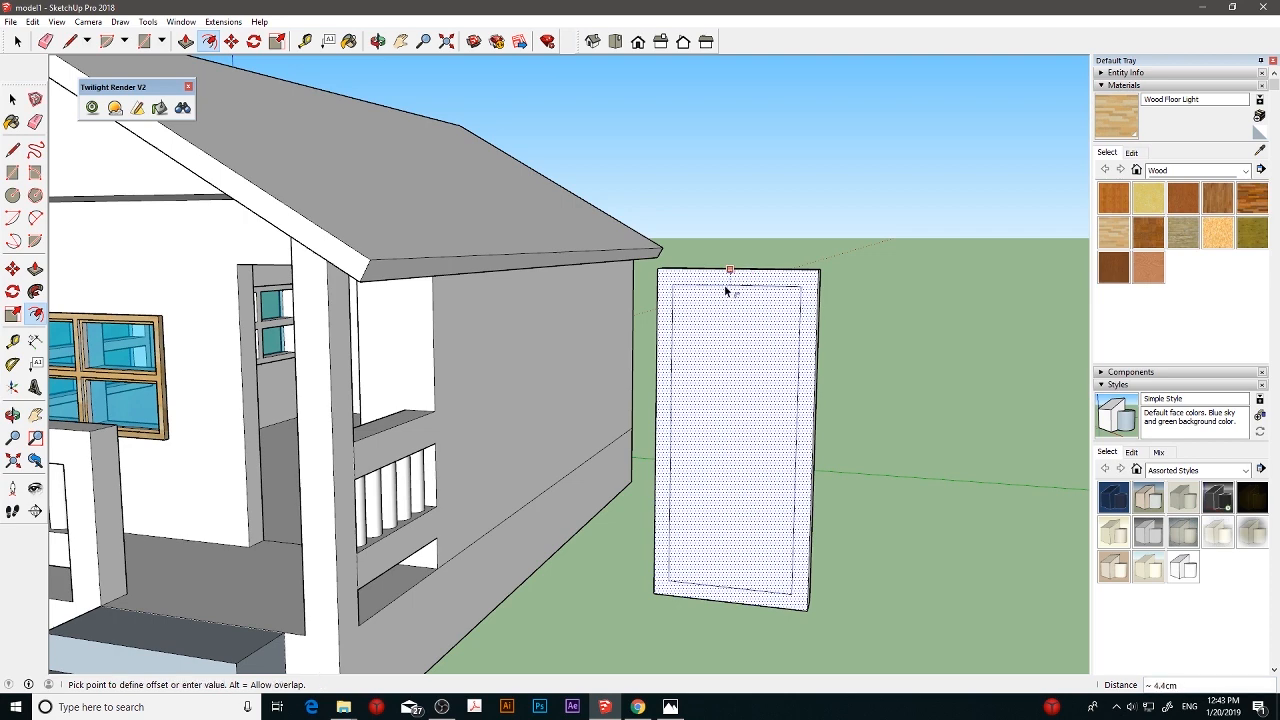
{"action": "left_click", "coordinate": [725, 288]}
{"action": "type", "text": "4"}
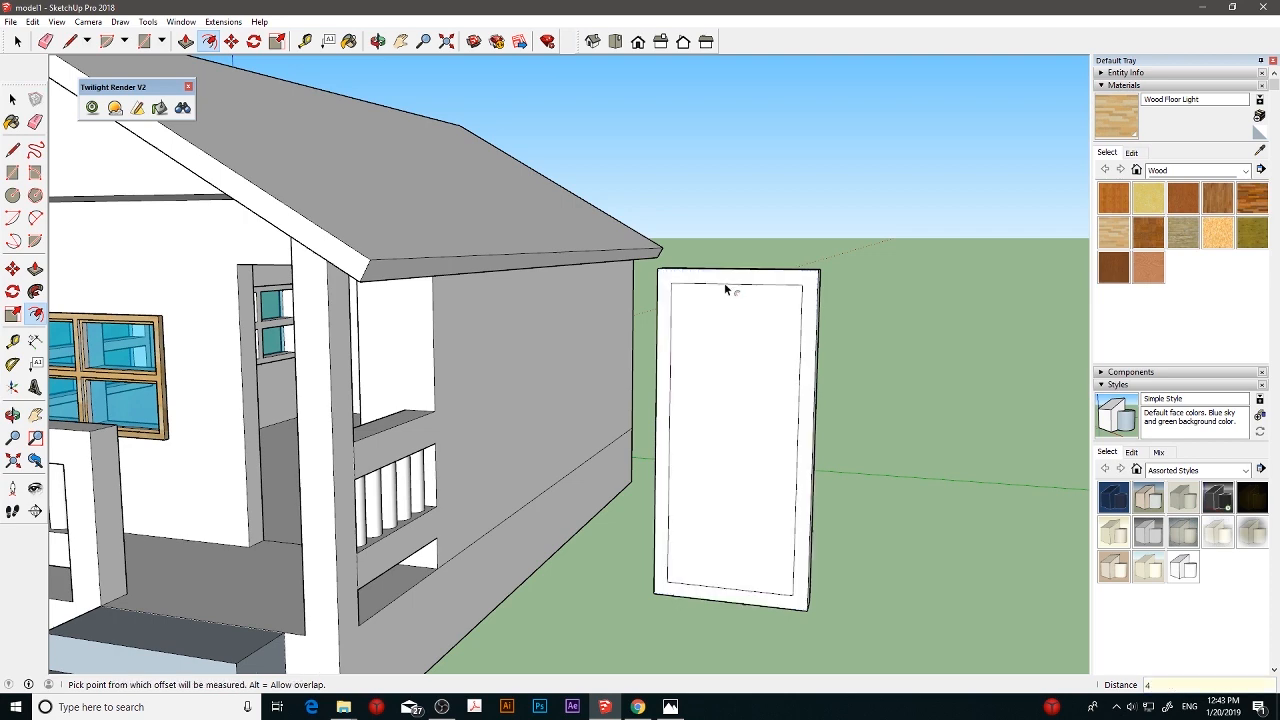
{"action": "key", "text": "Return"}
- Pull the border face of the door slab out 2 cm to form a raised frame around the panel
{"action": "key", "text": "p"}
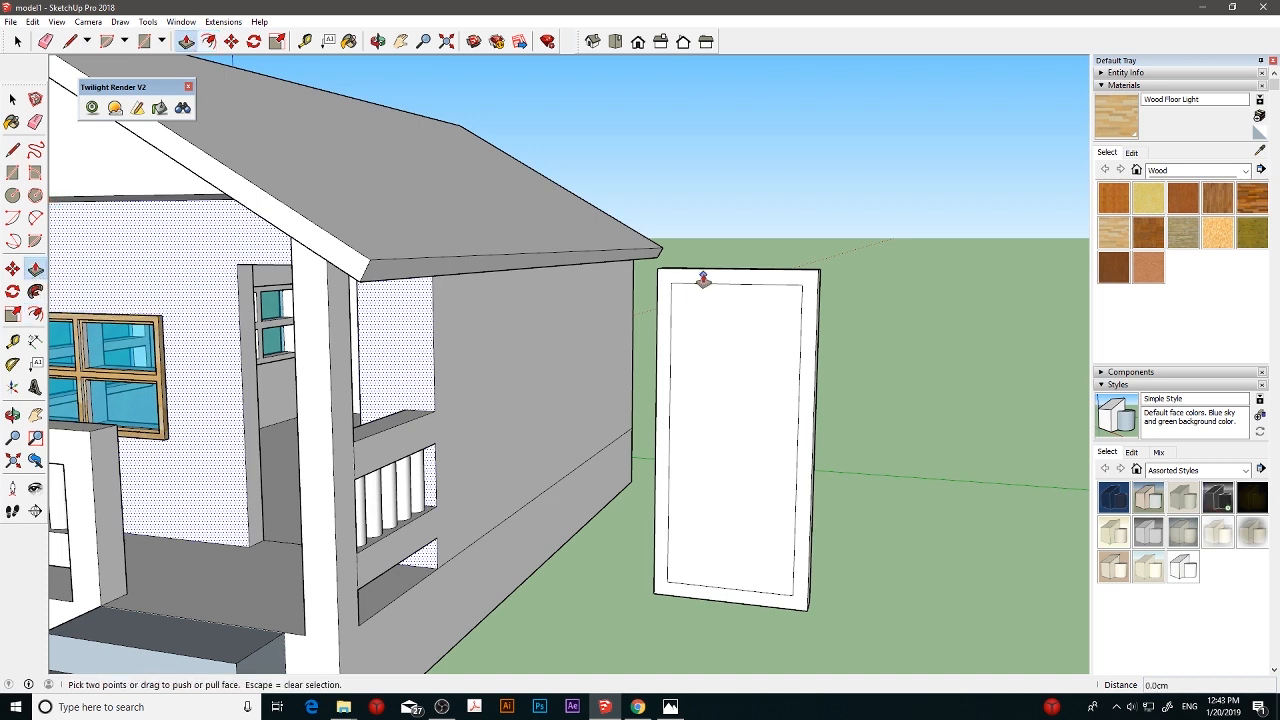
{"action": "key", "text": "space"}
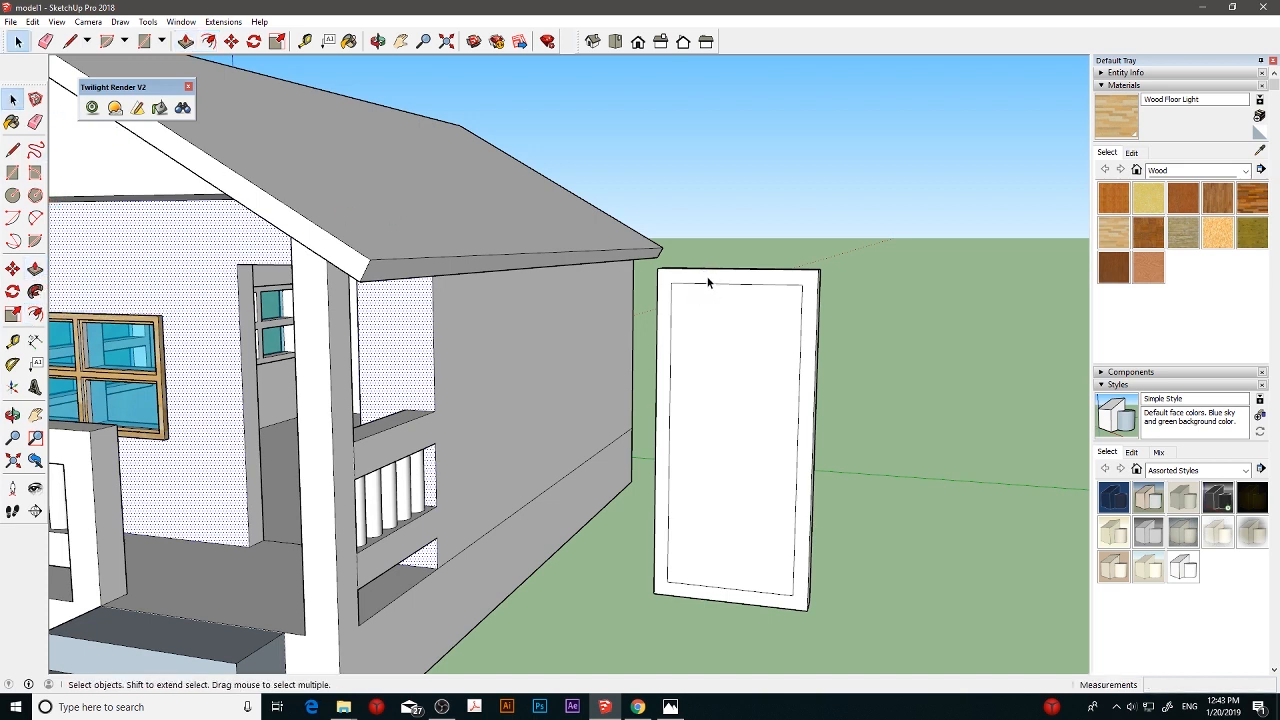
{"action": "left_click", "coordinate": [708, 283]}
{"action": "left_click", "coordinate": [35, 268]}
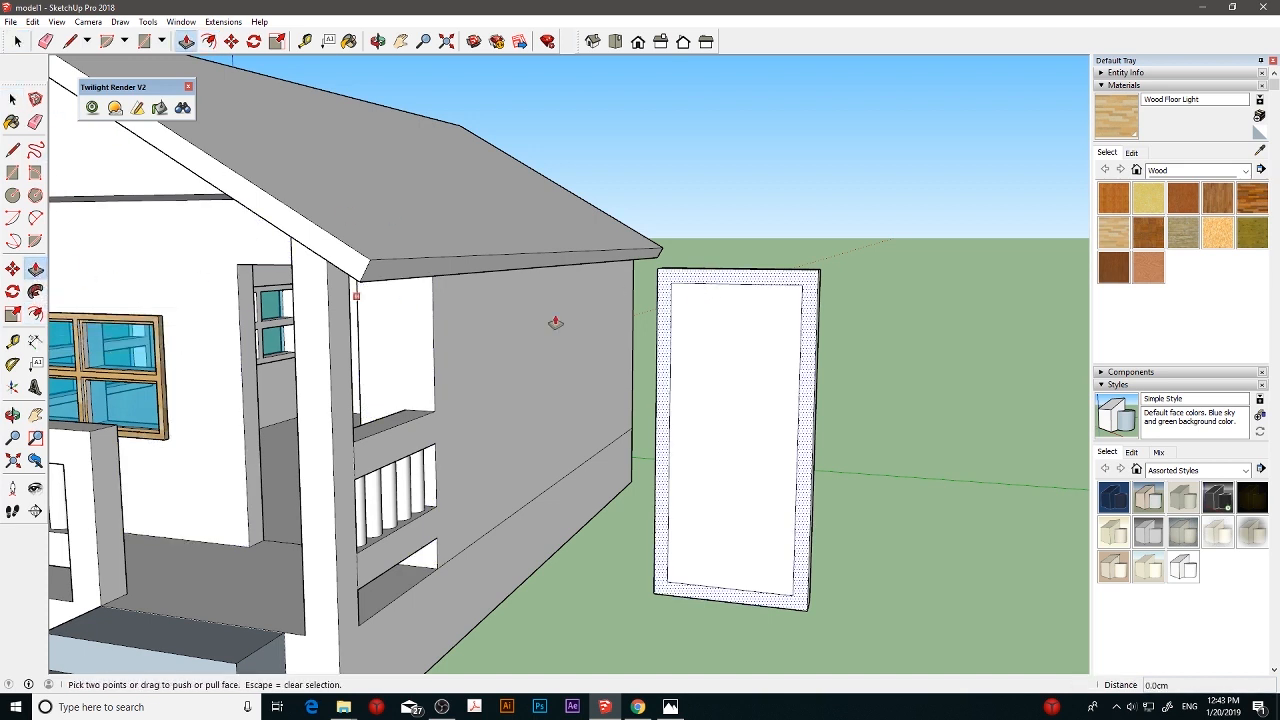
{"action": "left_click_drag", "start_coordinate": [736, 289], "coordinate": [735, 280]}
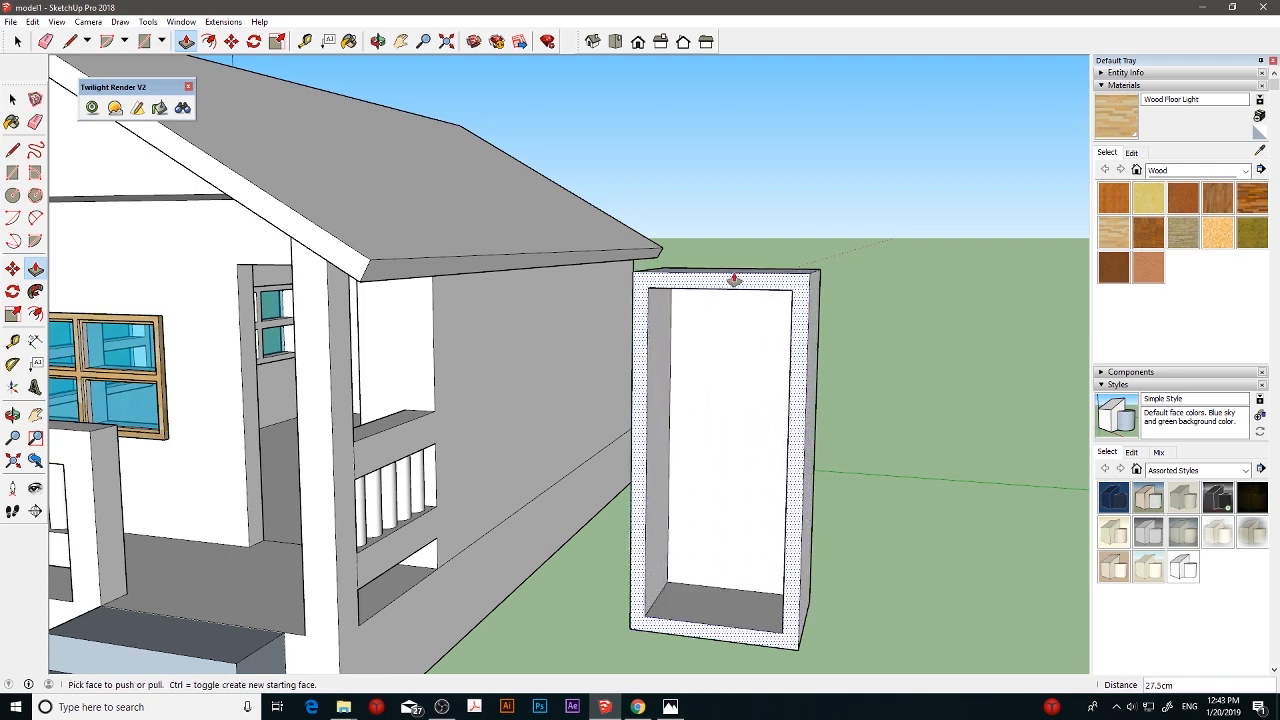
{"action": "key", "text": "Return"}
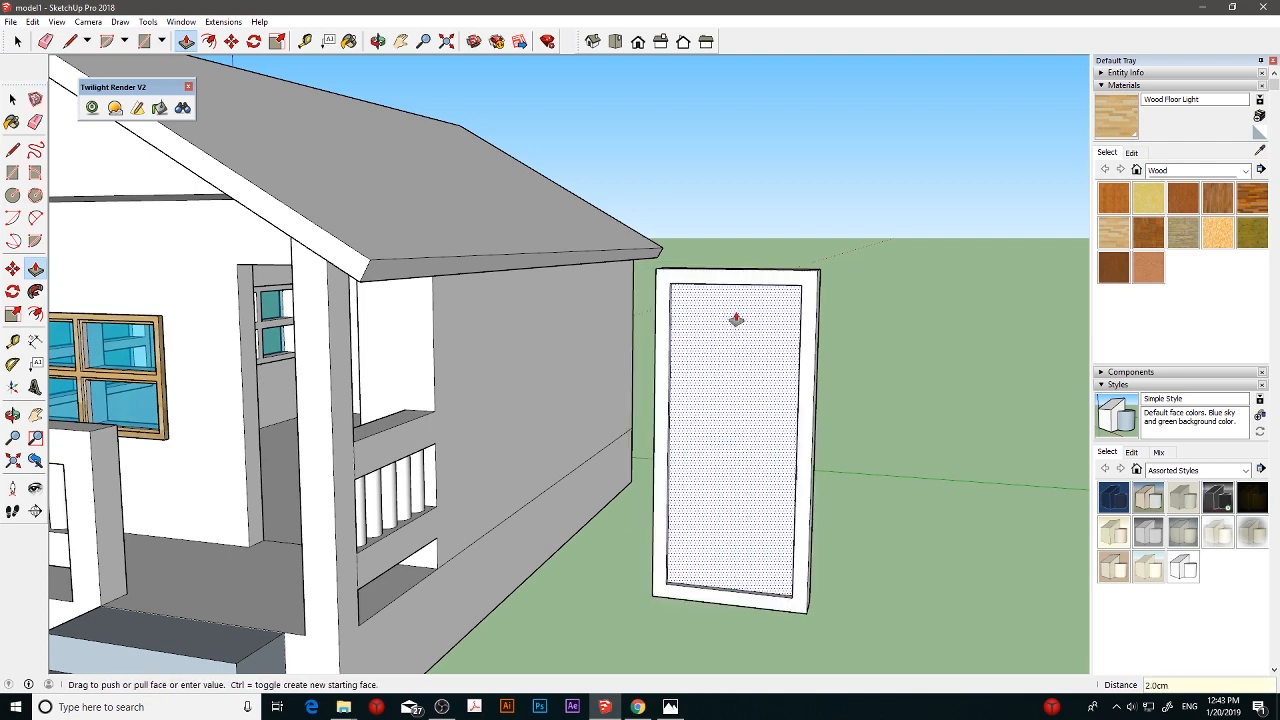
- Paint the door's inner panel and raised frame with the Wood Floor Light material
{"action": "left_click", "coordinate": [1120, 232]}
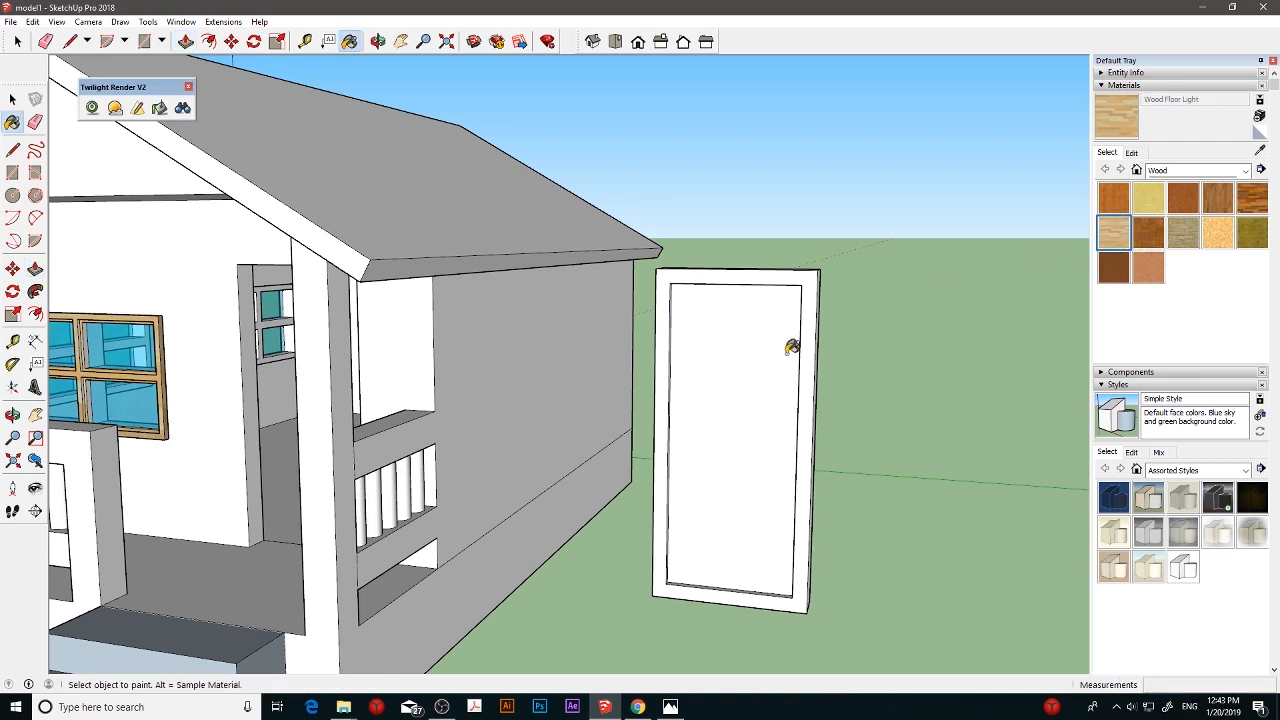
{"action": "left_click", "coordinate": [757, 356]}
{"action": "left_click", "coordinate": [741, 276]}
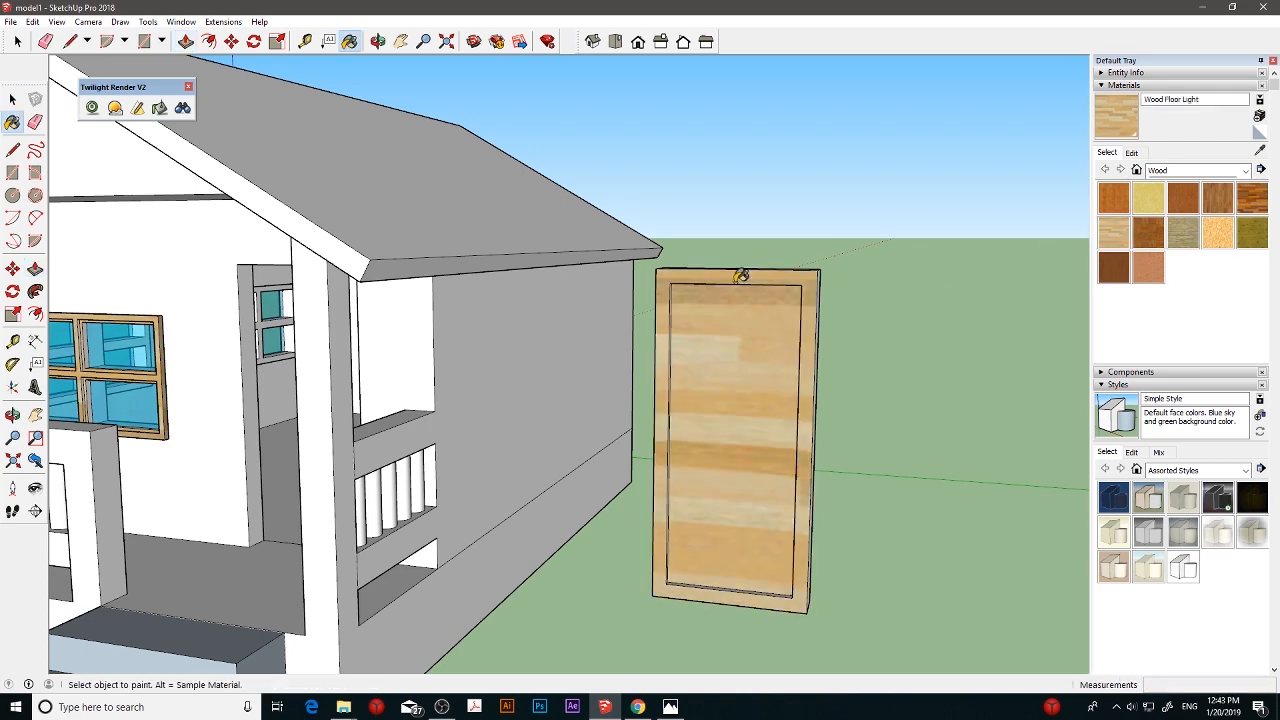
{"action": "mouse_move", "coordinate": [769, 338]}
{"action": "middle_mouse_down"}
{"action": "mouse_move", "coordinate": [849, 343]}
{"action": "mouse_move", "coordinate": [709, 337]}
{"action": "mouse_move", "coordinate": [757, 363]}
{"action": "mouse_move", "coordinate": [913, 396]}
{"action": "middle_mouse_up"}
{"action": "left_click", "coordinate": [672, 338]}
{"action": "left_click", "coordinate": [888, 391]}
{"action": "mouse_move", "coordinate": [821, 395]}
{"action": "middle_mouse_down"}
{"action": "mouse_move", "coordinate": [963, 394]}
{"action": "mouse_move", "coordinate": [951, 390]}
{"action": "middle_mouse_up"}
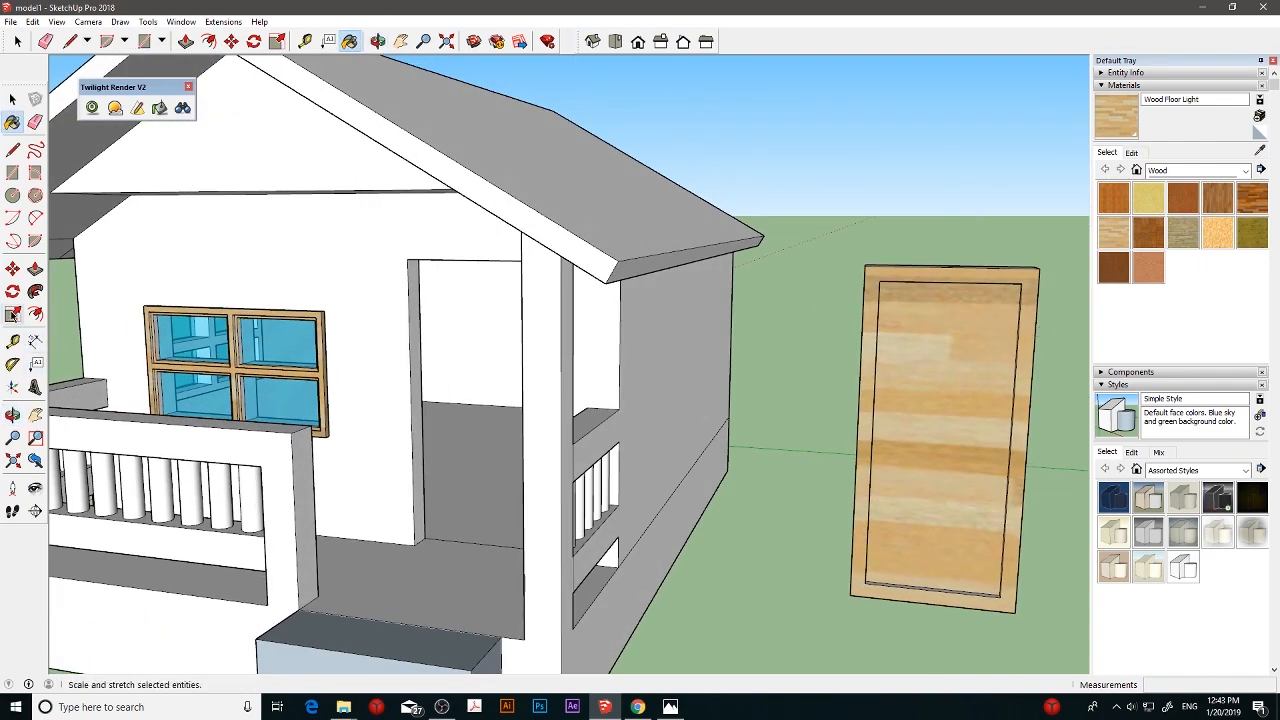
- Draw a doorknob circle of about 3.4 cm radius on the door panel and paint it with Wood Veneer 01
{"action": "left_click", "coordinate": [12, 195]}
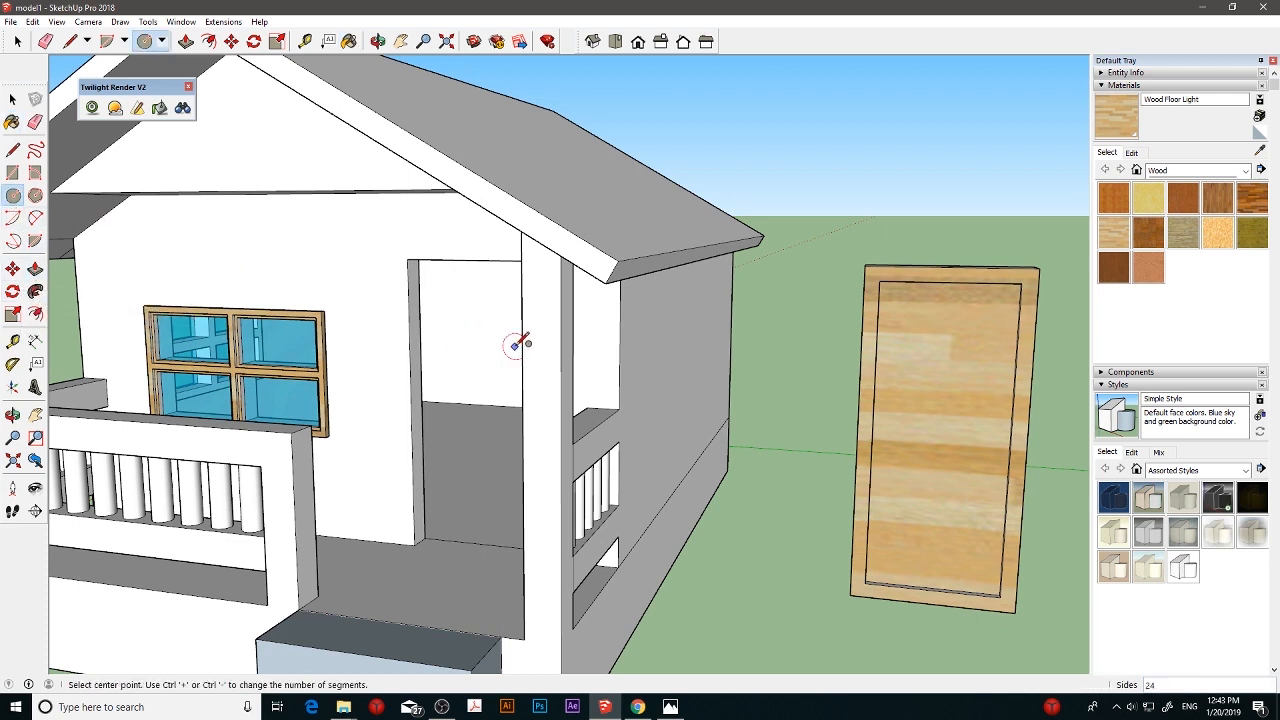
{"action": "left_click", "coordinate": [988, 450]}
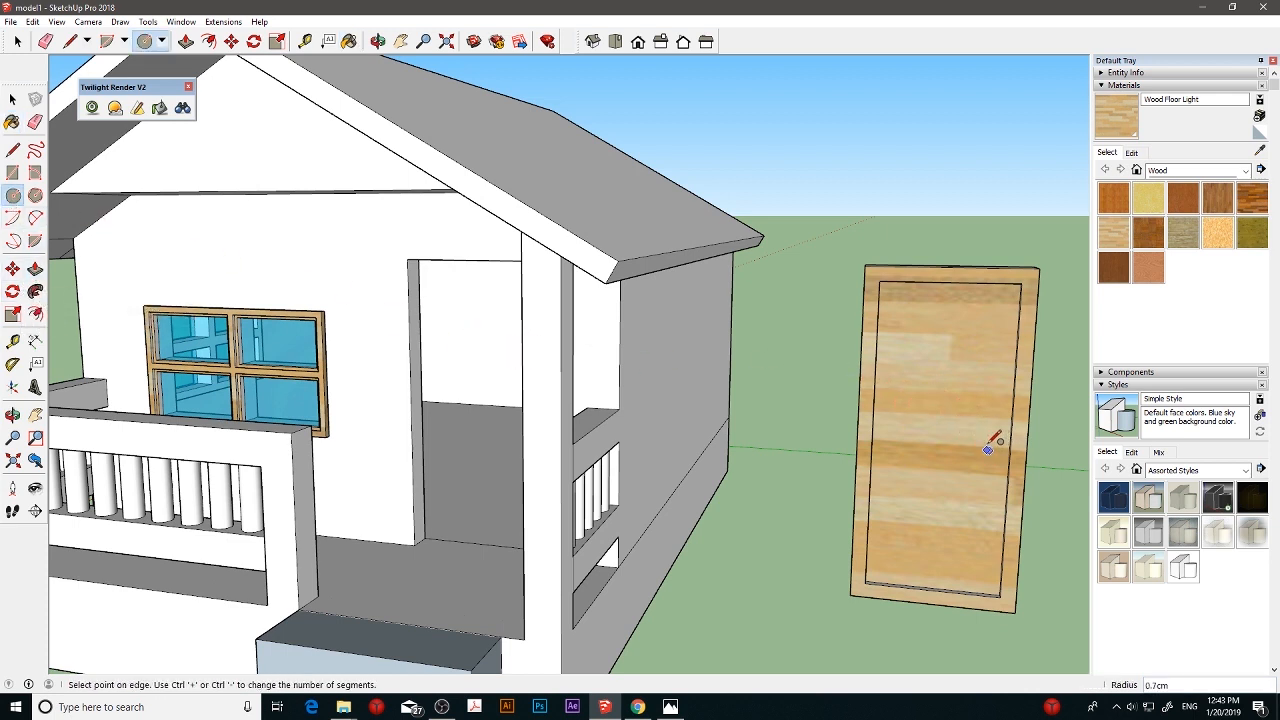
{"action": "left_click", "coordinate": [991, 437]}
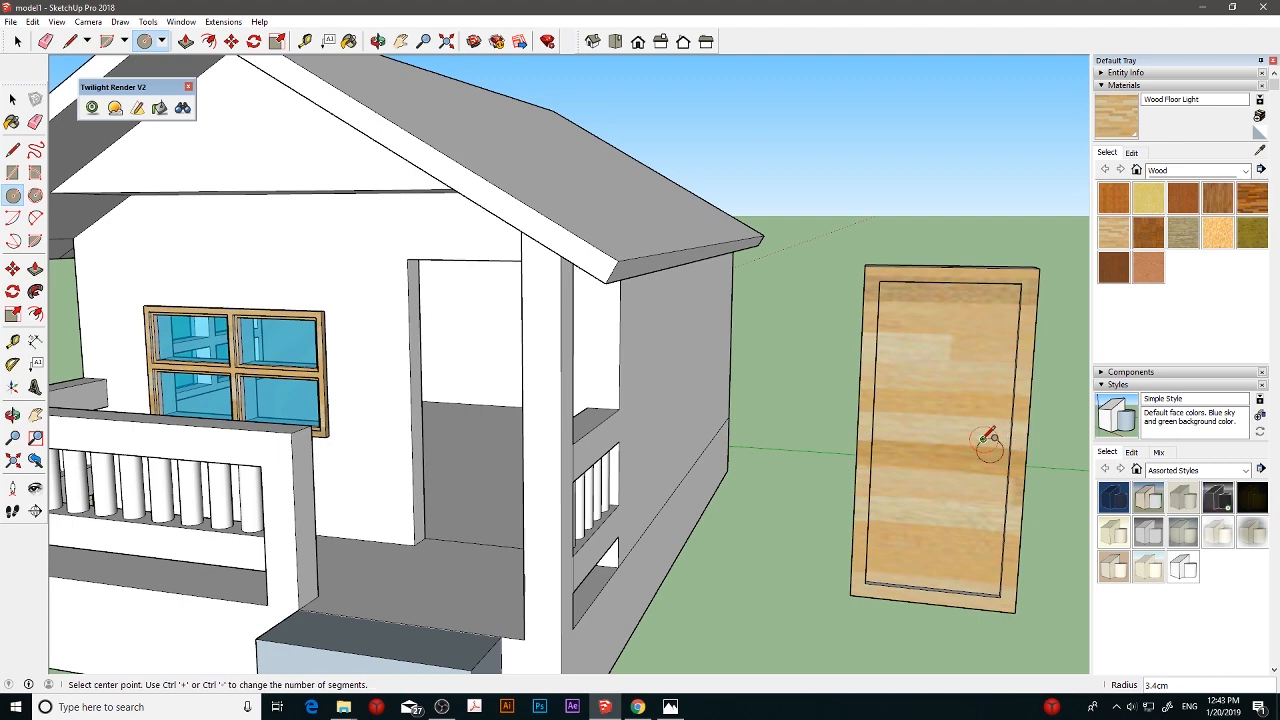
{"action": "left_click", "coordinate": [1124, 274]}
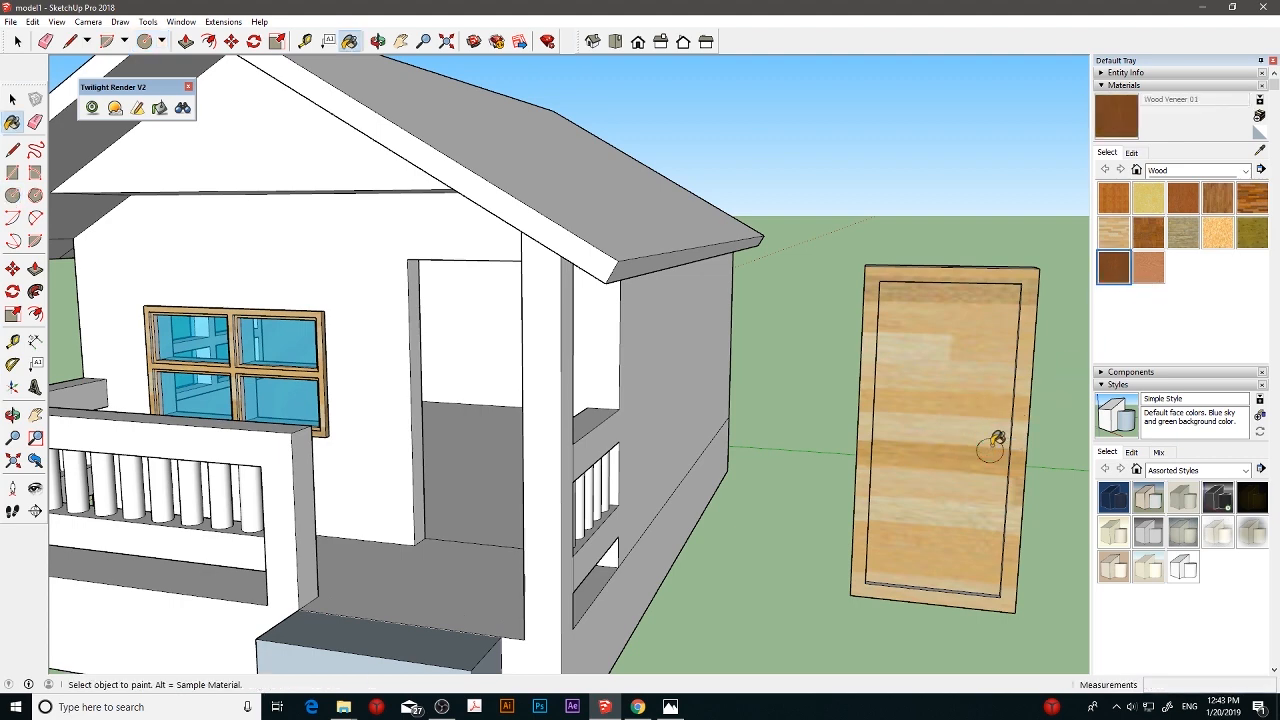
{"action": "left_click", "coordinate": [1003, 445]}
{"action": "key", "text": "space"}
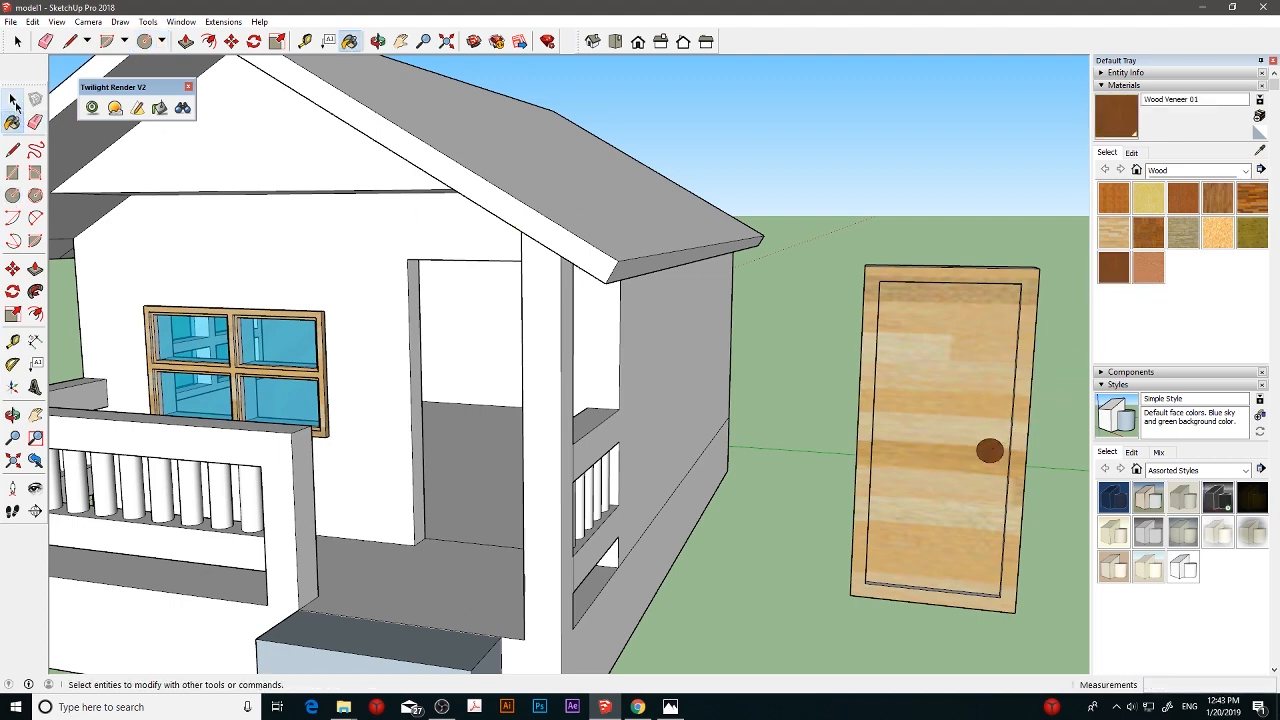
- Select the whole freestanding door, including its frame and knob, and make it a group
{"action": "middle_click_drag", "start_coordinate": [786, 368], "coordinate": [917, 369]}
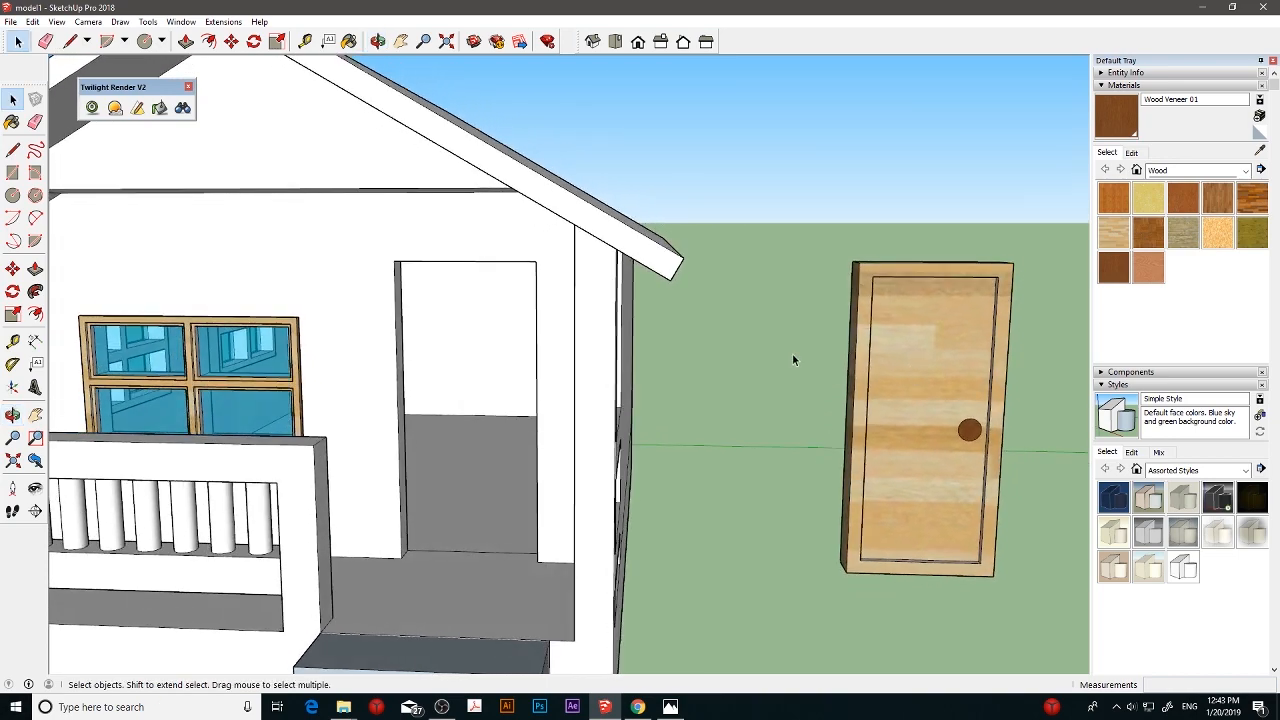
{"action": "middle_click_drag", "start_coordinate": [792, 356], "coordinate": [829, 355]}
{"action": "left_click", "coordinate": [12, 268]}
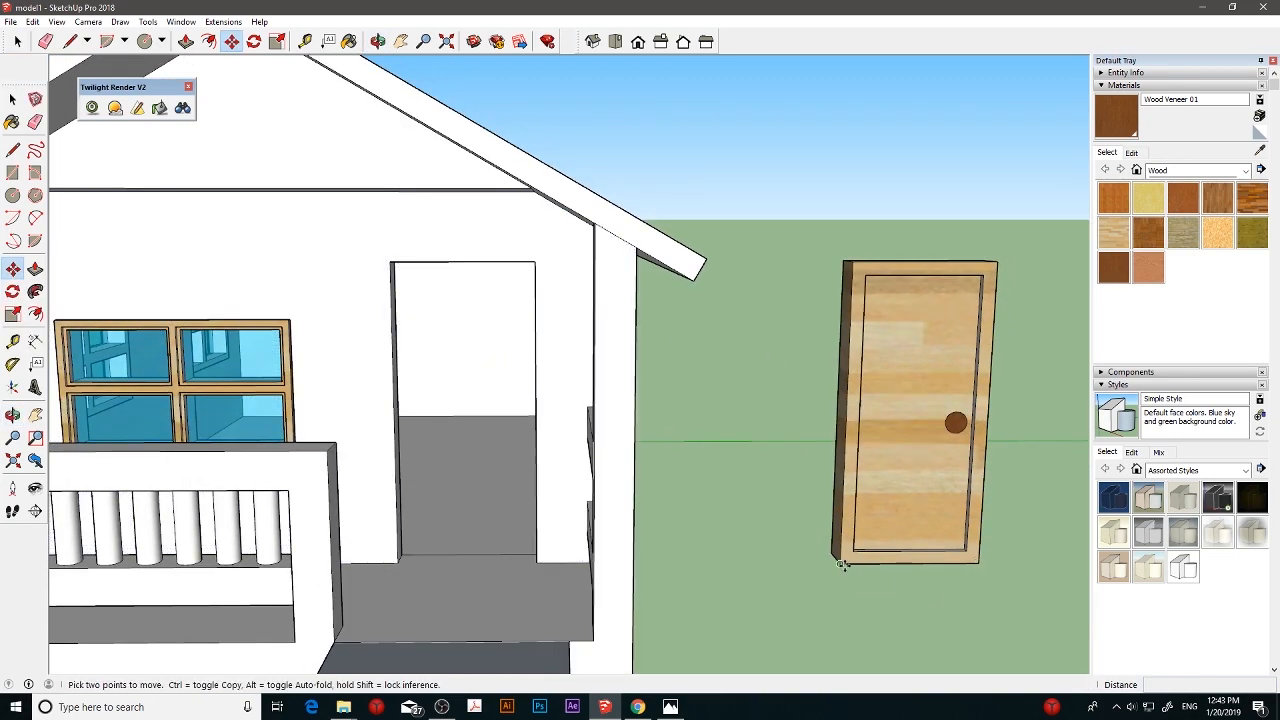
{"action": "middle_click_drag", "start_coordinate": [920, 457], "coordinate": [871, 502]}
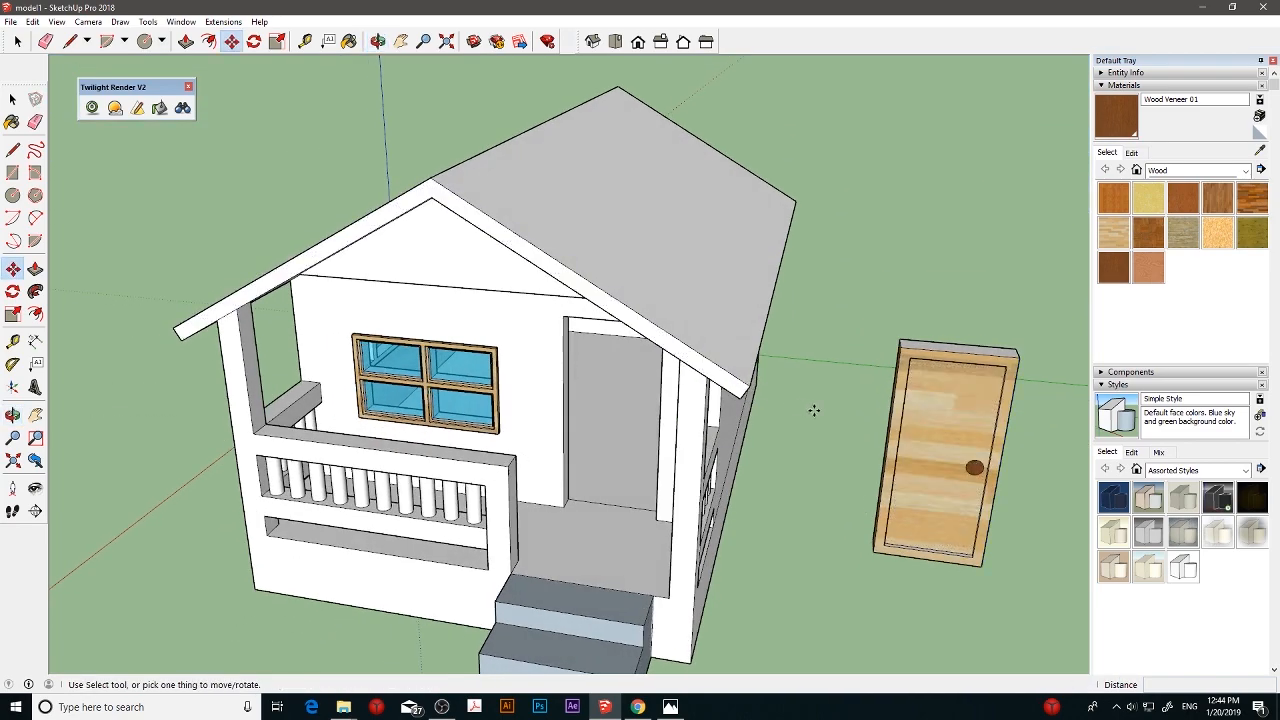
{"action": "middle_click_drag", "start_coordinate": [709, 309], "coordinate": [894, 486]}
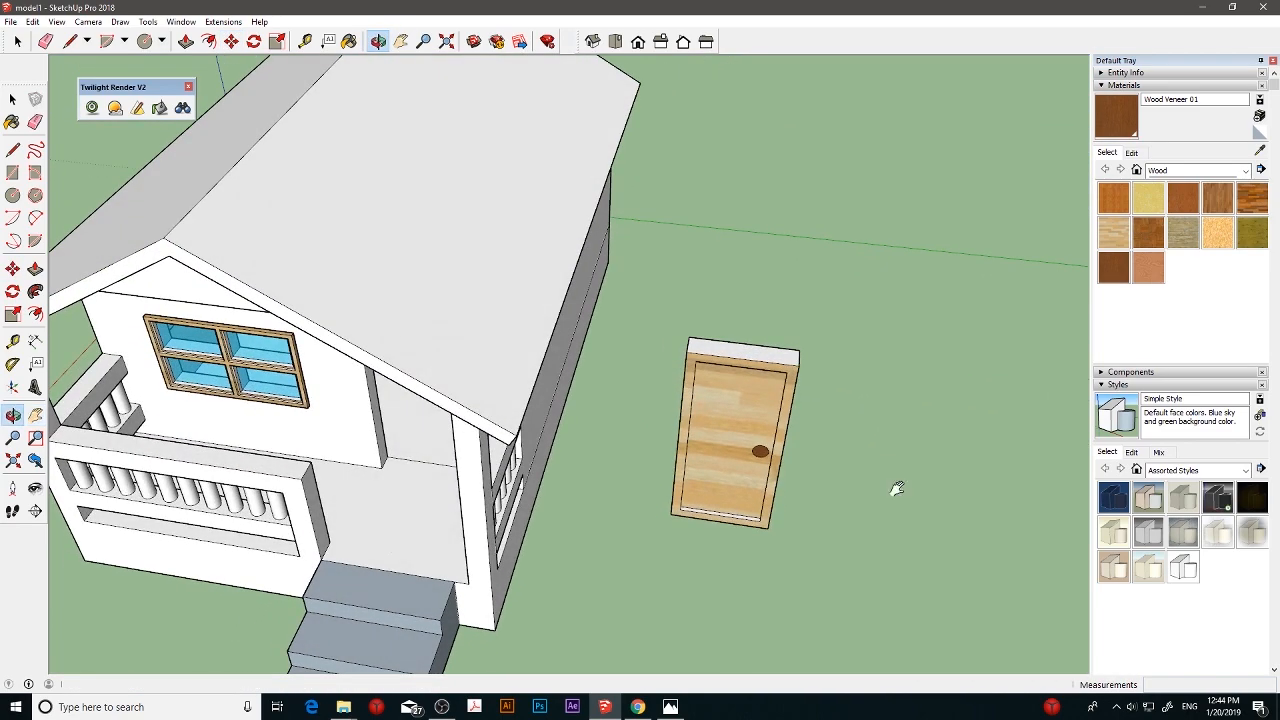
{"action": "key", "text": "h"}
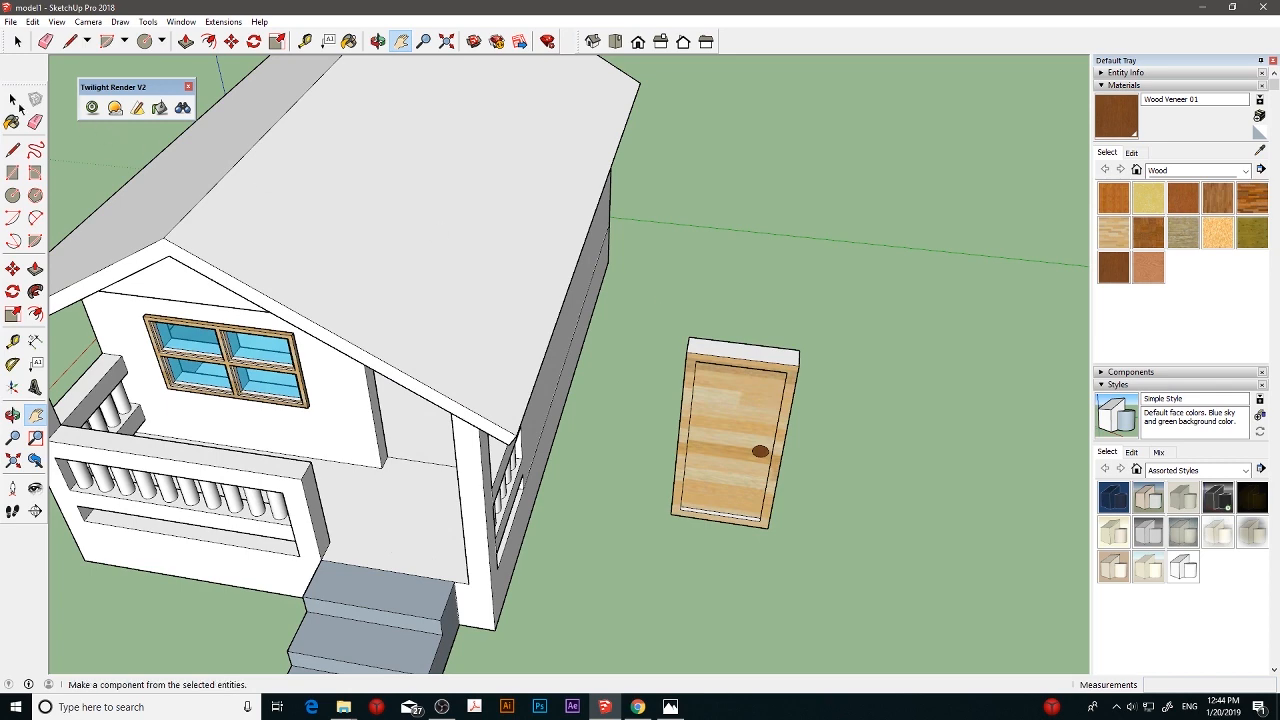
{"action": "left_click", "coordinate": [13, 100]}
{"action": "left_click_drag", "start_coordinate": [636, 313], "coordinate": [858, 559]}
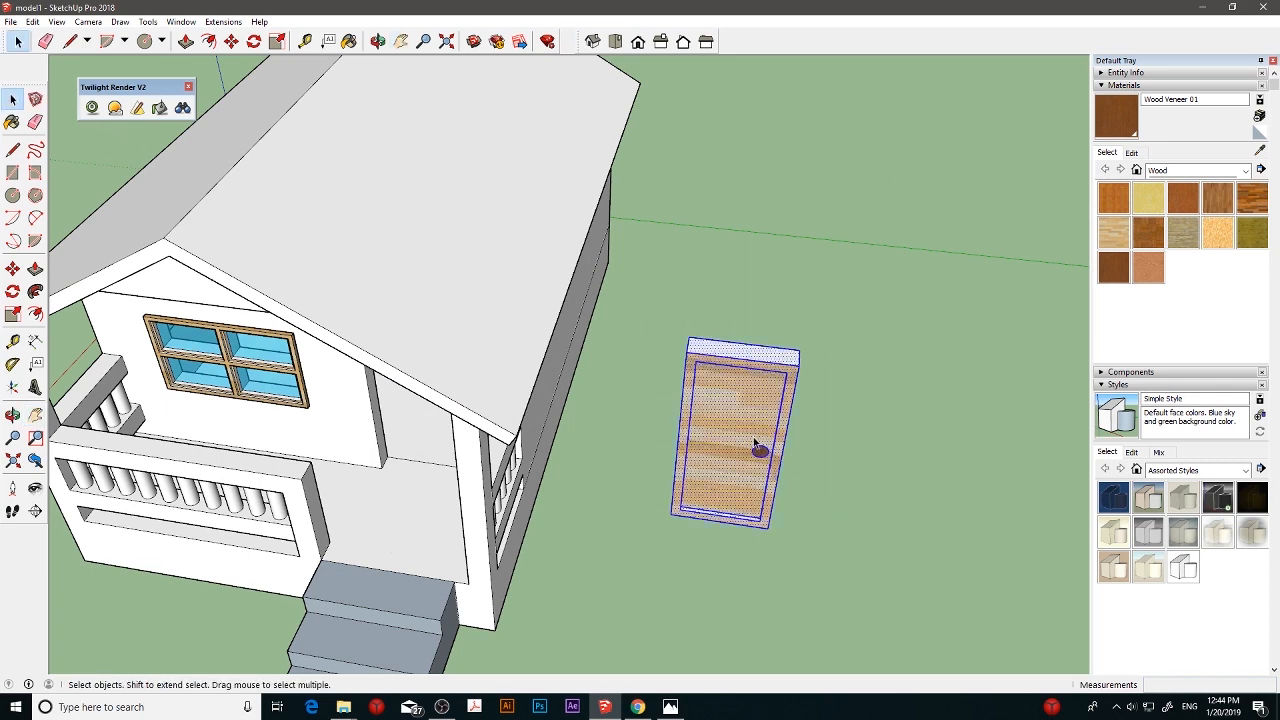
{"action": "right_click", "coordinate": [755, 446]}
{"action": "left_click", "coordinate": [798, 290]}
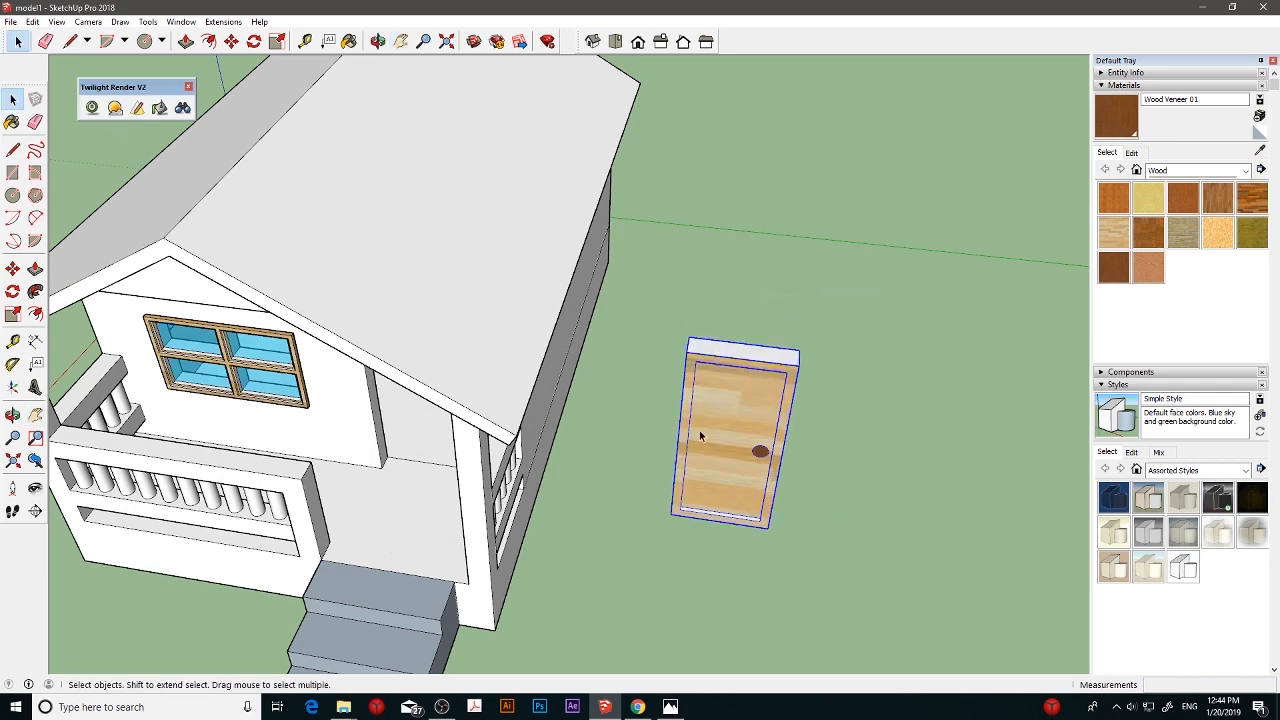
- Move the door group by its lower corner into the matching corner of the doorway in the front wall
{"action": "middle_click_drag", "start_coordinate": [699, 430], "coordinate": [760, 380]}
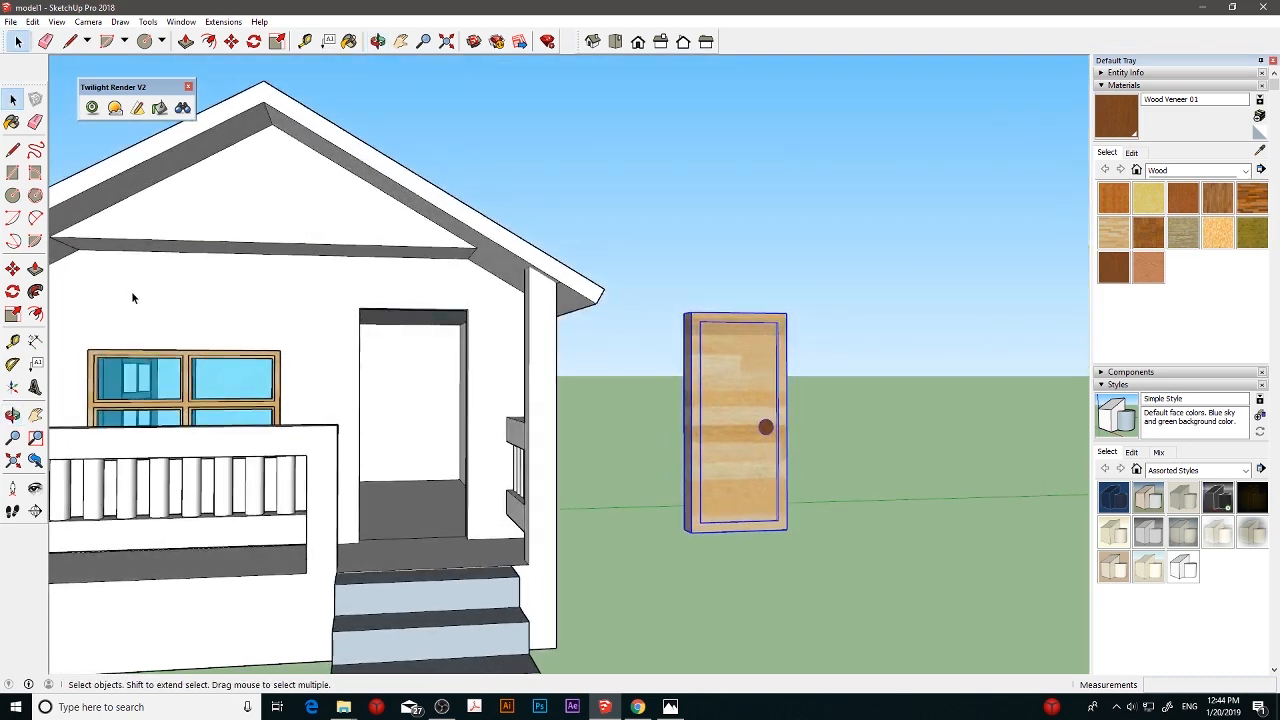
{"action": "left_click", "coordinate": [13, 268]}
{"action": "left_click_drag", "start_coordinate": [690, 530], "coordinate": [358, 540]}
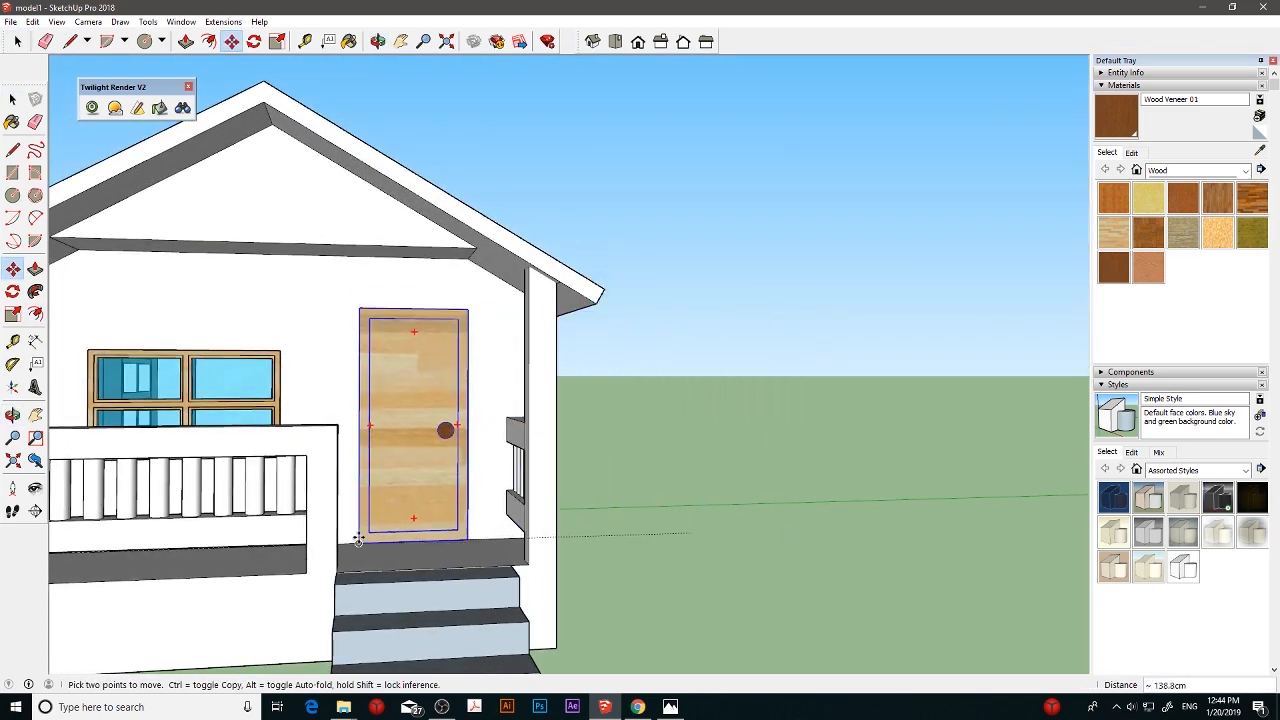
- Move the door group 2 cm outward from the front wall so its frame projects onto the porch
{"action": "middle_click_drag", "start_coordinate": [385, 475], "coordinate": [490, 540]}
{"action": "scroll", "coordinate": [405, 490], "scroll_direction": "up", "scroll_amount": 5}
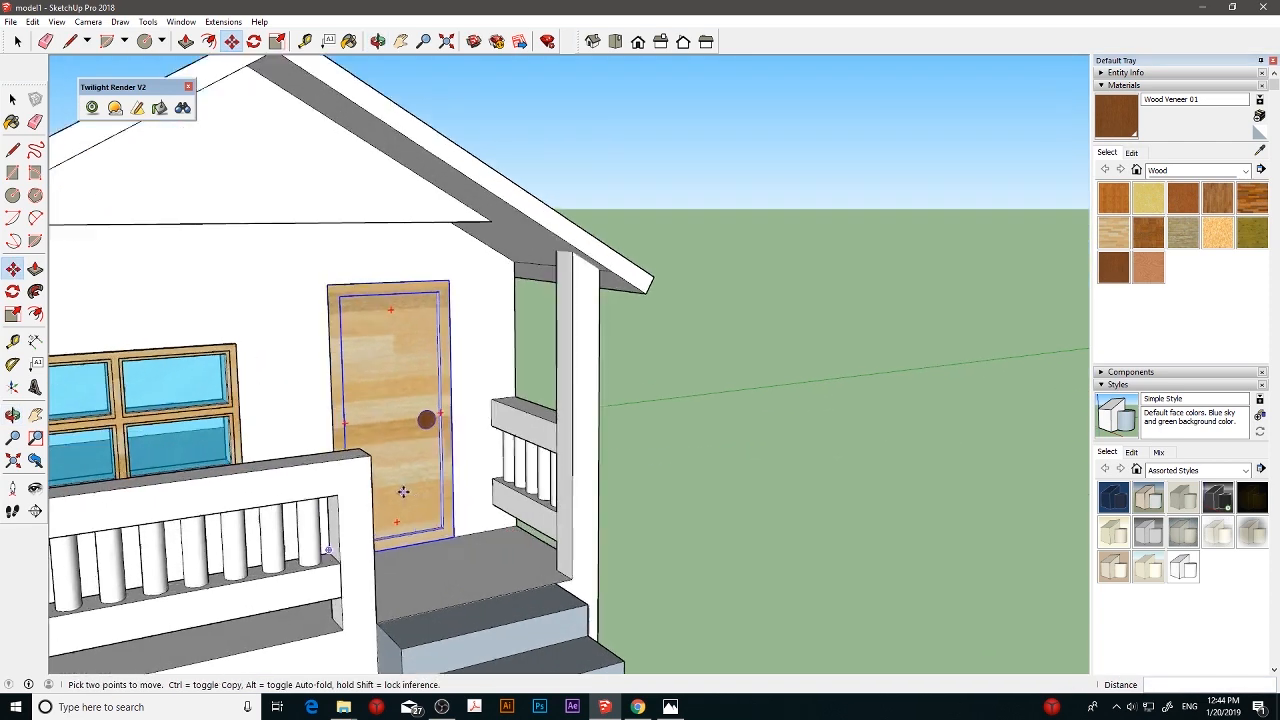
{"action": "middle_click_drag", "start_coordinate": [420, 501], "coordinate": [386, 506]}
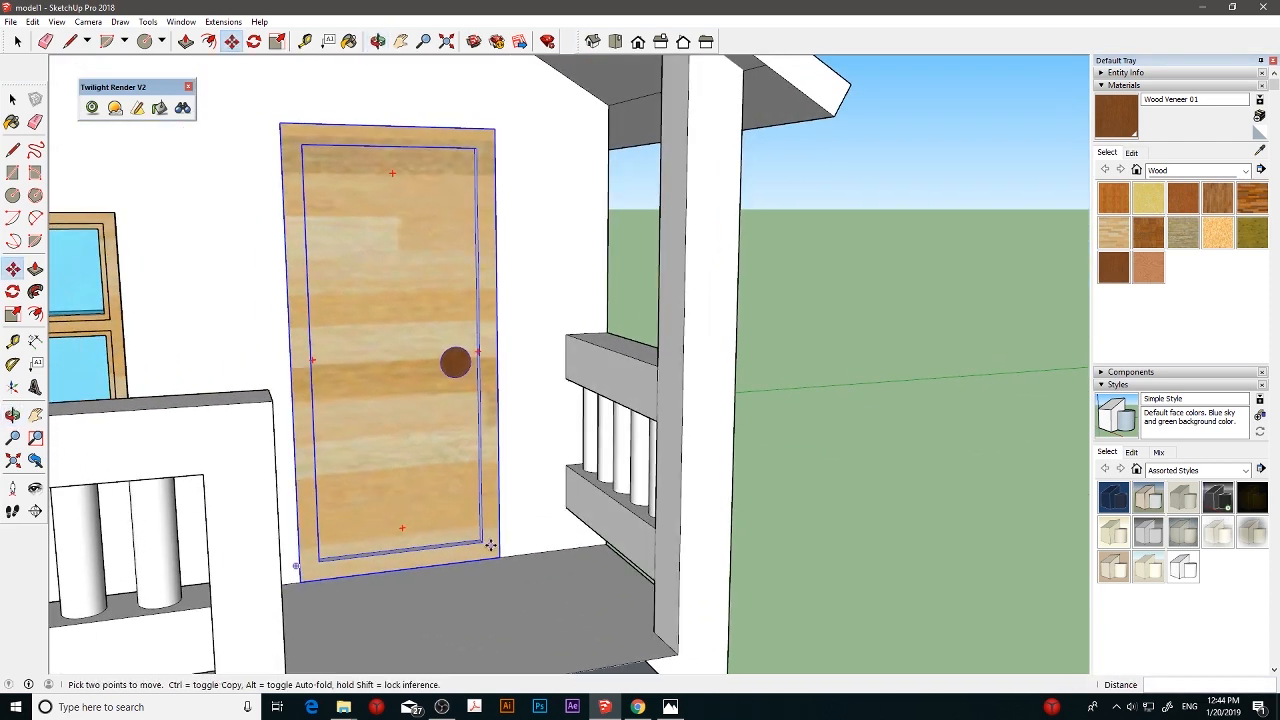
{"action": "middle_click_drag", "start_coordinate": [490, 545], "coordinate": [342, 568]}
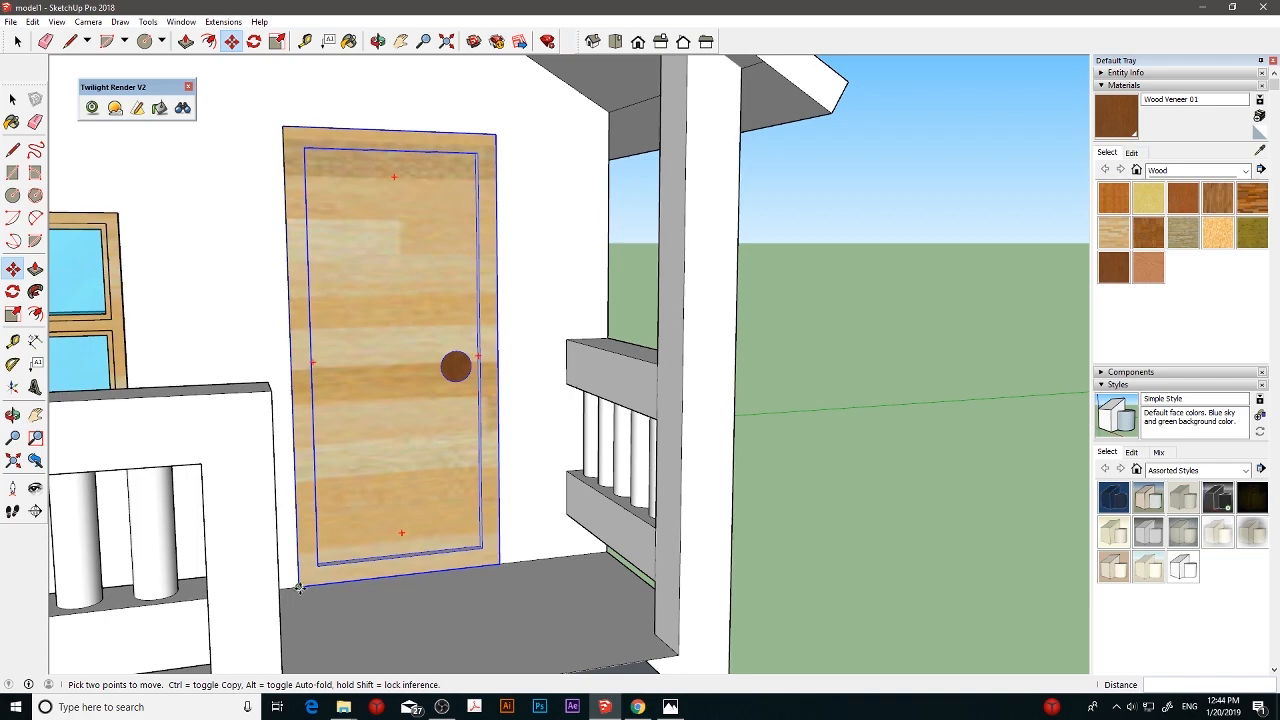
{"action": "left_click", "coordinate": [299, 588]}
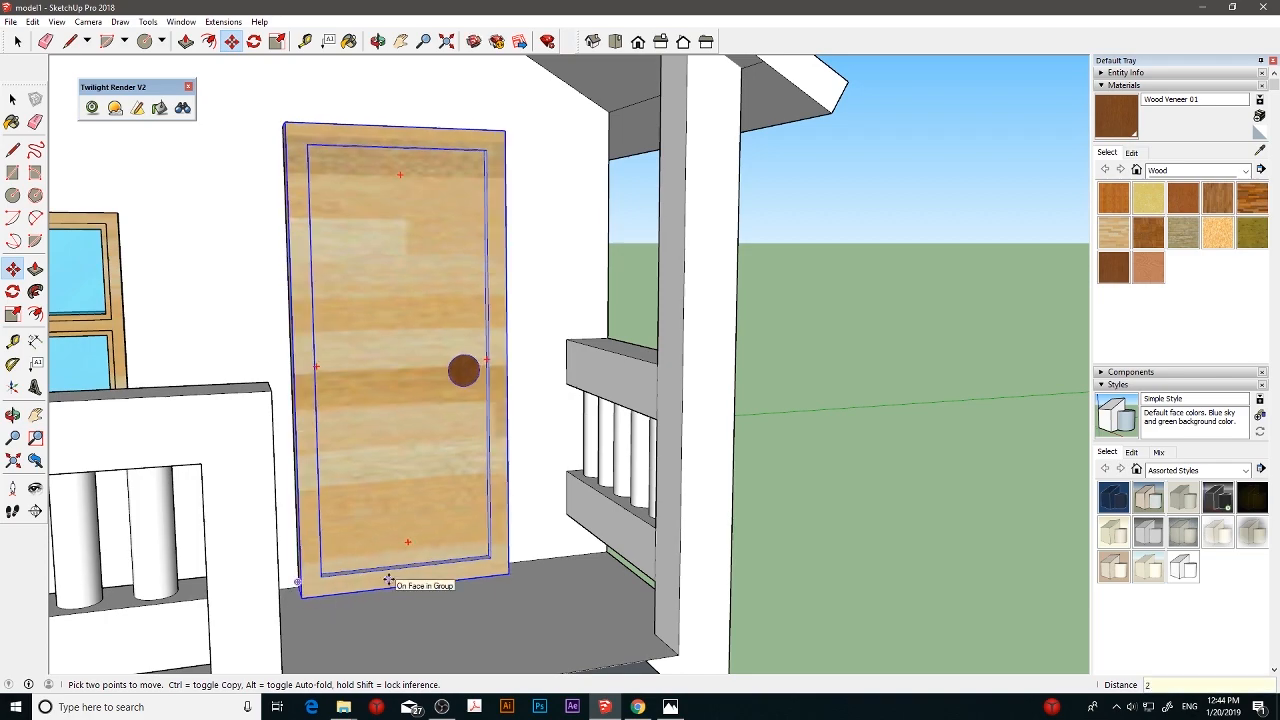
{"action": "middle_click_drag", "start_coordinate": [390, 578], "coordinate": [441, 445]}
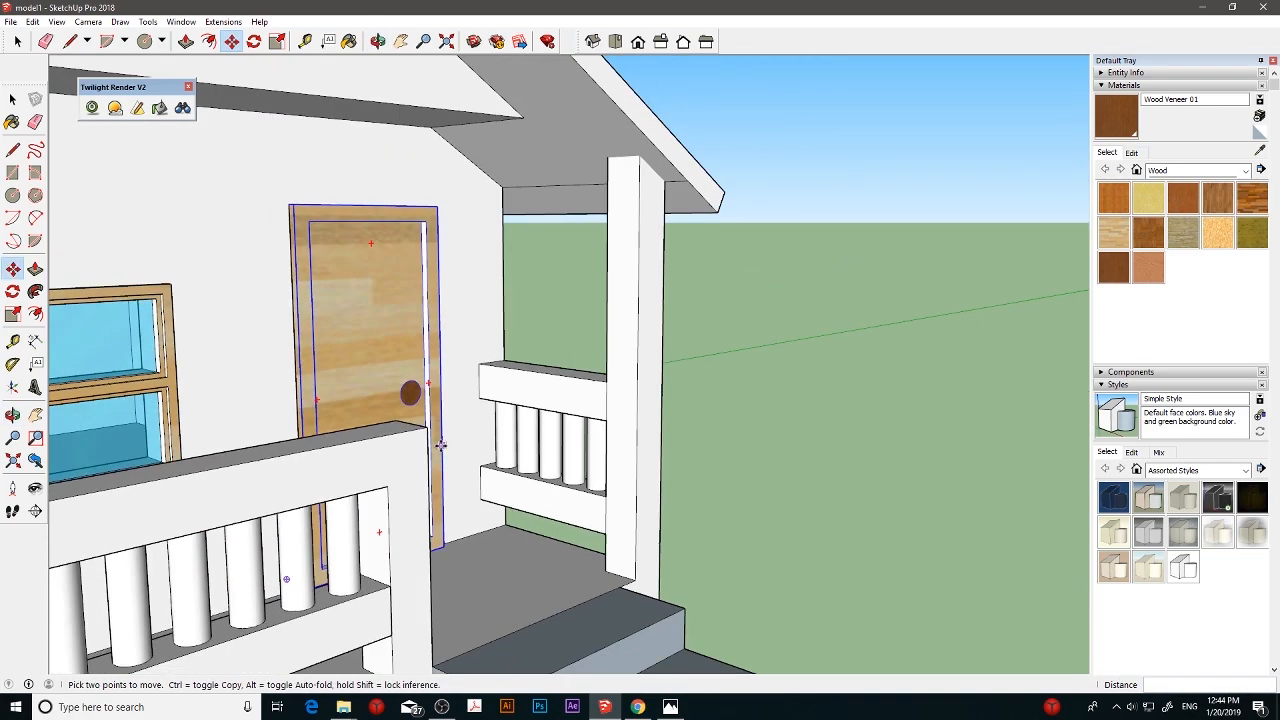
{"action": "scroll", "coordinate": [441, 445], "scroll_direction": "down", "scroll_amount": 6}
{"action": "key", "text": "space"}
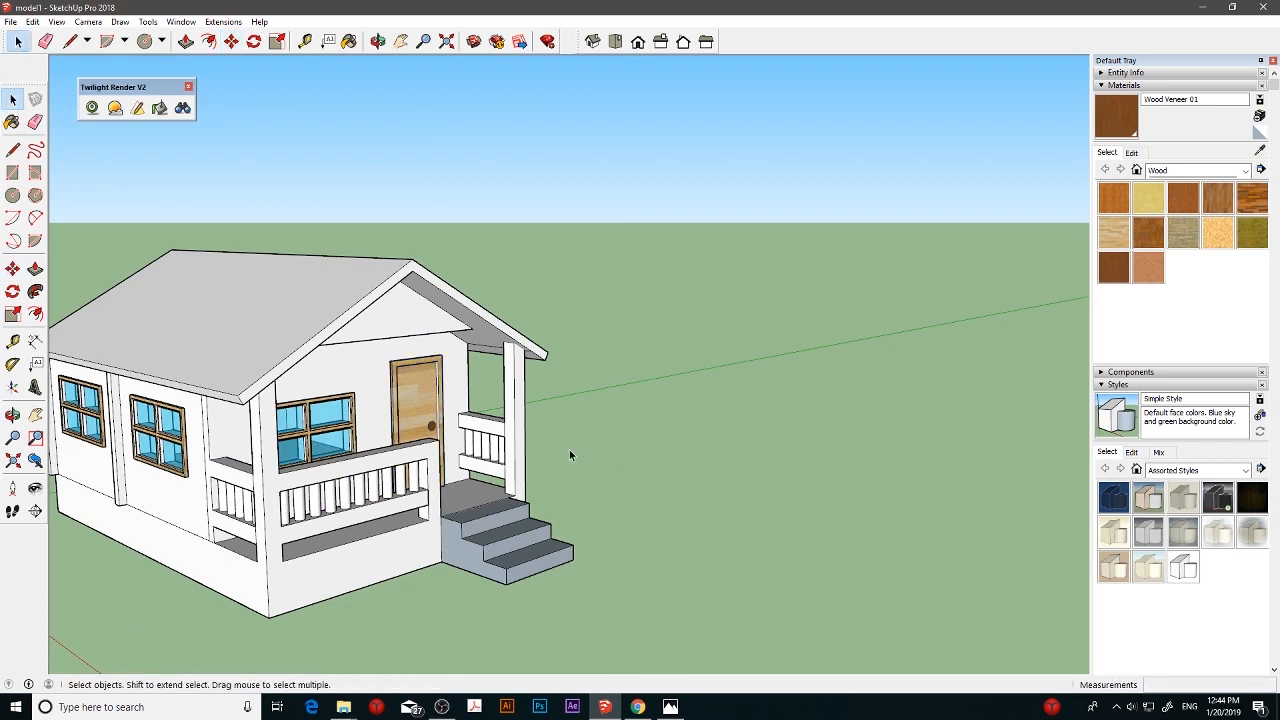
- Switch to Chrome and bring up the bamboo texture image results, closing the Adobe Premiere Pro page
{"action": "middle_click_drag", "start_coordinate": [569, 455], "coordinate": [766, 503]}
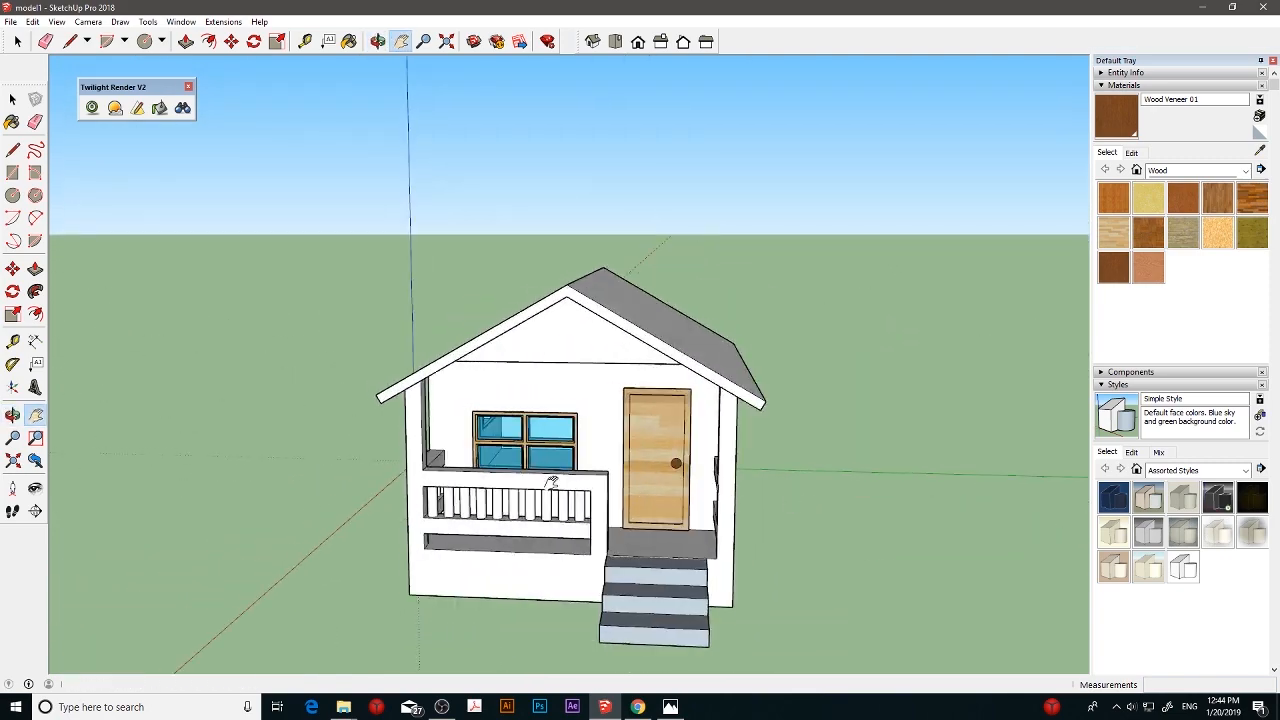
{"action": "middle_click_drag", "start_coordinate": [551, 482], "coordinate": [603, 437]}
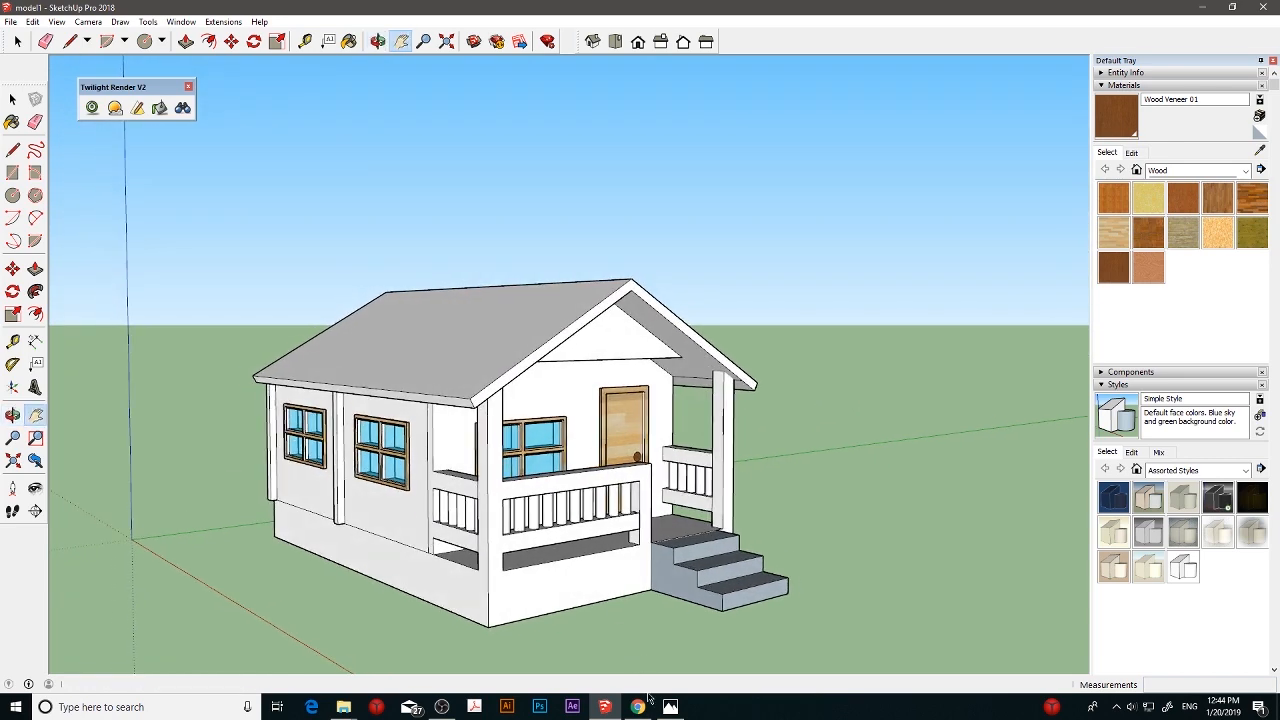
{"action": "mouse_move", "coordinate": [645, 706]}
{"action": "left_click", "coordinate": [640, 645]}
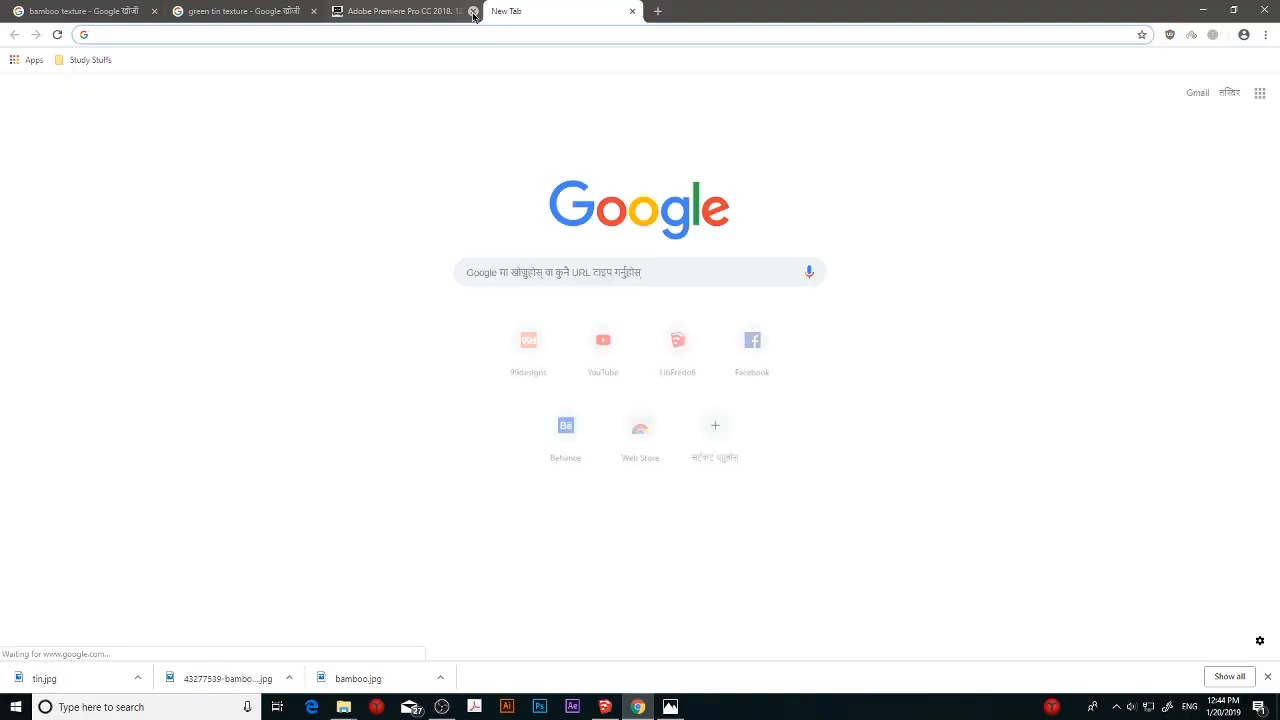
{"action": "left_click", "coordinate": [110, 11]}
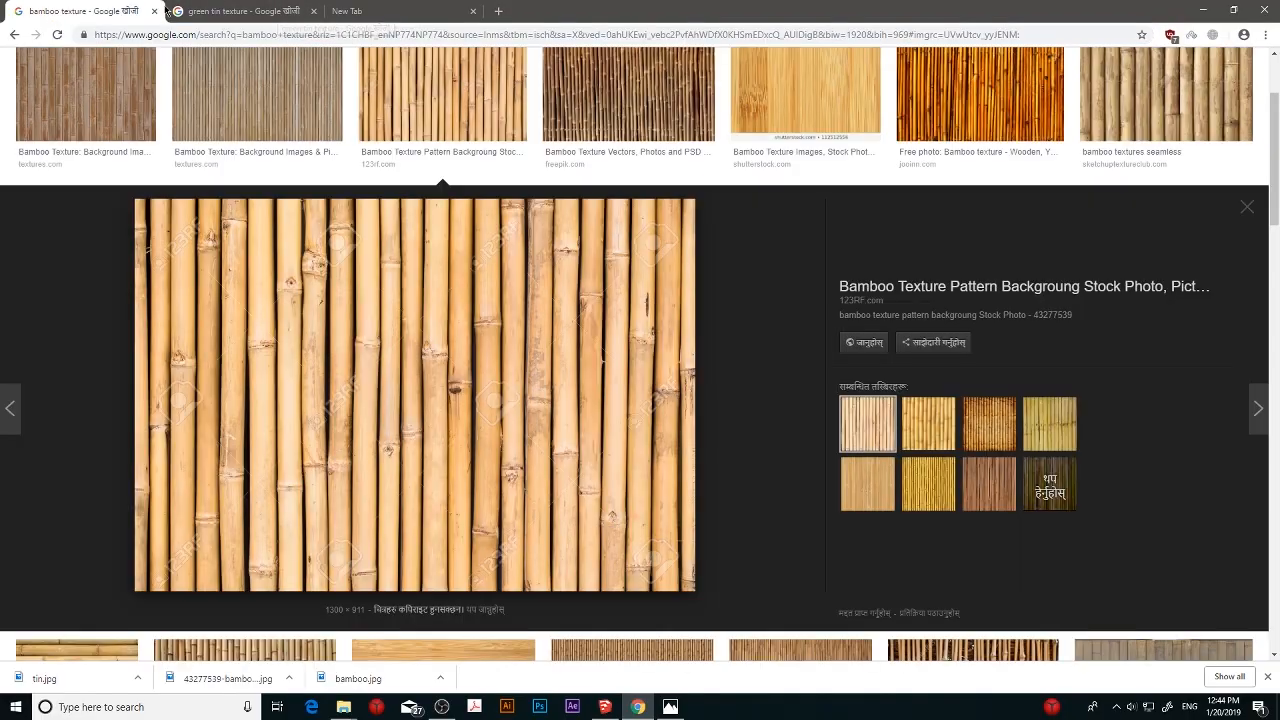
- Browse the bamboo texture image results and preview the horizontal bamboo background picture
{"action": "scroll", "coordinate": [643, 238], "scroll_direction": "up", "scroll_amount": 2}
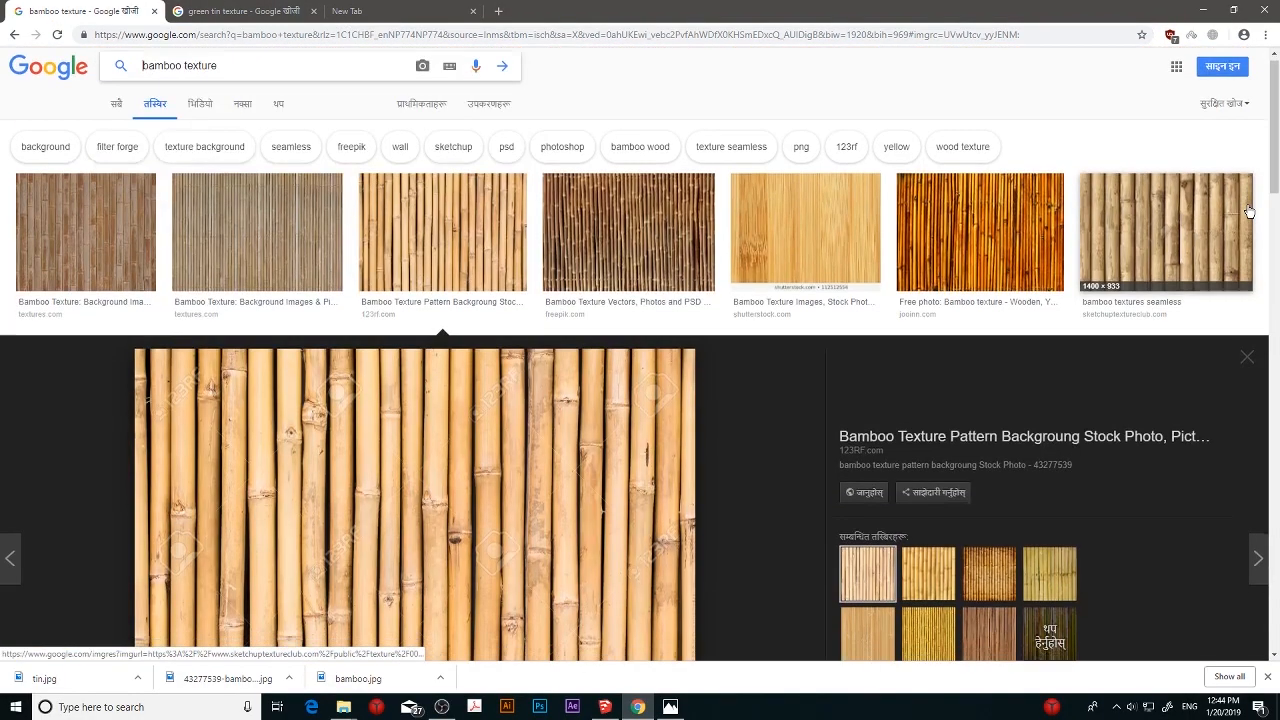
{"action": "scroll", "coordinate": [643, 238], "scroll_direction": "down", "scroll_amount": 2}
{"action": "left_click", "coordinate": [1252, 207]}
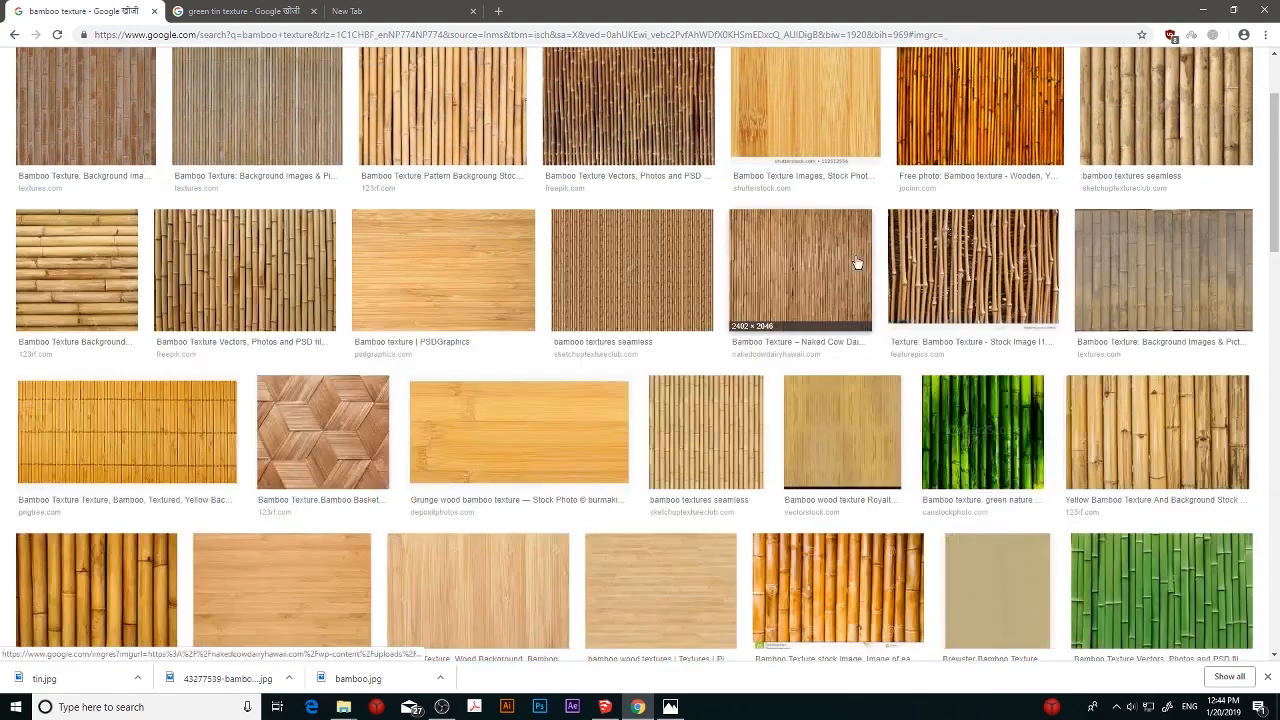
{"action": "left_click", "coordinate": [100, 285]}
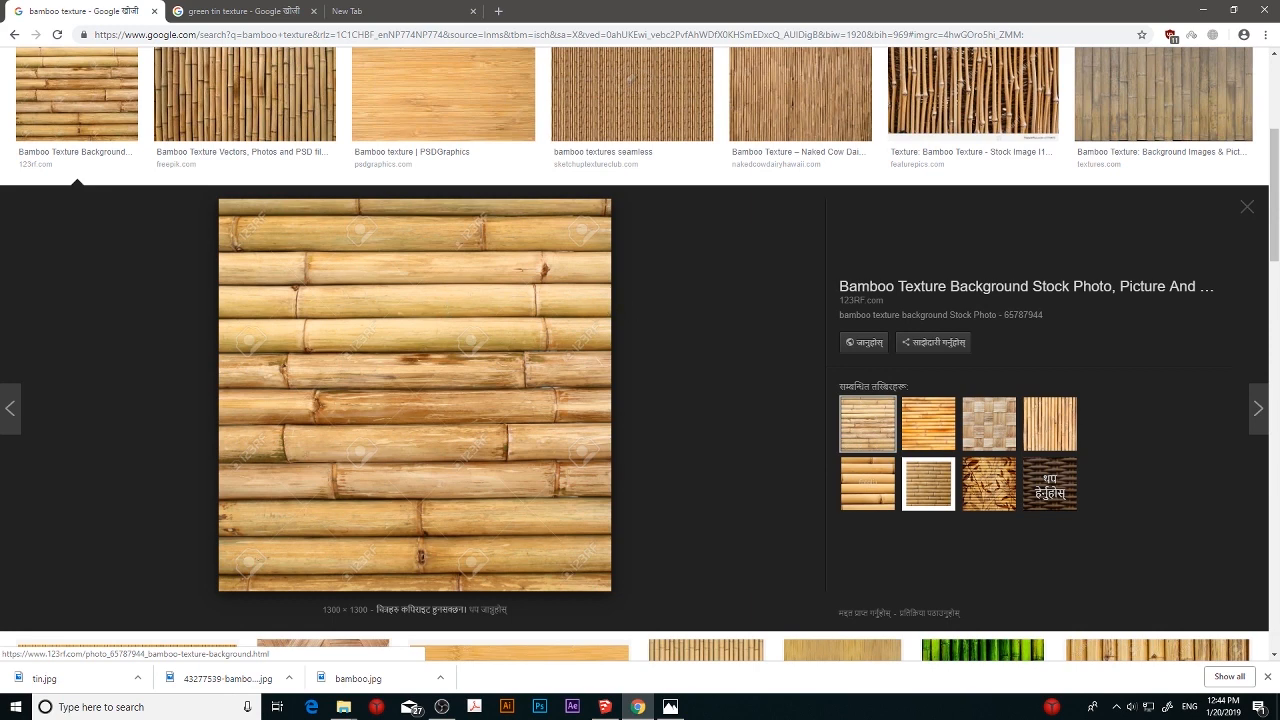
{"action": "left_click", "coordinate": [1246, 208]}
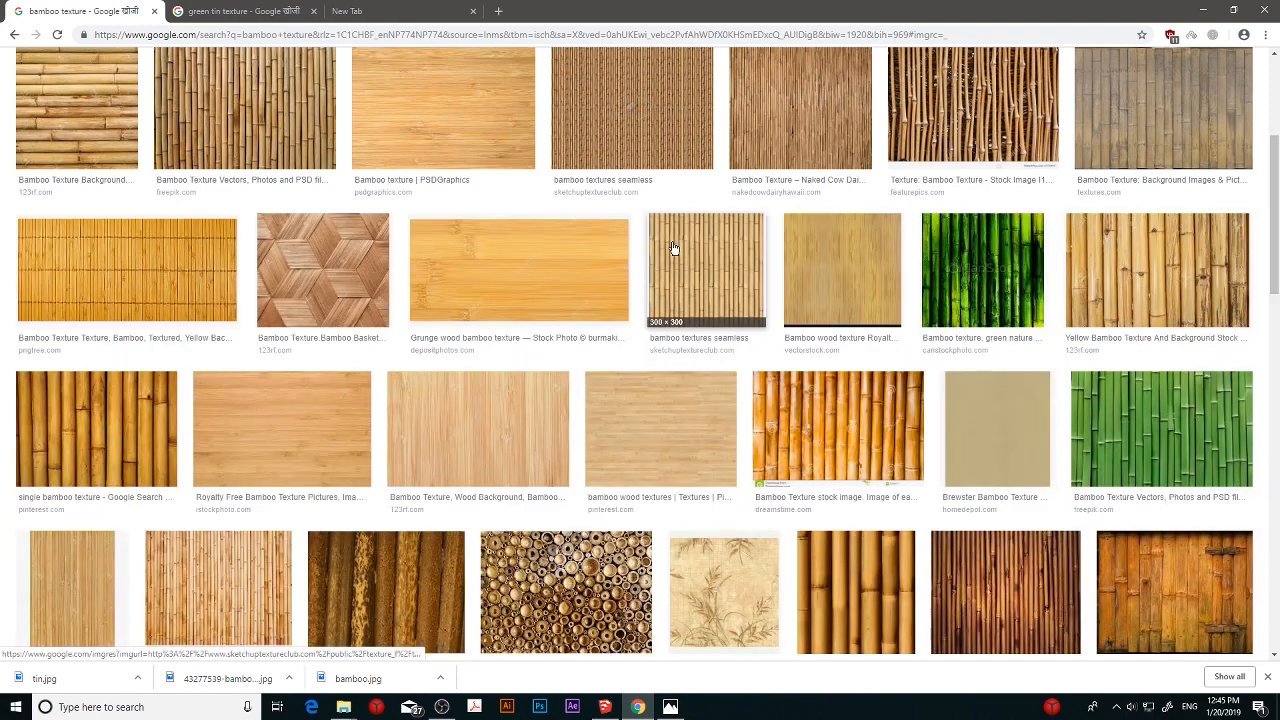
- Save the horizontal bamboo image to the Desktop over the existing 65787944-bamboo-texture-background file
{"action": "left_click", "coordinate": [100, 120]}
{"action": "right_click", "coordinate": [488, 296]}
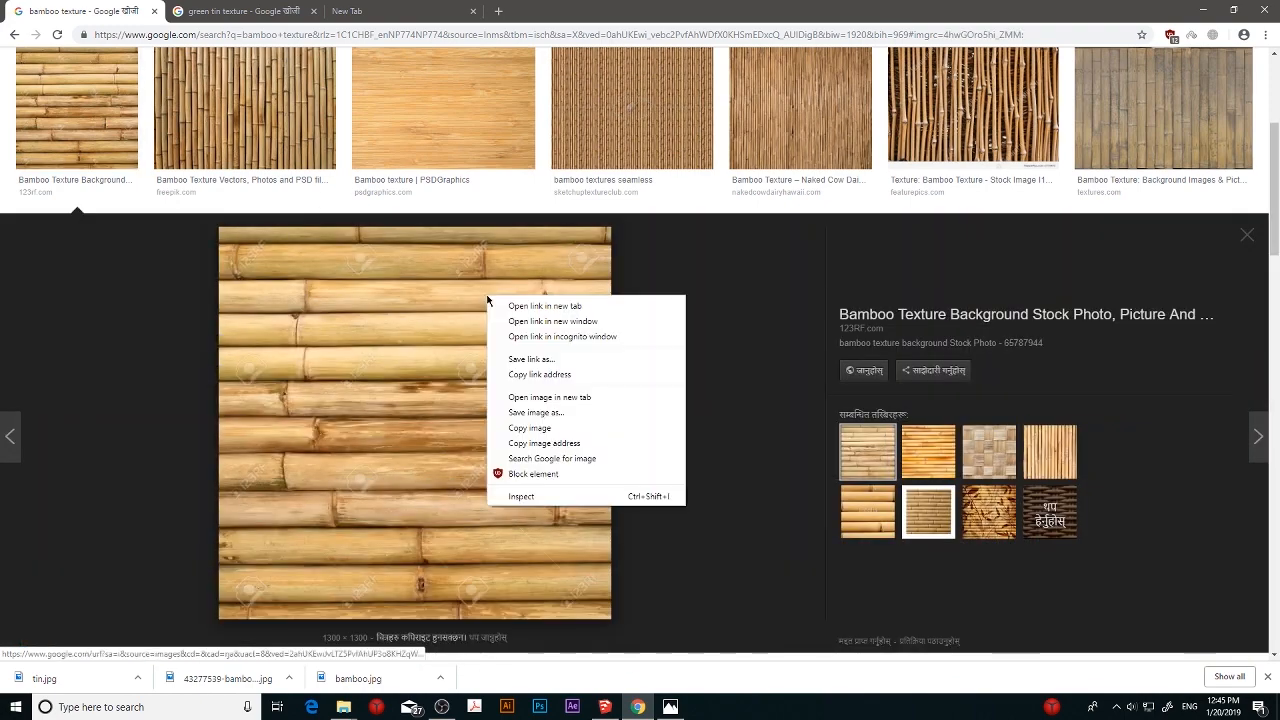
{"action": "left_click", "coordinate": [546, 413]}
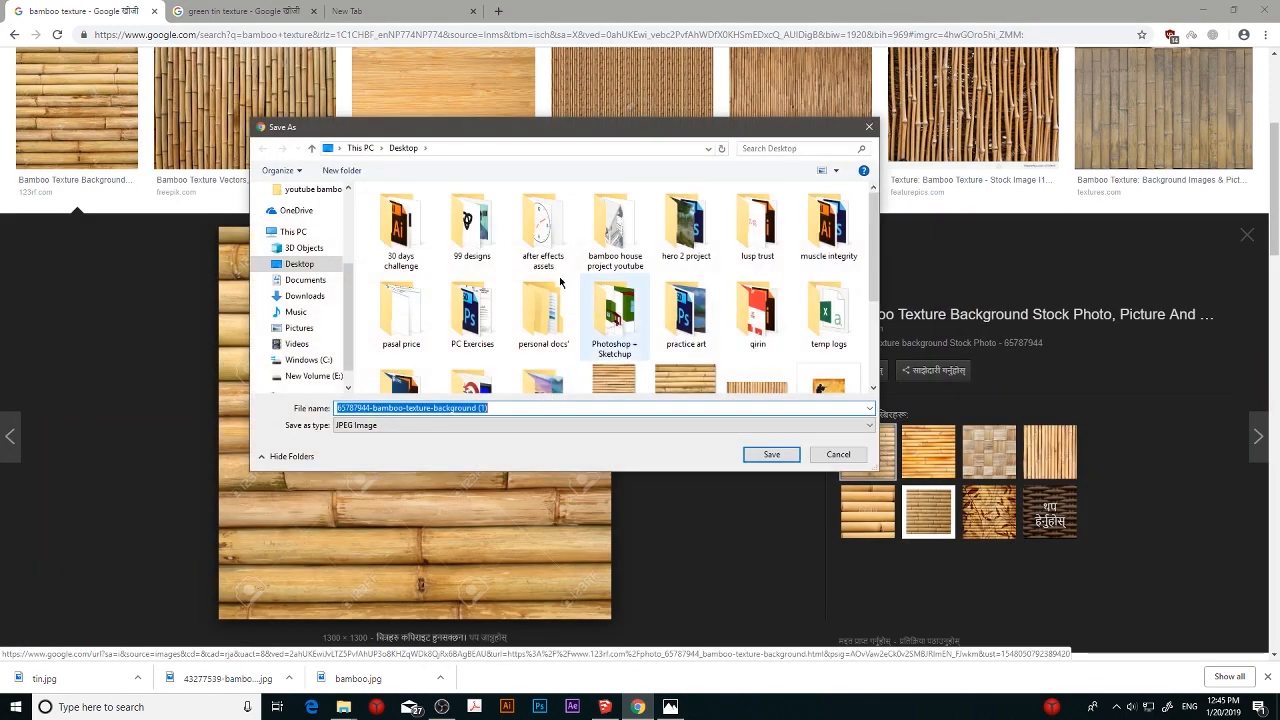
{"action": "scroll", "coordinate": [620, 260], "scroll_direction": "down", "scroll_amount": 2}
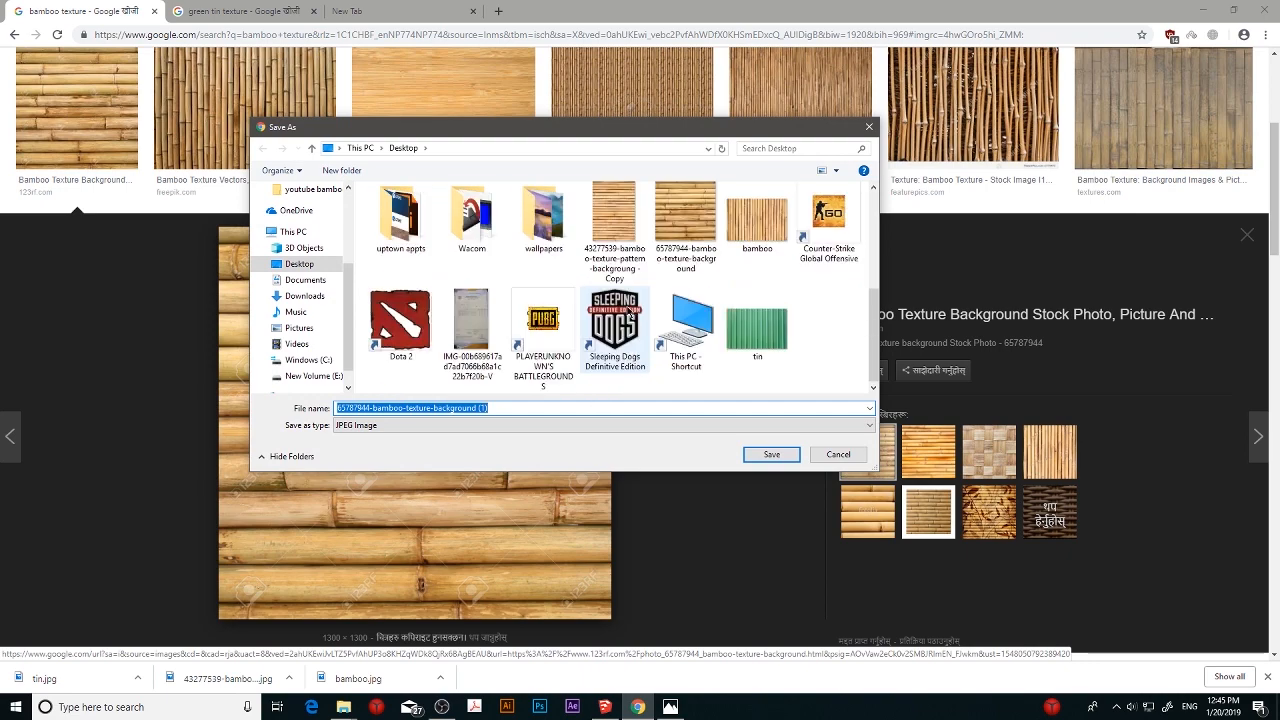
{"action": "left_click", "coordinate": [699, 224]}
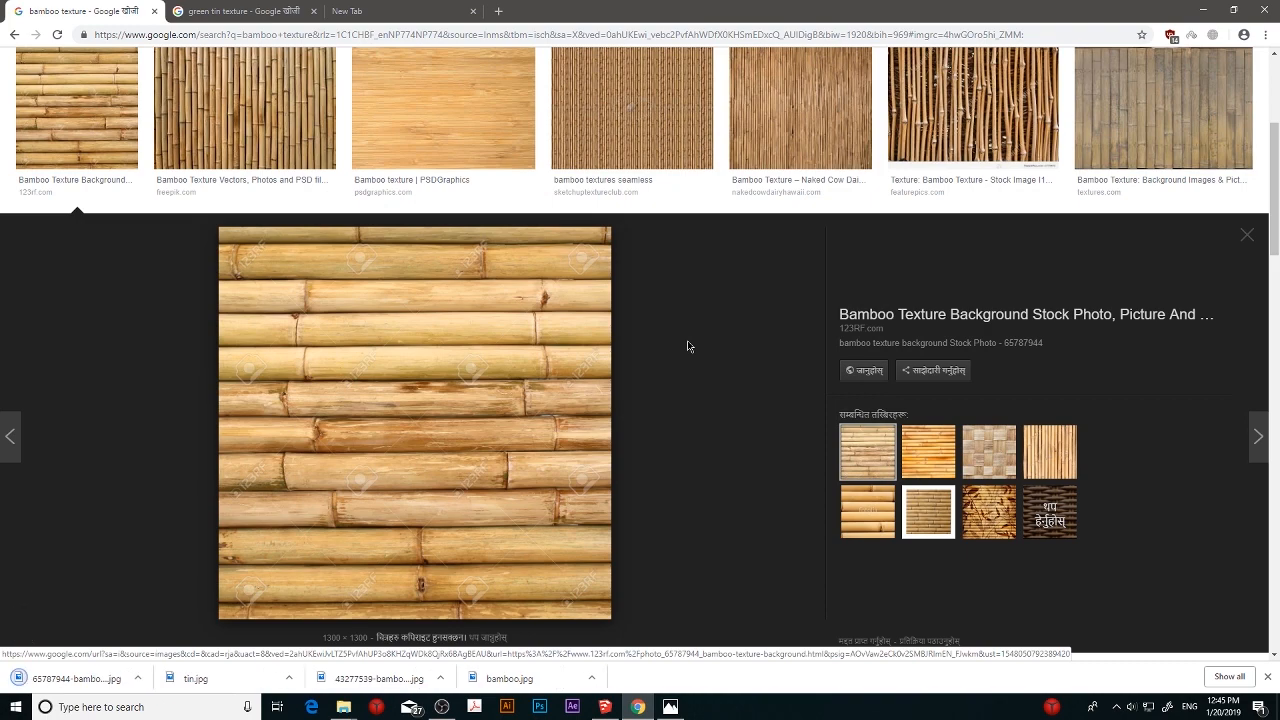
- Check the downloaded bamboo image in its Desktop folder, and close the folder window
{"action": "left_click", "coordinate": [137, 678]}
{"action": "left_click", "coordinate": [170, 628]}
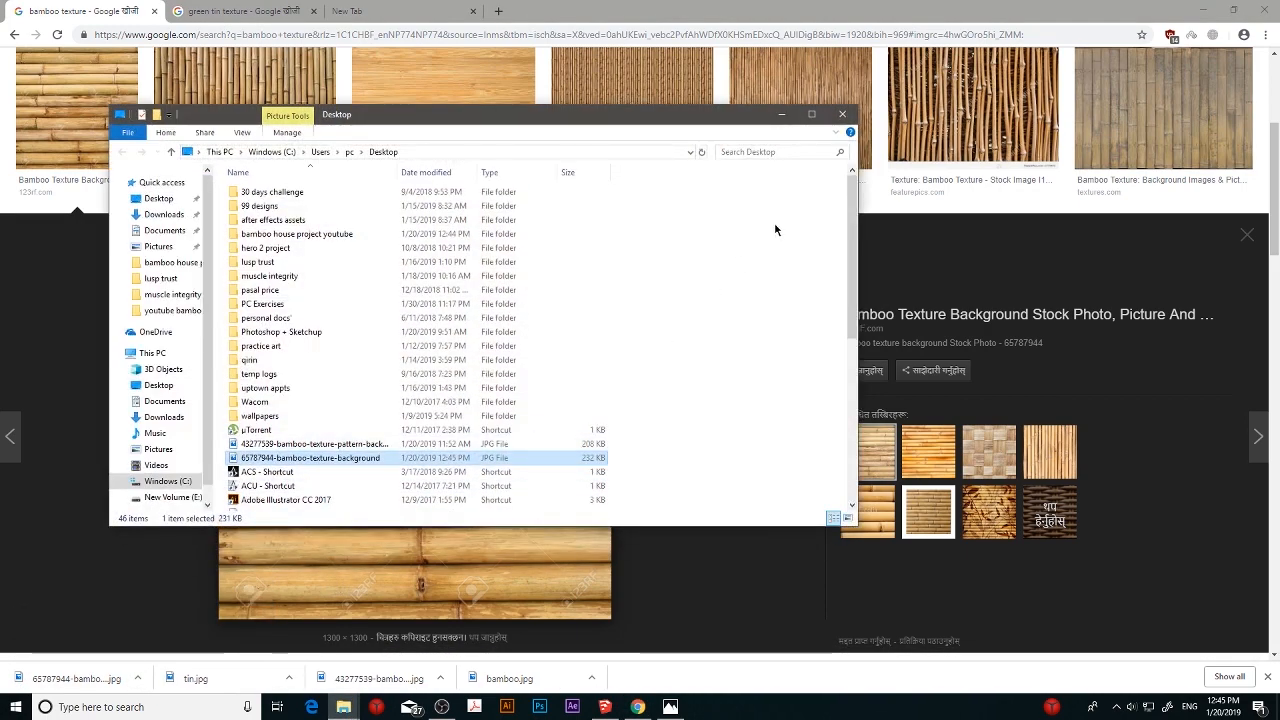
{"action": "left_click", "coordinate": [842, 115]}
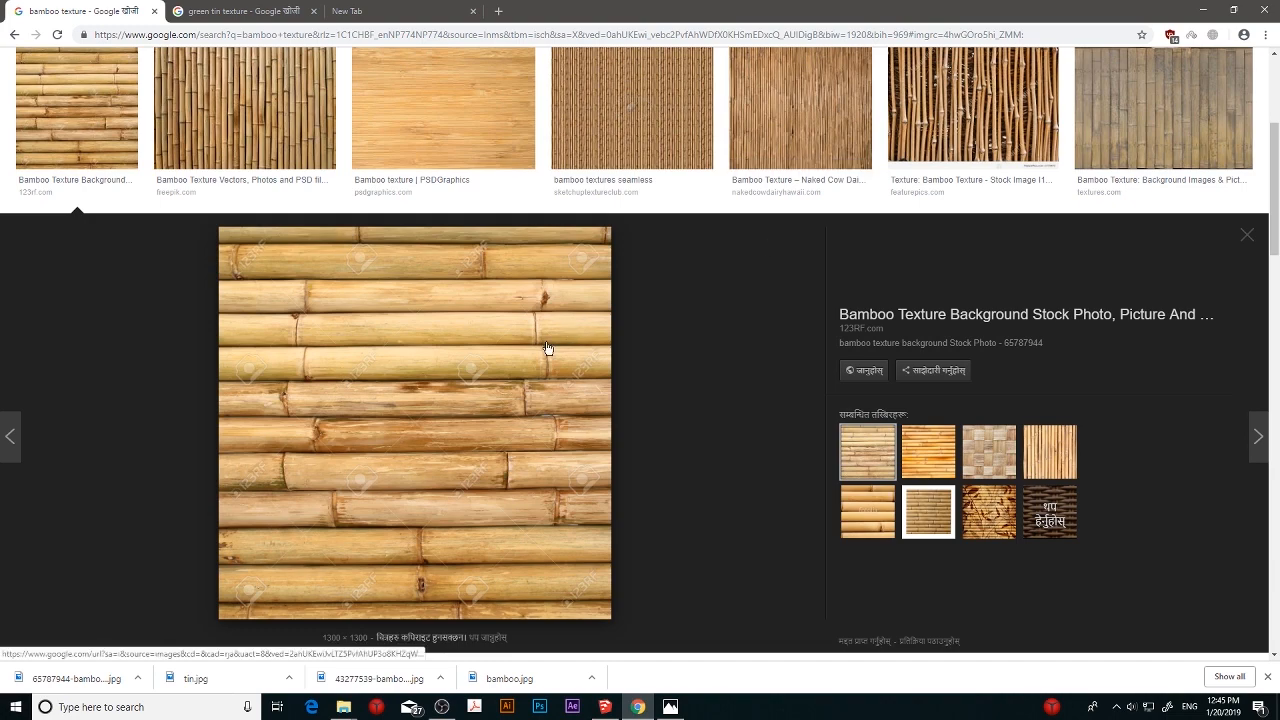
- Switch to SketchUp and create a new material using 65787944-bamboo-texture-background from the Desktop as its texture image
{"action": "left_click", "coordinate": [605, 707]}
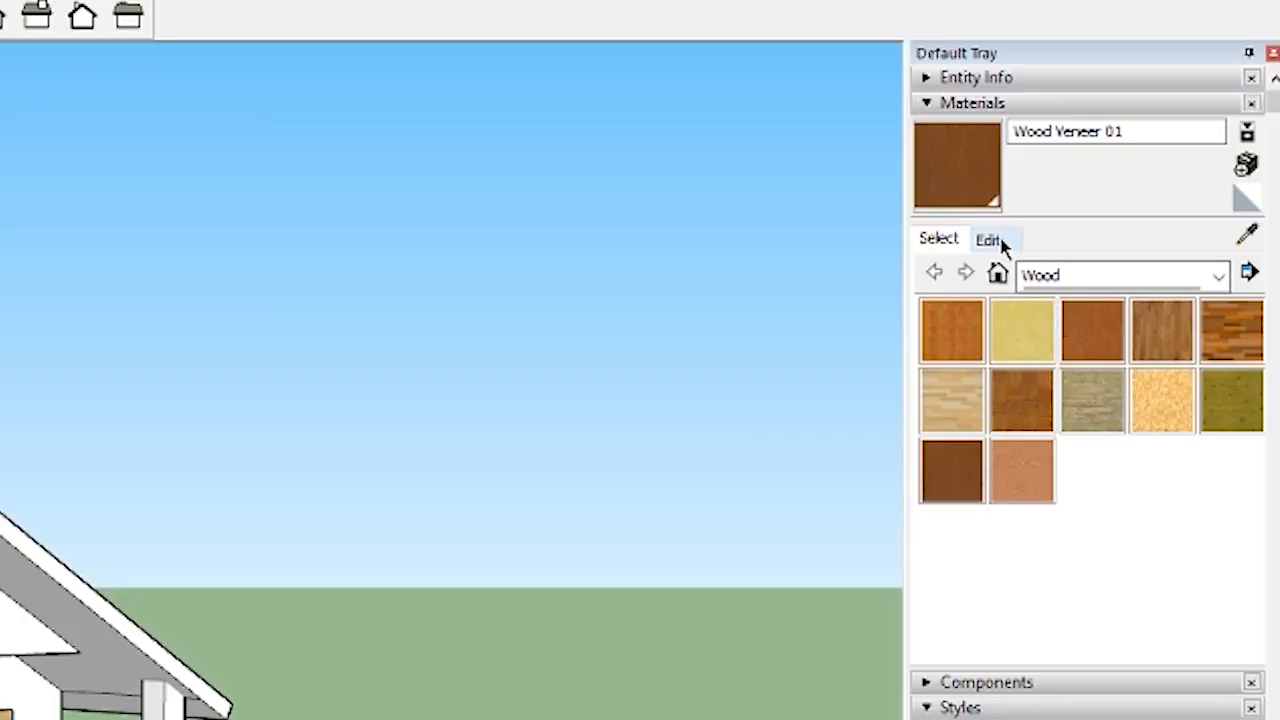
{"action": "left_click", "coordinate": [1135, 152]}
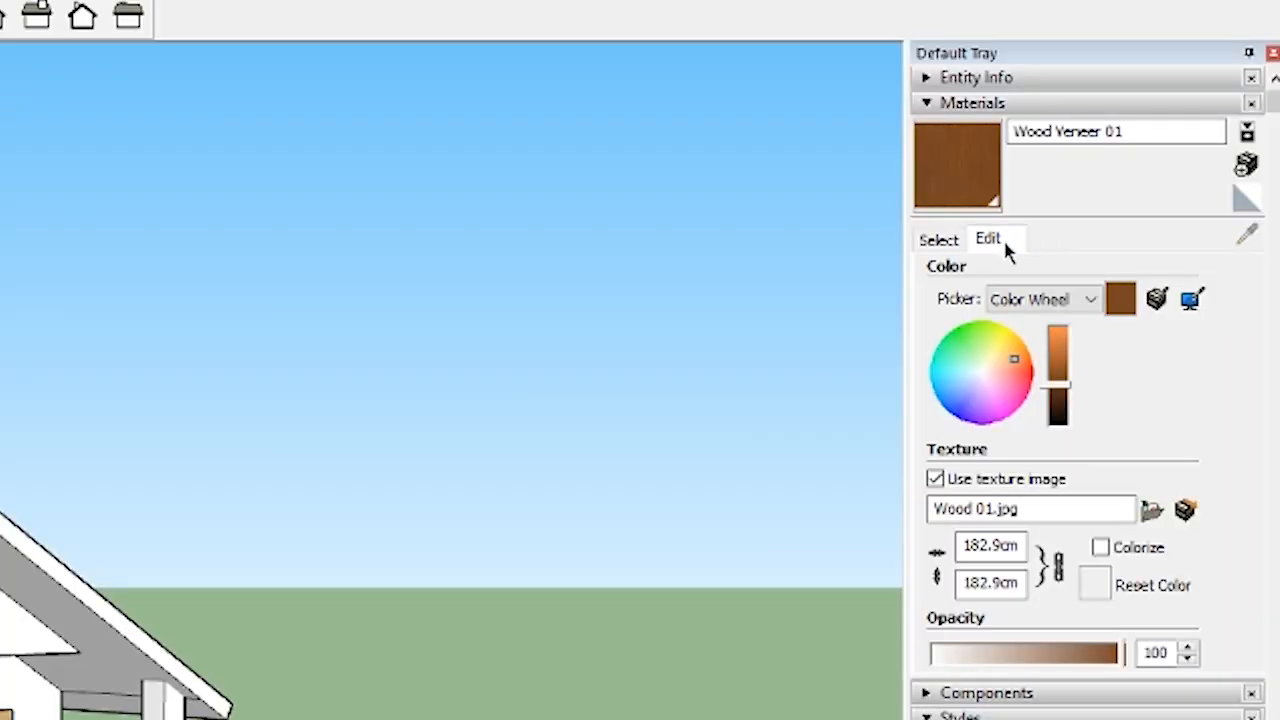
{"action": "left_click", "coordinate": [939, 240]}
{"action": "left_click", "coordinate": [1246, 163]}
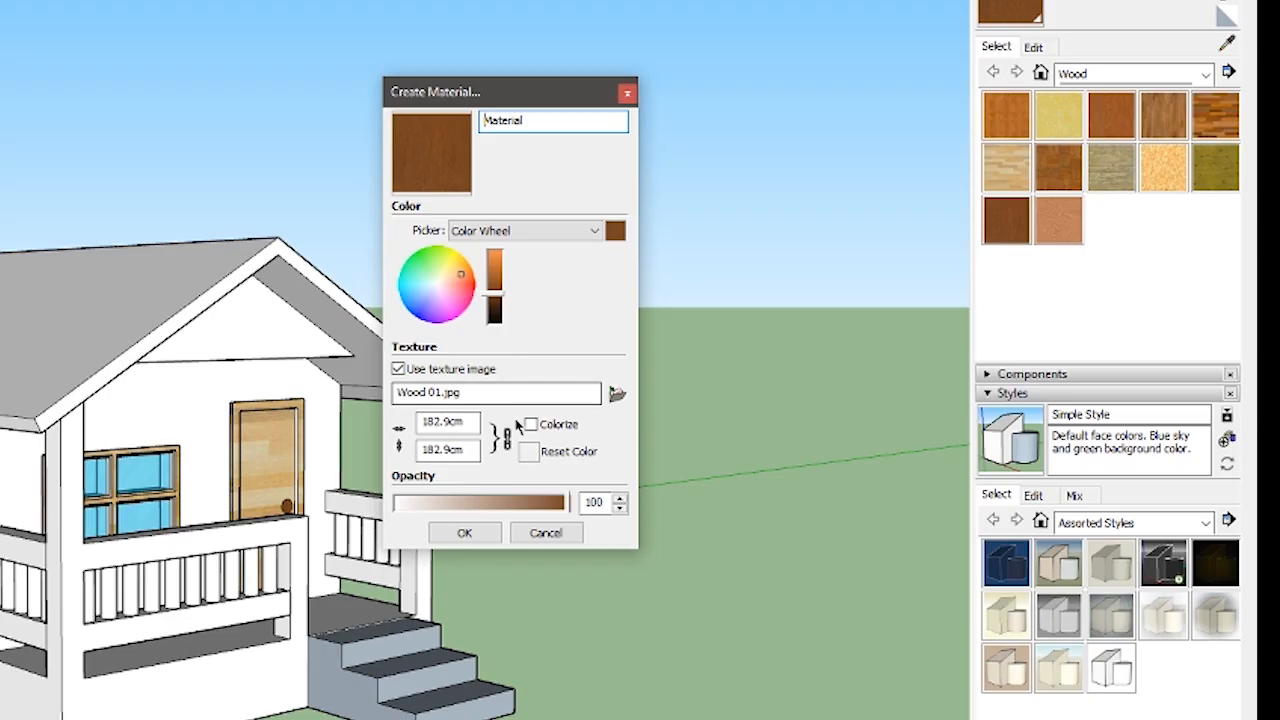
{"action": "left_click", "coordinate": [616, 393]}
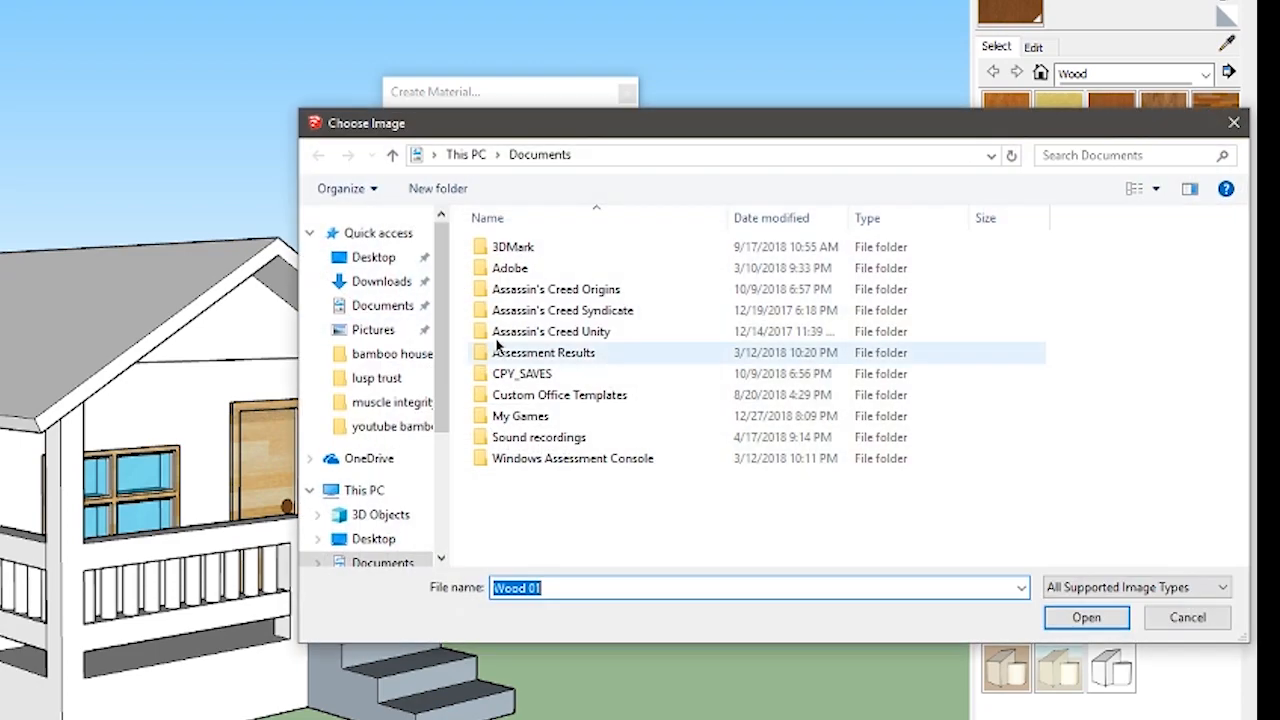
{"action": "left_click", "coordinate": [373, 257]}
{"action": "scroll", "coordinate": [862, 392], "scroll_direction": "down", "scroll_amount": 1}
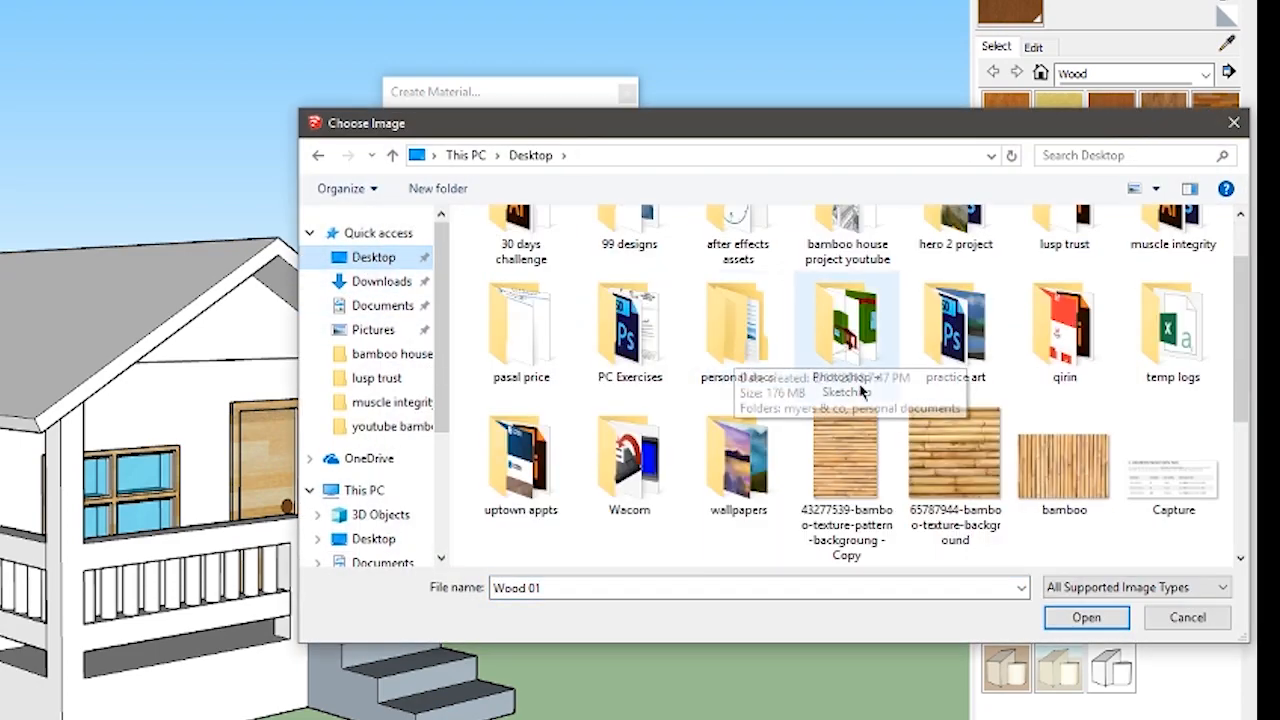
{"action": "left_click", "coordinate": [955, 460]}
{"action": "left_click", "coordinate": [1068, 614]}
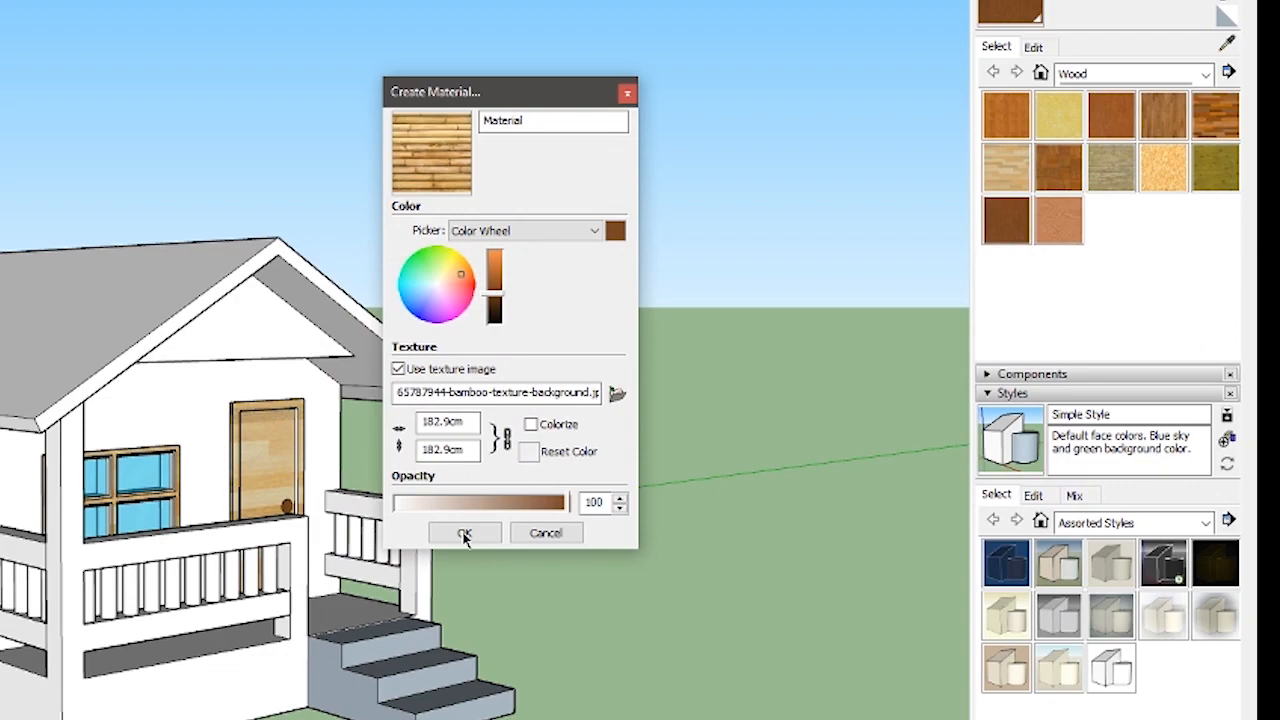
{"action": "left_click", "coordinate": [464, 534]}
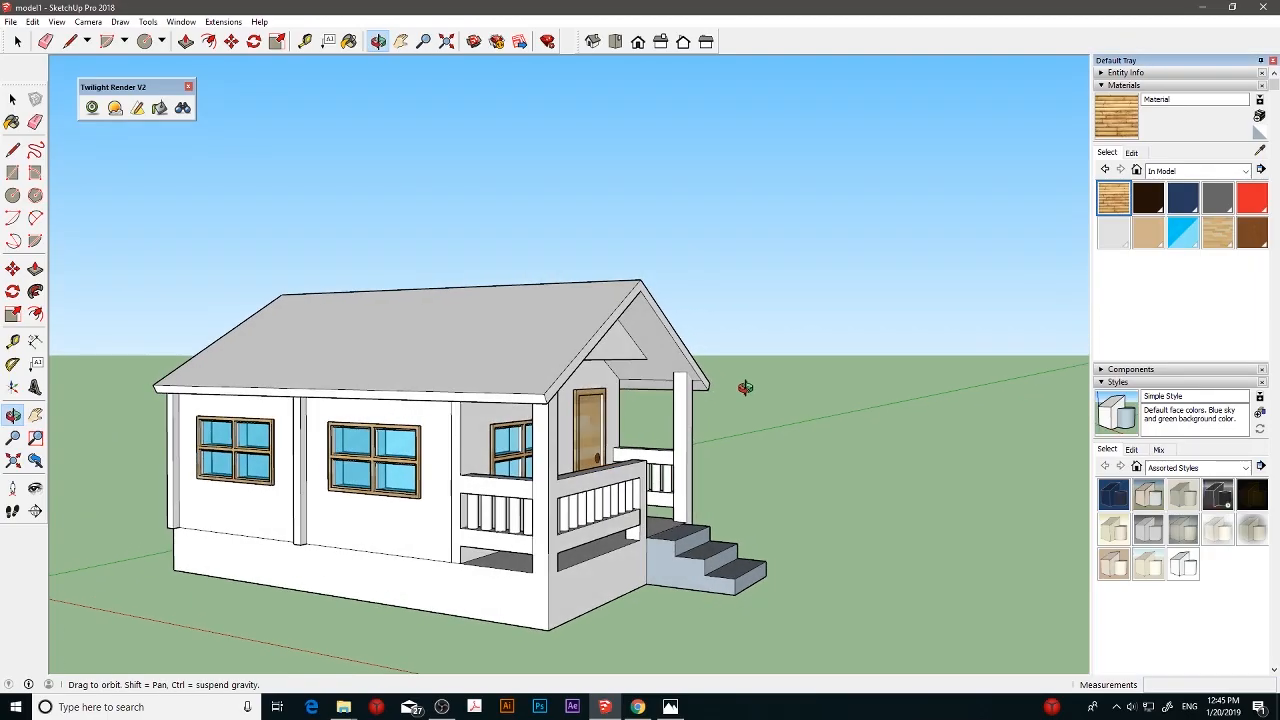
- Paint both panels of the windowed side wall with the new bamboo material
{"action": "left_click_drag", "start_coordinate": [745, 387], "coordinate": [735, 387]}
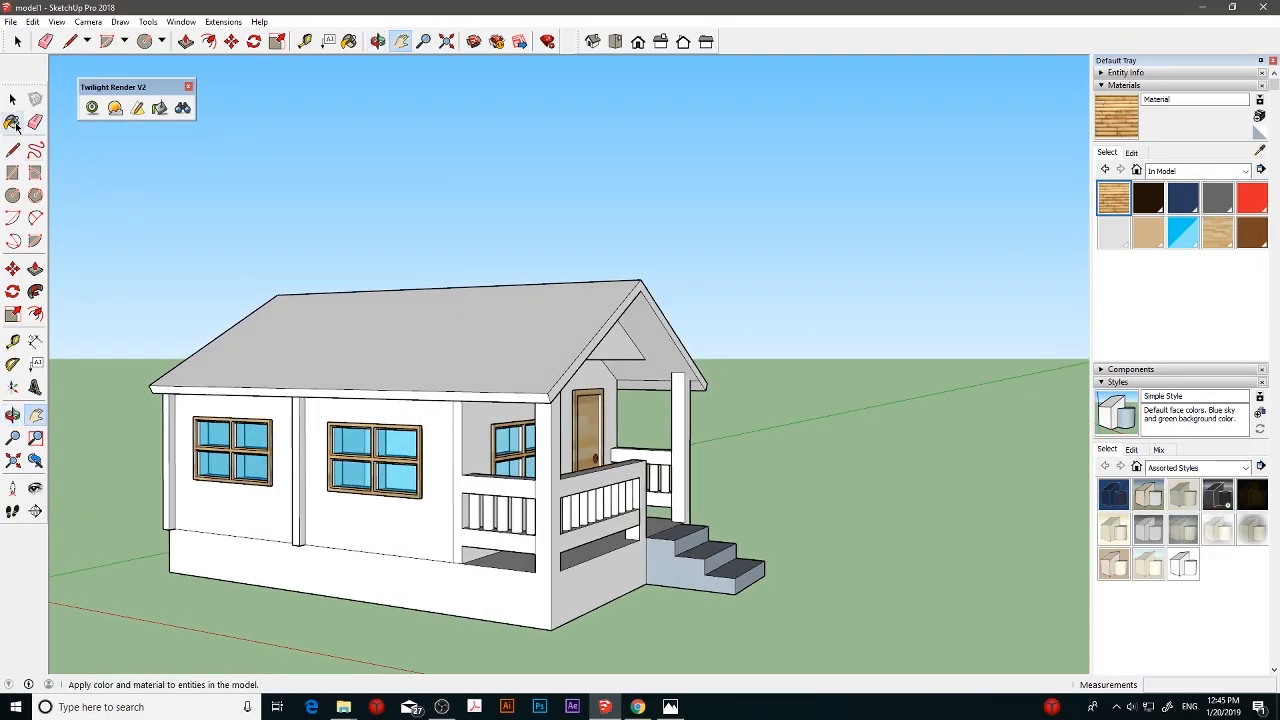
{"action": "left_click", "coordinate": [12, 121]}
{"action": "left_click", "coordinate": [385, 515]}
{"action": "left_click", "coordinate": [280, 493]}
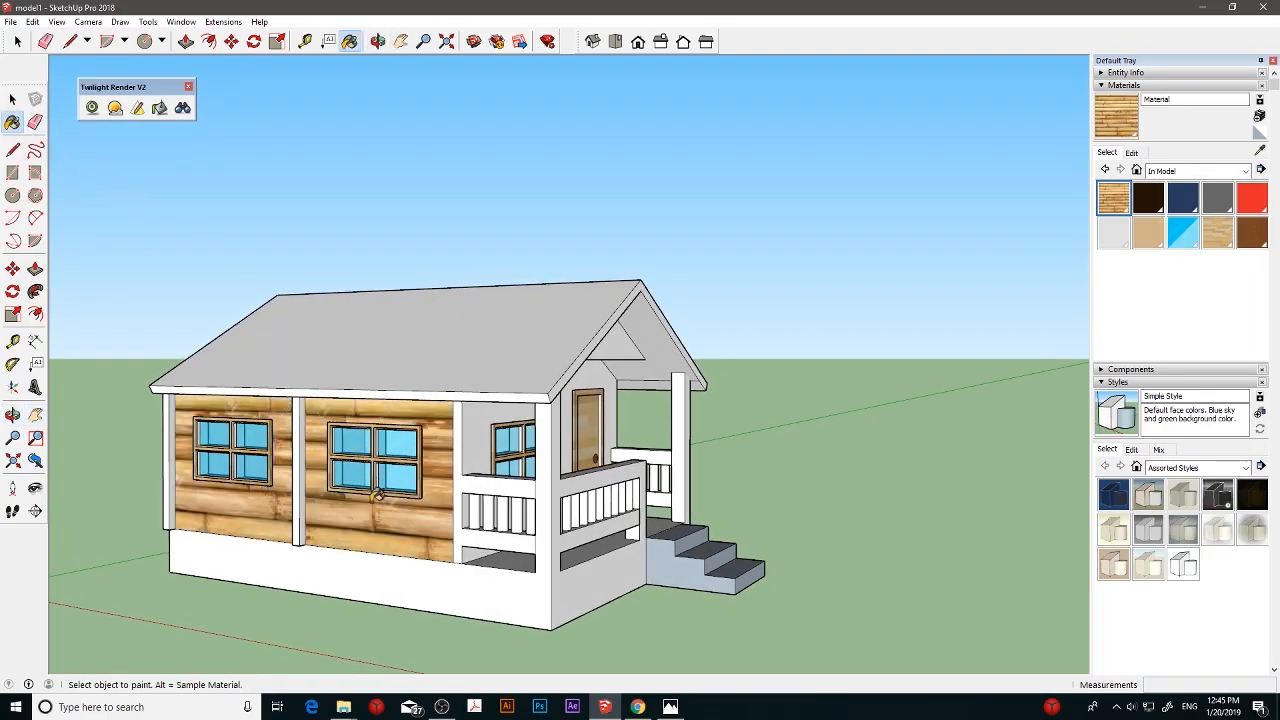
- Try a texture size of 100 cm for the bamboo material, and reduce it to 75 cm
{"action": "left_click", "coordinate": [1133, 153]}
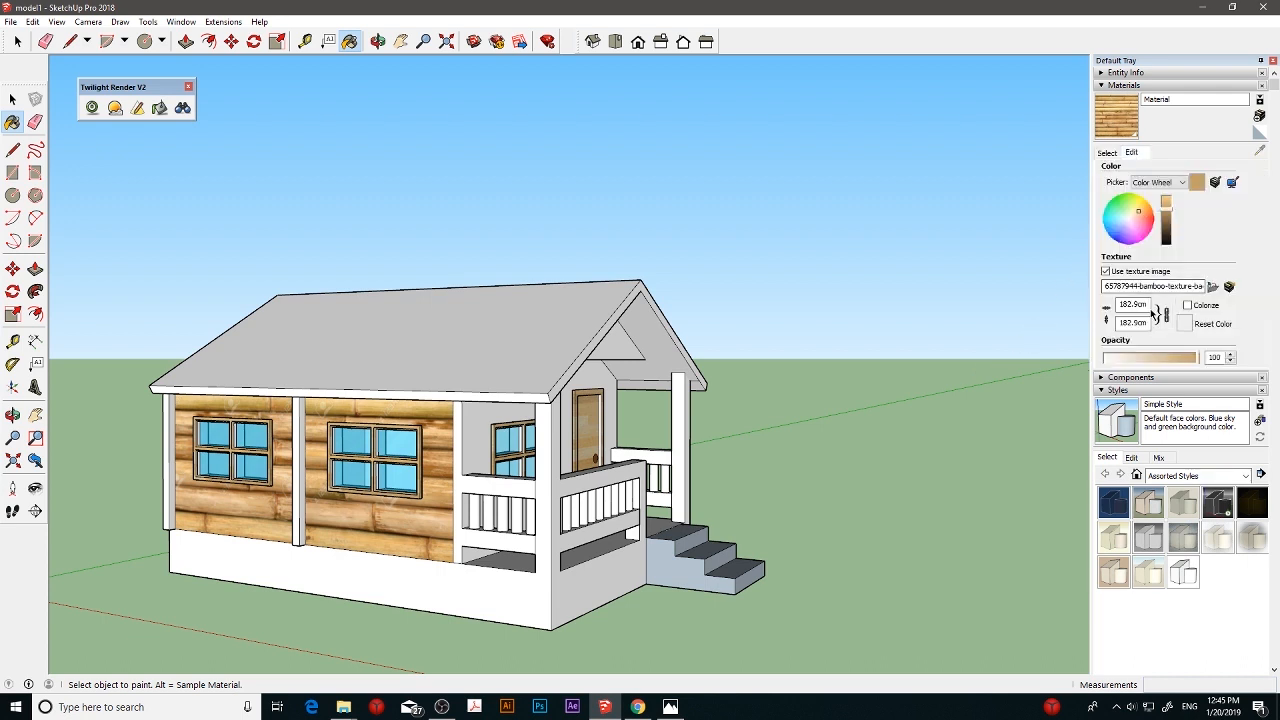
{"action": "left_click_drag", "start_coordinate": [1146, 304], "coordinate": [1092, 307]}
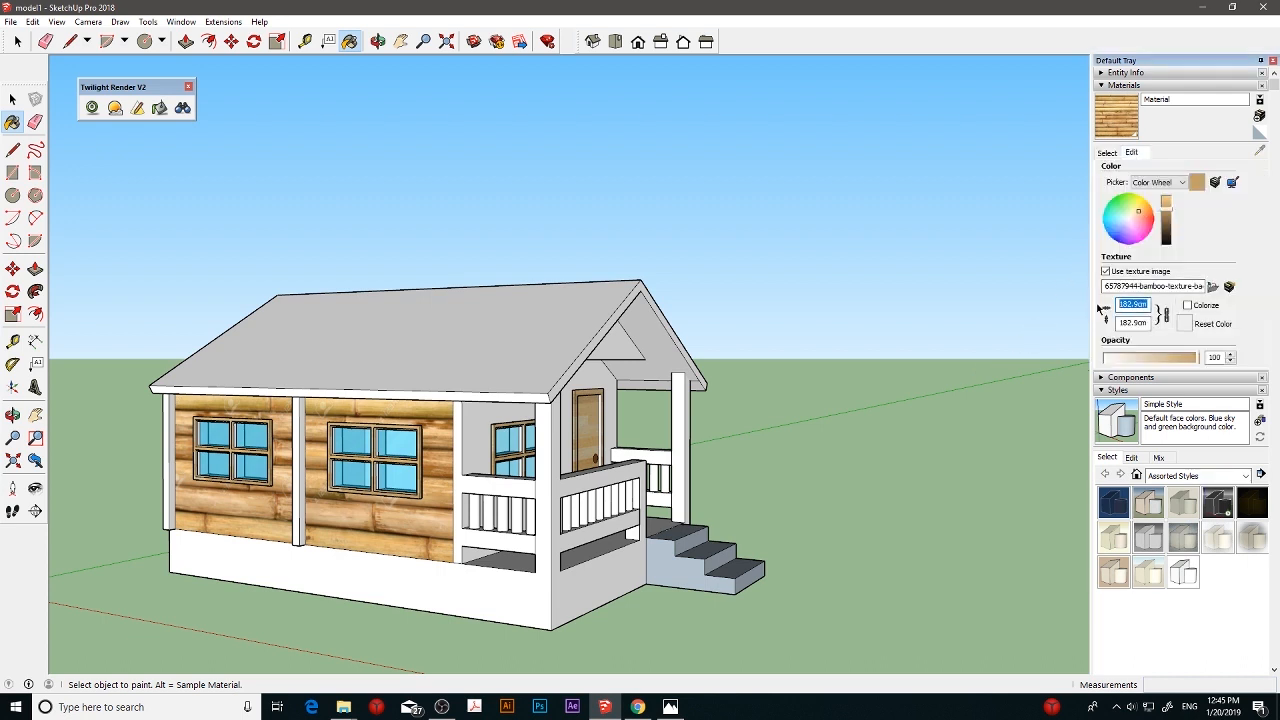
{"action": "type", "text": "100"}
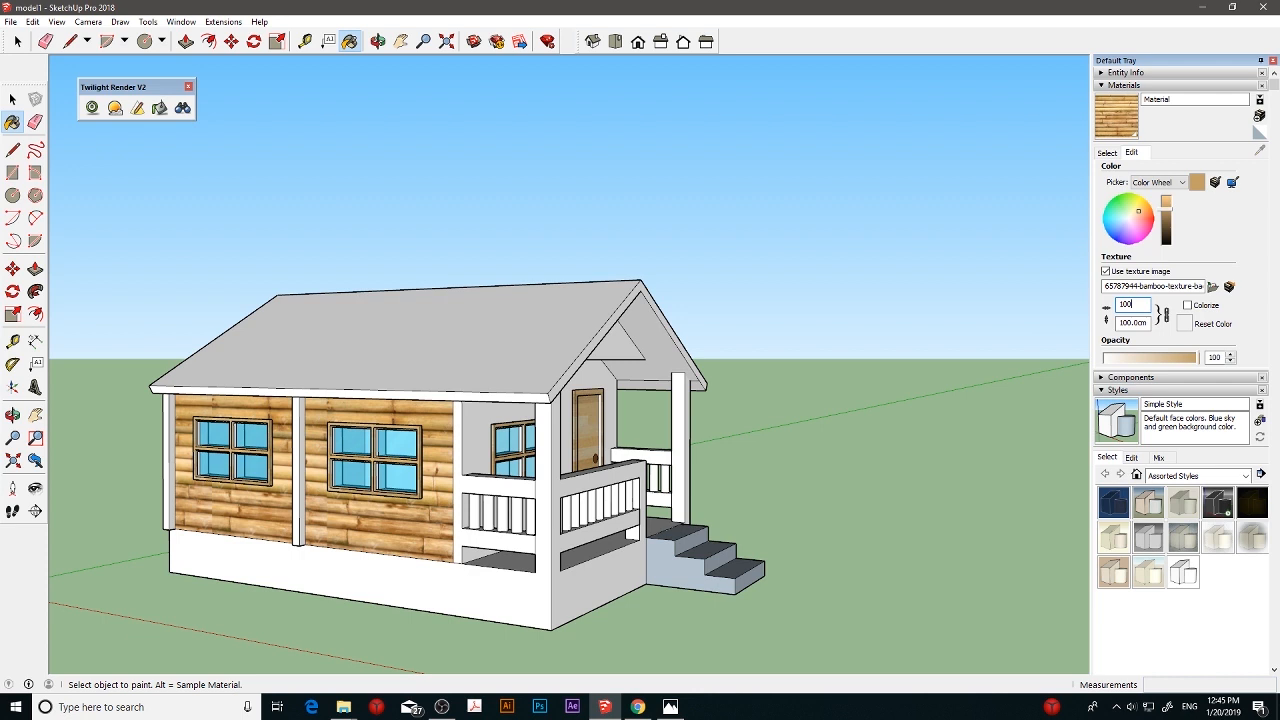
{"action": "key", "text": "BackSpace"}
{"action": "key", "text": "BackSpace"}
{"action": "type", "text": "75"}
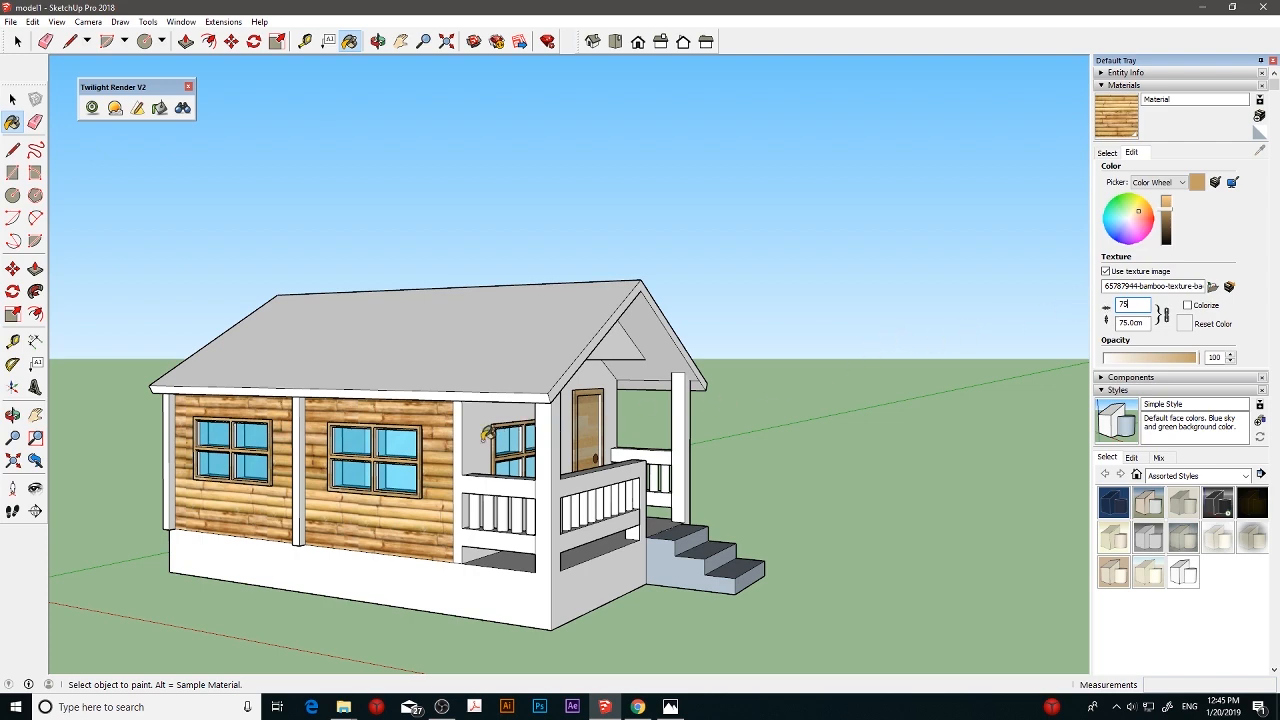
- Paint the front wall around the door and window with bamboo, and undo the last paint fill
{"action": "mouse_move", "coordinate": [487, 433]}
{"action": "middle_mouse_down"}
{"action": "mouse_move", "coordinate": [400, 438]}
{"action": "mouse_move", "coordinate": [568, 444]}
{"action": "mouse_move", "coordinate": [586, 402]}
{"action": "mouse_move", "coordinate": [794, 433]}
{"action": "mouse_move", "coordinate": [737, 443]}
{"action": "middle_mouse_up"}
{"action": "left_click", "coordinate": [586, 402]}
{"action": "left_click", "coordinate": [737, 443]}
{"action": "mouse_move", "coordinate": [845, 465]}
{"action": "middle_mouse_down"}
{"action": "mouse_move", "coordinate": [777, 476]}
{"action": "mouse_move", "coordinate": [663, 417]}
{"action": "middle_mouse_up"}
{"action": "key", "text": "ctrl+z"}
- Draw a 10 cm vertical line where the upper porch rail meets the side wall, separating their faces
{"action": "scroll", "coordinate": [686, 443], "scroll_direction": "up", "scroll_amount": 5}
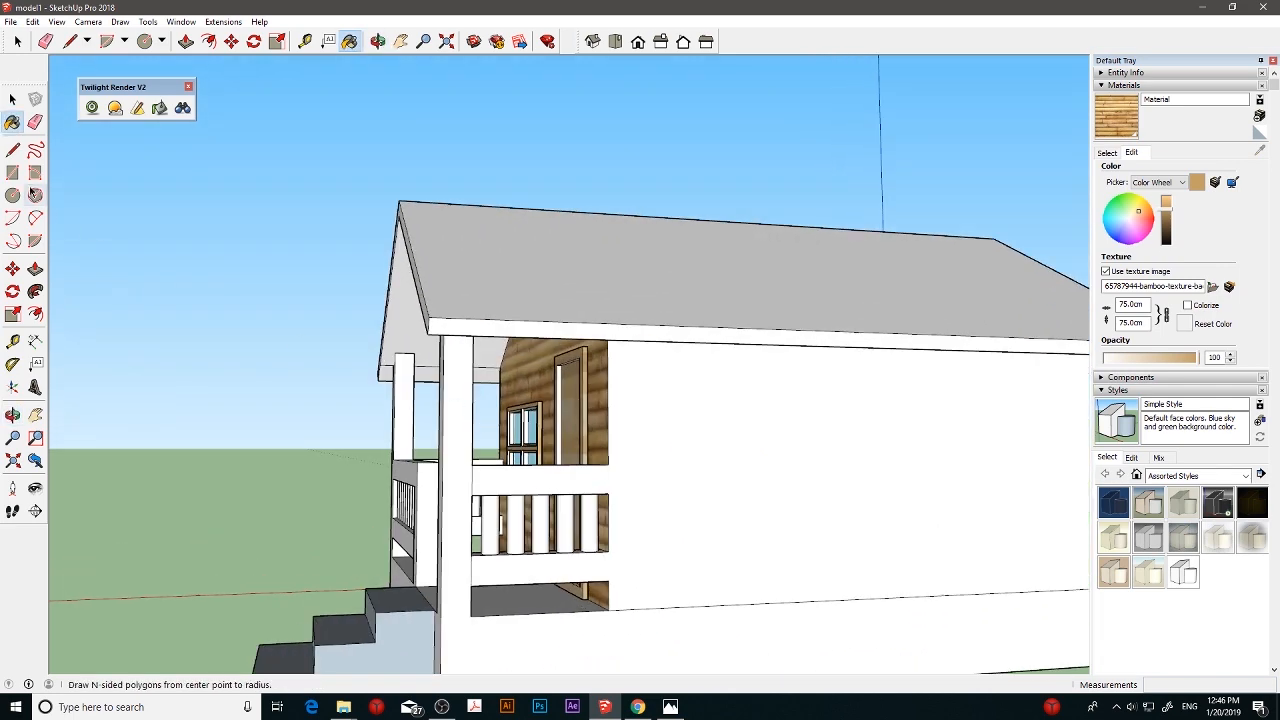
{"action": "key", "text": "l"}
{"action": "left_click", "coordinate": [612, 466]}
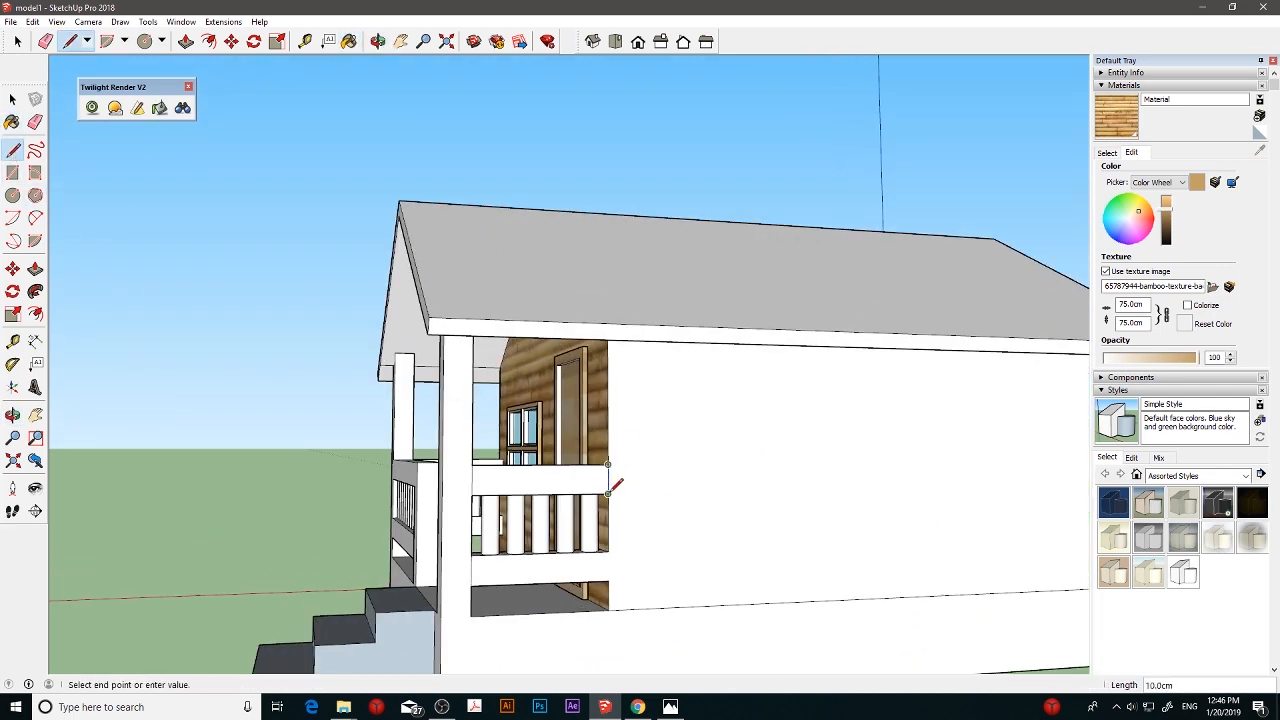
{"action": "left_click", "coordinate": [607, 494]}
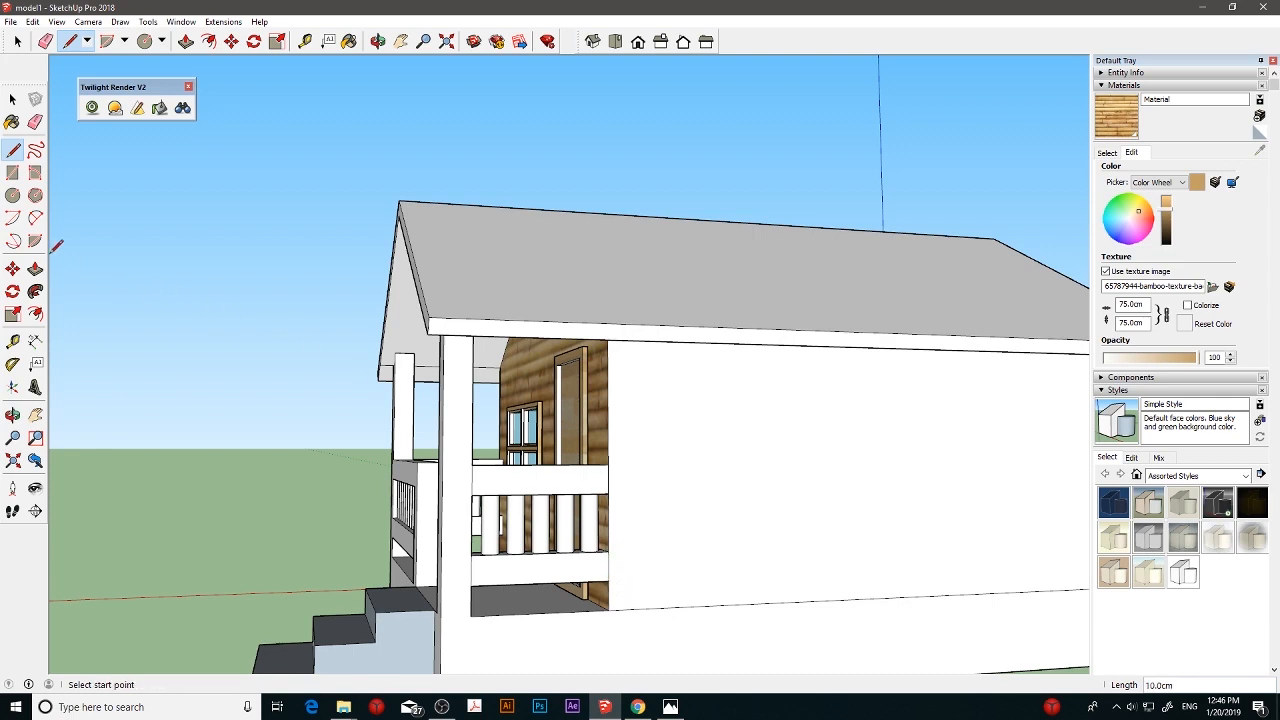
- Paint the opposite side wall and the remaining outer wall with the bamboo material
{"action": "left_click", "coordinate": [12, 121]}
{"action": "left_click", "coordinate": [680, 432]}
{"action": "mouse_move", "coordinate": [834, 486]}
{"action": "middle_mouse_down"}
{"action": "mouse_move", "coordinate": [857, 545]}
{"action": "mouse_move", "coordinate": [591, 517]}
{"action": "mouse_move", "coordinate": [500, 528]}
{"action": "middle_mouse_up"}
{"action": "scroll", "coordinate": [591, 520], "scroll_direction": "down", "scroll_amount": 5}
{"action": "left_click", "coordinate": [660, 500]}
{"action": "mouse_move", "coordinate": [608, 517]}
{"action": "middle_mouse_down"}
{"action": "mouse_move", "coordinate": [563, 531]}
{"action": "mouse_move", "coordinate": [437, 514]}
{"action": "mouse_move", "coordinate": [695, 505]}
{"action": "mouse_move", "coordinate": [595, 478]}
{"action": "middle_mouse_up"}
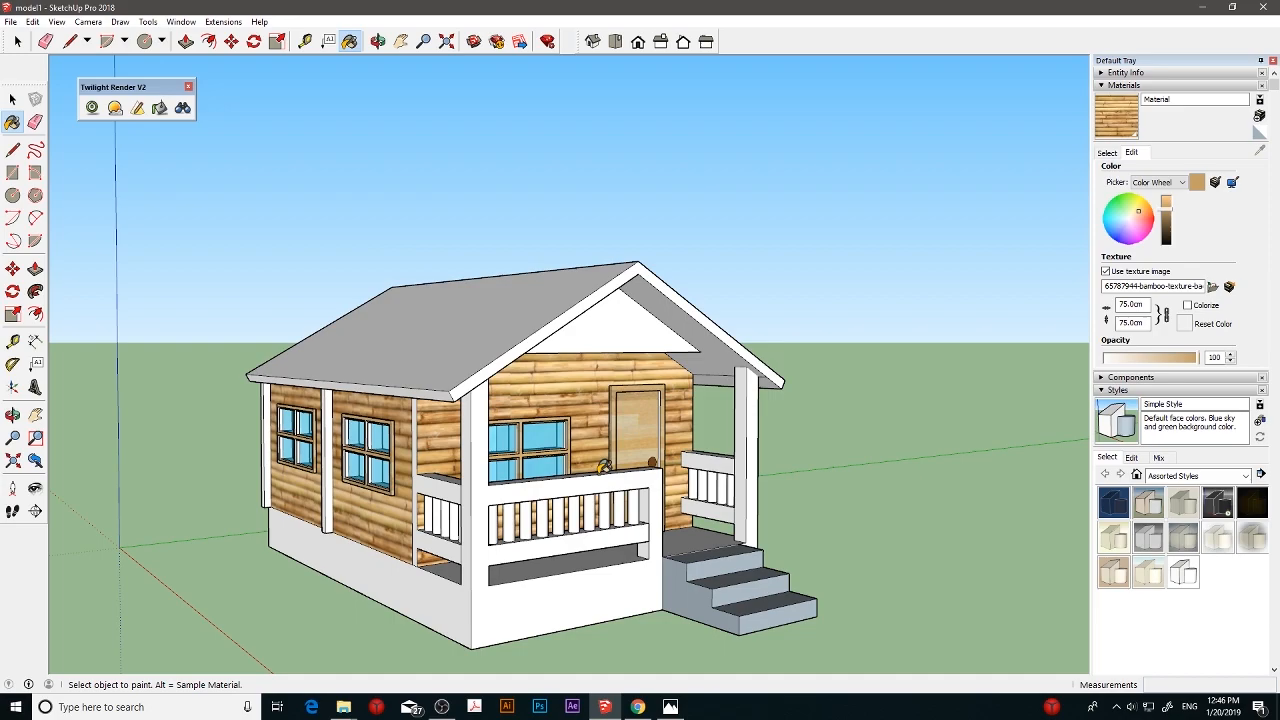
{"action": "mouse_move", "coordinate": [619, 428]}
{"action": "middle_mouse_down"}
{"action": "mouse_move", "coordinate": [422, 440]}
{"action": "mouse_move", "coordinate": [600, 451]}
{"action": "mouse_move", "coordinate": [209, 466]}
{"action": "mouse_move", "coordinate": [524, 494]}
{"action": "mouse_move", "coordinate": [527, 519]}
{"action": "middle_mouse_up"}
{"action": "middle_click_drag", "start_coordinate": [729, 333], "coordinate": [747, 337]}
- Switch to Chrome and view the green tin texture image results, closing the downloads bar
{"action": "left_click", "coordinate": [1107, 153]}
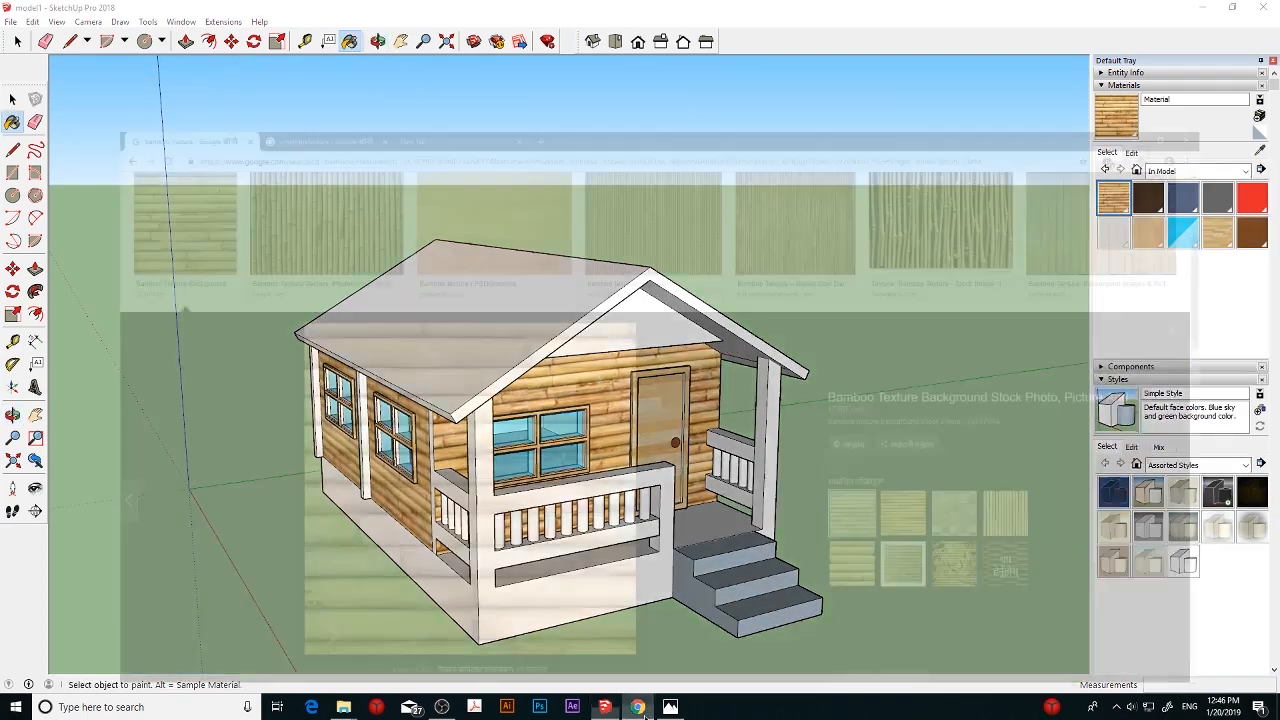
{"action": "left_click", "coordinate": [637, 706]}
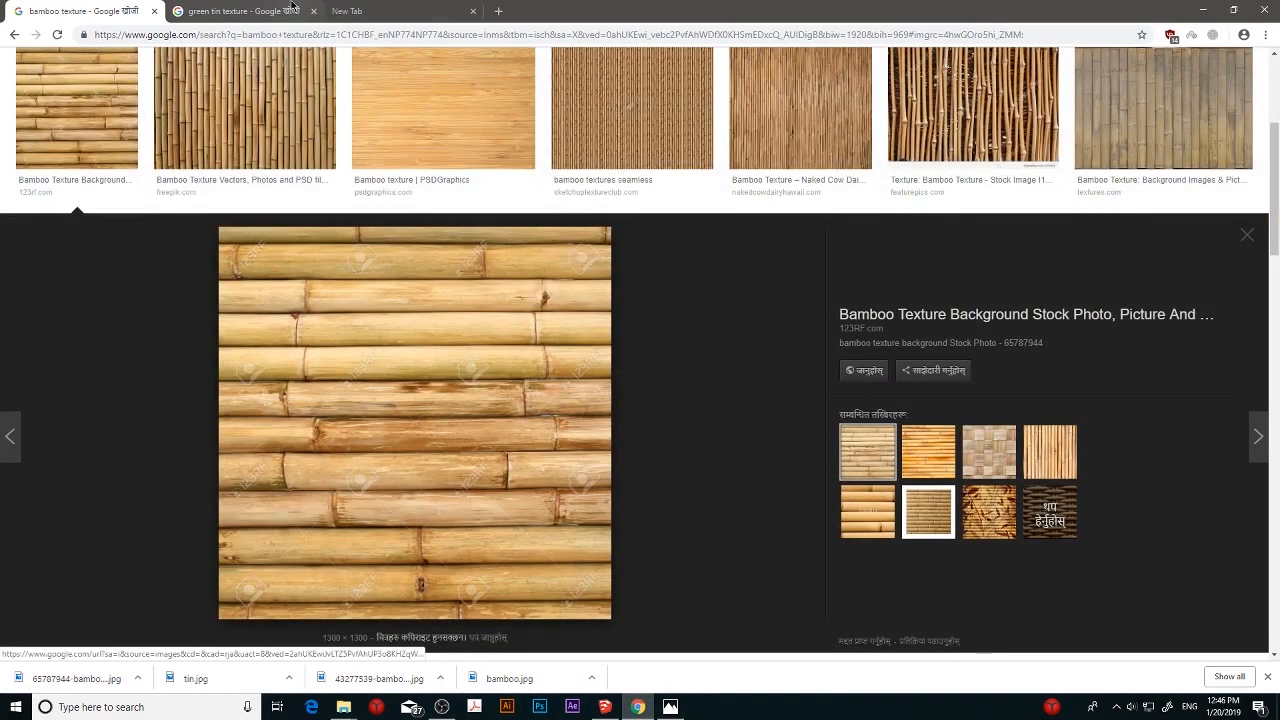
{"action": "left_click", "coordinate": [245, 11]}
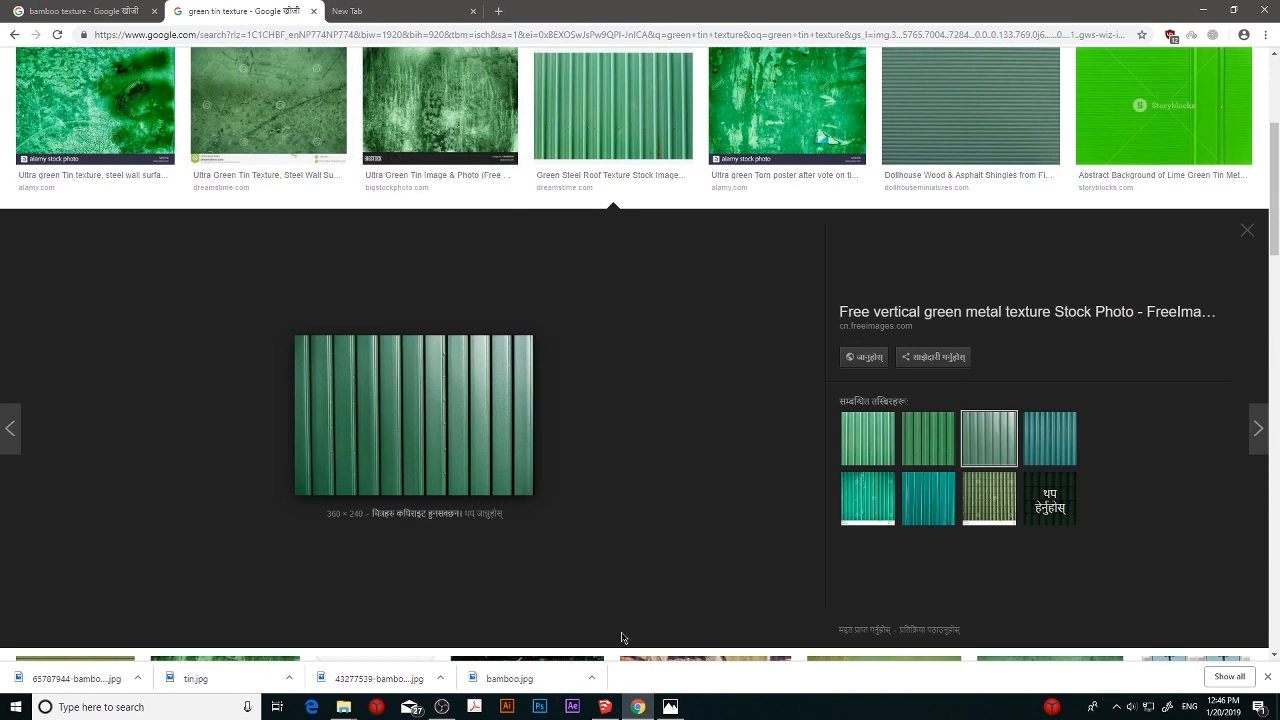
{"action": "left_click", "coordinate": [1267, 679]}
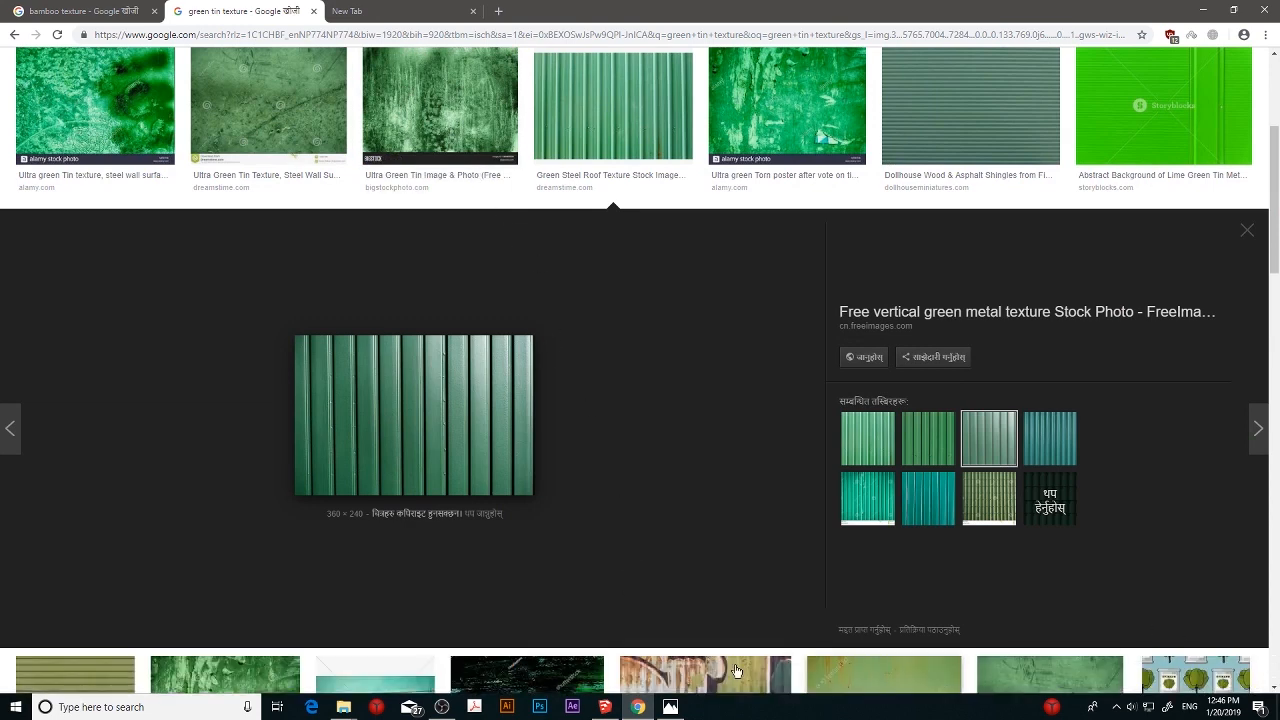
{"action": "left_click", "coordinate": [441, 706]}
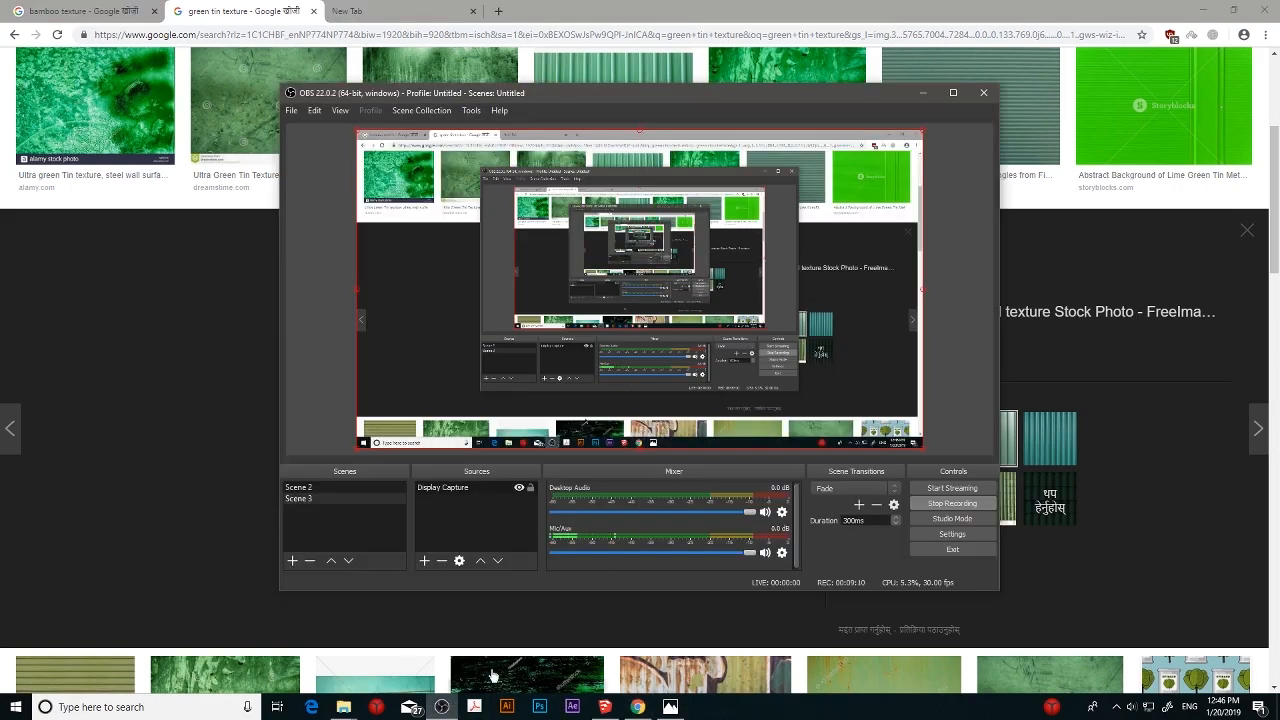
{"action": "left_click", "coordinate": [441, 706]}
- Switch back to SketchUp and create a new material that uses tin.jpg from the Desktop as its texture image
{"action": "left_click", "coordinate": [604, 706]}
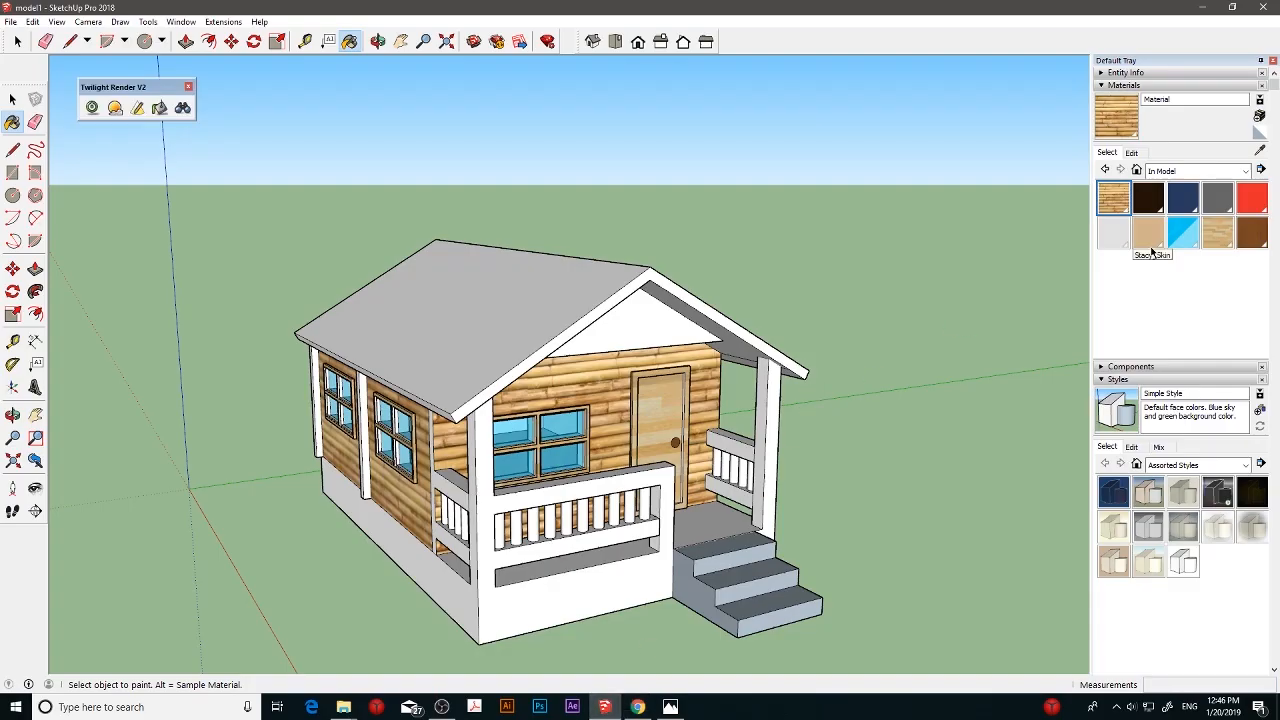
{"action": "left_click", "coordinate": [1261, 117]}
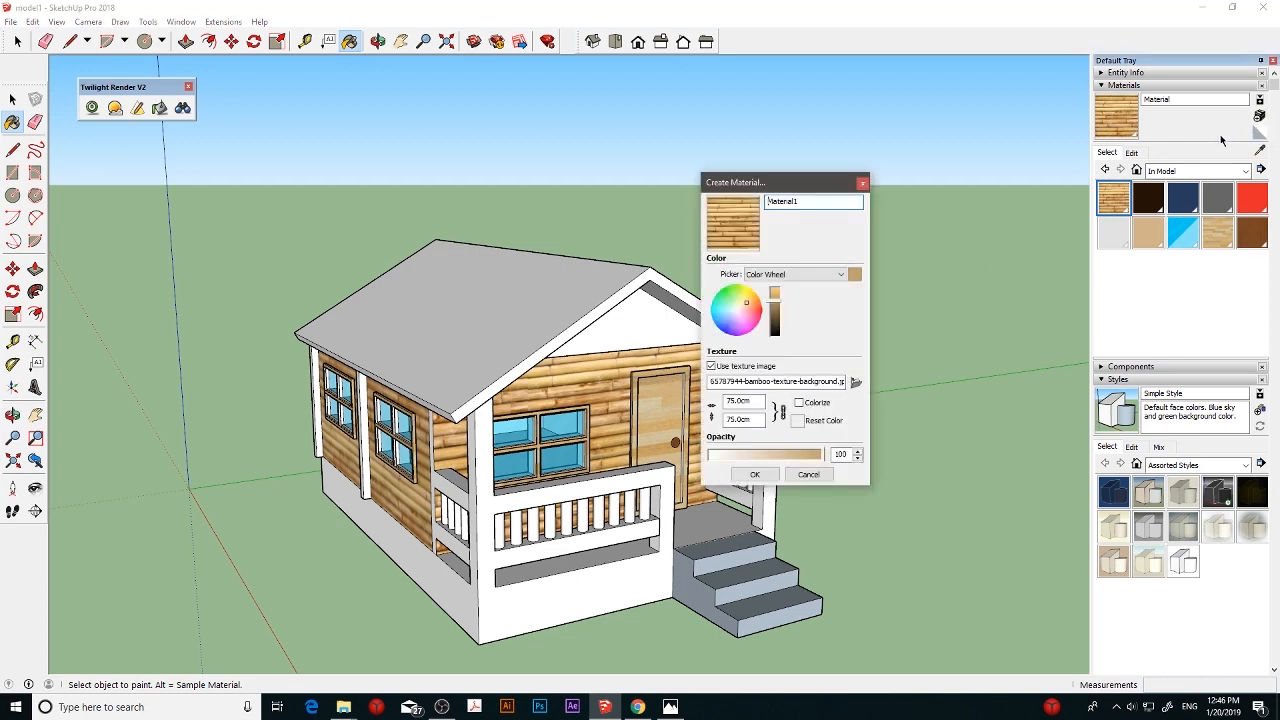
{"action": "left_click", "coordinate": [855, 386]}
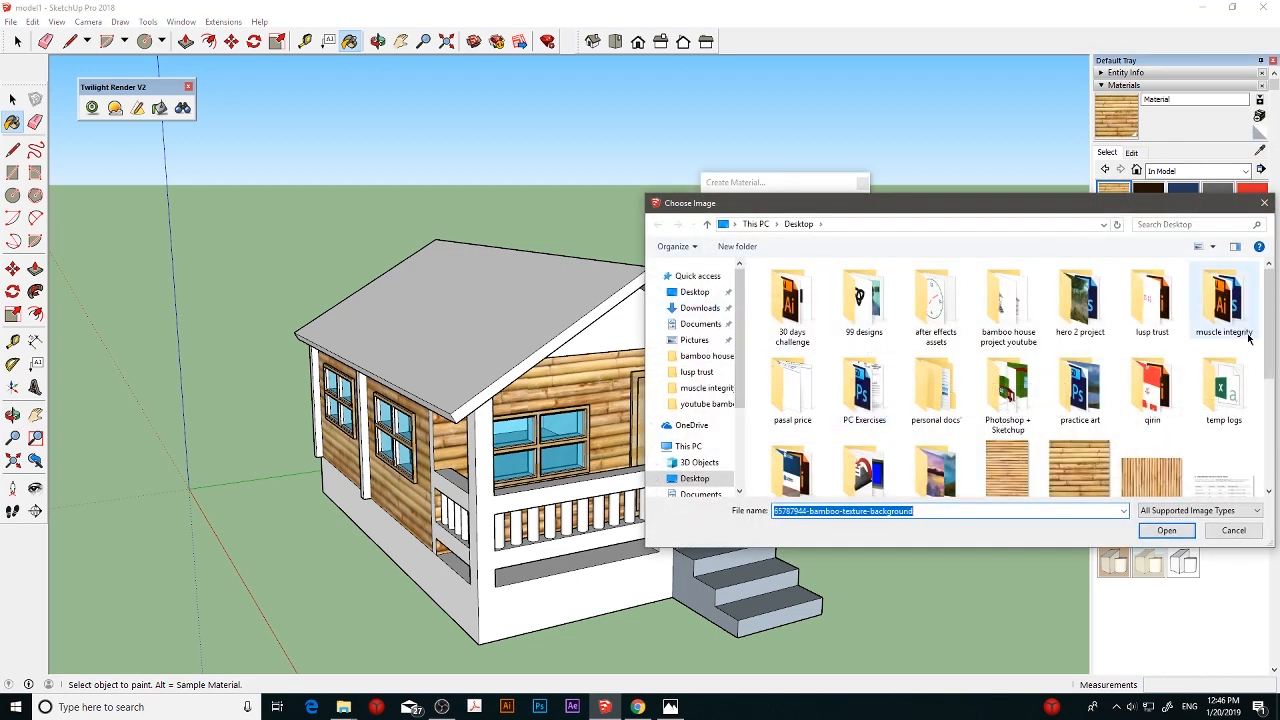
{"action": "scroll", "coordinate": [1050, 420], "scroll_direction": "down", "scroll_amount": 5}
{"action": "left_click", "coordinate": [936, 448]}
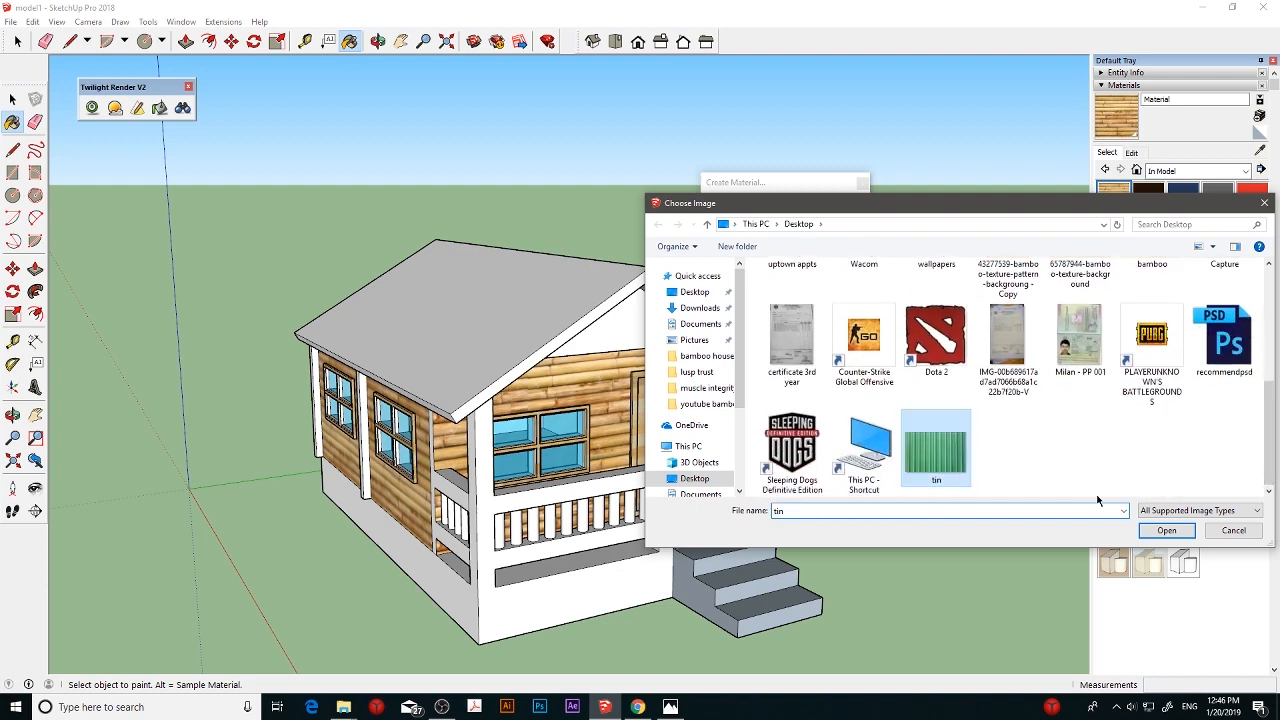
{"action": "left_click", "coordinate": [1166, 530]}
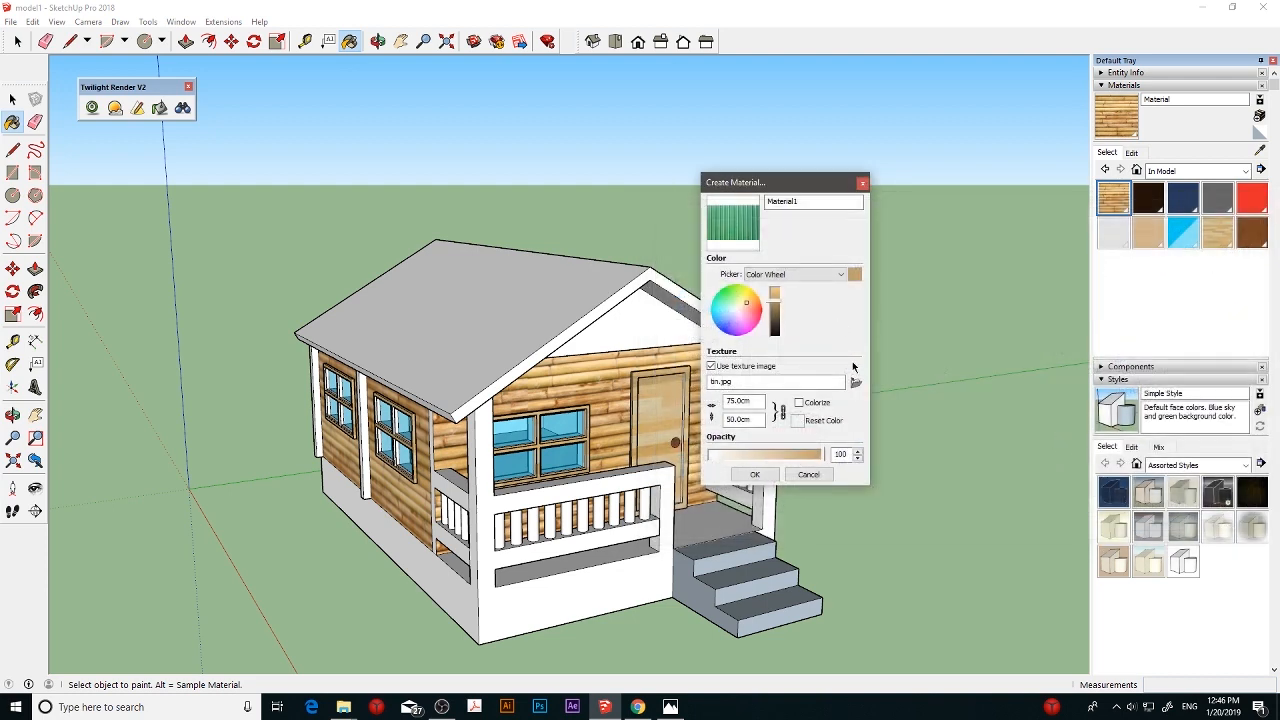
{"action": "left_click", "coordinate": [756, 475]}
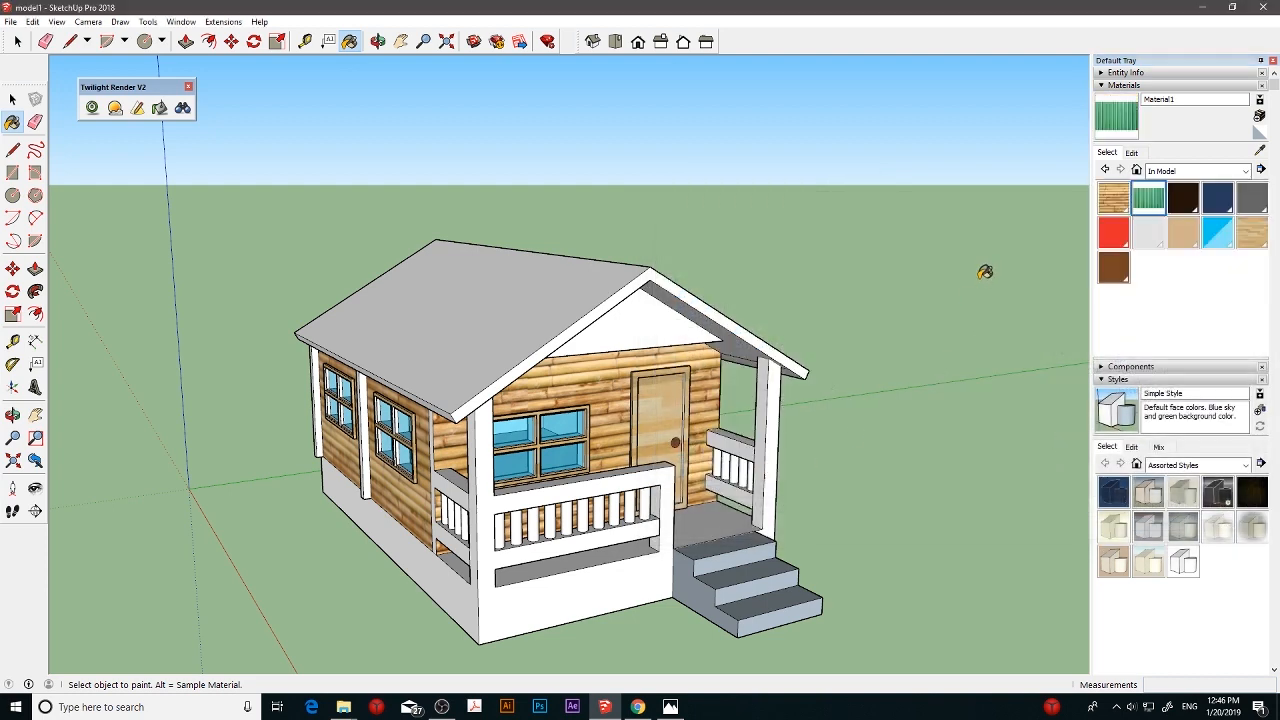
- Paint the roof slope above the windowed side wall with green tin and set its texture width to 150 cm, finally 125 cm
{"action": "left_click", "coordinate": [430, 305]}
{"action": "left_click", "coordinate": [1131, 153]}
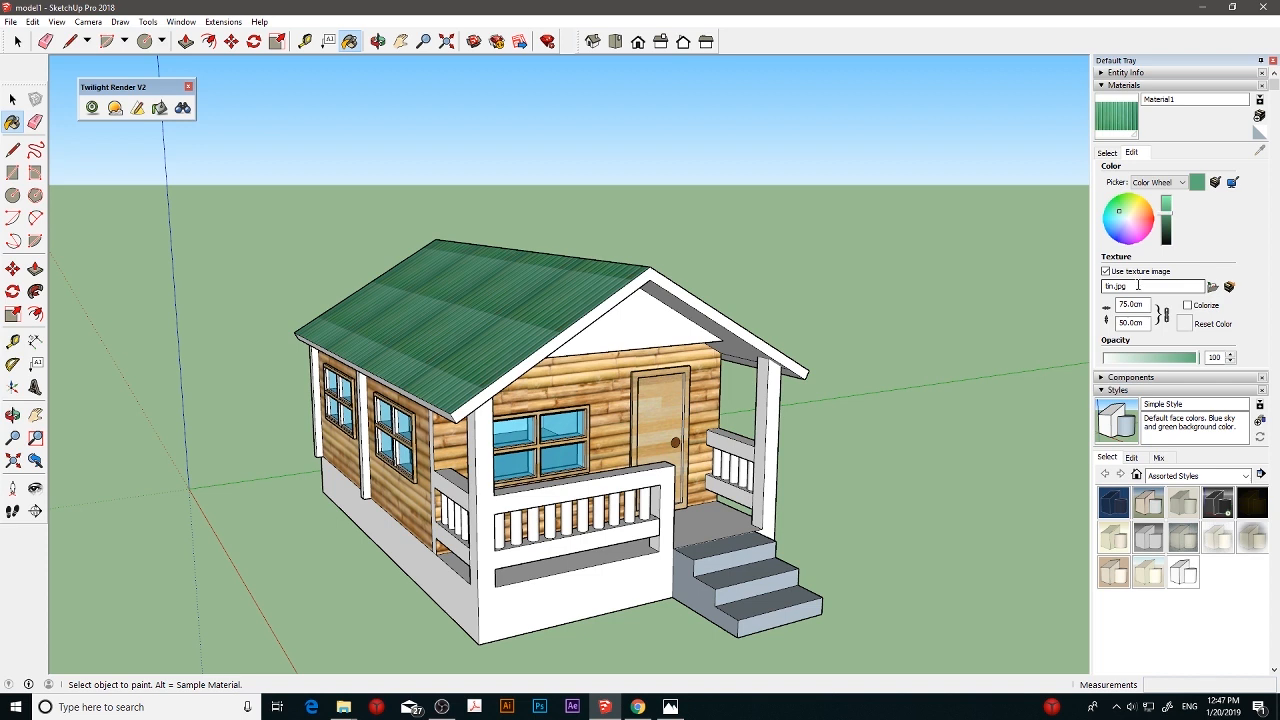
{"action": "double_click", "coordinate": [1130, 305]}
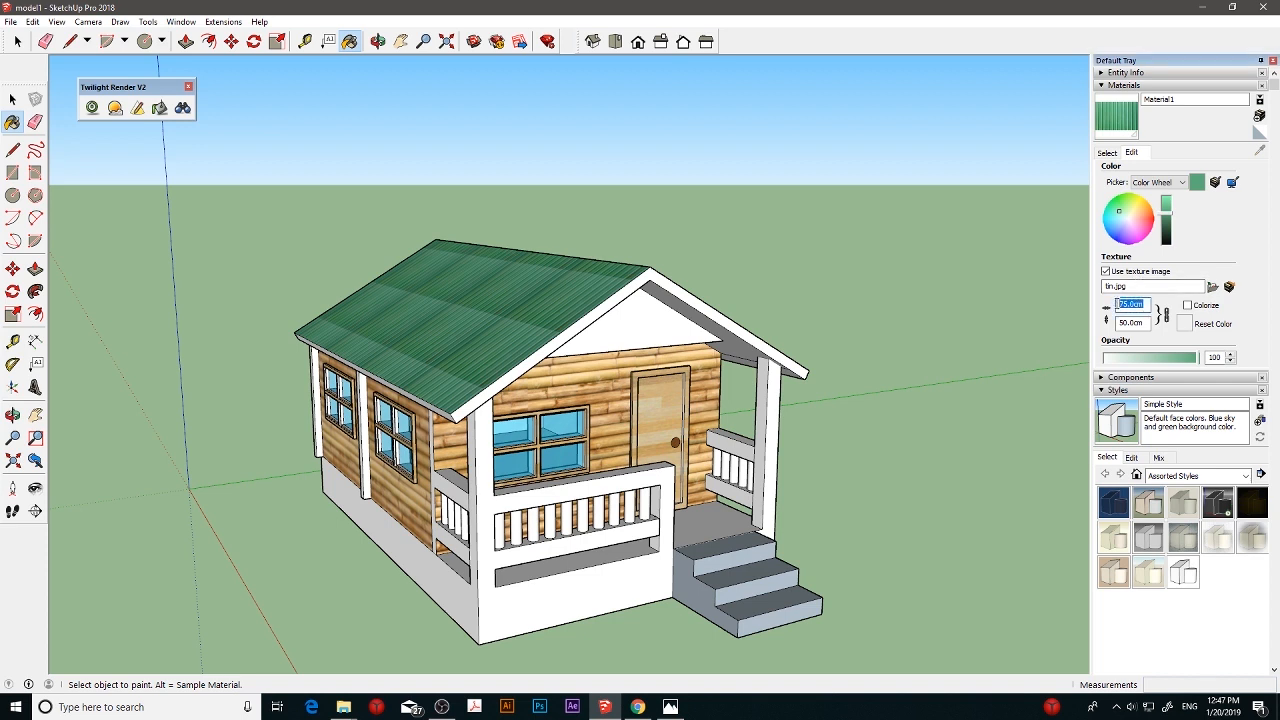
{"action": "type", "text": "150"}
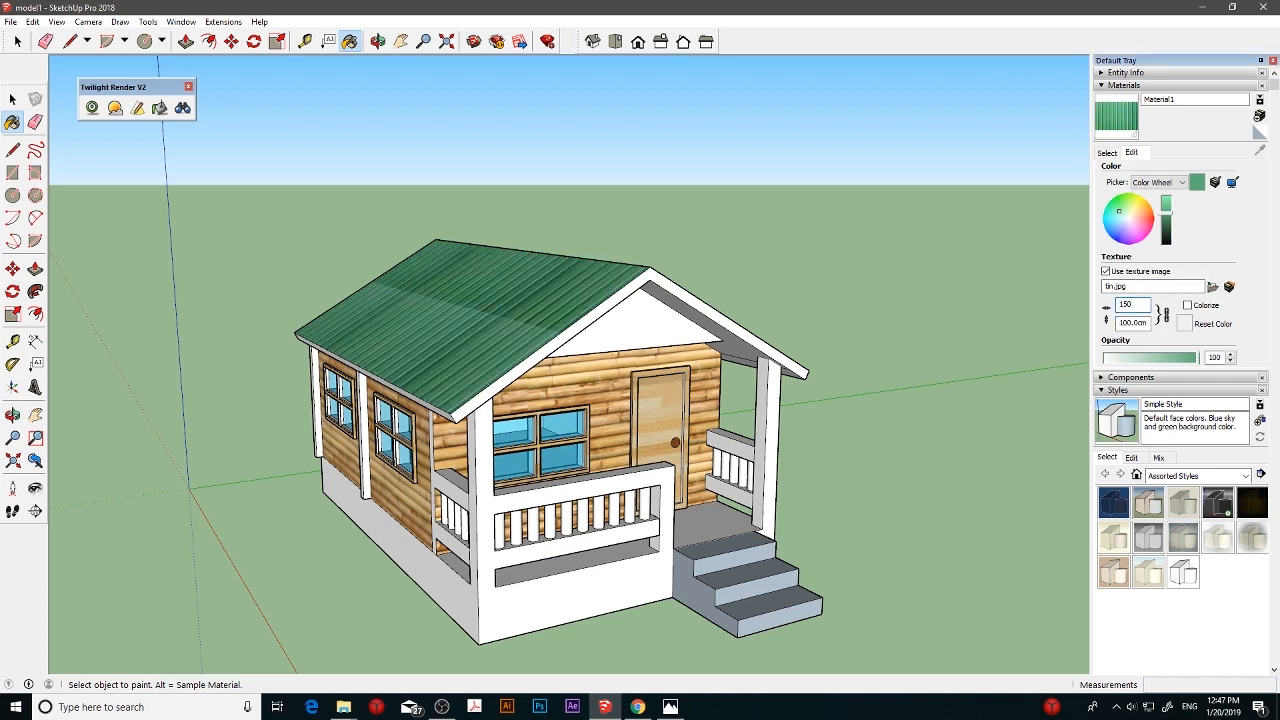
{"action": "middle_click_drag", "start_coordinate": [526, 291], "coordinate": [732, 356]}
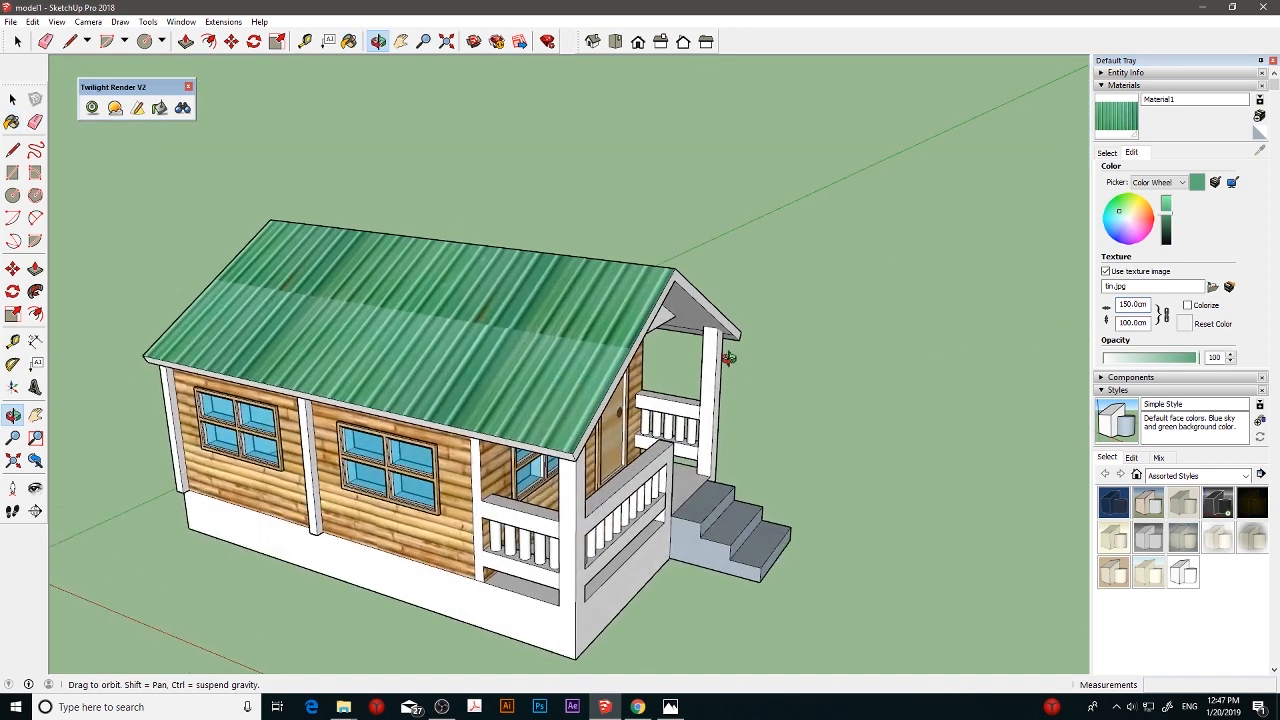
{"action": "double_click", "coordinate": [1124, 304]}
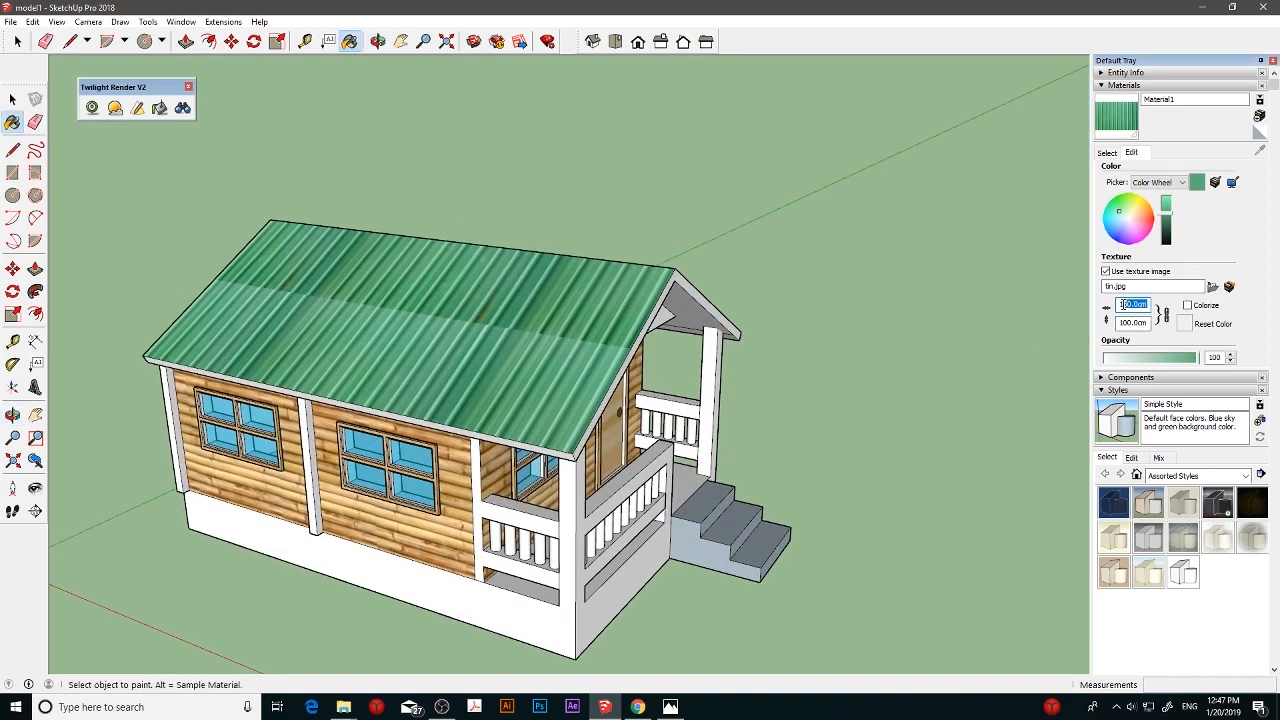
{"action": "type", "text": "125"}
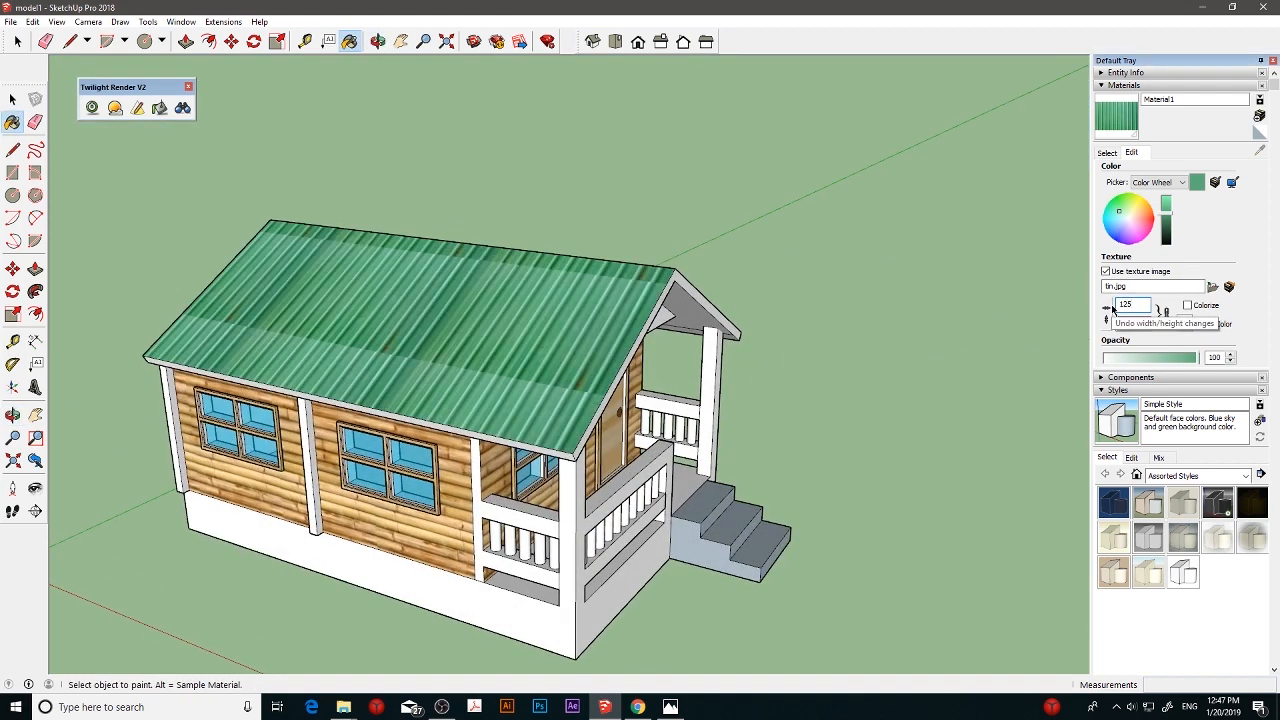
- Paint the other roof slope, the front roof edges and the underside of the roof by the steps with green tin
{"action": "middle_click_drag", "start_coordinate": [815, 284], "coordinate": [711, 289]}
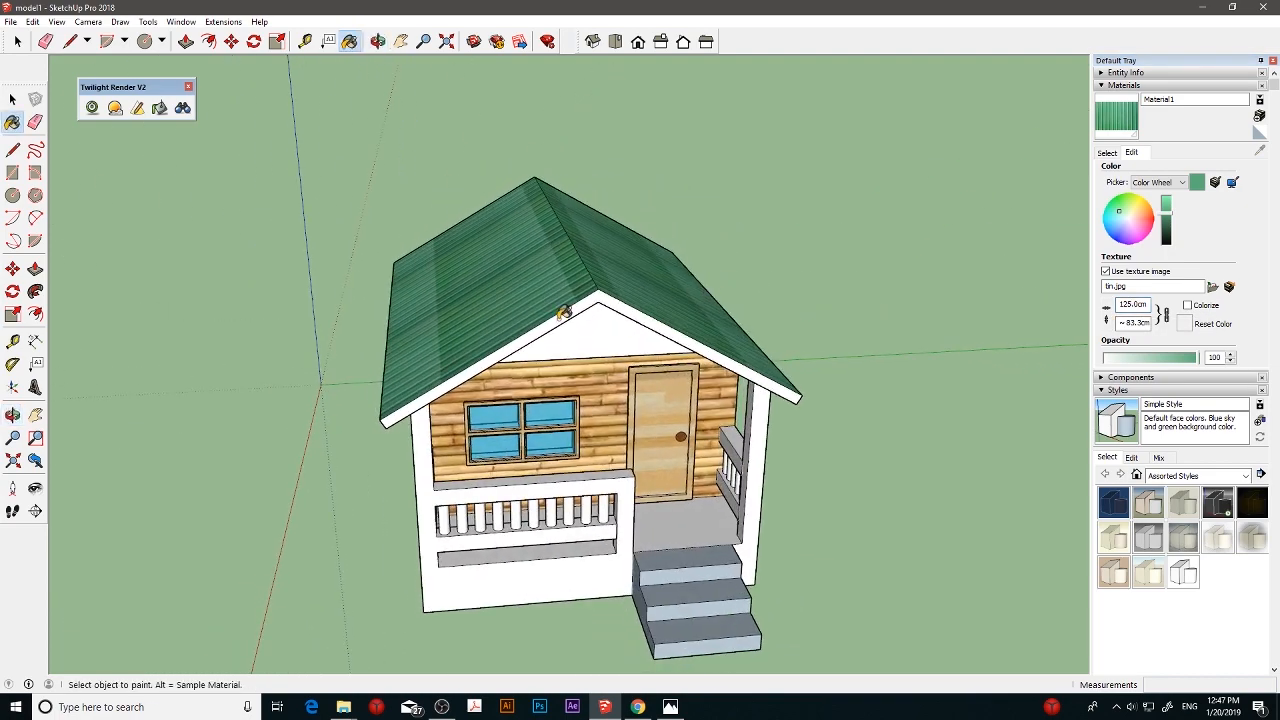
{"action": "mouse_move", "coordinate": [629, 335]}
{"action": "middle_mouse_down"}
{"action": "mouse_move", "coordinate": [705, 201]}
{"action": "mouse_move", "coordinate": [712, 145]}
{"action": "middle_mouse_up"}
{"action": "middle_click_drag", "start_coordinate": [620, 283], "coordinate": [662, 258]}
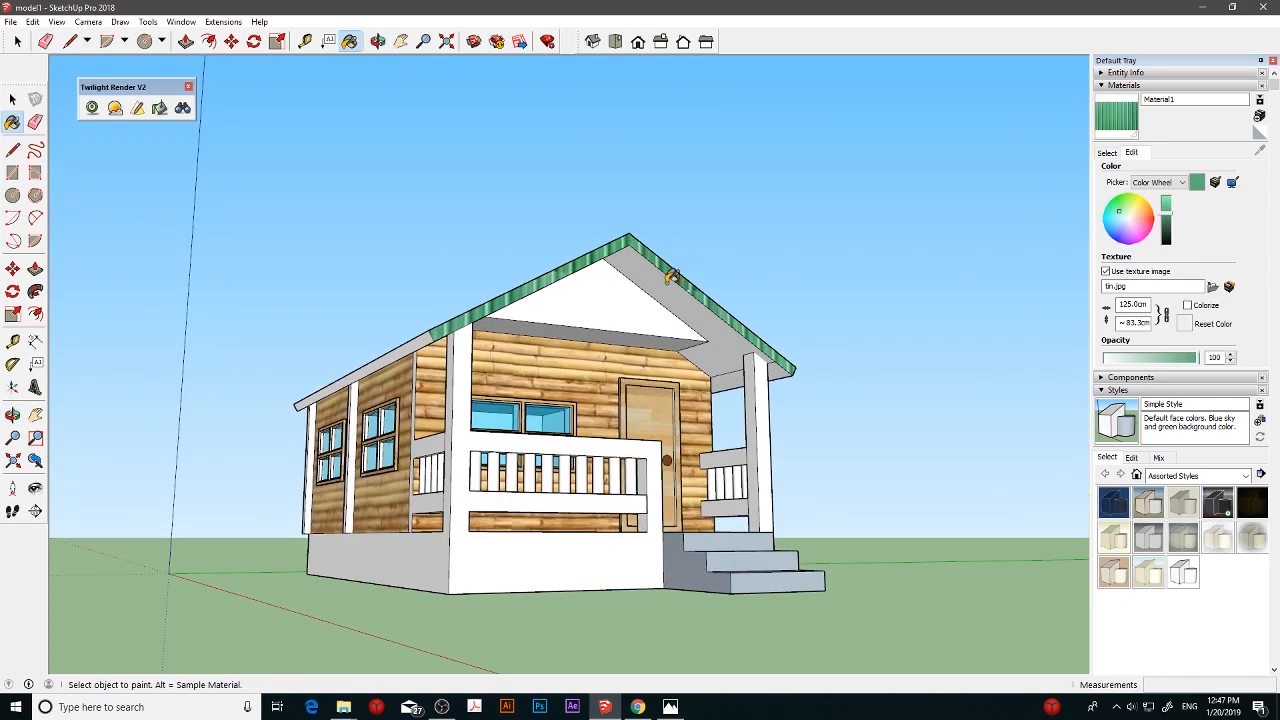
{"action": "left_click", "coordinate": [661, 289]}
{"action": "middle_click_drag", "start_coordinate": [574, 316], "coordinate": [665, 312]}
{"action": "middle_click_drag", "start_coordinate": [520, 302], "coordinate": [502, 205]}
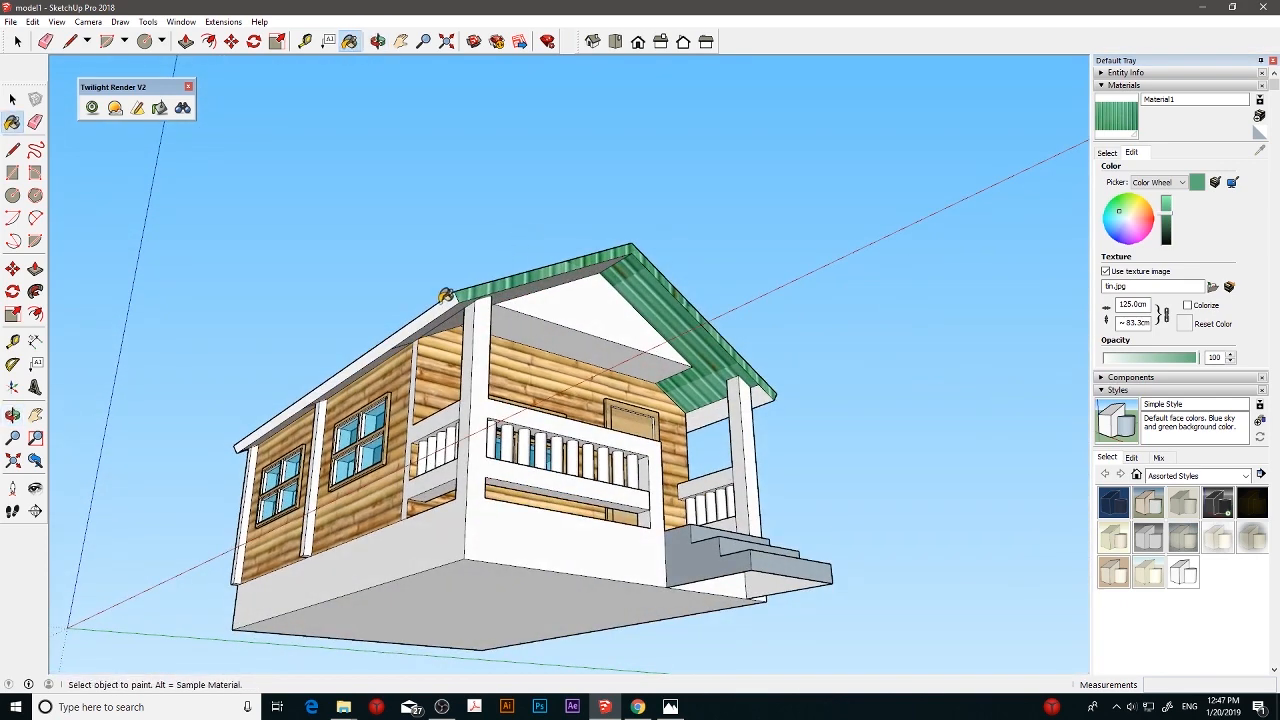
- Paint the eave edges along both sides and the remaining roof underside with the green tin material
{"action": "left_click", "coordinate": [442, 305]}
{"action": "left_click", "coordinate": [452, 320]}
{"action": "left_click", "coordinate": [443, 317]}
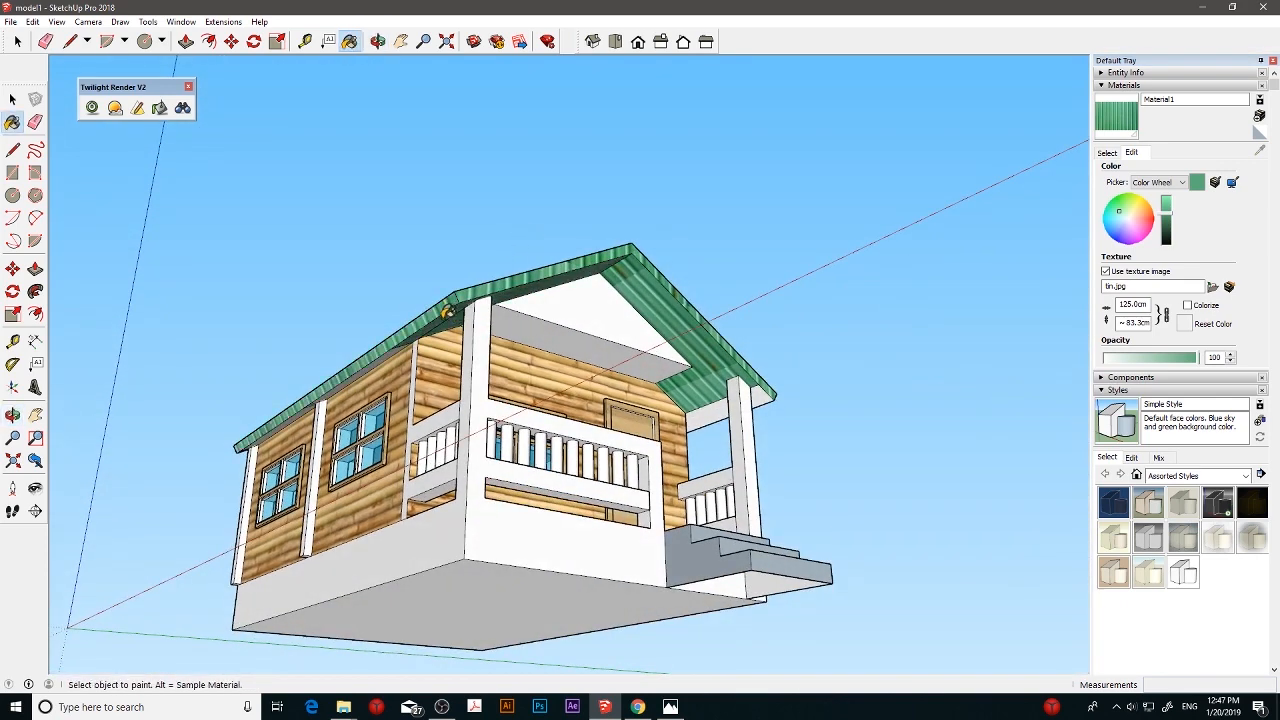
{"action": "left_click", "coordinate": [400, 345]}
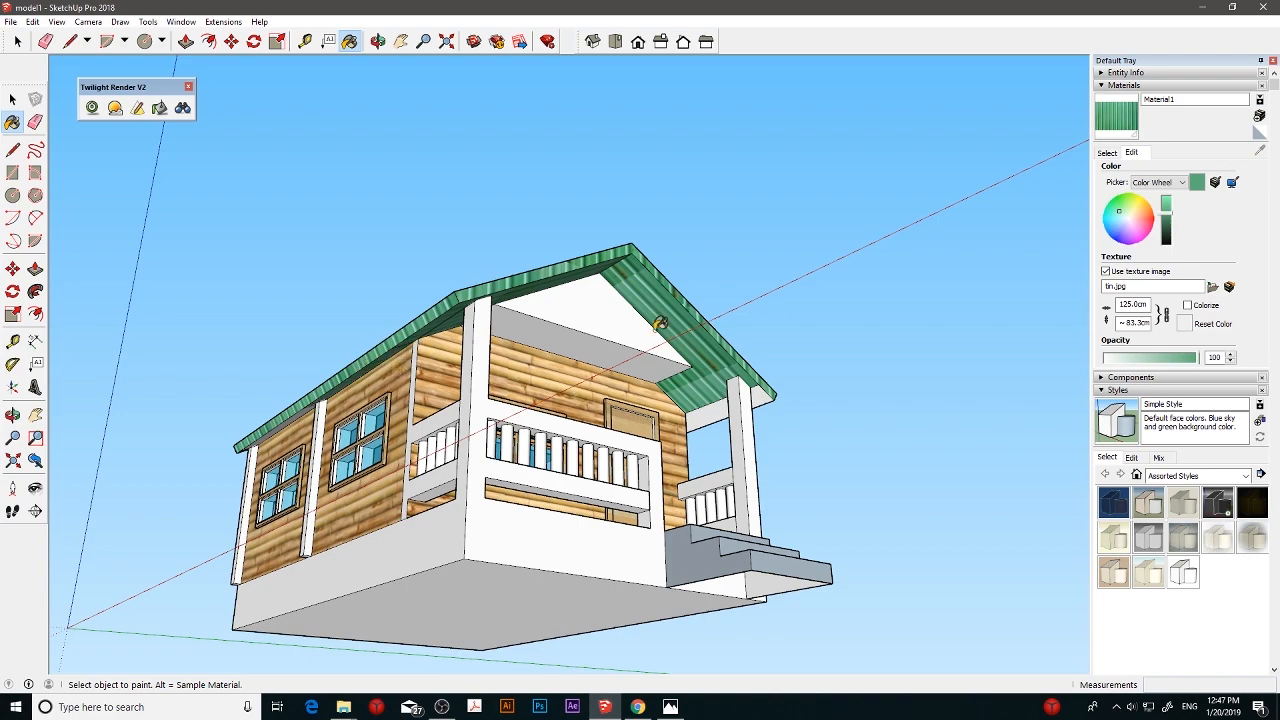
{"action": "mouse_move", "coordinate": [660, 323]}
{"action": "middle_mouse_down"}
{"action": "mouse_move", "coordinate": [737, 385]}
{"action": "mouse_move", "coordinate": [662, 342]}
{"action": "mouse_move", "coordinate": [629, 389]}
{"action": "mouse_move", "coordinate": [515, 412]}
{"action": "middle_mouse_up"}
{"action": "left_click", "coordinate": [775, 374]}
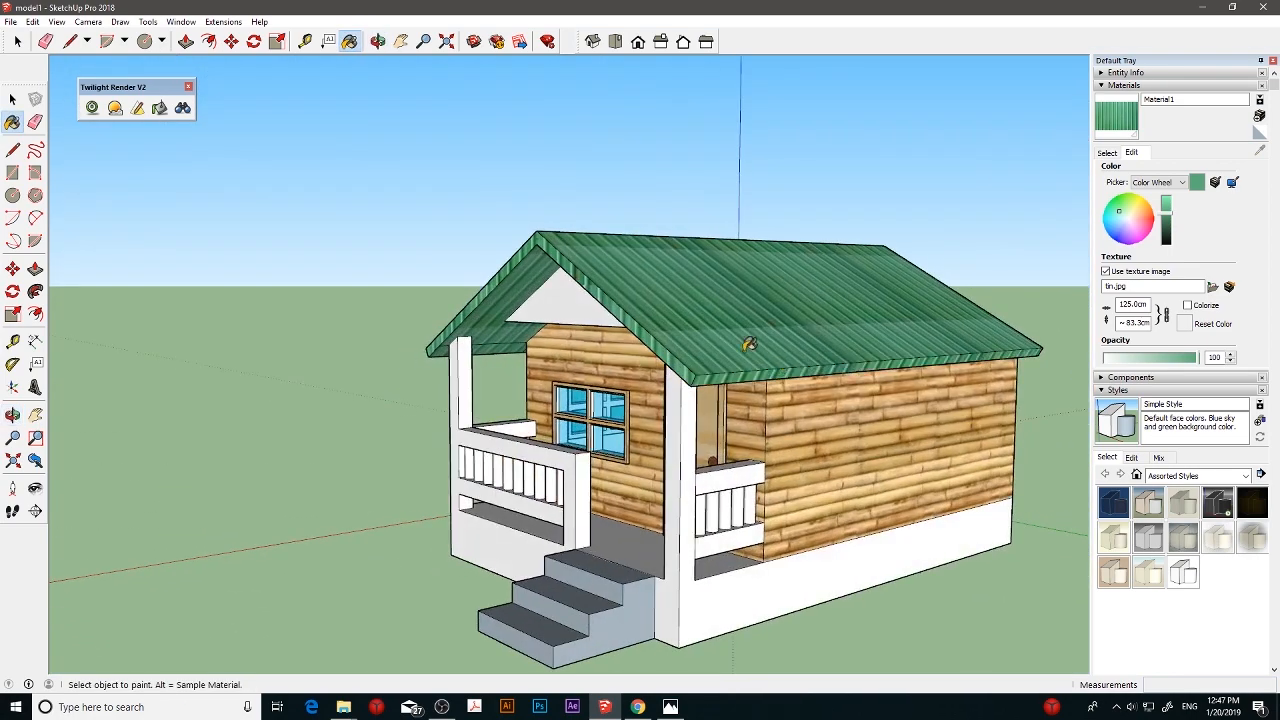
{"action": "mouse_move", "coordinate": [748, 344]}
{"action": "middle_mouse_down"}
{"action": "mouse_move", "coordinate": [491, 297]}
{"action": "mouse_move", "coordinate": [553, 287]}
{"action": "mouse_move", "coordinate": [534, 254]}
{"action": "mouse_move", "coordinate": [629, 289]}
{"action": "mouse_move", "coordinate": [711, 263]}
{"action": "mouse_move", "coordinate": [417, 277]}
{"action": "mouse_move", "coordinate": [445, 294]}
{"action": "mouse_move", "coordinate": [667, 269]}
{"action": "middle_mouse_up"}
{"action": "left_click", "coordinate": [418, 287]}
{"action": "scroll", "coordinate": [591, 268], "scroll_direction": "up", "scroll_amount": 2}
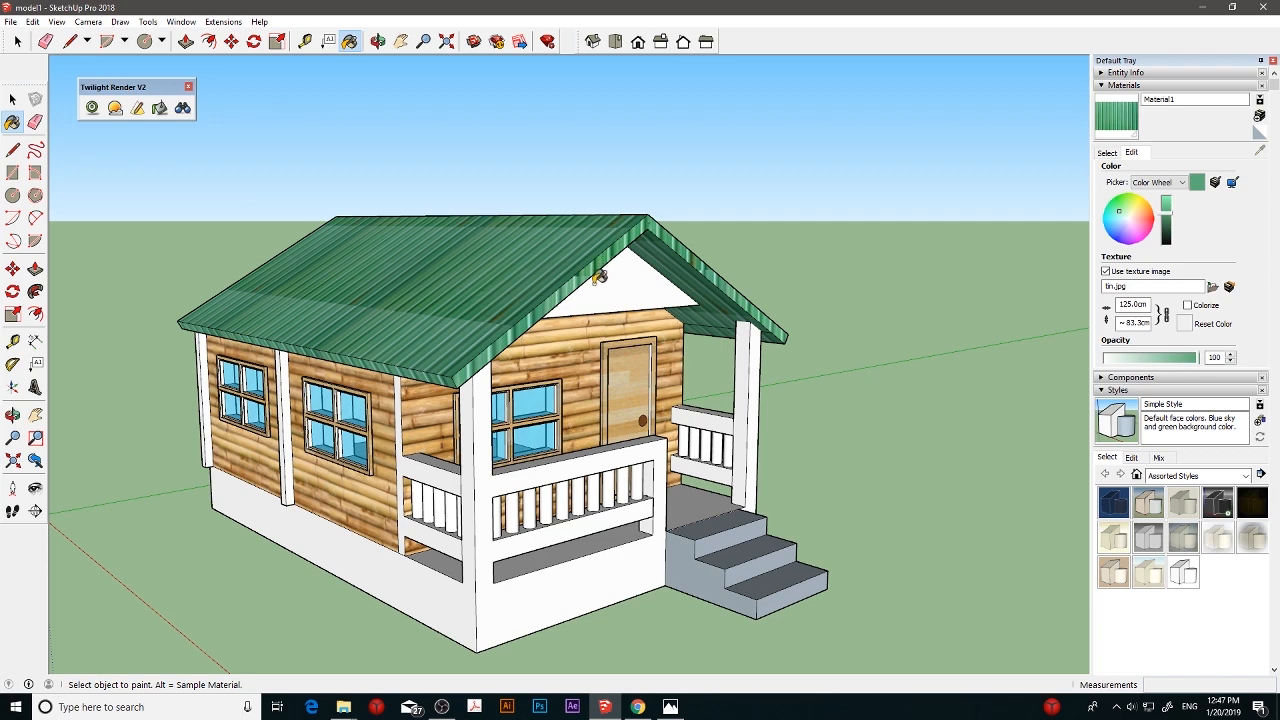
- Paint the front gable, the front corner post and railing frame, and the house base with Wood Floor Light
{"action": "middle_click_drag", "start_coordinate": [662, 344], "coordinate": [809, 325]}
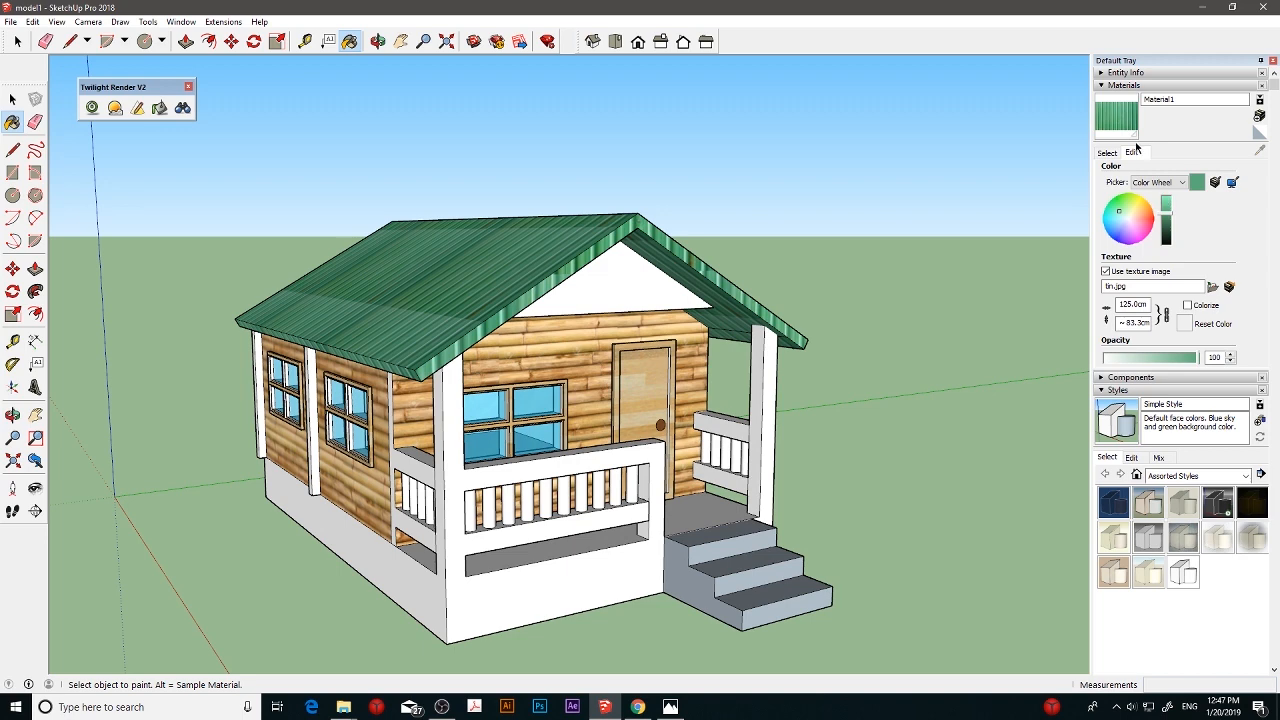
{"action": "left_click", "coordinate": [1122, 86]}
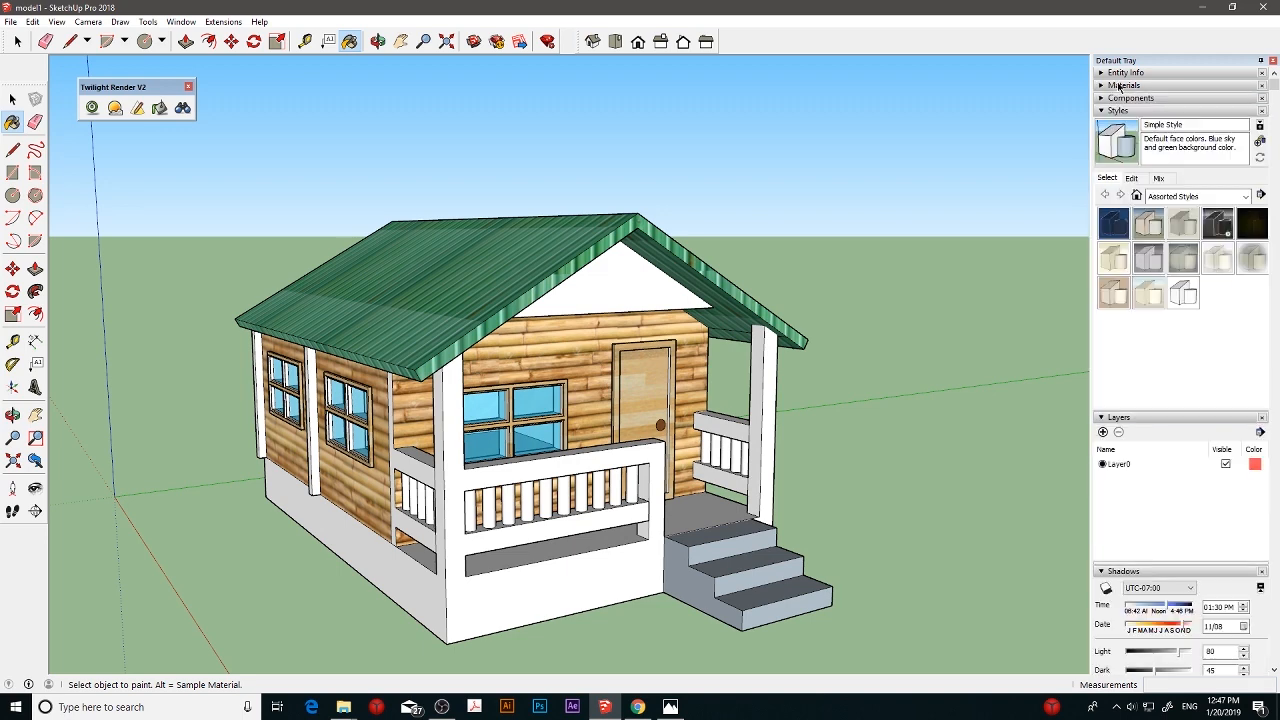
{"action": "left_click", "coordinate": [1117, 85]}
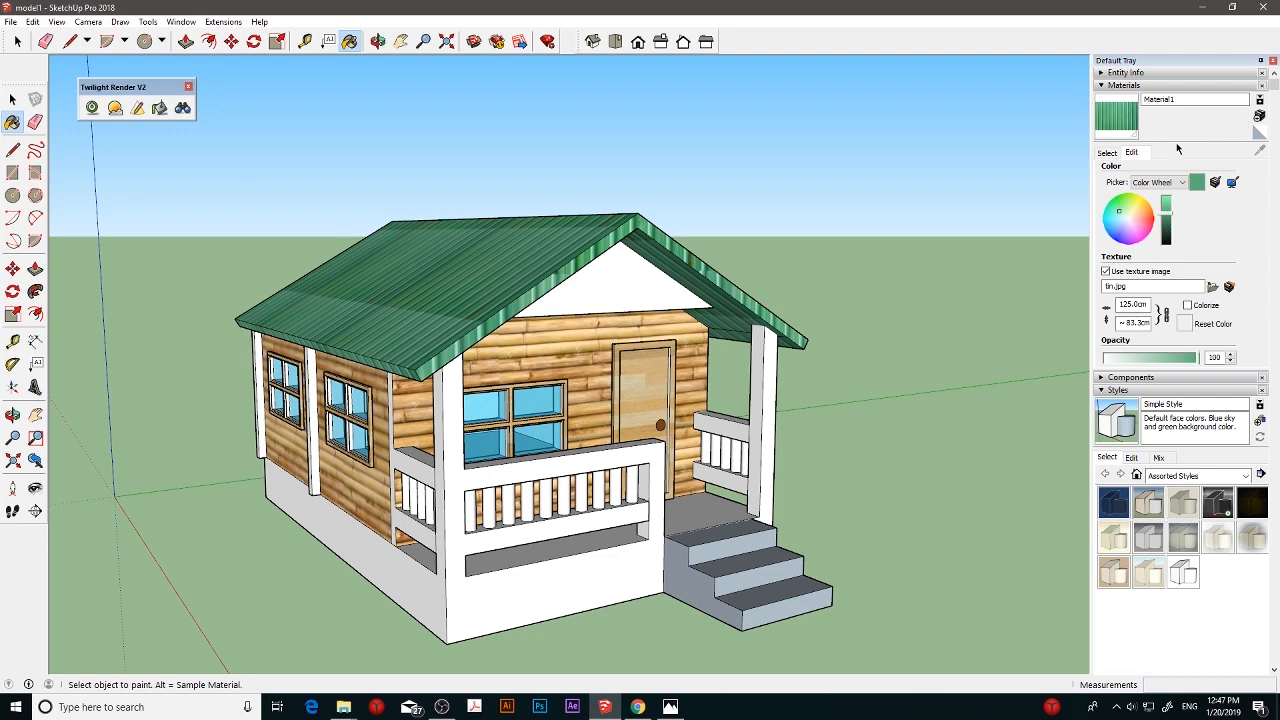
{"action": "left_click", "coordinate": [1112, 153]}
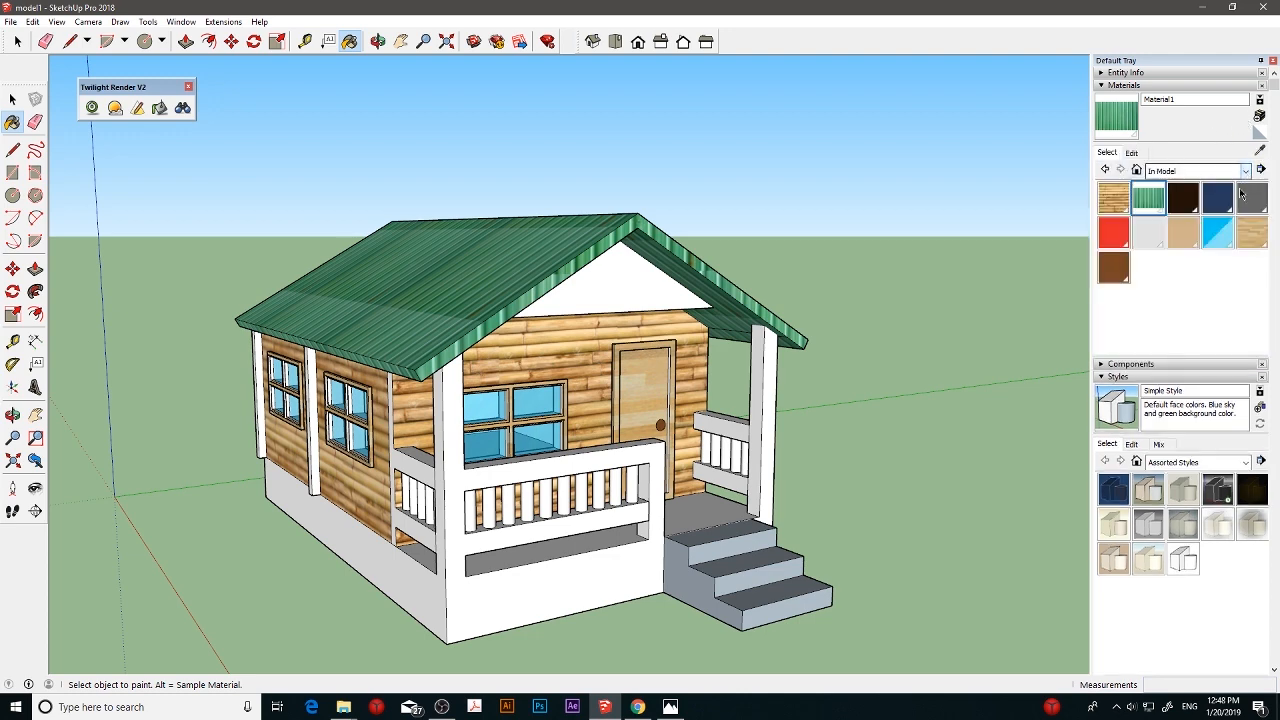
{"action": "left_click", "coordinate": [1246, 232]}
{"action": "left_click", "coordinate": [605, 298]}
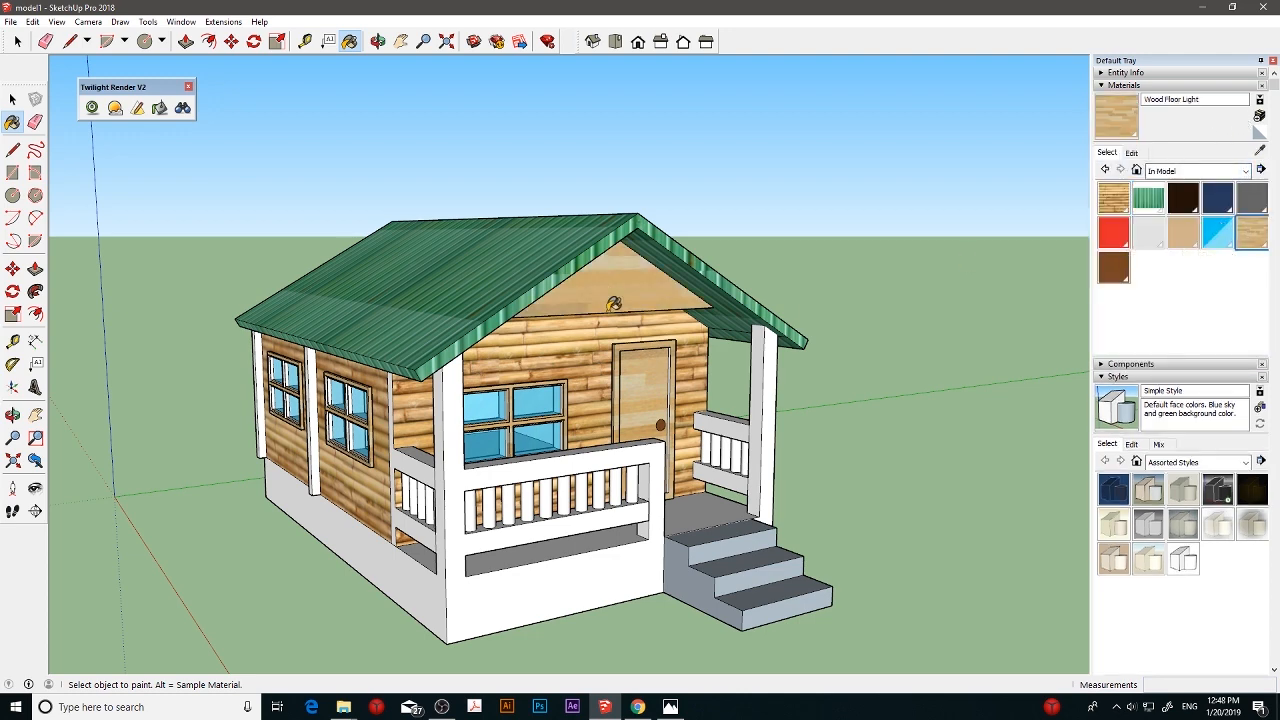
{"action": "middle_click_drag", "start_coordinate": [508, 387], "coordinate": [443, 529]}
{"action": "left_click", "coordinate": [407, 570]}
{"action": "left_click", "coordinate": [557, 587]}
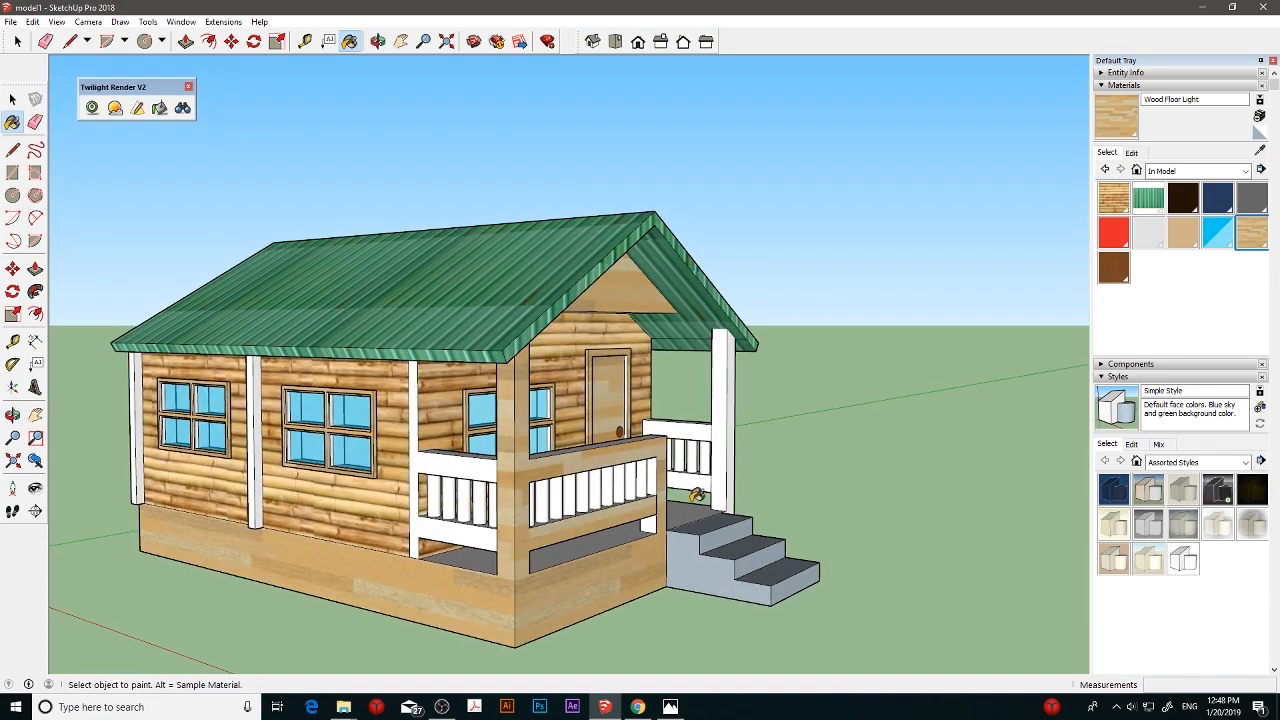
- Paint the porch floor and faces of the entrance steps with Wood Floor Light
{"action": "middle_click_drag", "start_coordinate": [697, 494], "coordinate": [698, 525]}
{"action": "left_click", "coordinate": [698, 525]}
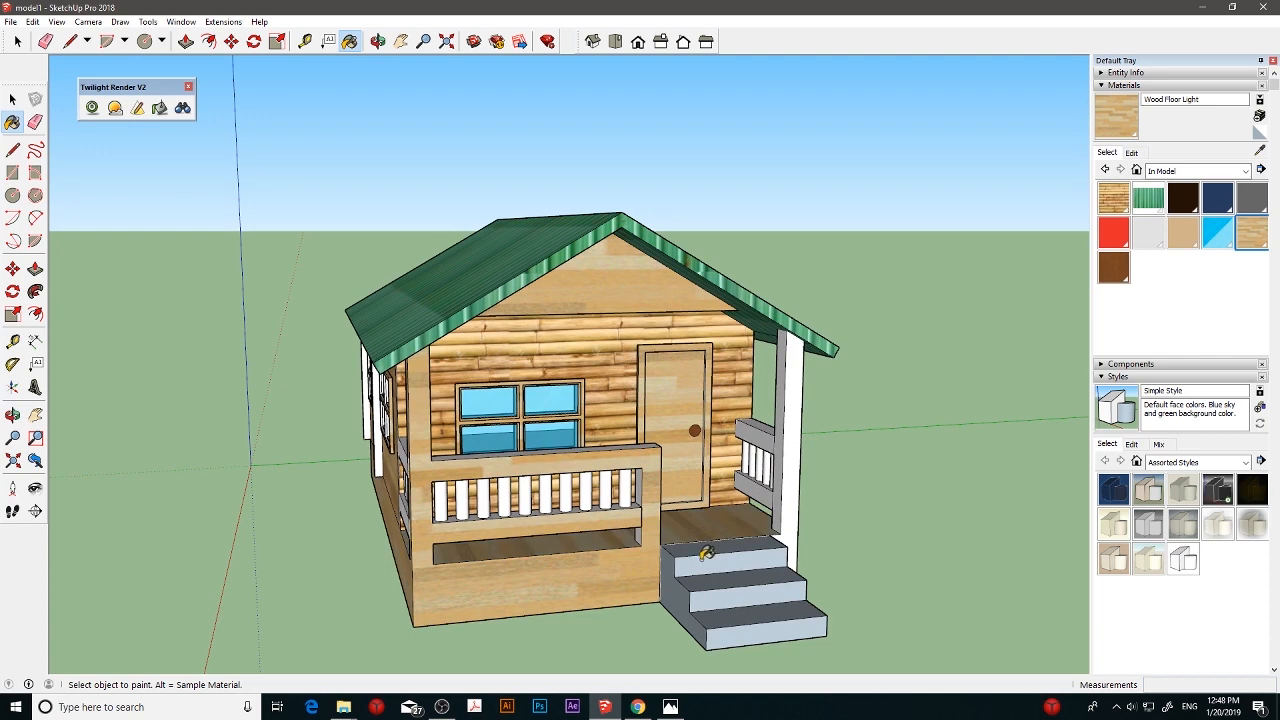
{"action": "left_click", "coordinate": [705, 552]}
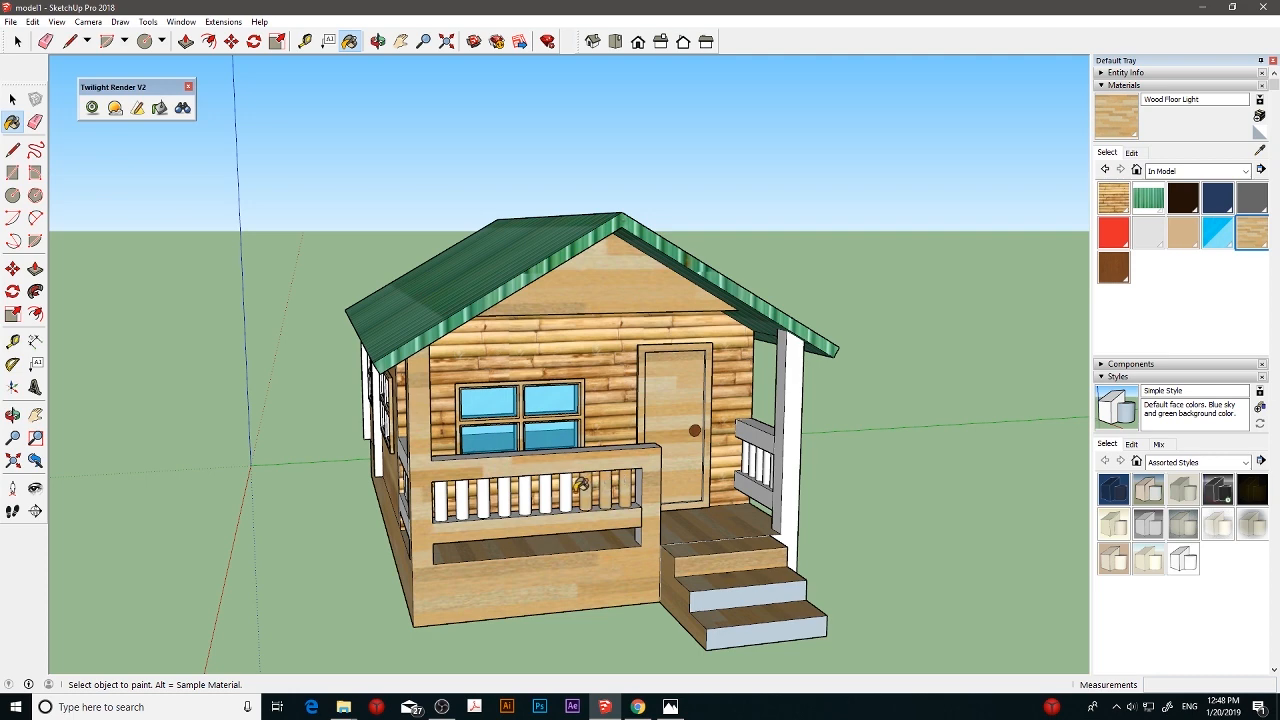
- Paint the remaining front railing balusters with Wood Floor Light, undoing a stray fill on the bamboo front wall
{"action": "left_click", "coordinate": [505, 490], "text": "ctrl"}
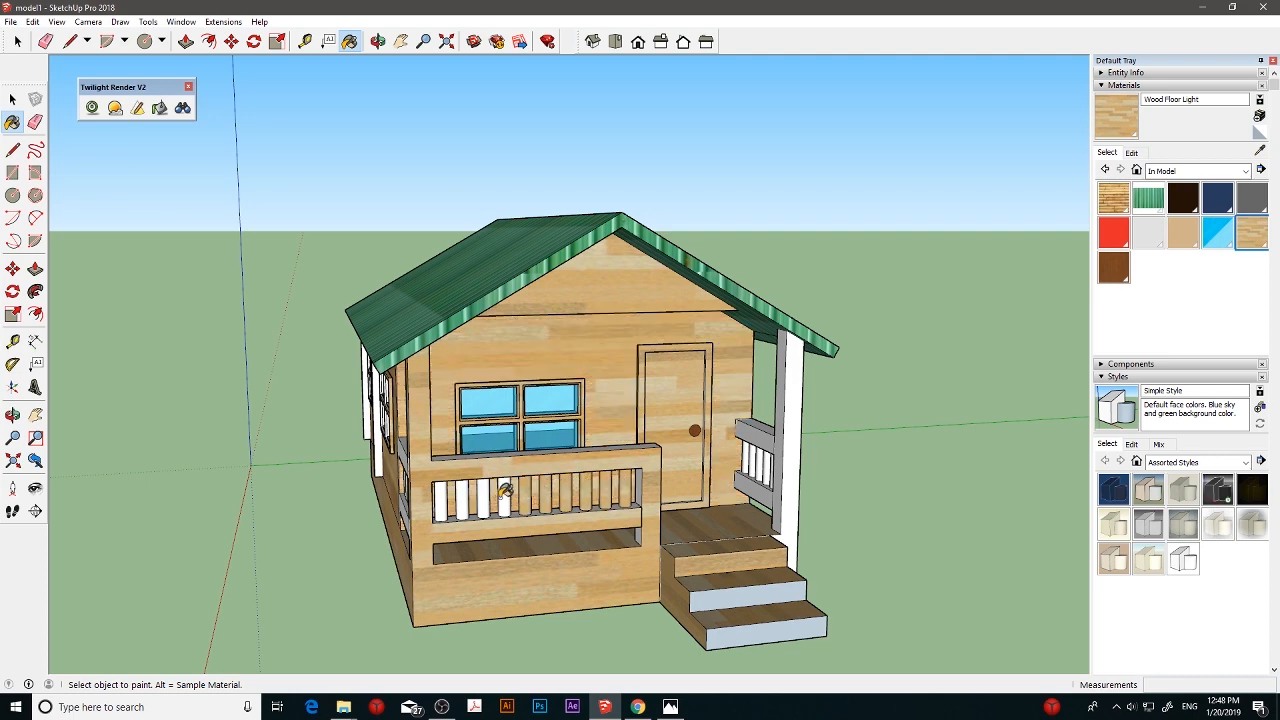
{"action": "key", "text": "ctrl+z"}
{"action": "left_click", "coordinate": [503, 492]}
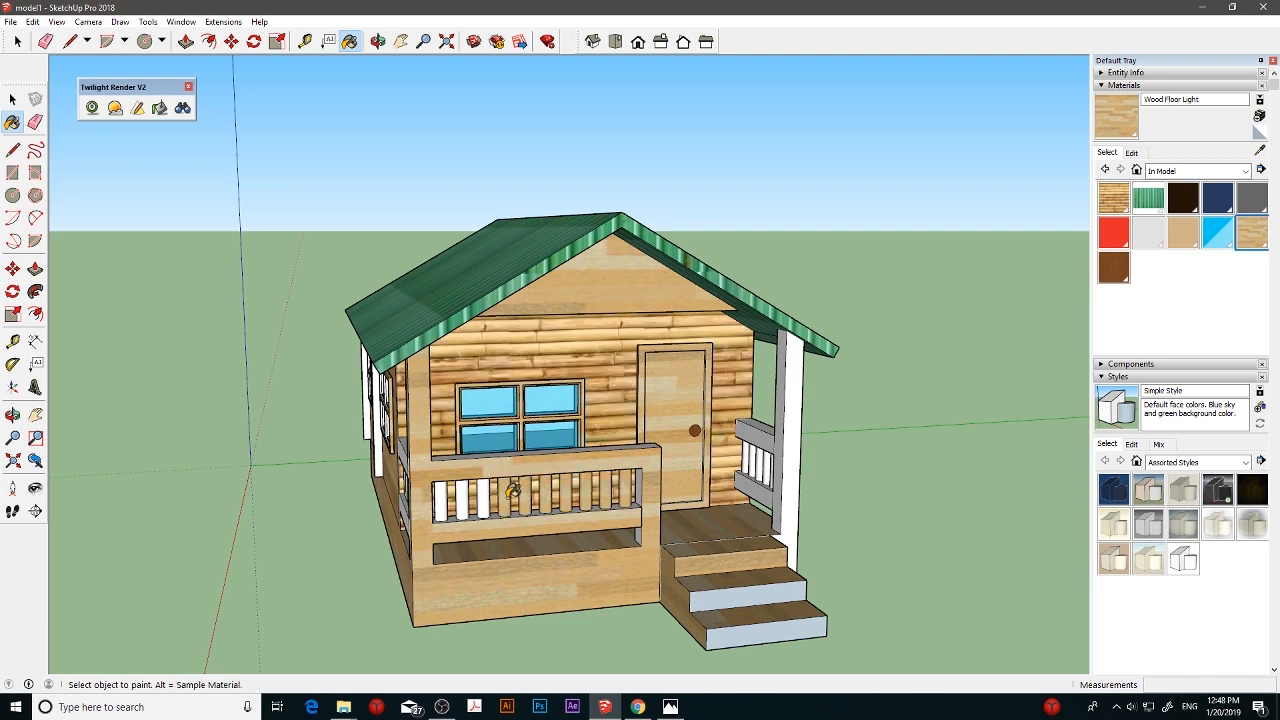
{"action": "left_click", "coordinate": [477, 492]}
{"action": "left_click", "coordinate": [457, 492]}
- Paint the side railing frame and the outward faces of the posts along the windowed side wall with Wood Floor Light
{"action": "middle_click_drag", "start_coordinate": [447, 492], "coordinate": [511, 467]}
{"action": "left_click", "coordinate": [511, 467]}
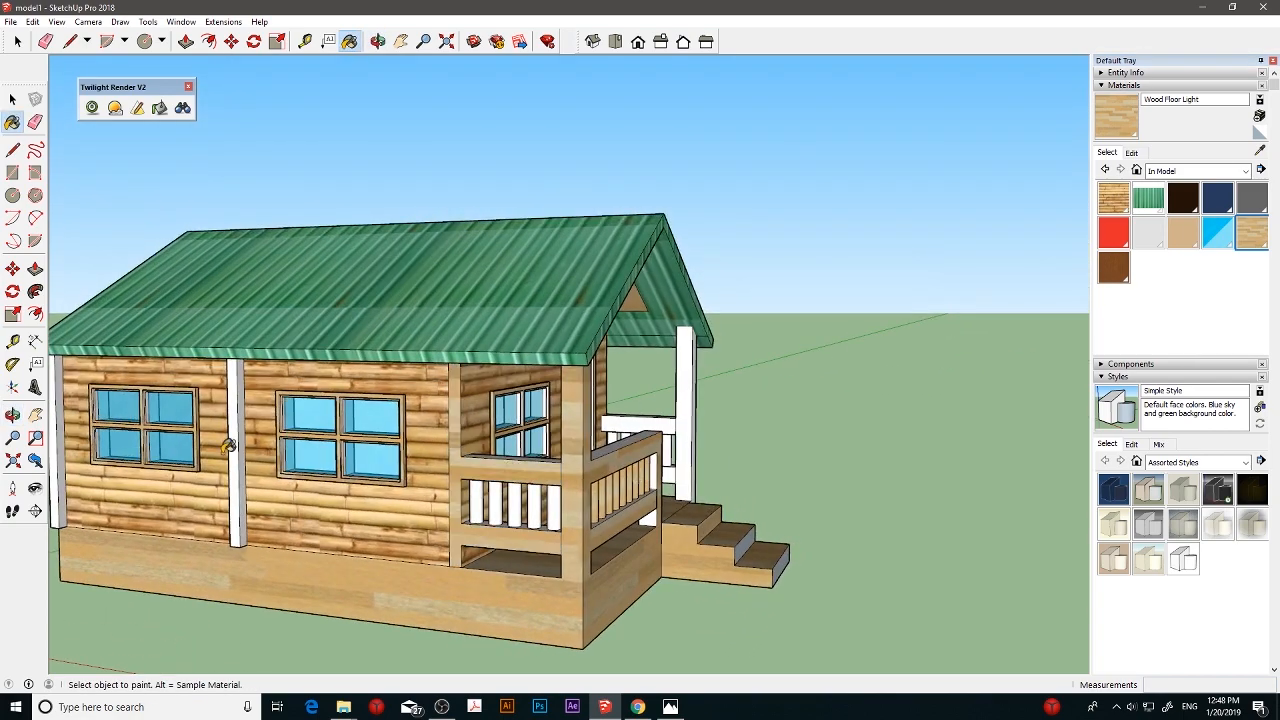
{"action": "left_click", "coordinate": [236, 446]}
{"action": "middle_click_drag", "start_coordinate": [236, 446], "coordinate": [93, 447]}
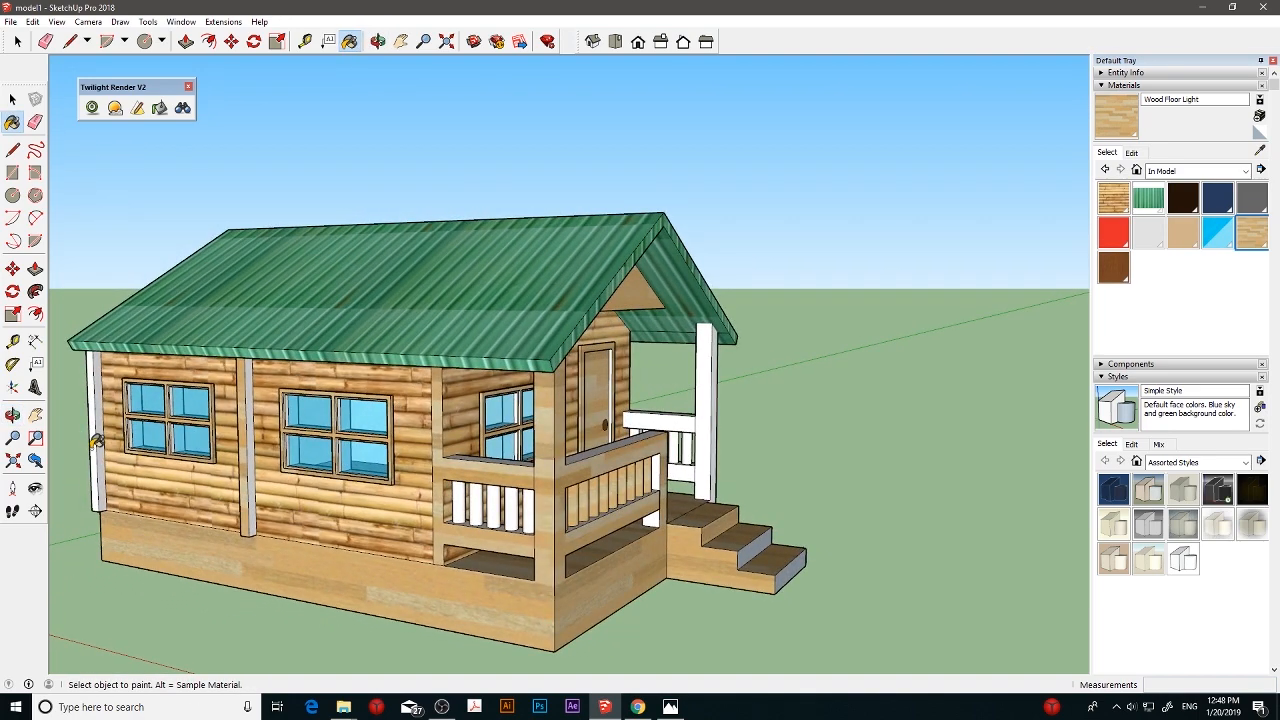
{"action": "left_click", "coordinate": [96, 441]}
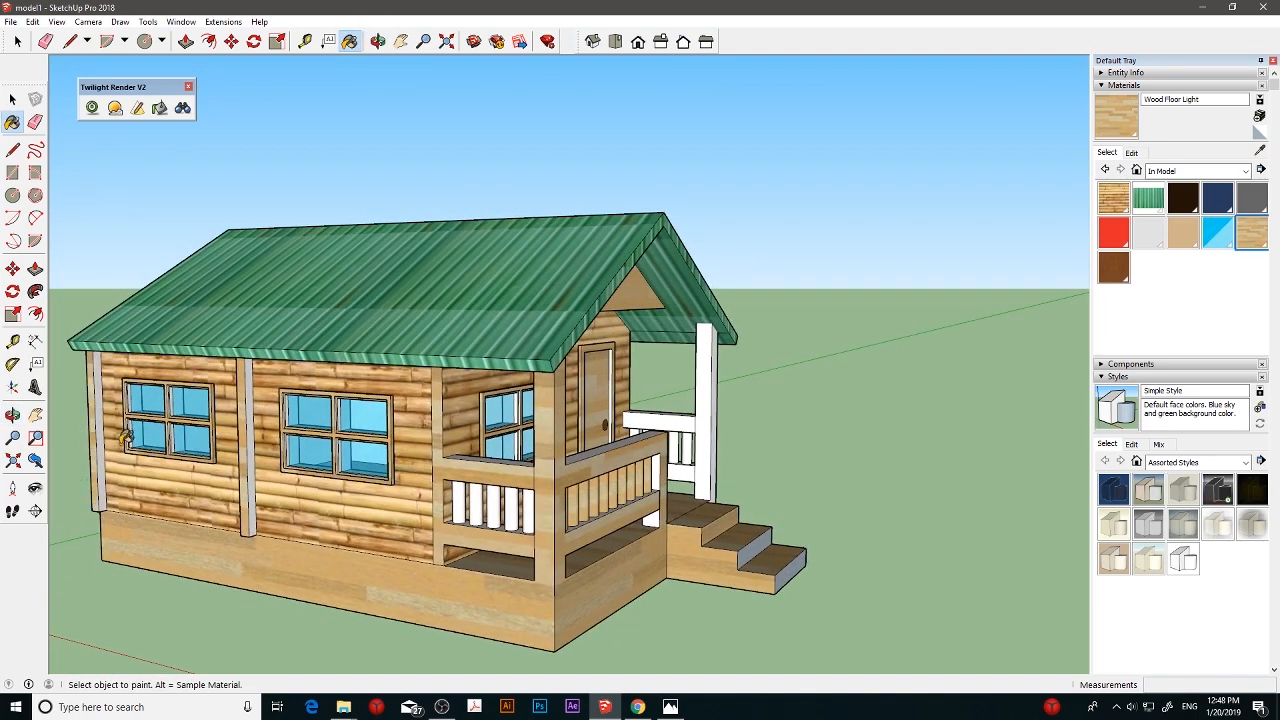
- Paint the balusters of the side porch railing with Wood Floor Light
{"action": "left_click", "coordinate": [488, 500]}
{"action": "left_click", "coordinate": [474, 502]}
{"action": "left_click", "coordinate": [462, 504]}
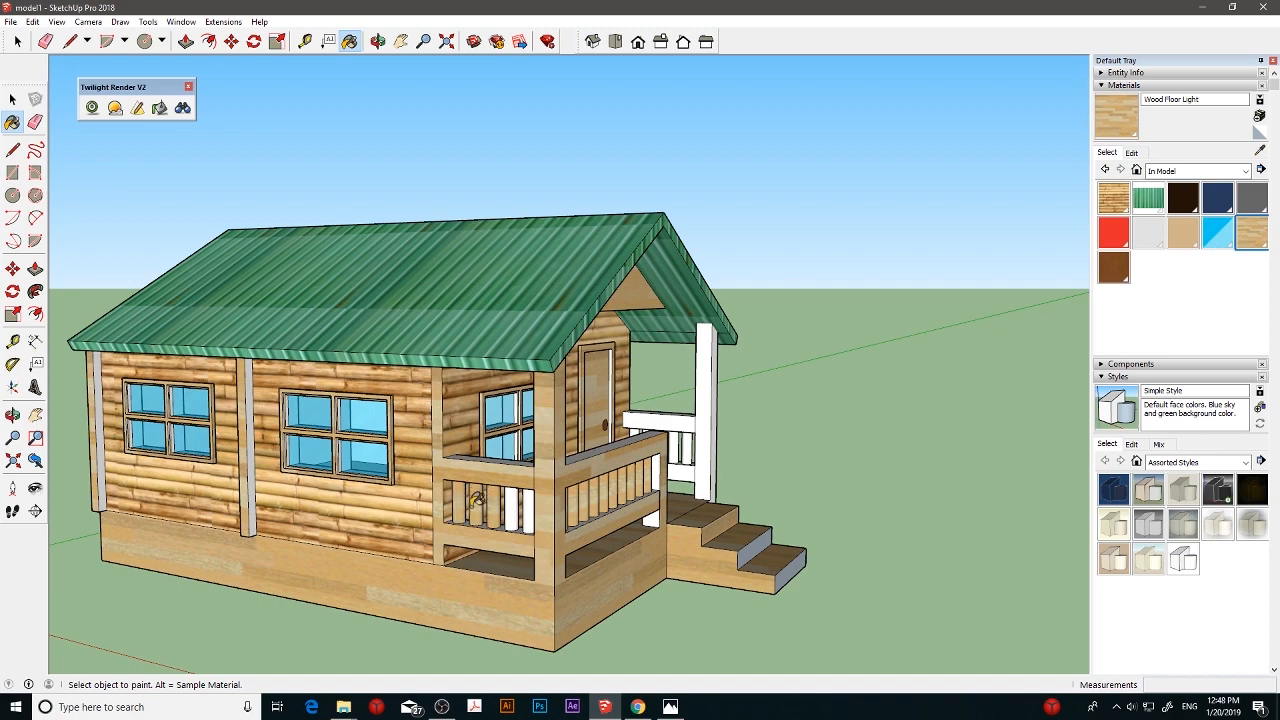
{"action": "left_click", "coordinate": [527, 505]}
- Paint the post beside the entrance steps and the adjoining short side railing with its balusters with Wood Floor Light
{"action": "middle_click_drag", "start_coordinate": [563, 510], "coordinate": [640, 480]}
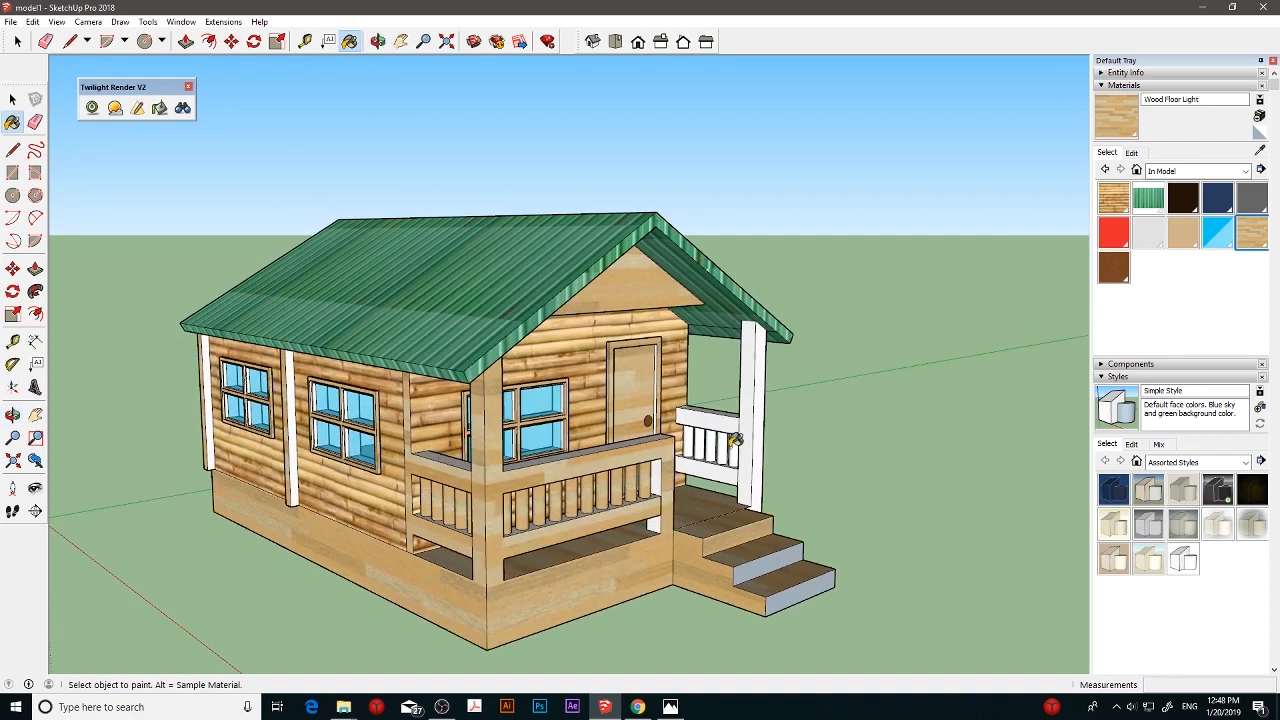
{"action": "left_click", "coordinate": [733, 420]}
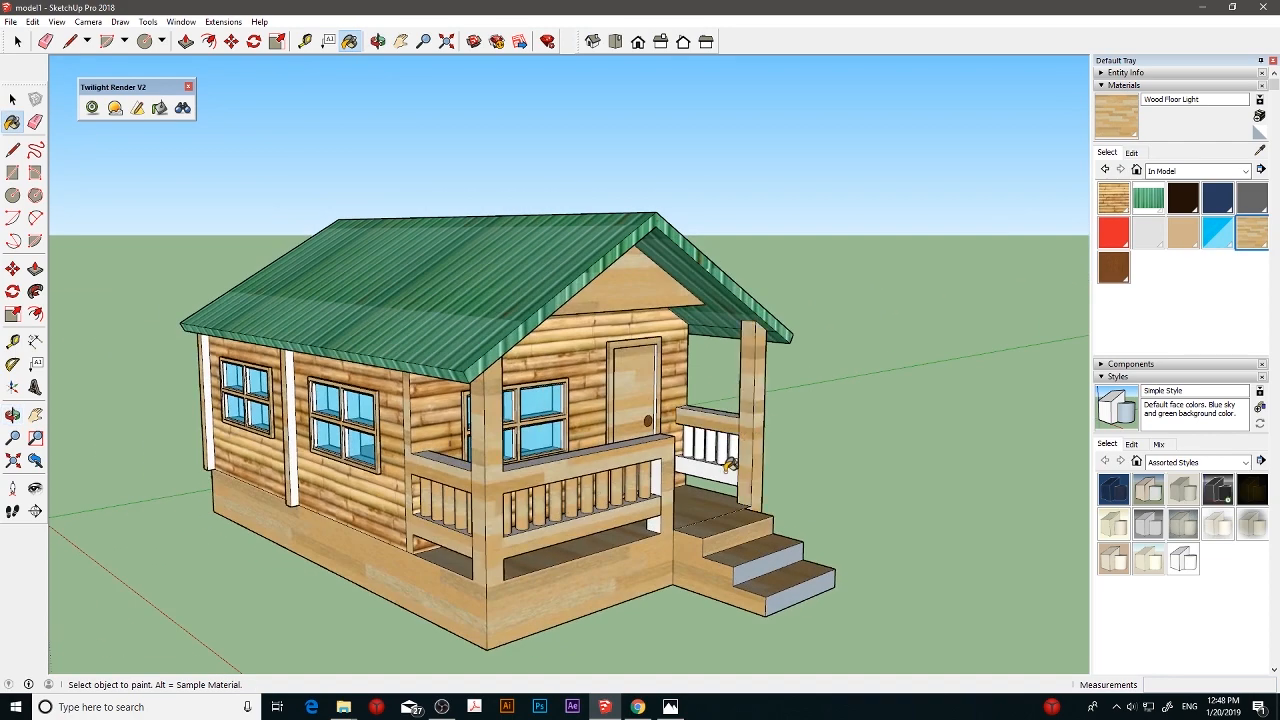
{"action": "left_click", "coordinate": [731, 465]}
{"action": "left_click", "coordinate": [728, 446]}
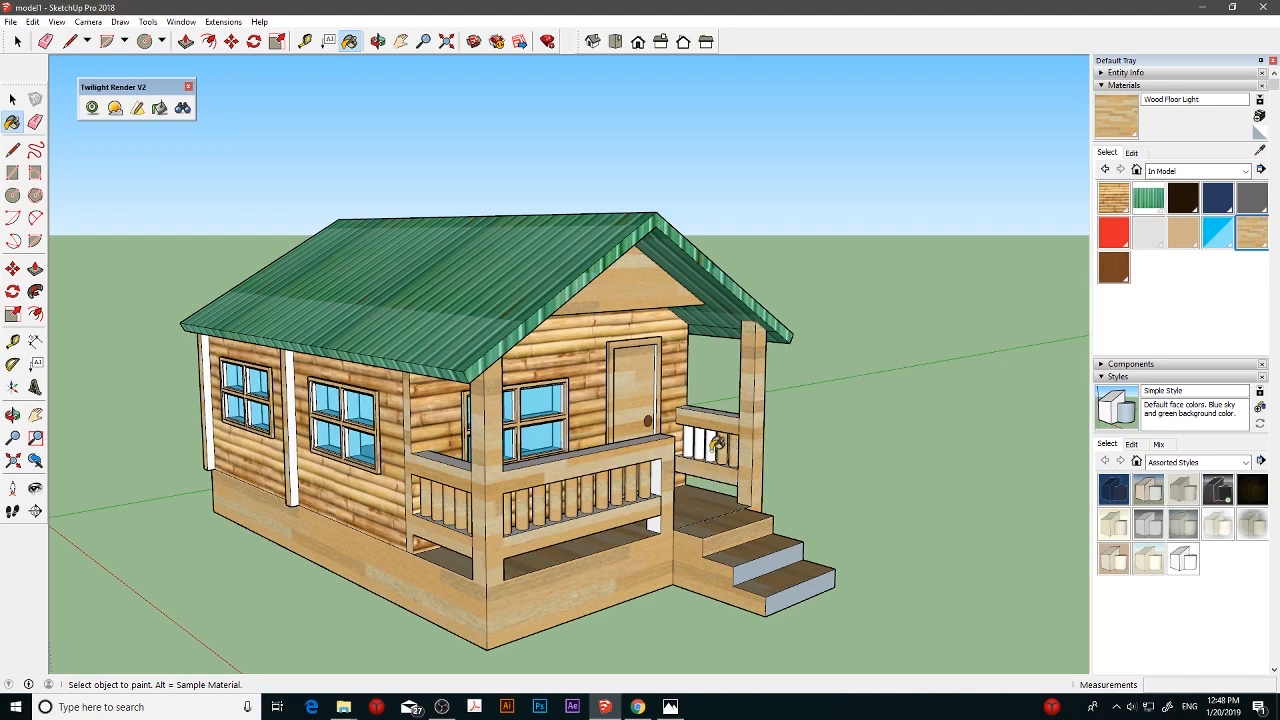
{"action": "left_click", "coordinate": [716, 446]}
{"action": "left_click", "coordinate": [706, 444]}
{"action": "left_click", "coordinate": [697, 443]}
{"action": "left_click", "coordinate": [688, 441]}
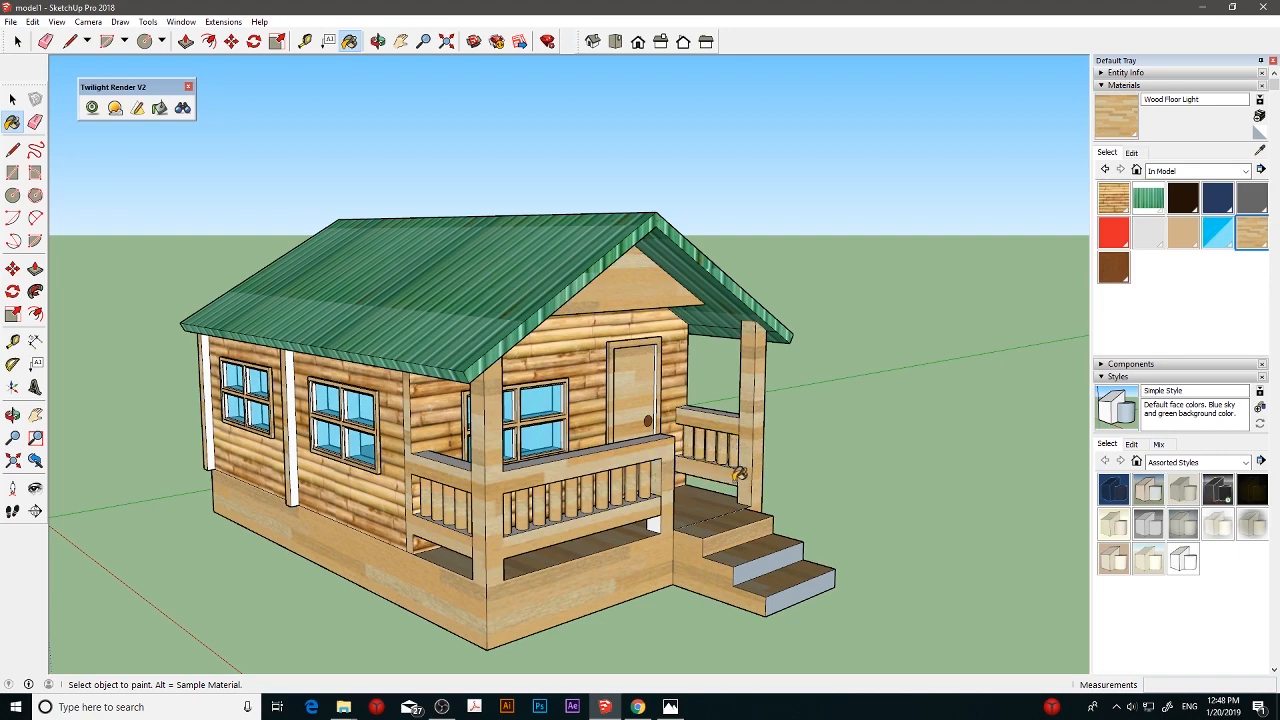
- Paint the base under the windowless side wall and the remaining white faces of the porch posts and railings with Wood Floor Light
{"action": "middle_click_drag", "start_coordinate": [766, 480], "coordinate": [690, 468]}
{"action": "left_click", "coordinate": [787, 590]}
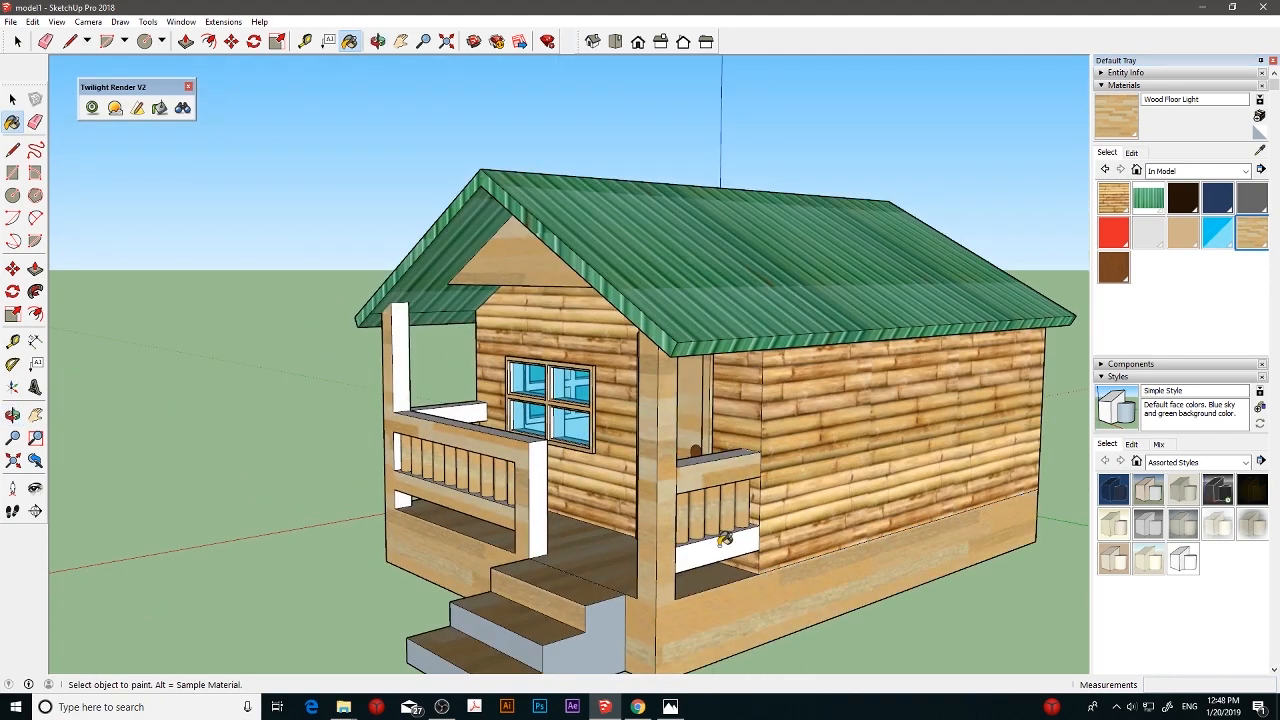
{"action": "left_click", "coordinate": [726, 540]}
{"action": "left_click", "coordinate": [538, 482]}
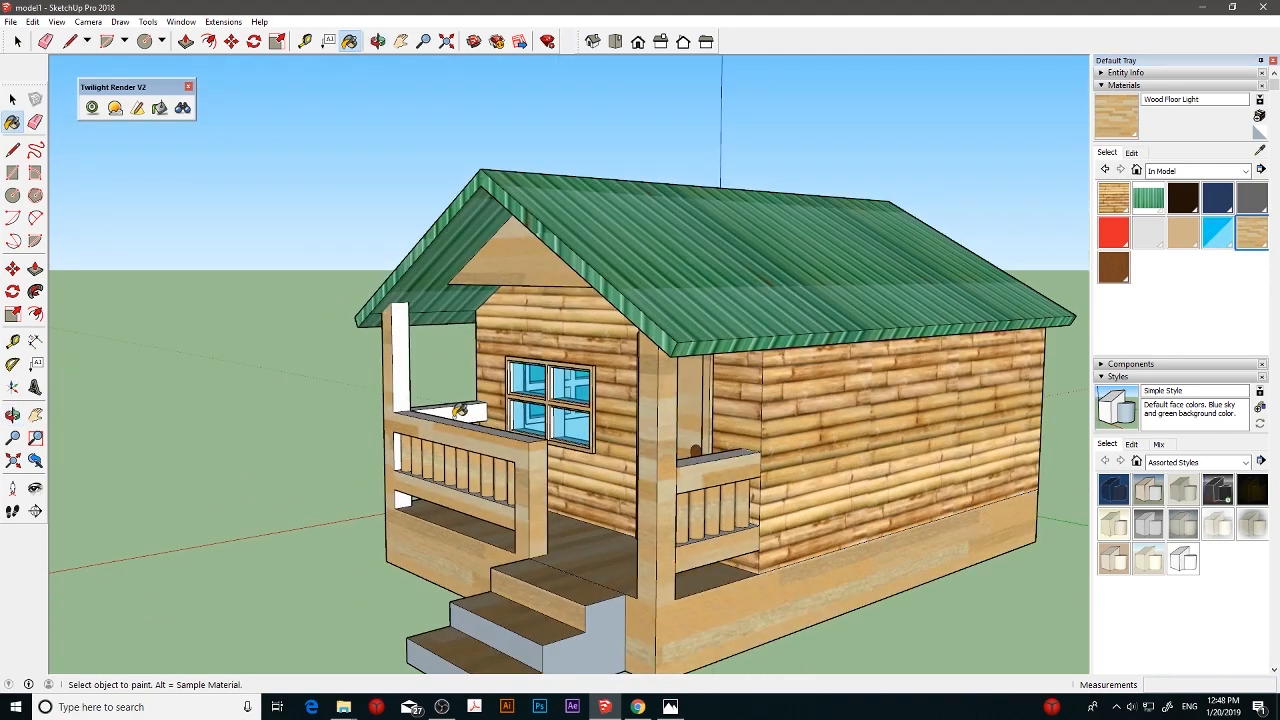
{"action": "left_click", "coordinate": [428, 408]}
{"action": "left_click", "coordinate": [400, 380]}
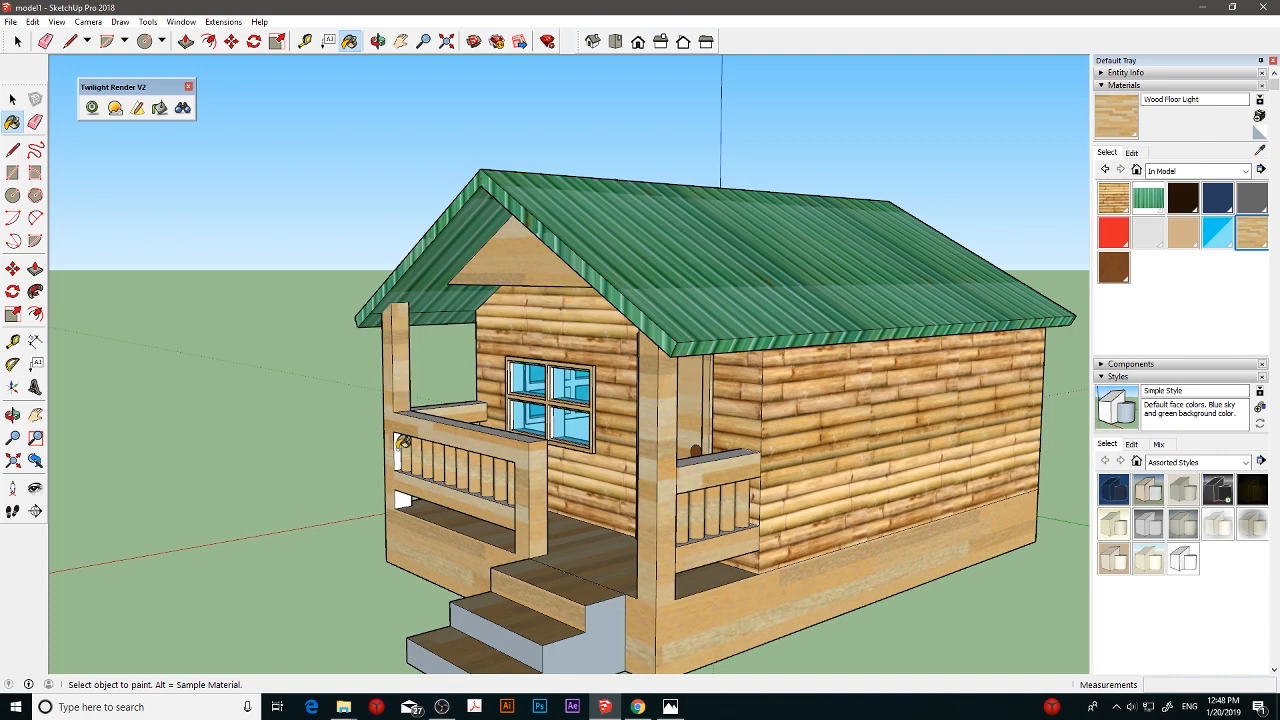
{"action": "left_click", "coordinate": [400, 448]}
{"action": "middle_click_drag", "start_coordinate": [731, 465], "coordinate": [589, 510]}
{"action": "left_click", "coordinate": [320, 593]}
- Paint the rear gable and the rear face of the base with Wood Floor Light
{"action": "middle_click_drag", "start_coordinate": [372, 582], "coordinate": [1000, 250]}
{"action": "left_click", "coordinate": [536, 600]}
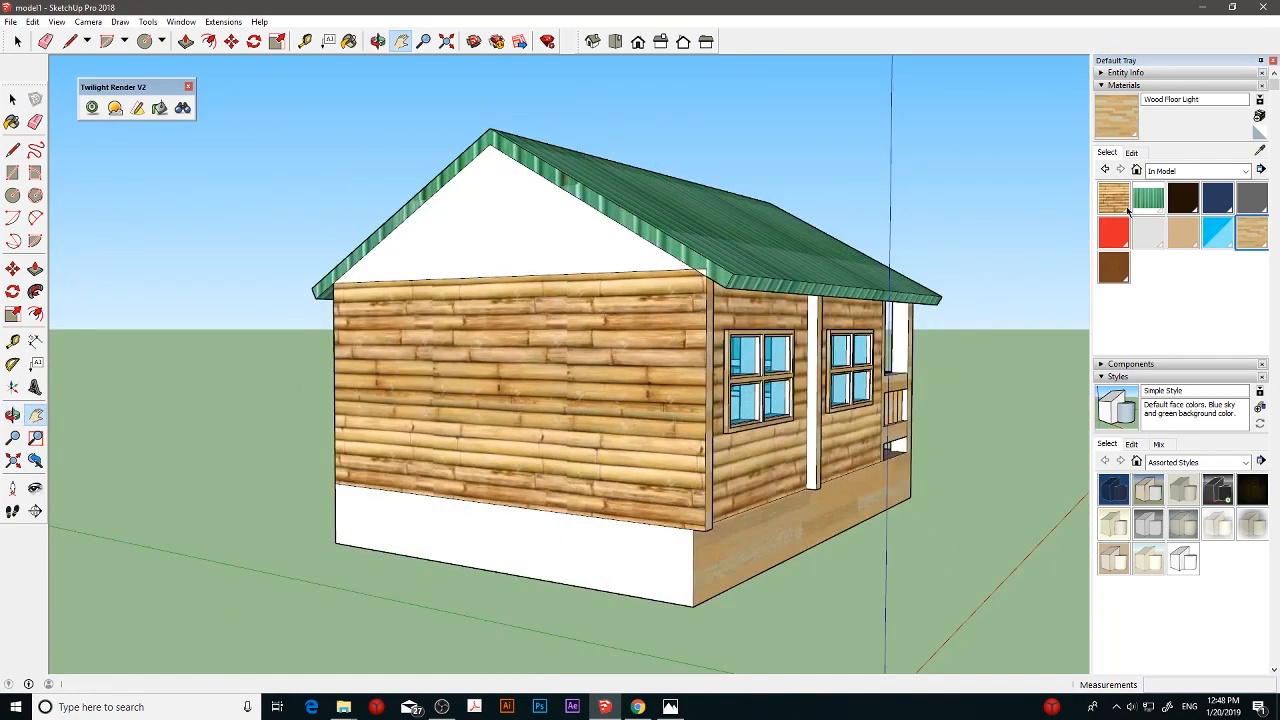
{"action": "key", "text": "b"}
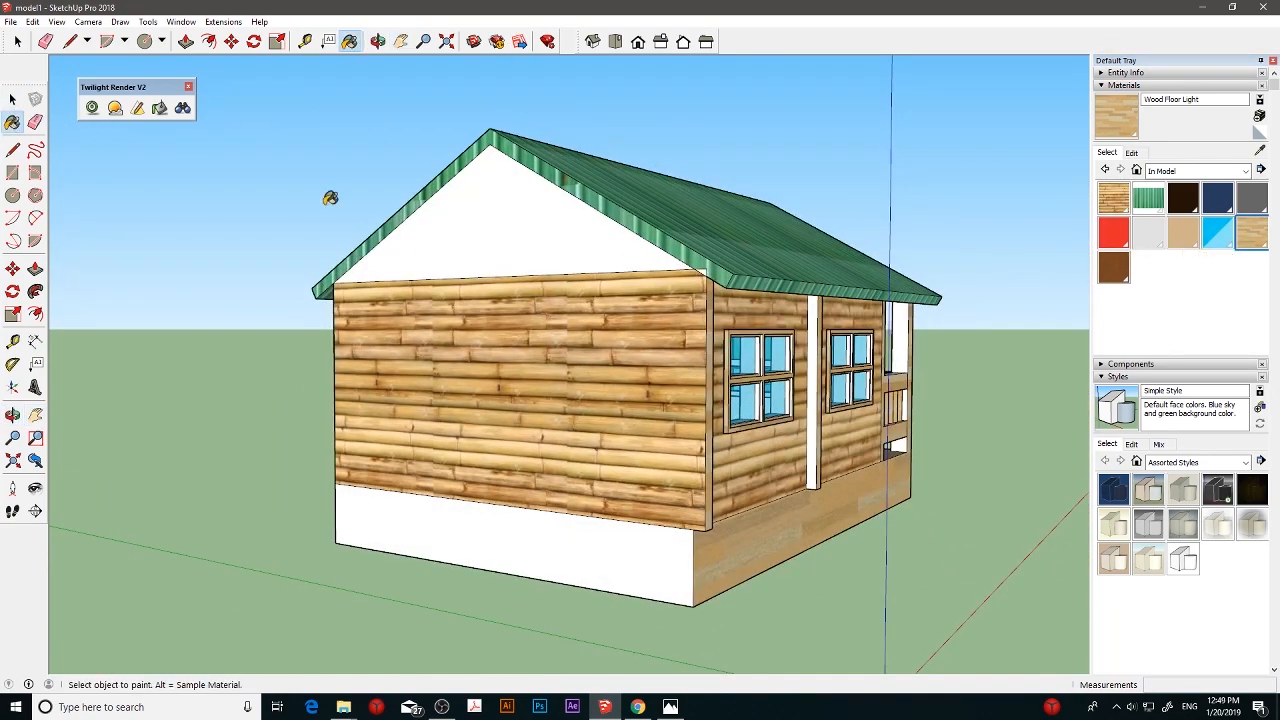
{"action": "left_click", "coordinate": [467, 229]}
{"action": "left_click", "coordinate": [554, 539]}
{"action": "mouse_move", "coordinate": [599, 515]}
{"action": "middle_mouse_down"}
{"action": "mouse_move", "coordinate": [760, 490]}
{"action": "mouse_move", "coordinate": [523, 509]}
{"action": "mouse_move", "coordinate": [549, 488]}
{"action": "middle_mouse_up"}
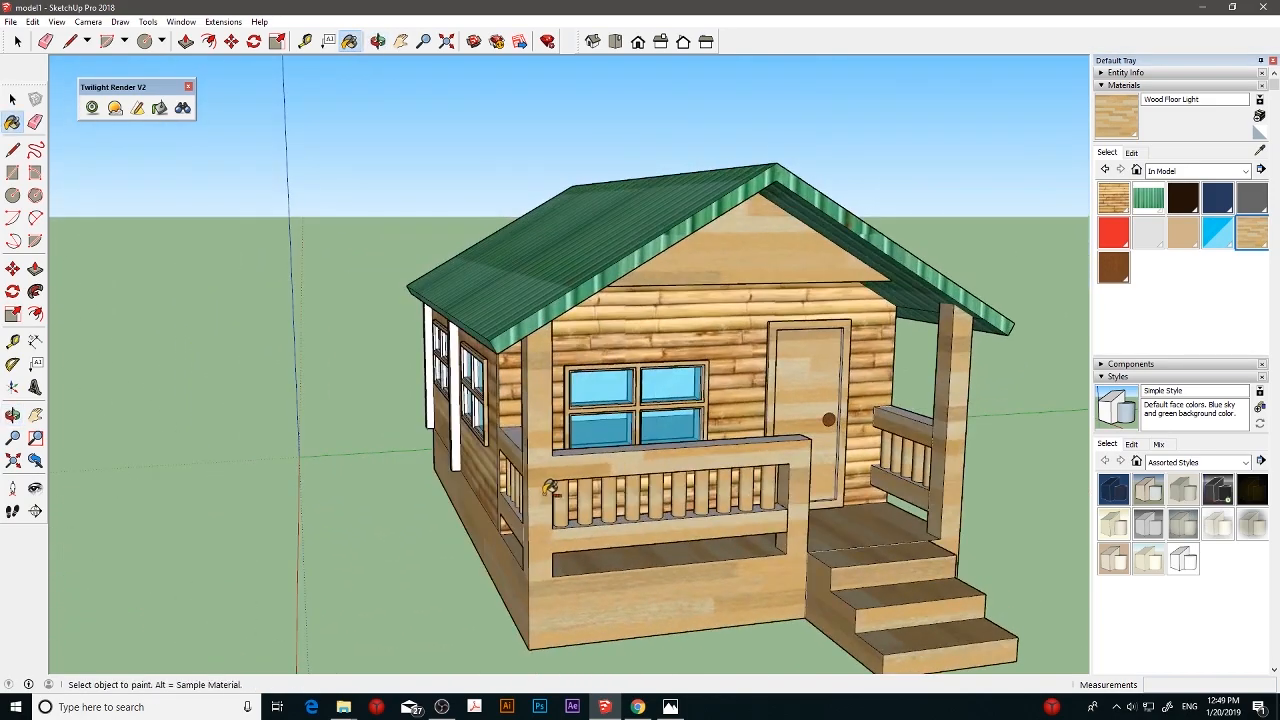
- Turn on shadows for the house model
{"action": "scroll", "coordinate": [660, 478], "scroll_direction": "down", "scroll_amount": 2}
{"action": "mouse_move", "coordinate": [660, 478]}
{"action": "middle_mouse_down"}
{"action": "mouse_move", "coordinate": [742, 451]}
{"action": "mouse_move", "coordinate": [692, 461]}
{"action": "mouse_move", "coordinate": [783, 458]}
{"action": "middle_mouse_up"}
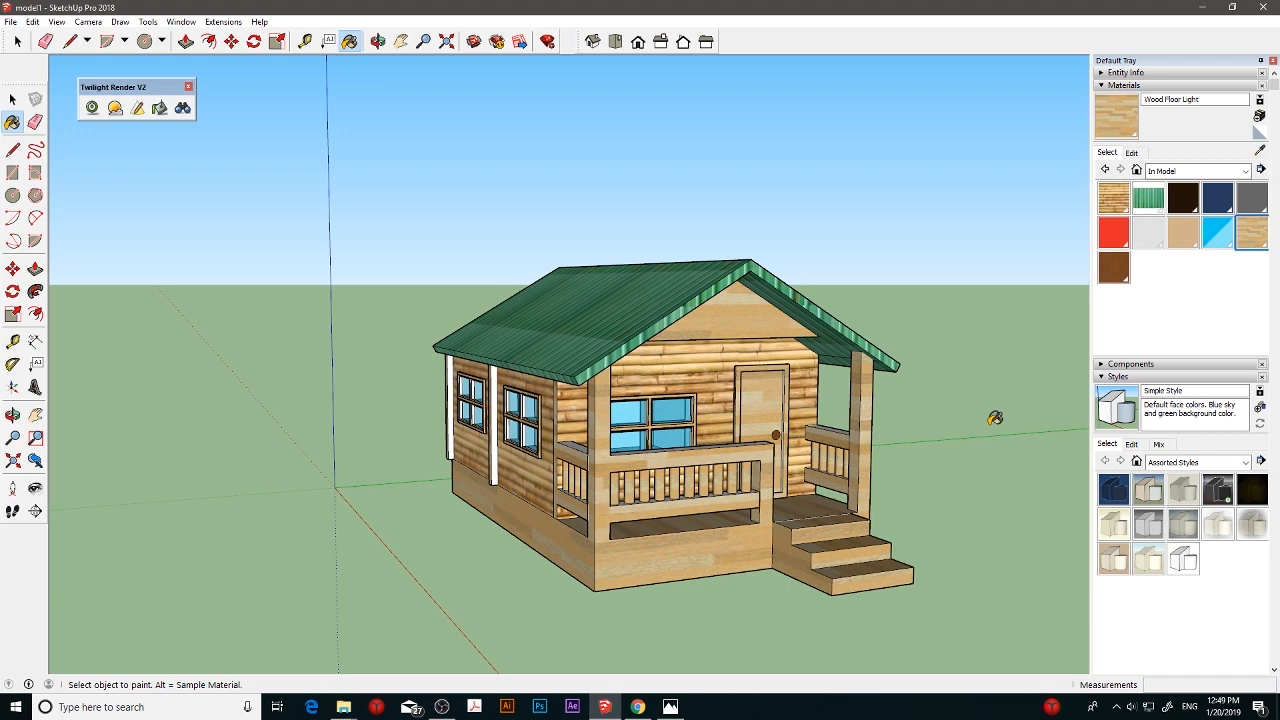
{"action": "mouse_move", "coordinate": [965, 418]}
{"action": "middle_mouse_down"}
{"action": "mouse_move", "coordinate": [905, 452]}
{"action": "mouse_move", "coordinate": [723, 405]}
{"action": "middle_mouse_up"}
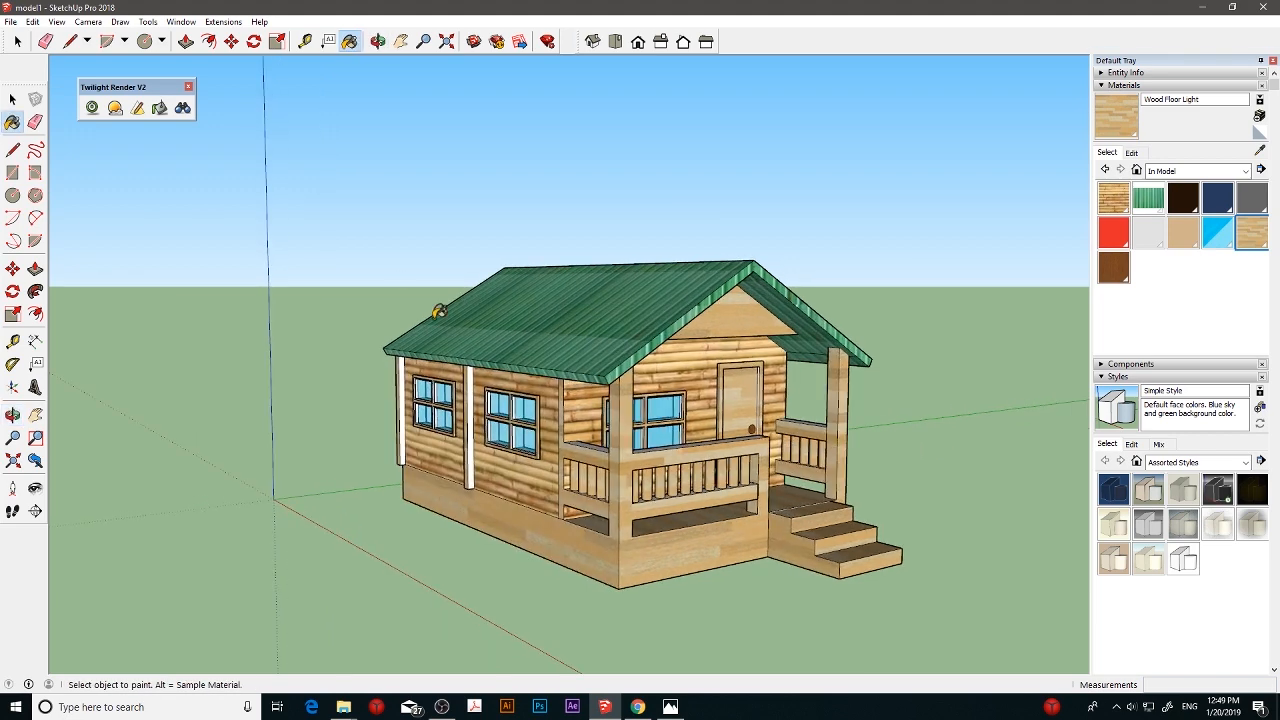
{"action": "left_click", "coordinate": [57, 21]}
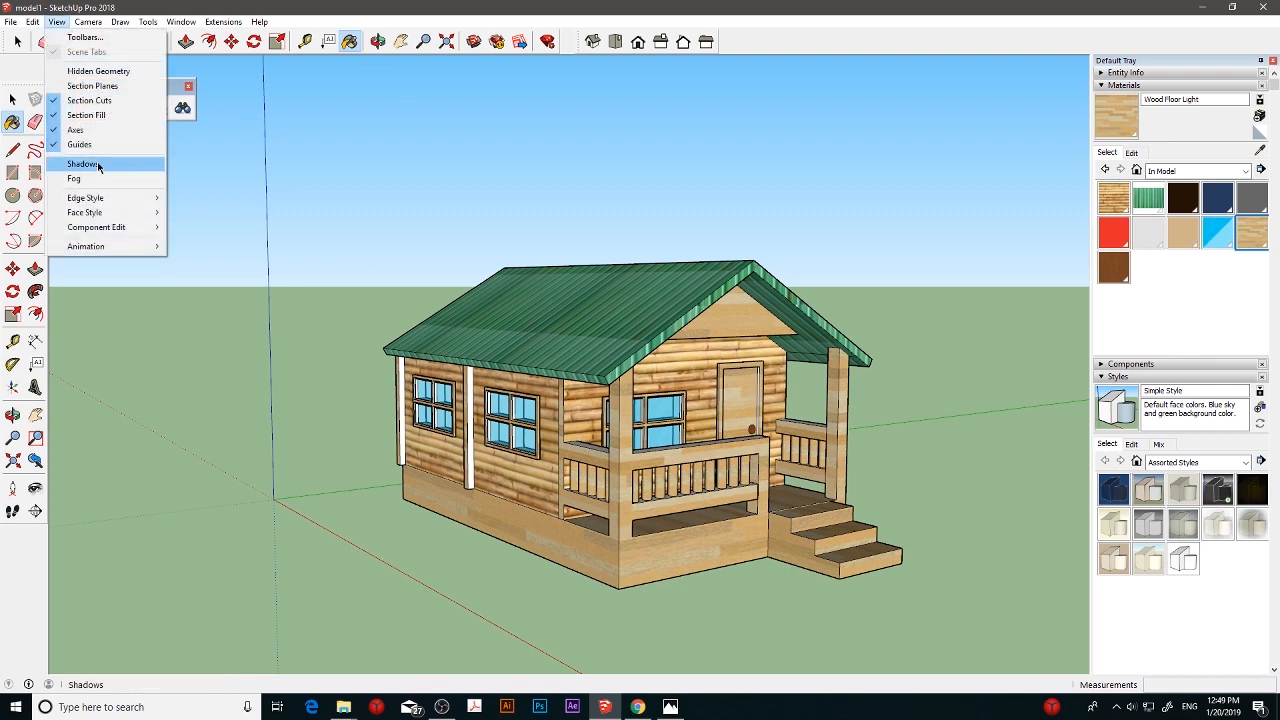
{"action": "left_click", "coordinate": [85, 163]}
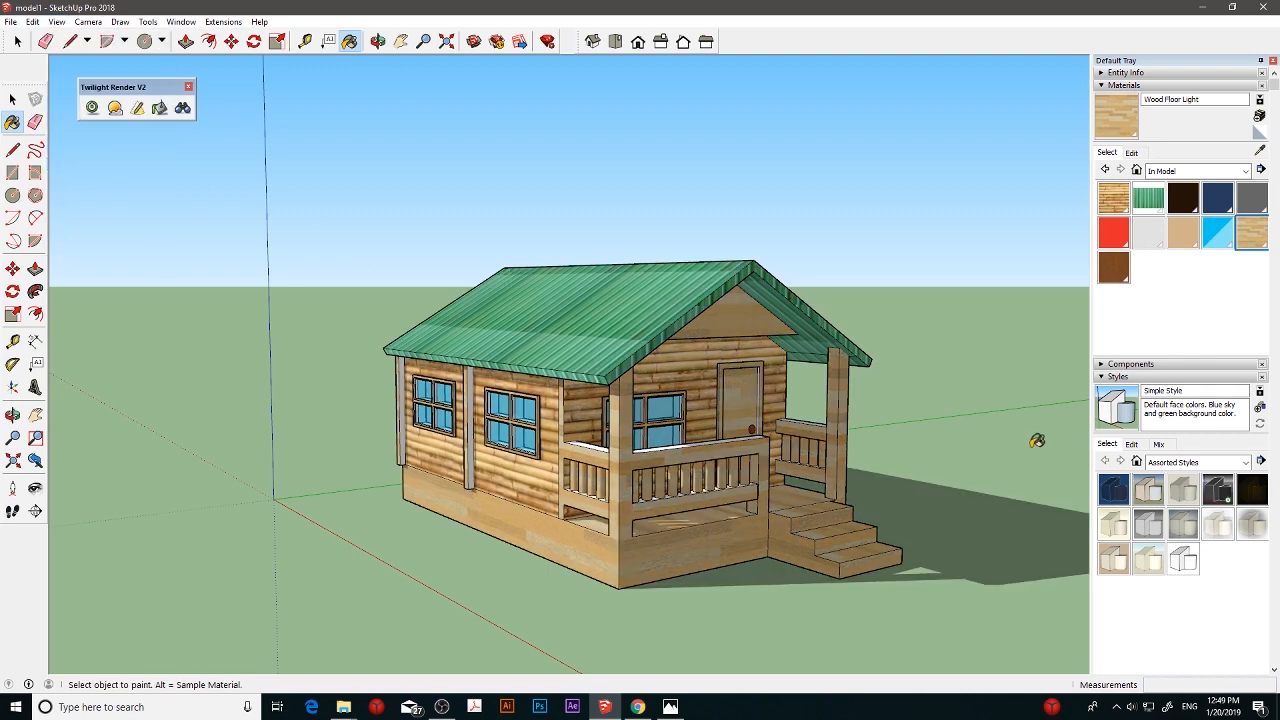
- Inspect the shaded house from the standard top view and return to the isometric view
{"action": "key", "text": "ctrl"}
{"action": "left_click", "coordinate": [615, 46]}
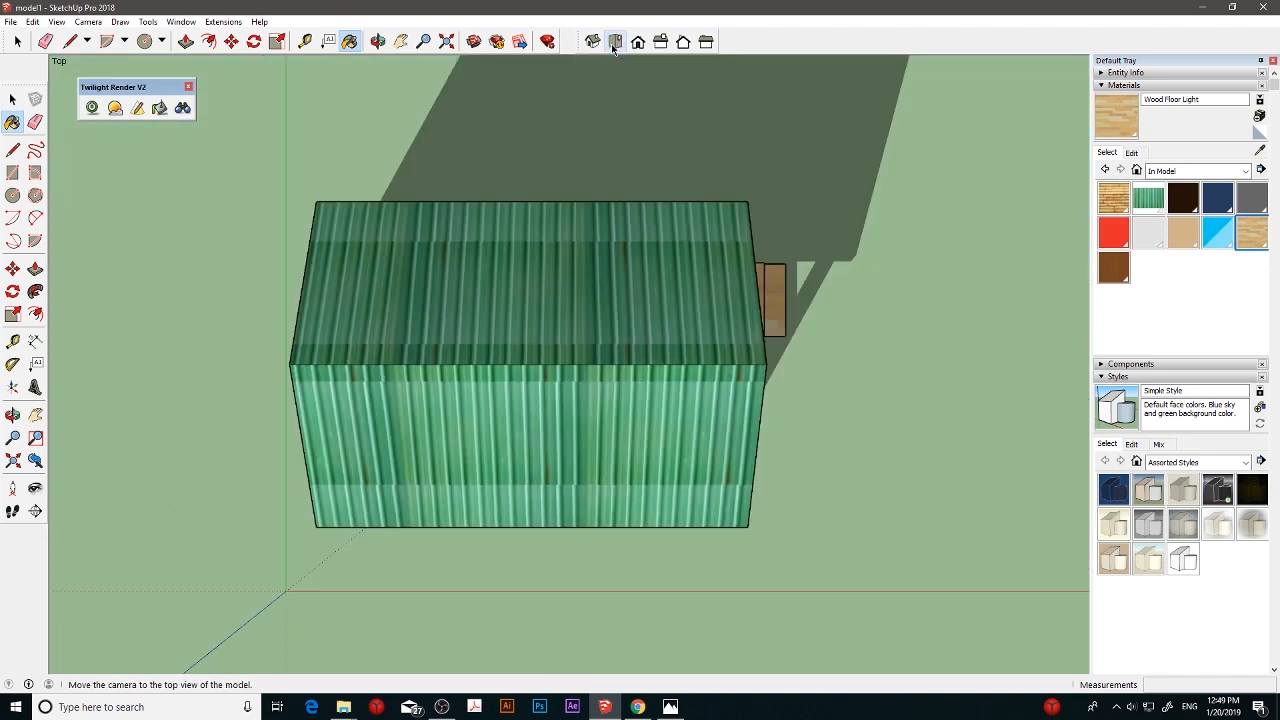
{"action": "left_click", "coordinate": [593, 41]}
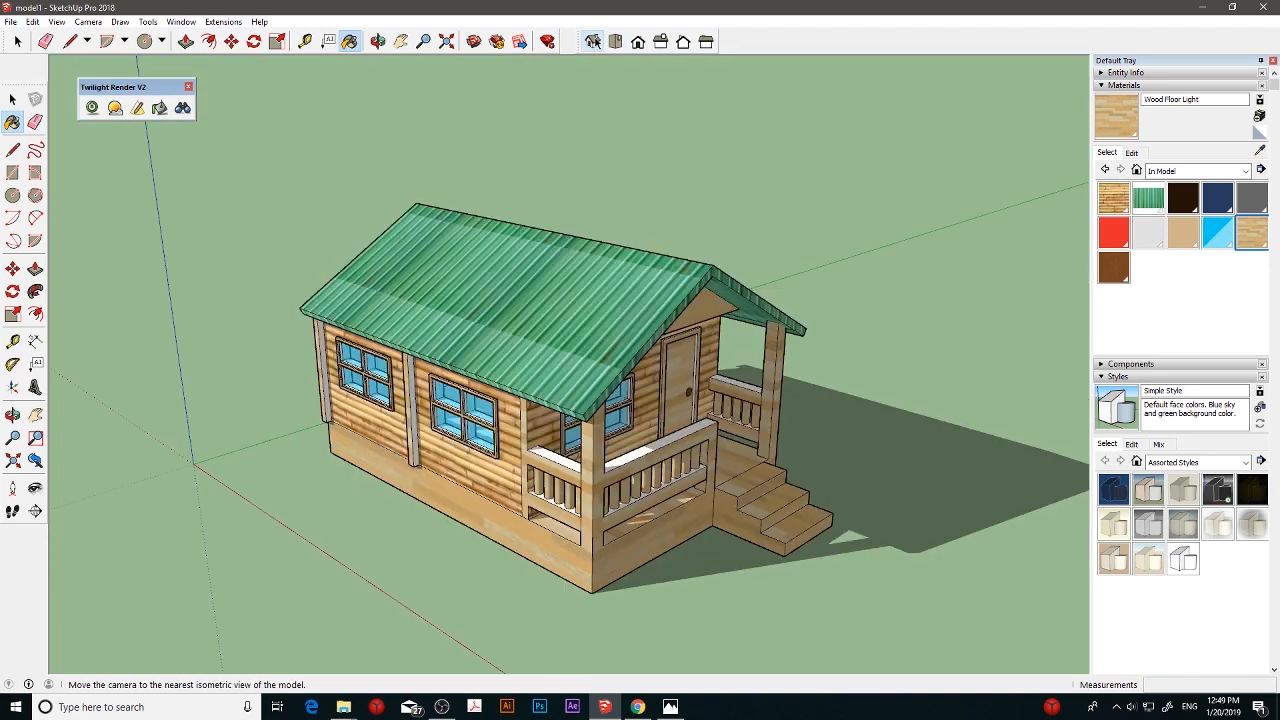